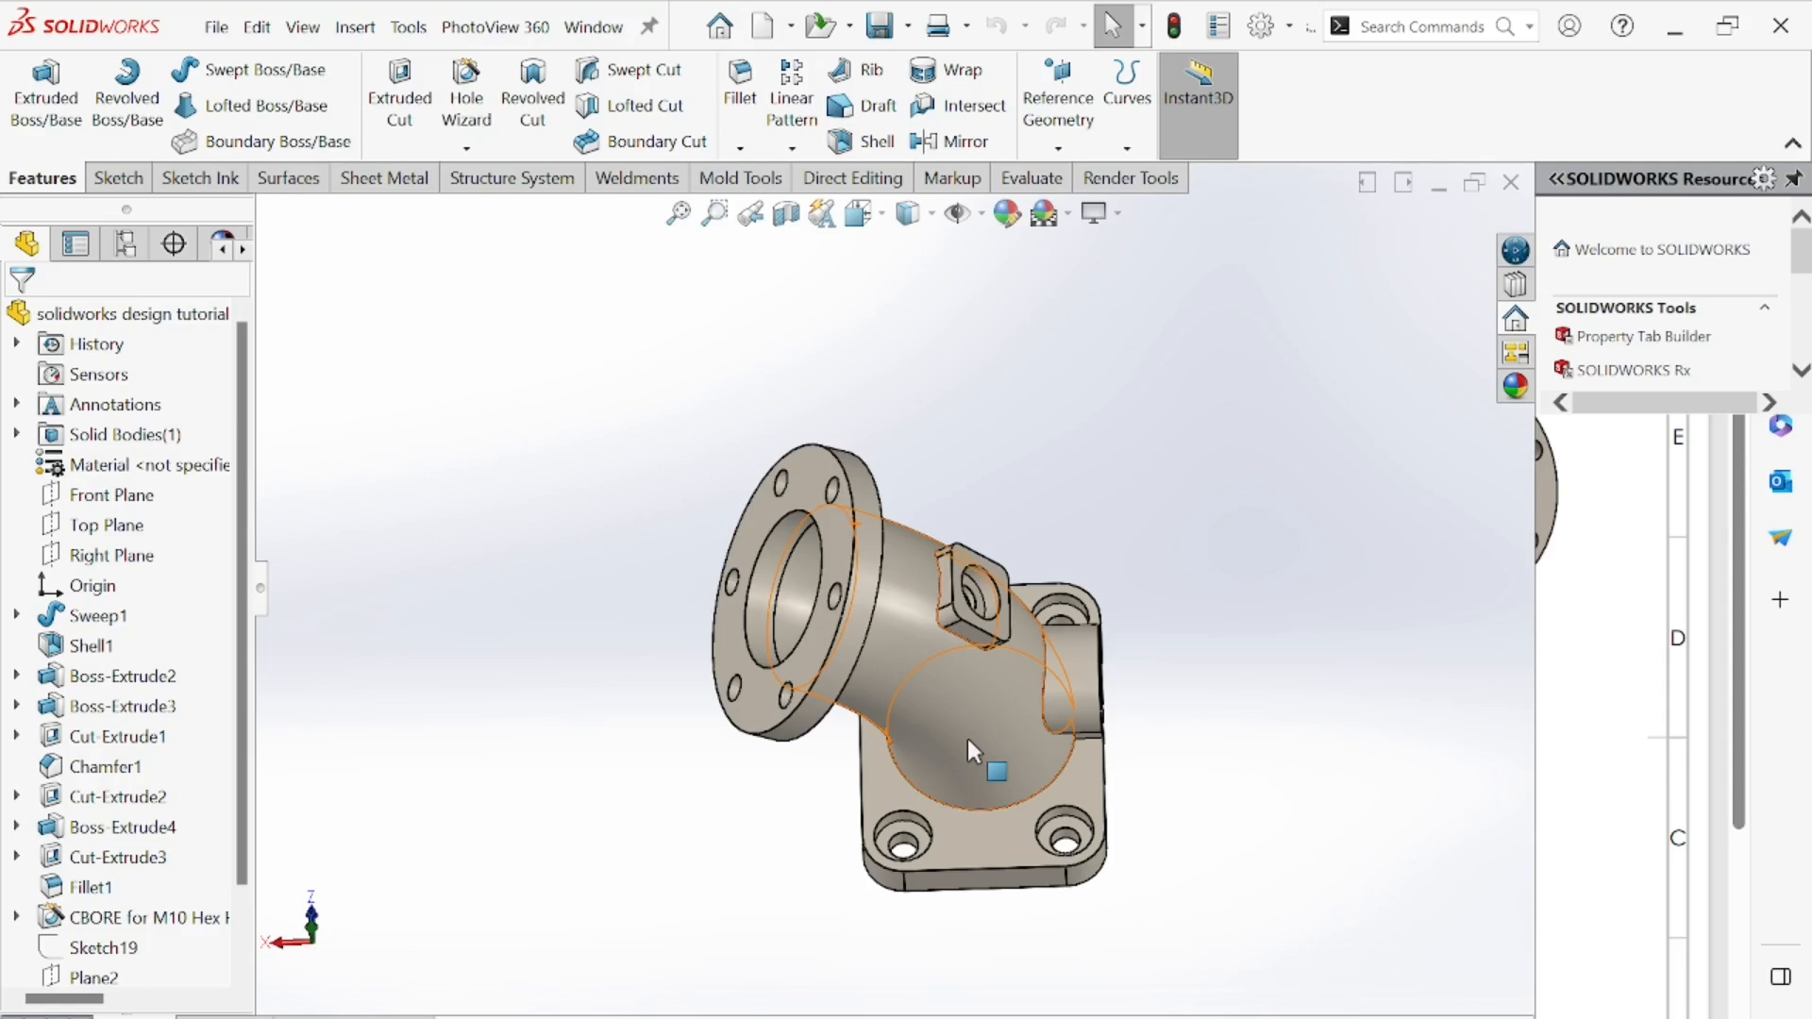
- Examine the finished flanged pipe elbow model from all sides, including its base plate, bosses and holes
middle_drag(1010, 687, 1117, 752)
scroll(1117, 752, up, 3)
middle_drag(959, 672, 808, 608)
scroll(857, 579, down, 4)
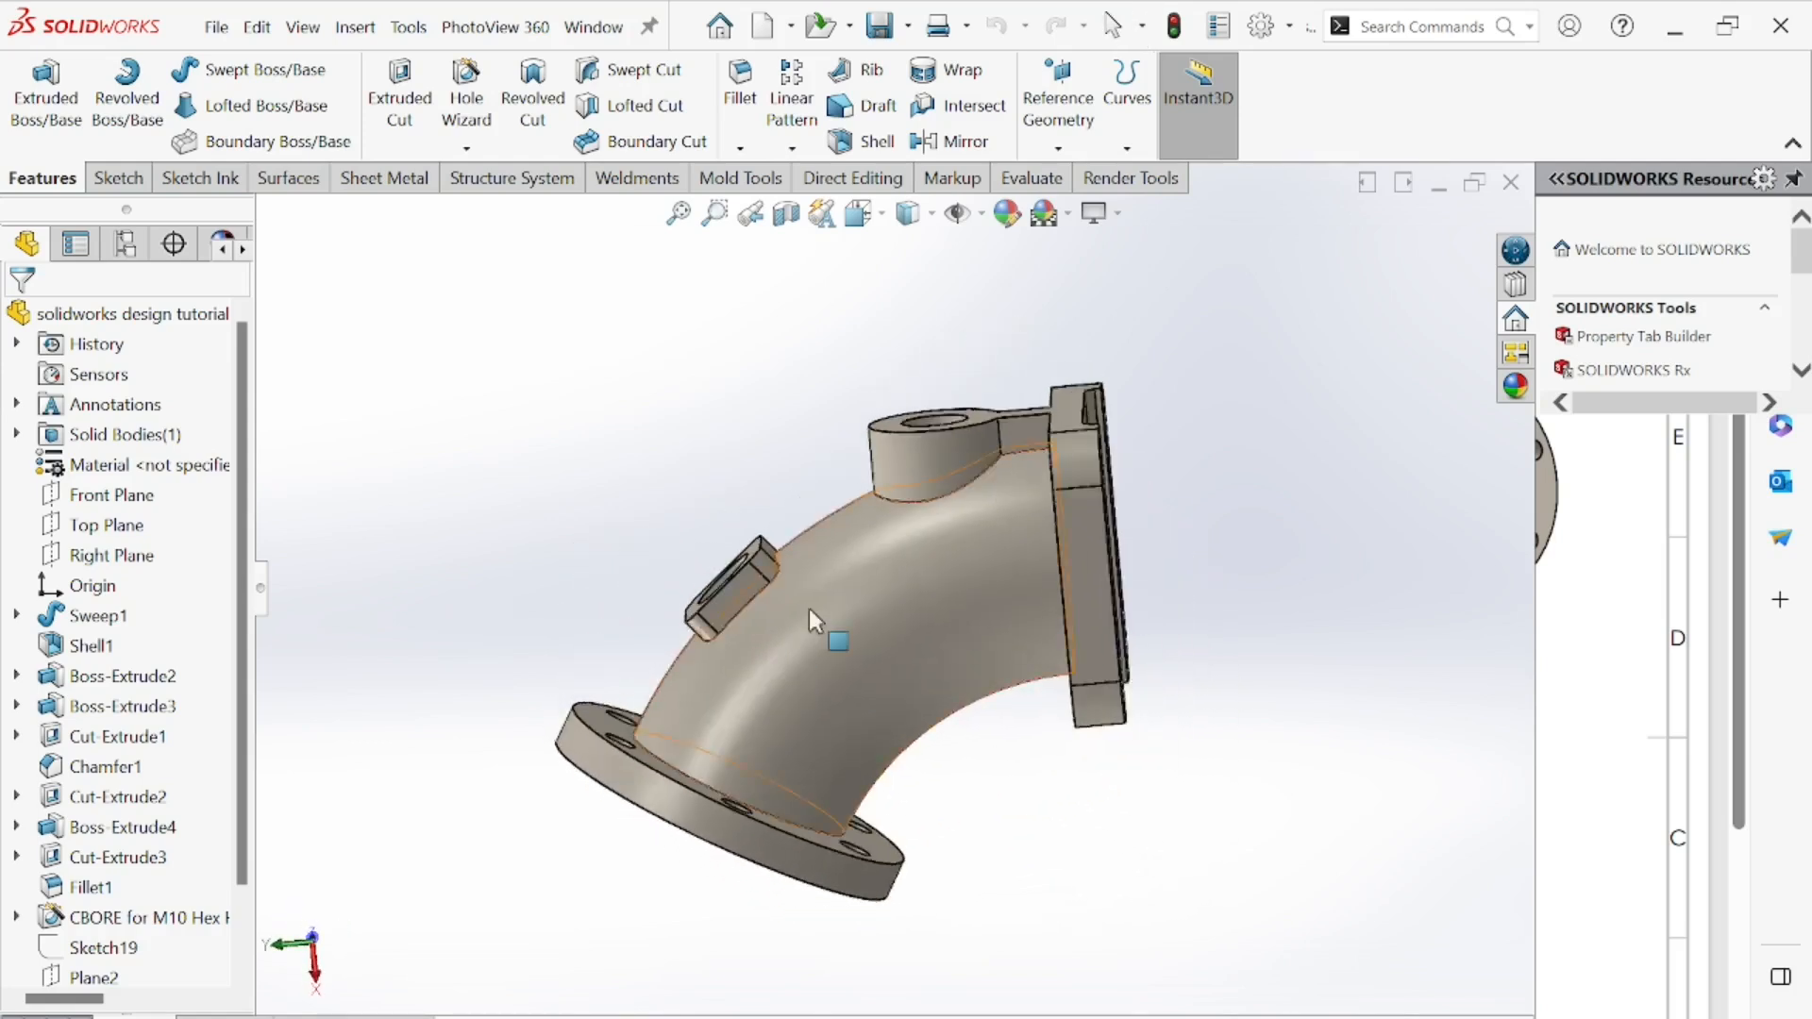
scroll(810, 604, up, 4)
middle_drag(1114, 524, 760, 592)
scroll(959, 692, down, 3)
middle_drag(991, 769, 887, 496)
scroll(887, 495, down, 2)
scroll(891, 504, up, 2)
middle_drag(915, 575, 887, 666)
middle_drag(984, 613, 1012, 755)
scroll(1000, 564, down, 2)
scroll(982, 579, up, 2)
scroll(890, 538, down, 2)
middle_drag(1010, 668, 911, 819)
scroll(1036, 518, up, 3)
scroll(834, 656, down, 1)
middle_drag(925, 596, 847, 536)
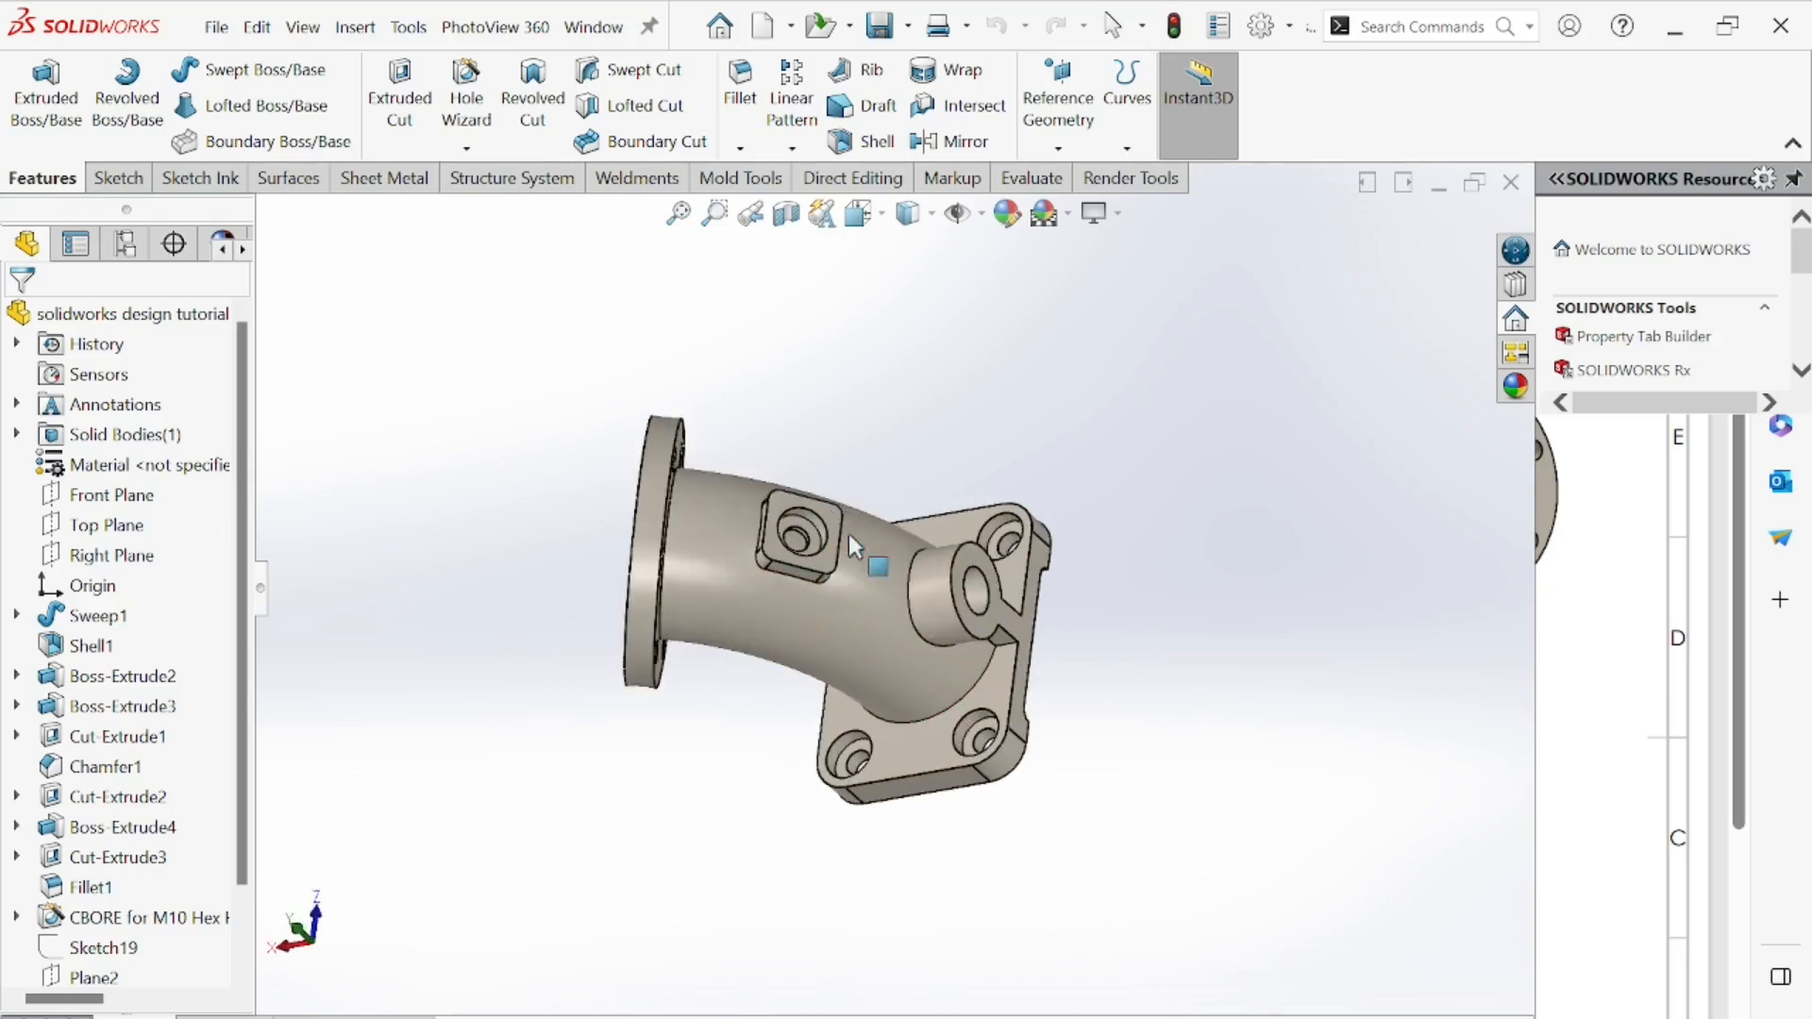
scroll(772, 496, down, 2)
middle_drag(896, 755, 878, 712)
scroll(877, 712, up, 2)
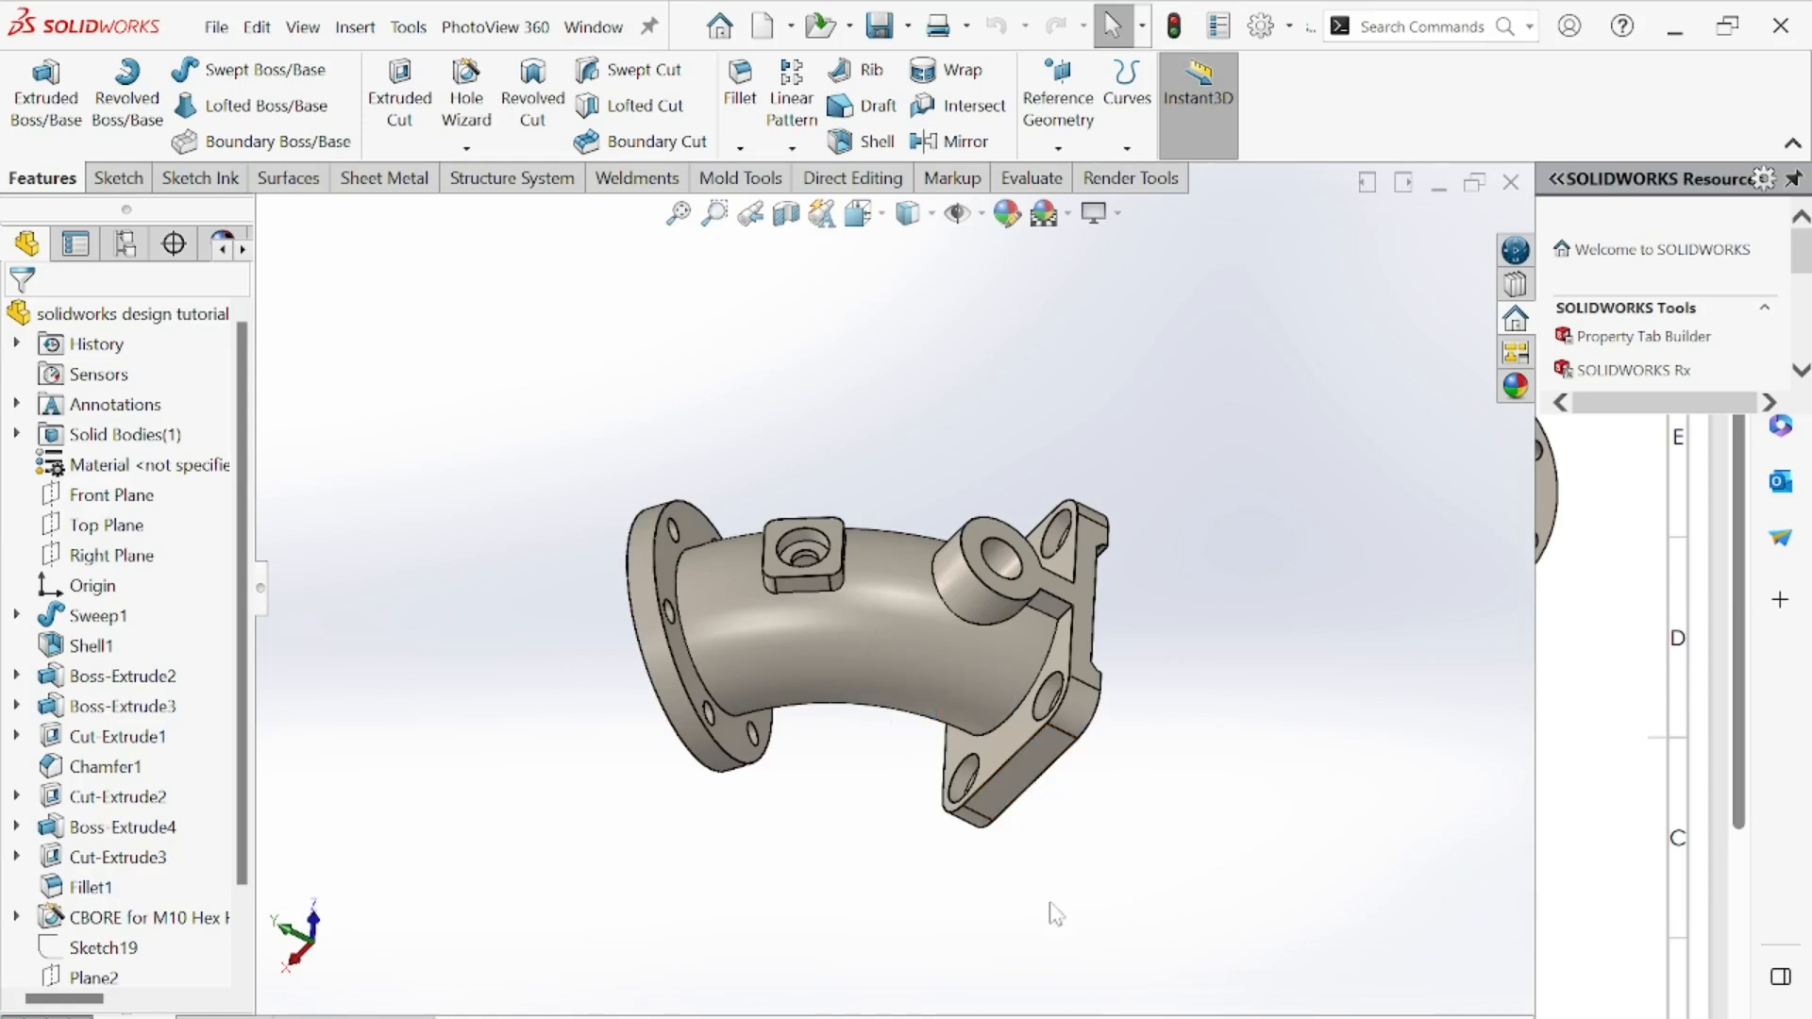
- Switch to the design blueprint PDF and examine the dimensioned views of the elbow at a larger scale
key(alt+Tab)
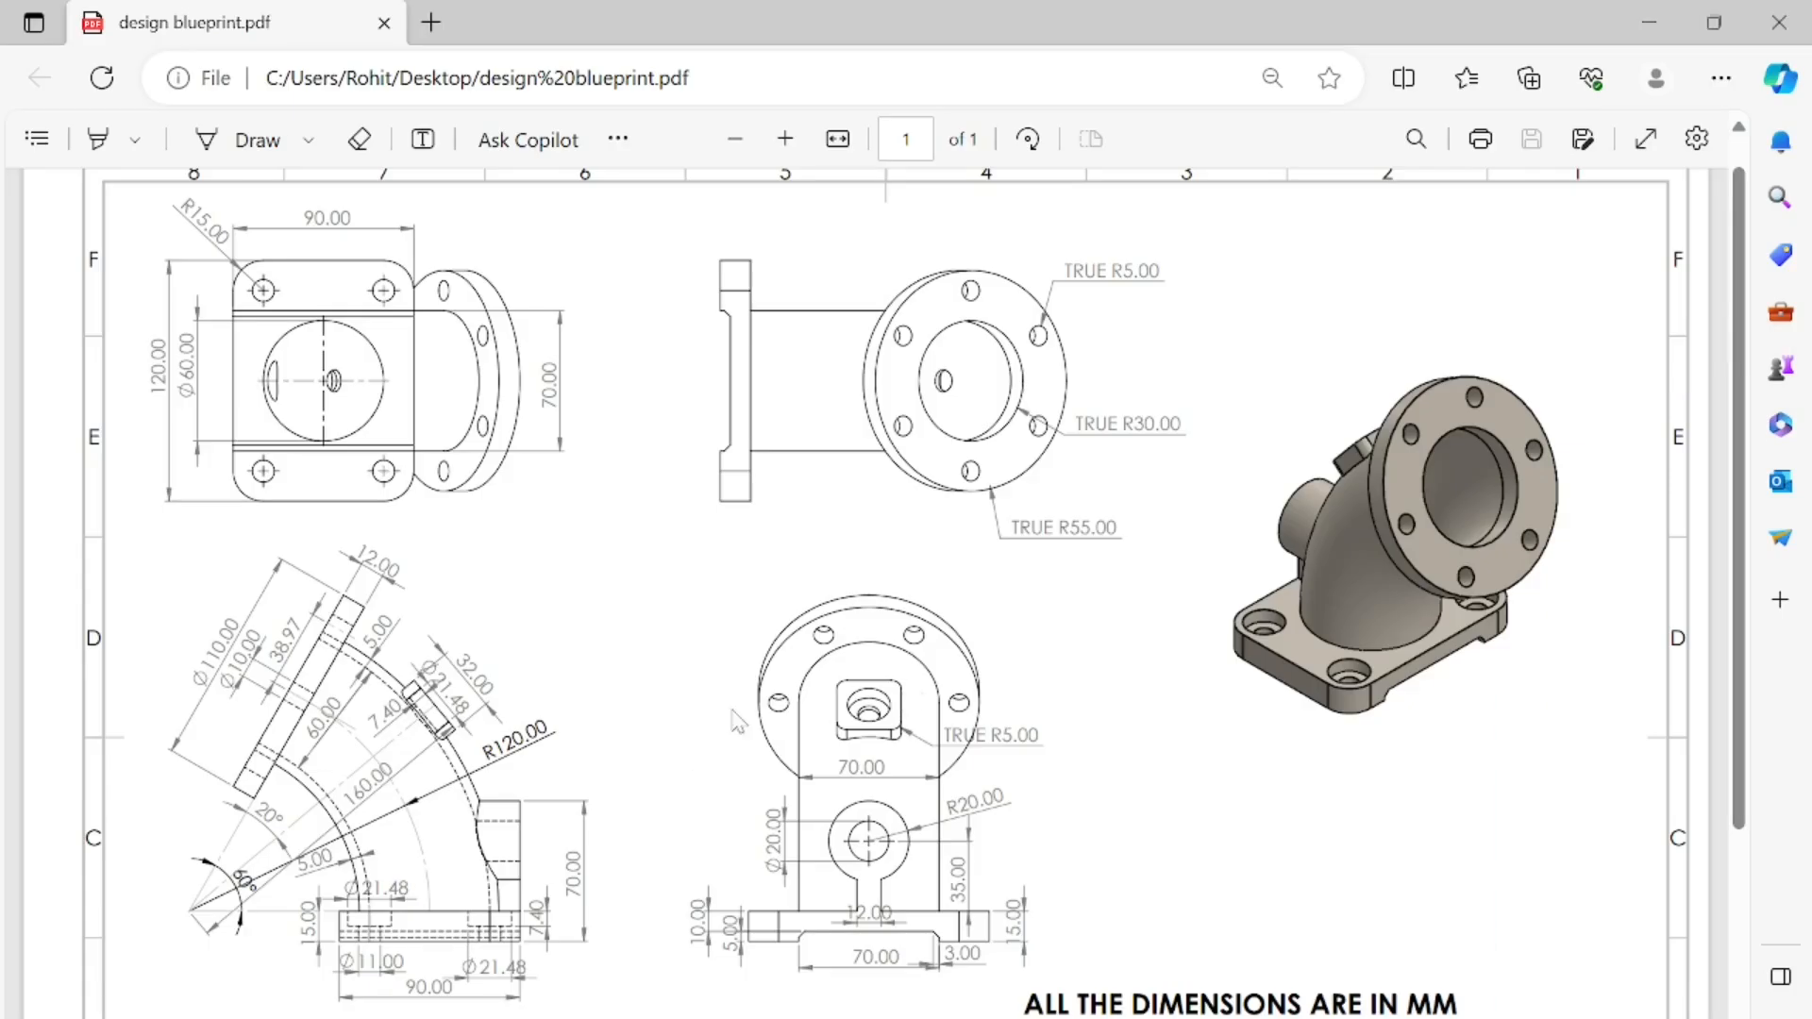
scroll(972, 719, down, 1)
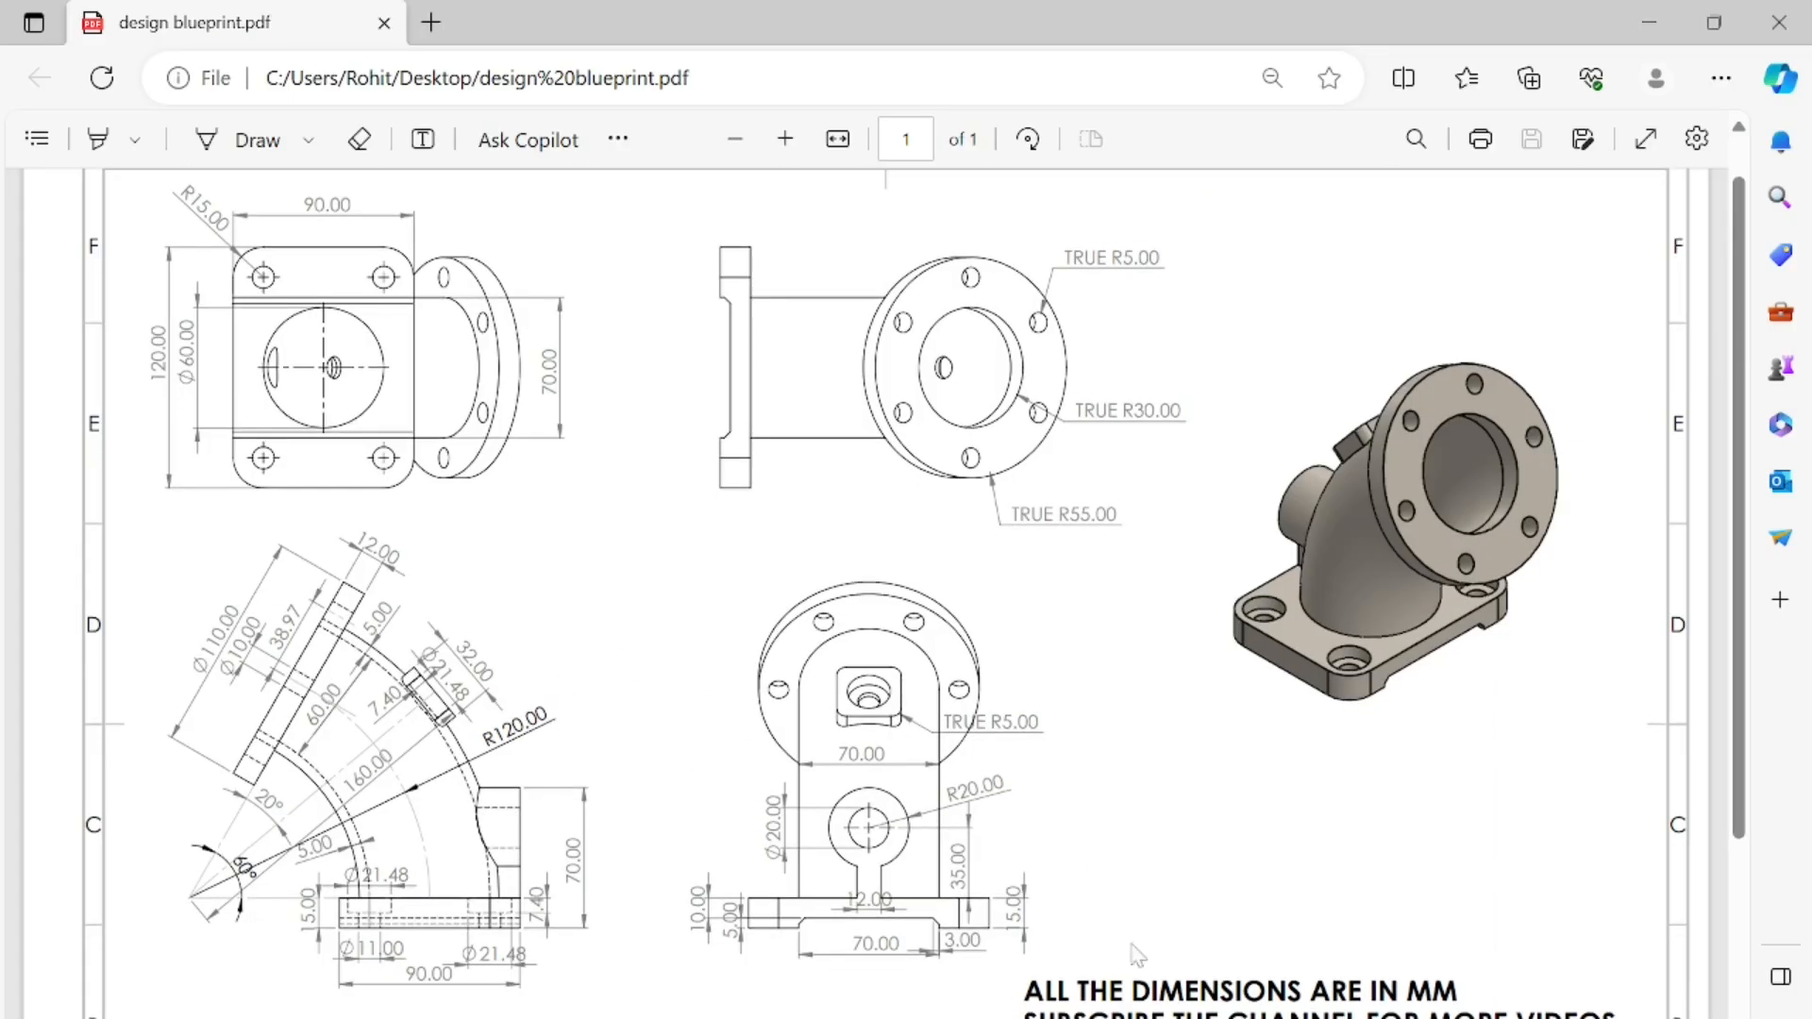
scroll(1162, 864, down, 2)
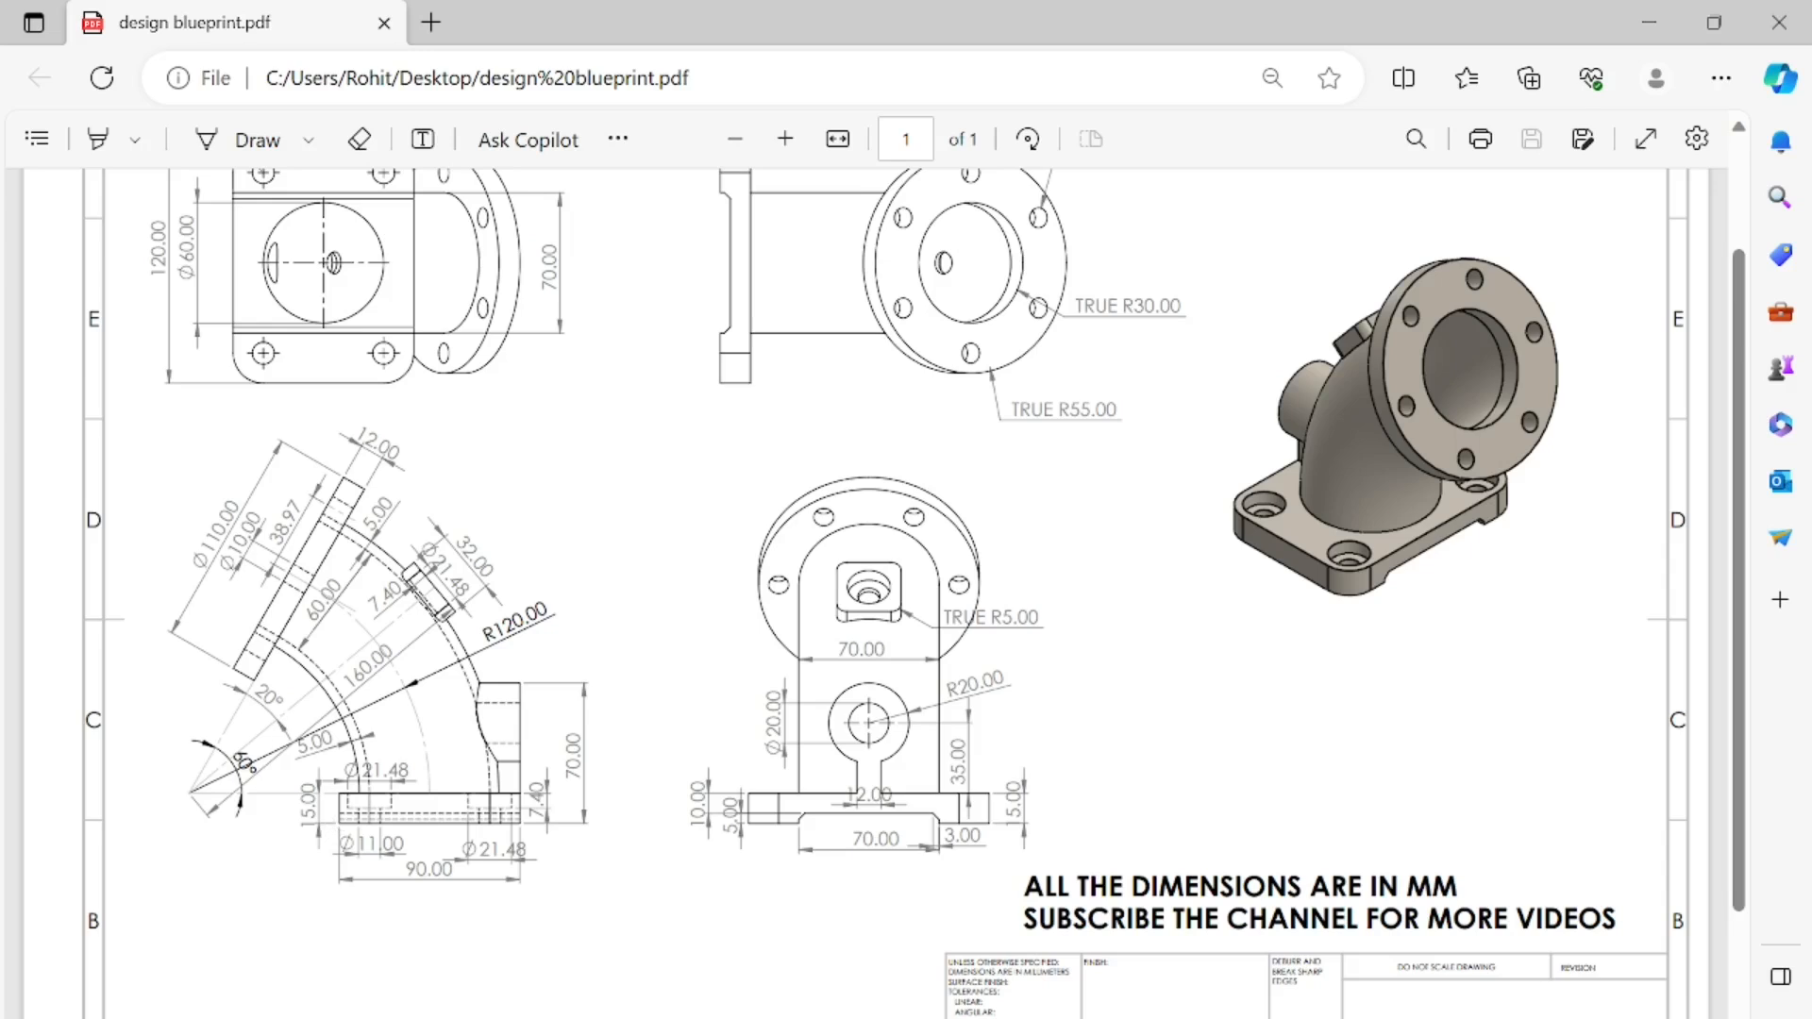
click(785, 139)
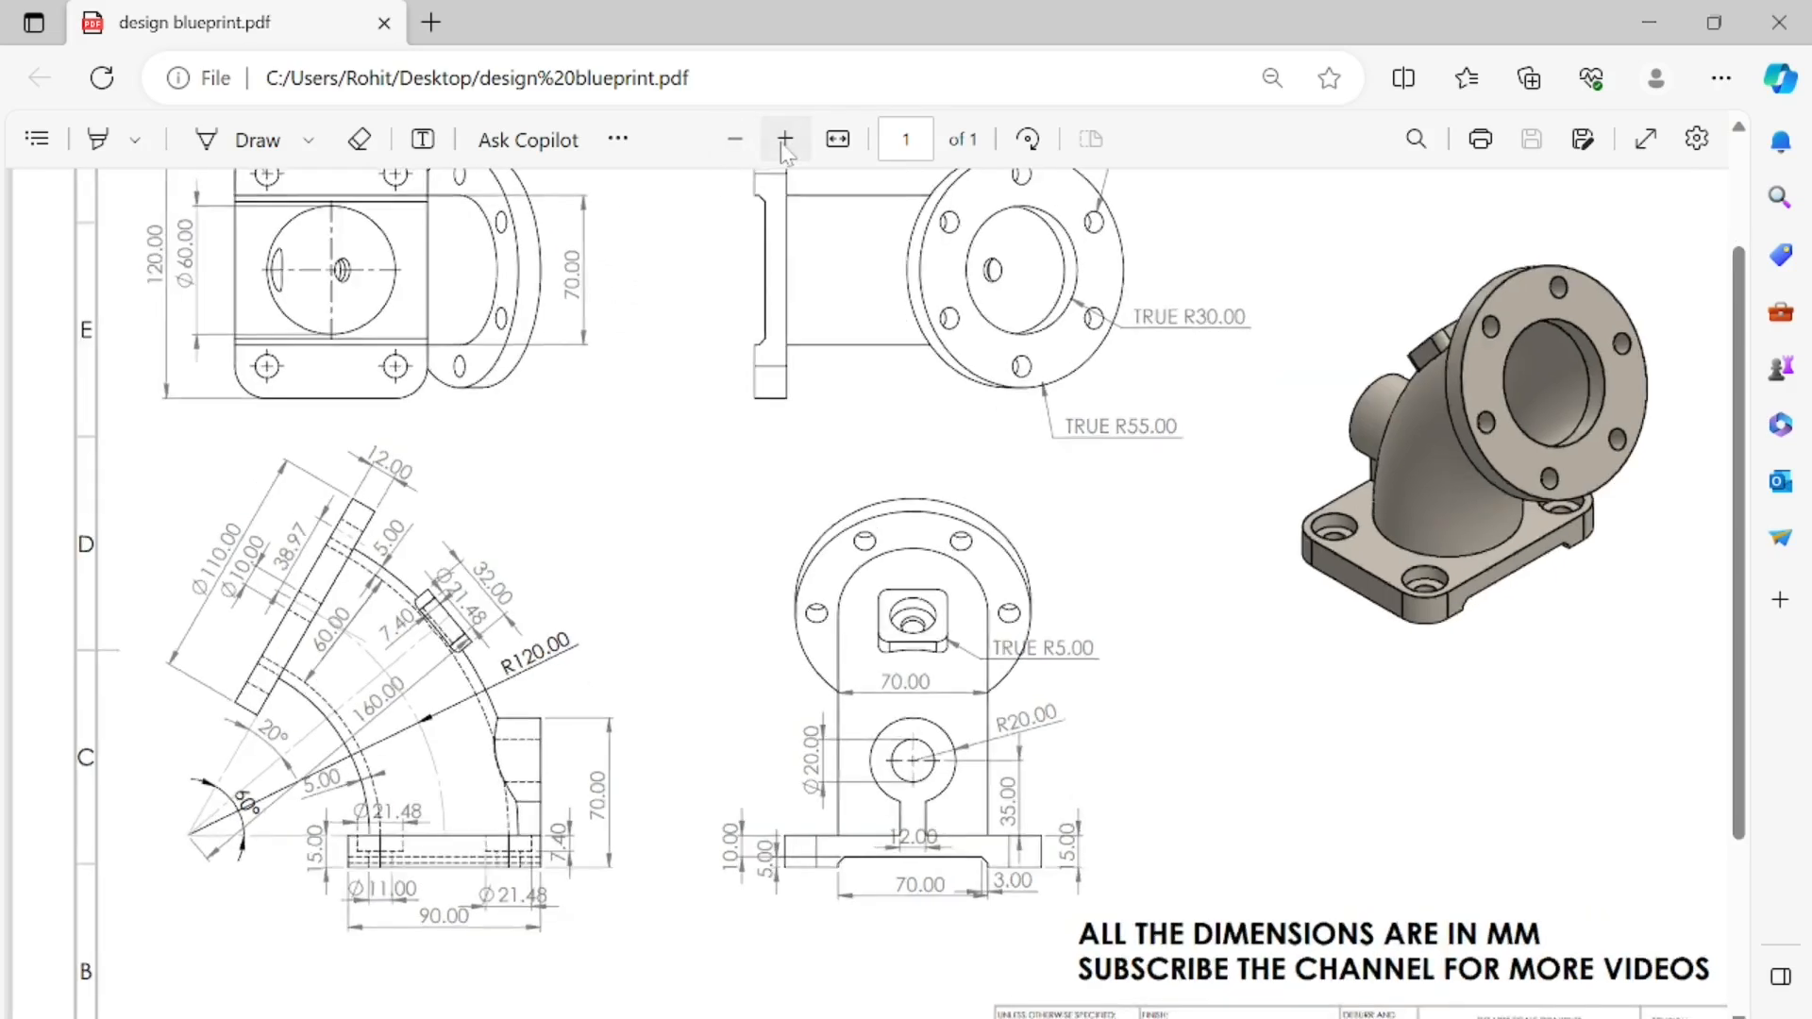
scroll(429, 895, down, 1)
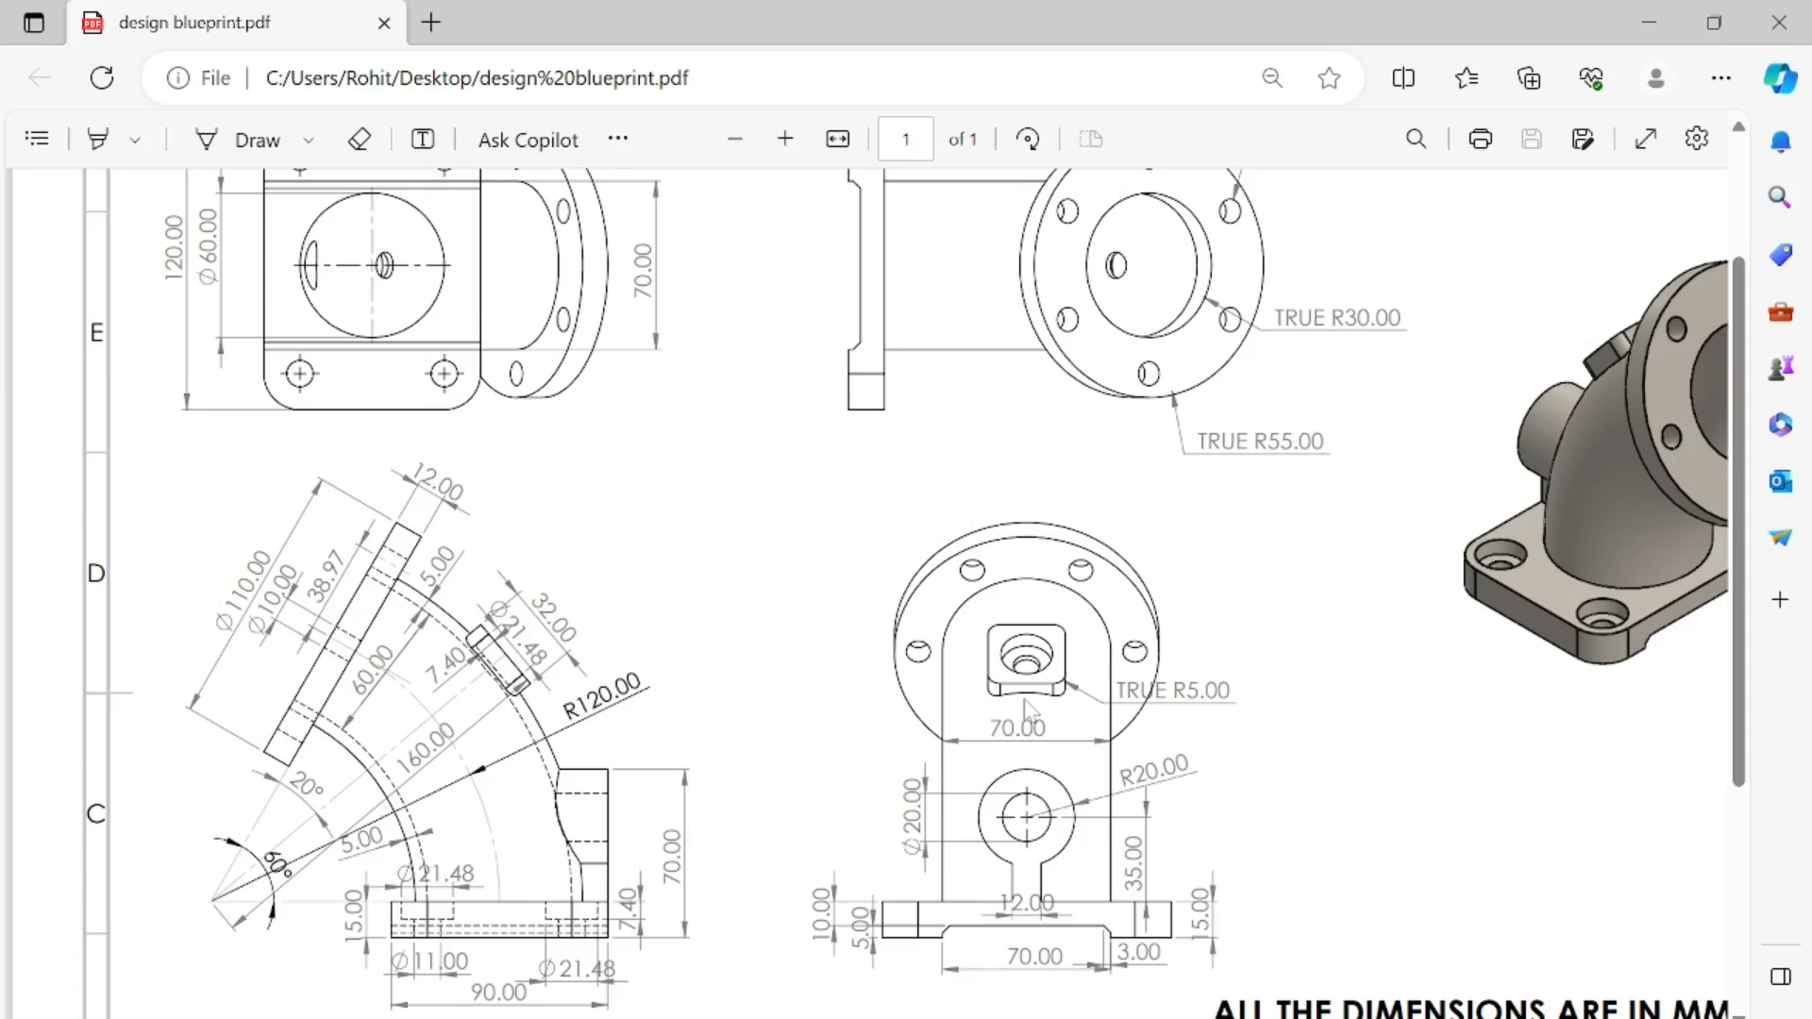
scroll(1027, 709, down, 2)
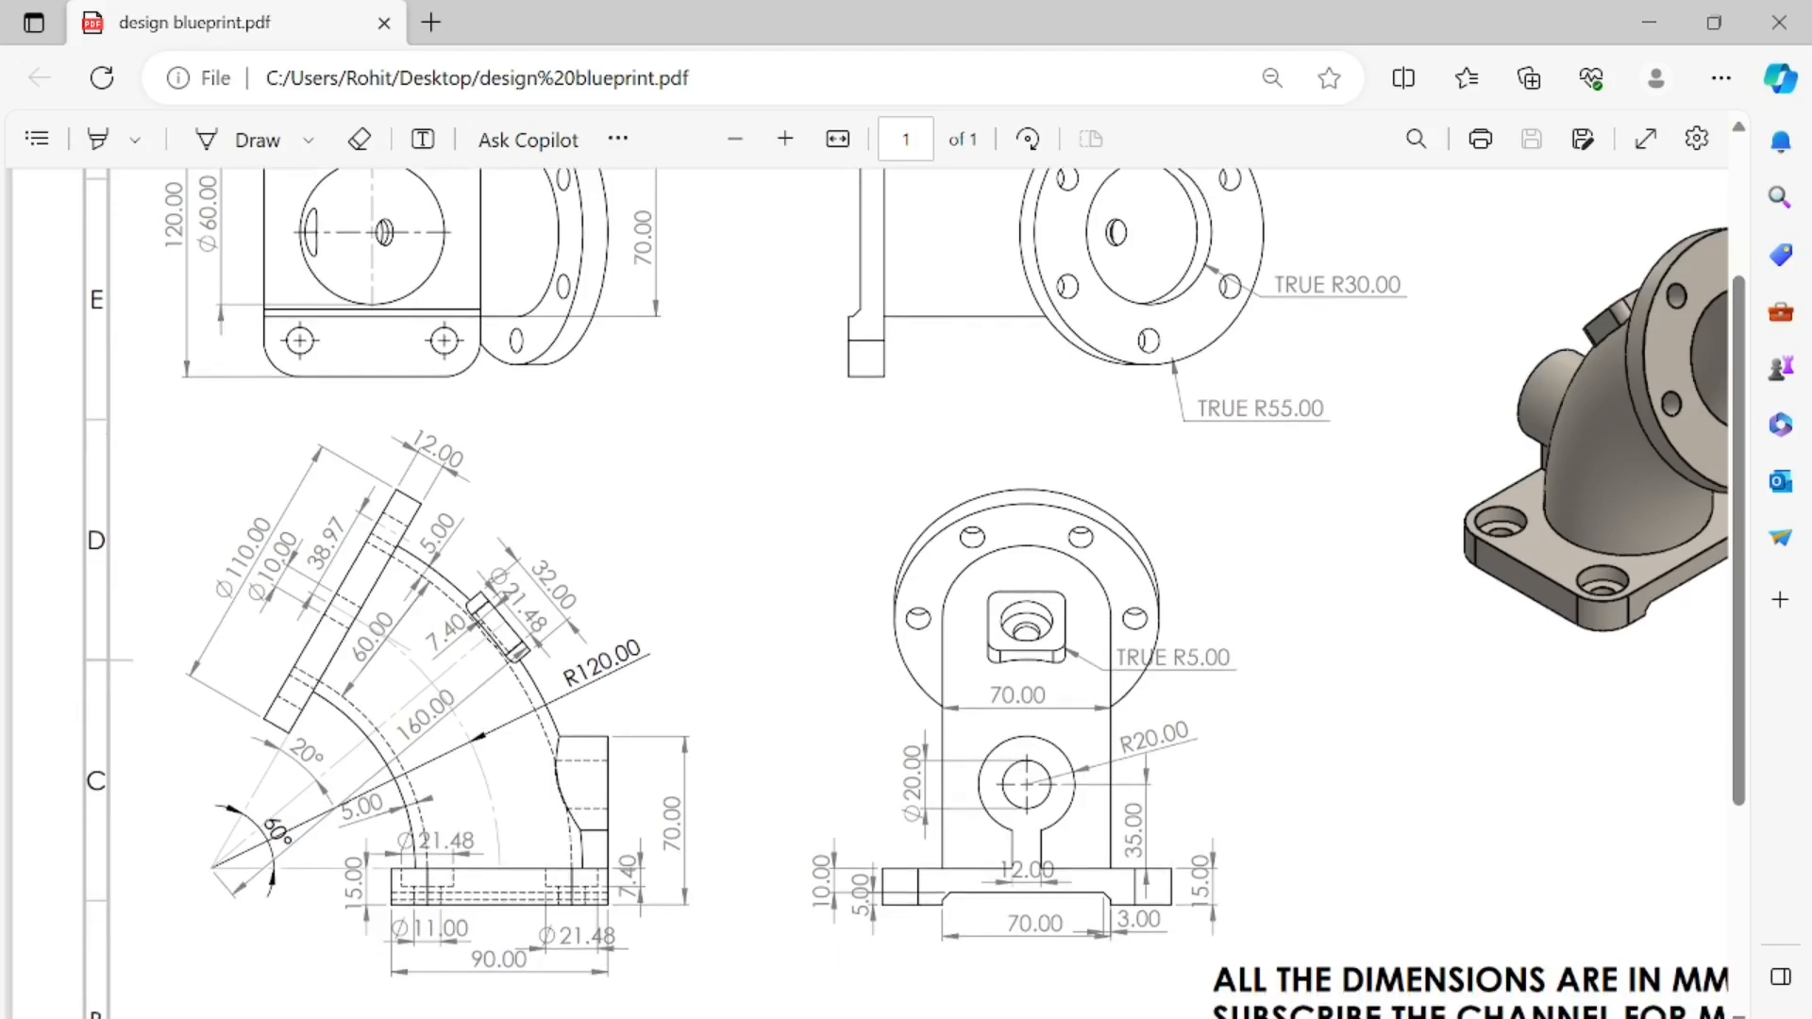
middle_drag(1146, 603, 1152, 651)
mouse_move(1302, 570)
middle_down()
mouse_move(1434, 514)
mouse_move(1568, 391)
middle_up()
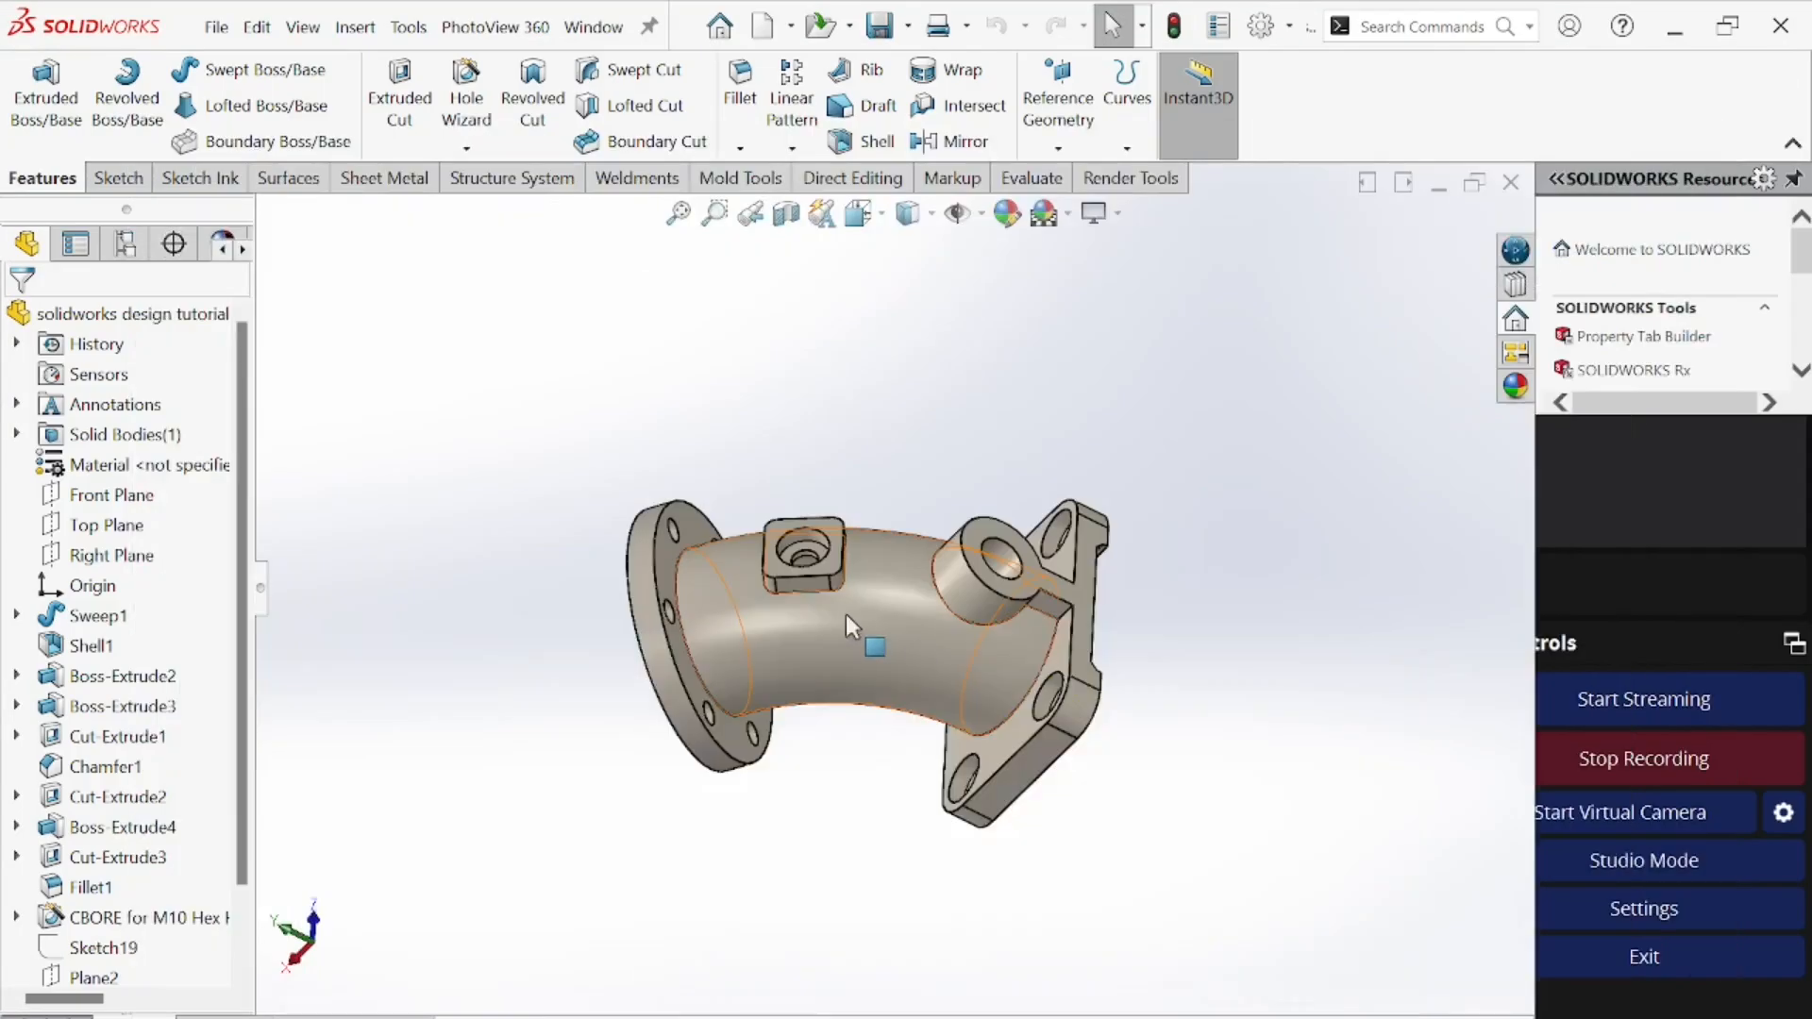
- Return to SOLIDWORKS, clear the OBS window out of the way and widen the model's viewing area
middle_drag(845, 613, 795, 592)
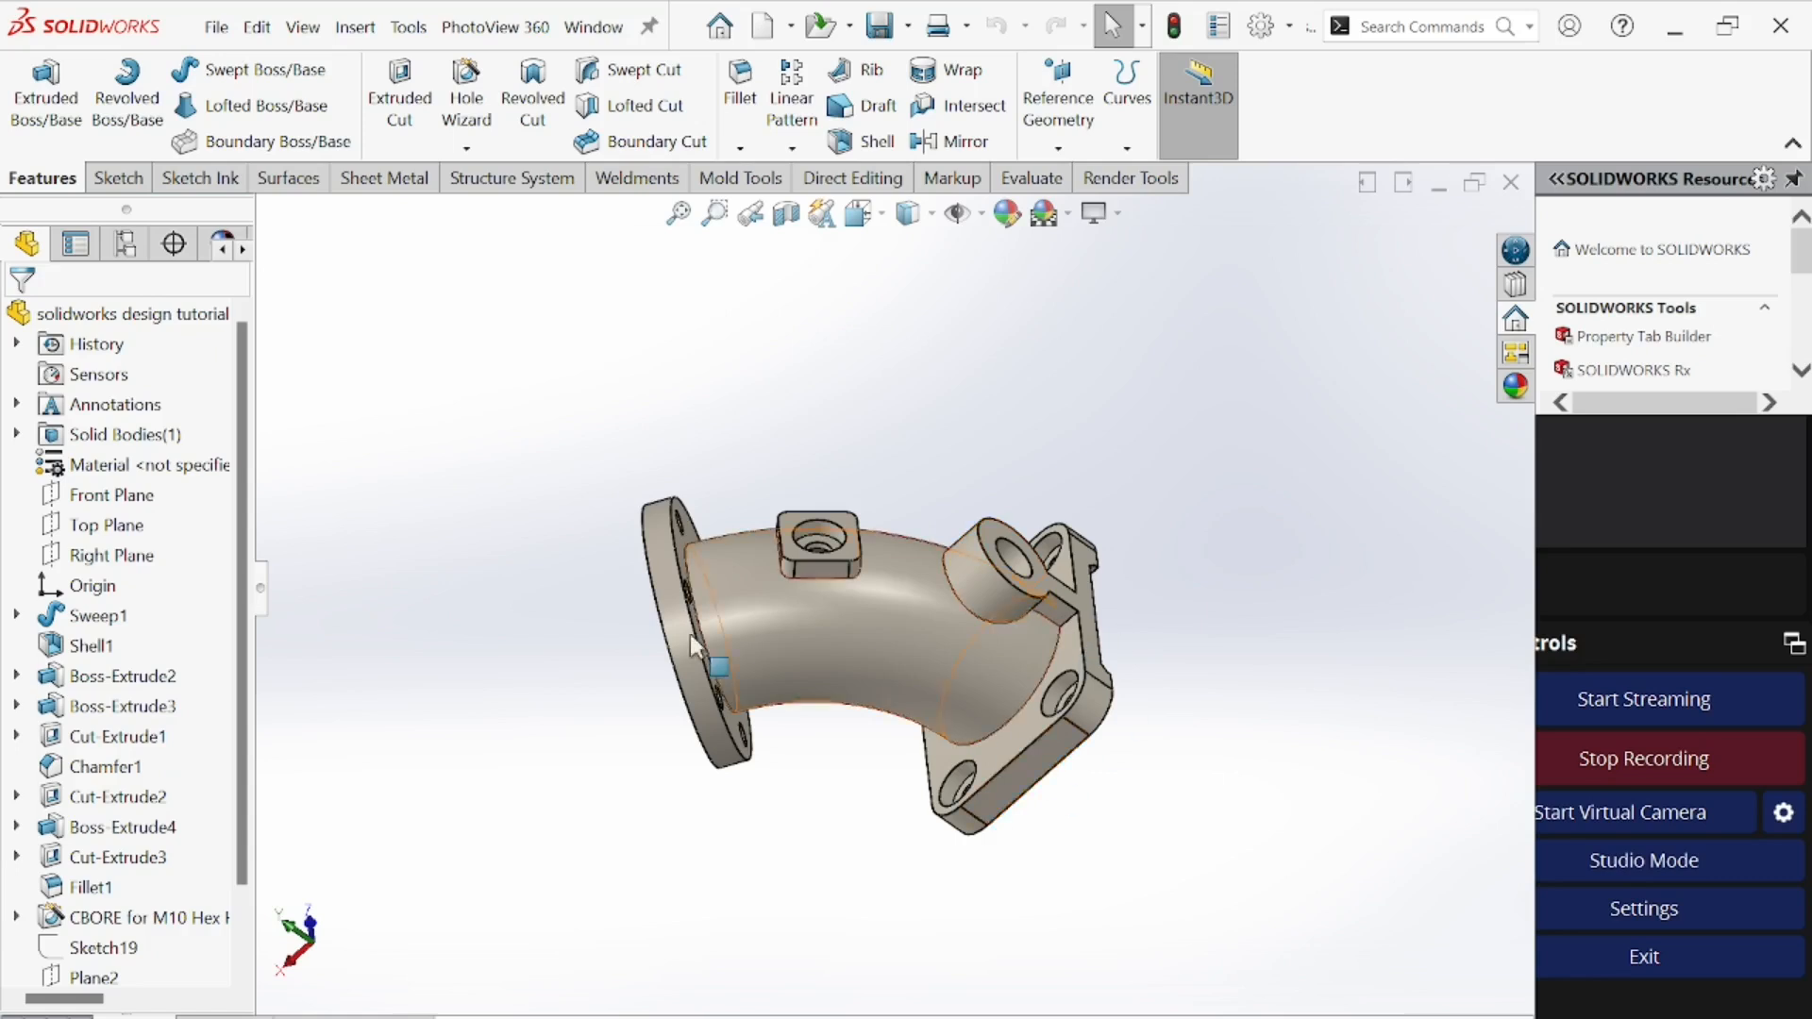
scroll(911, 660, down, 3)
middle_drag(908, 631, 813, 585)
click(1675, 25)
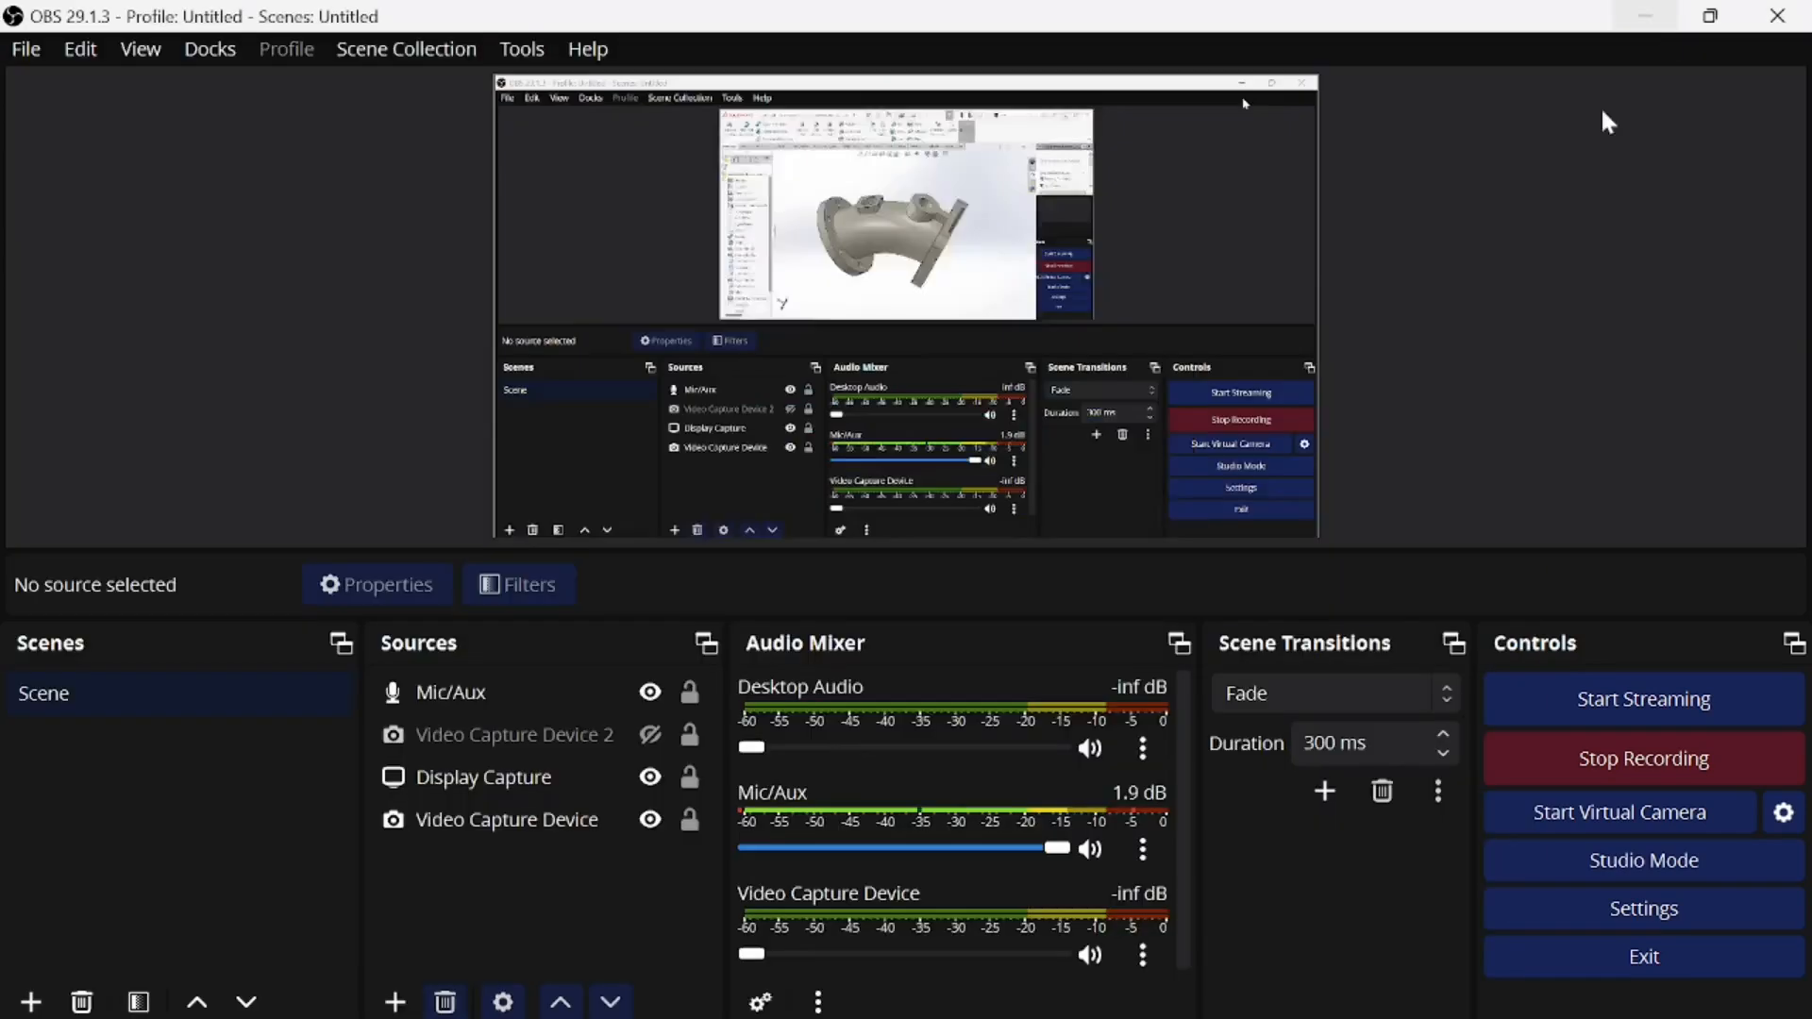
click(1645, 15)
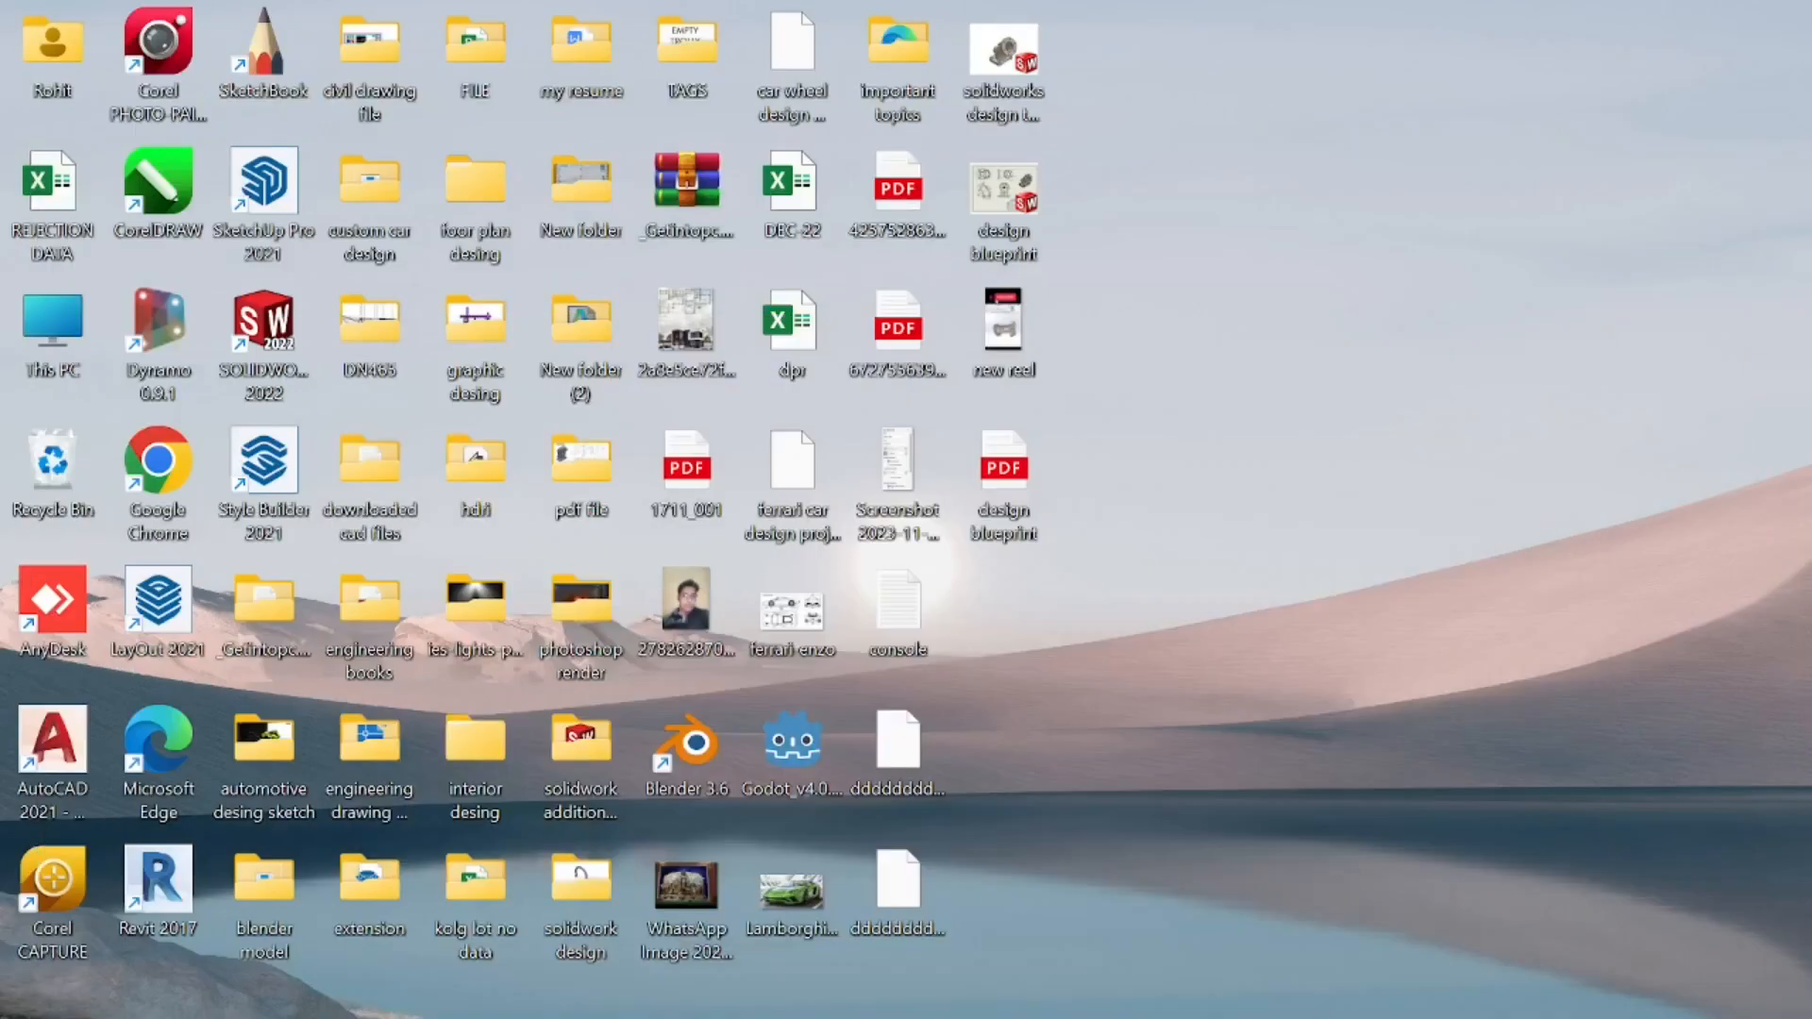
click(1302, 1017)
drag(1533, 572, 1803, 575)
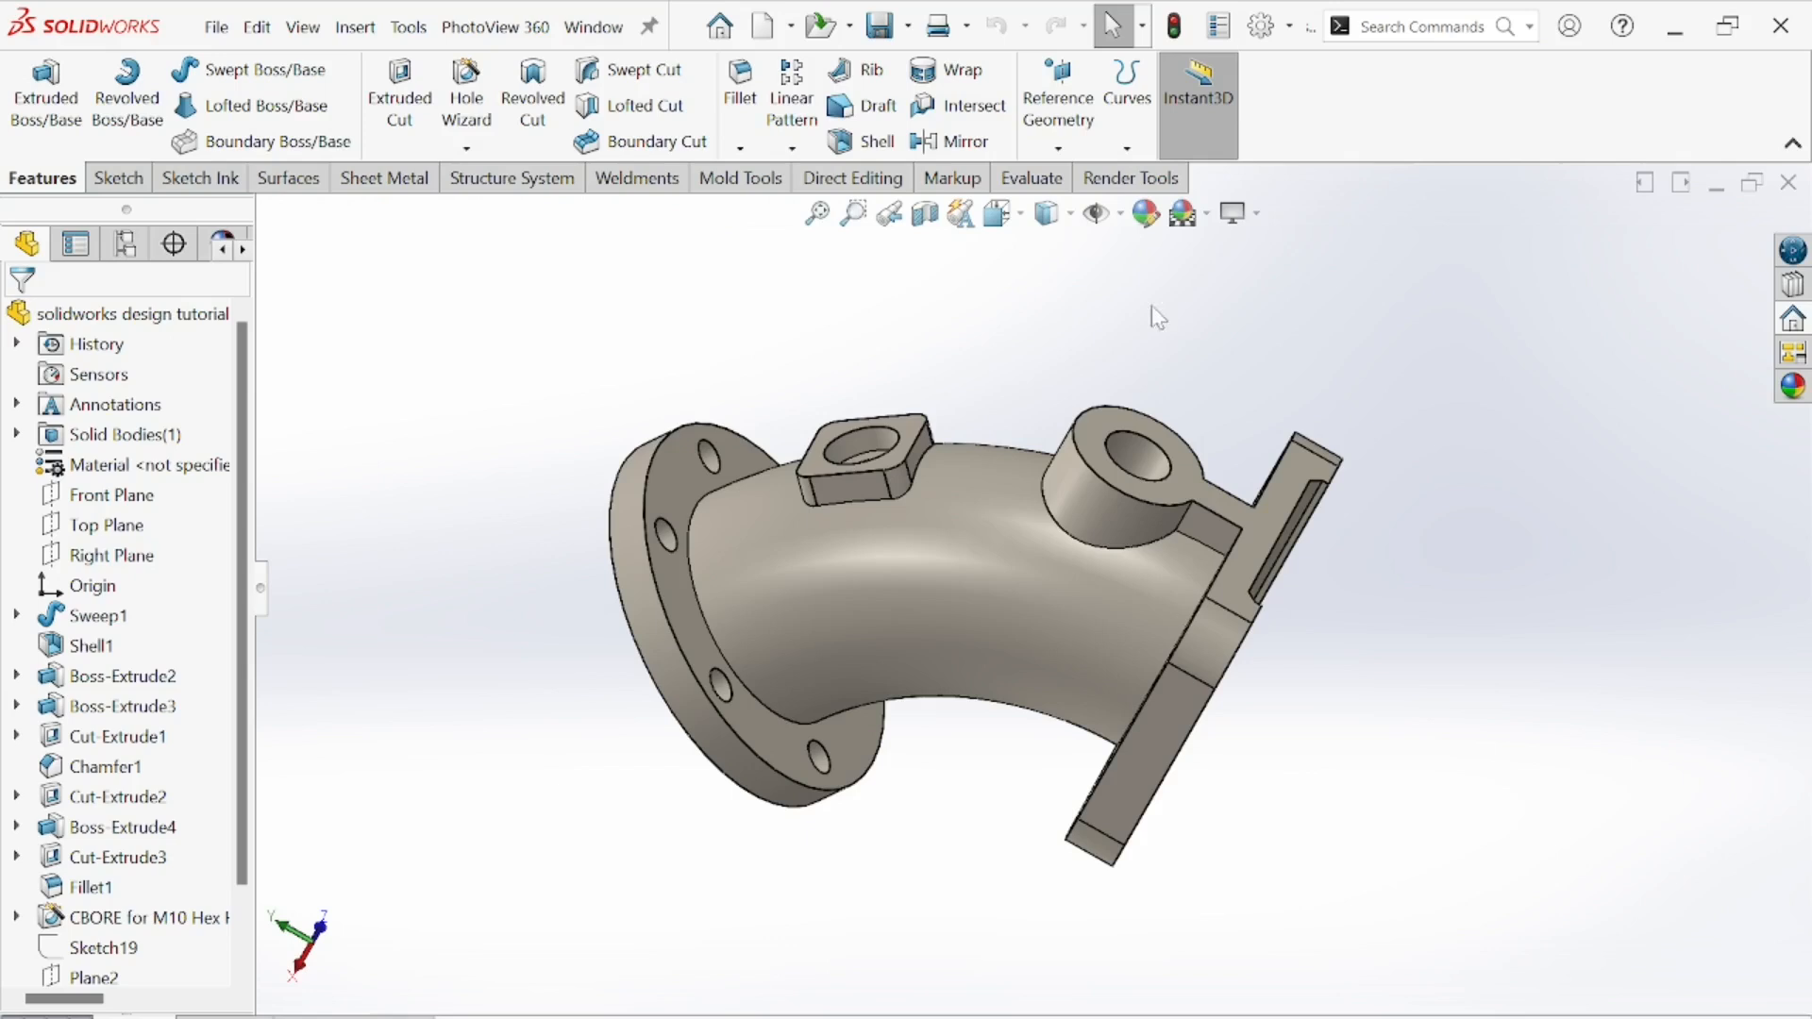
- Create a new part document
click(790, 27)
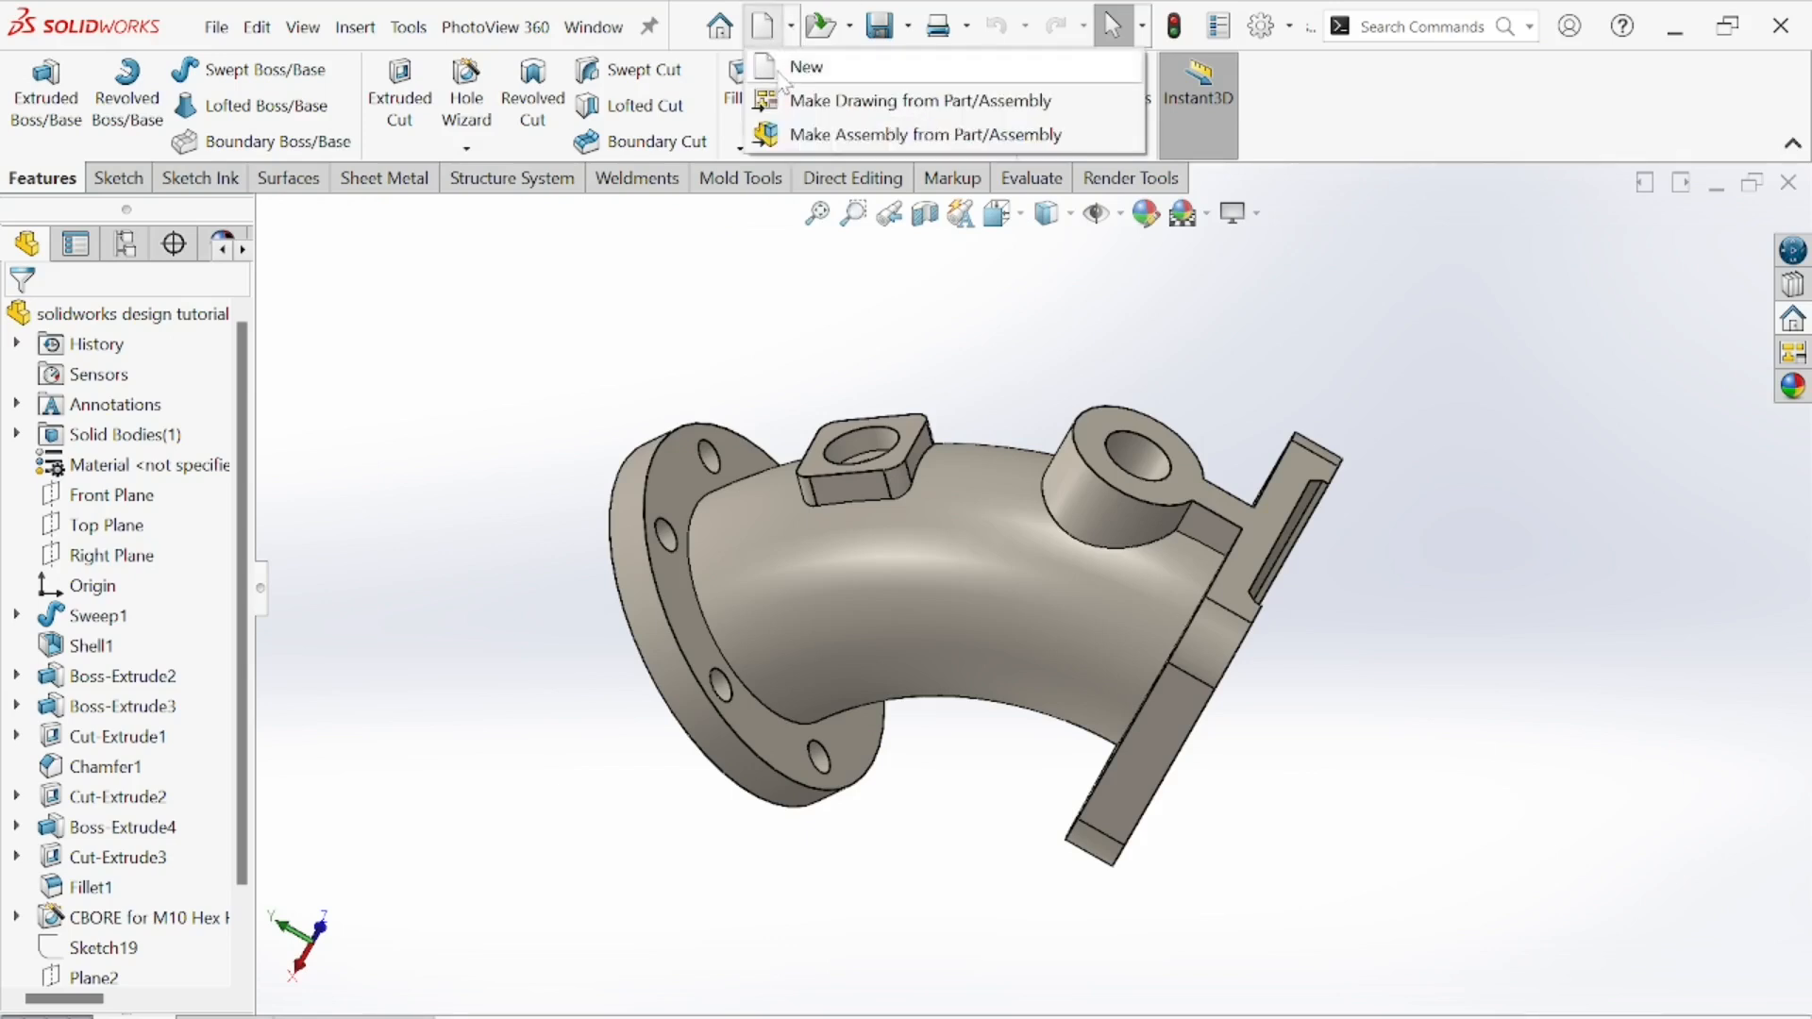
click(783, 72)
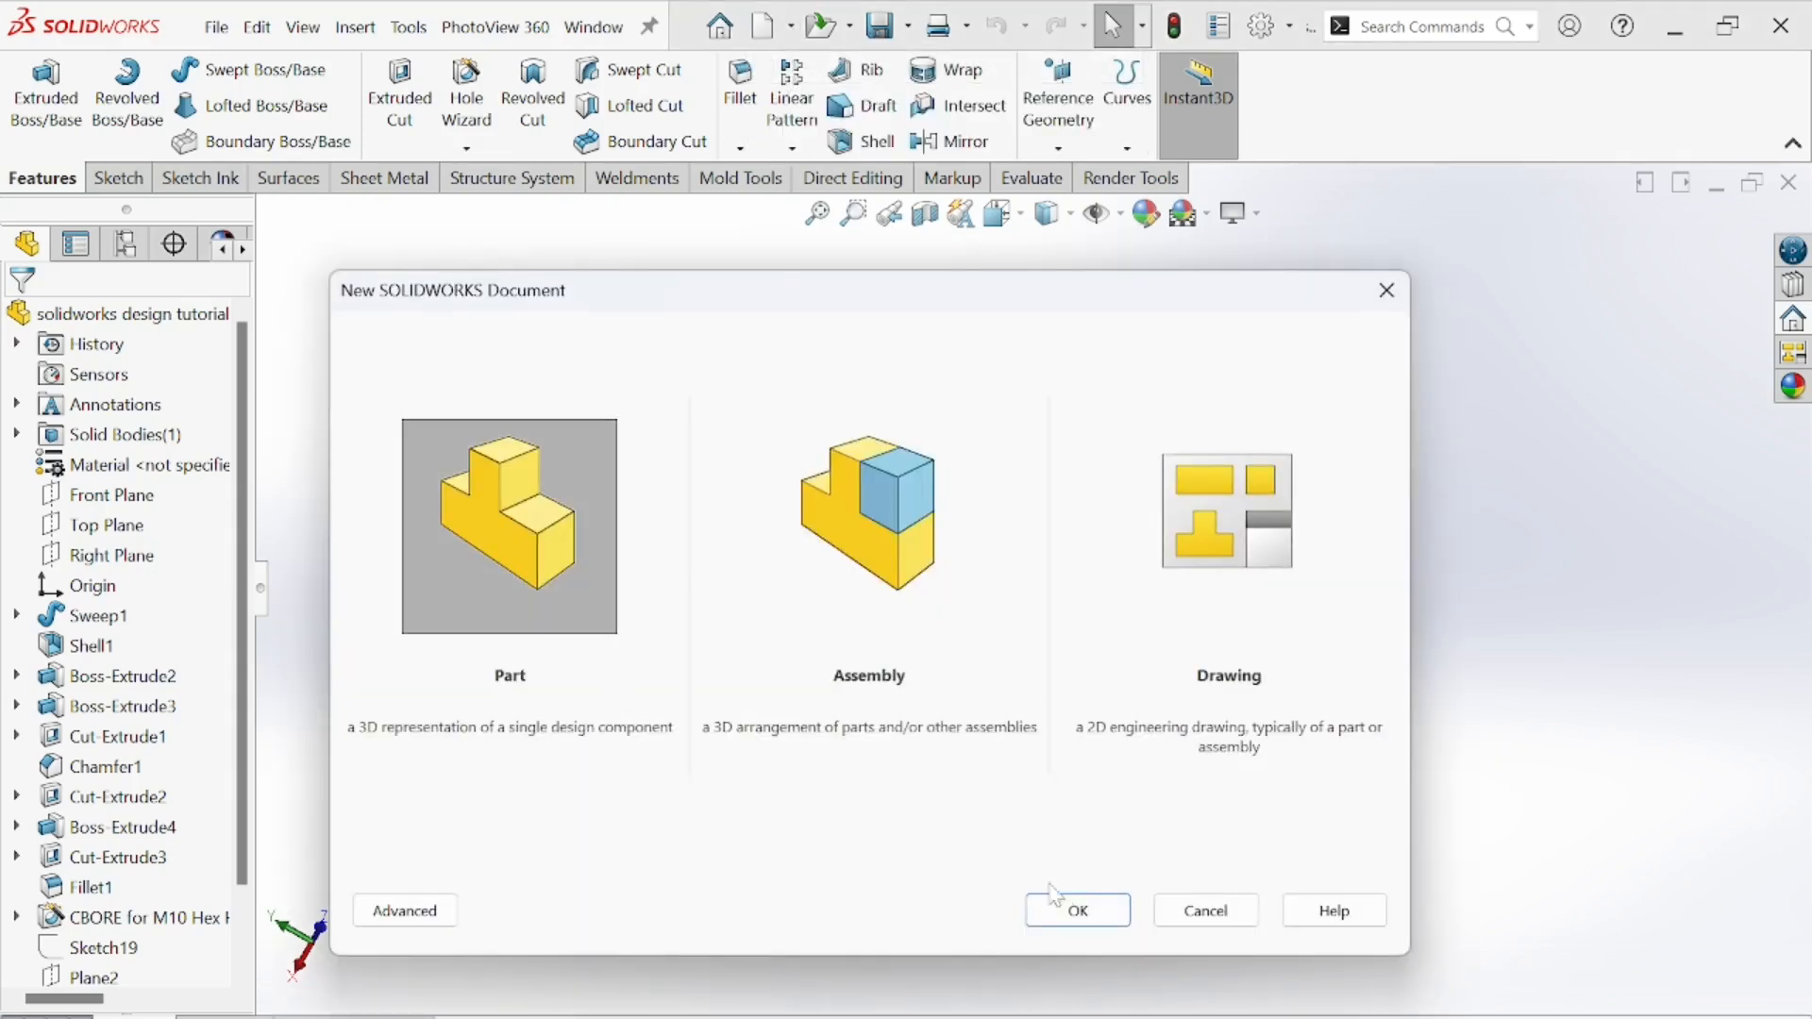
click(1057, 906)
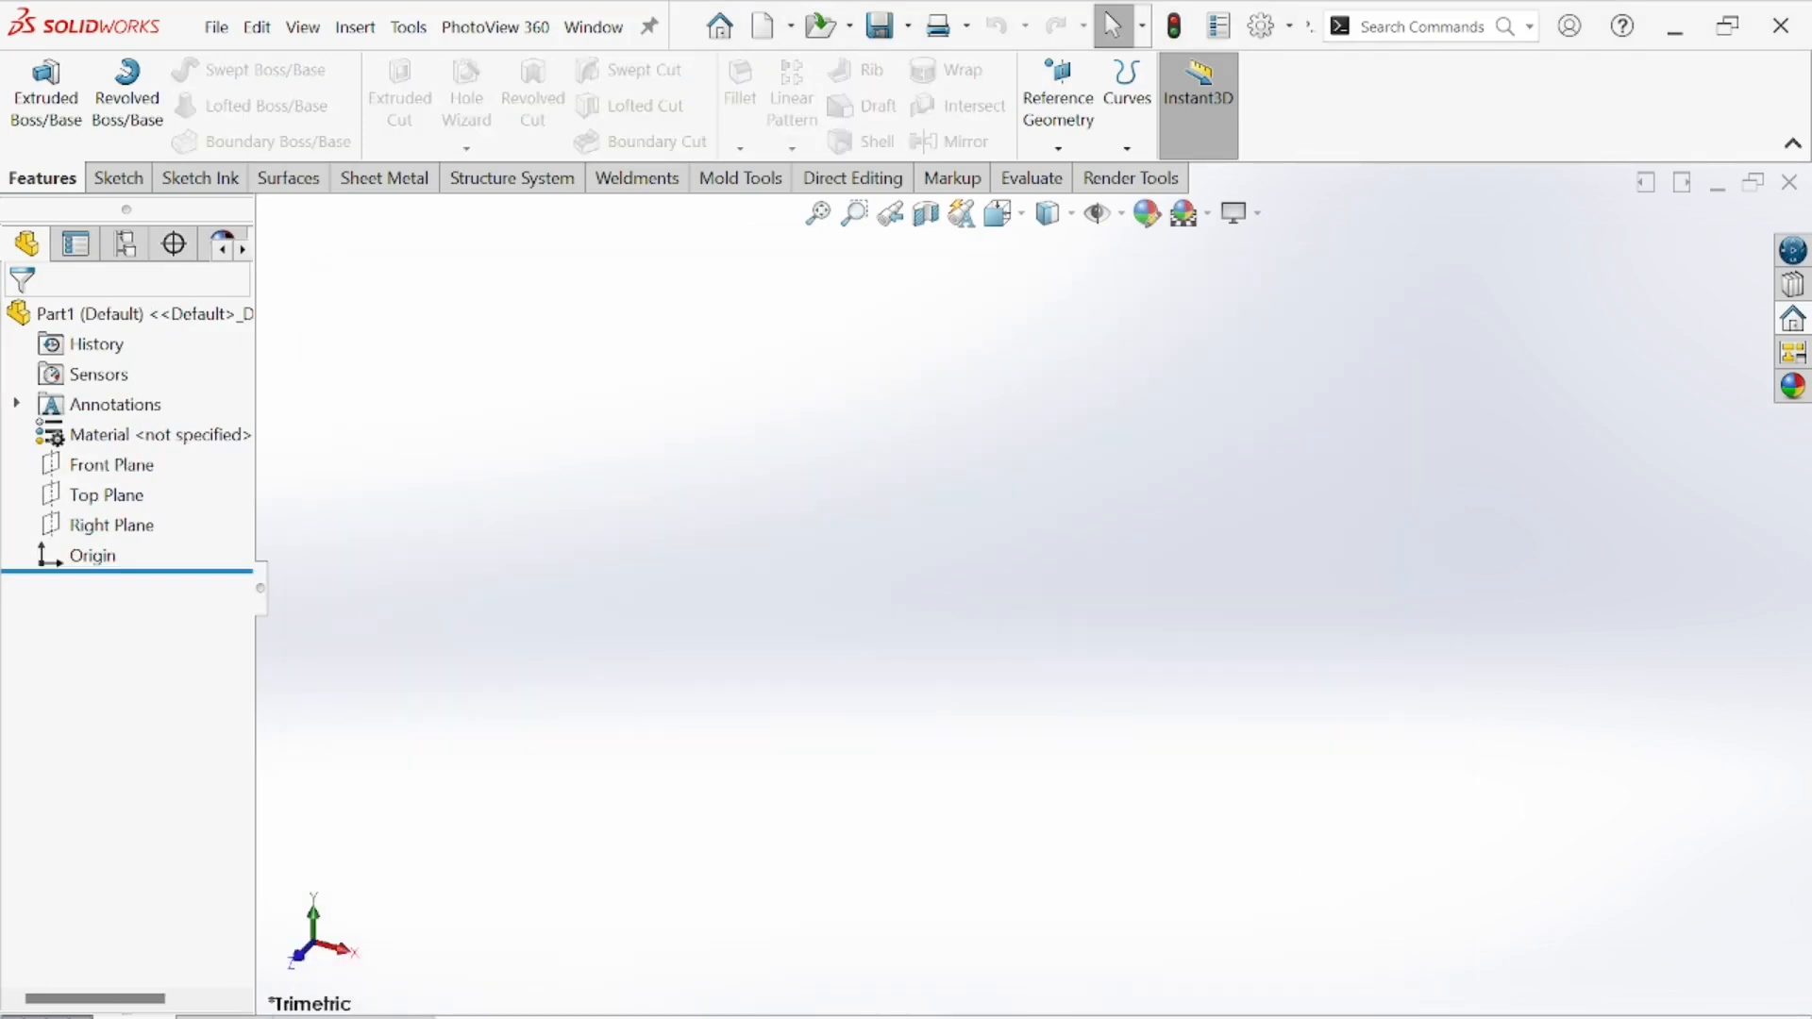
- Set the part's units to MMGS (millimeter, gram, second) and open a sketch on the Front Plane
click(1745, 1014)
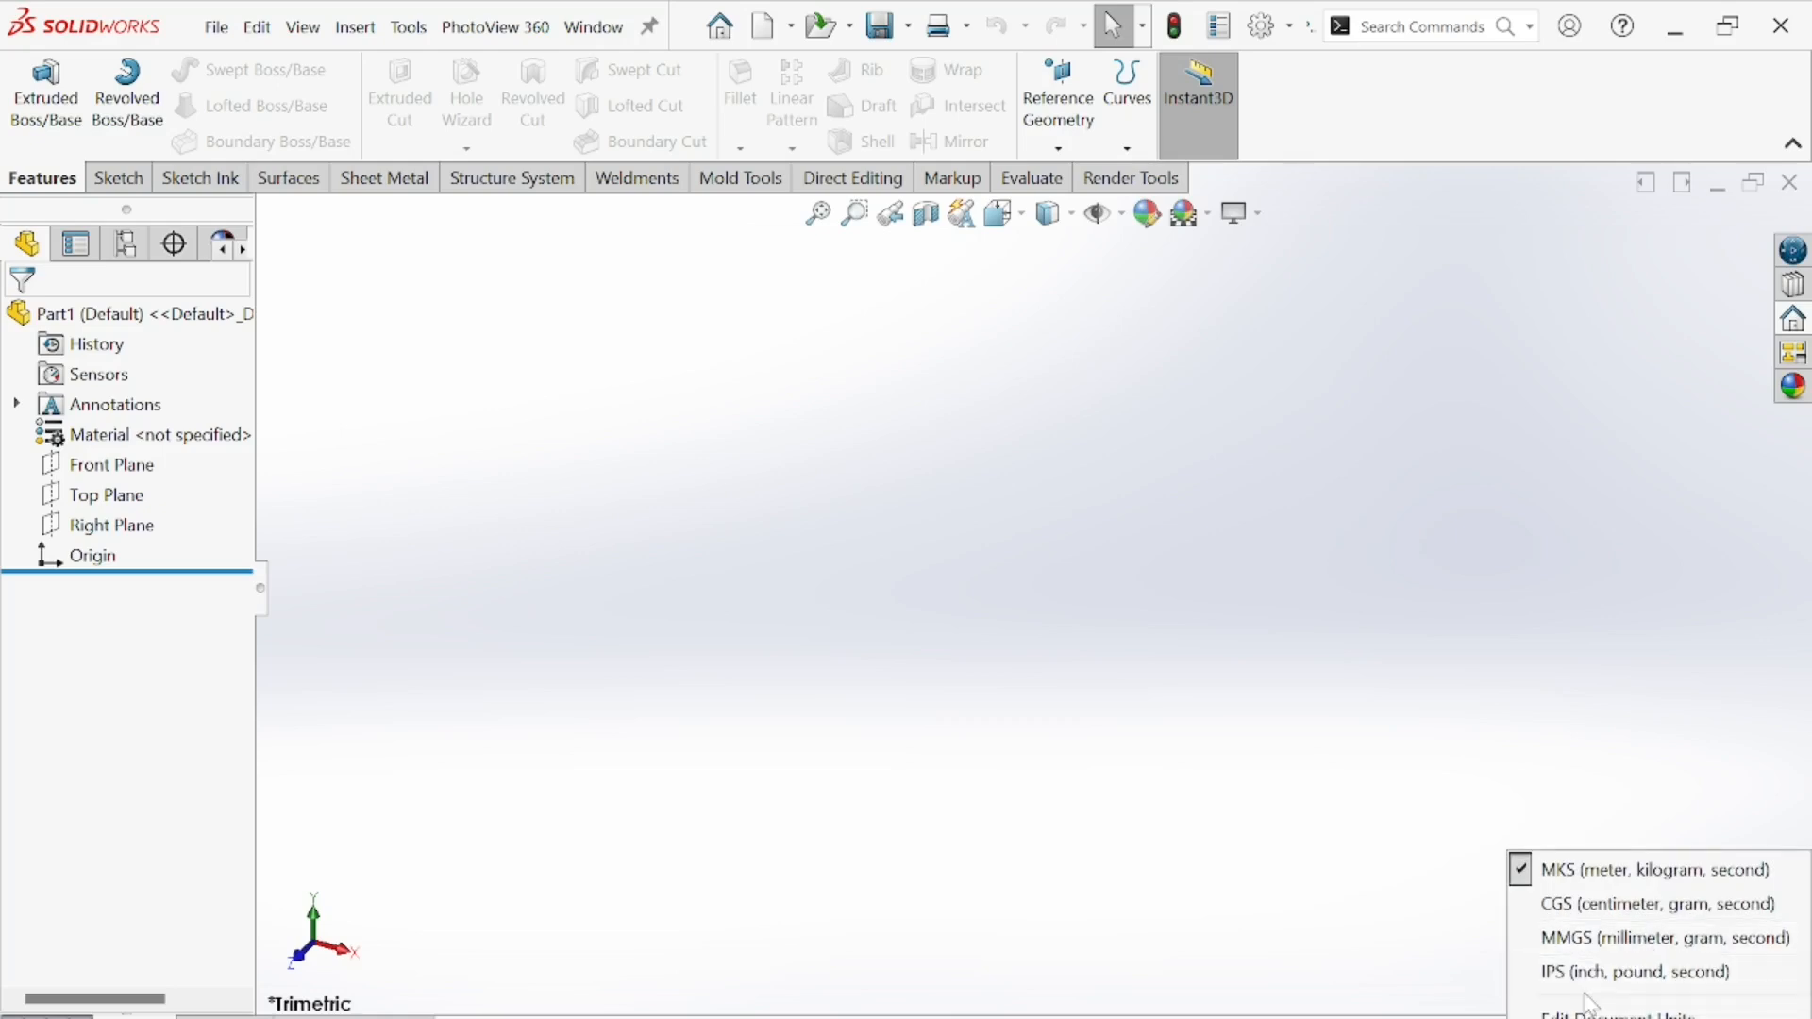
click(1585, 940)
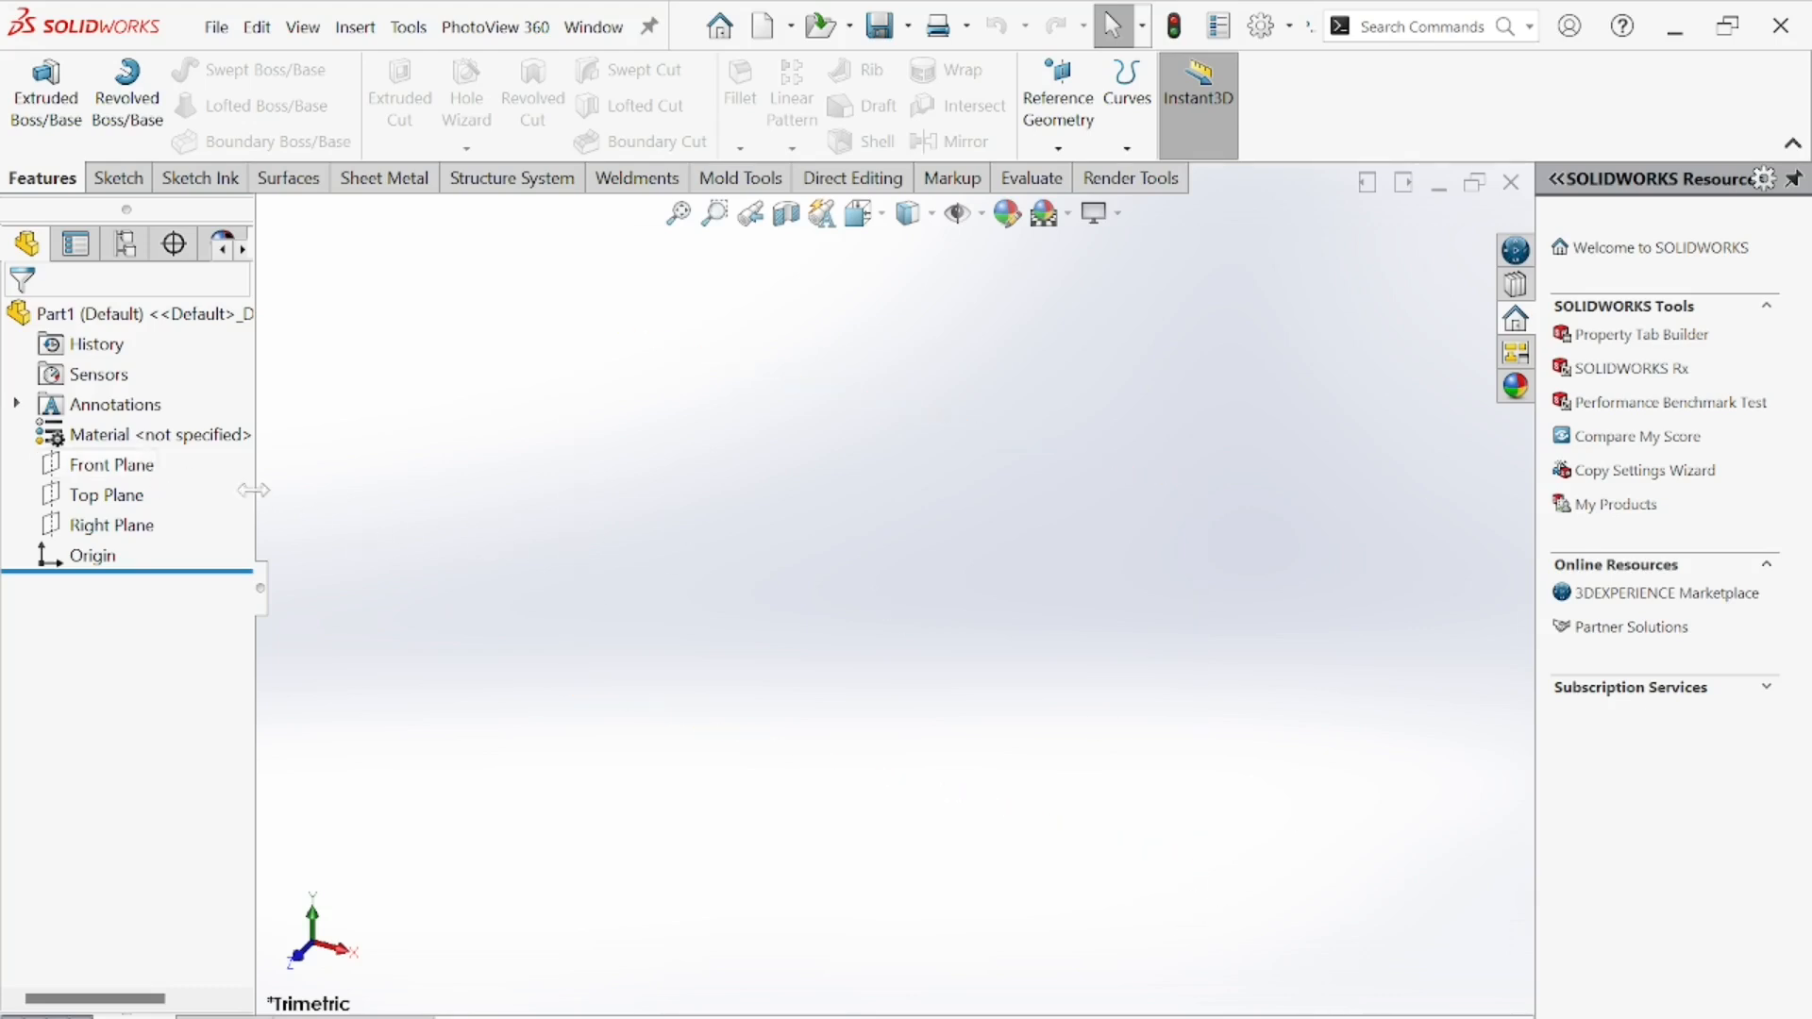
click(98, 468)
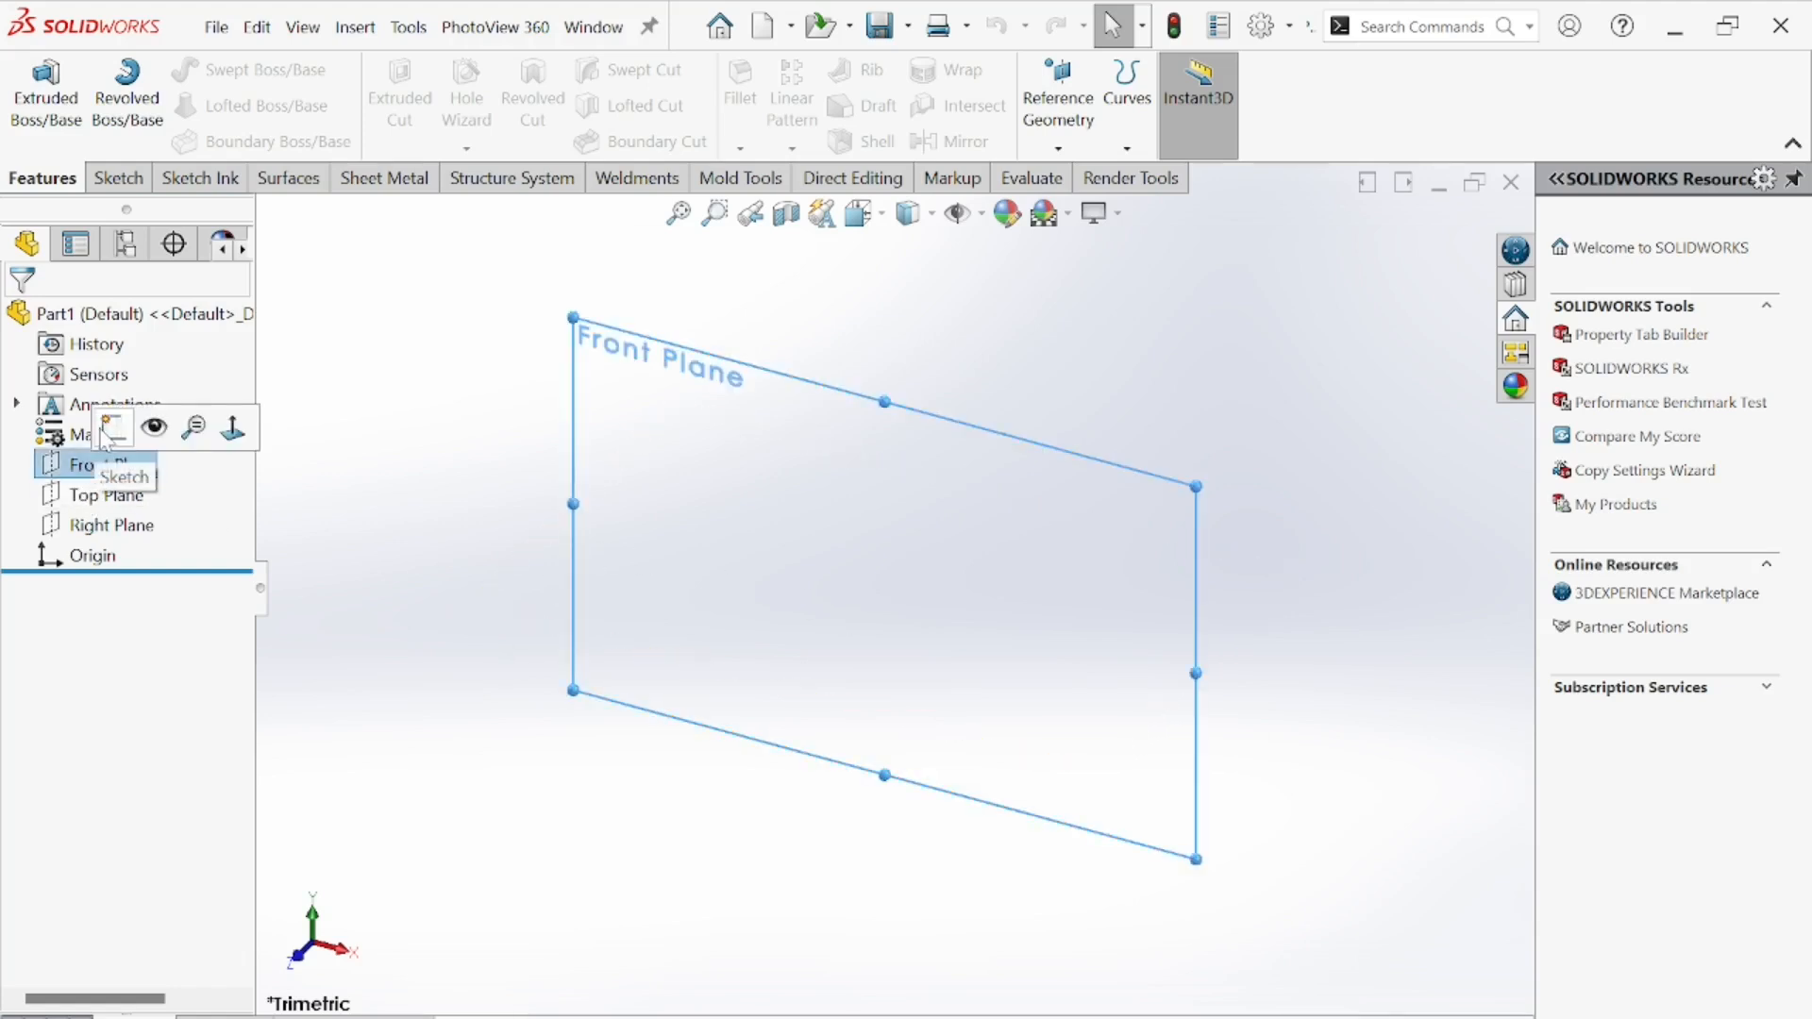
click(110, 430)
- Switch to the design blueprint PDF and examine the enlarged side view for the elbow's angle and radius dimensions
key(alt+Tab)
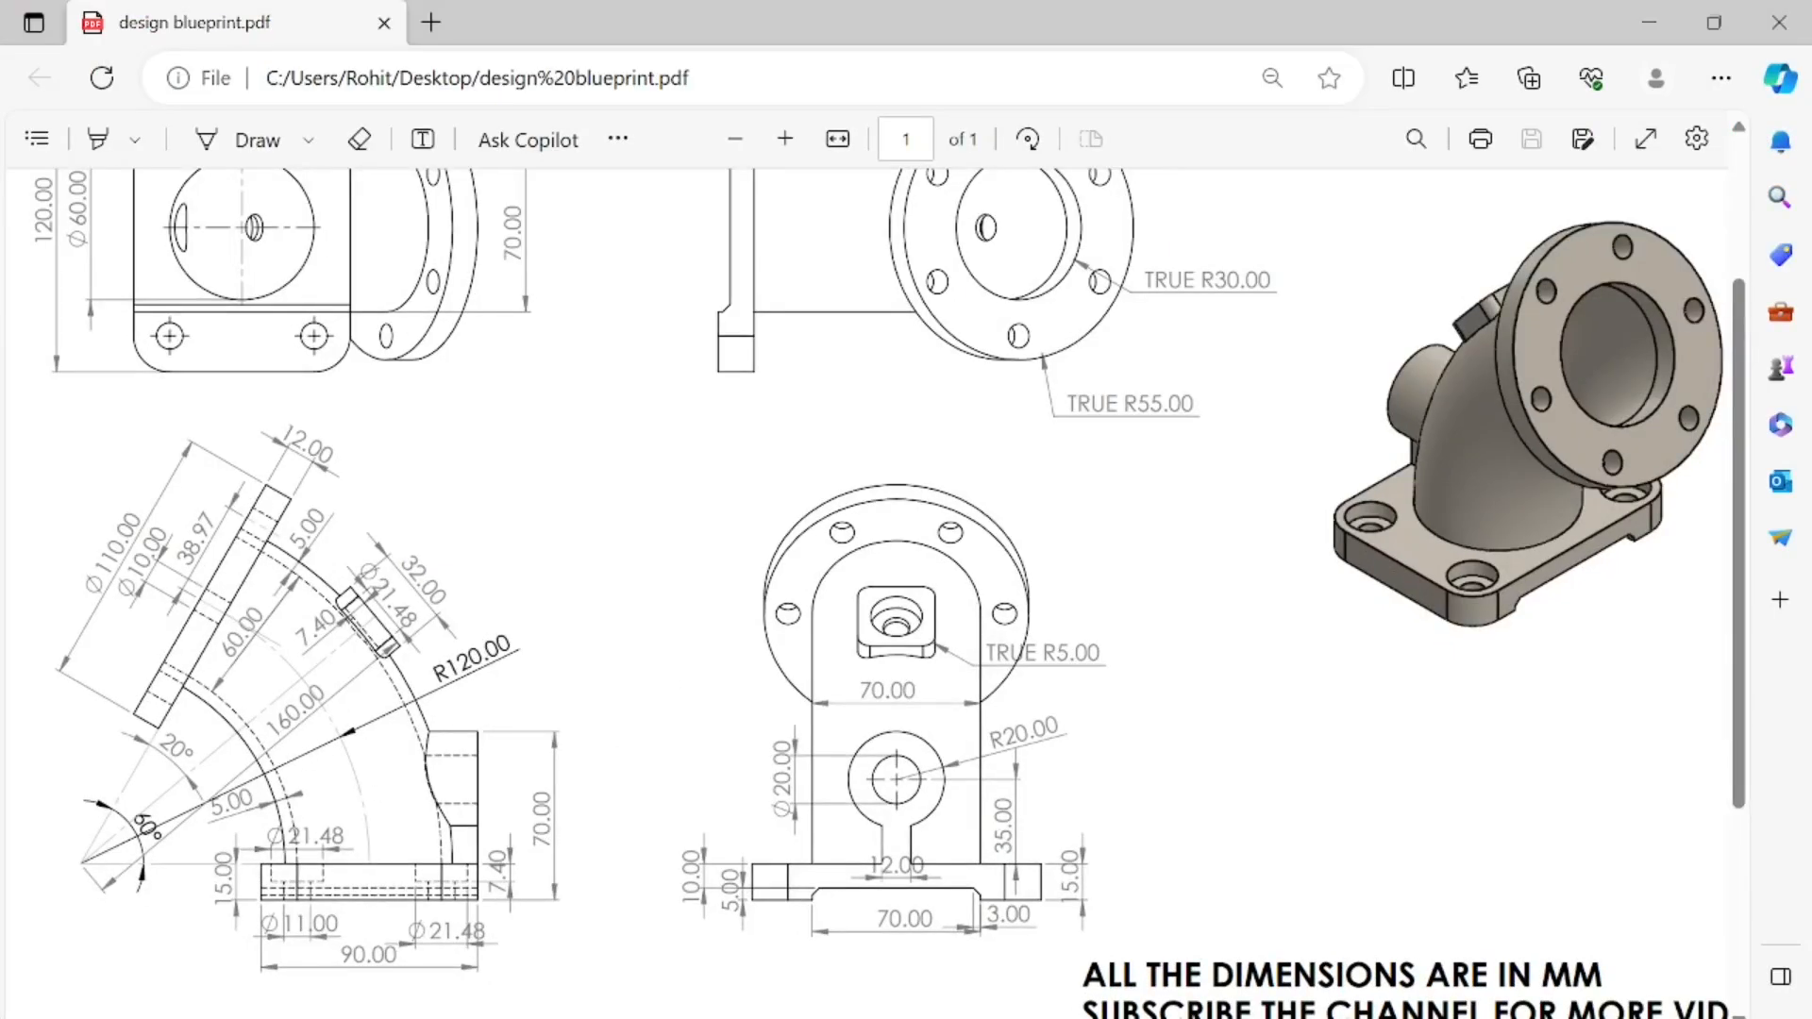
scroll(890, 593, down, 1)
scroll(890, 592, left, 1)
scroll(218, 822, down, 1)
scroll(218, 822, left, 1)
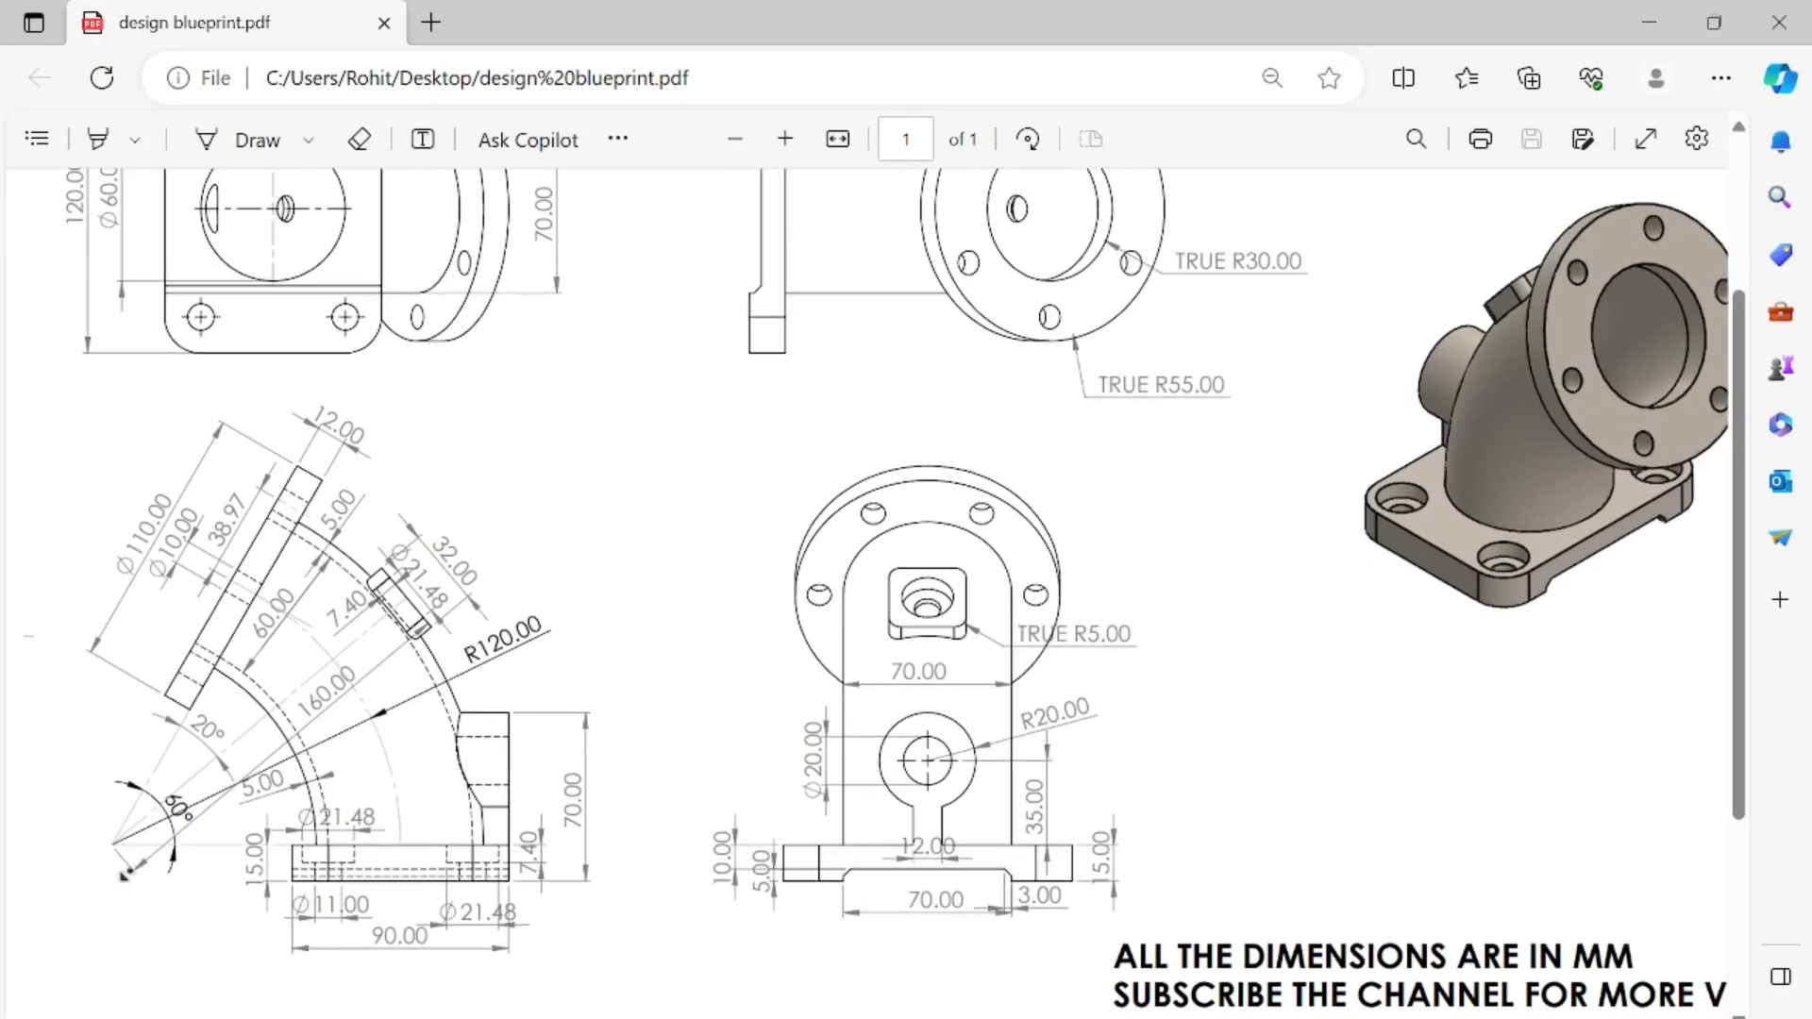
click(784, 140)
click(784, 147)
scroll(533, 666, down, 4)
scroll(534, 665, left, 1)
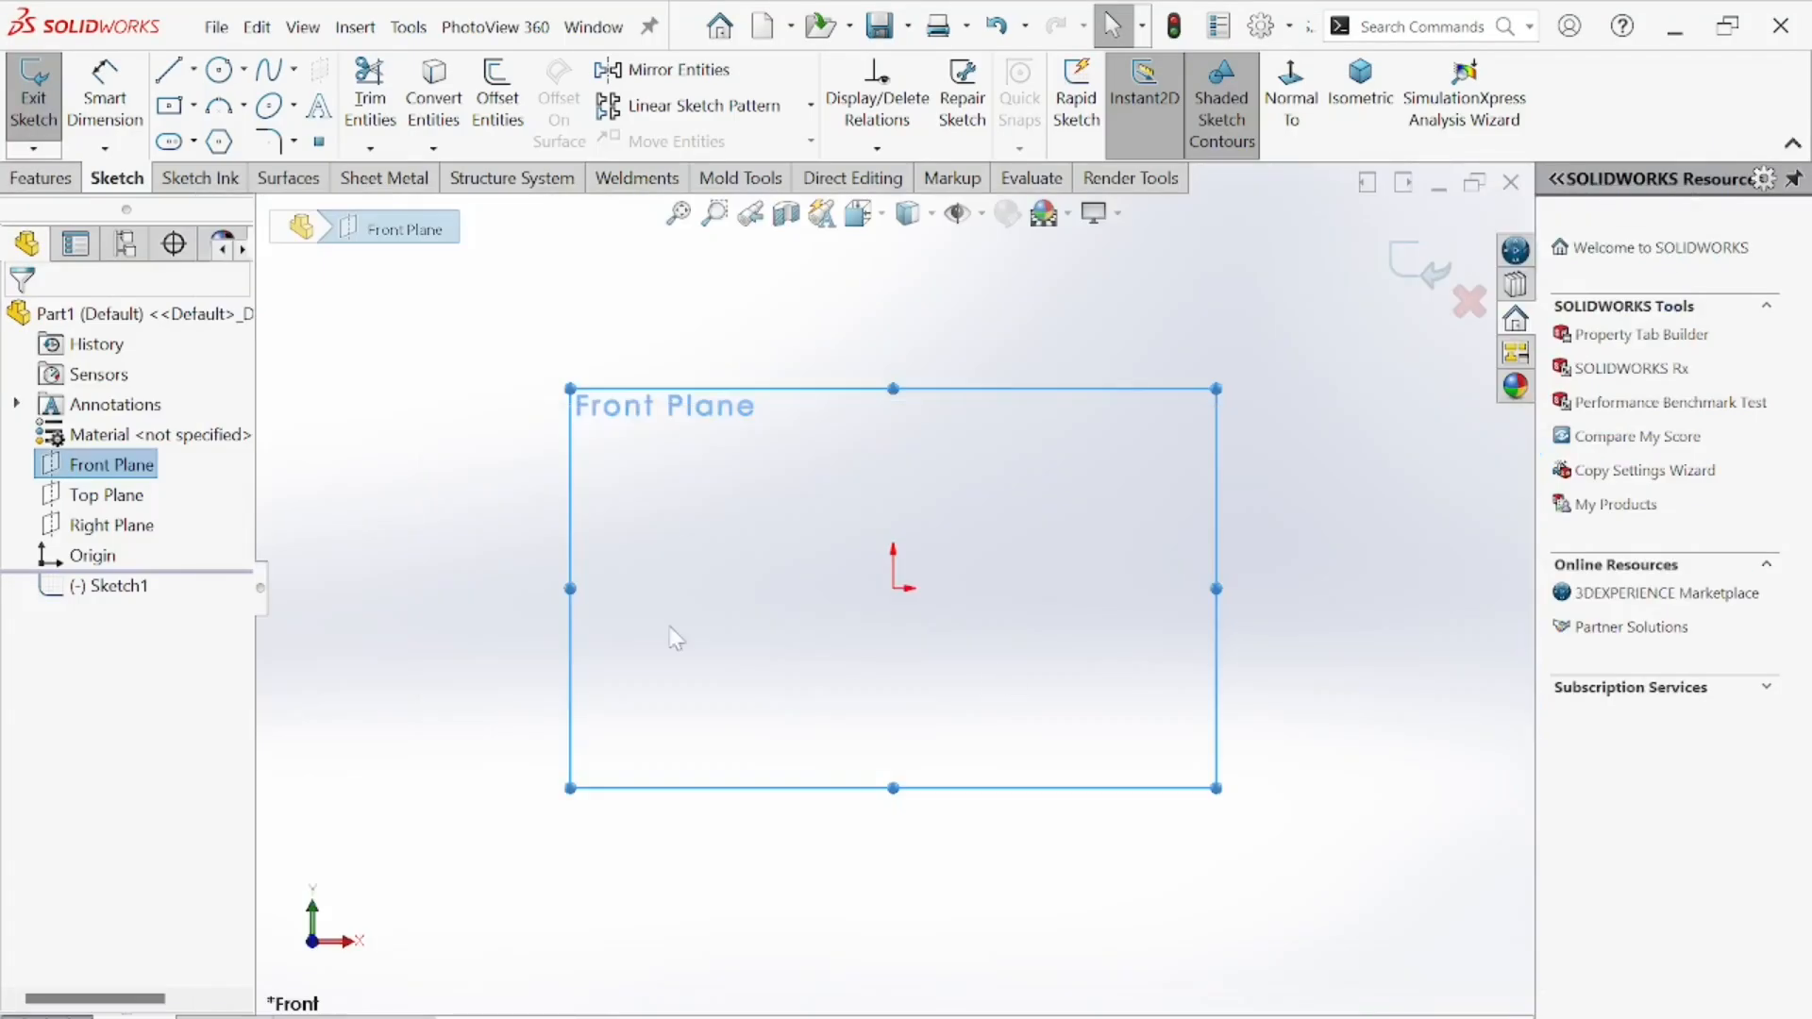
- Back in the SOLIDWORKS sketch, draw a horizontal centerline starting at the origin and extending along the positive X direction
click(193, 71)
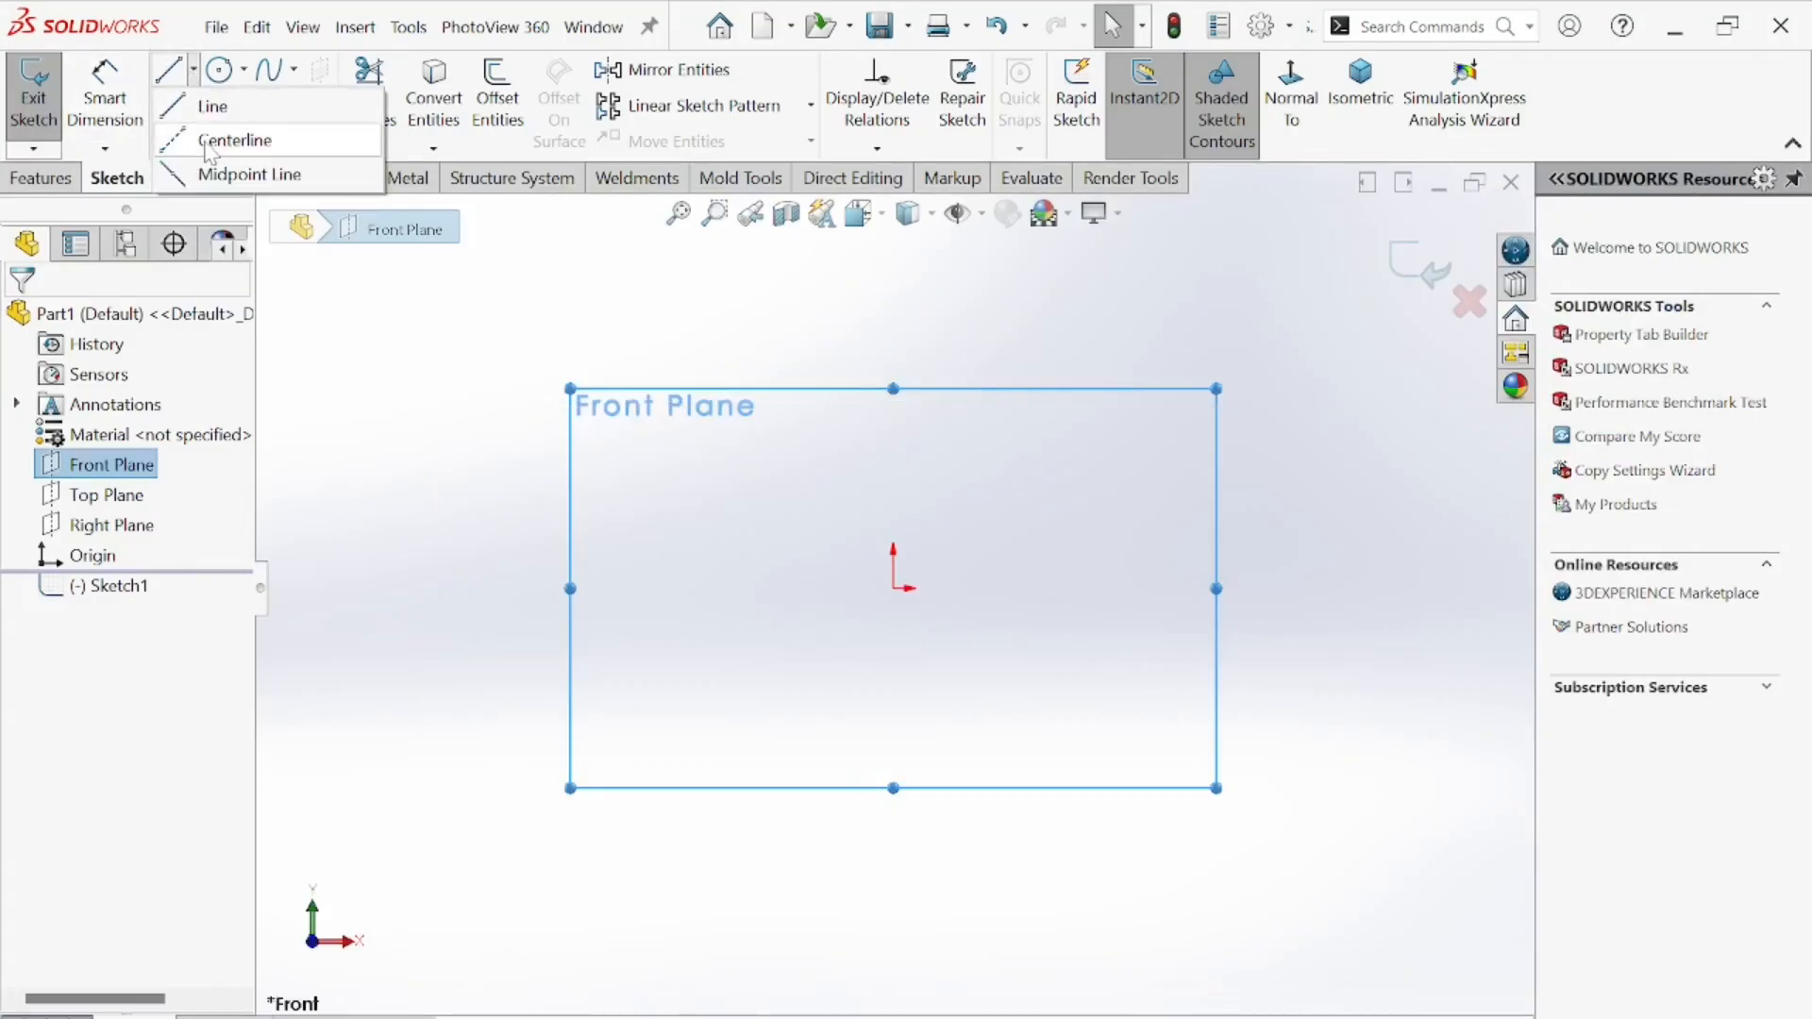
click(231, 135)
click(893, 588)
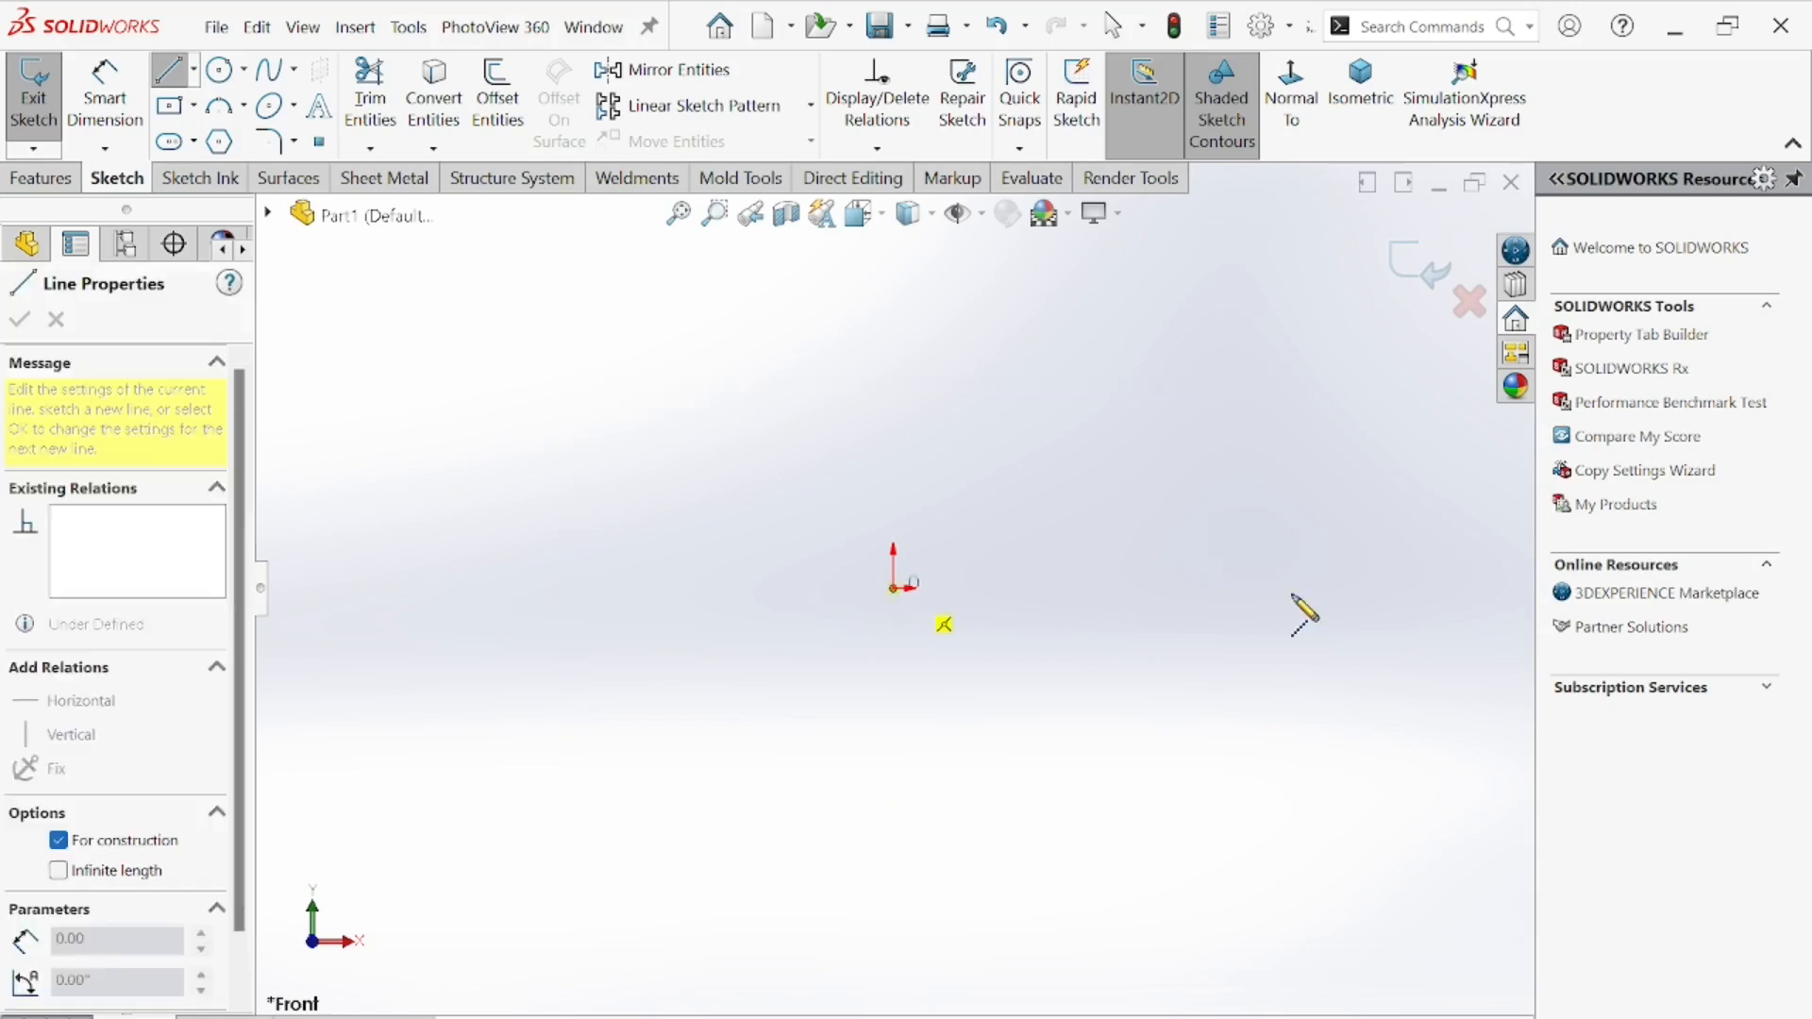
click(1416, 588)
right_click(1255, 626)
click(1306, 651)
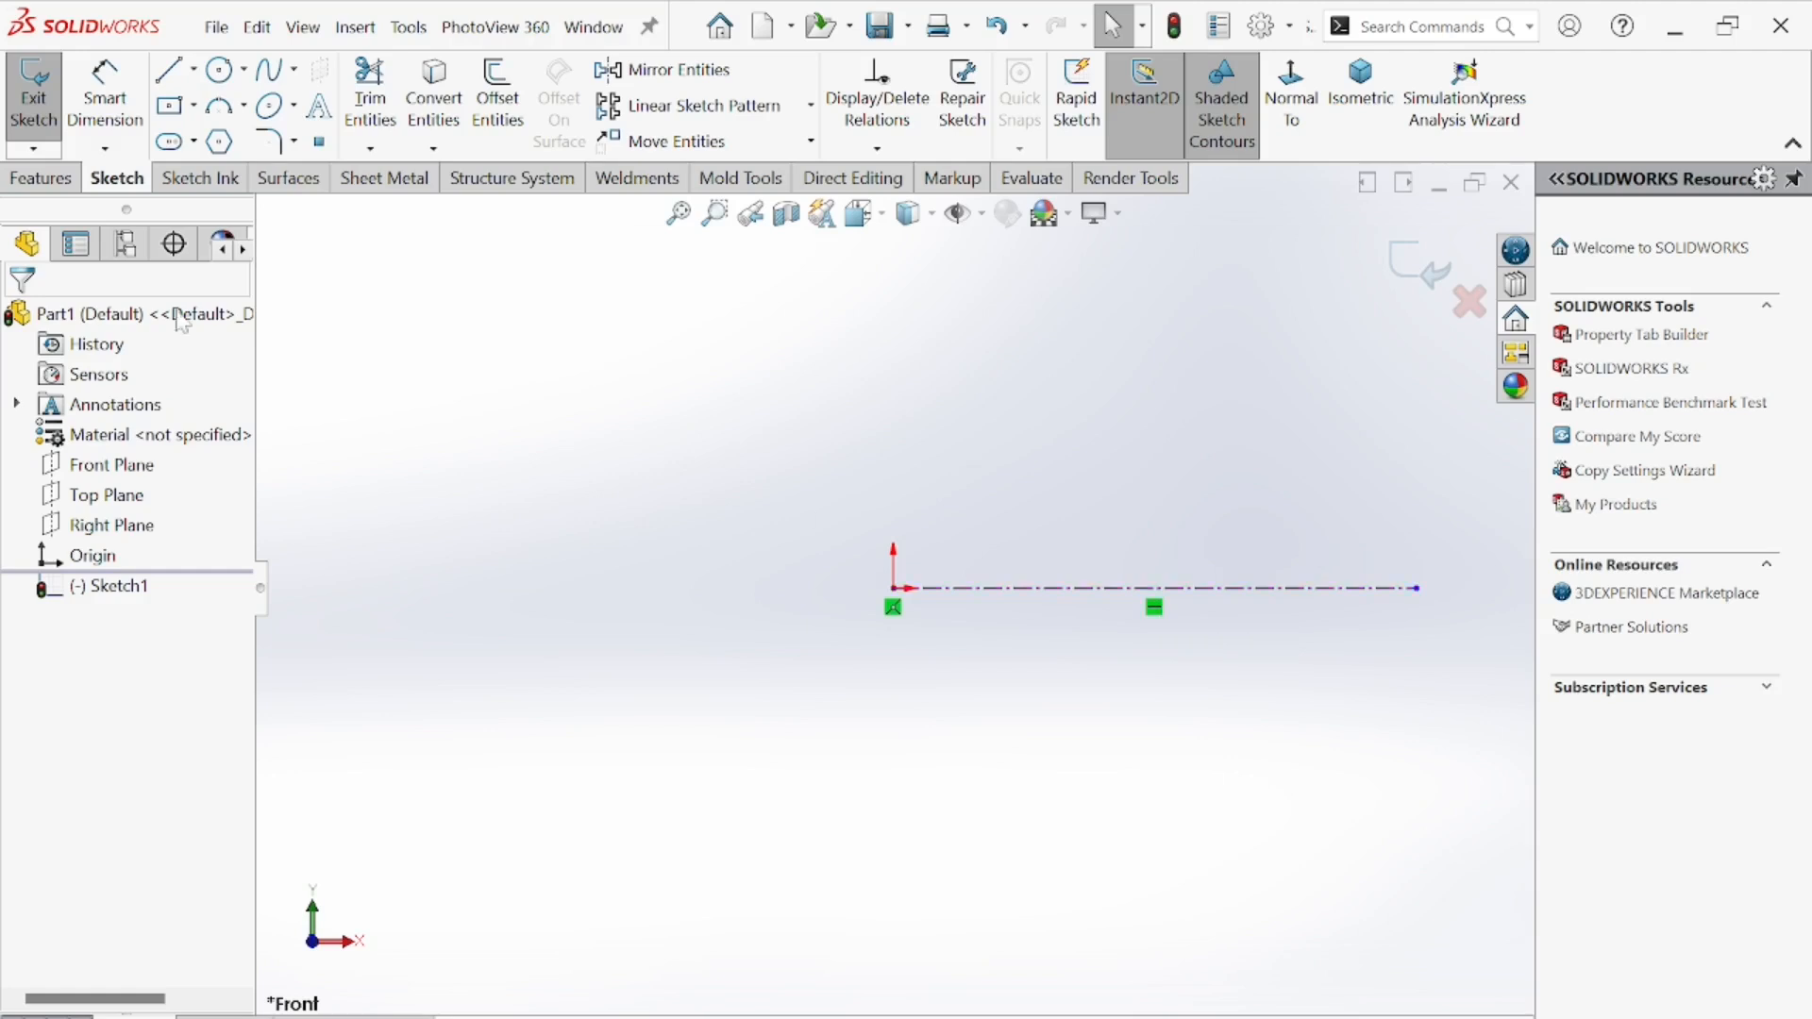
- Draw a line about 125 mm long at about 40° up from the origin and convert it to construction geometry
click(170, 69)
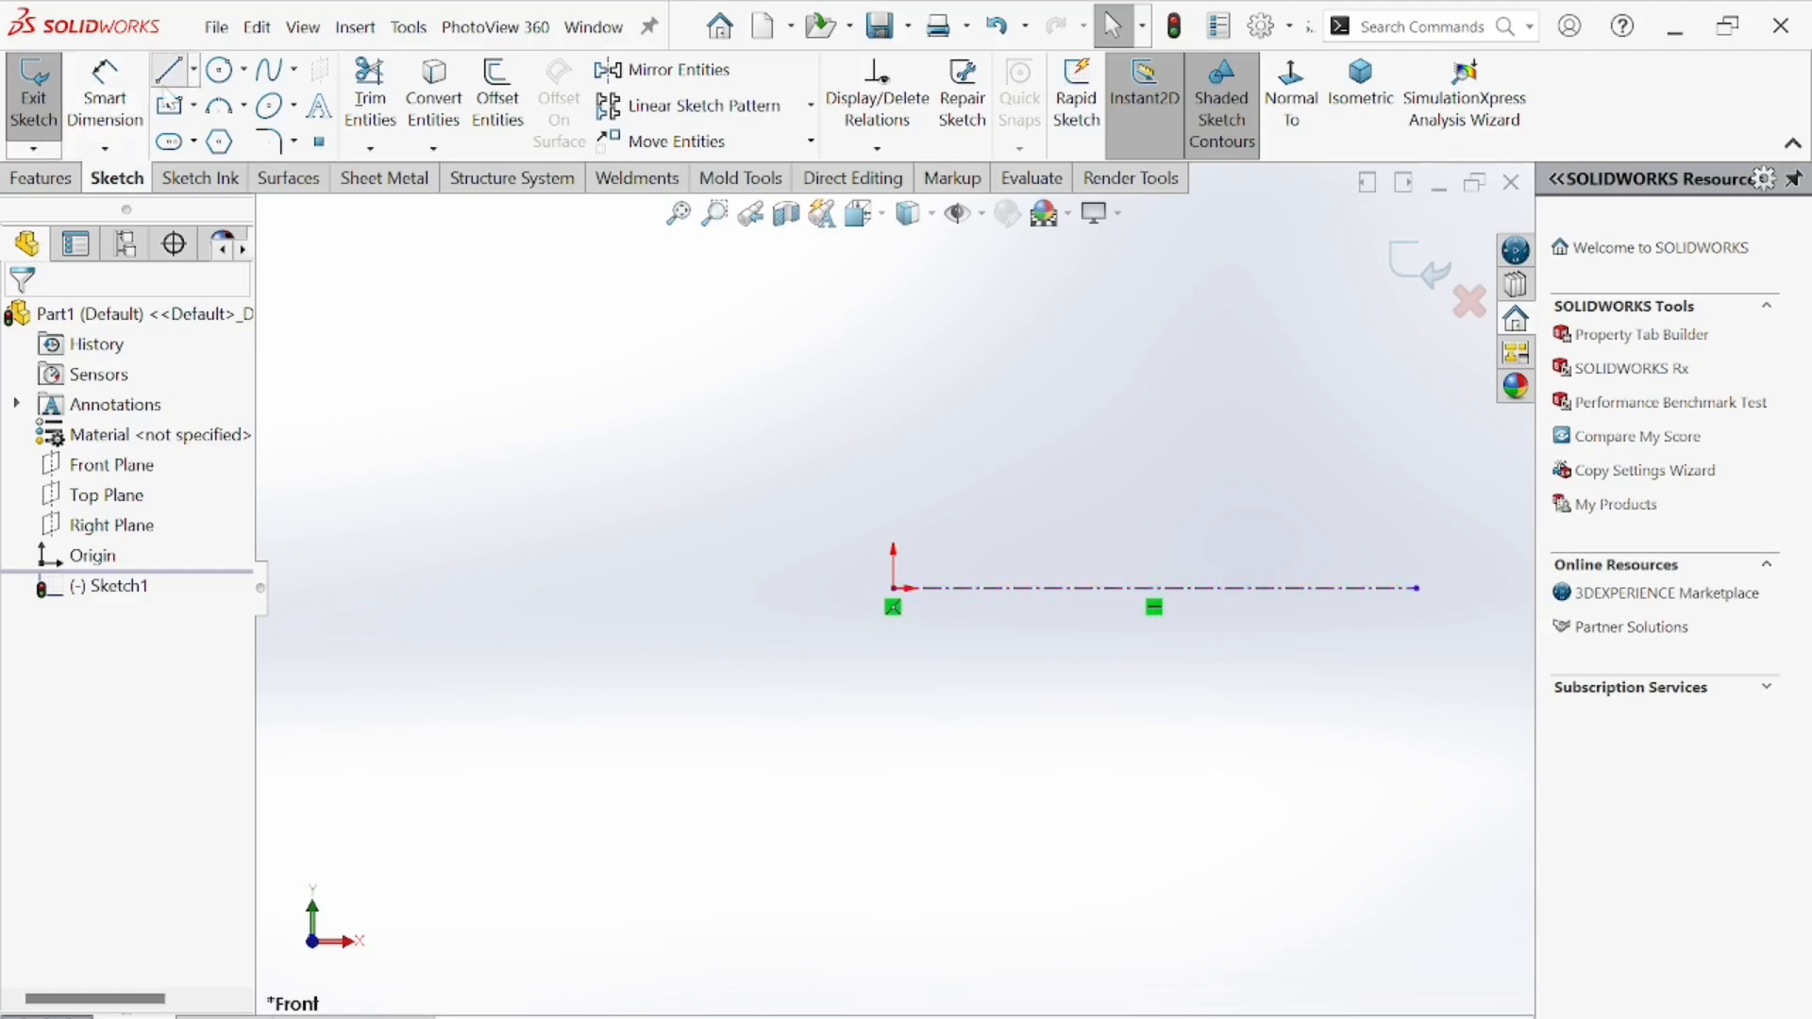
click(893, 587)
click(1242, 295)
right_click(1265, 357)
click(1307, 373)
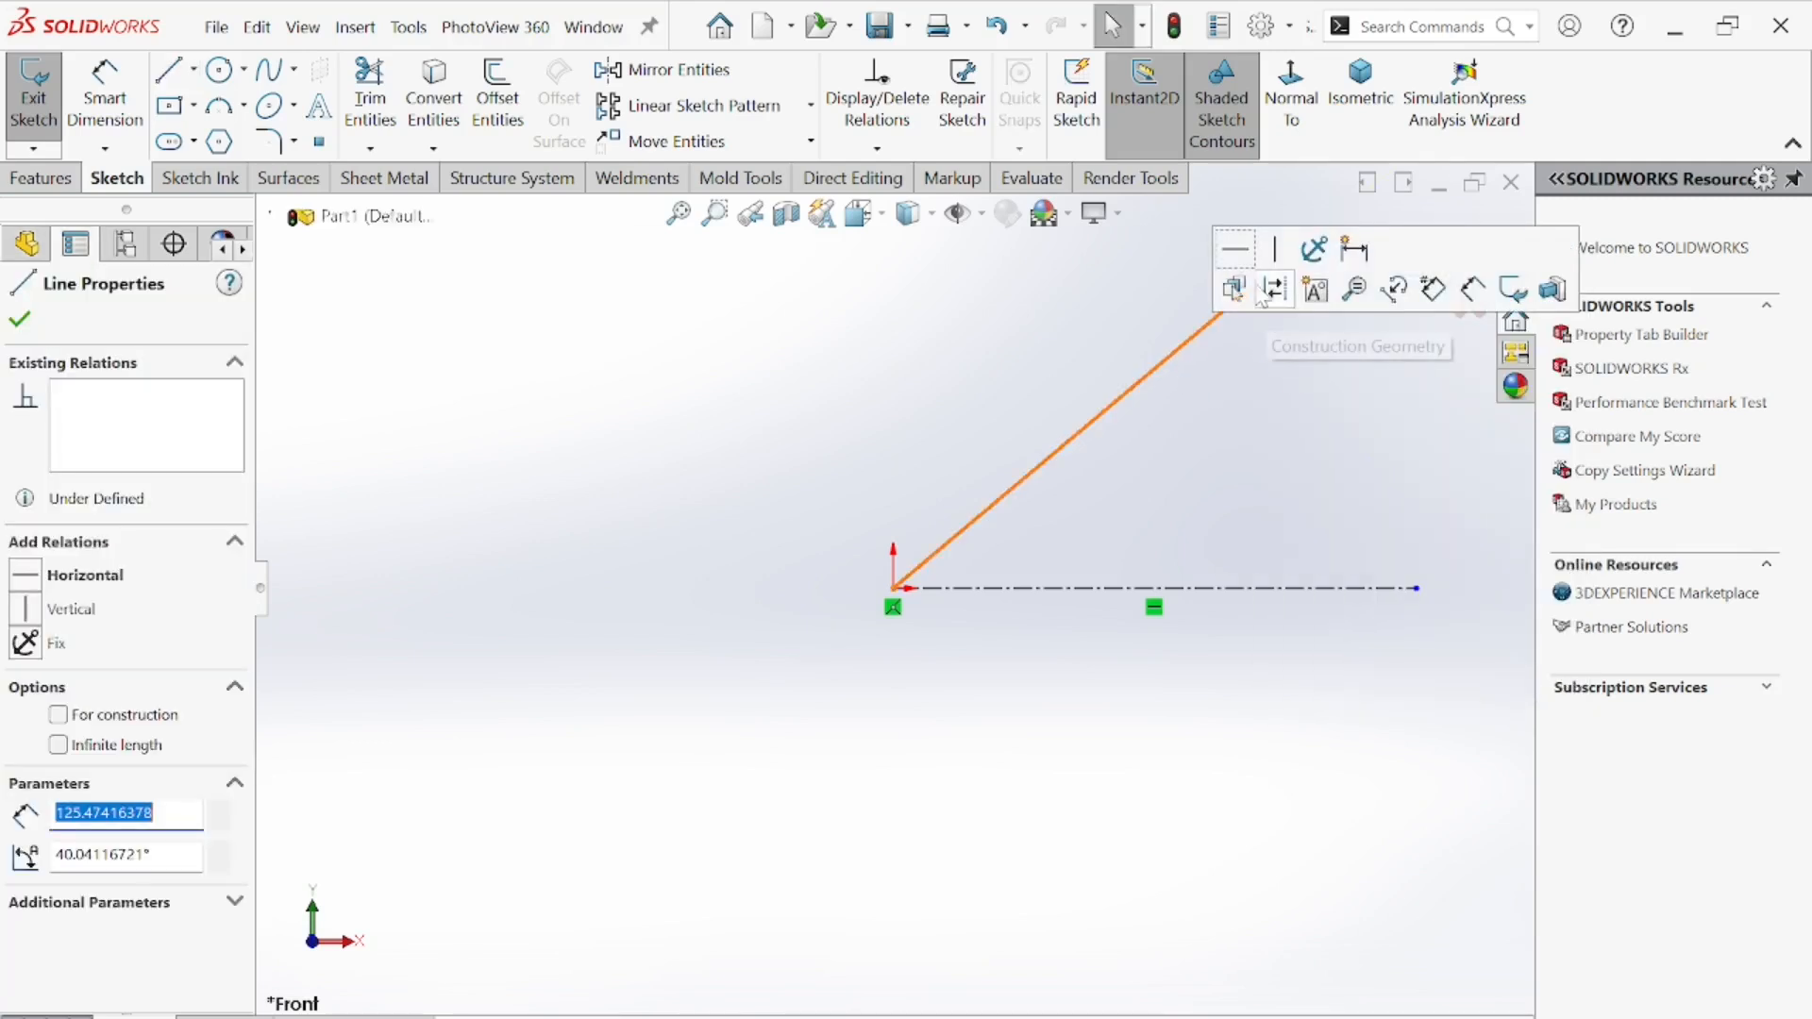
click(1094, 570)
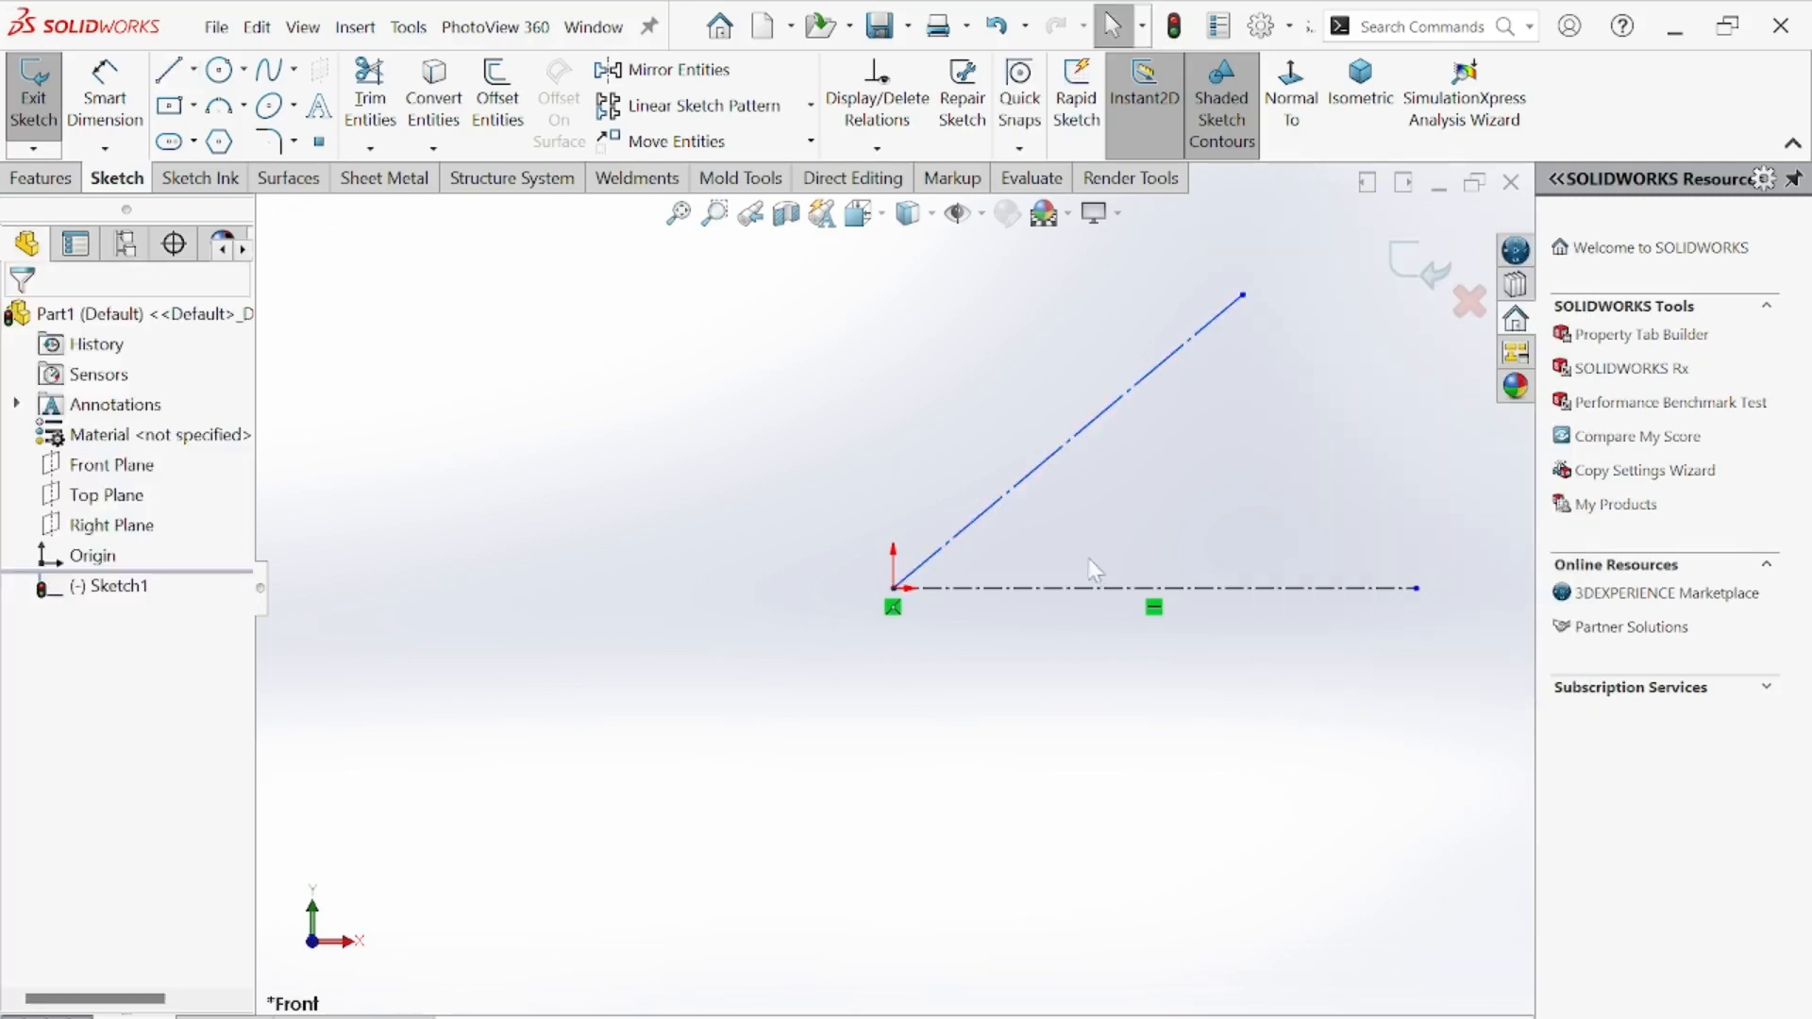
- Dimension the angle between the inclined and horizontal construction lines as 60°
scroll(1105, 469, up, 1)
scroll(1145, 494, down, 2)
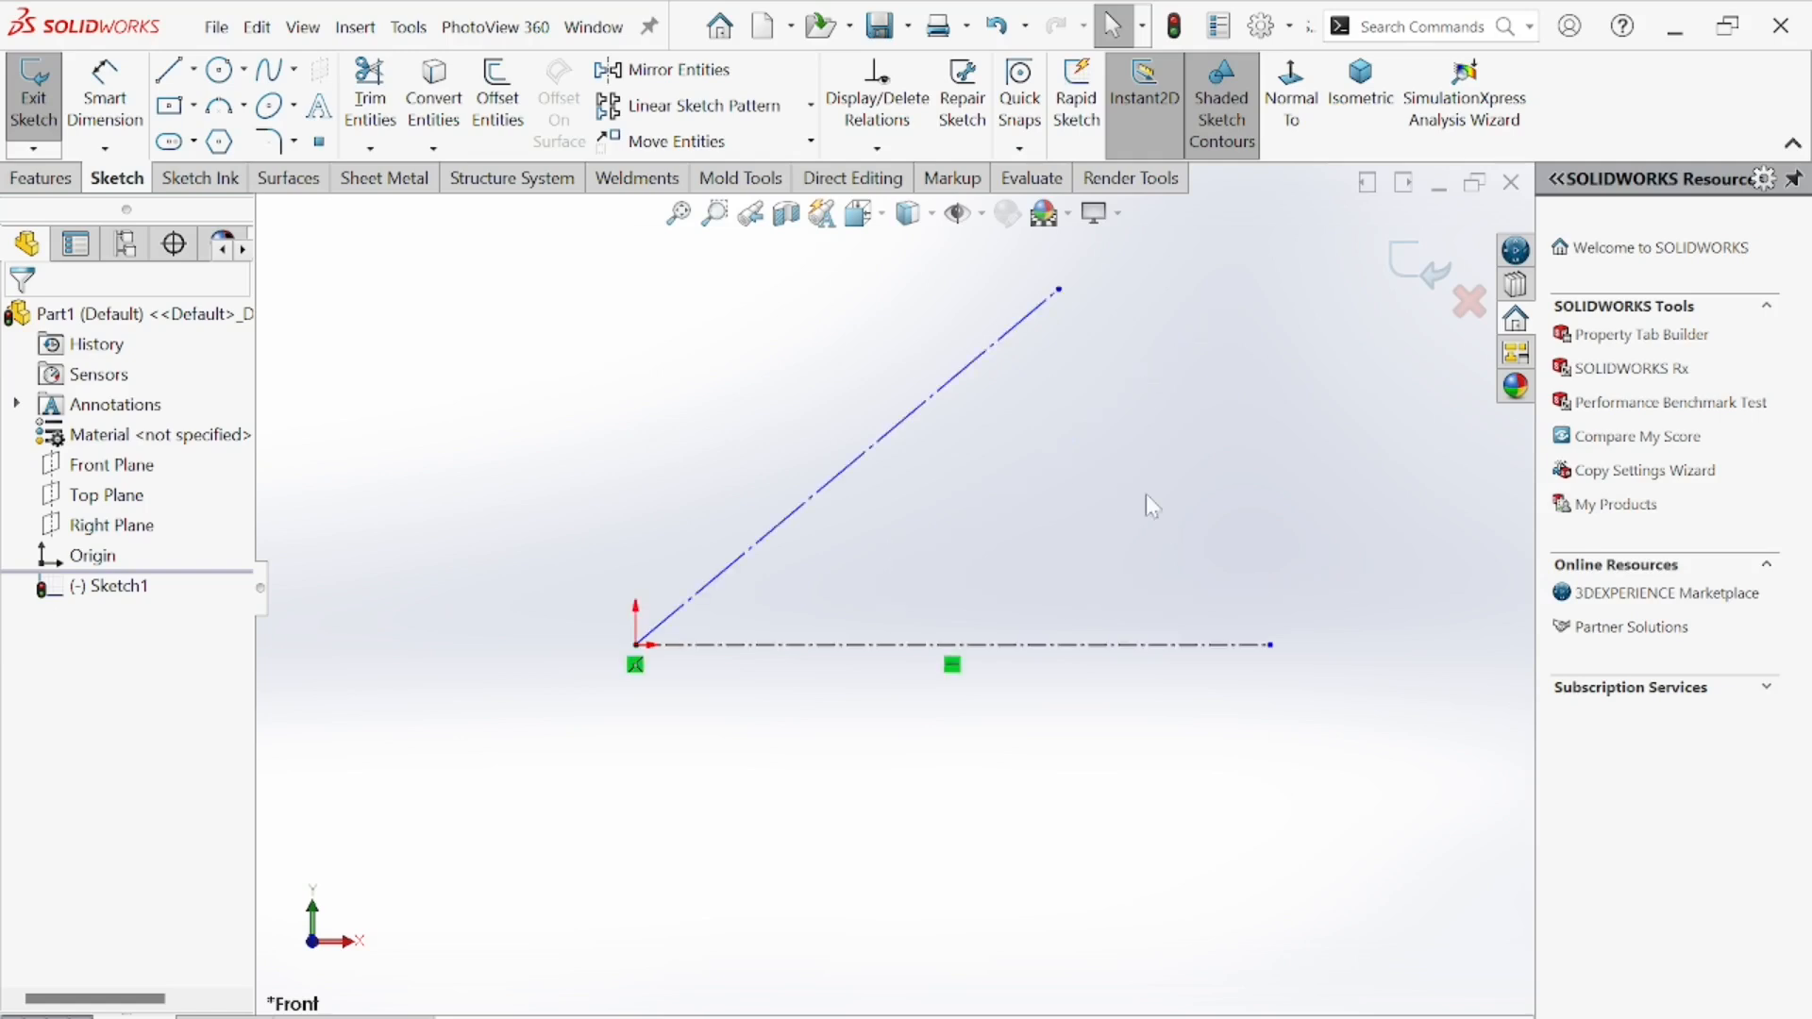
click(113, 94)
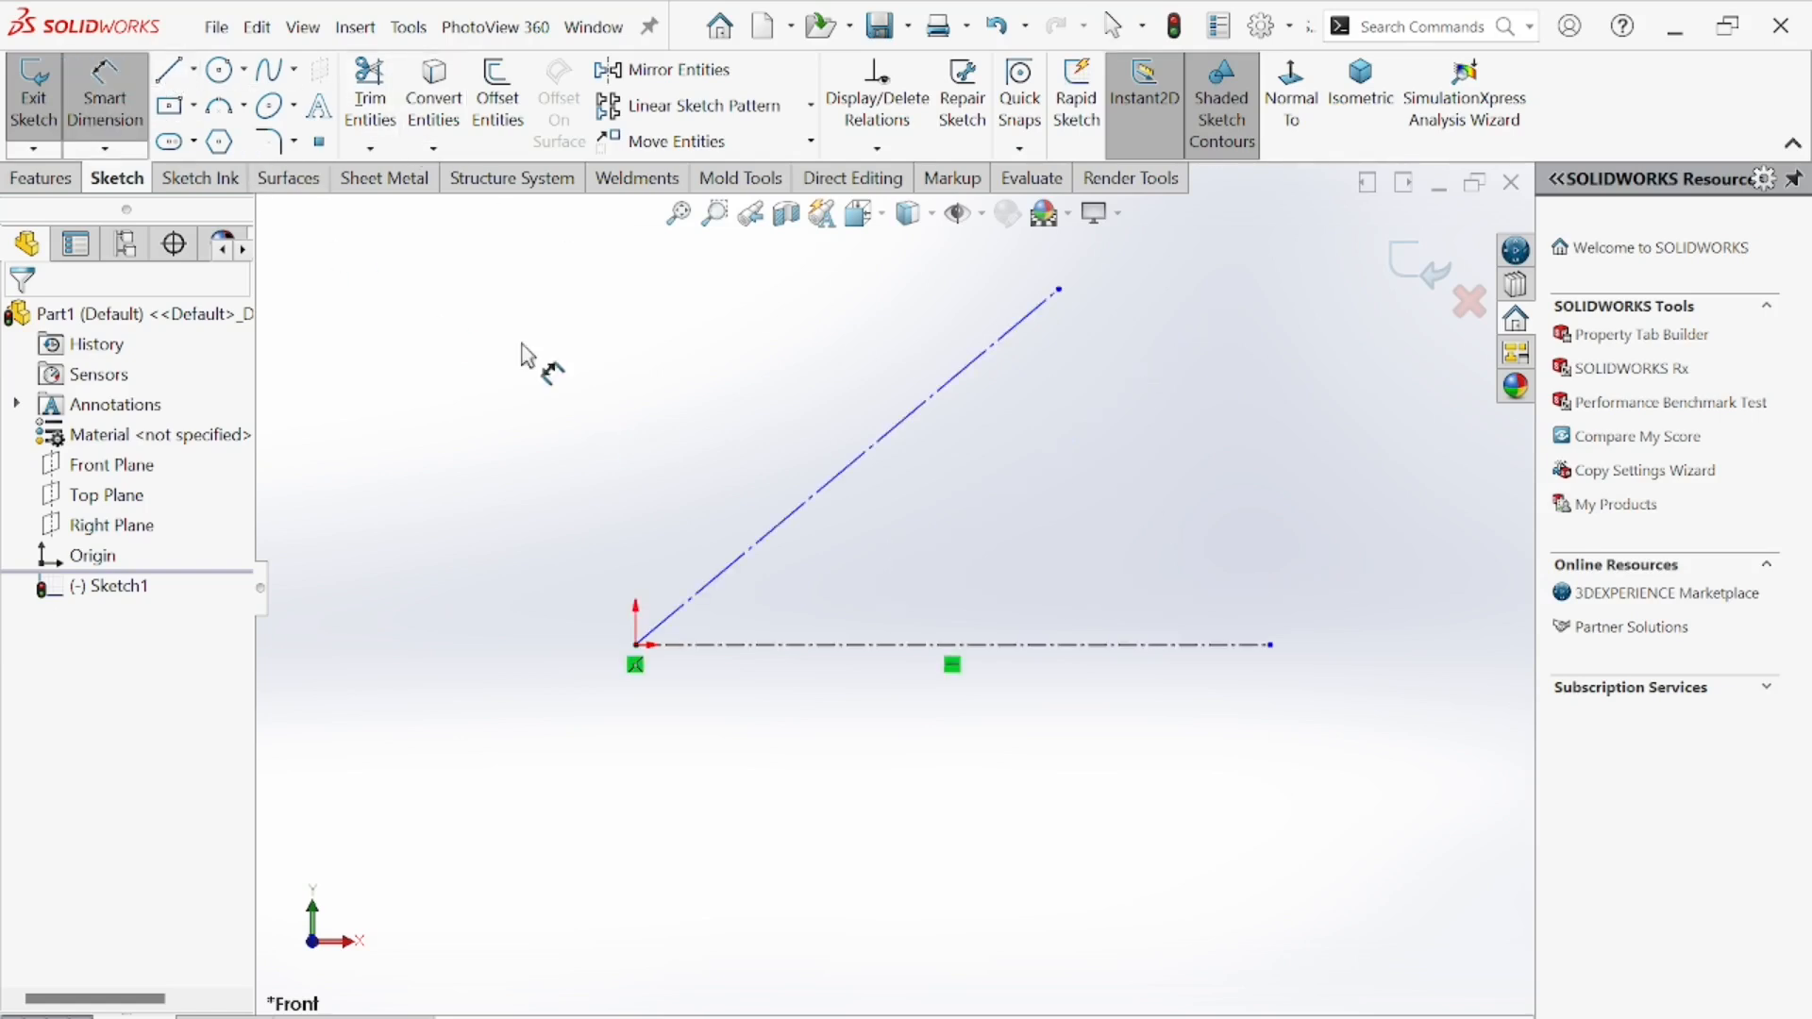
click(844, 470)
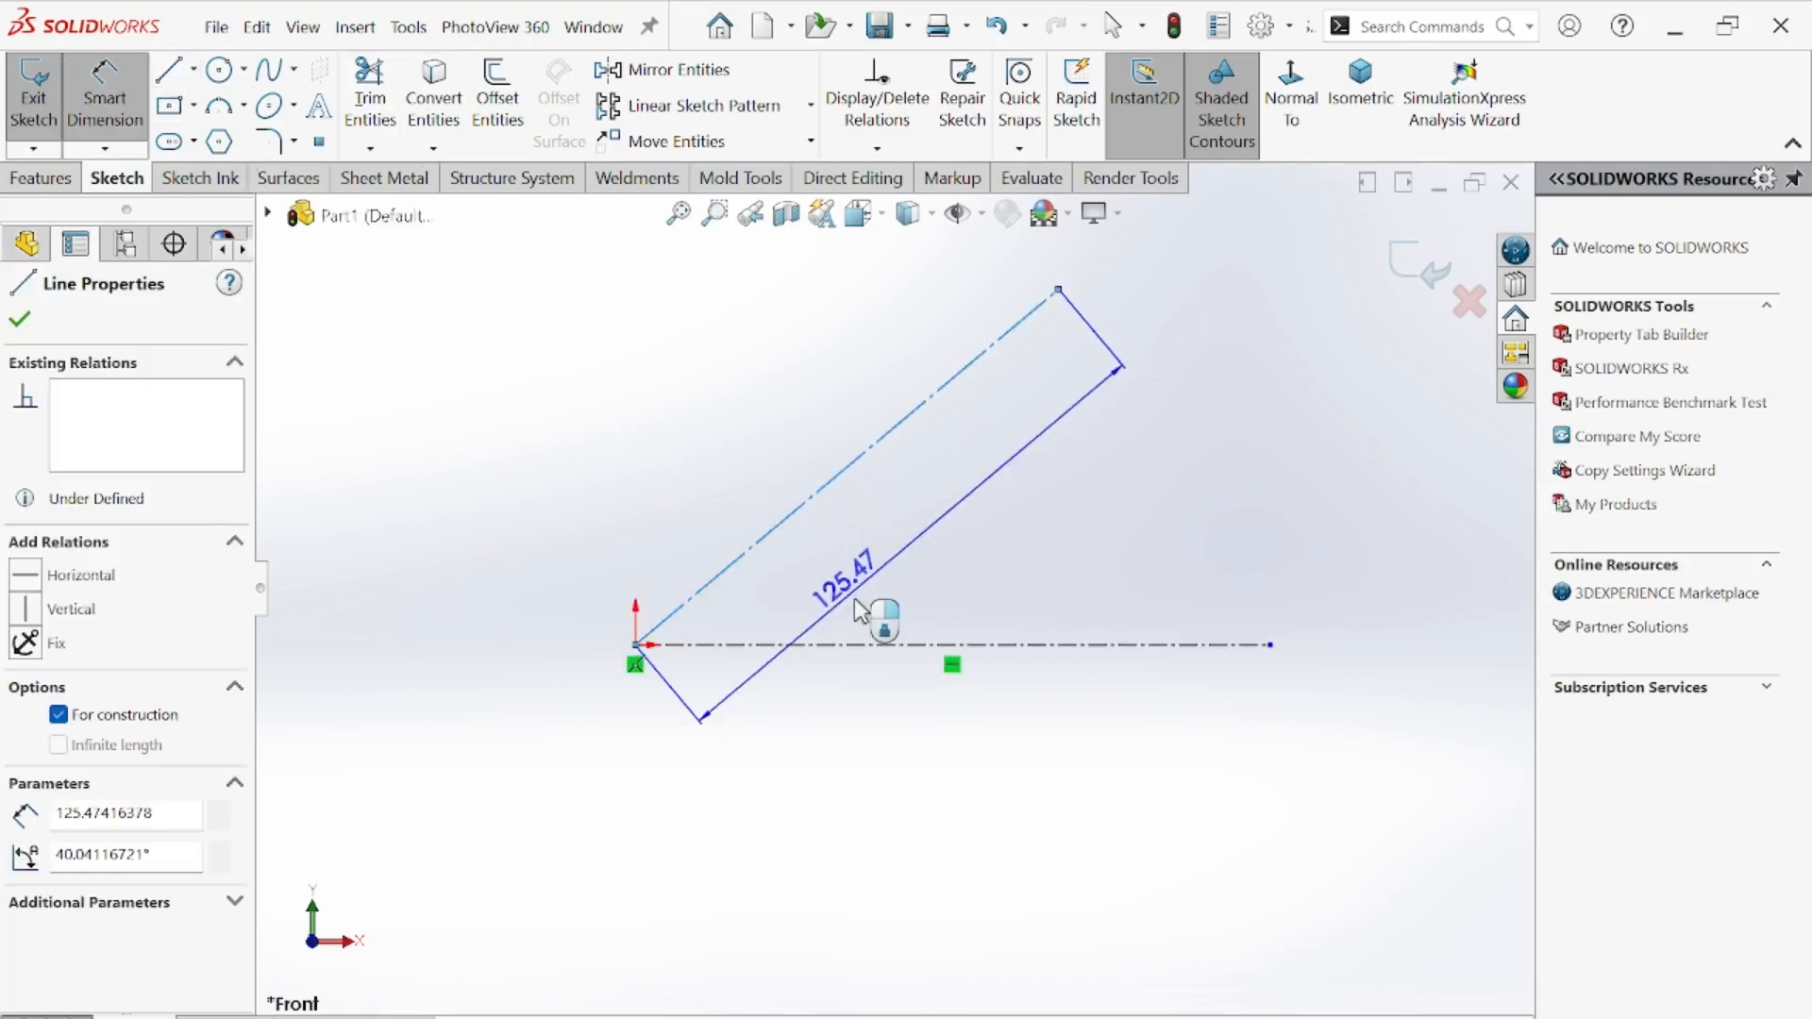
click(873, 645)
click(917, 580)
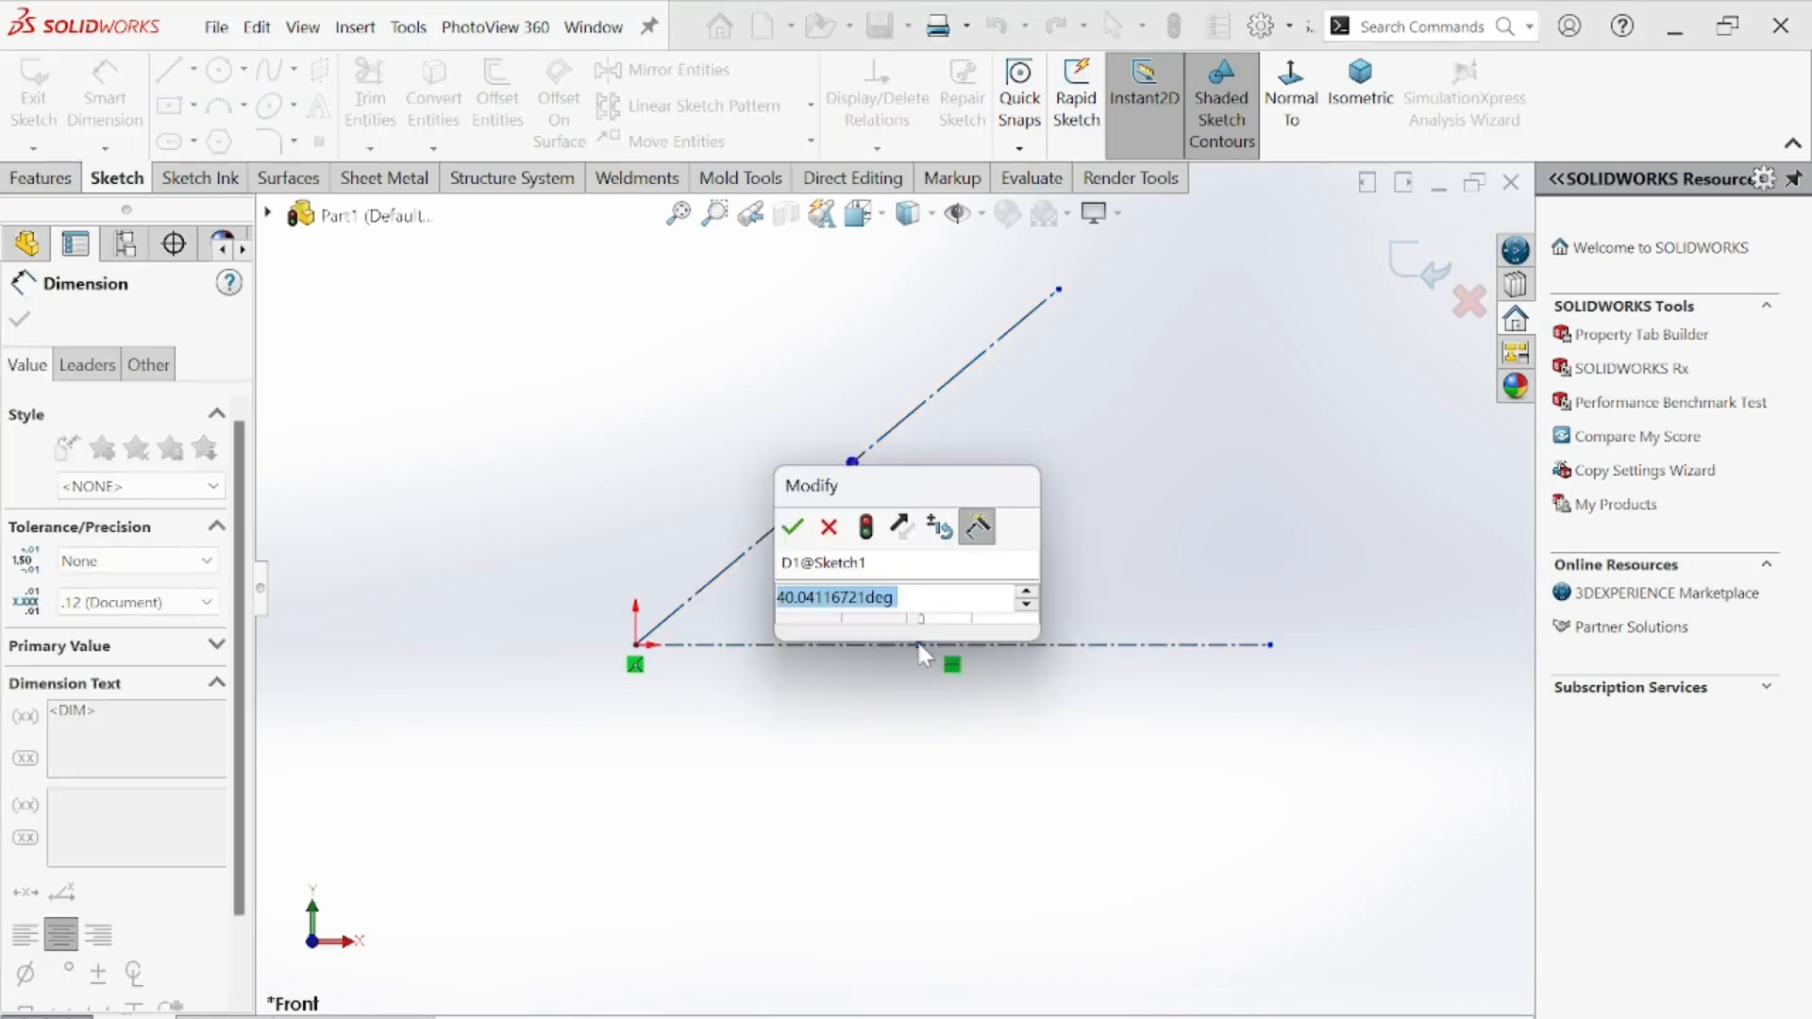
text(60)
key(Return)
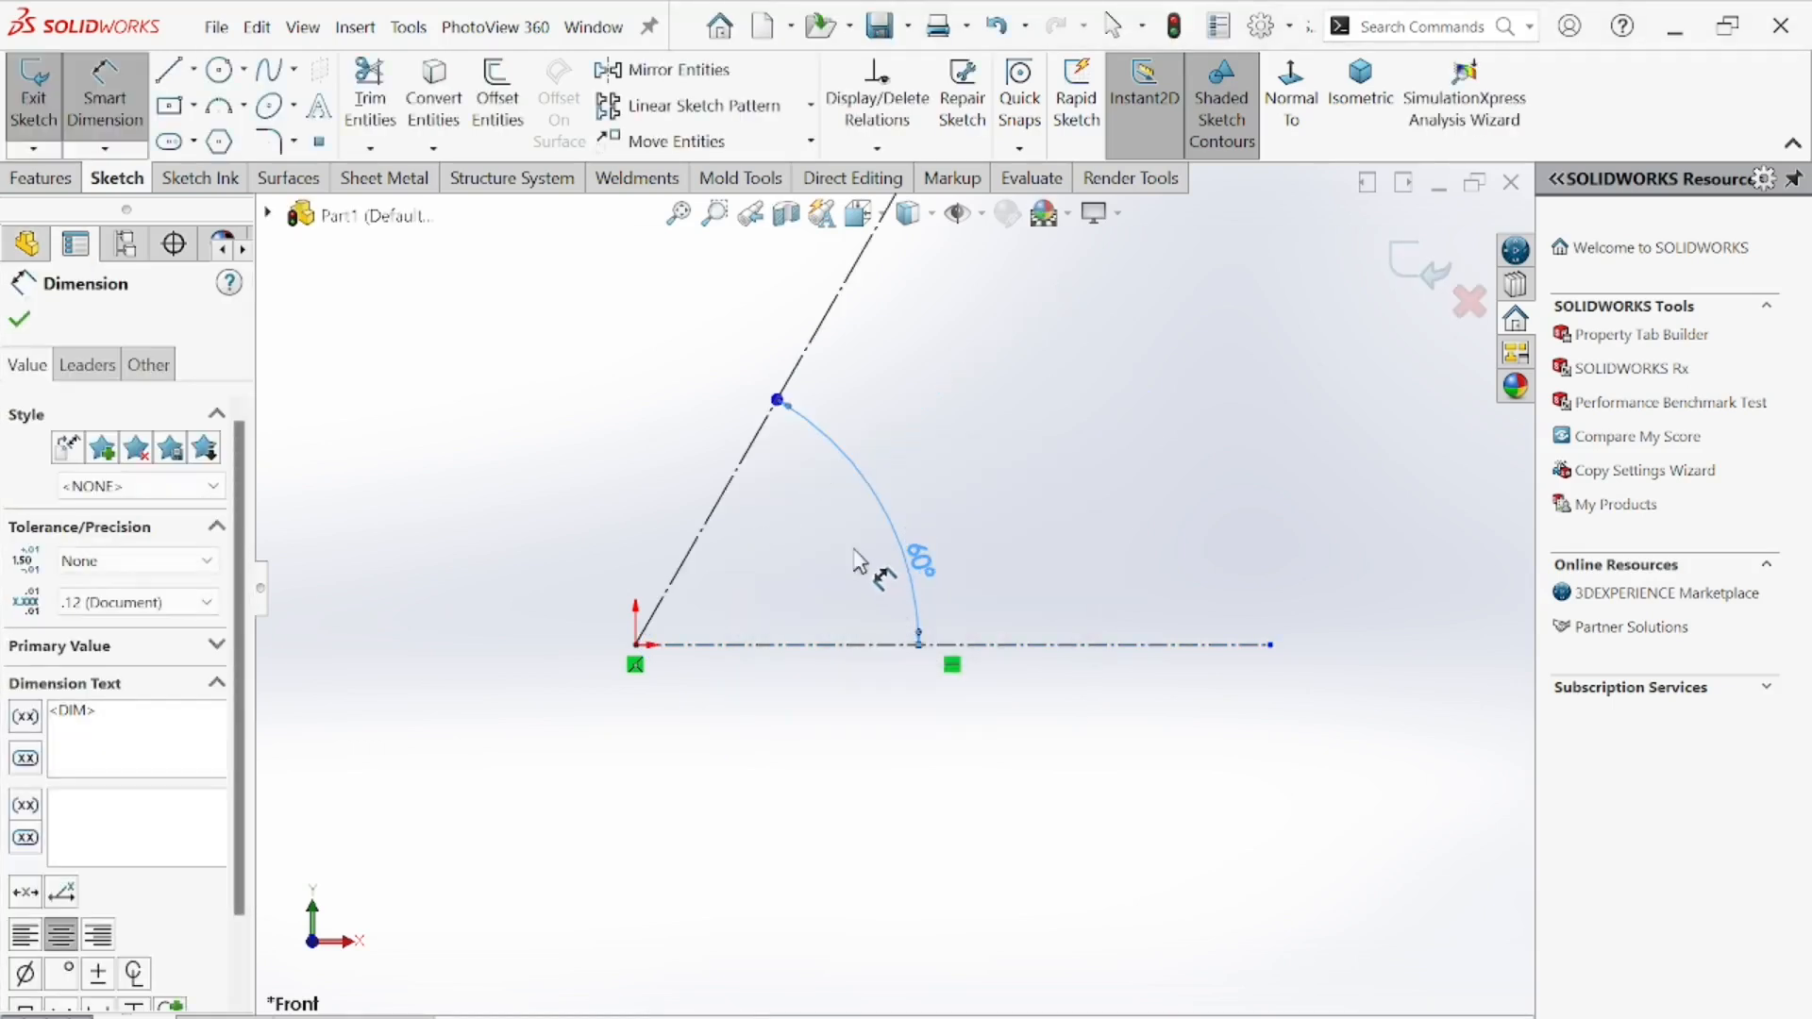
- Draw a circle of about 111 mm radius centered on the origin
click(220, 69)
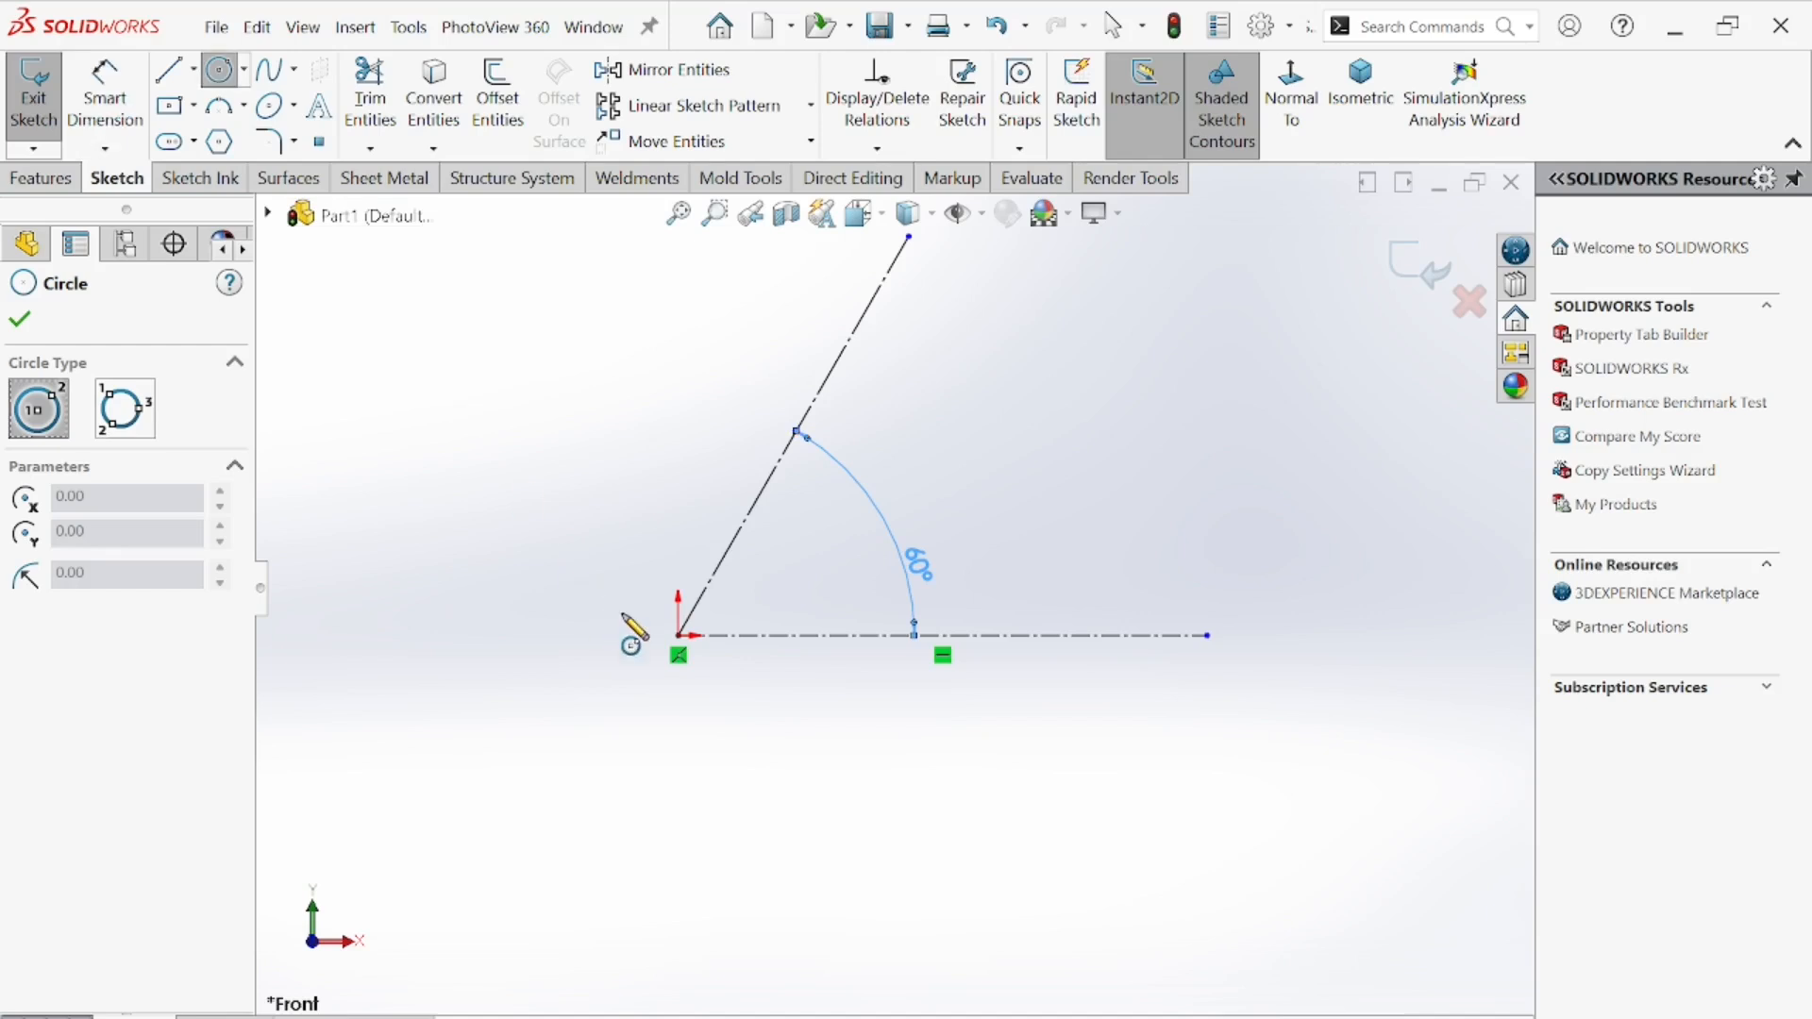
click(678, 636)
click(971, 405)
scroll(938, 493, up, 3)
- Check the bend radius in the design blueprint PDF and, back in the SOLIDWORKS sketch, dimension the circle's diameter as 240 mm
key(alt+Tab)
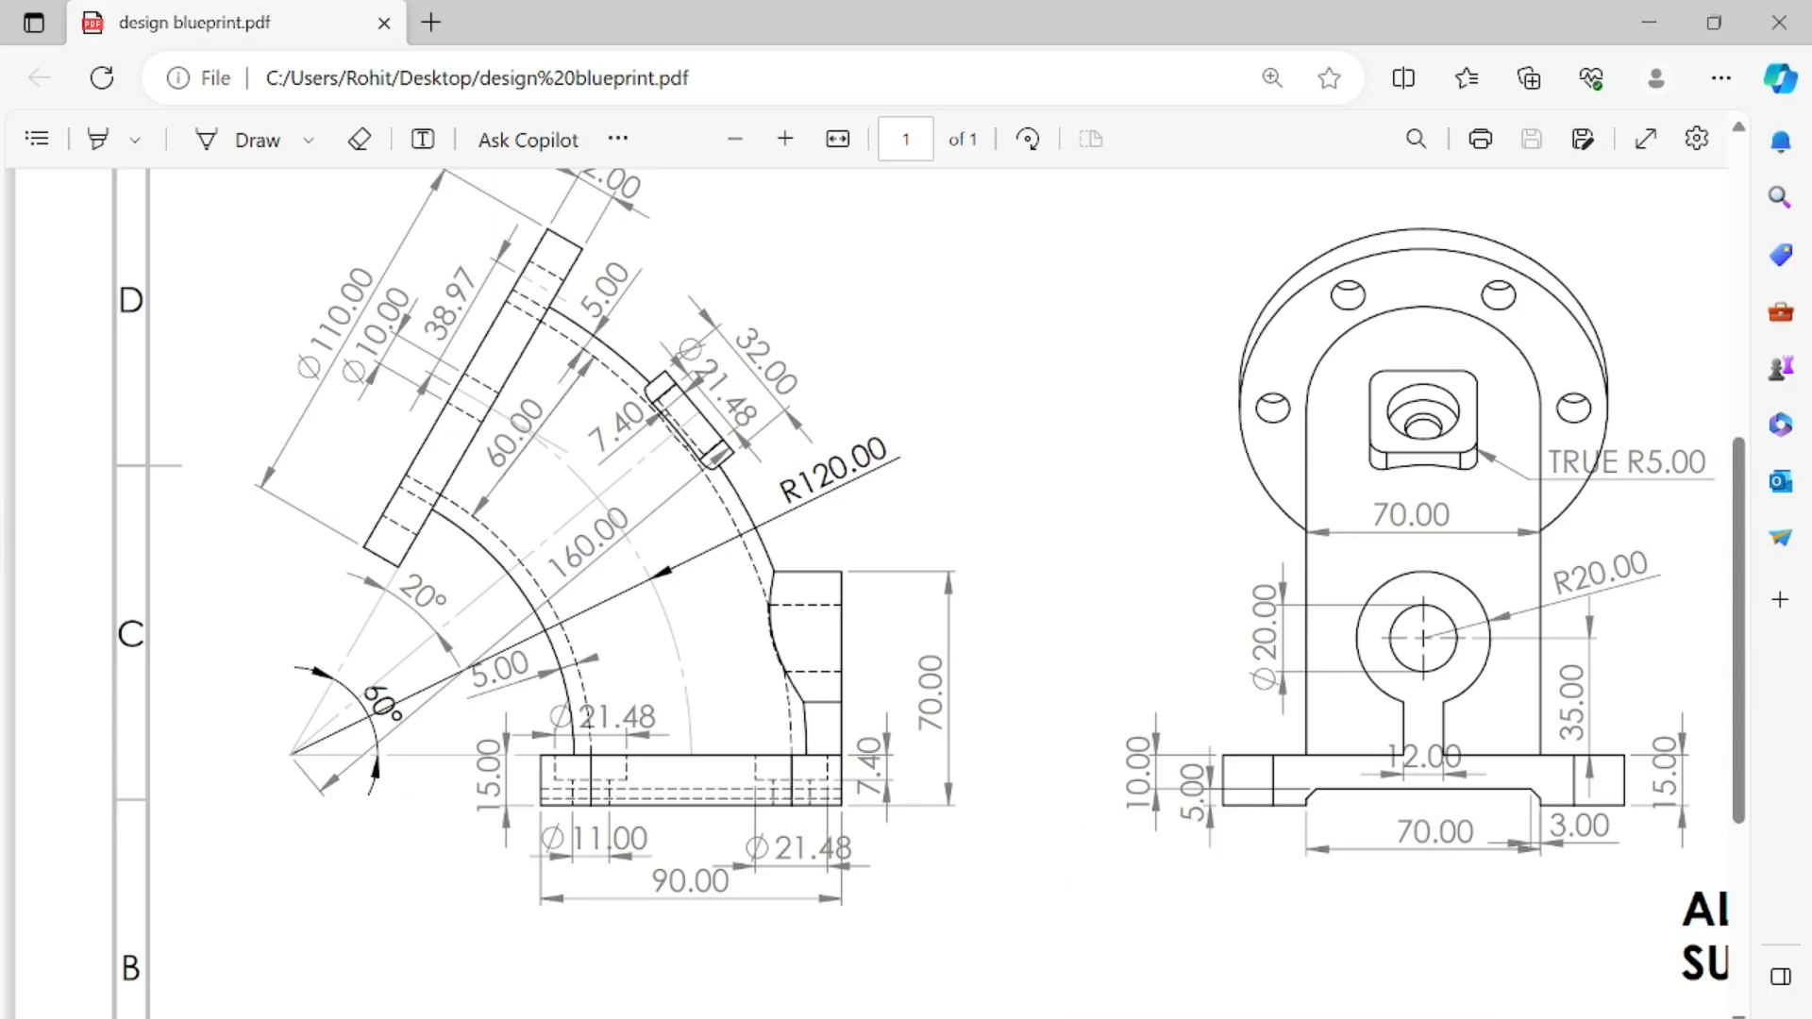
click(1117, 1018)
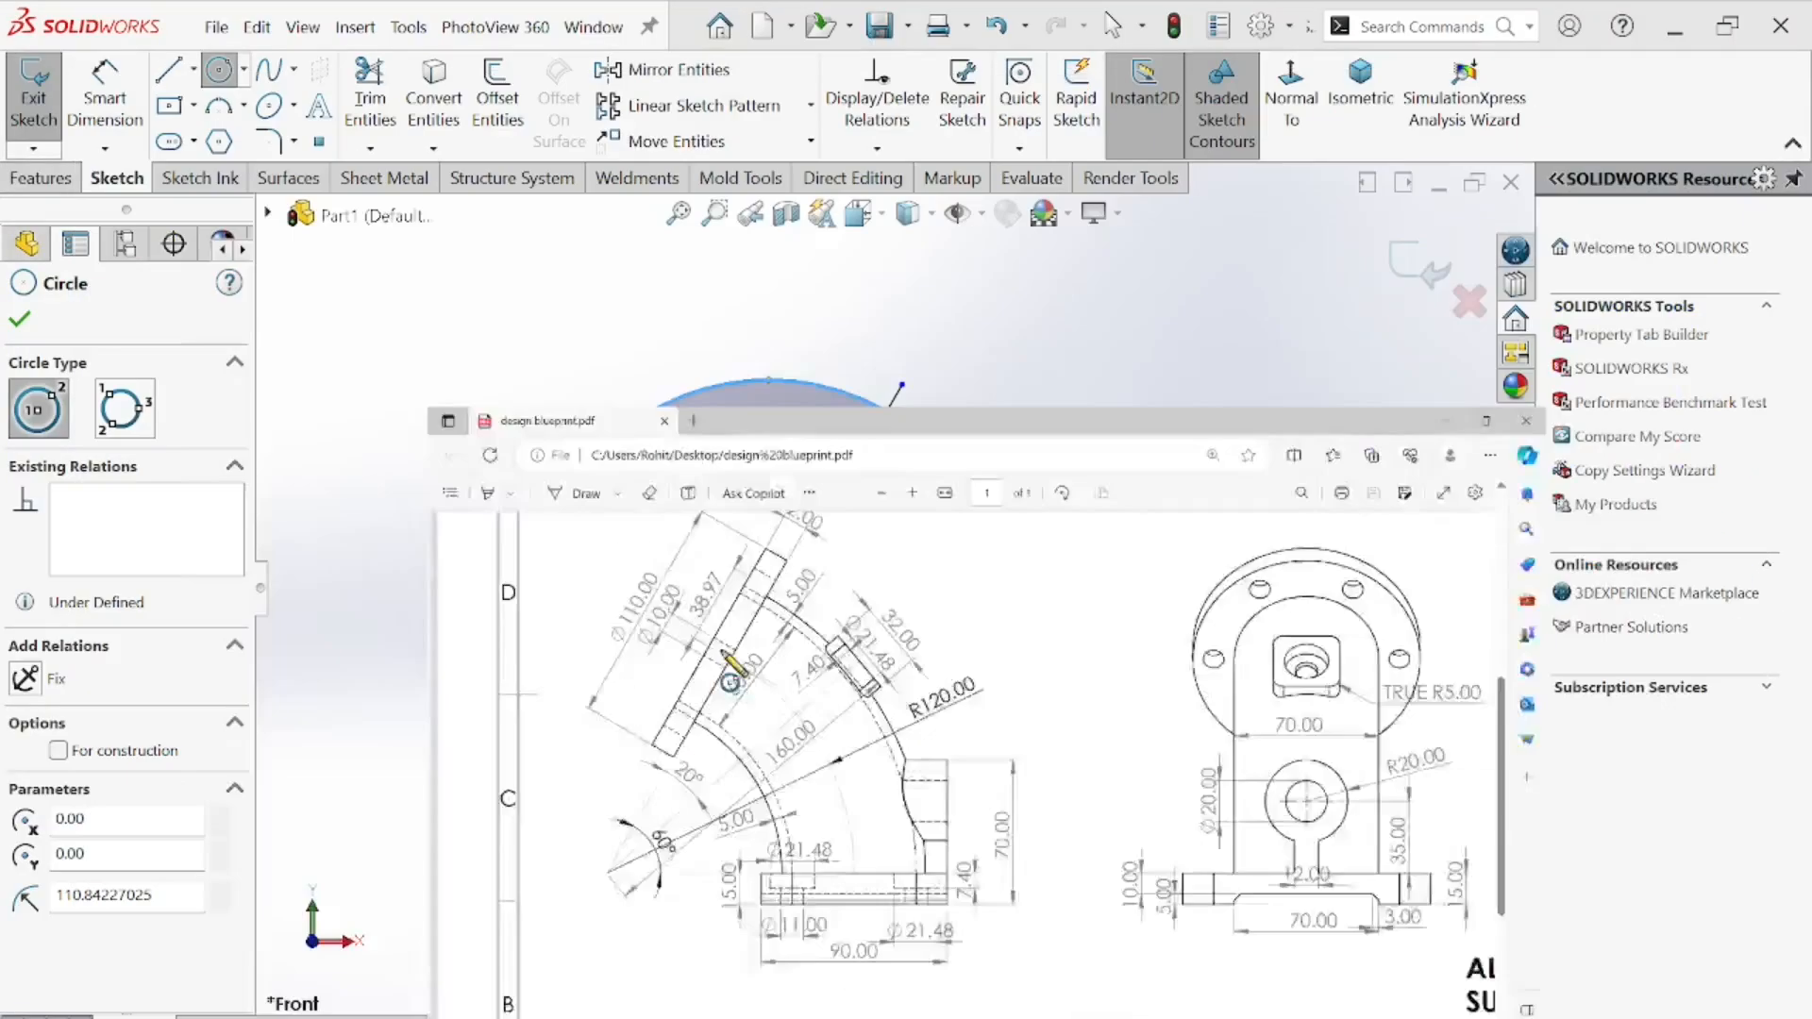
click(106, 104)
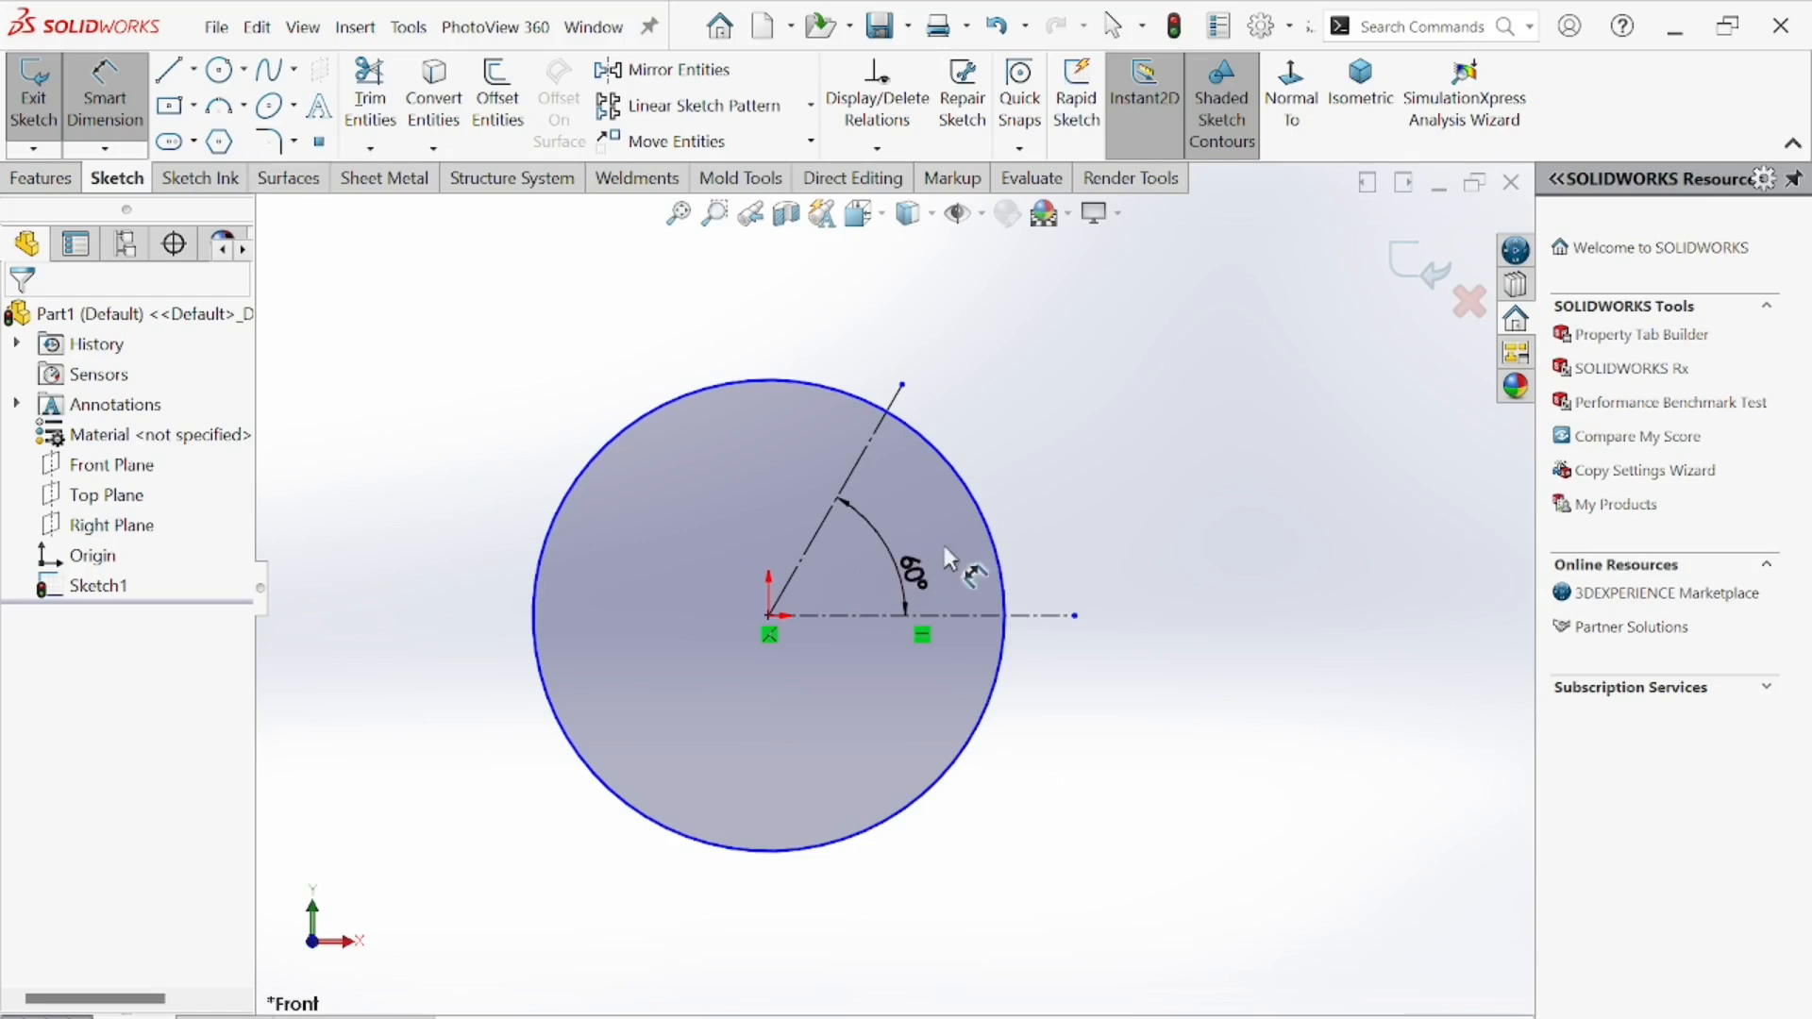
click(977, 508)
click(1188, 647)
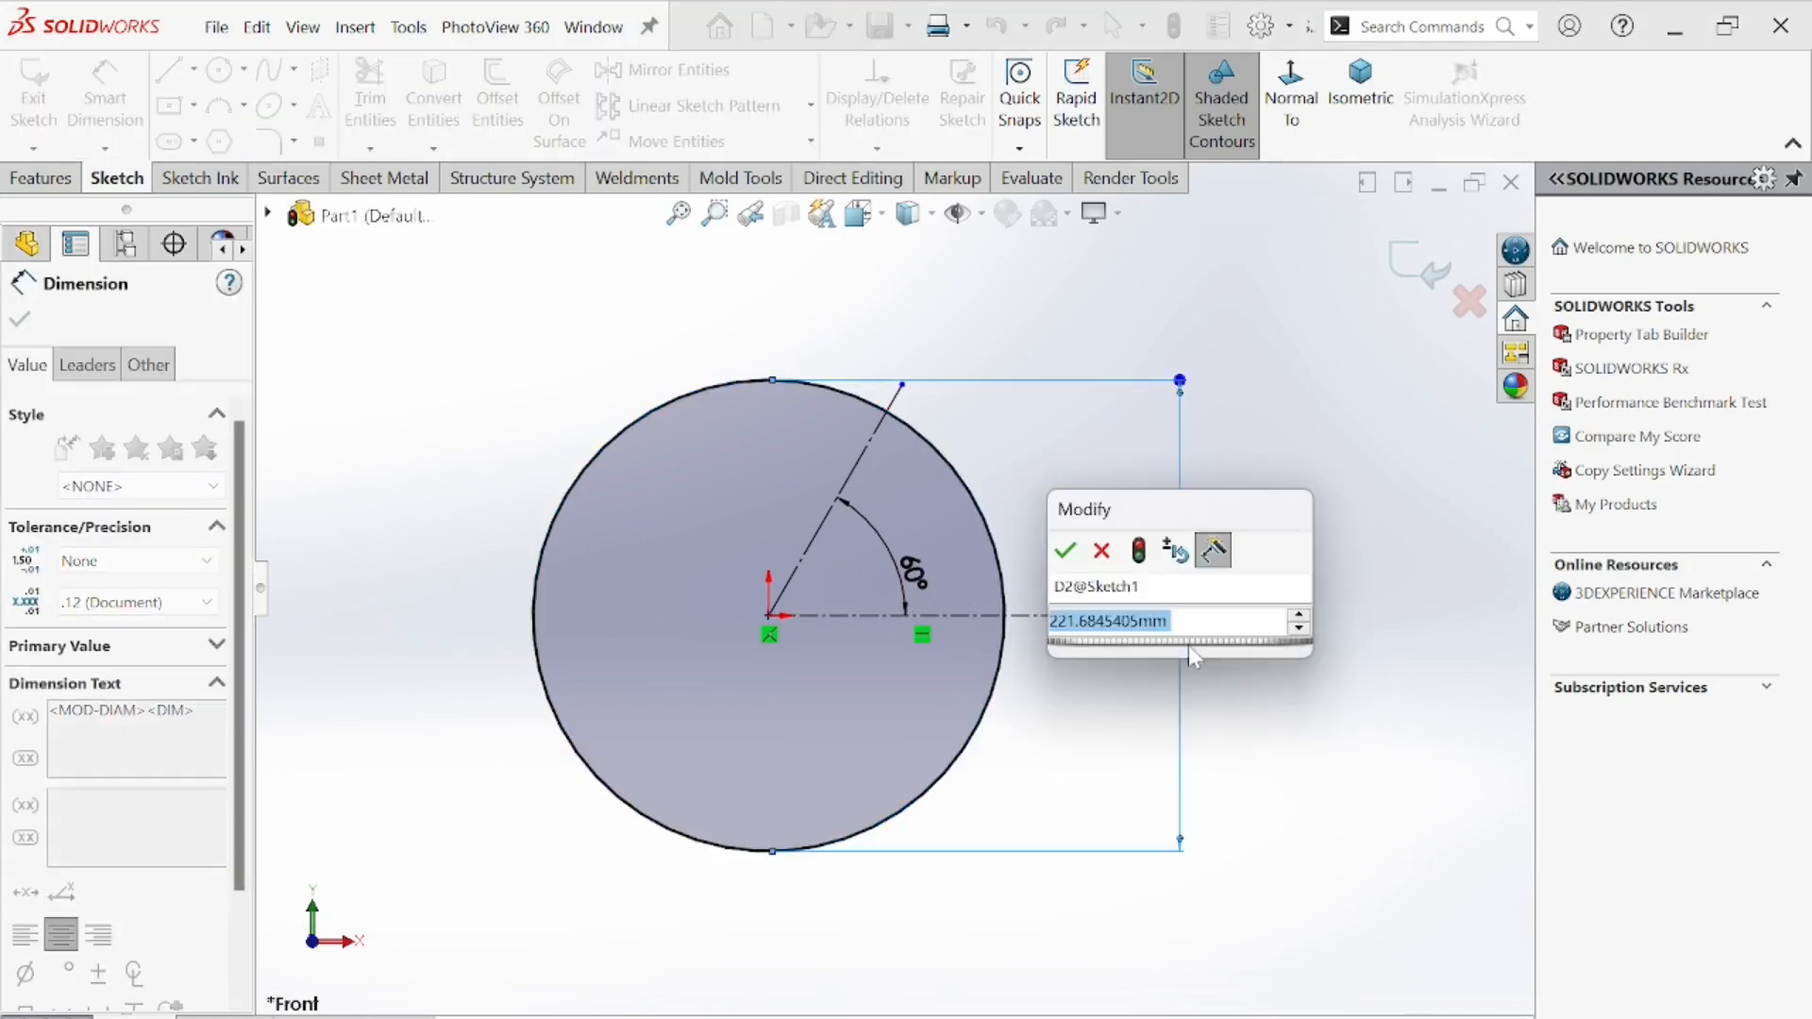
text(230)
key(Return)
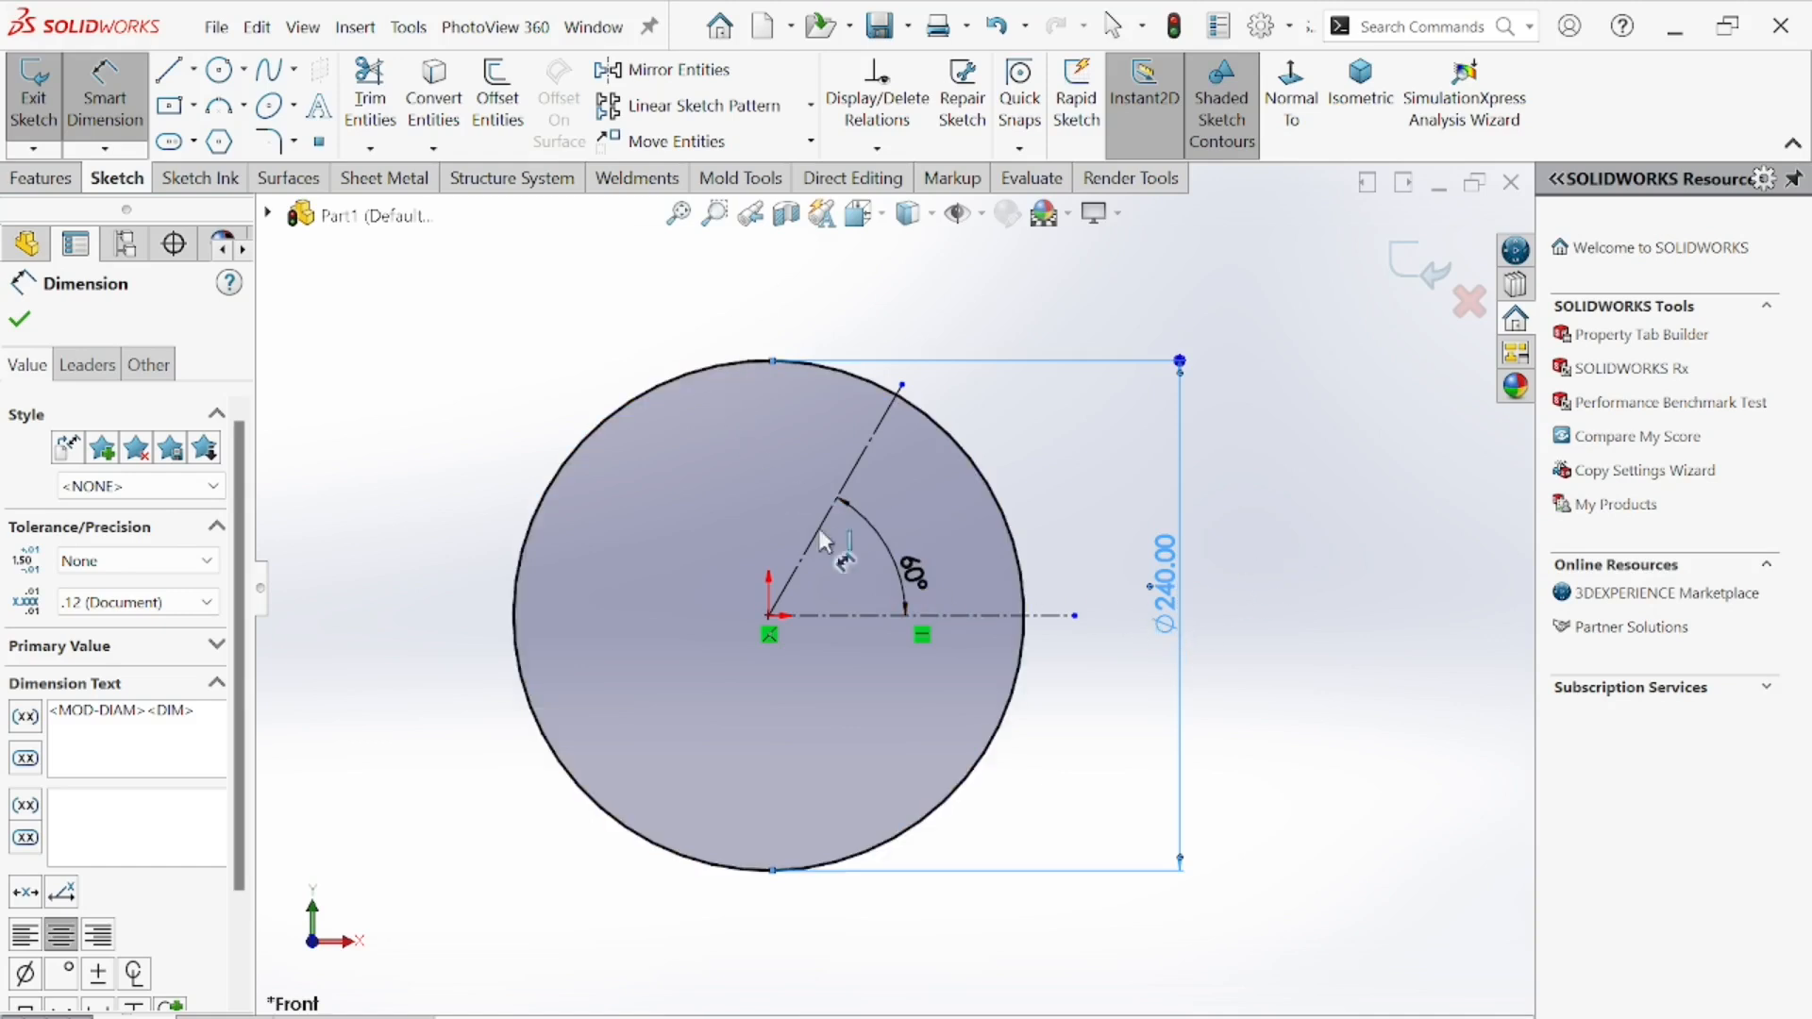
- Extend the free ends of the inclined and horizontal construction lines past the circle
click(903, 387)
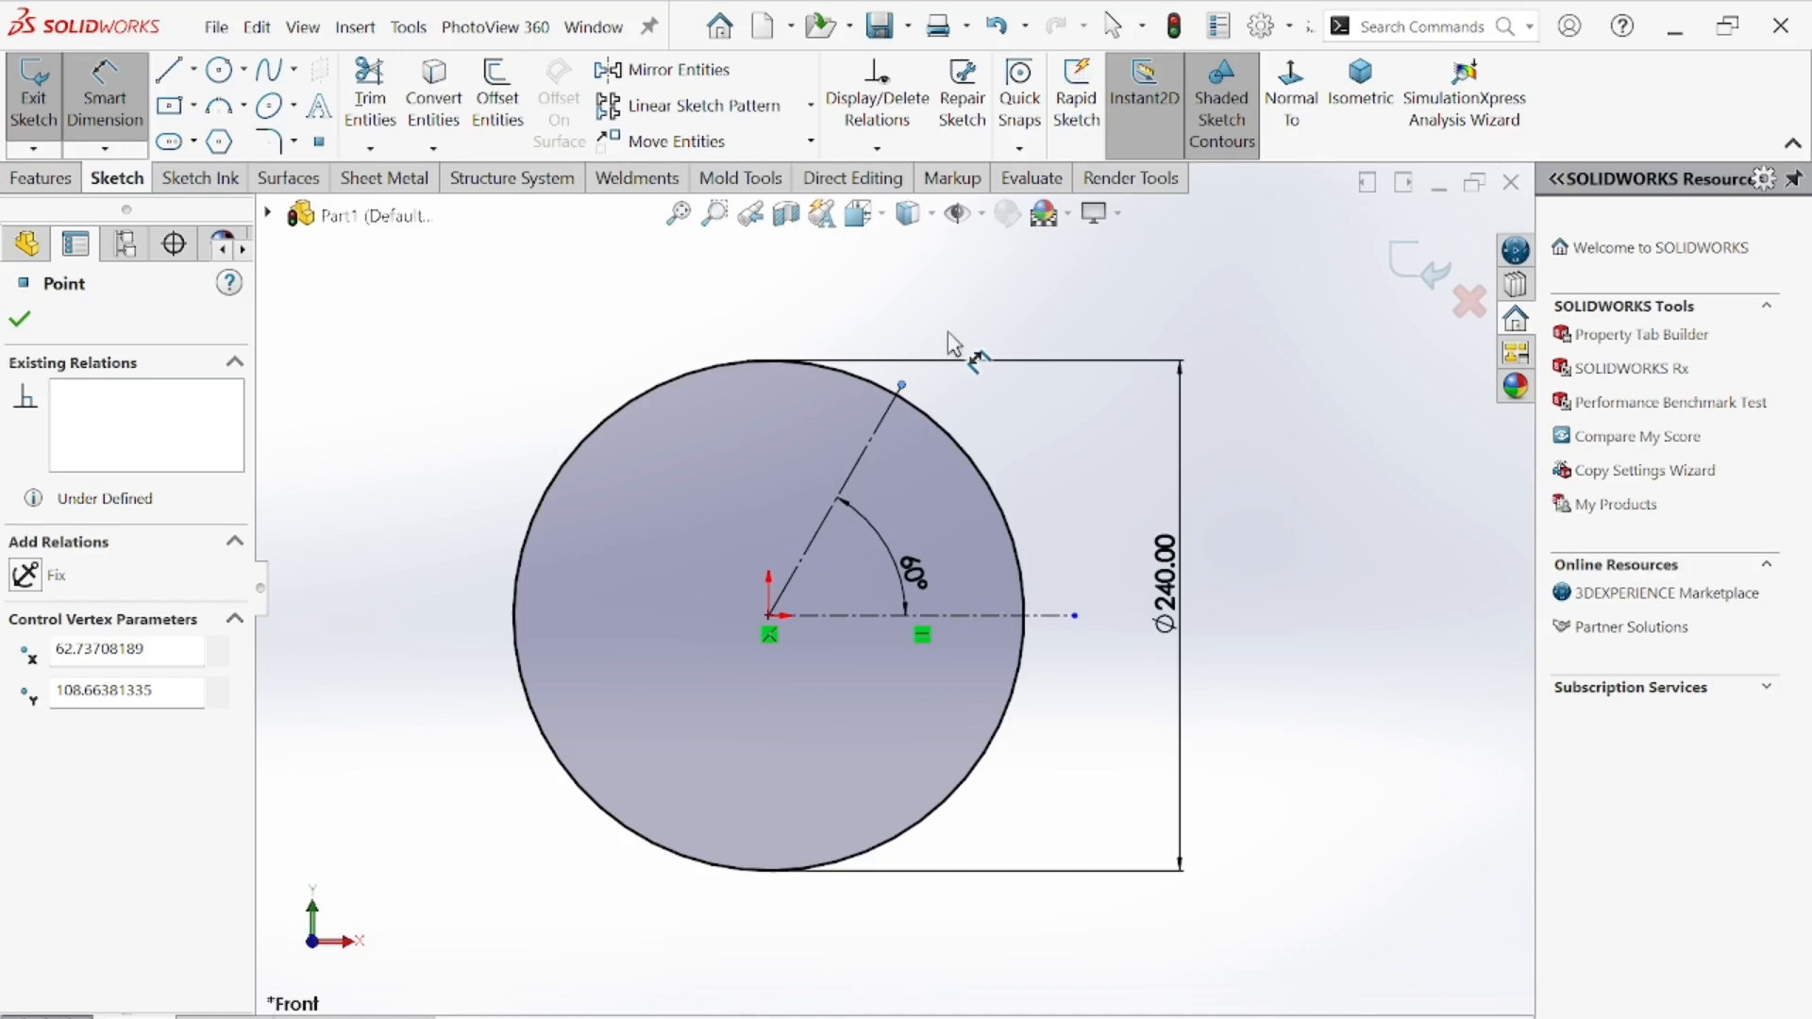
key(Escape)
key(Escape)
drag(904, 386, 951, 300)
drag(1077, 615, 1144, 615)
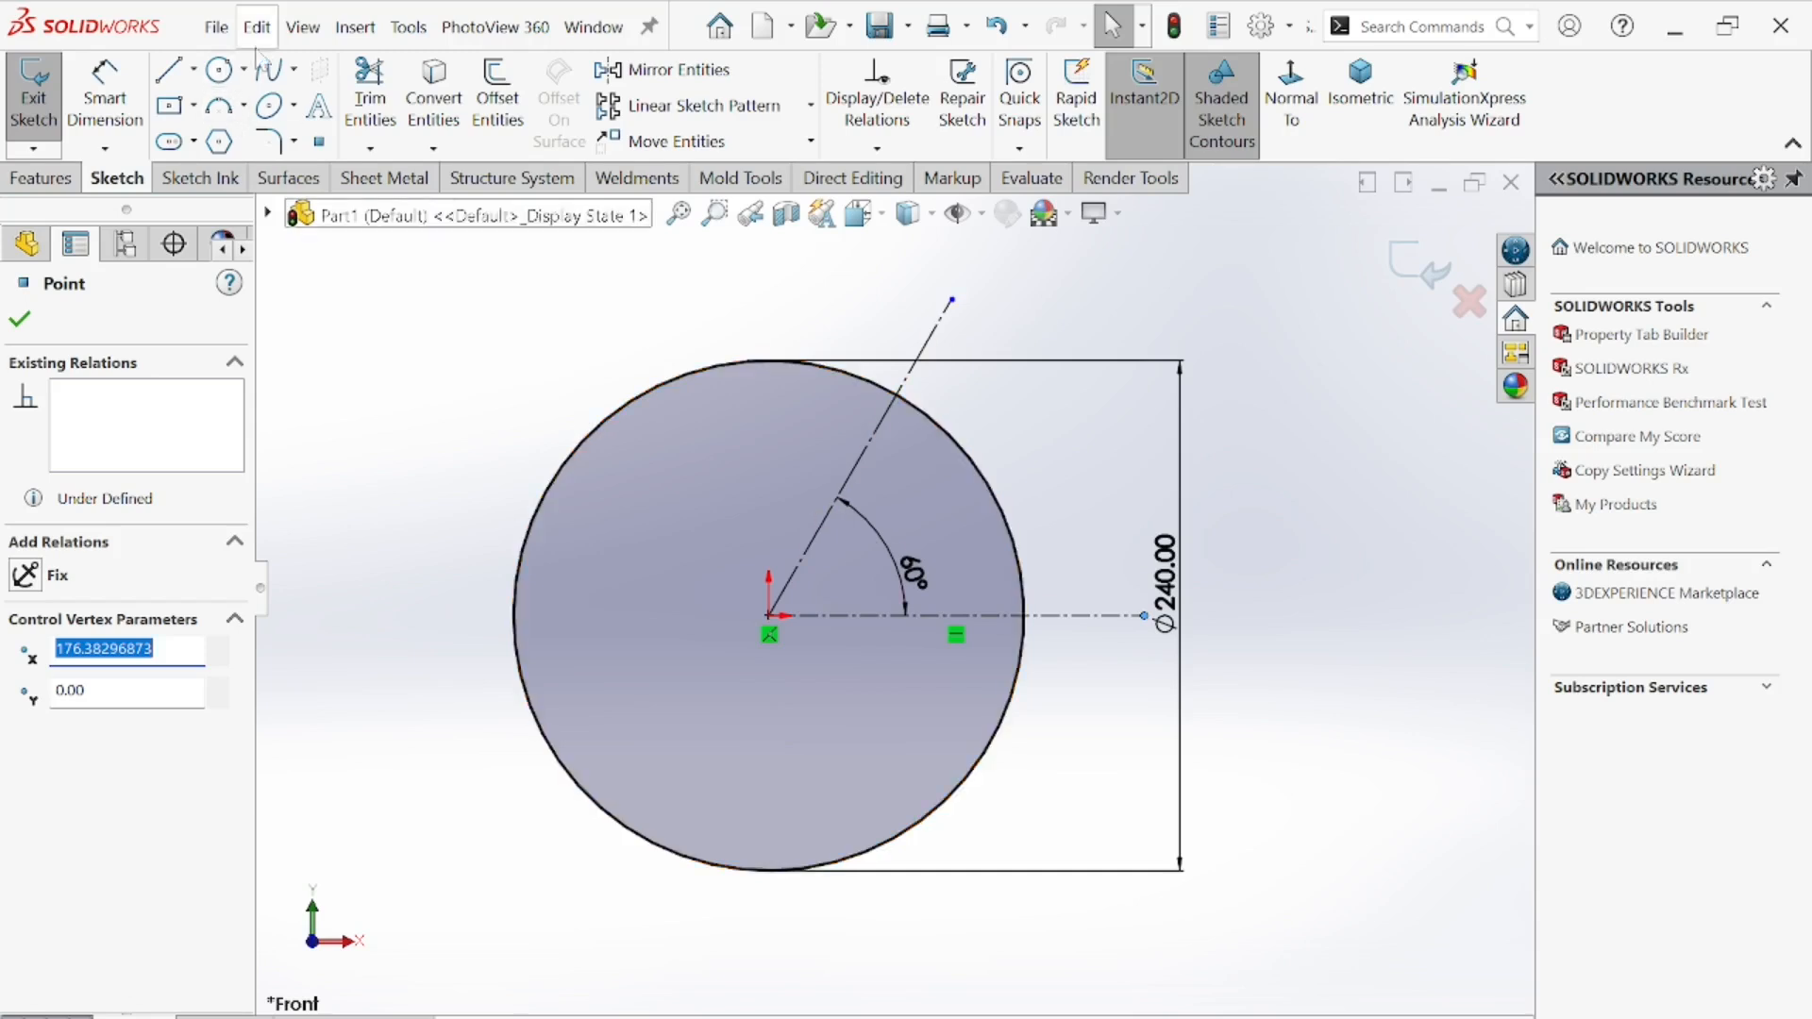
- Power-trim the circle down to the 60° arc between the two construction lines
click(369, 89)
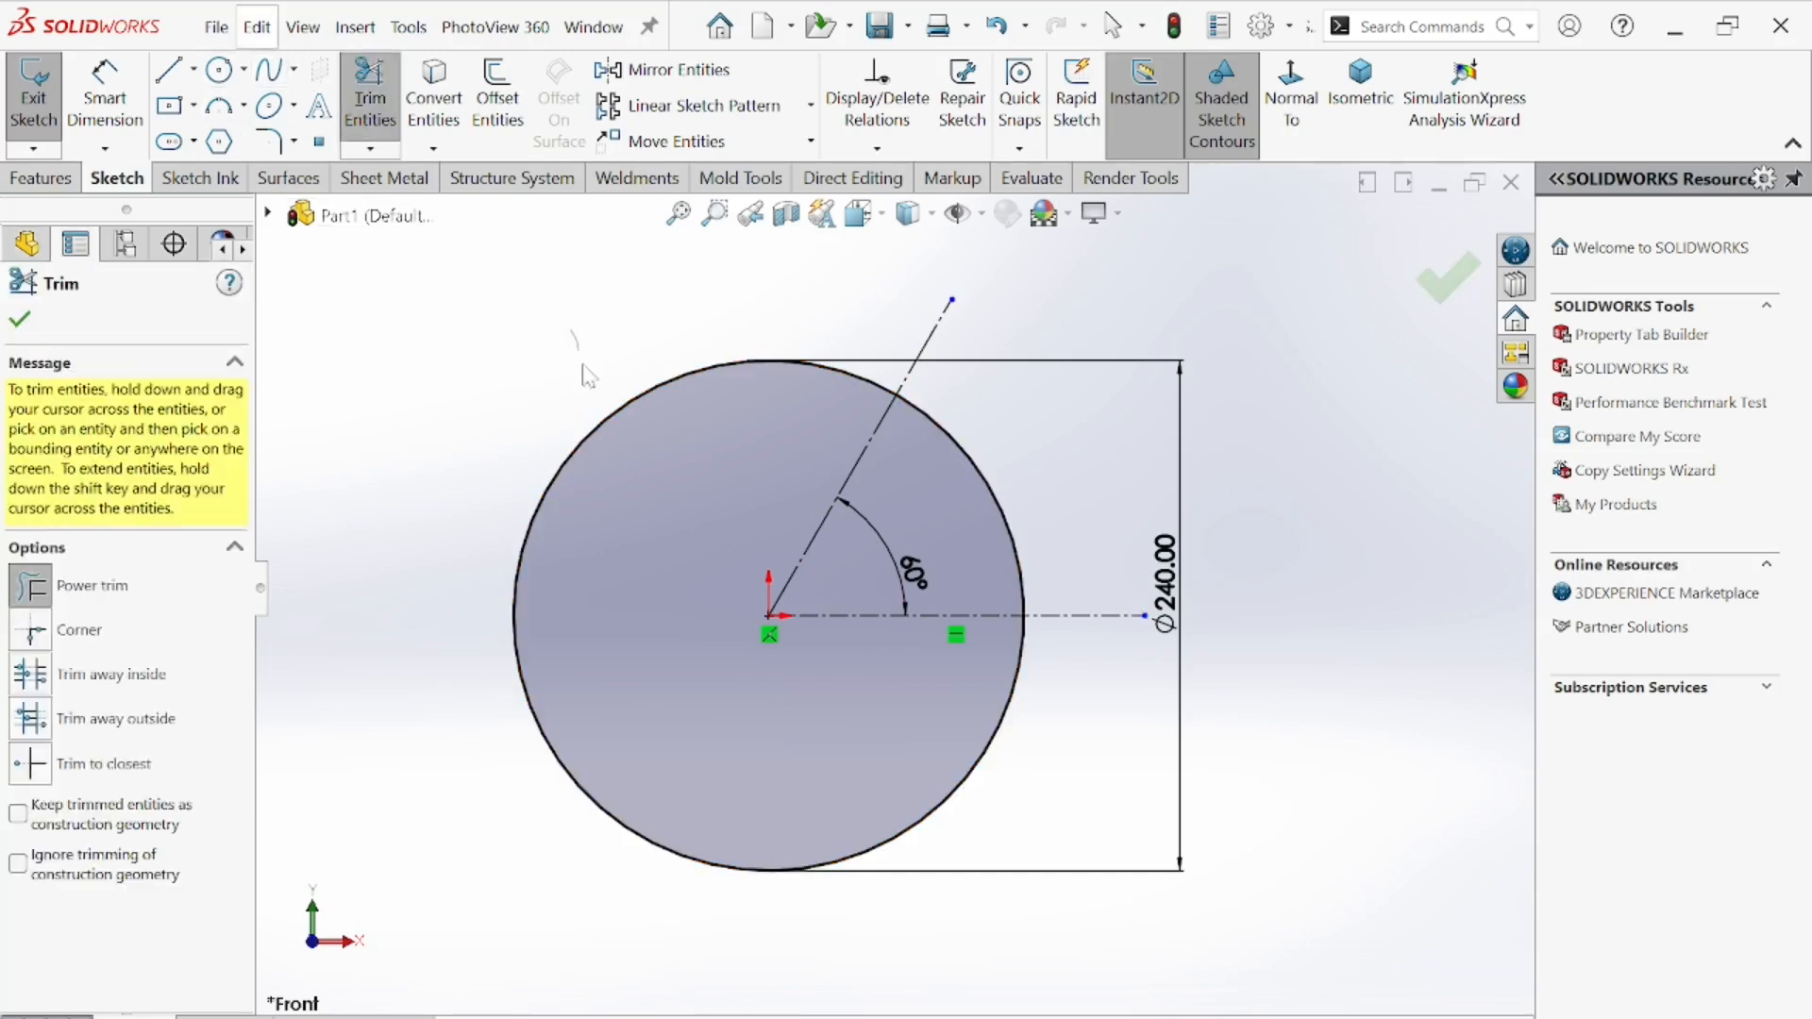
drag(588, 376, 610, 483)
key(Escape)
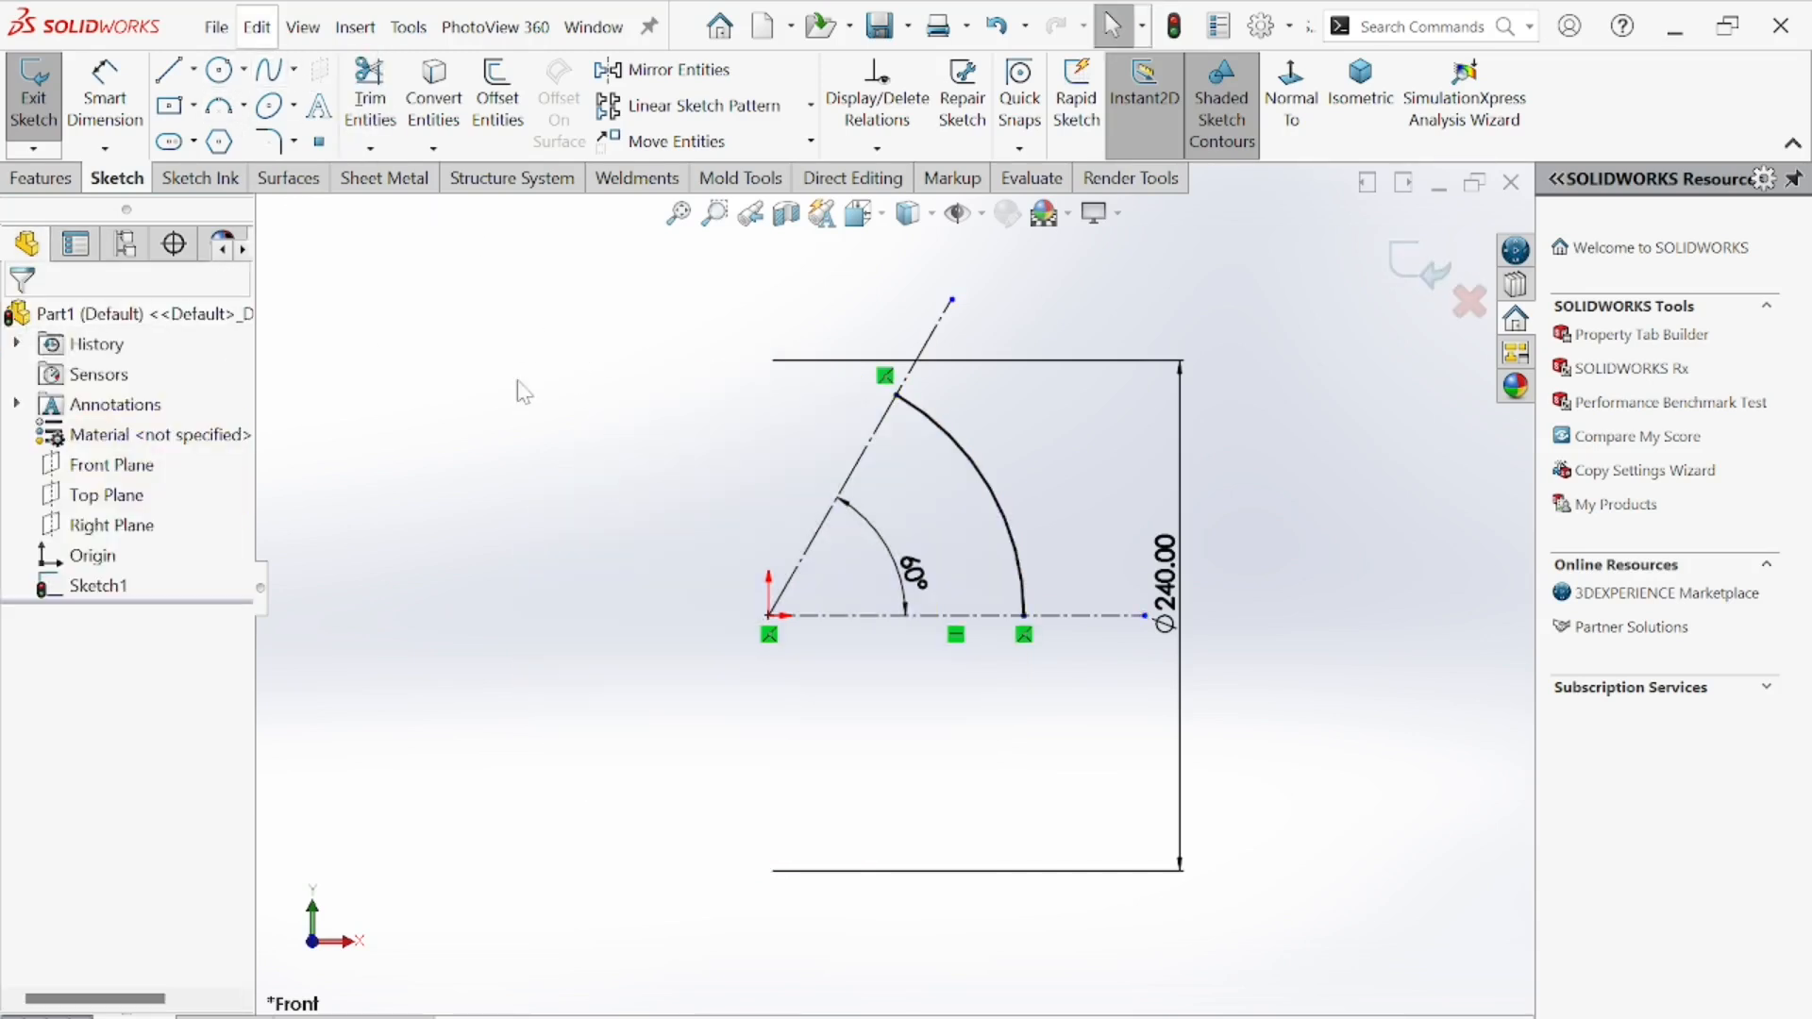
scroll(1038, 525, down, 2)
scroll(1036, 521, up, 3)
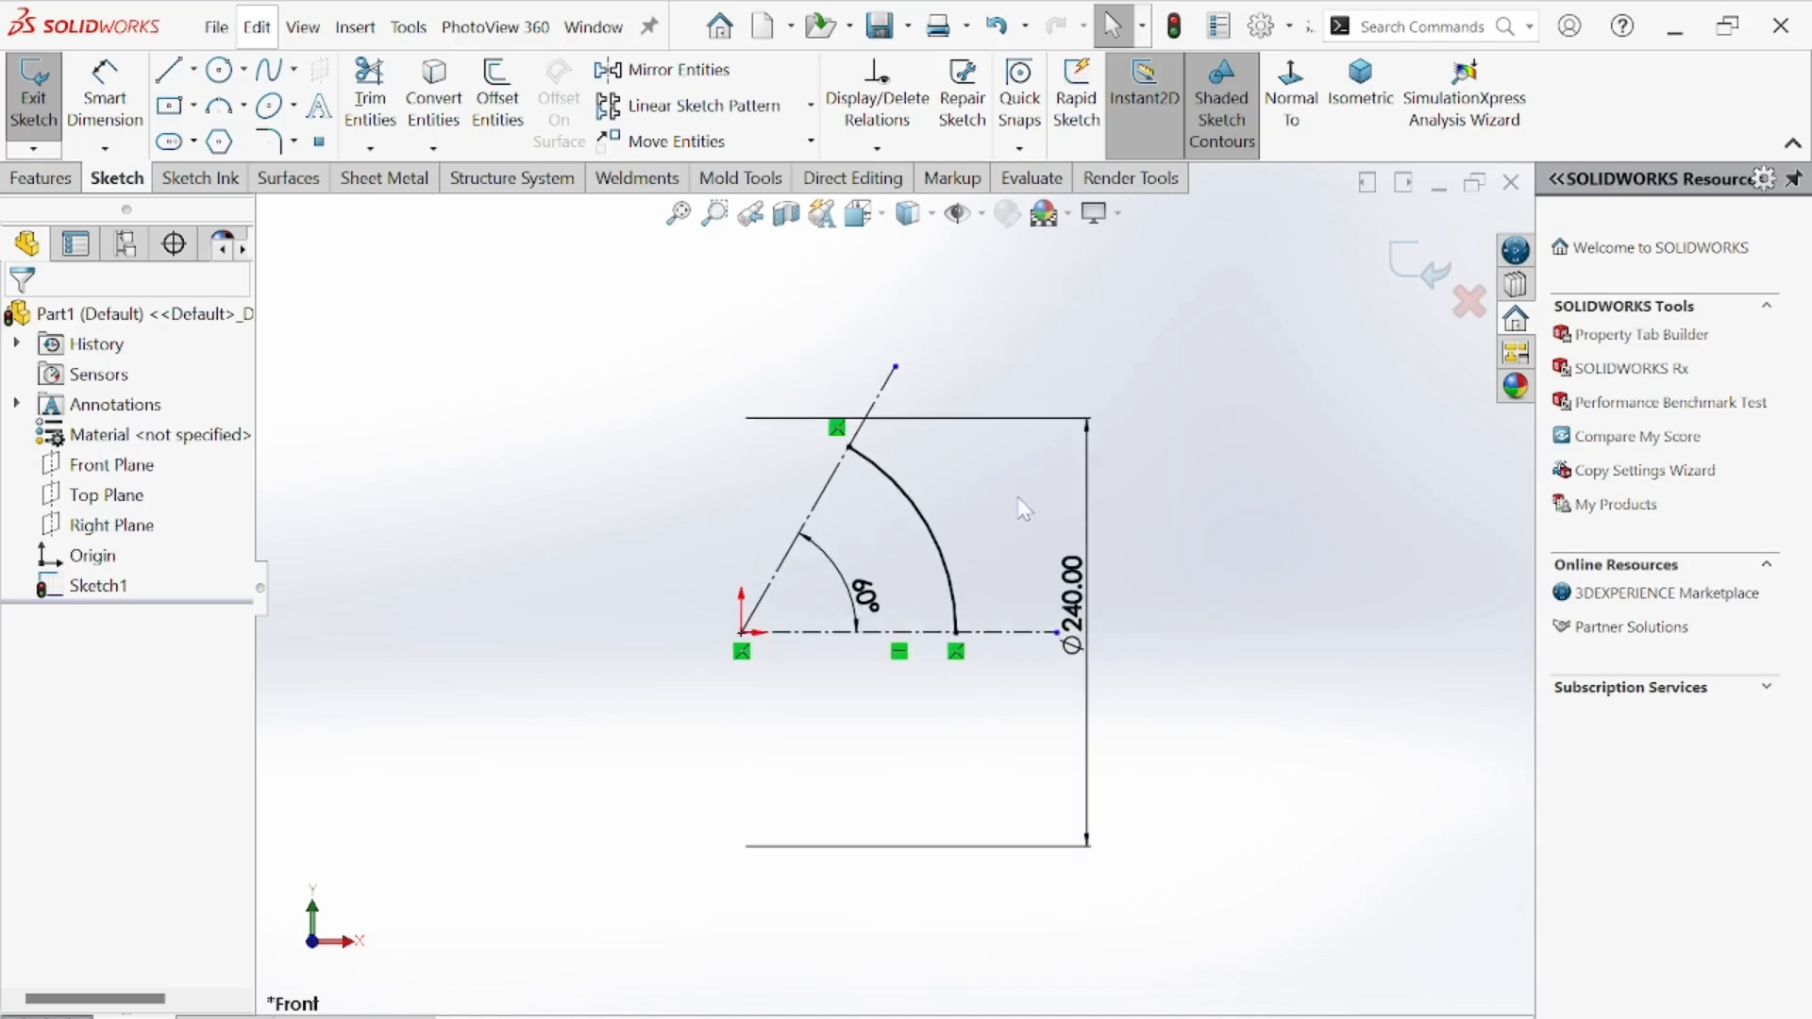
- Start a swept boss with a circular profile, using the arc sketch as its path
click(24, 182)
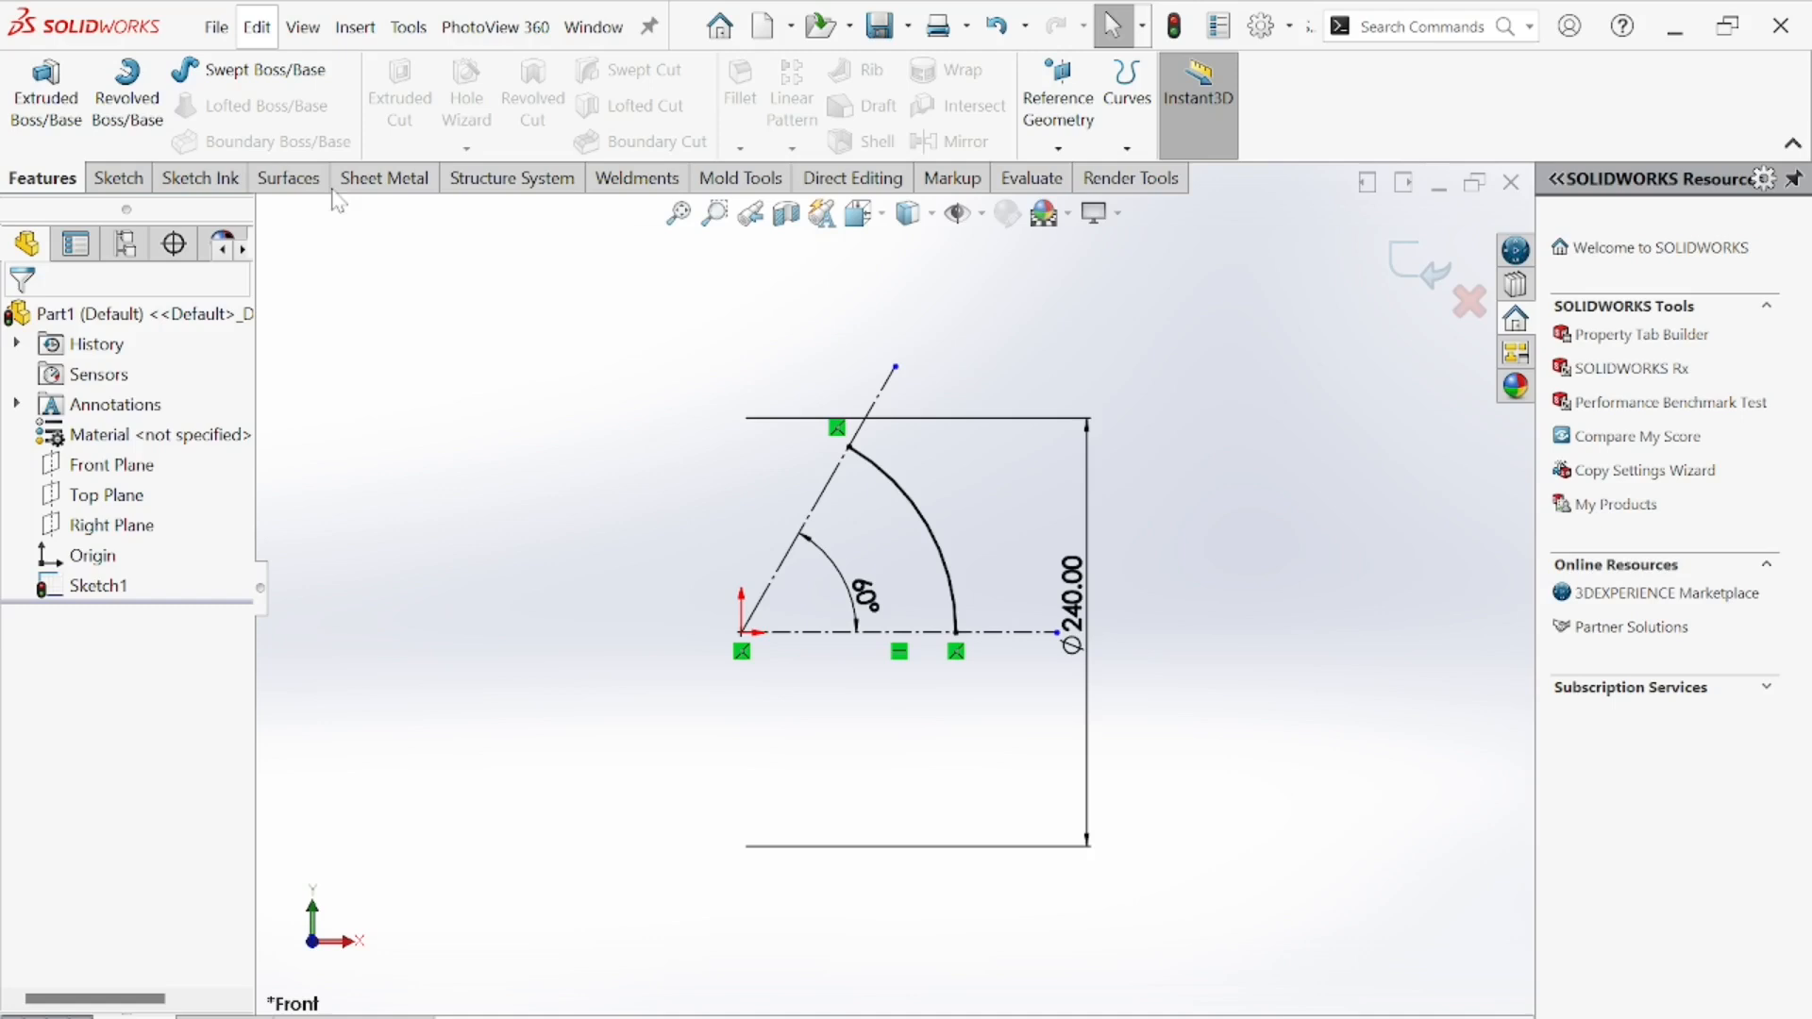
click(265, 81)
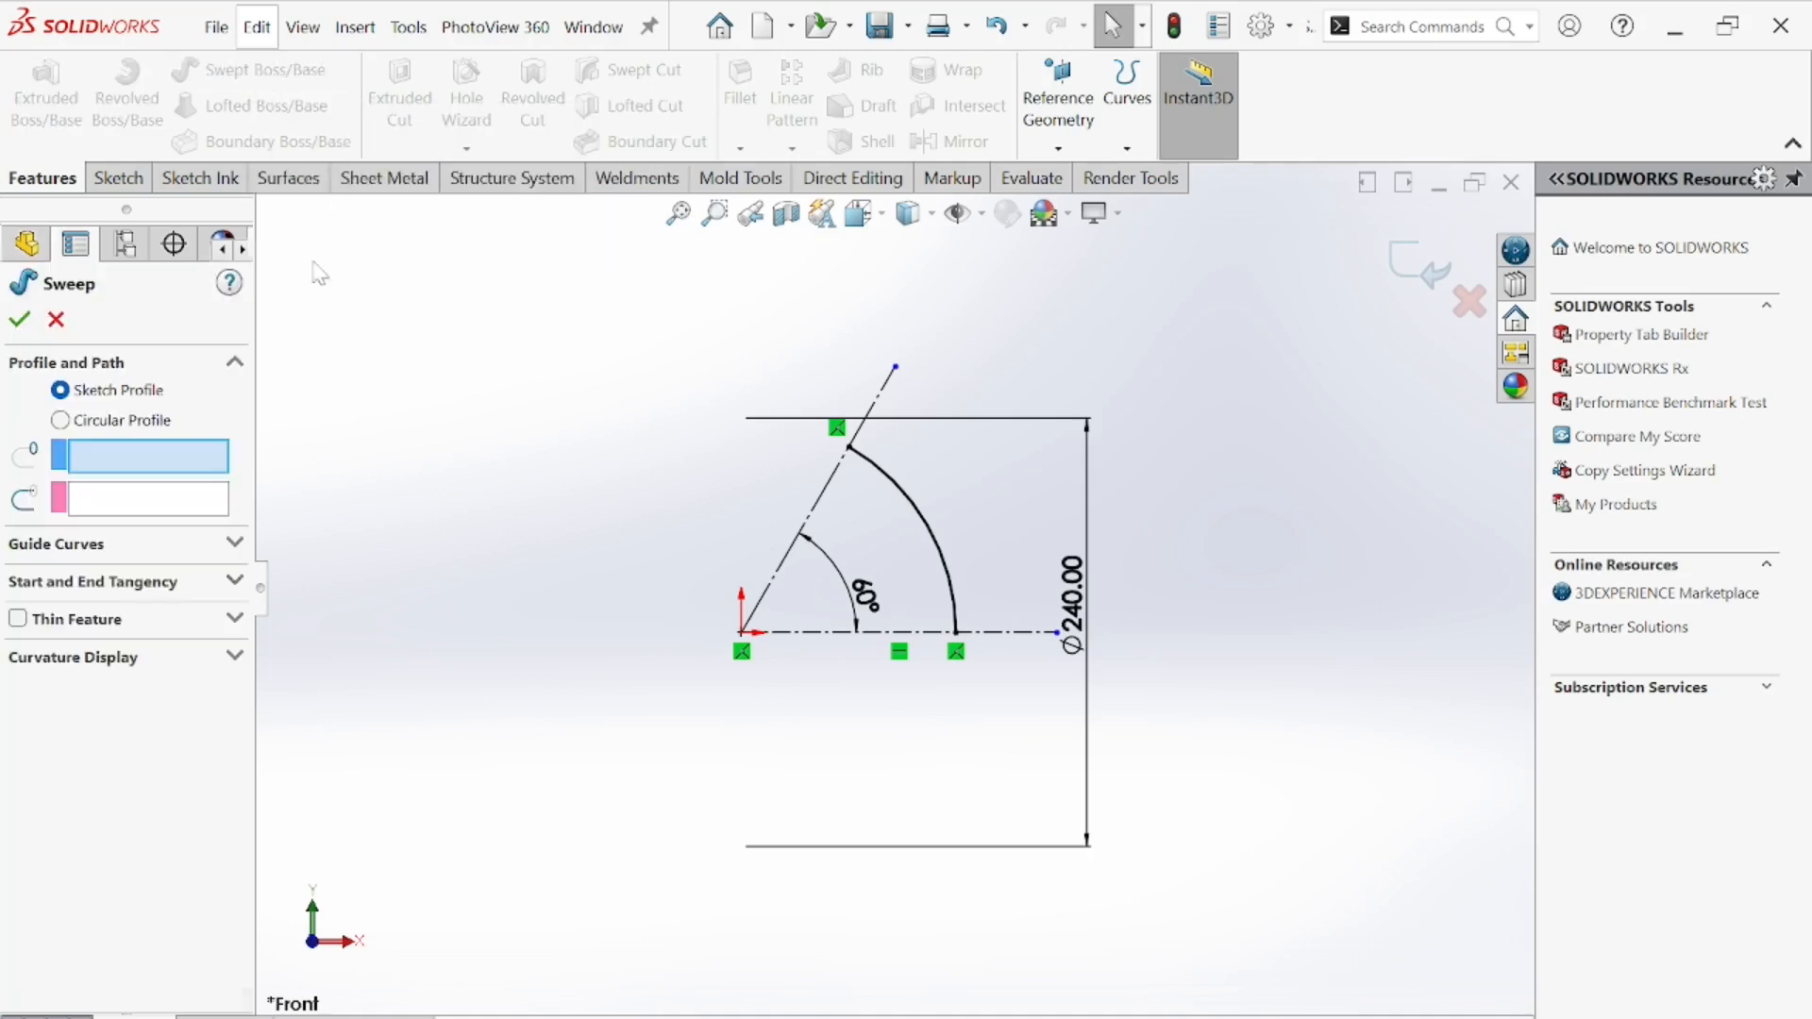
click(104, 423)
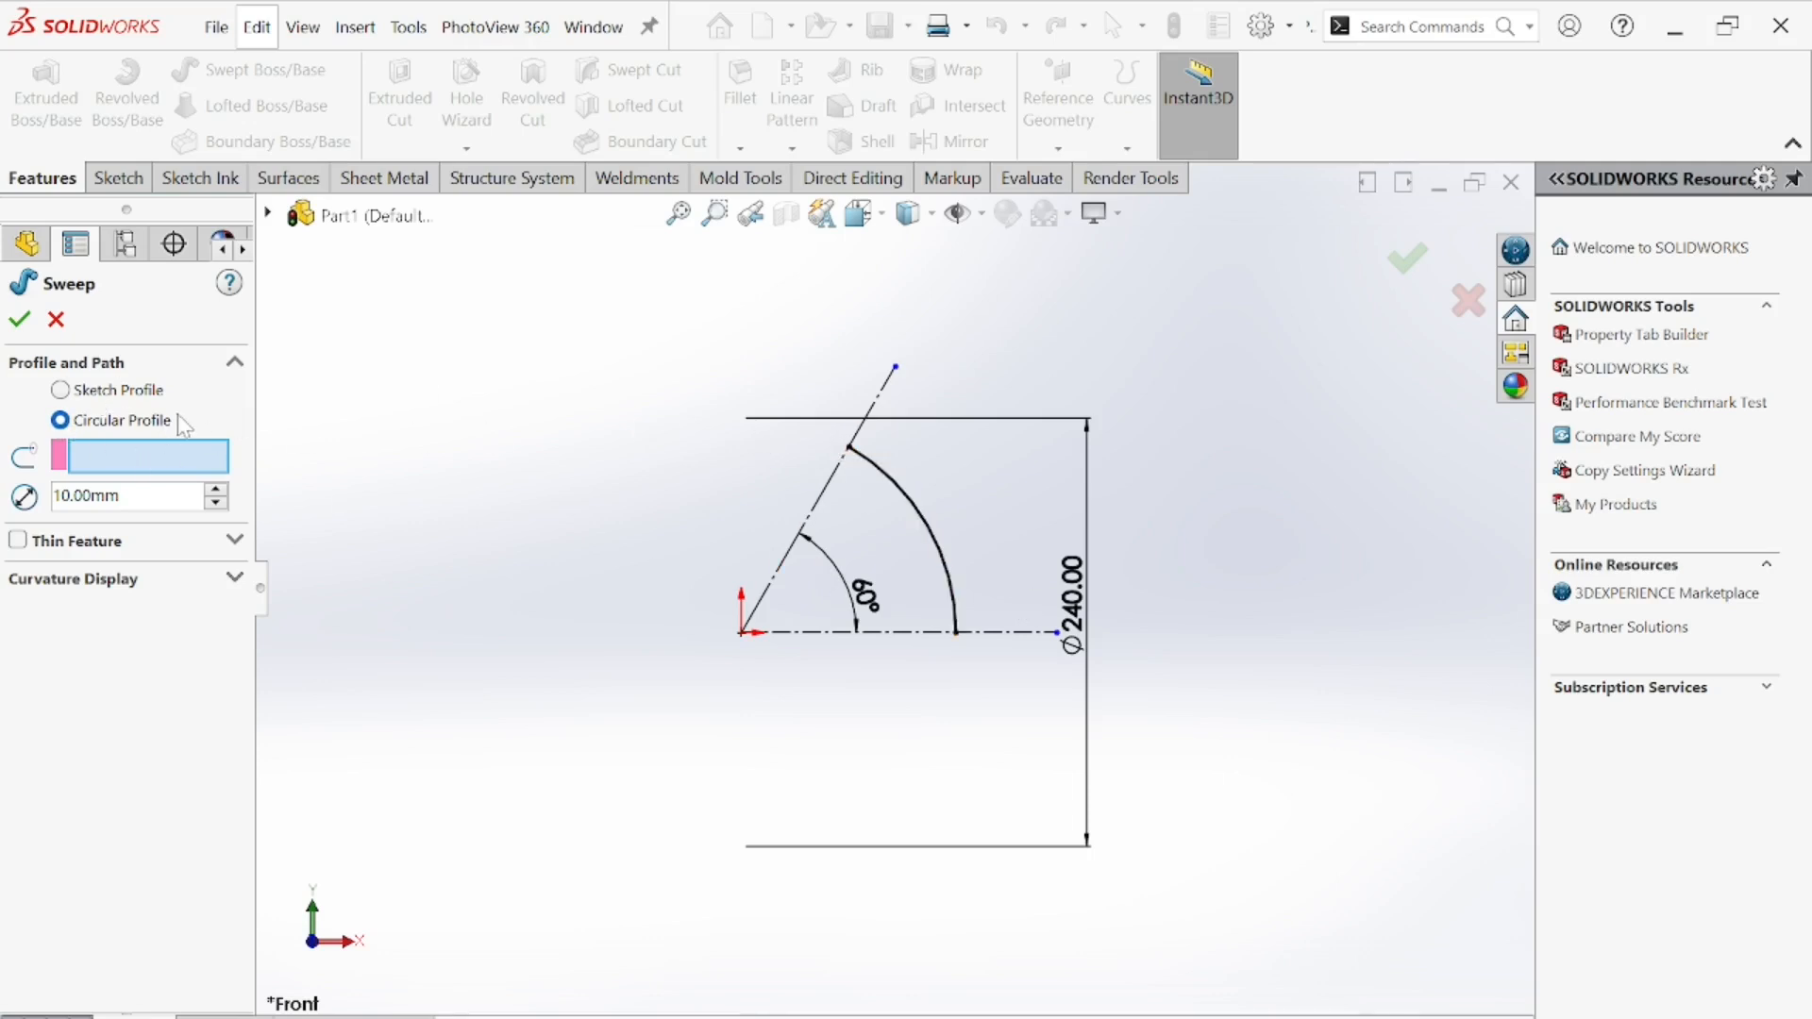
click(113, 462)
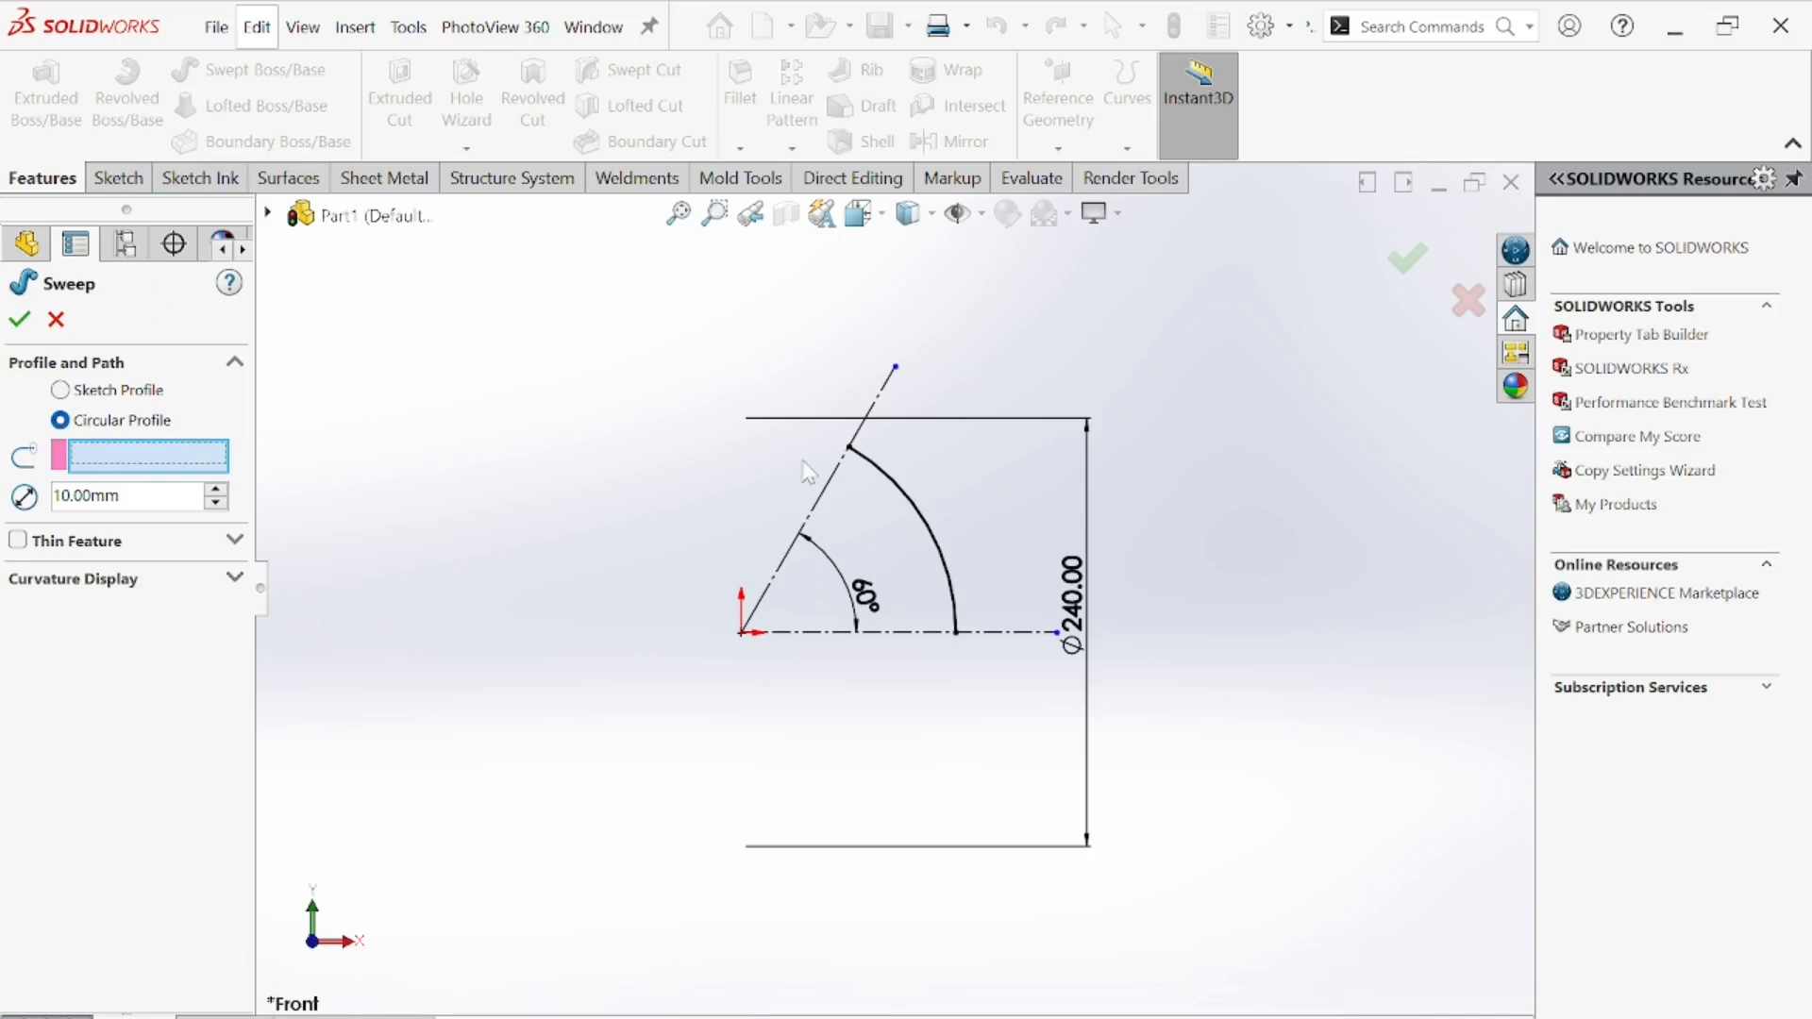
click(911, 502)
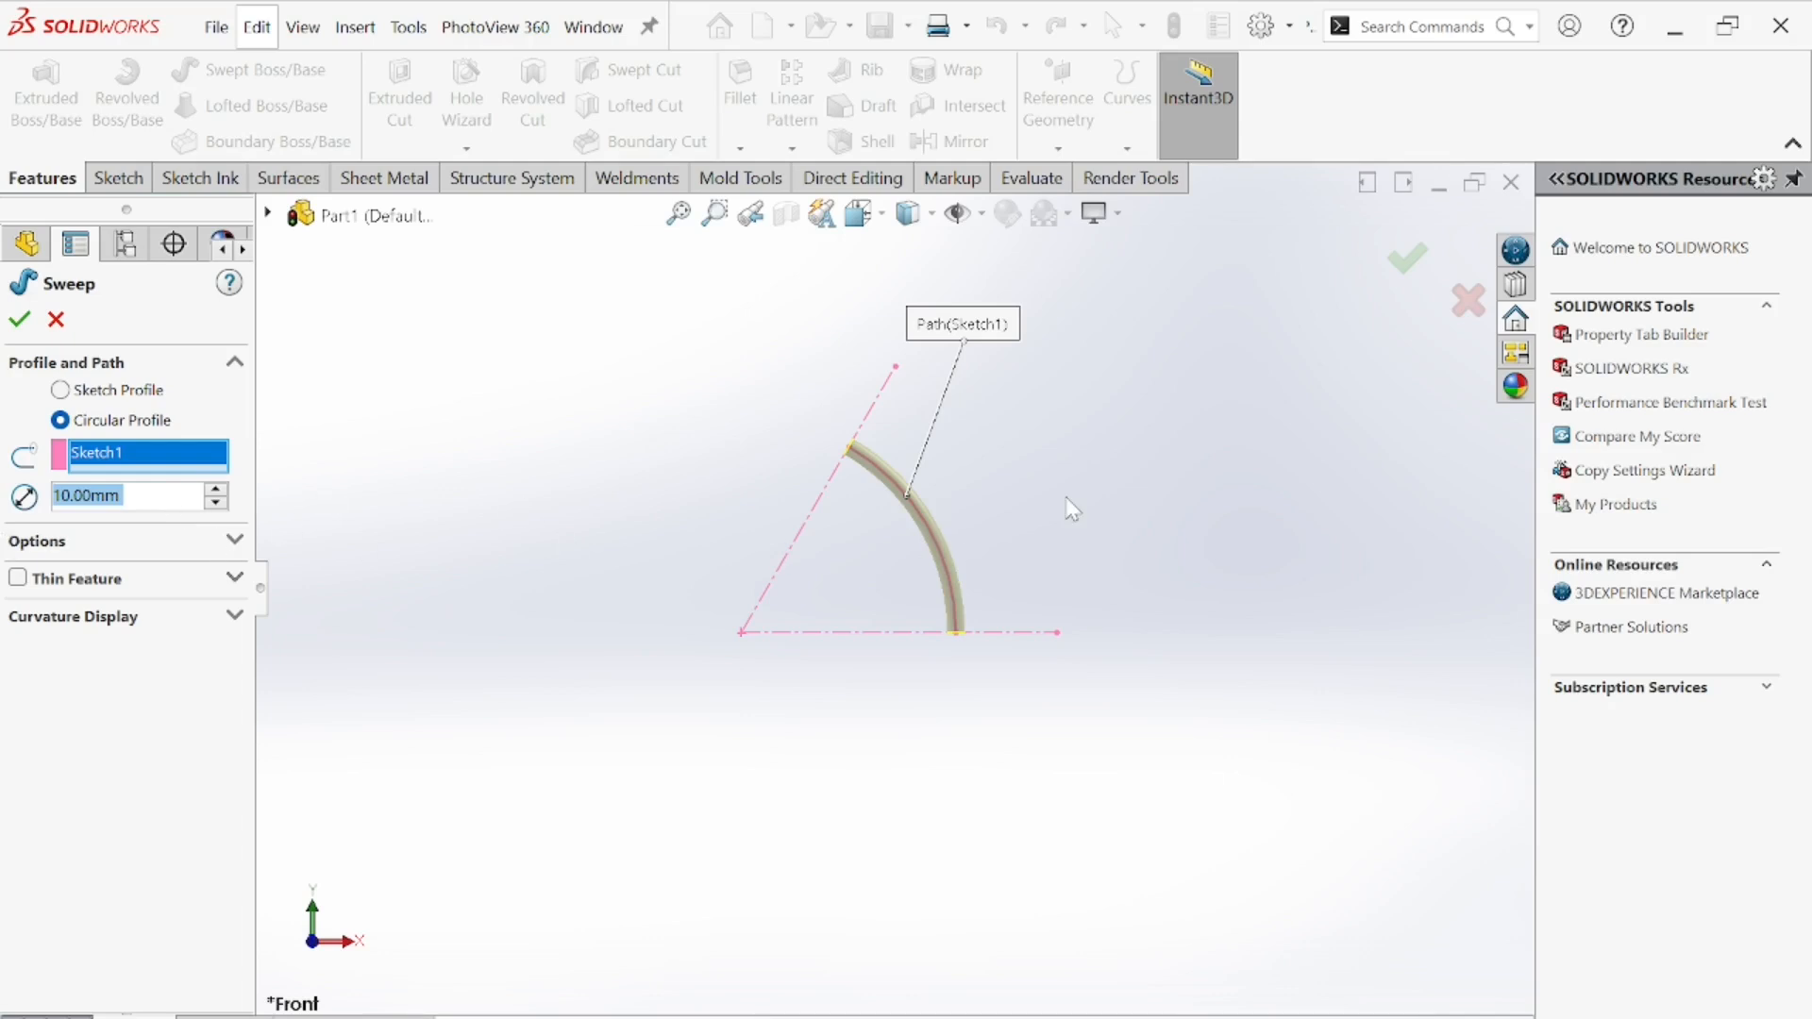
- Check the pipe's outer diameter in the blueprint PDF and, back in SOLIDWORKS, complete the sweep with a 70 mm profile diameter
key(alt+Tab)
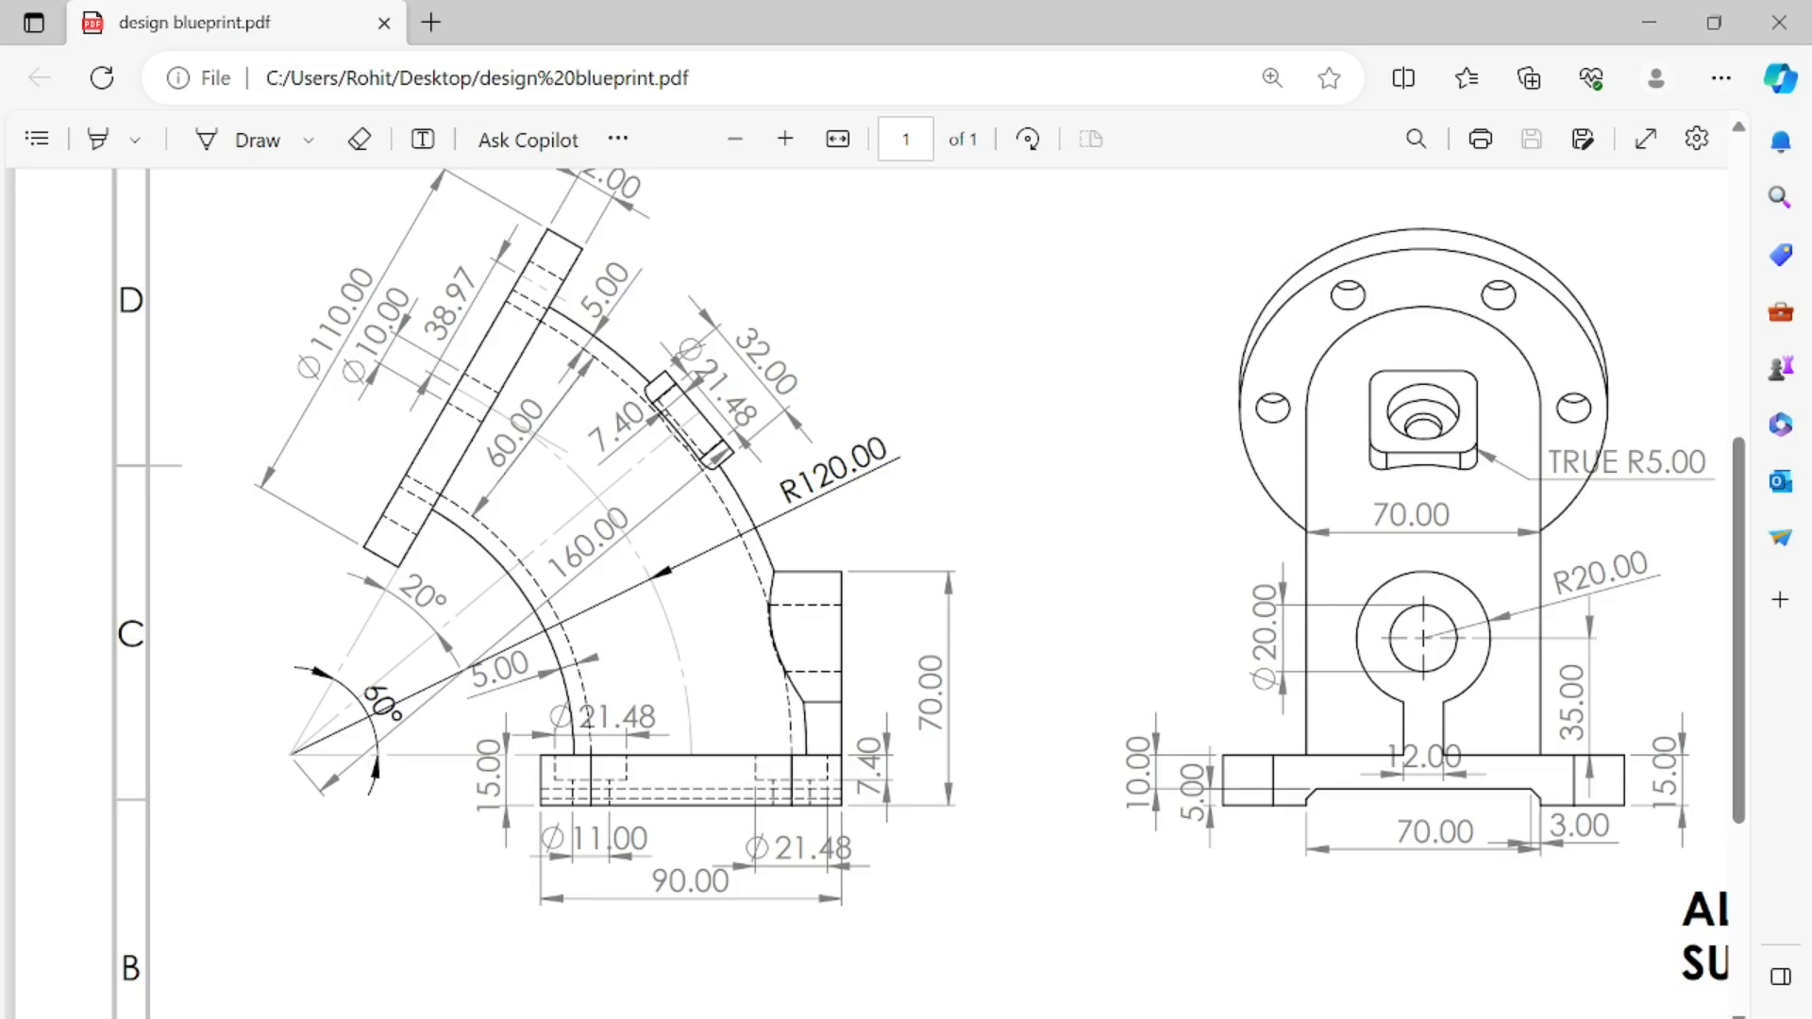
key(alt+Tab)
double_click(94, 496)
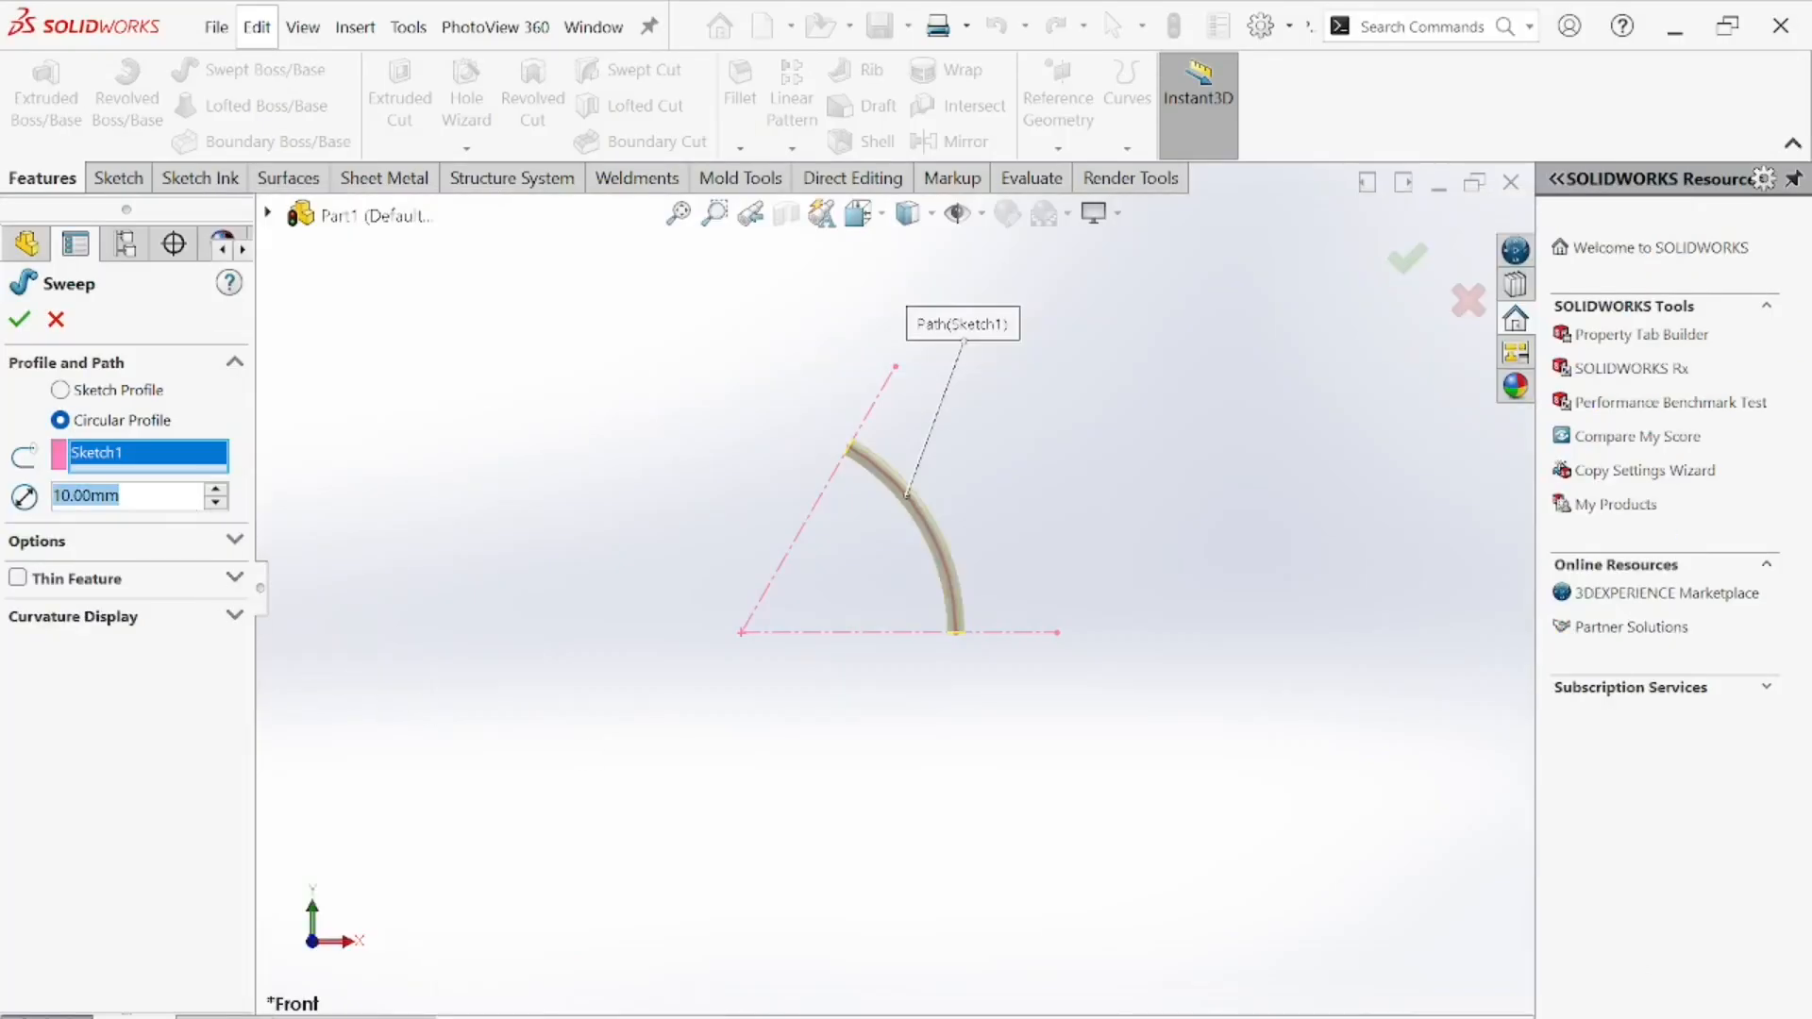
text(70)
key(Return)
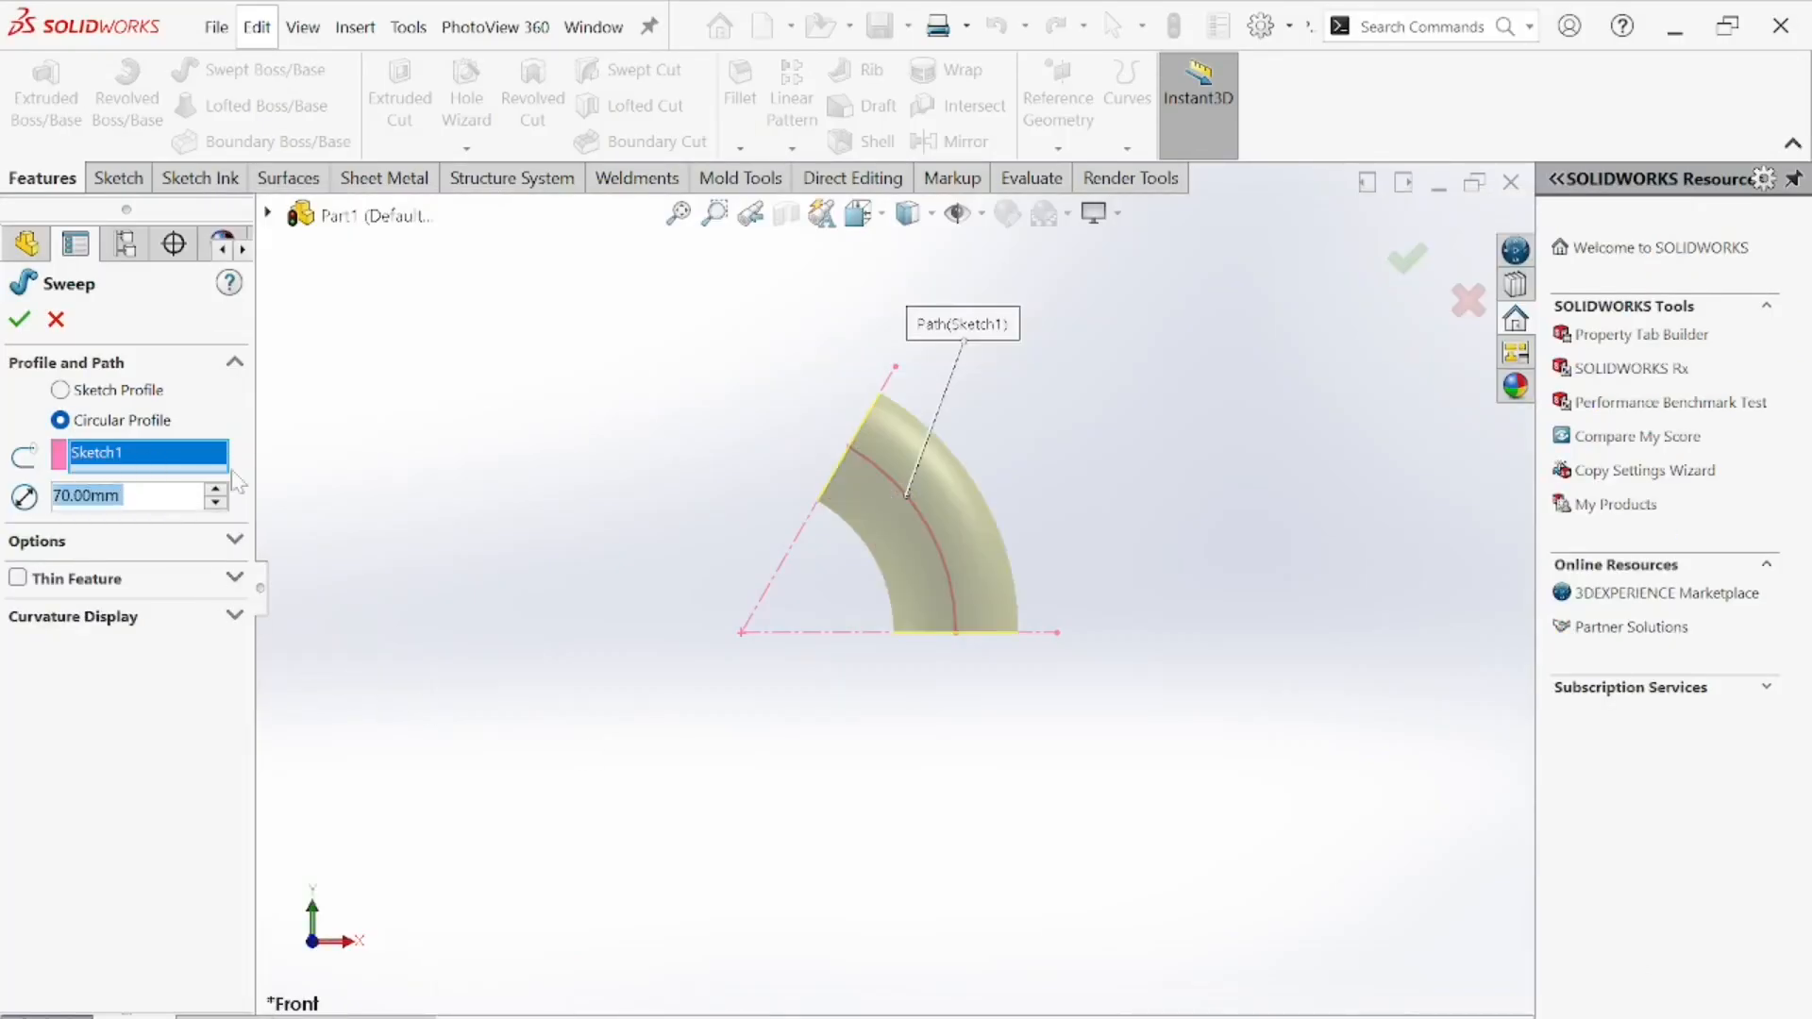
click(19, 319)
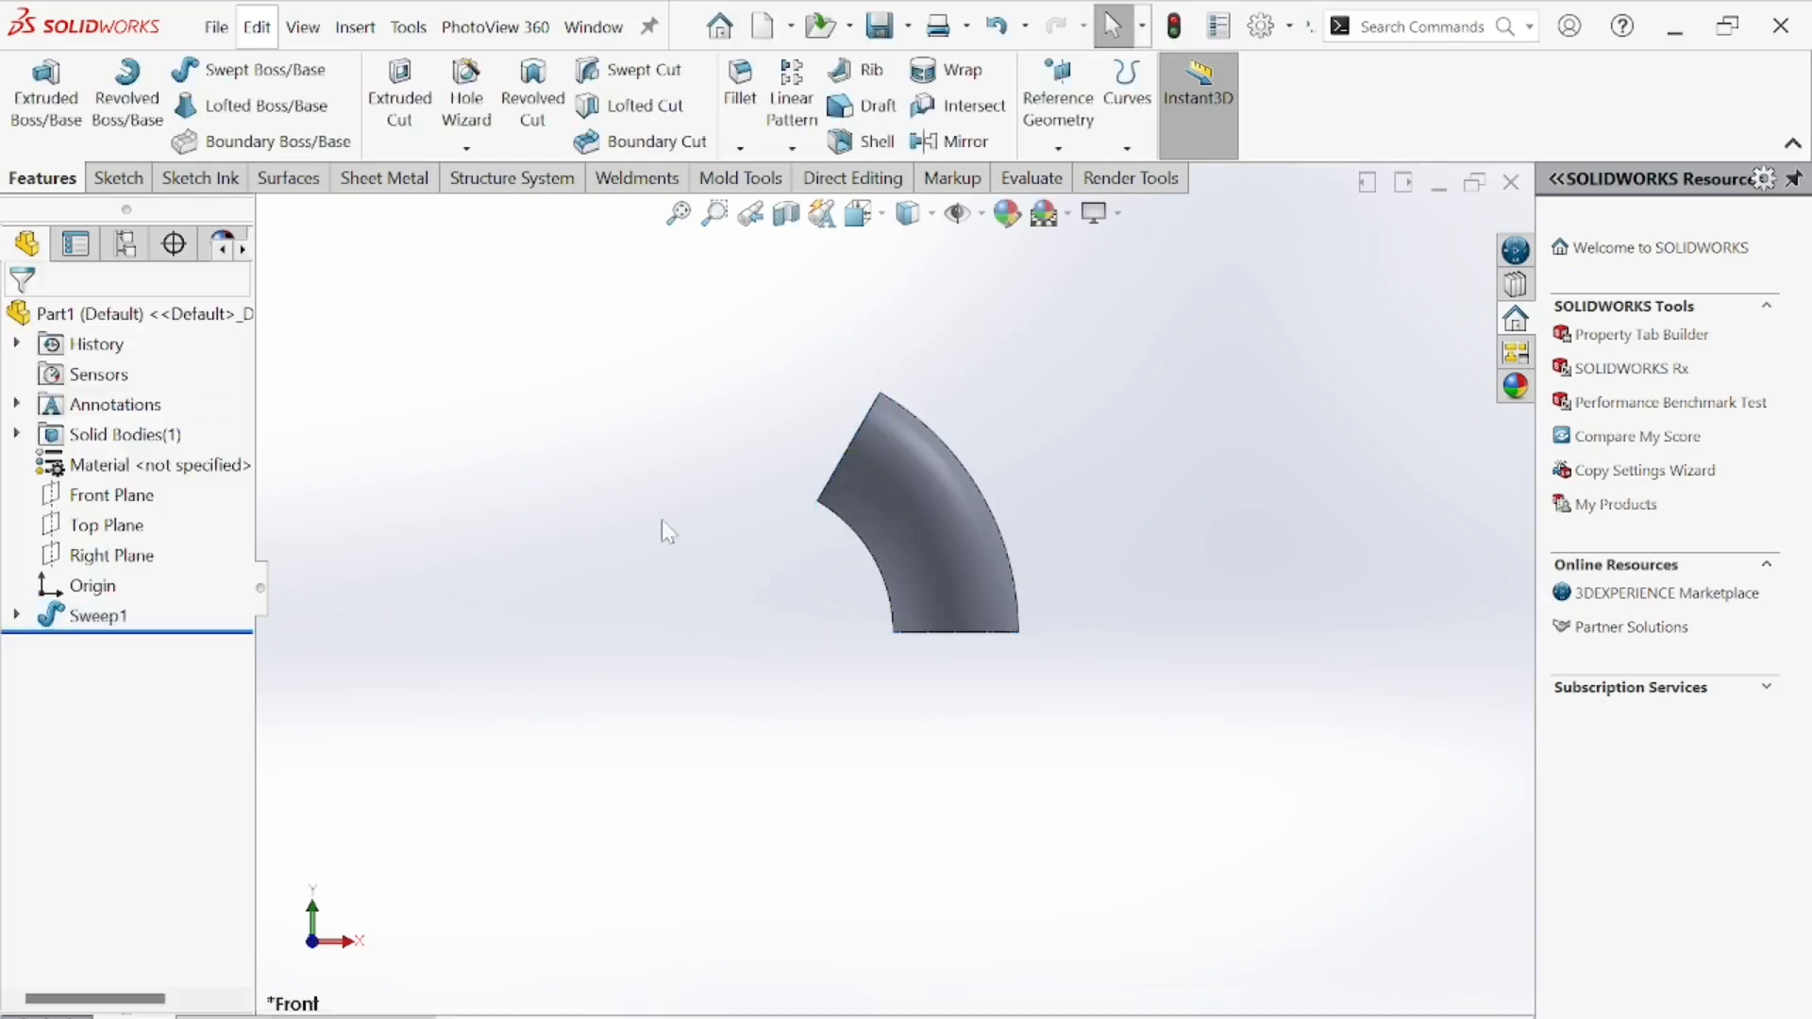
- Start a Shell with preview on and select both flat end faces of the elbow as the faces to remove
scroll(897, 567, up, 2)
middle_drag(897, 566, 950, 679)
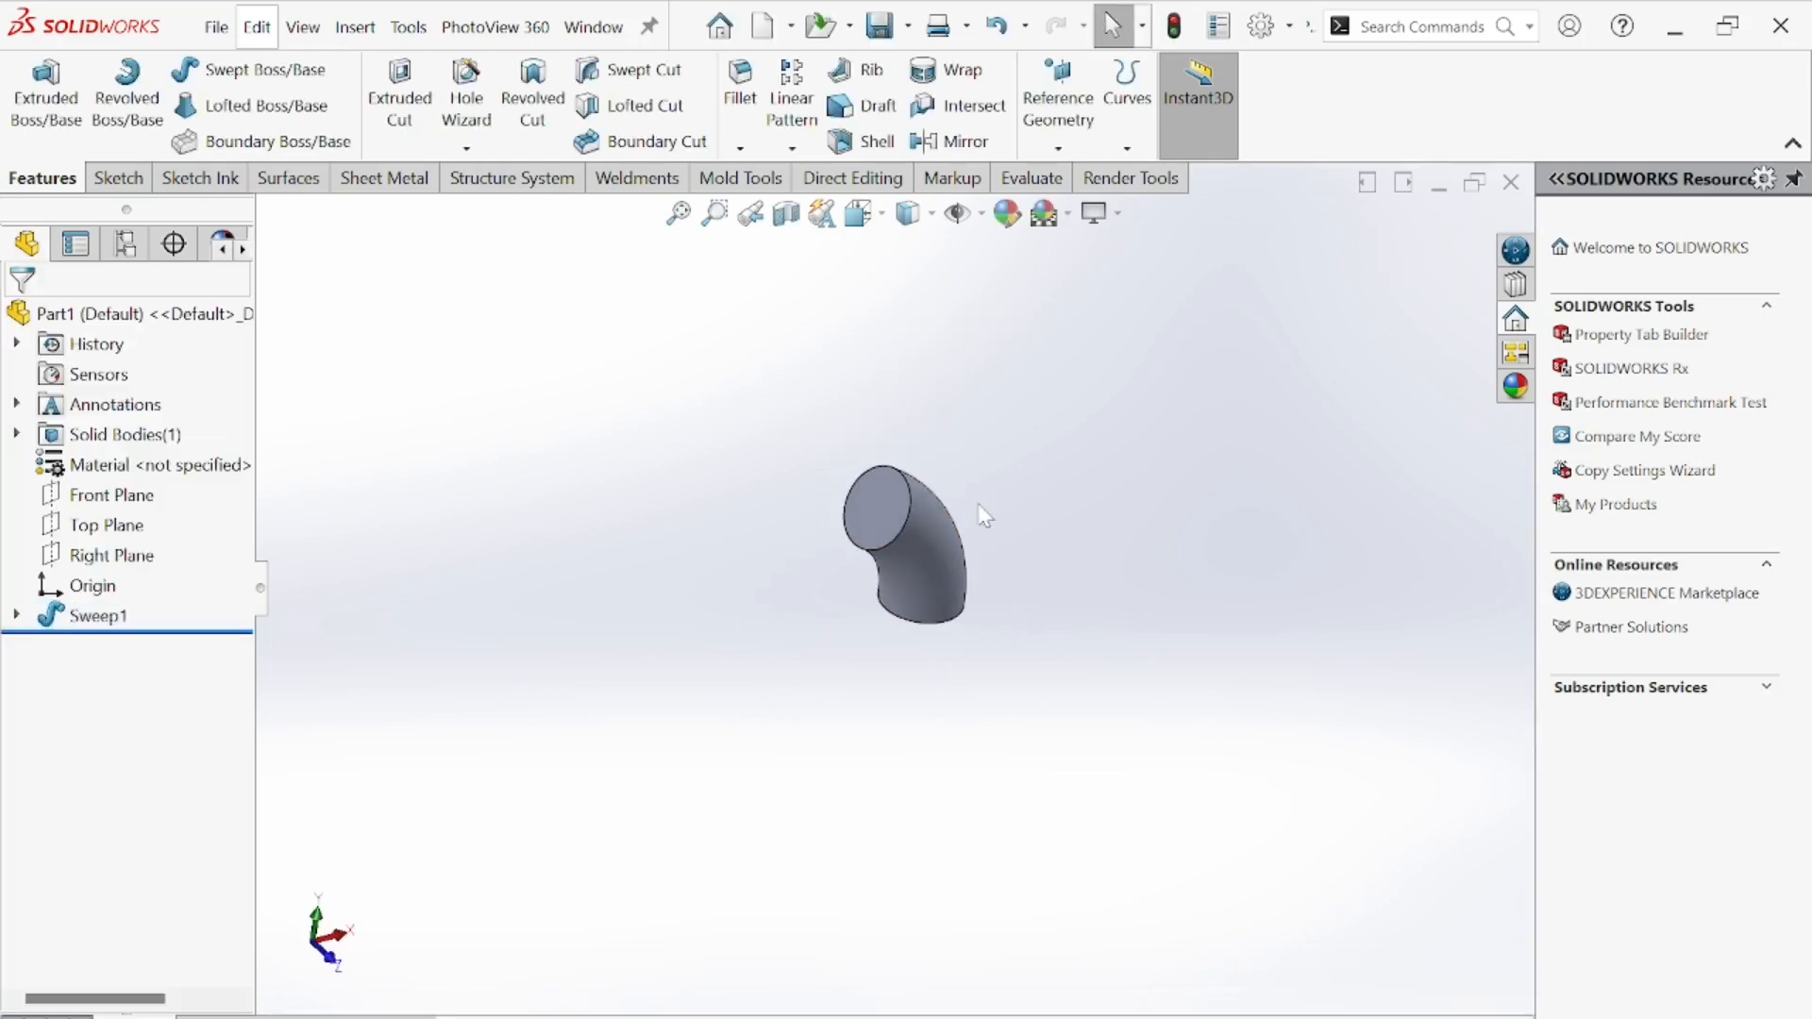
scroll(979, 510, down, 2)
click(873, 141)
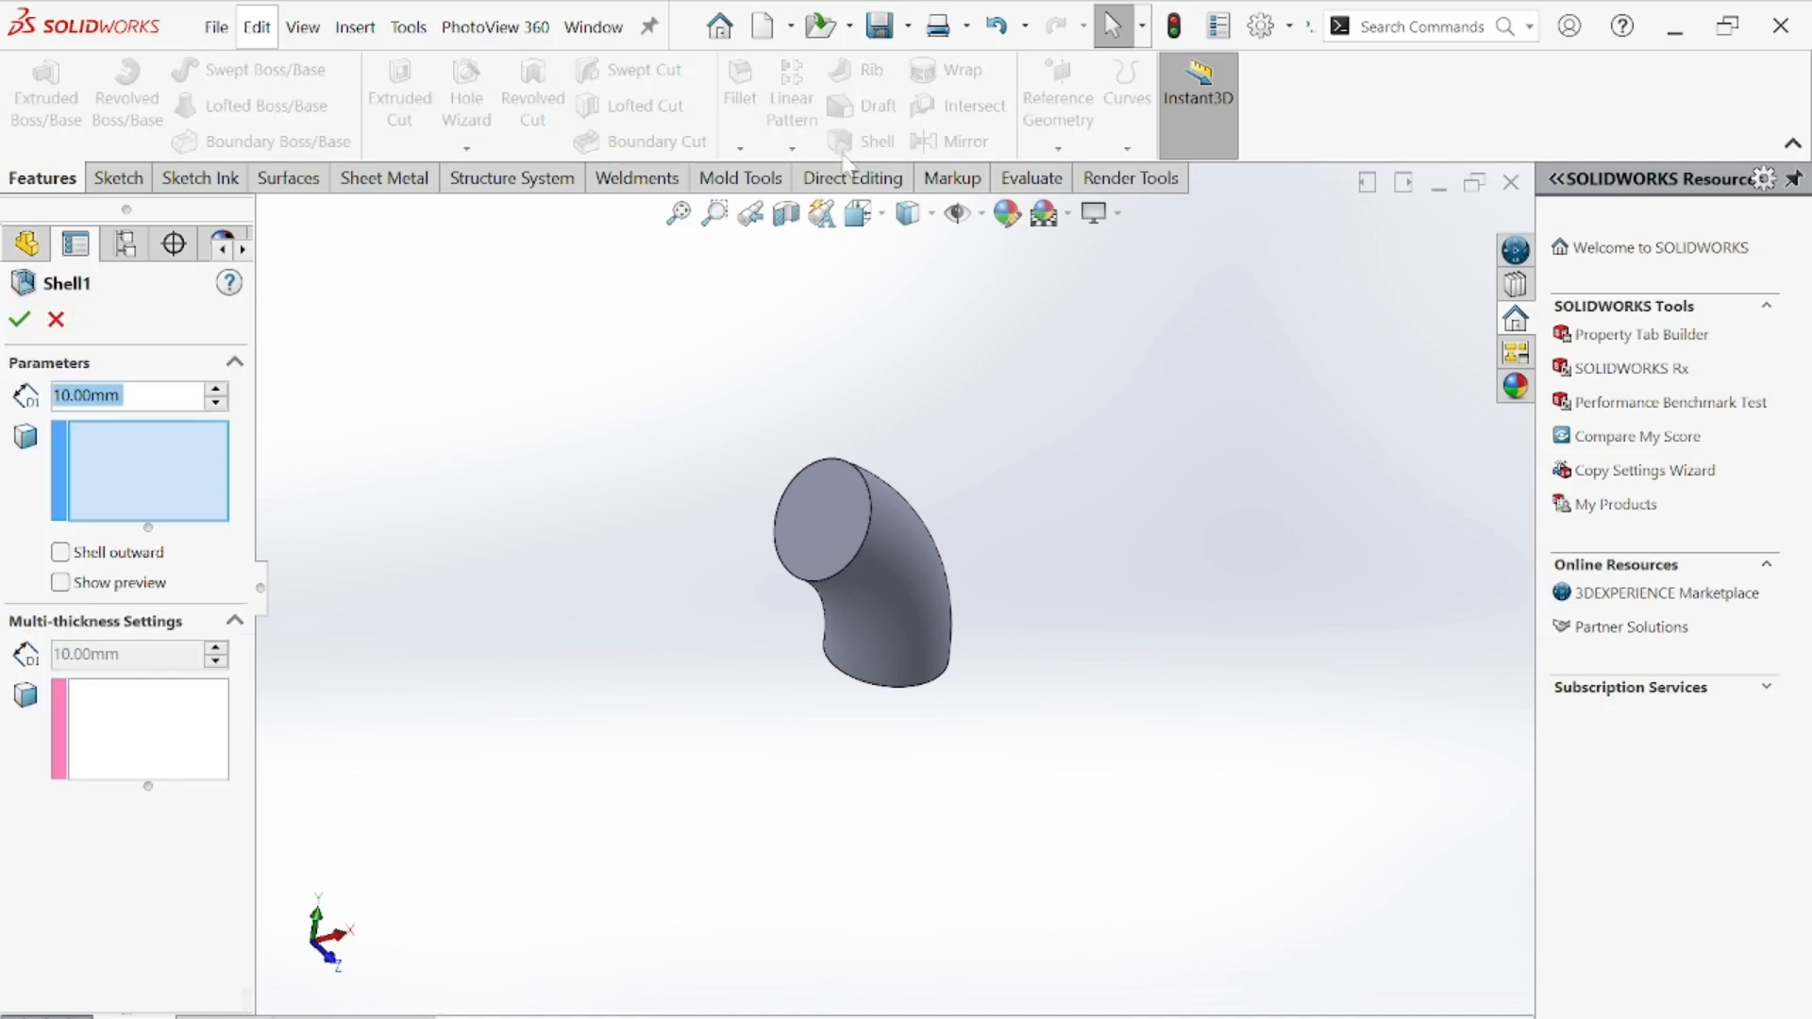
click(61, 583)
middle_drag(666, 644, 542, 279)
click(828, 520)
click(900, 602)
middle_drag(581, 479, 766, 663)
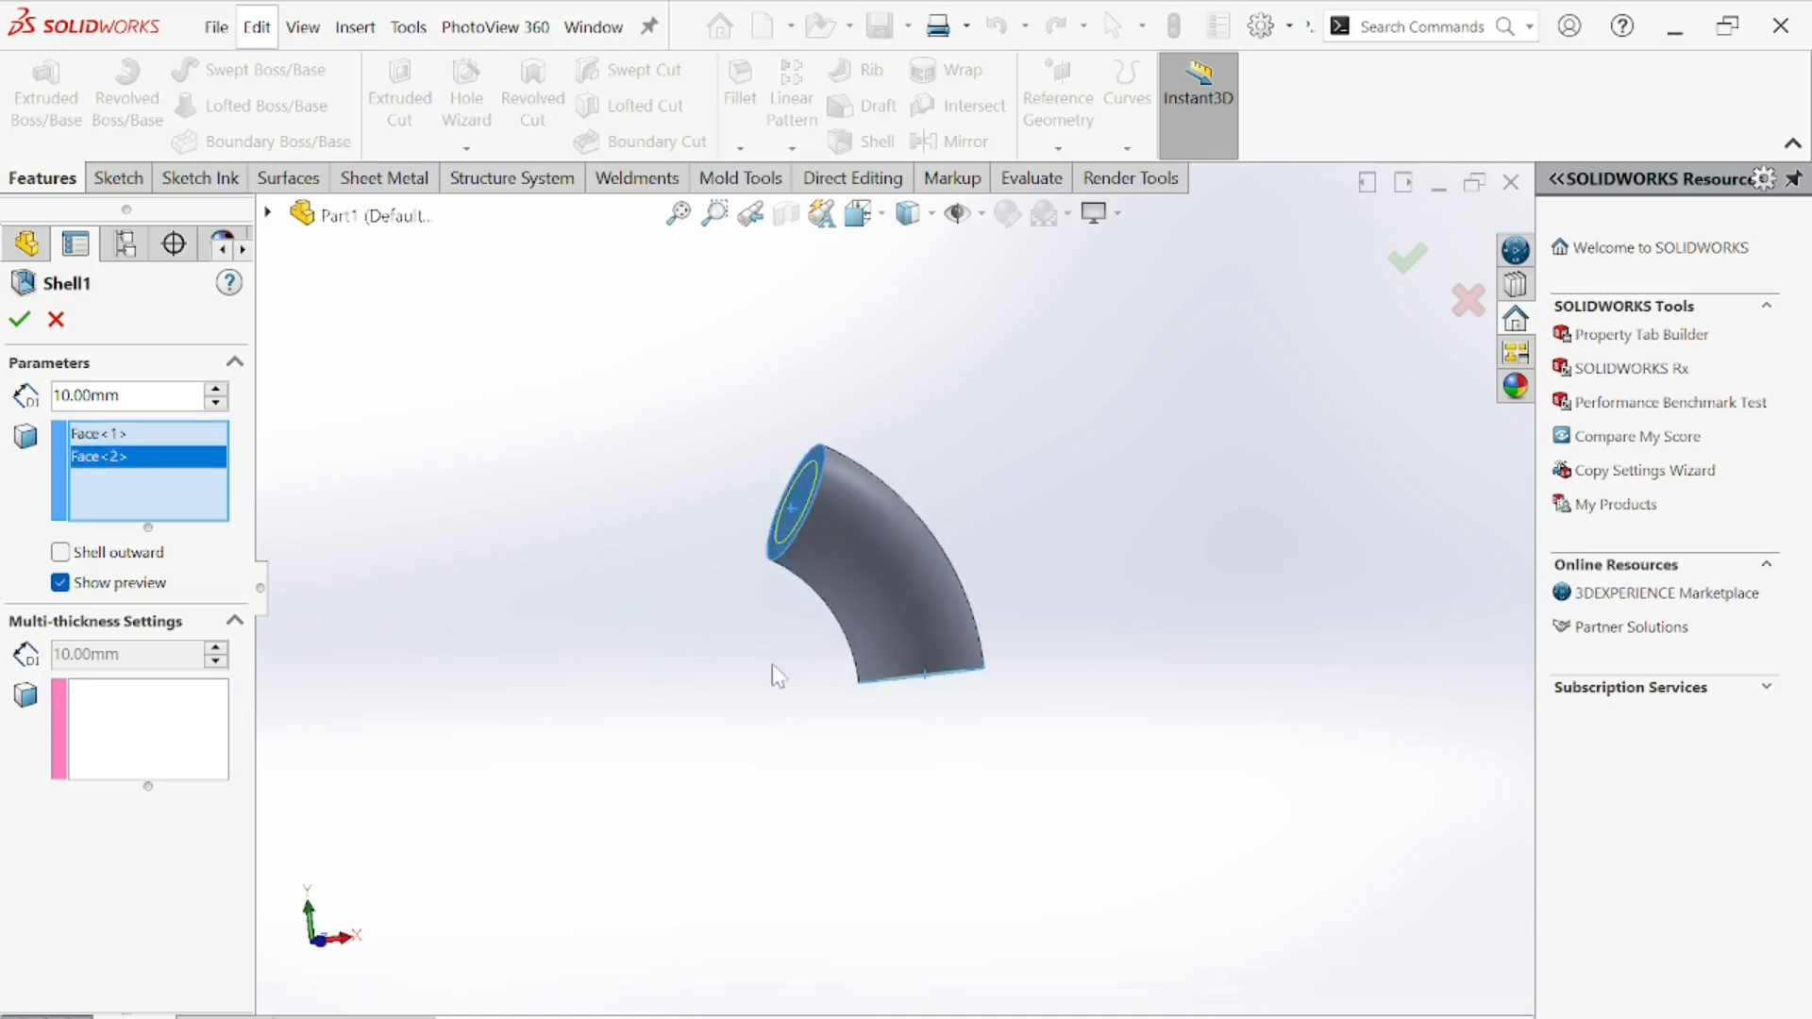
scroll(868, 664, down, 2)
scroll(796, 517, up, 2)
middle_drag(794, 515, 833, 575)
scroll(851, 506, down, 4)
middle_drag(904, 876, 1014, 660)
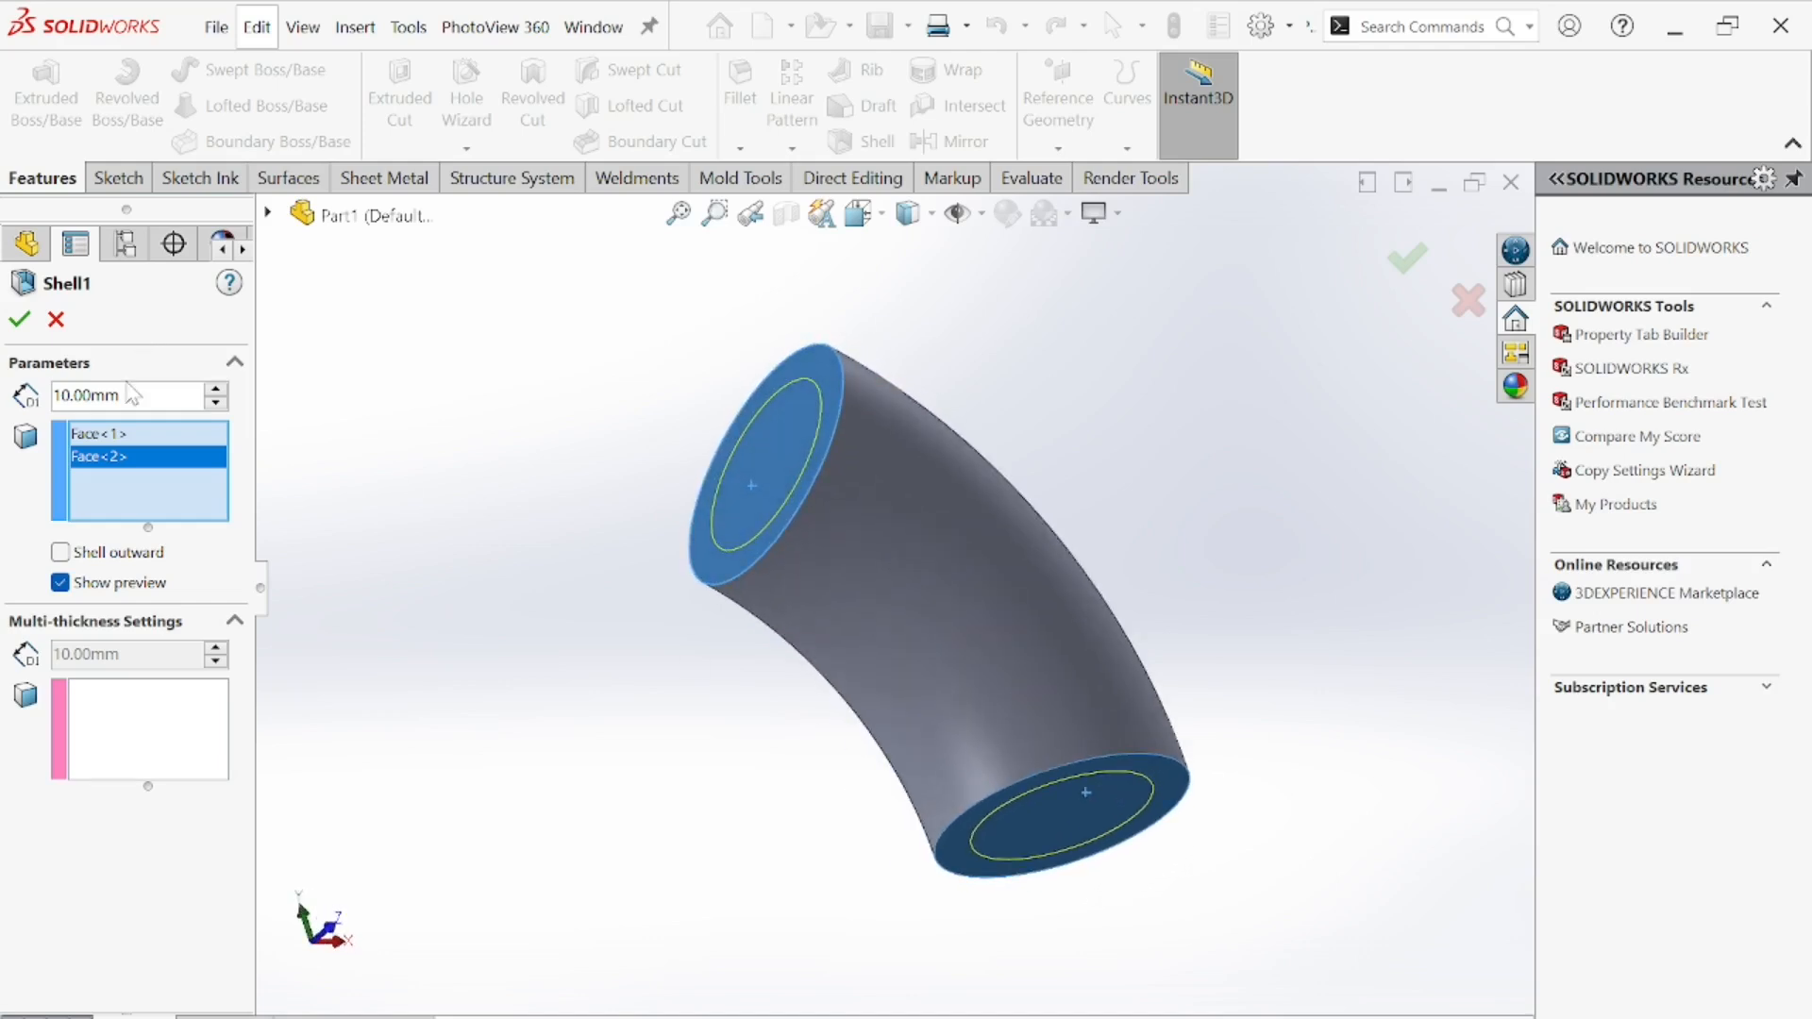
- Set the shell thickness to 5 mm, check the wall thickness against the enlarged blueprint PDF, and apply the shell in SOLIDWORKS
double_click(134, 397)
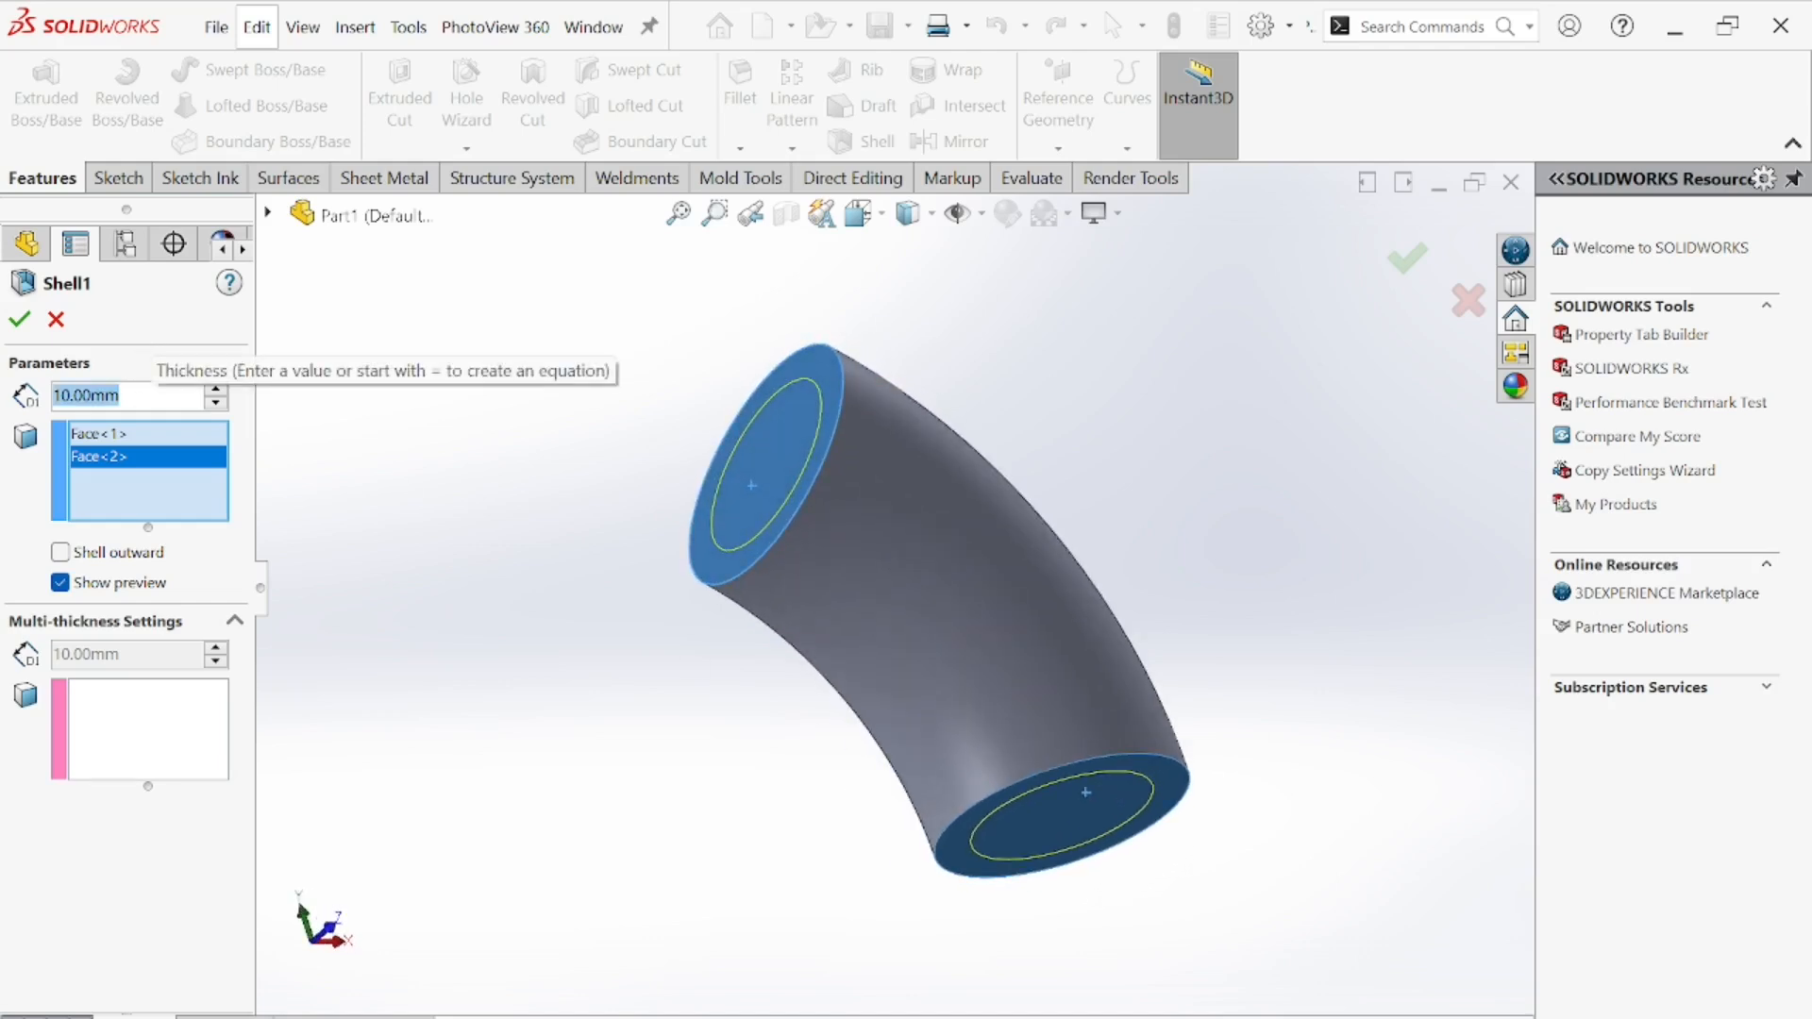
text(5)
key(Return)
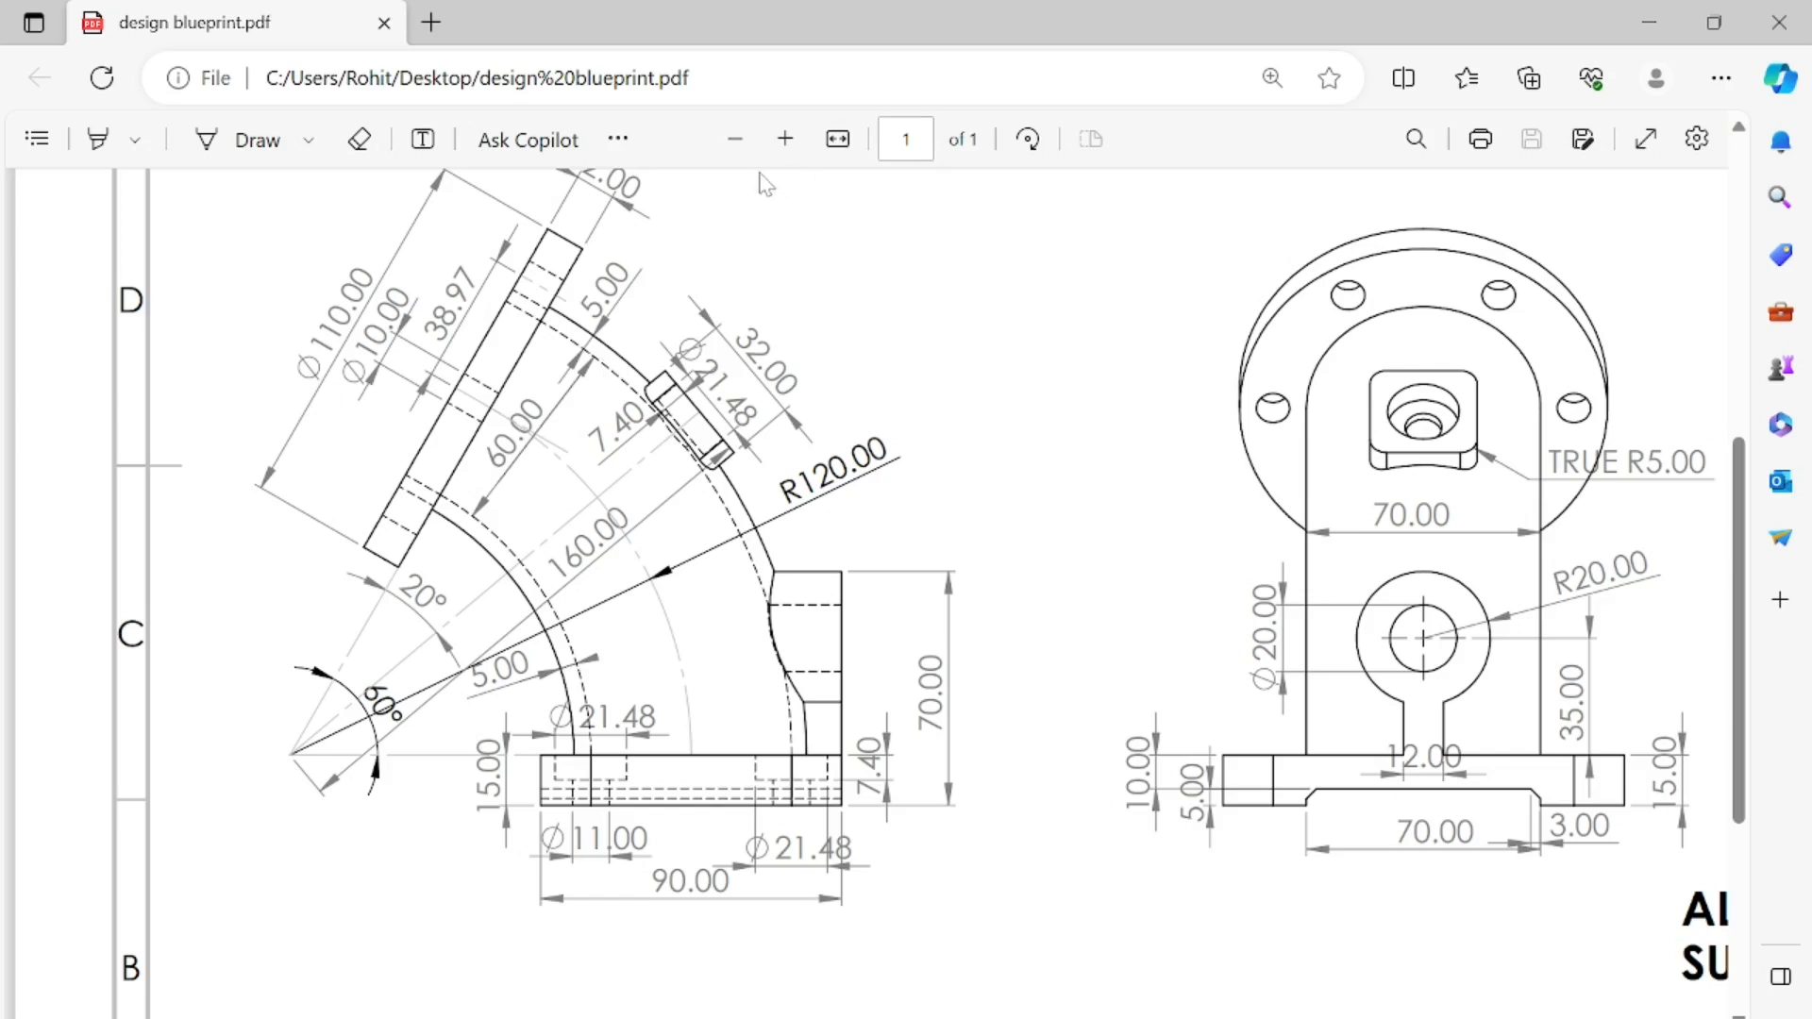
click(784, 139)
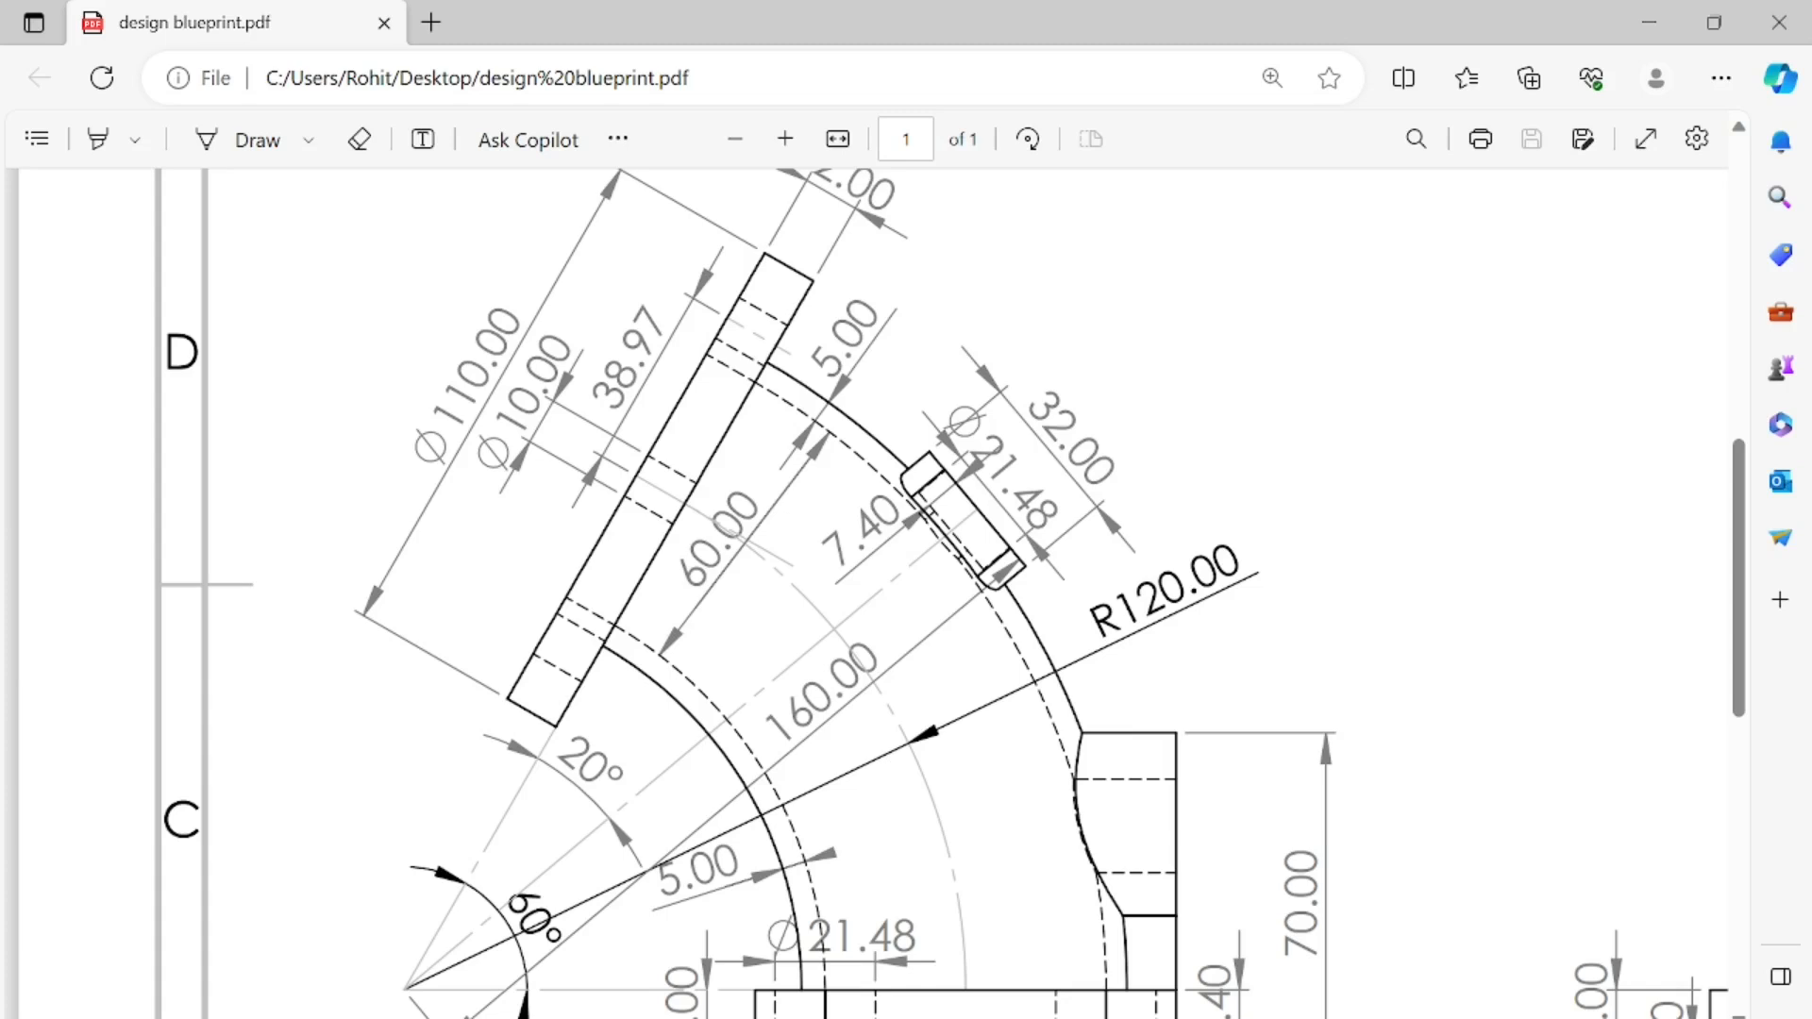
key(alt+Tab)
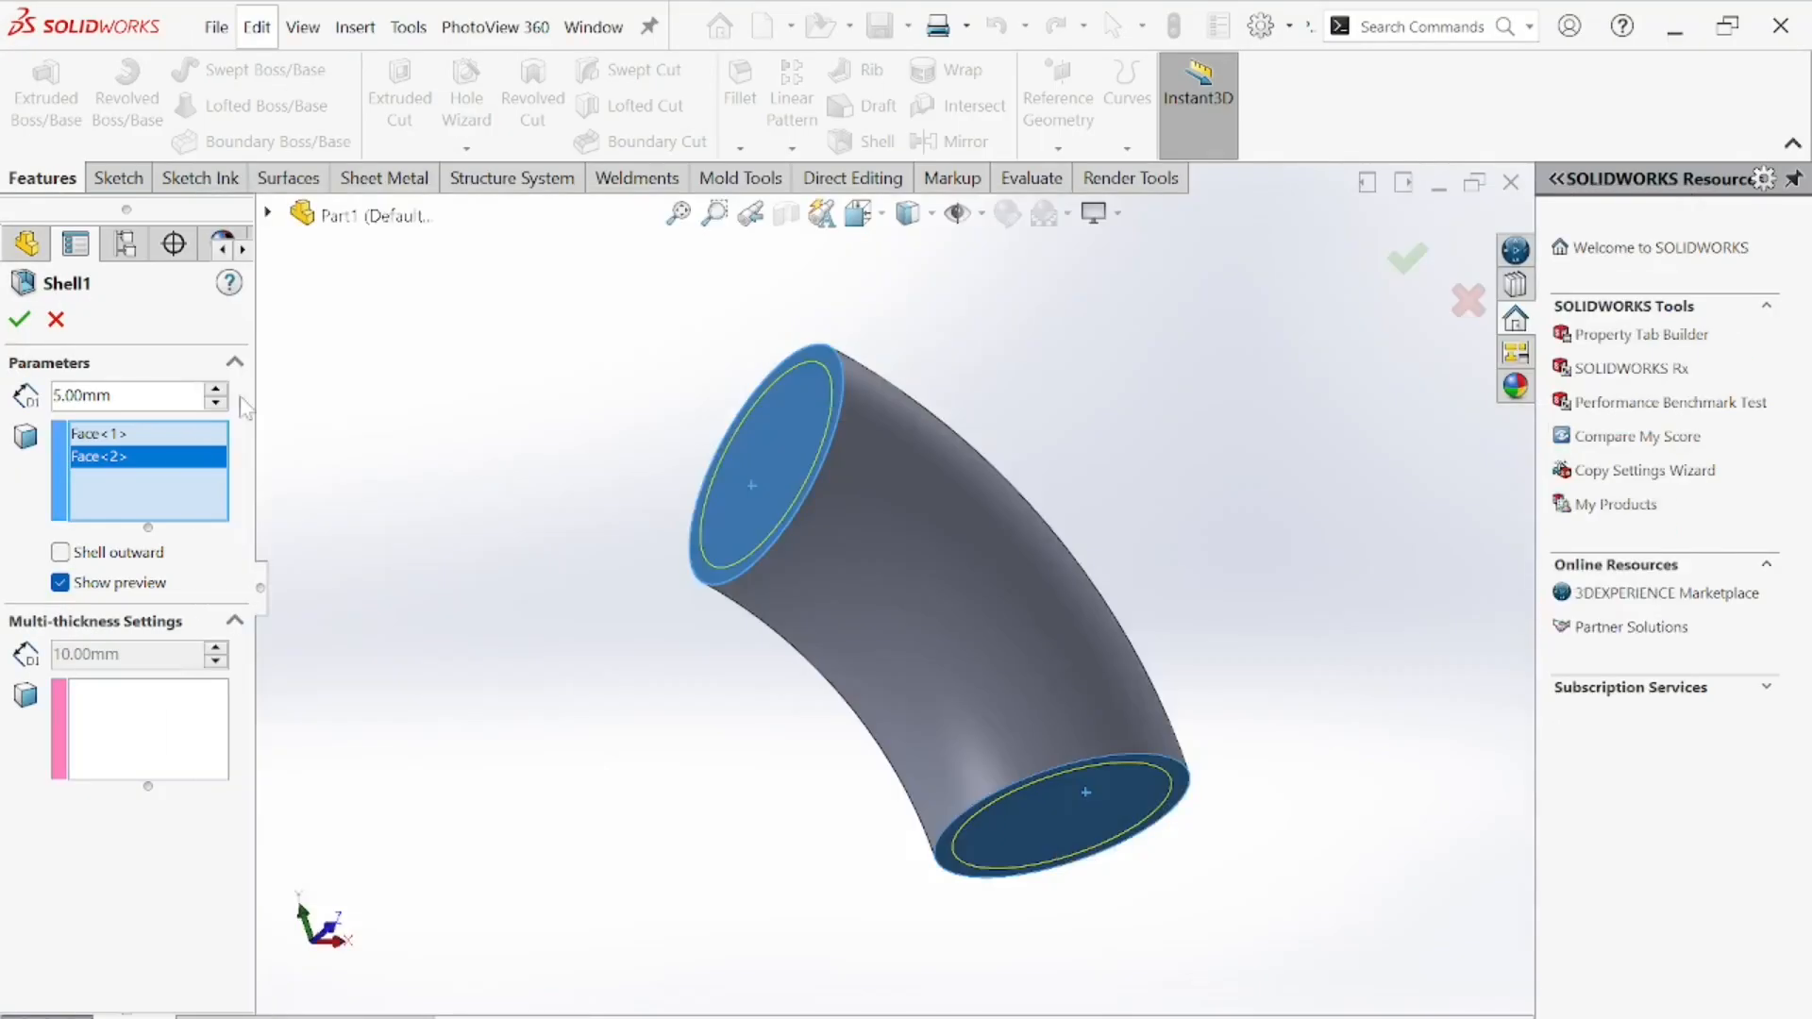
middle_drag(500, 532, 831, 529)
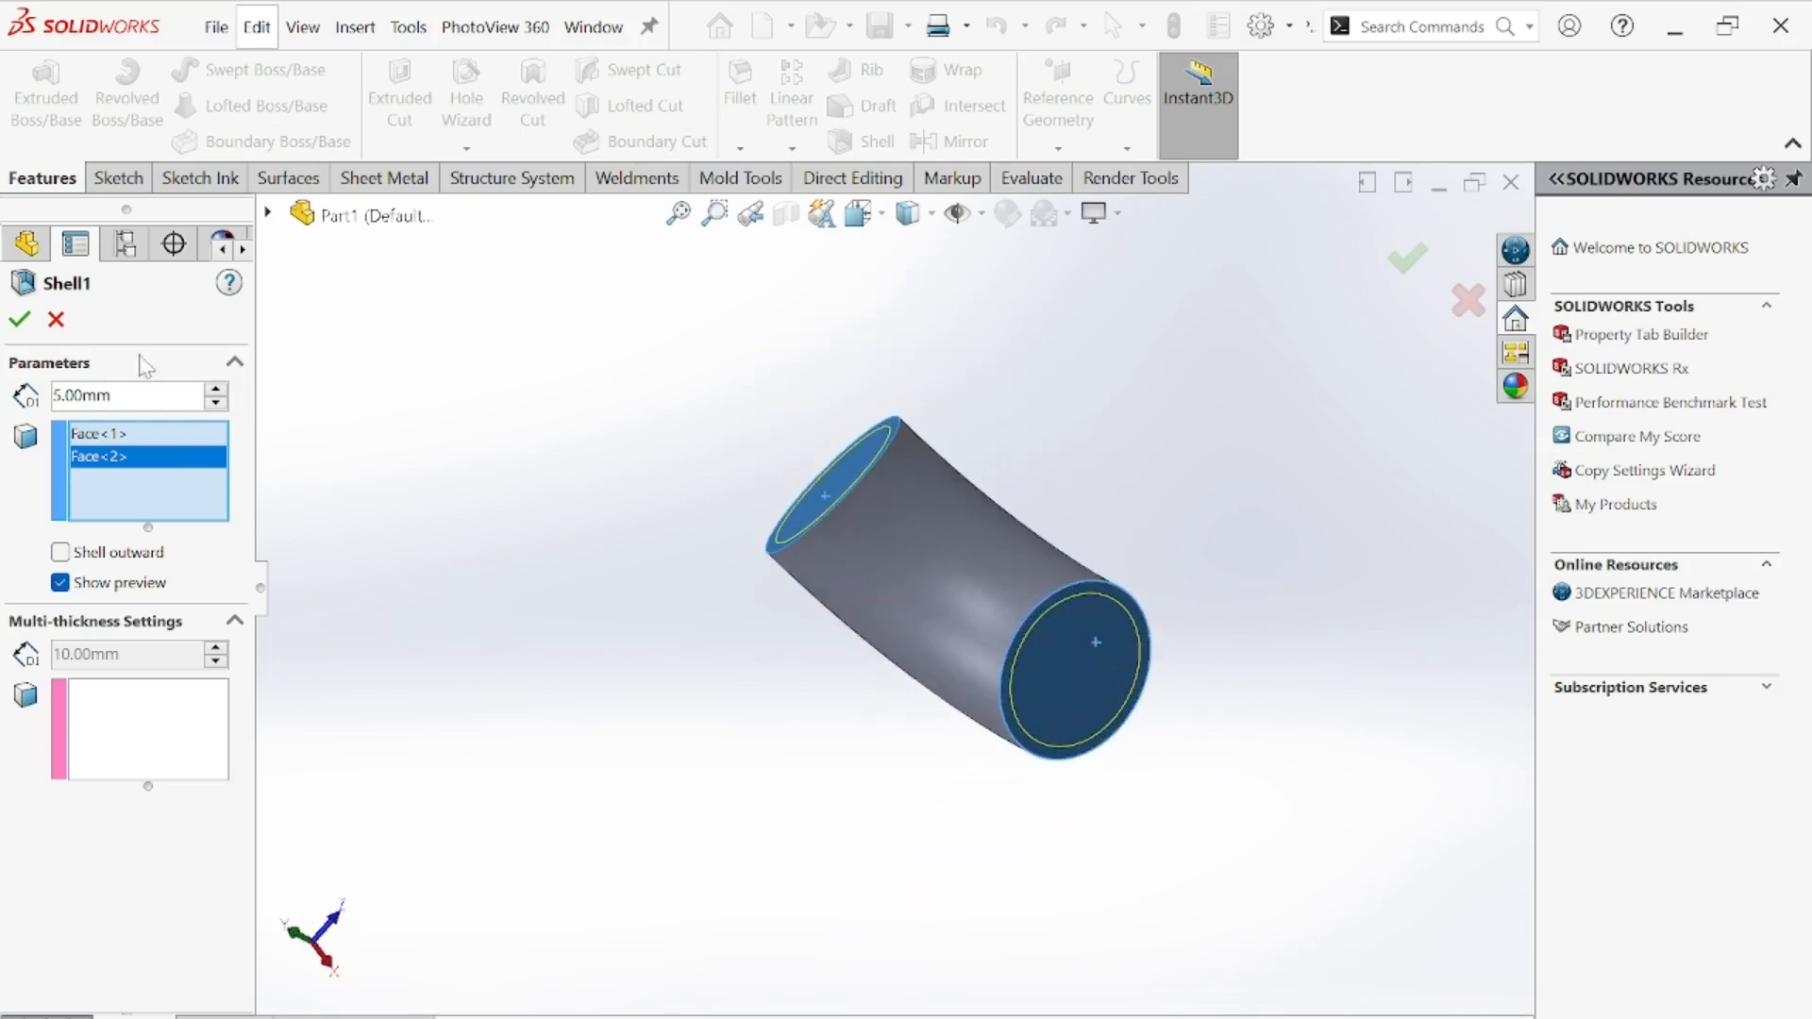
click(20, 319)
middle_drag(579, 472, 859, 556)
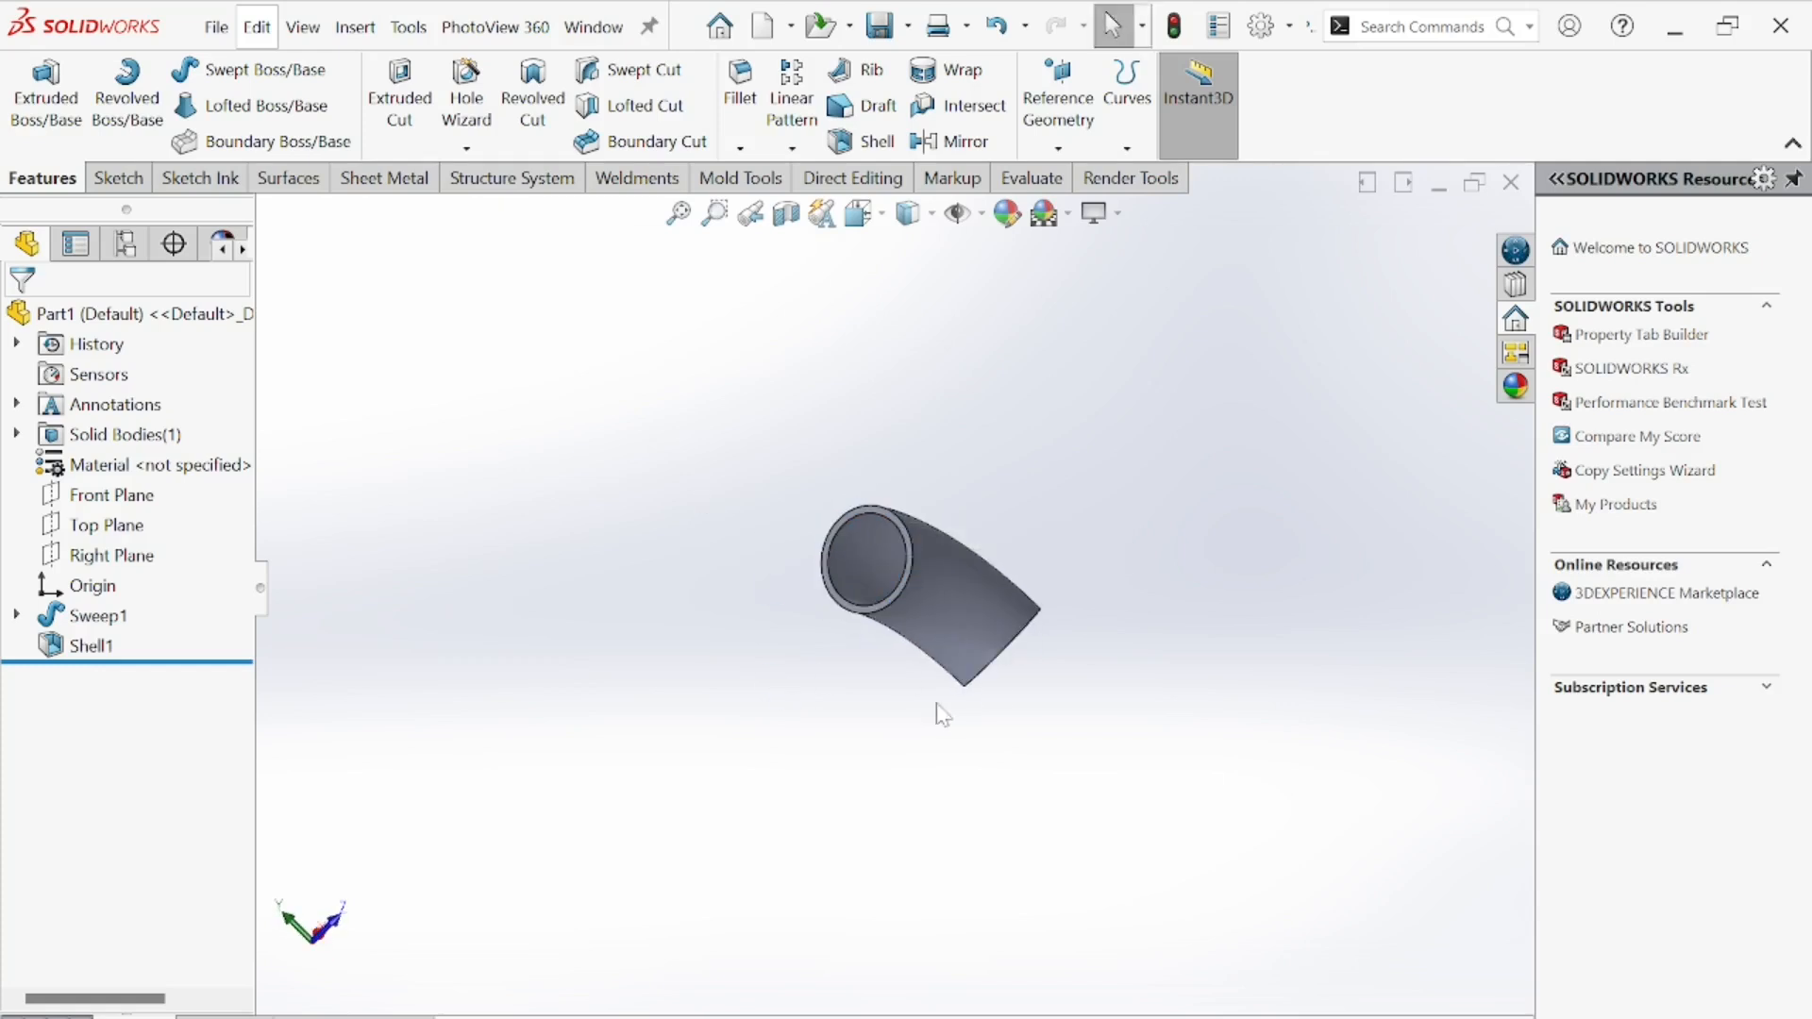
- Open a sketch on the ring face at the elbow's inclined end and convert its inner circular edge into a sketch circle
middle_drag(936, 704, 728, 367)
scroll(859, 546, down, 5)
scroll(860, 545, up, 4)
middle_drag(883, 728, 853, 752)
scroll(920, 628, down, 3)
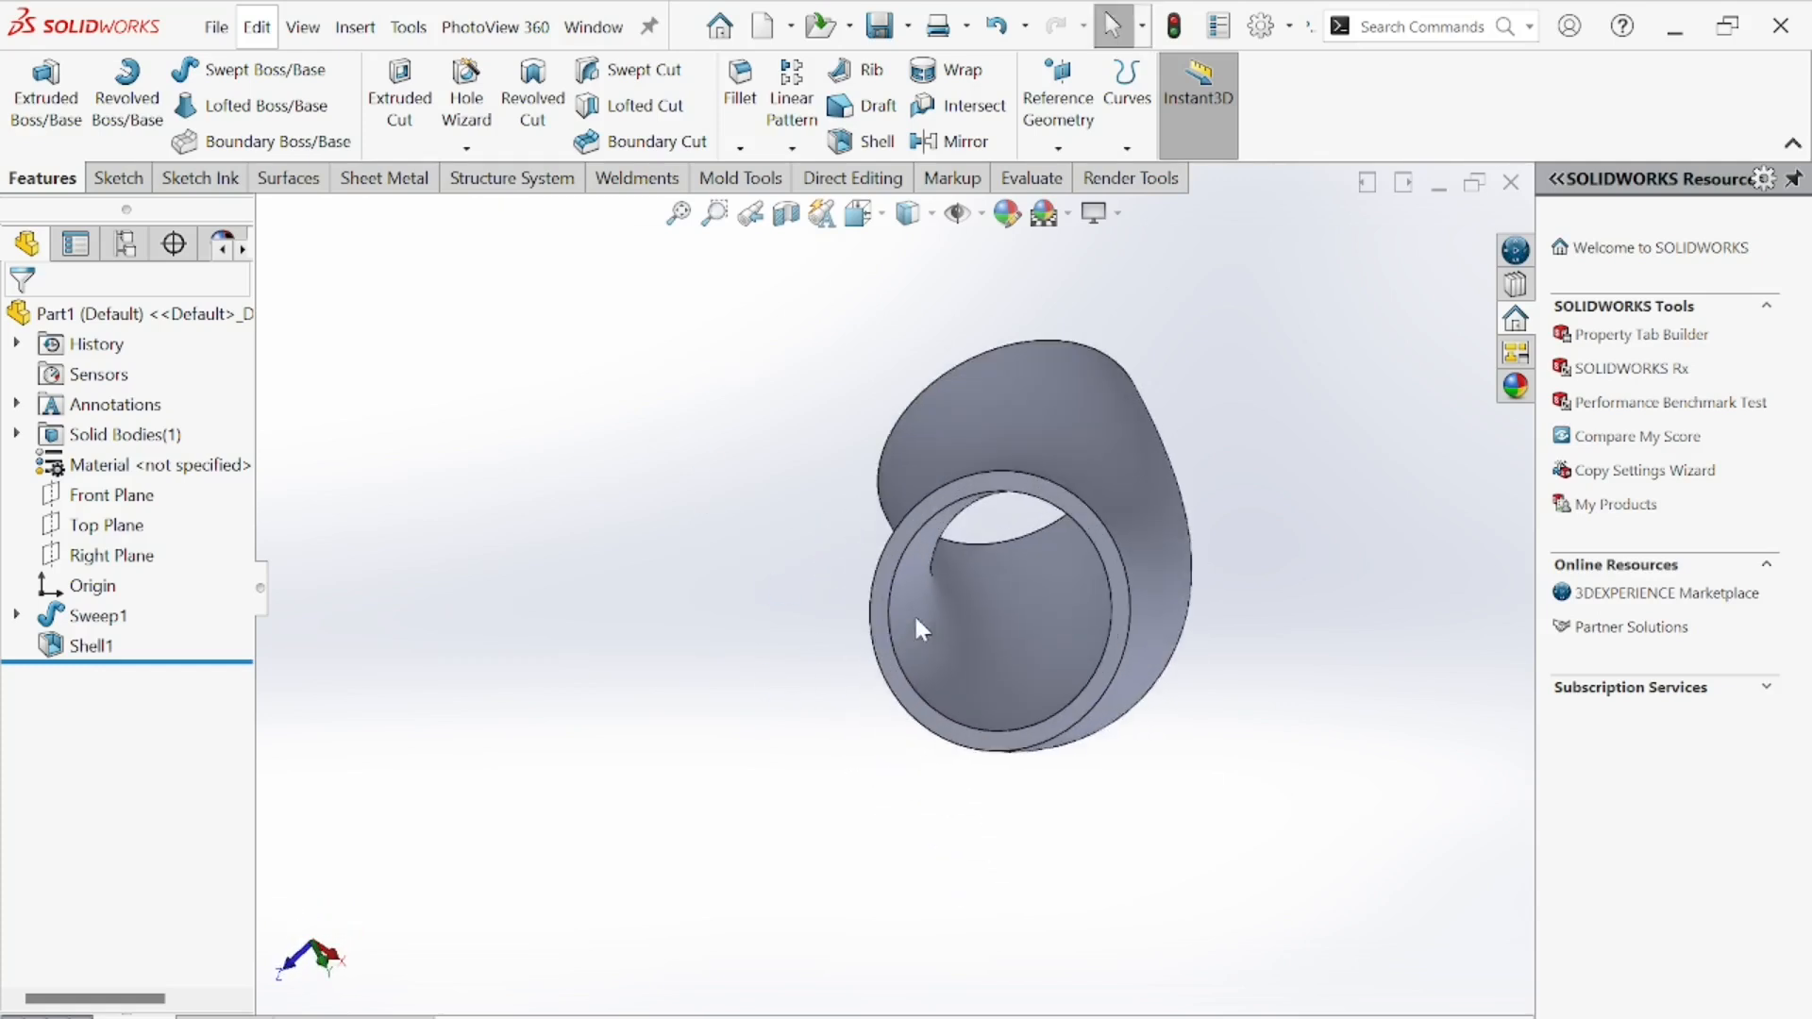
click(886, 554)
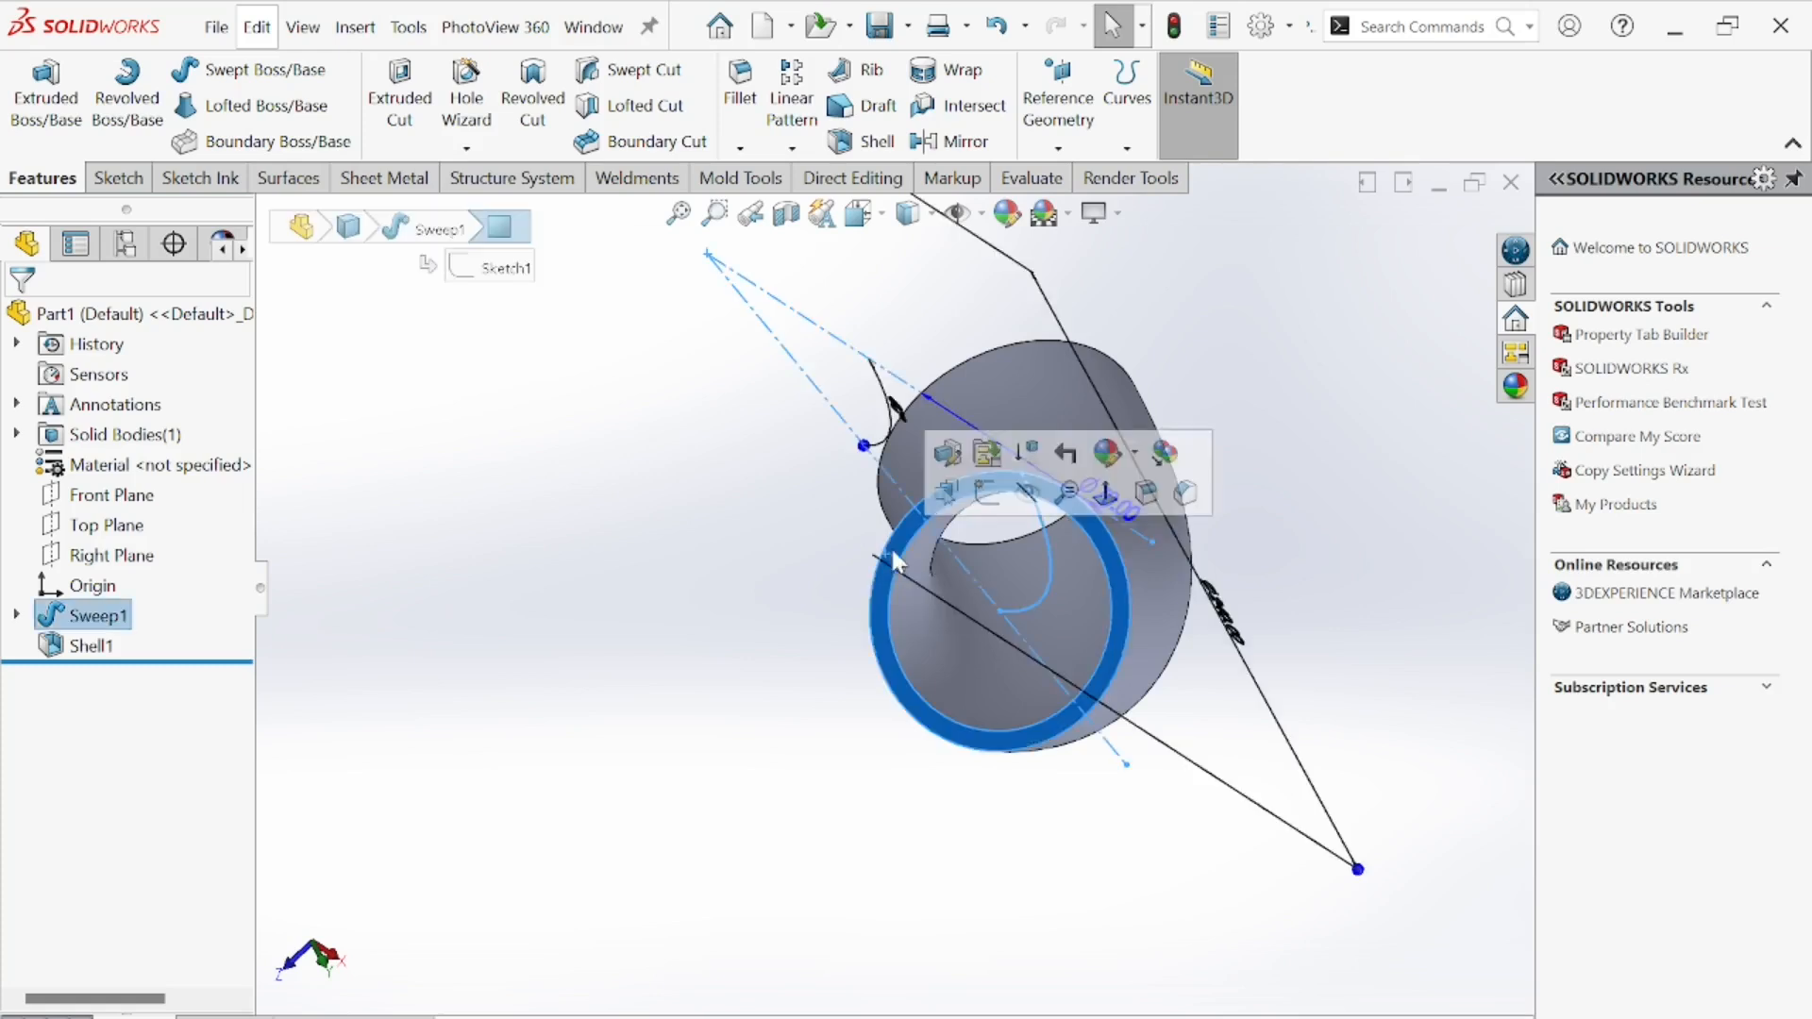
click(987, 493)
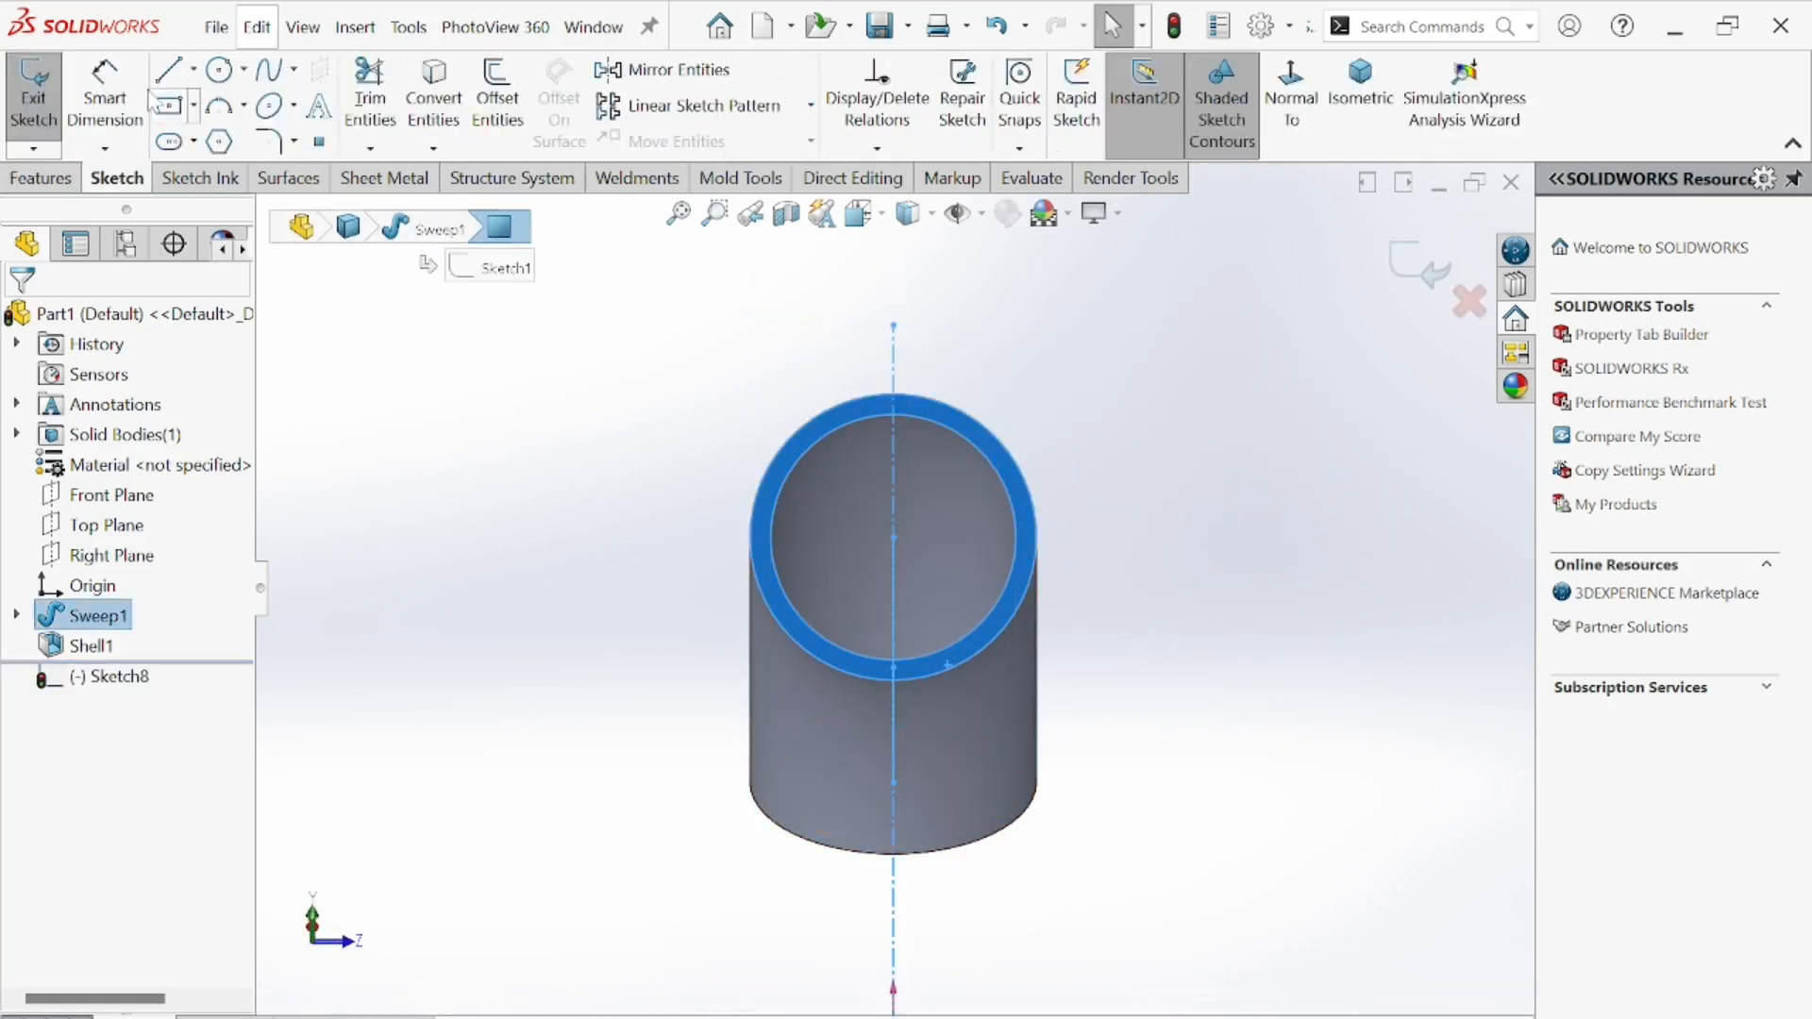
click(855, 425)
click(433, 94)
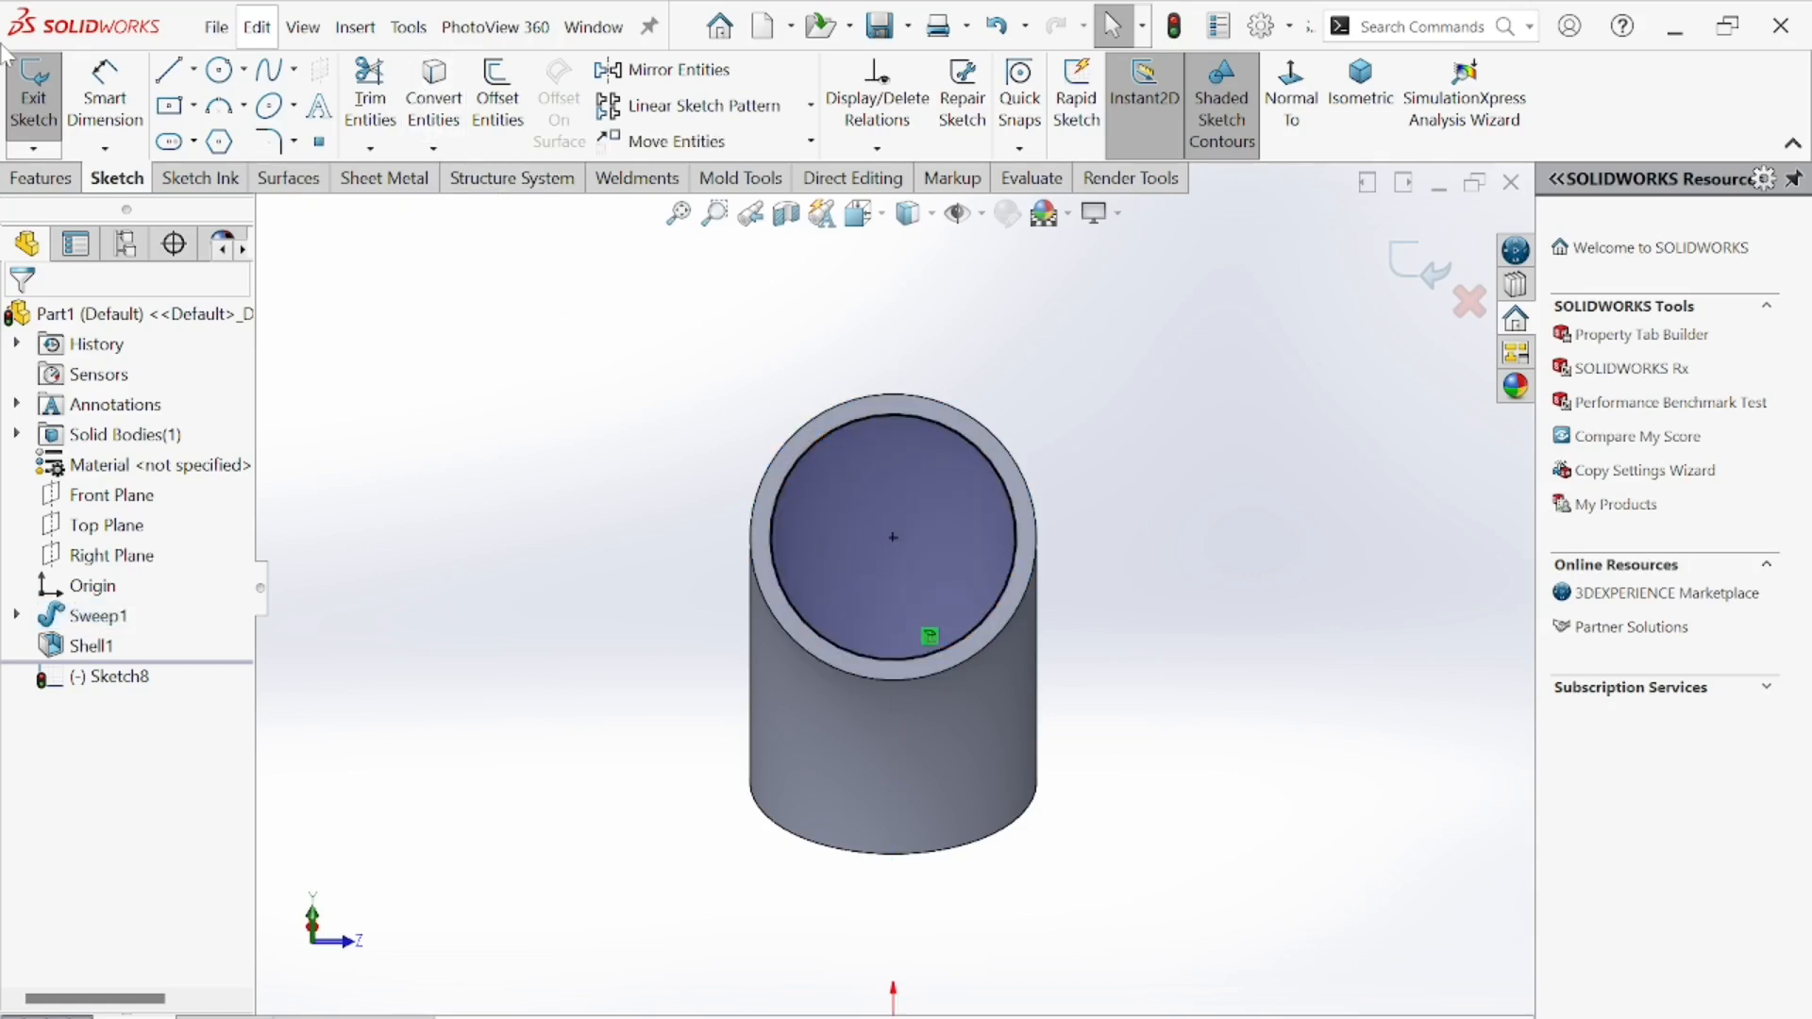
- Sketch a circle of about 60 mm radius concentric with the converted inner circle on the inclined pipe end
click(219, 76)
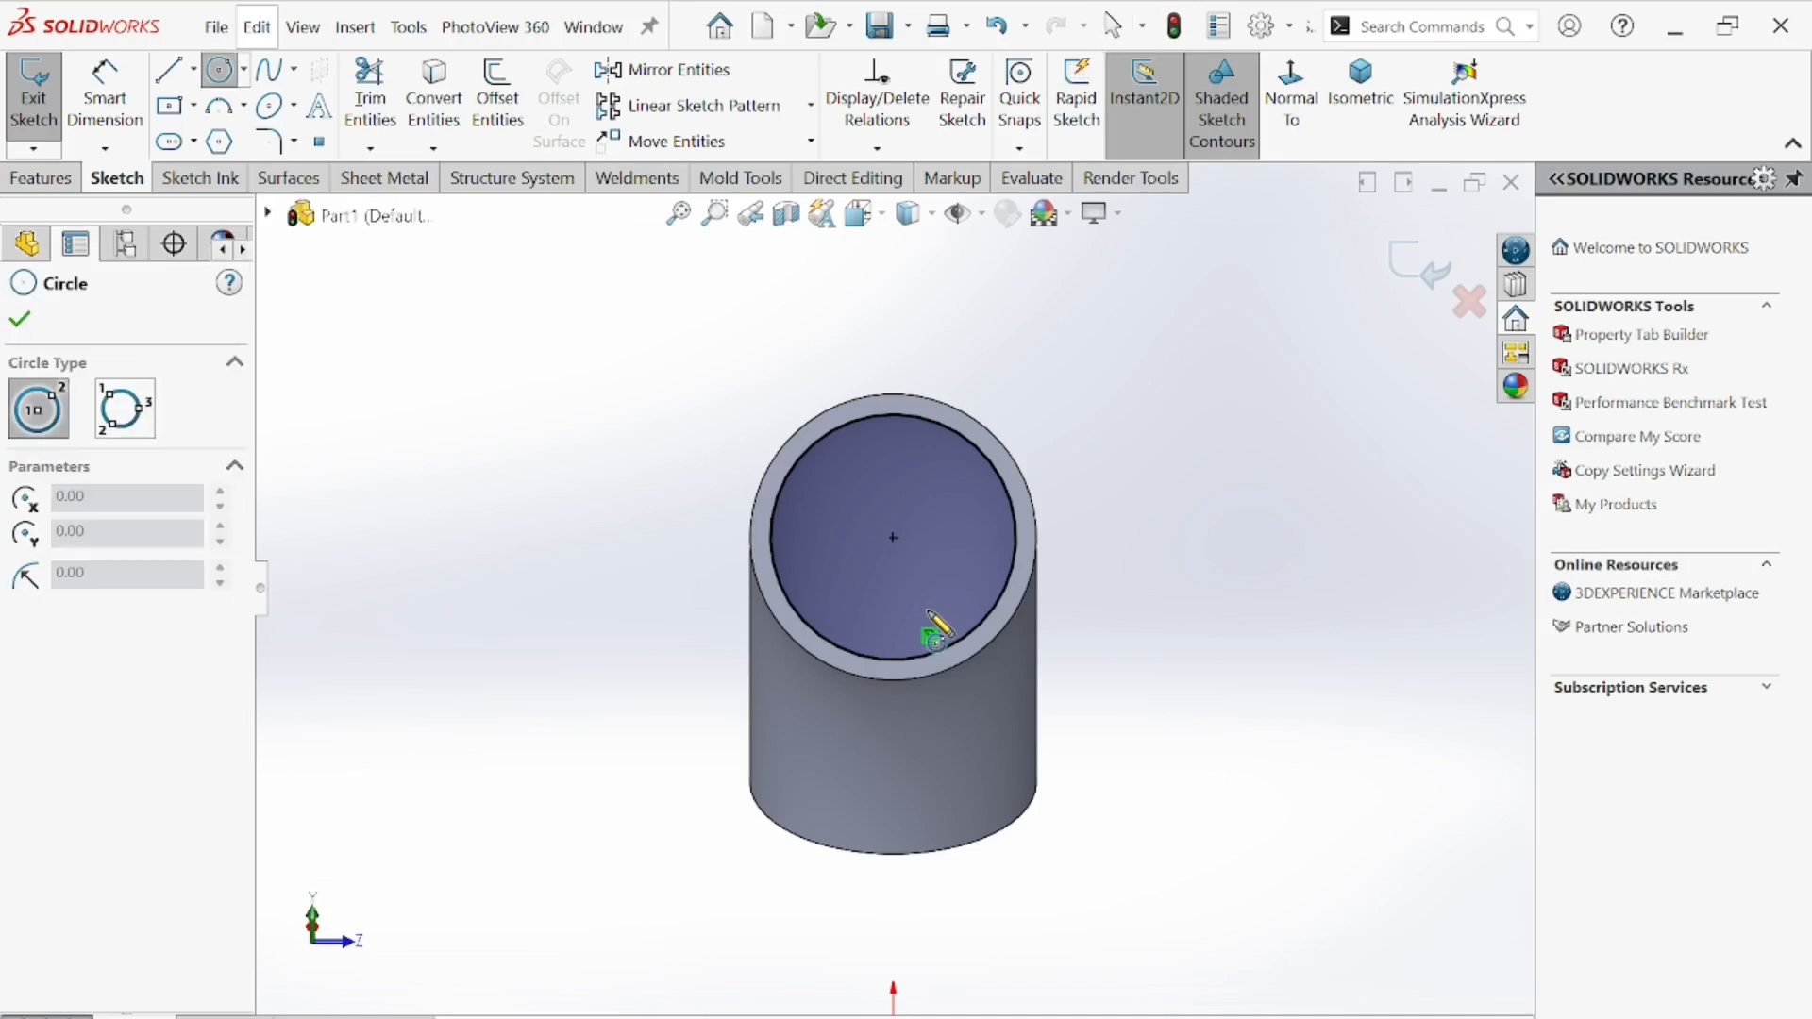
click(893, 537)
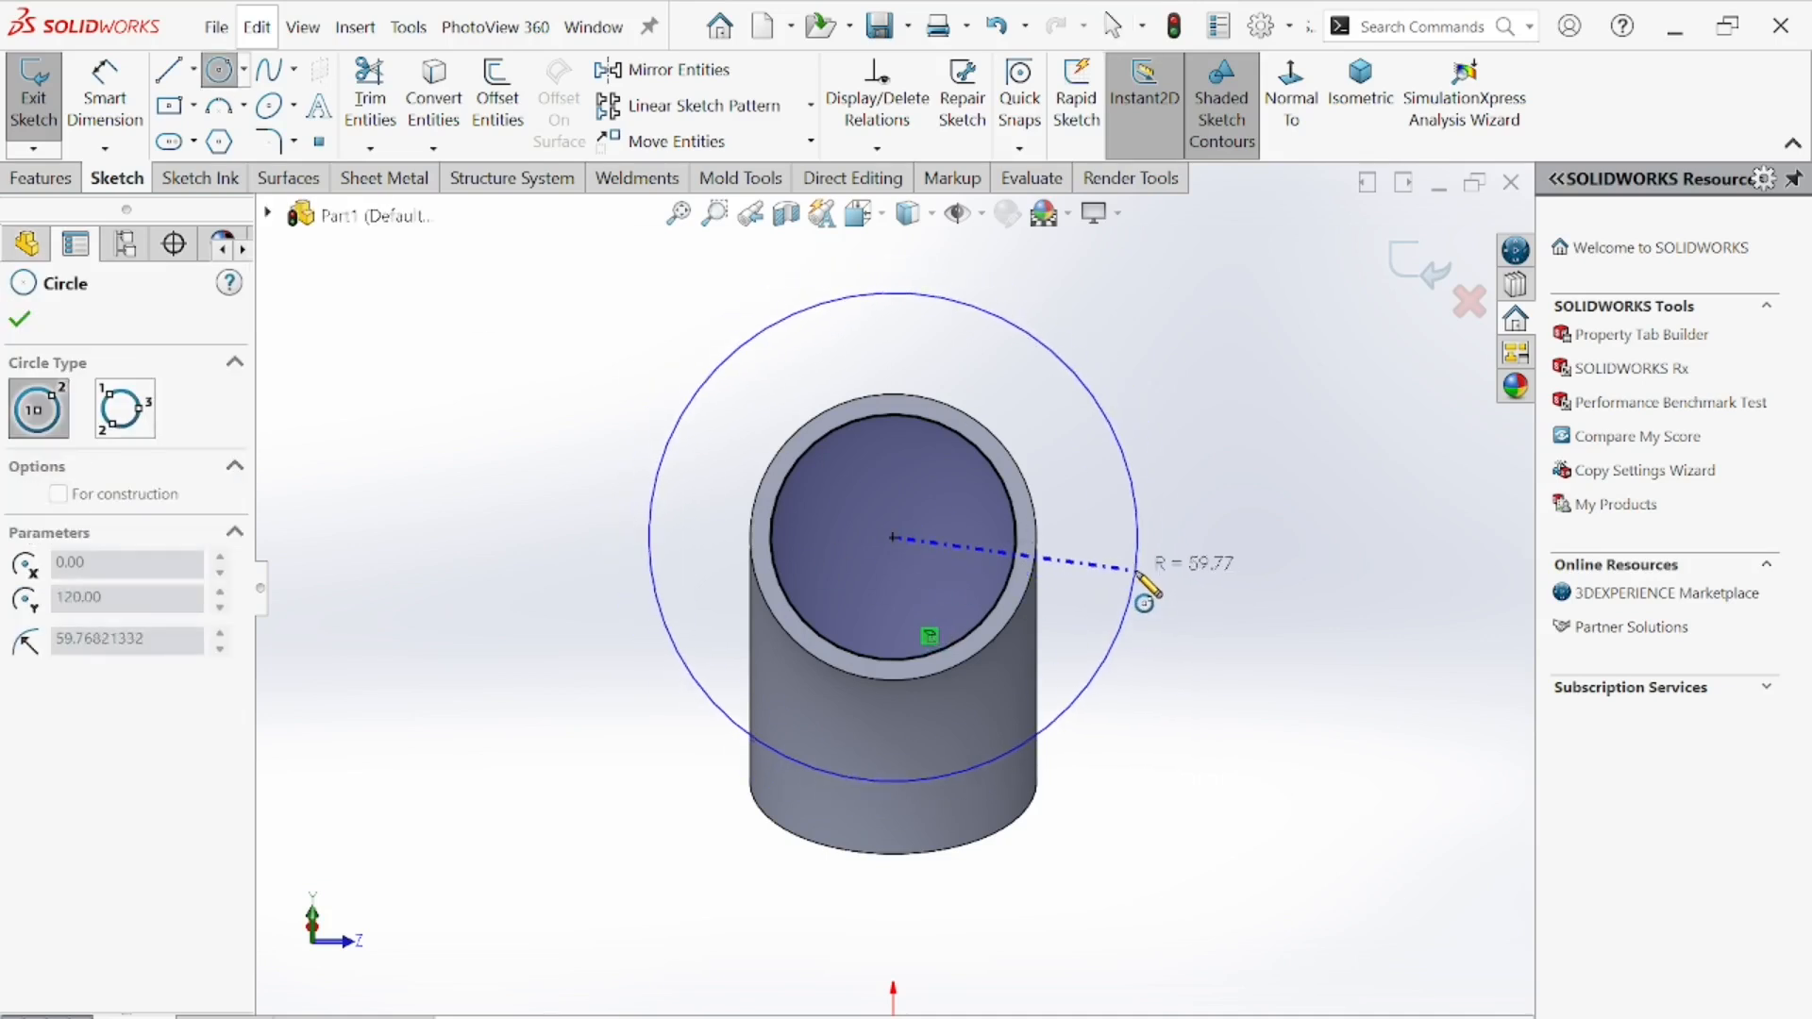
click(1133, 585)
- Dimension the outer circle's diameter, check the flange diameter in the blueprint PDF, and set it to 110 mm in SOLIDWORKS
click(104, 94)
click(649, 529)
click(501, 529)
click(1271, 934)
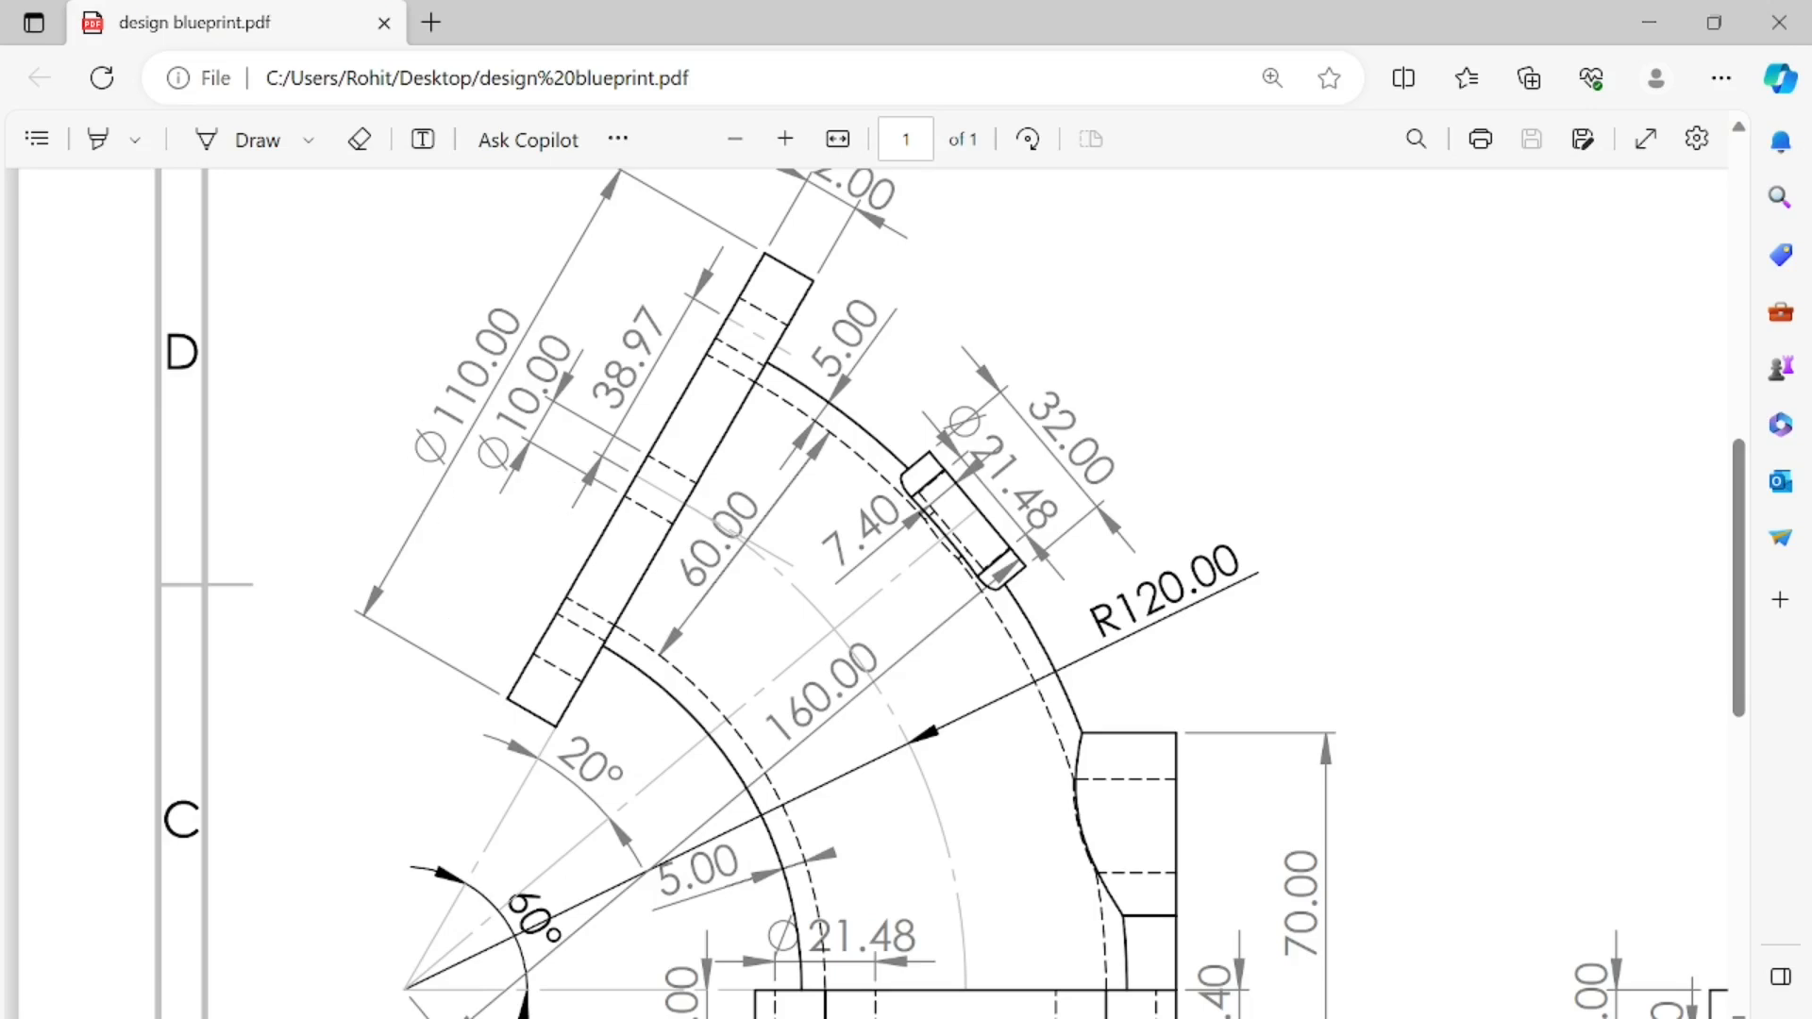
key(alt+Tab)
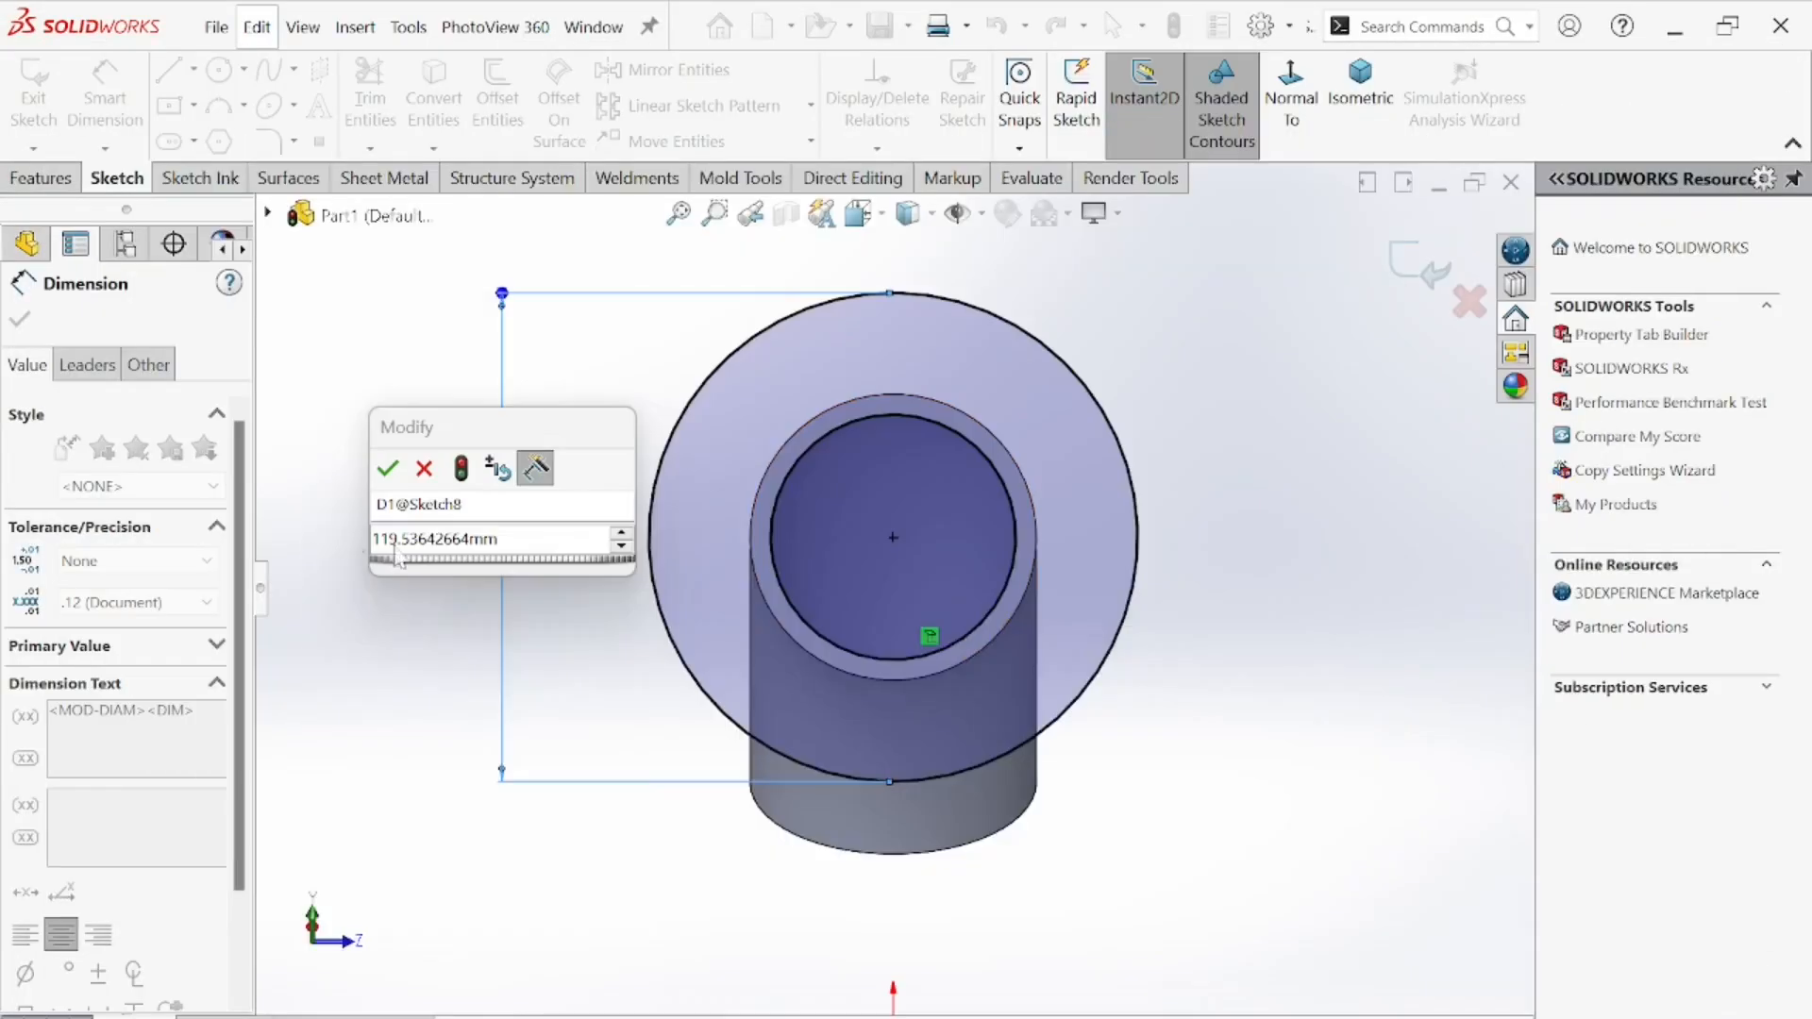
click(506, 546)
text(110)
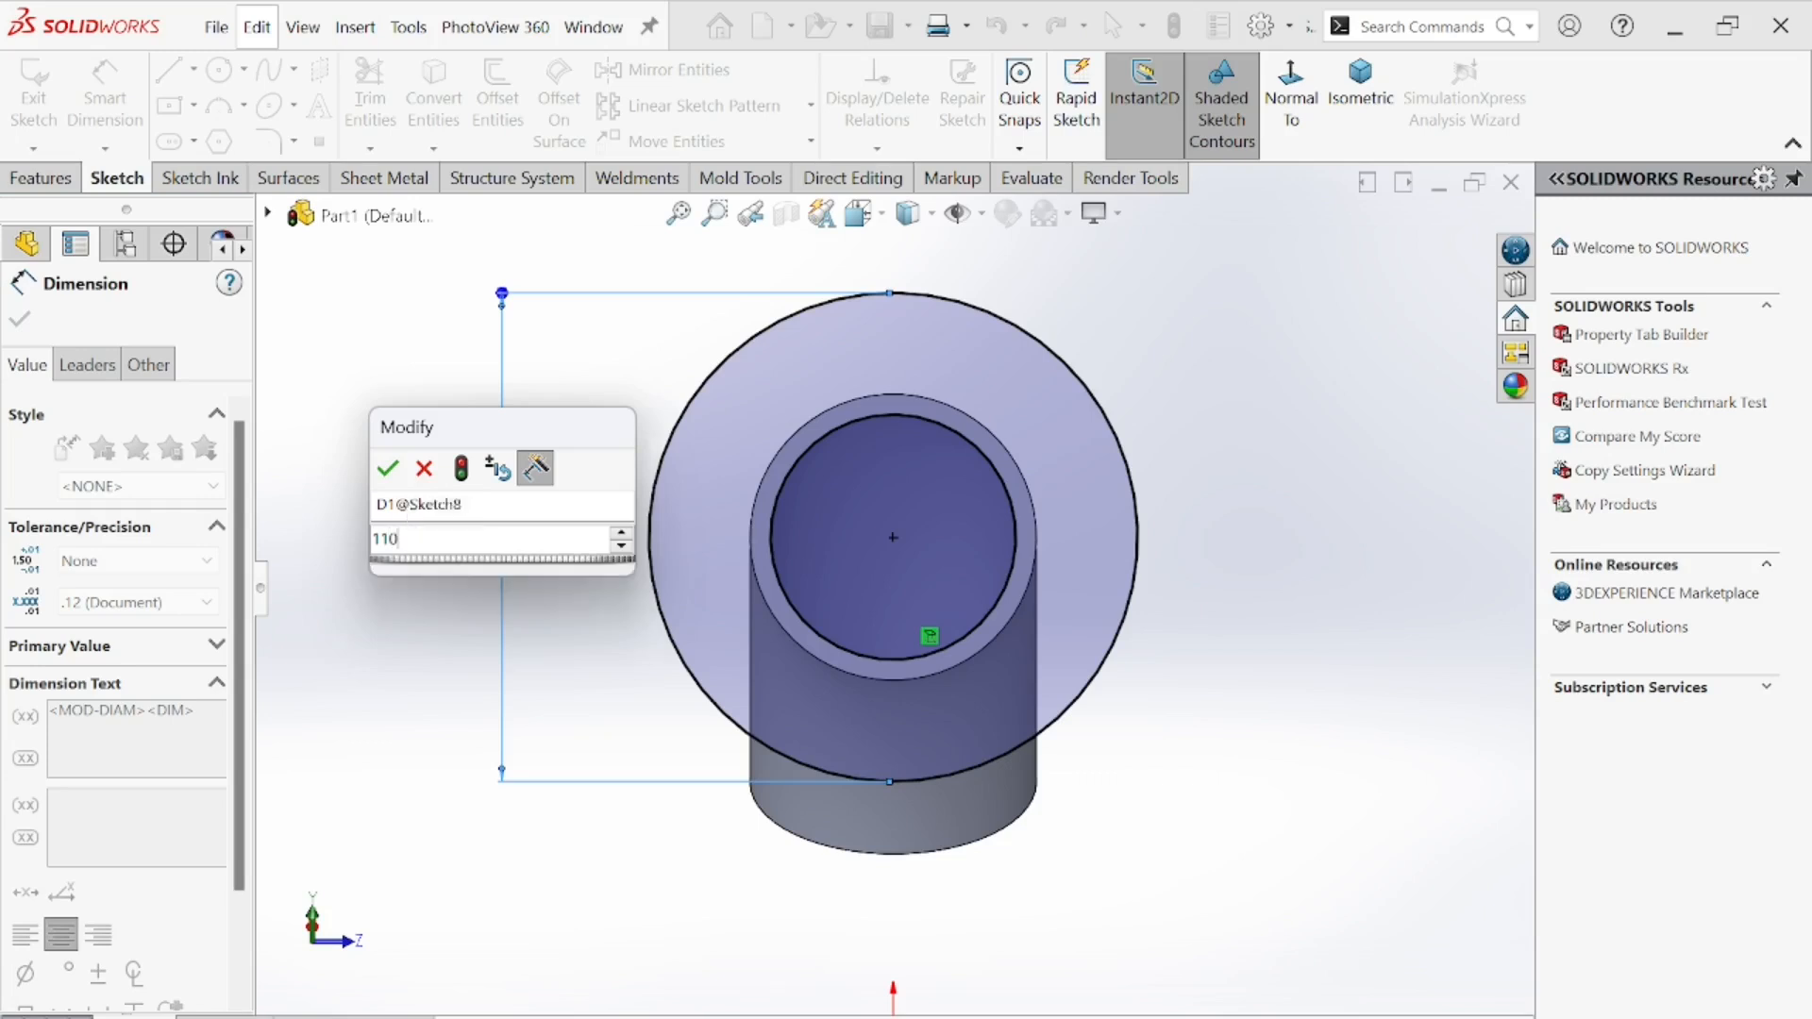
key(Return)
key(Escape)
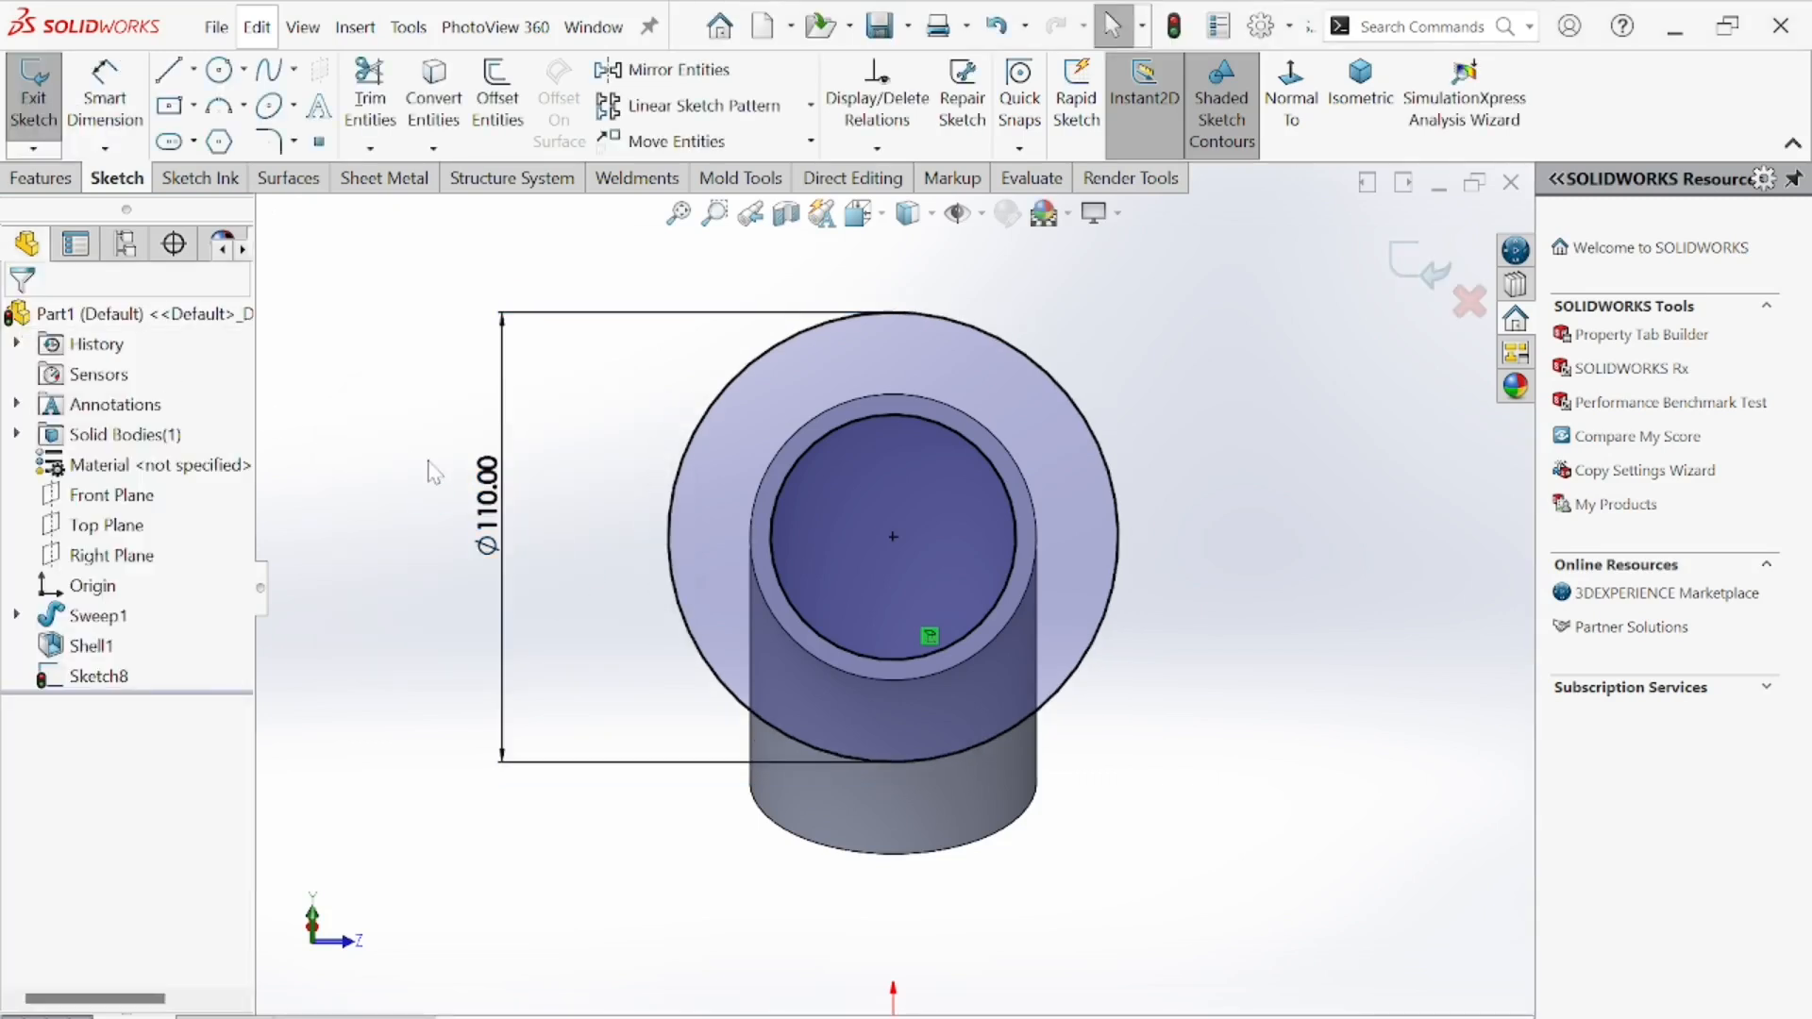
- Extrude the flange ring outward 12 mm as a boss in SOLIDWORKS, checking its thickness in the blueprint PDF
click(41, 177)
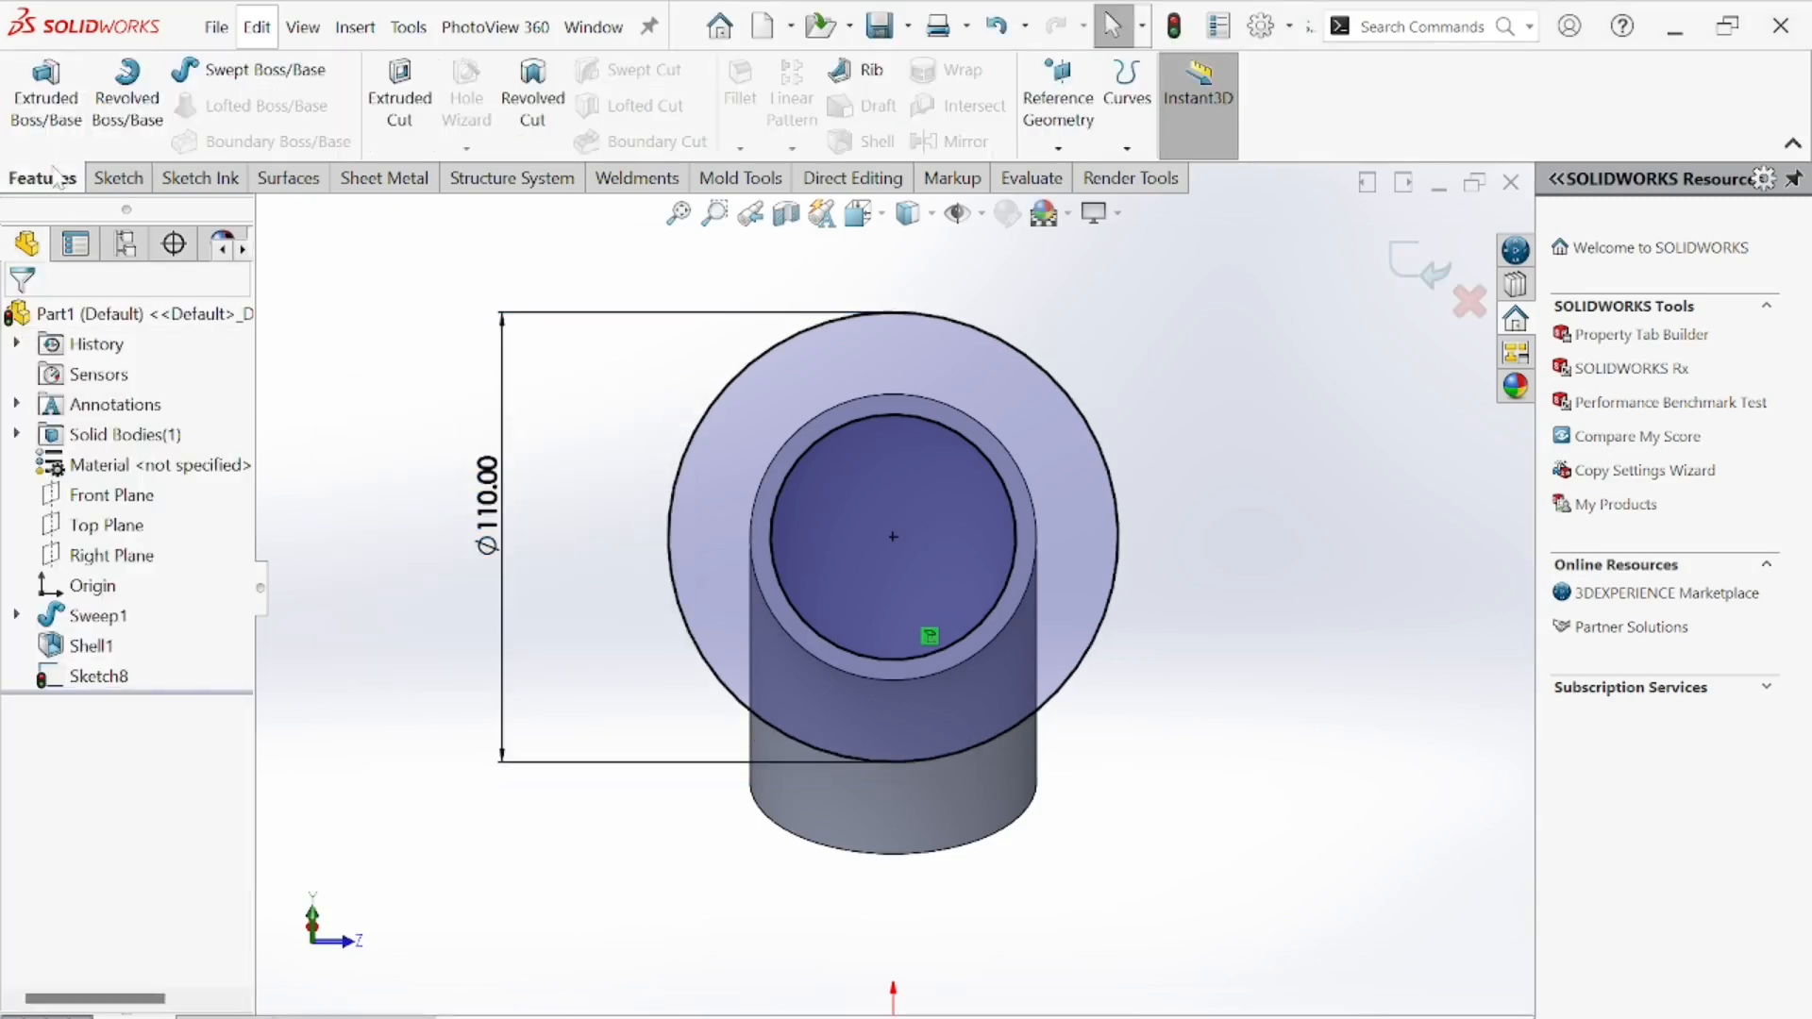
click(46, 94)
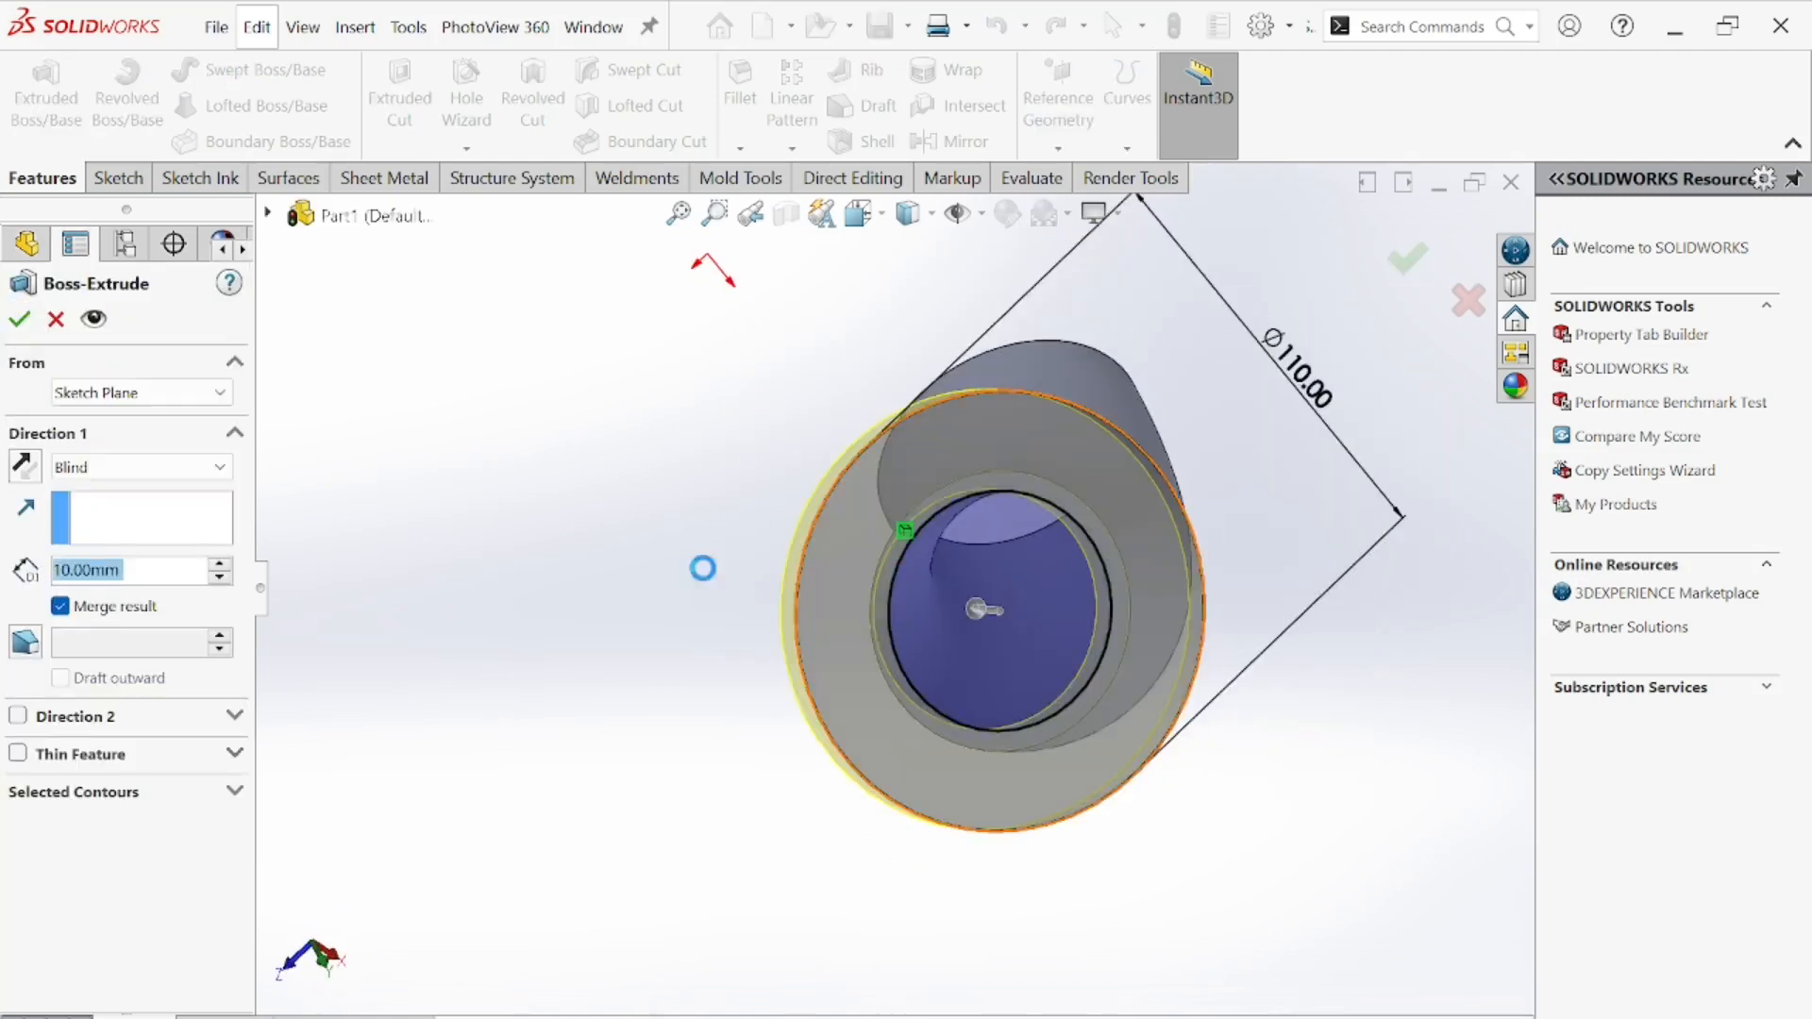
middle_drag(558, 446, 690, 515)
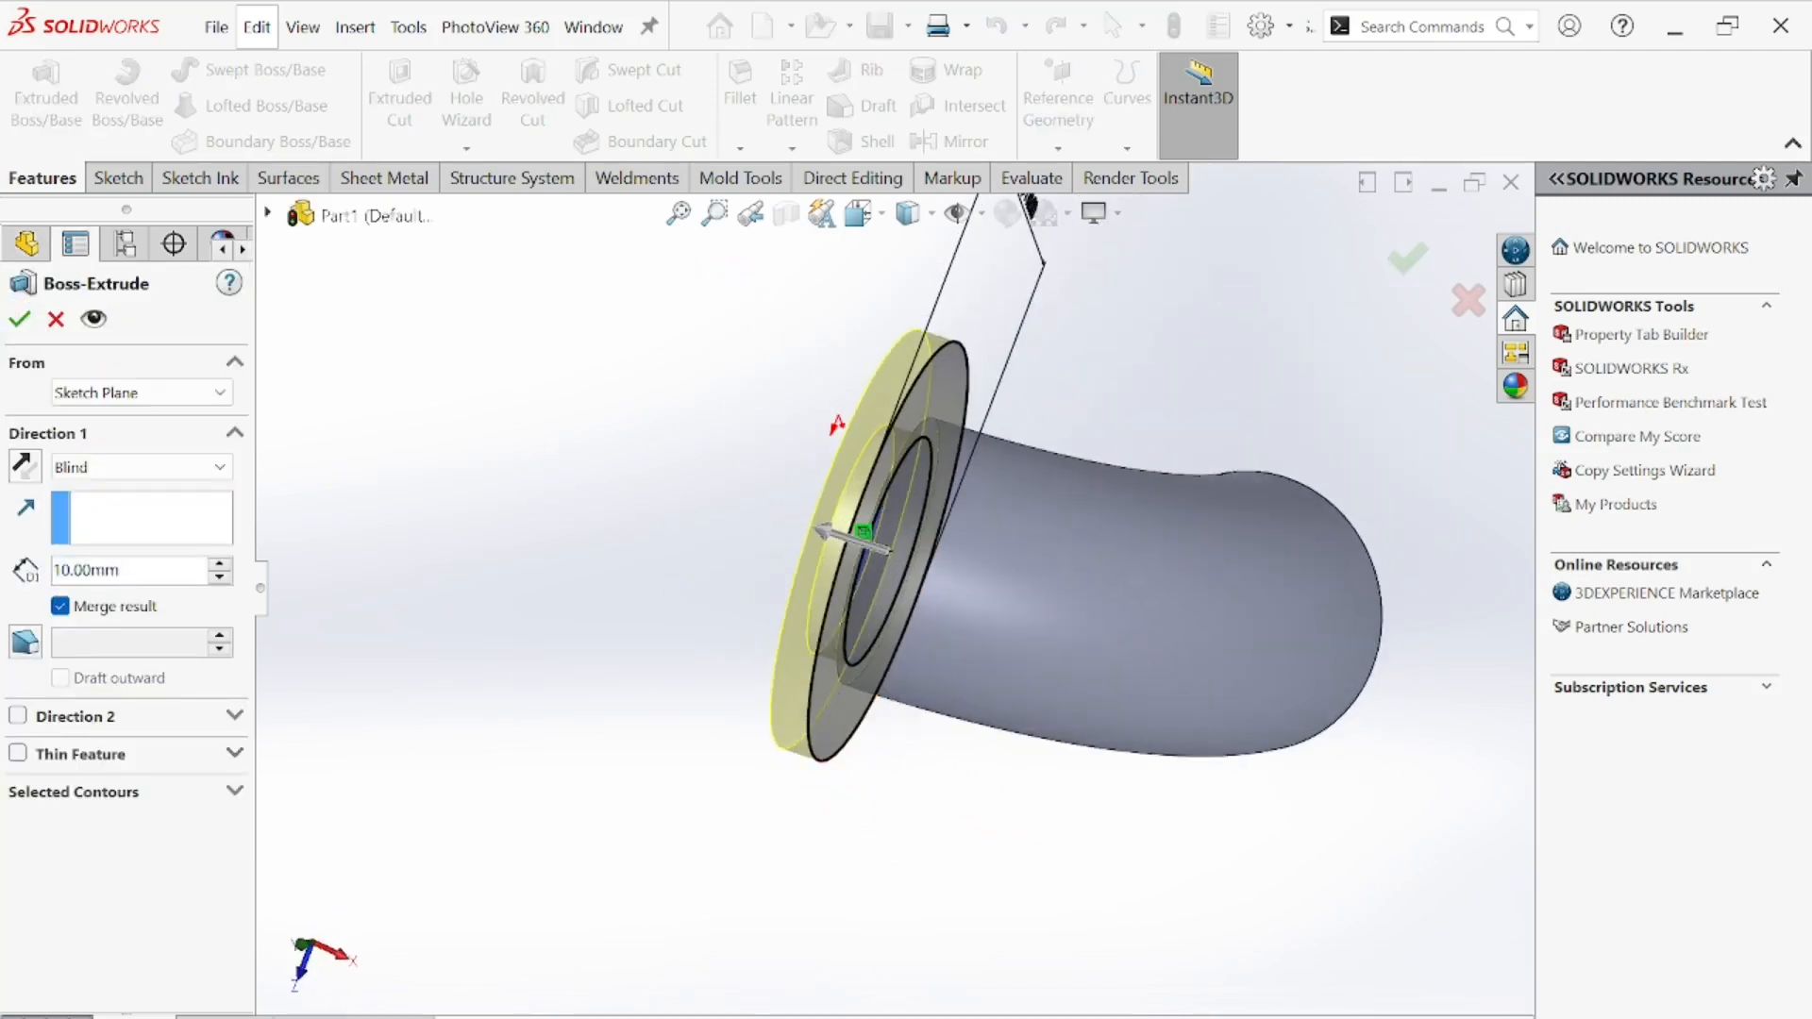
middle_drag(890, 730, 961, 604)
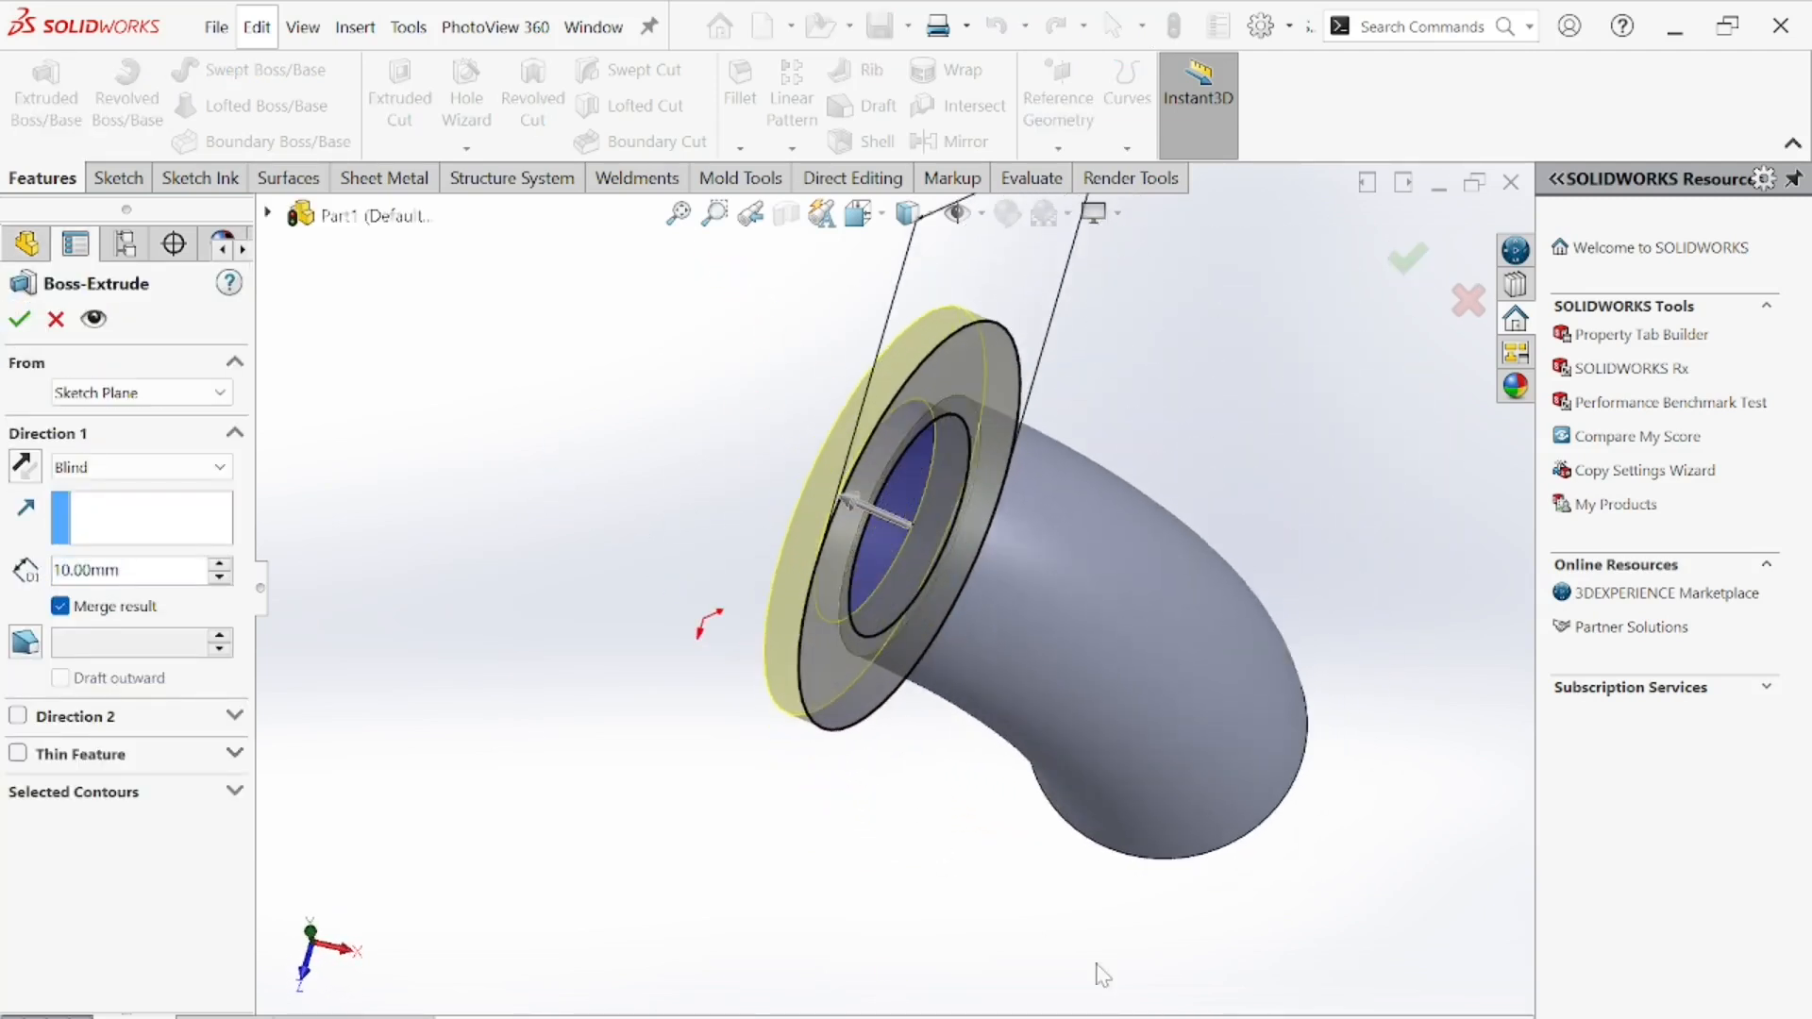
key(alt+Tab)
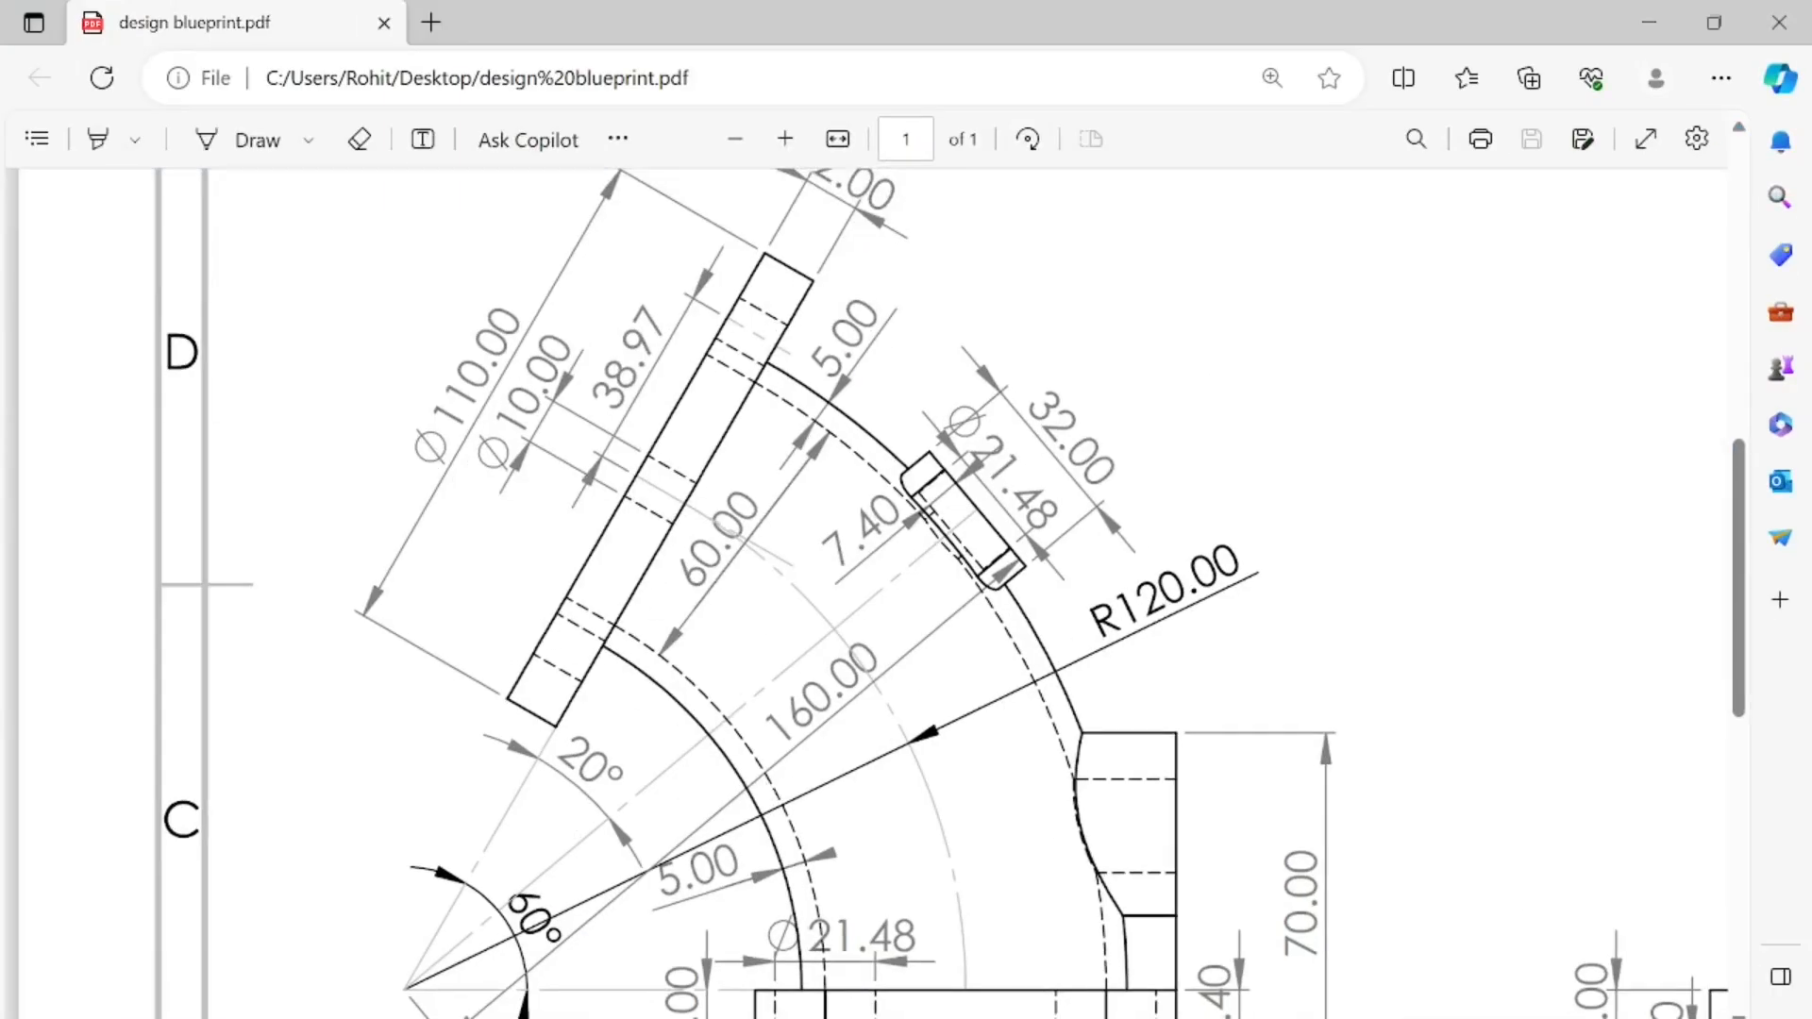
scroll(1022, 782, up, 6)
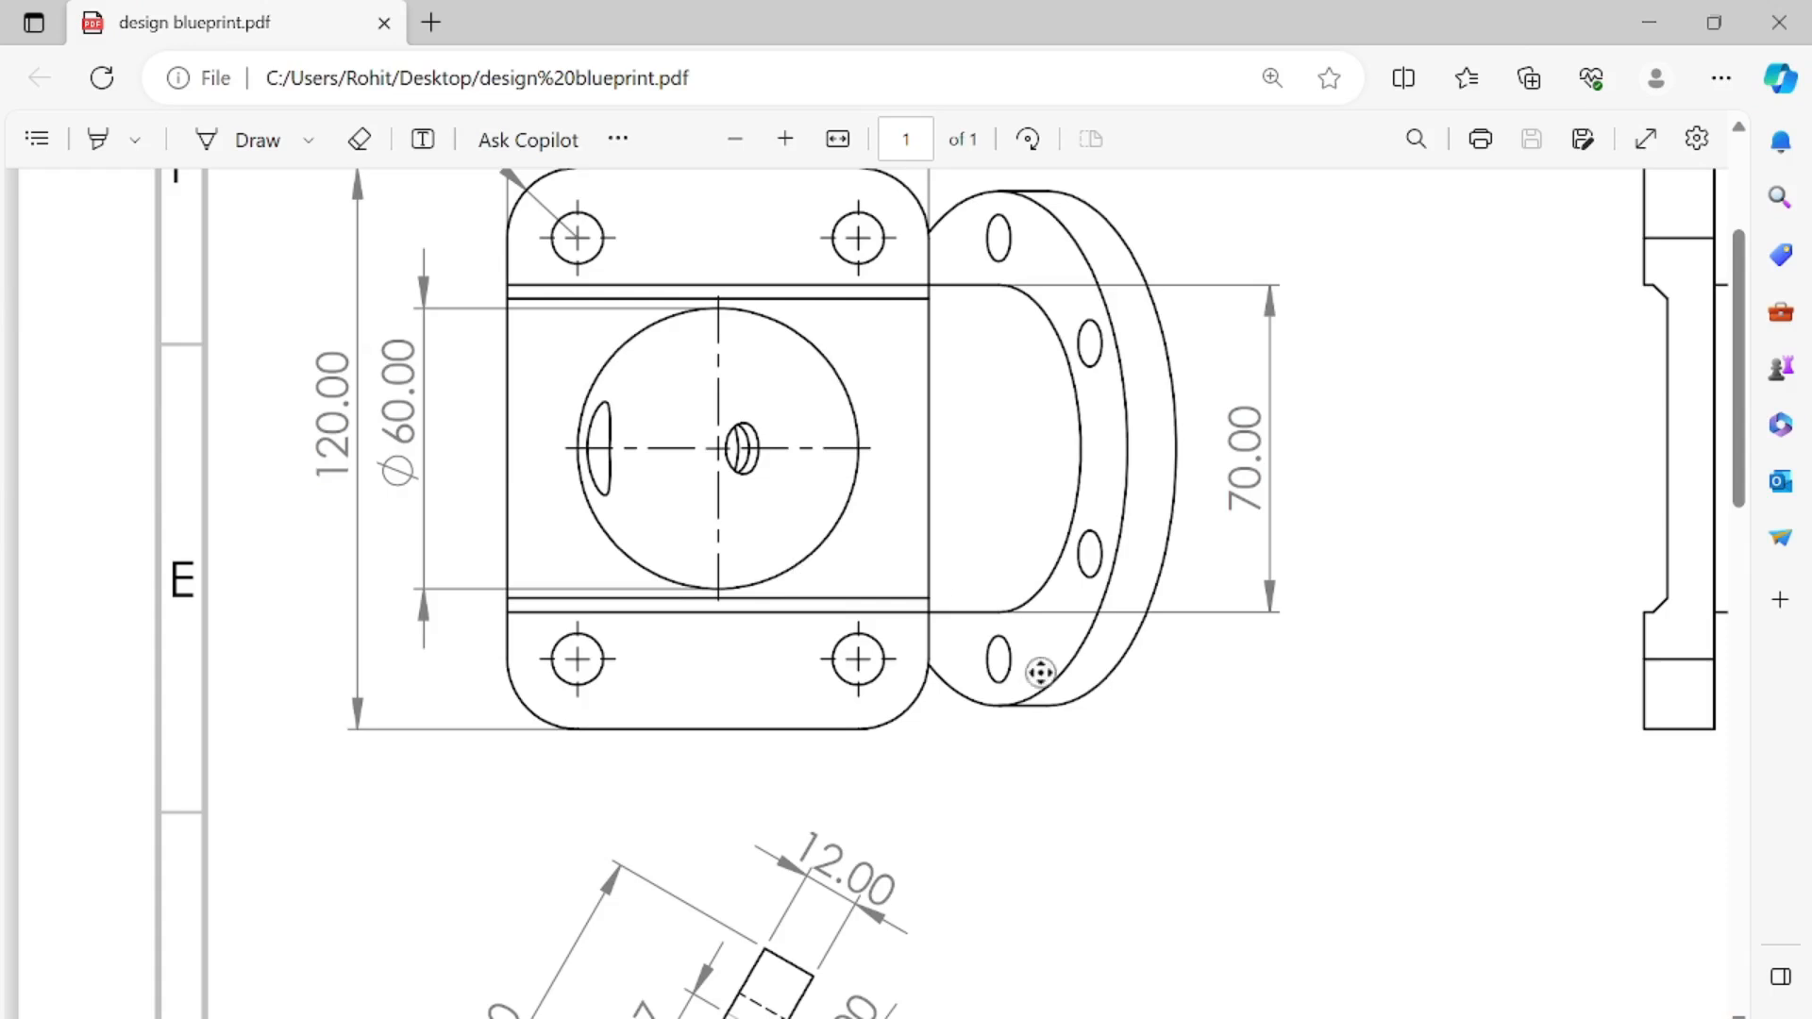
scroll(1022, 781, down, 1)
scroll(1022, 781, down, 3)
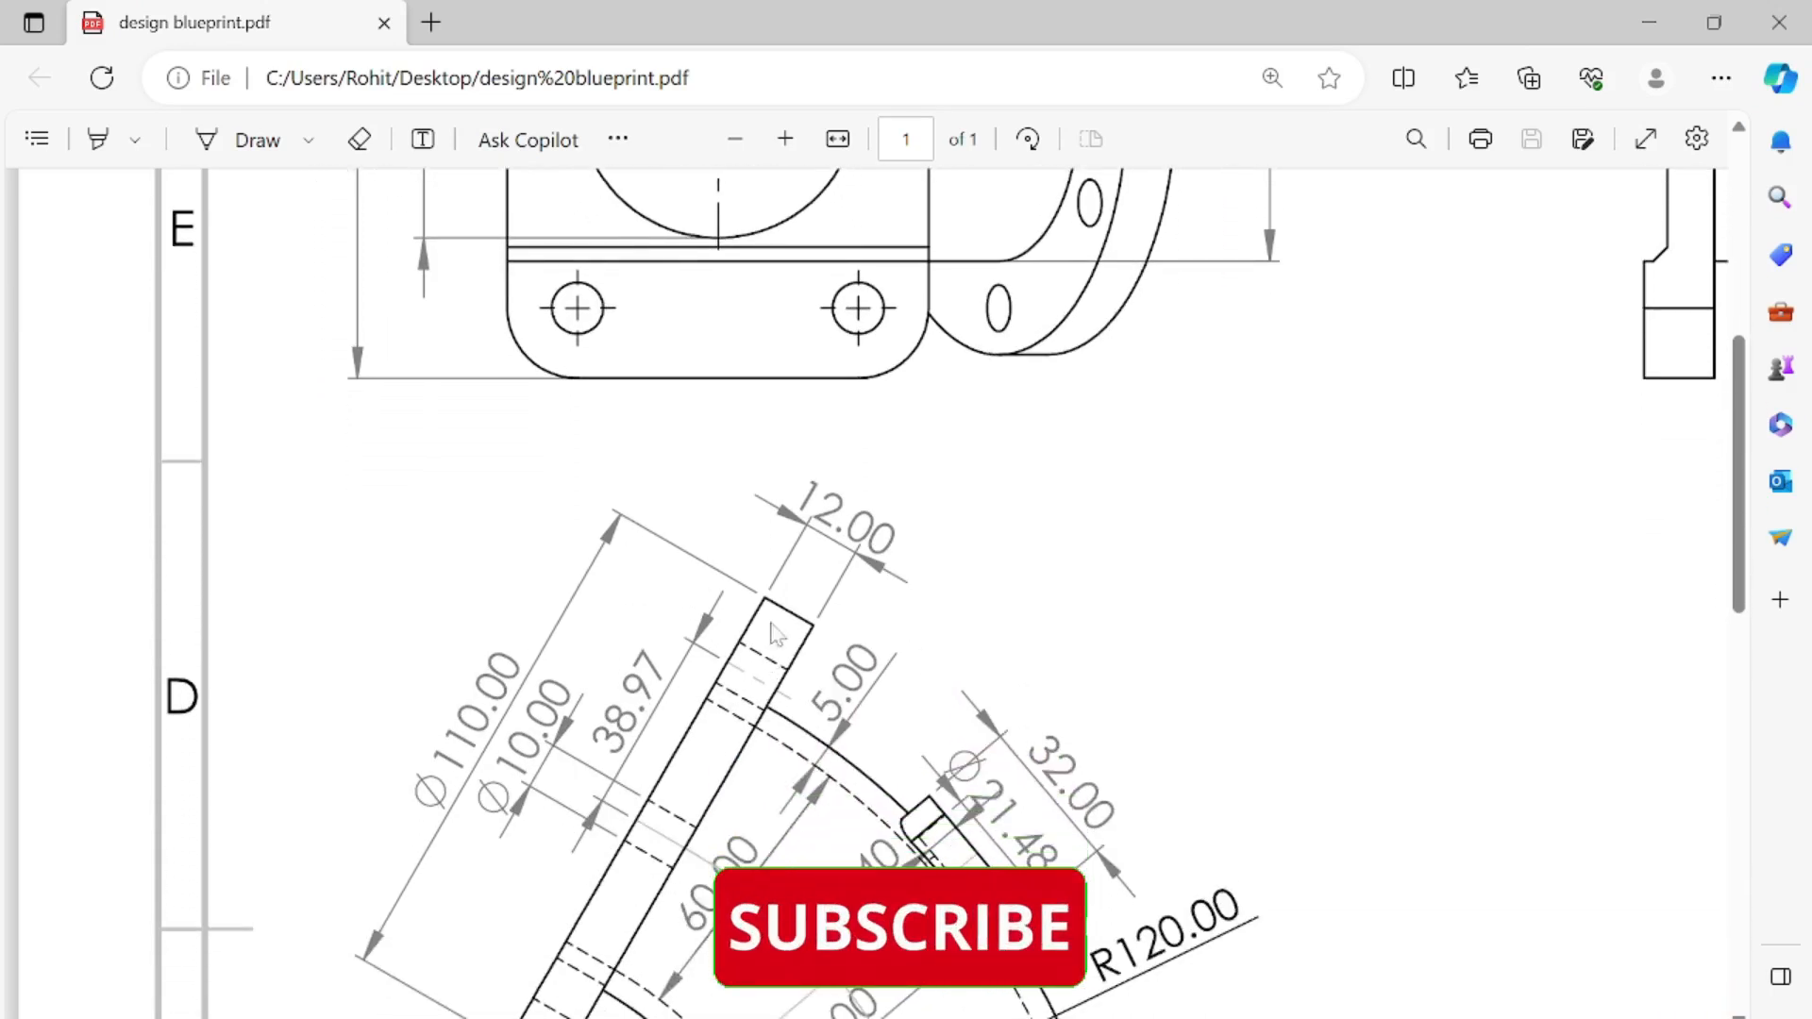
click(1212, 1017)
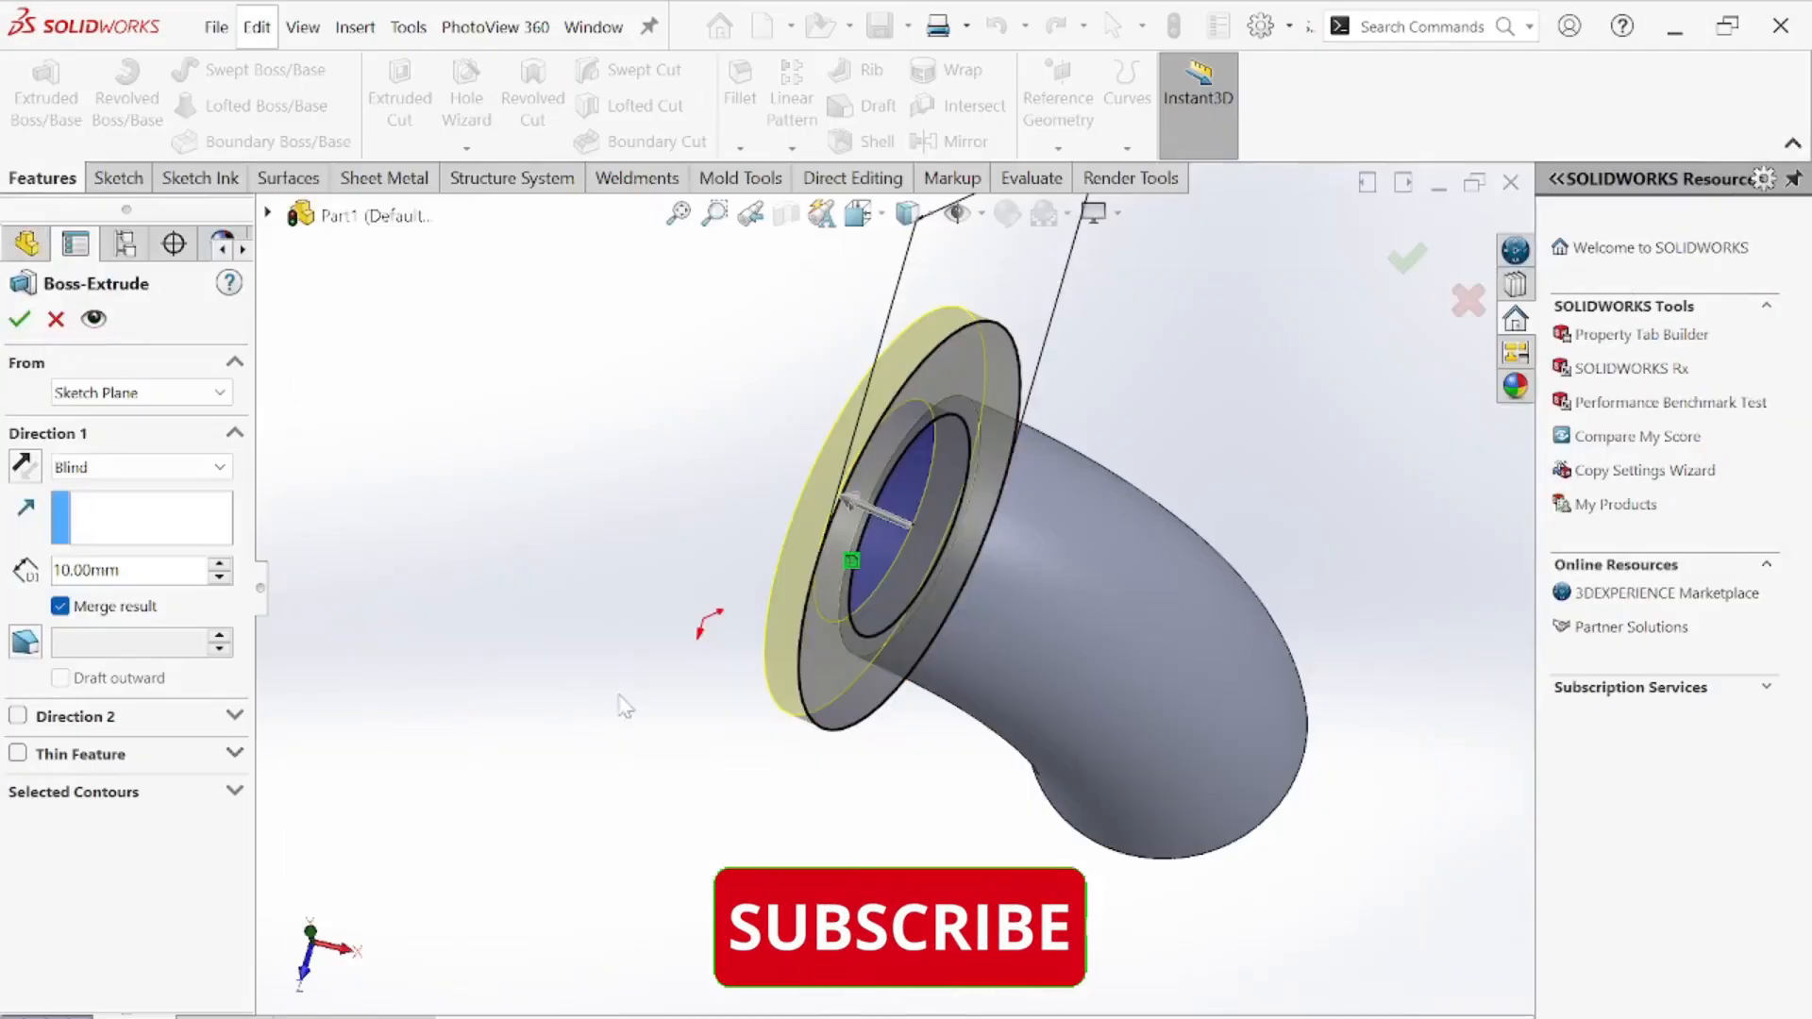
double_click(142, 570)
text(12)
key(Return)
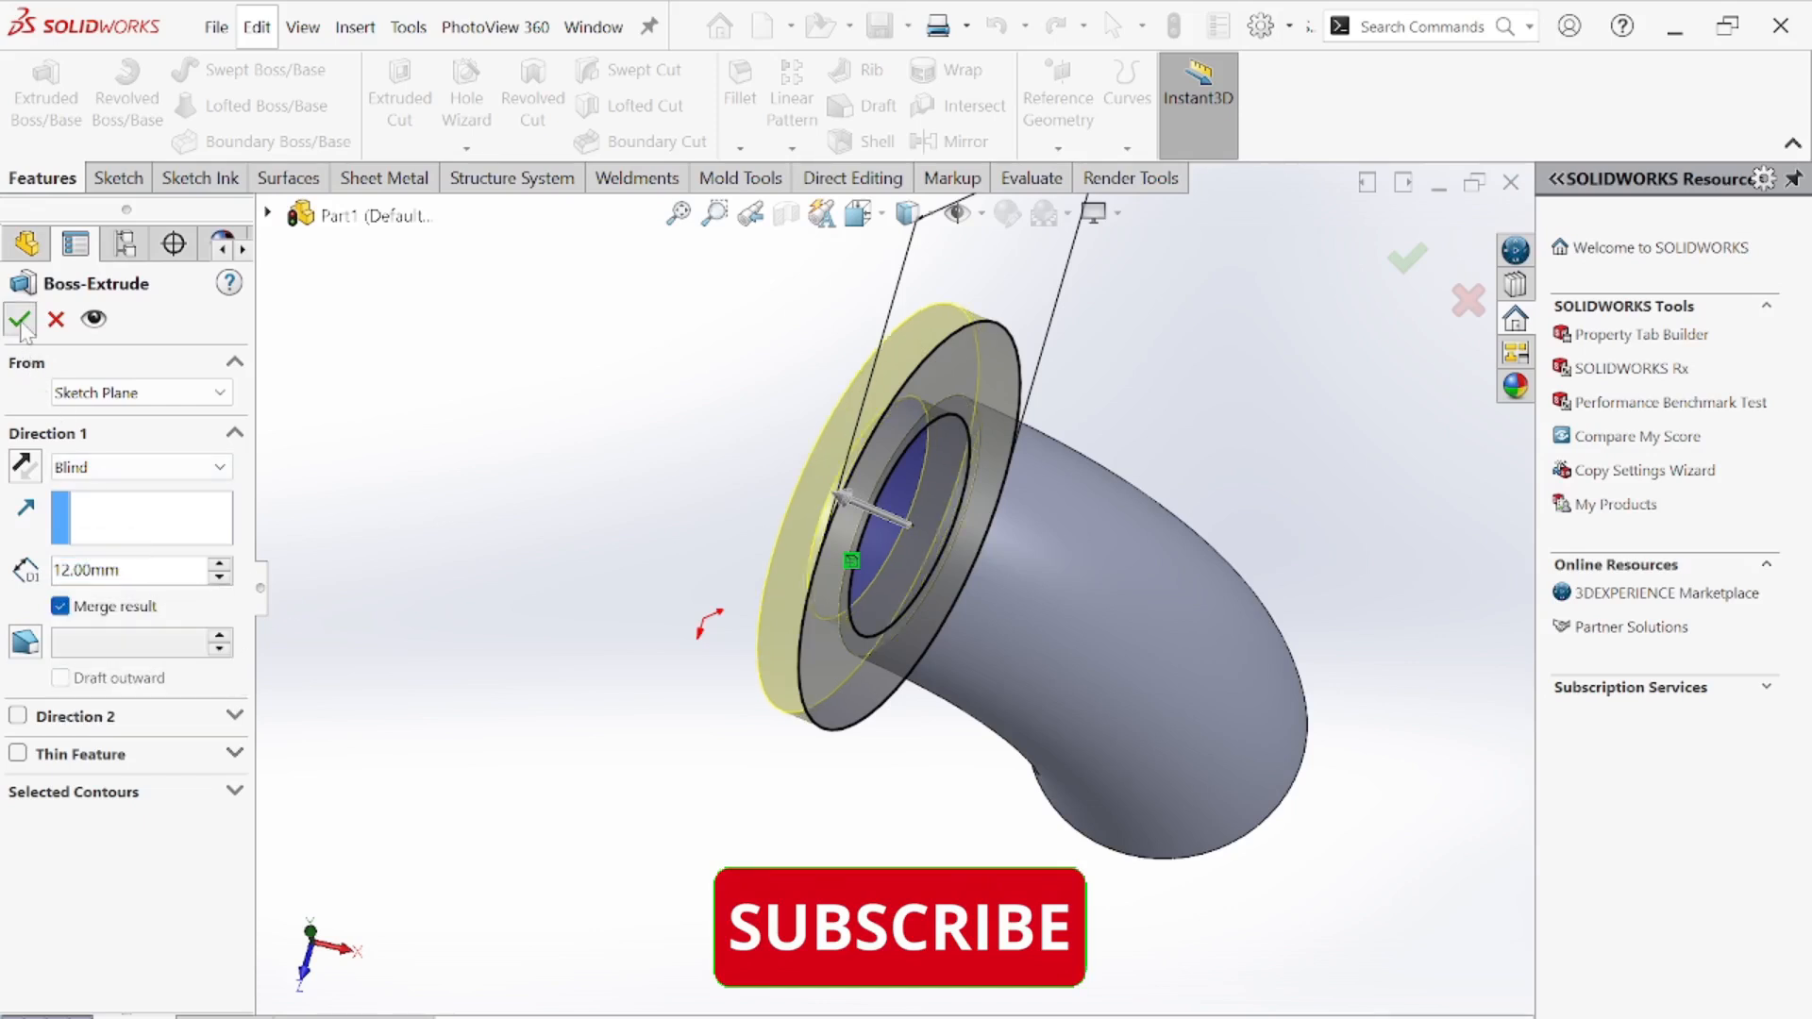
click(21, 325)
- Open a new sketch on the flat ring face at the elbow's other, open end
middle_drag(510, 556, 575, 583)
scroll(727, 666, up, 3)
middle_drag(727, 666, 943, 595)
scroll(1042, 649, down, 4)
scroll(954, 607, down, 5)
scroll(1083, 768, up, 5)
scroll(1054, 730, down, 3)
middle_drag(1054, 729, 1082, 785)
scroll(1031, 726, down, 3)
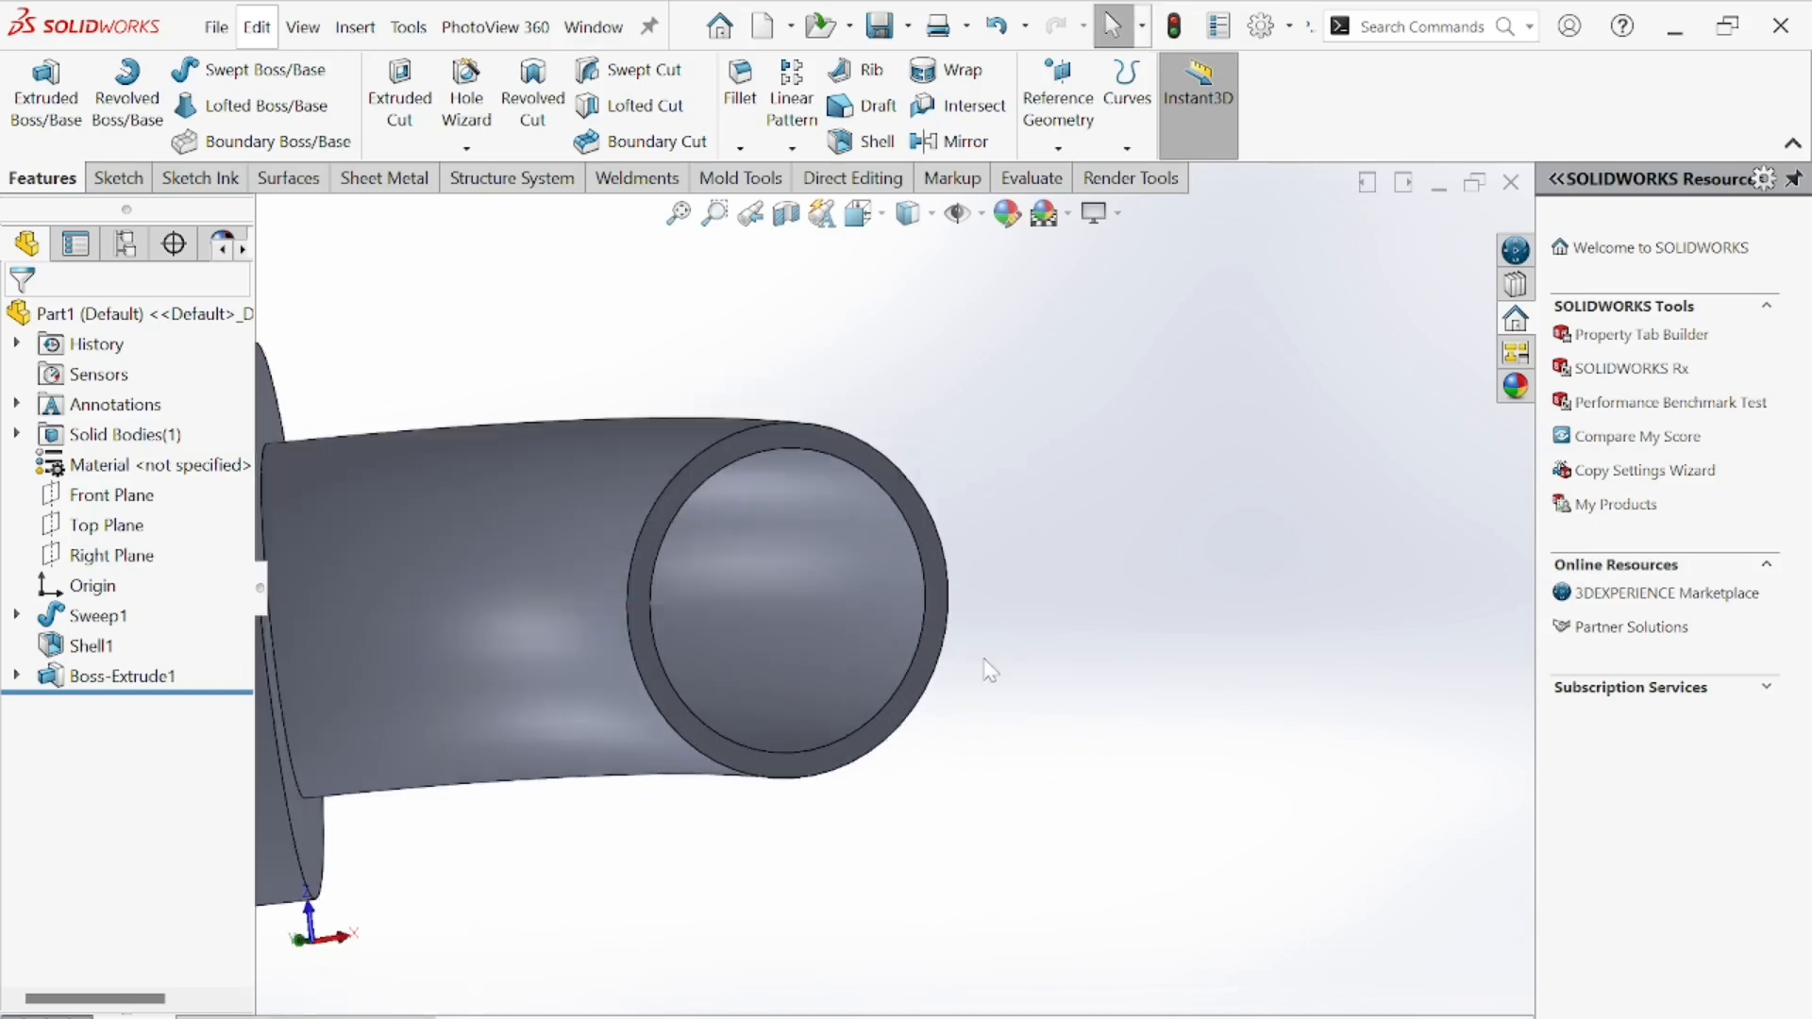
click(944, 592)
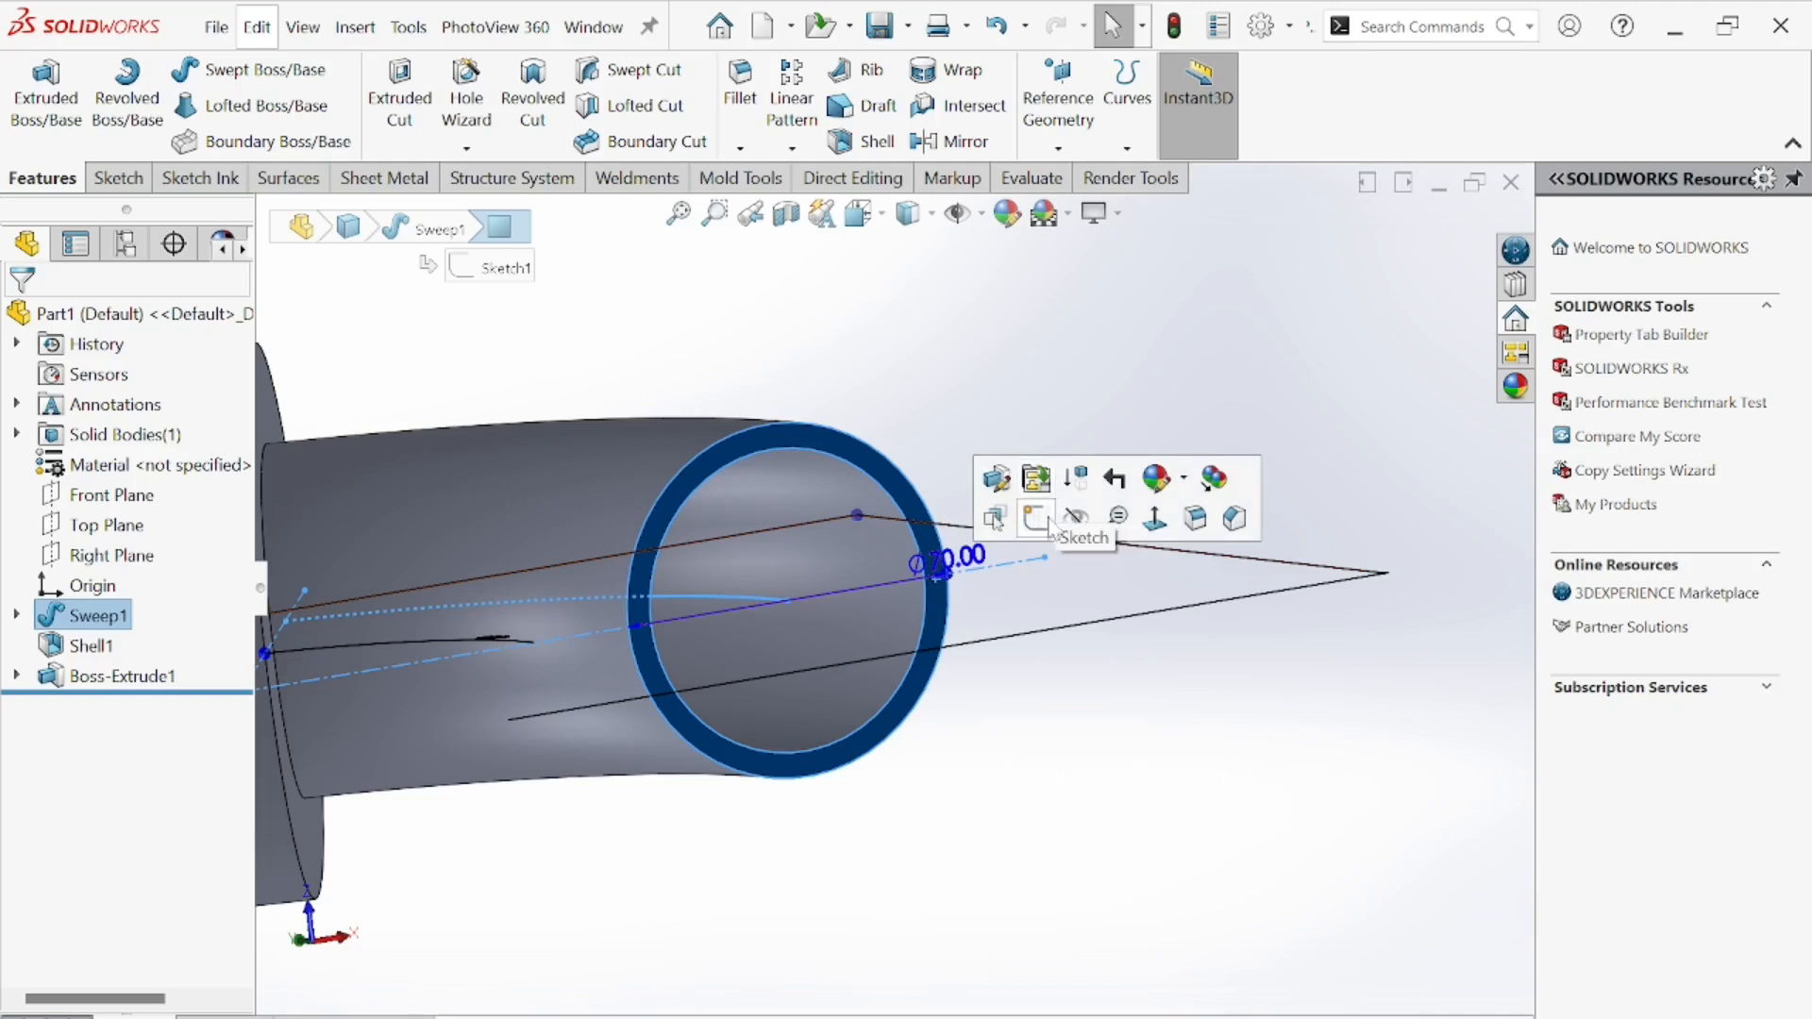
click(1048, 525)
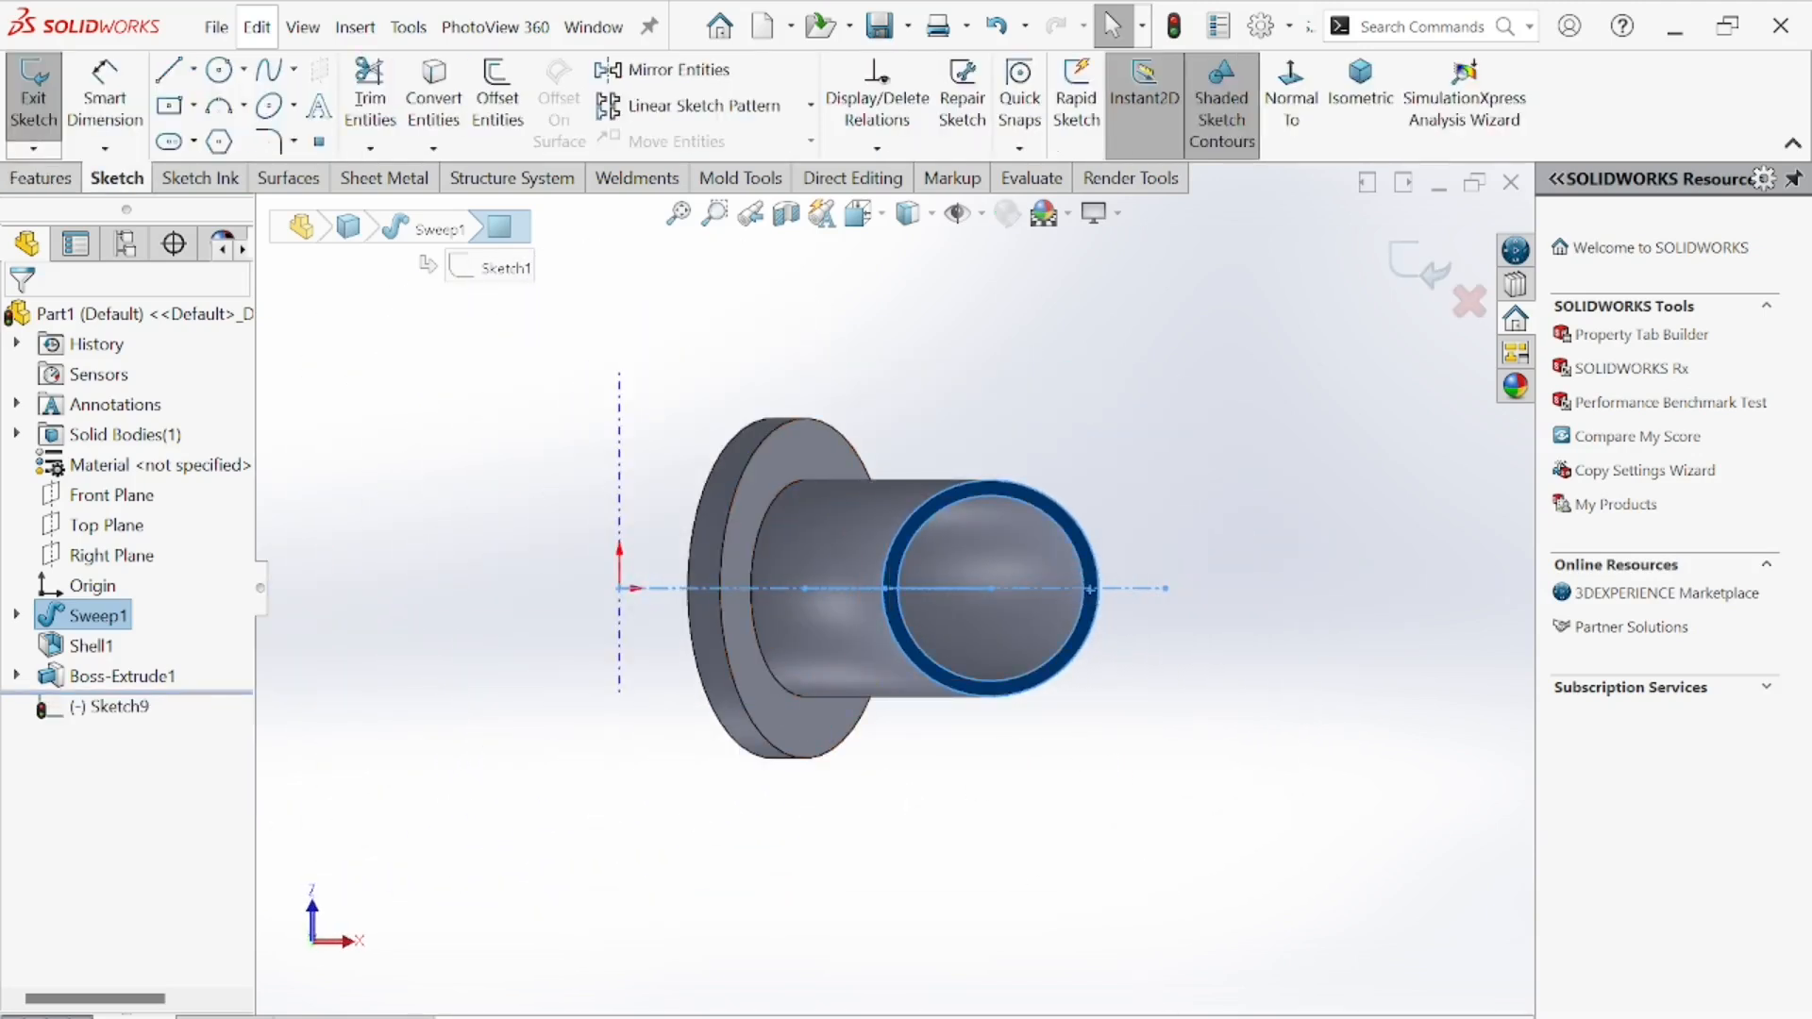
- Check the rectangular flange in the blueprint PDF and, back in SOLIDWORKS, sketch a center rectangle about 111 mm tall centred on the open pipe end
key(alt+Tab)
middle_click(1158, 676)
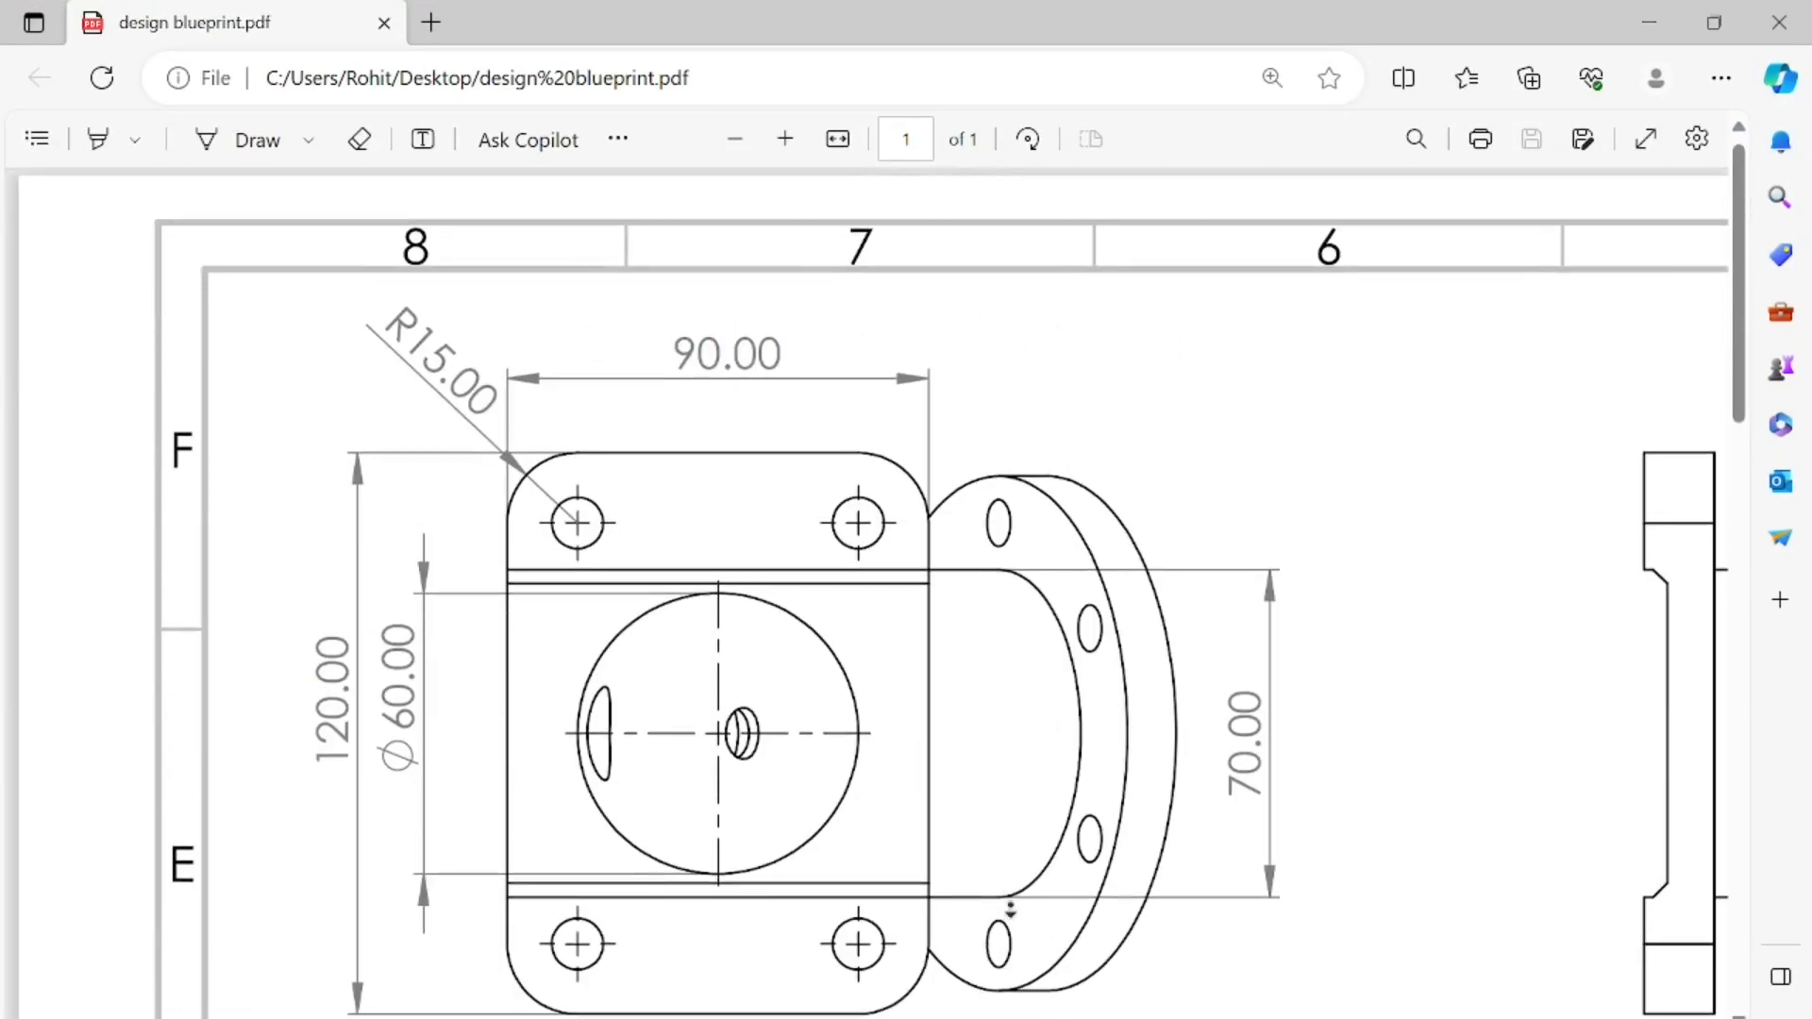
scroll(774, 579, down, 1)
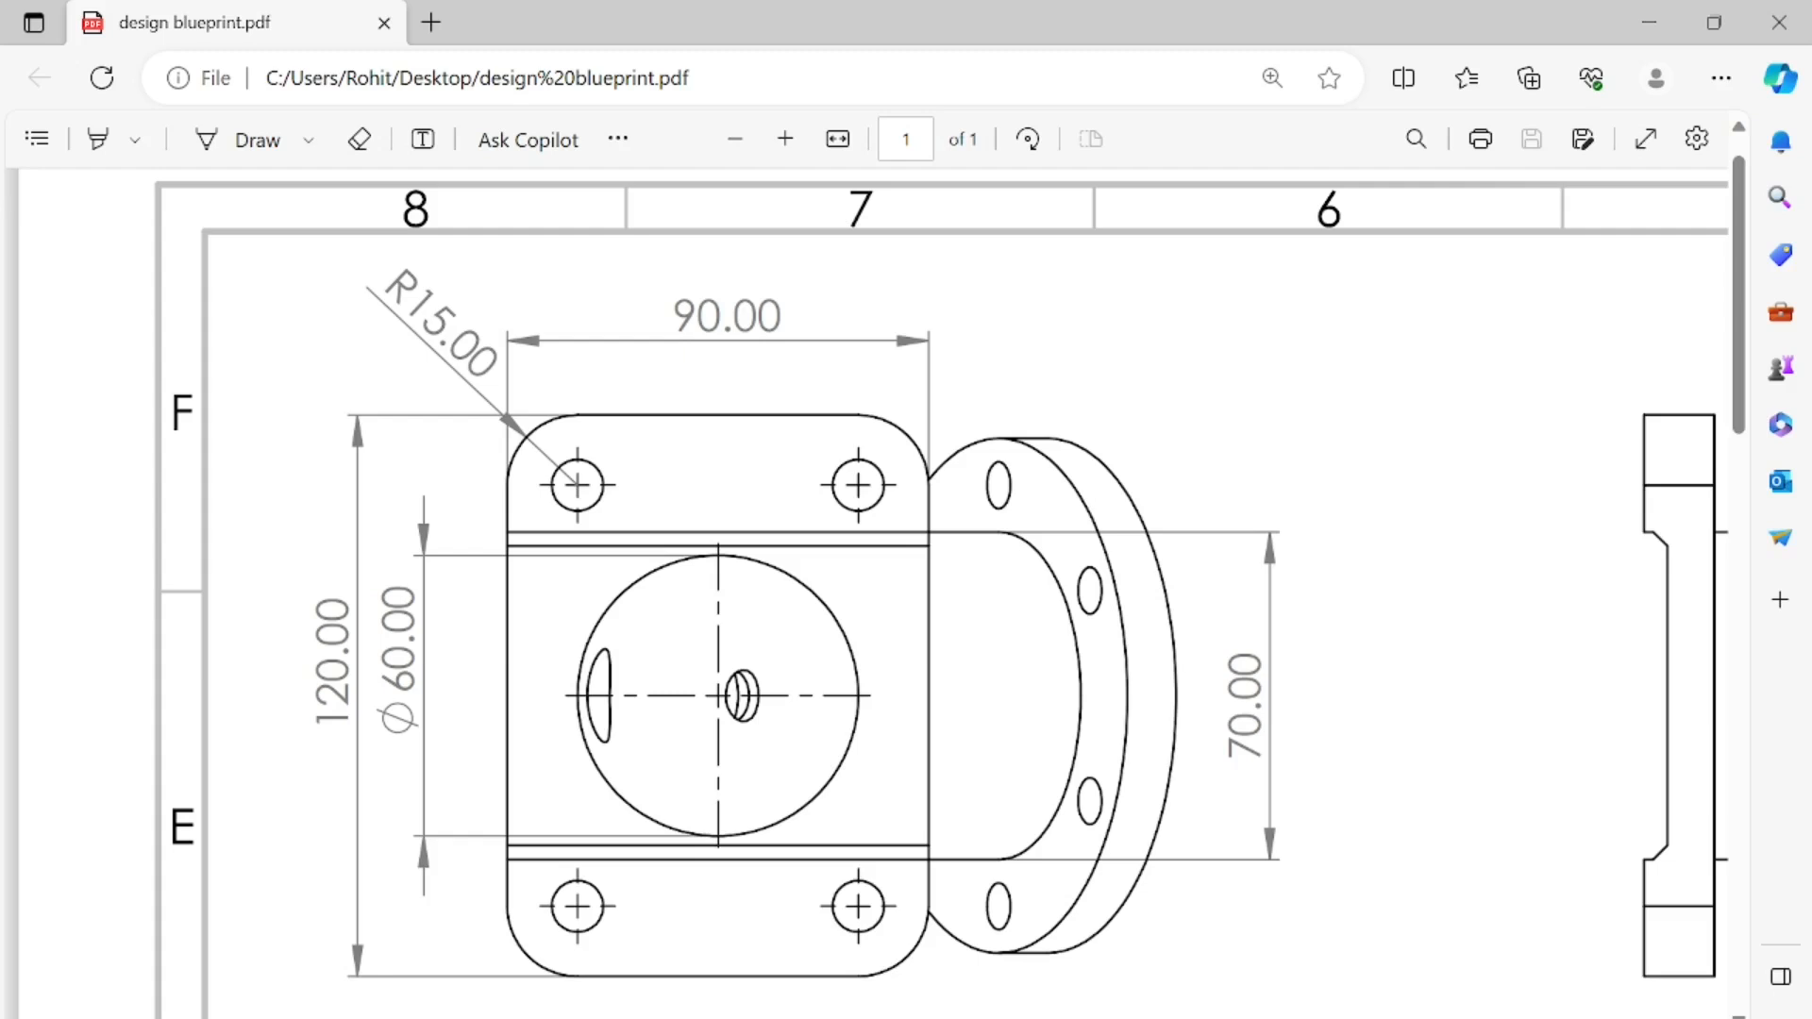
key(alt+Tab)
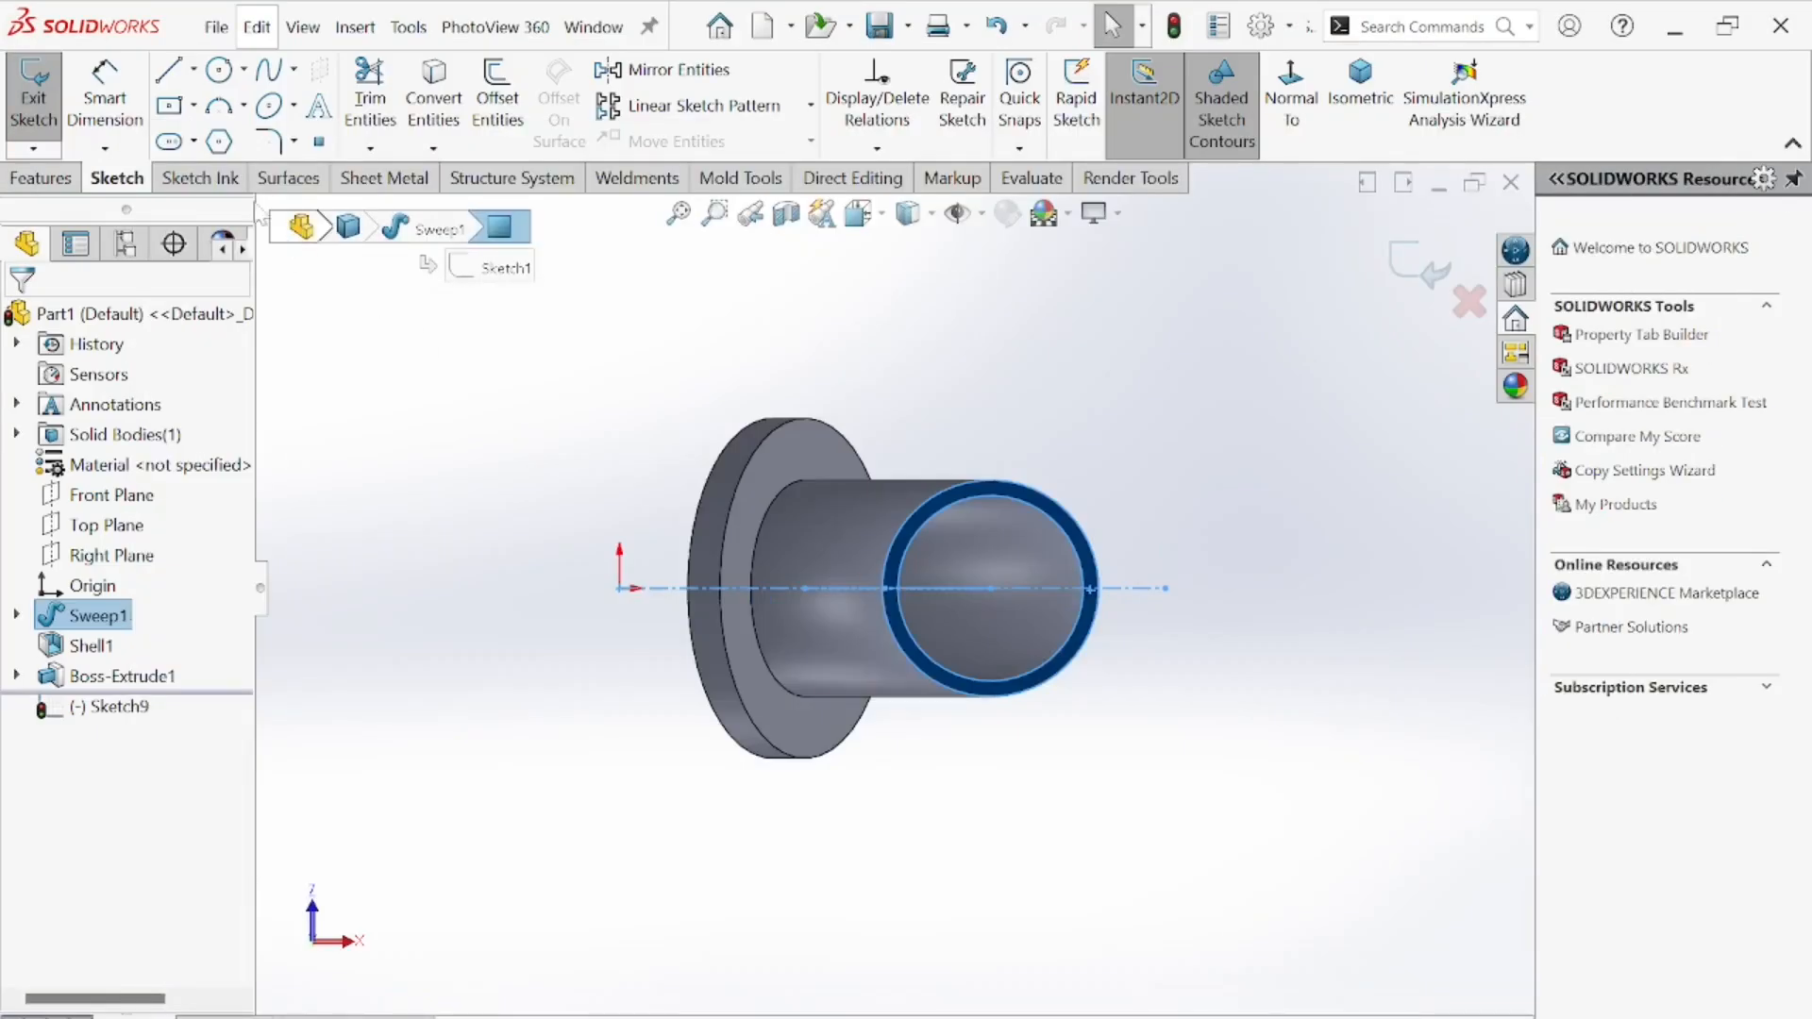
click(193, 106)
click(260, 176)
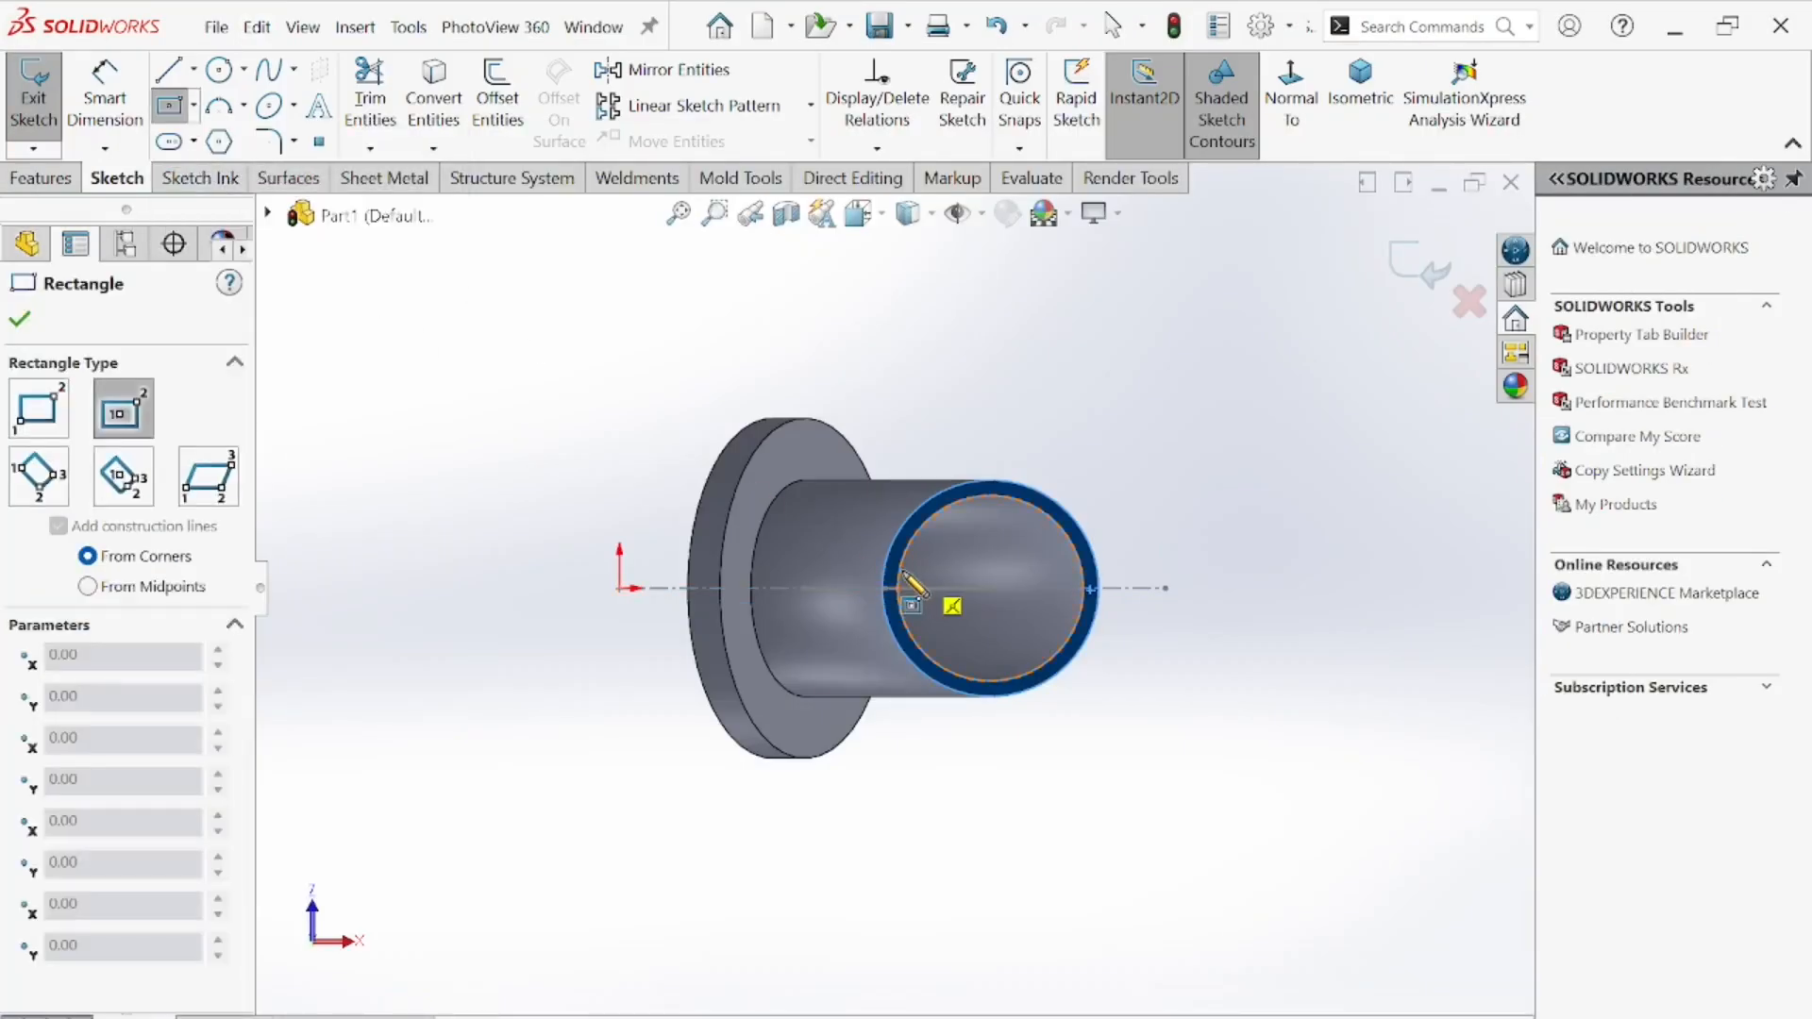
click(990, 587)
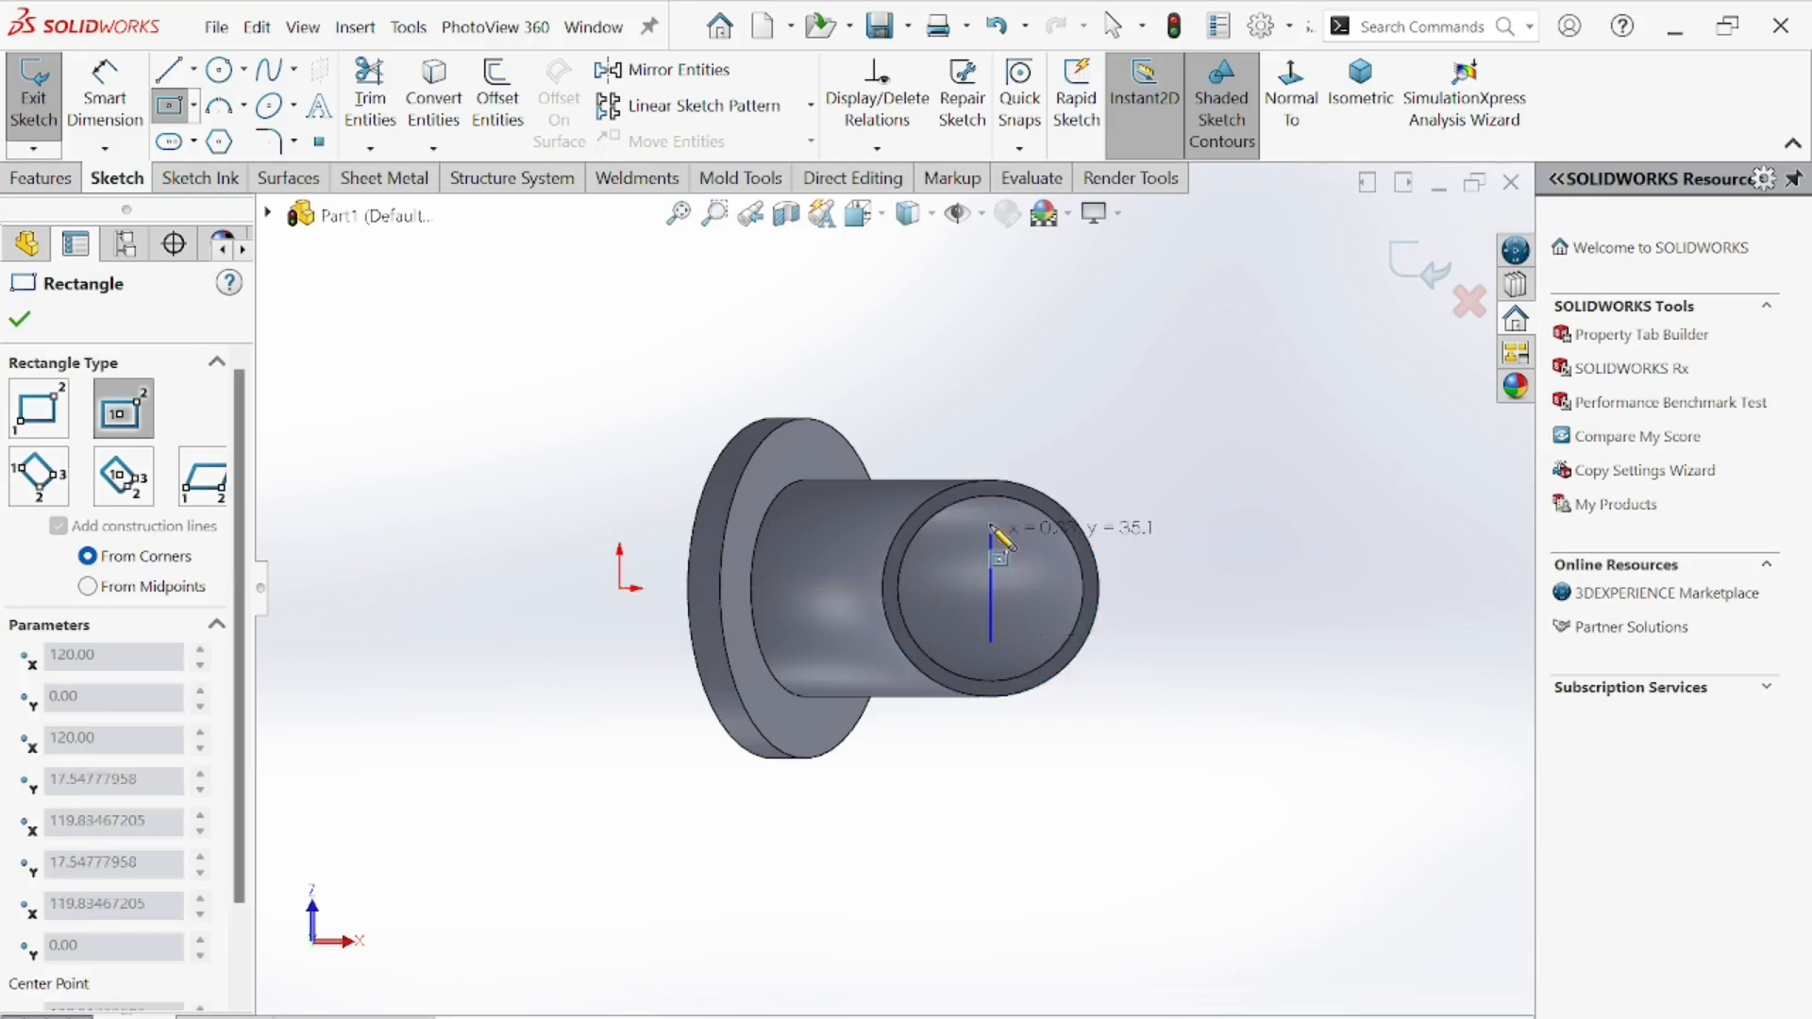
click(1114, 421)
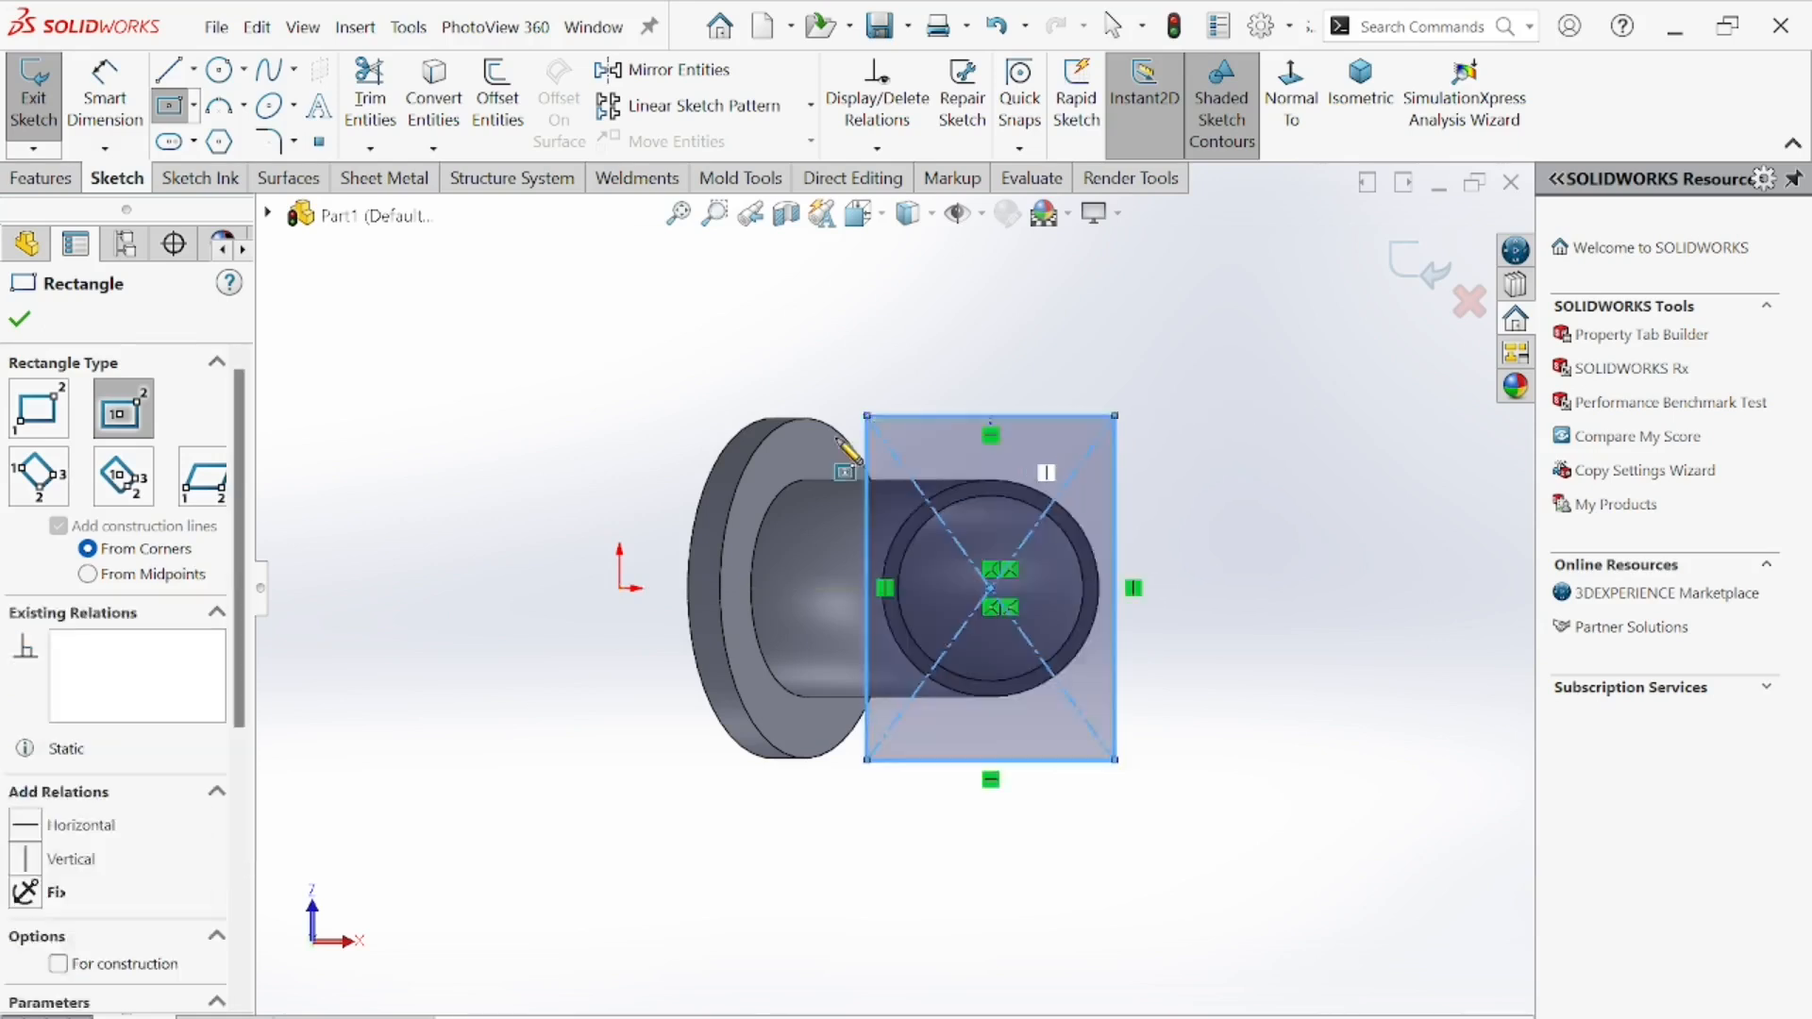
key(Escape)
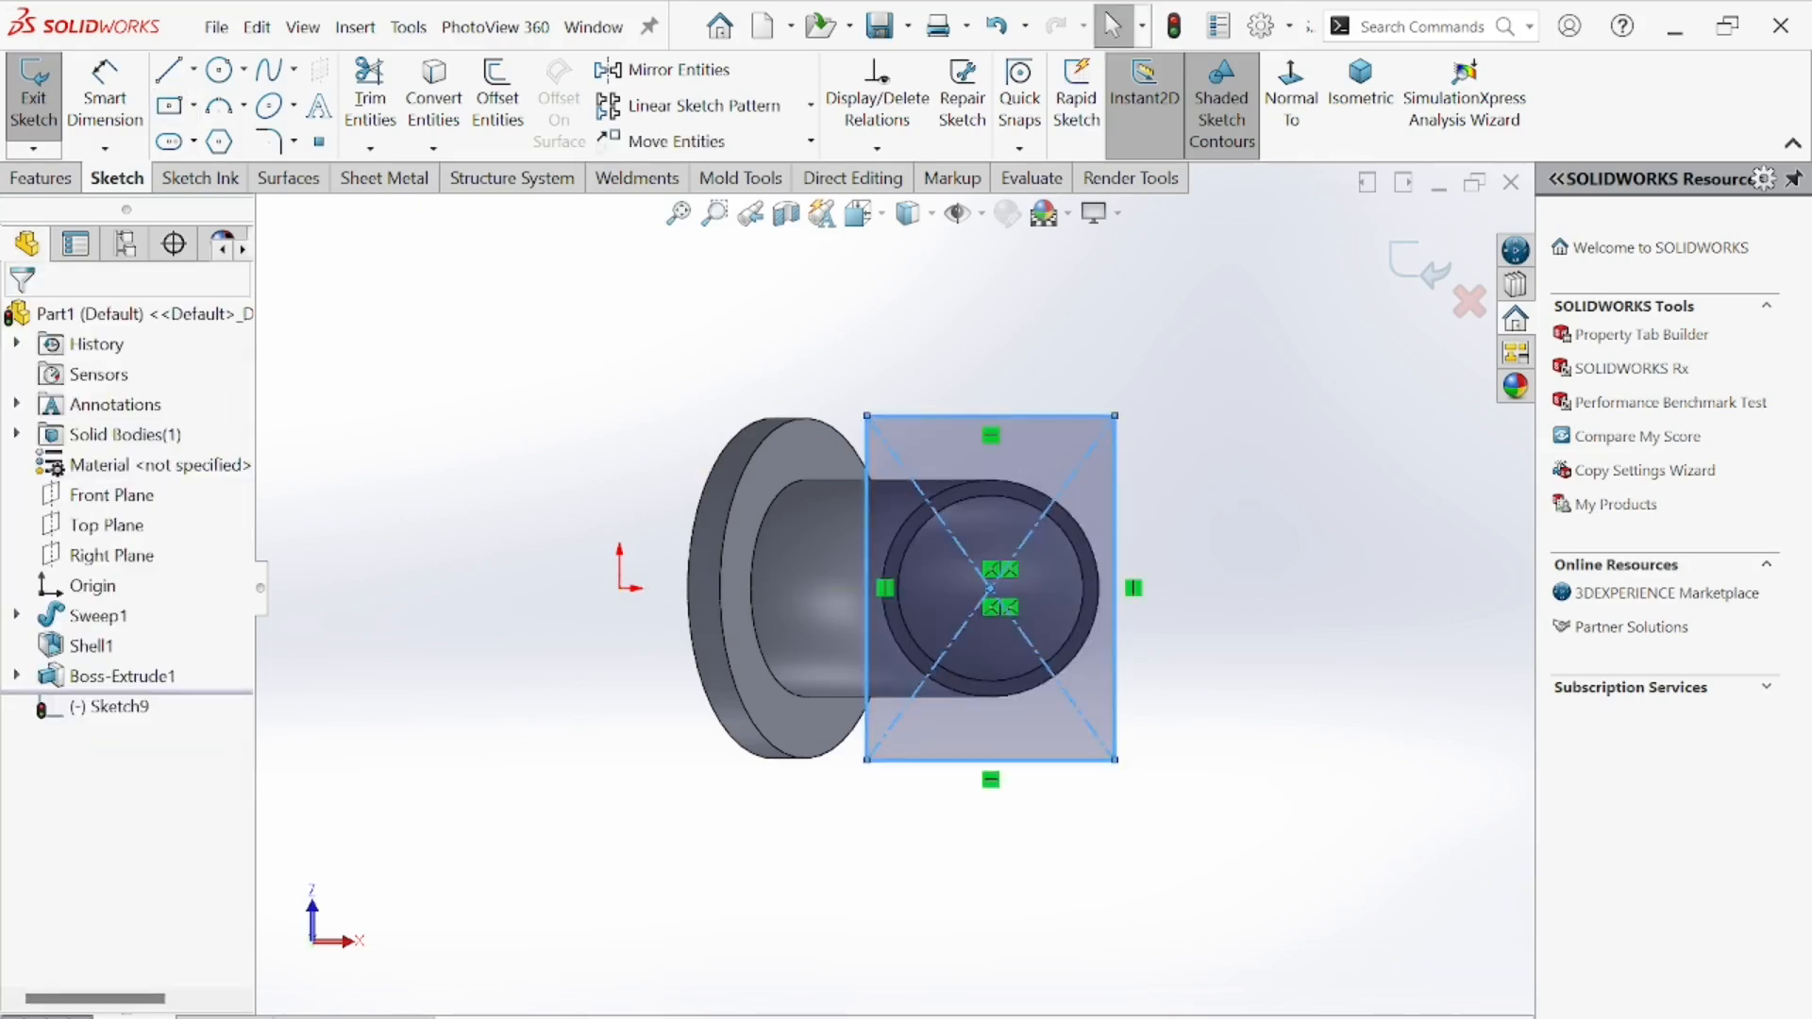
- Dimension the rectangle to 90 mm wide and 120 mm high
click(1085, 1017)
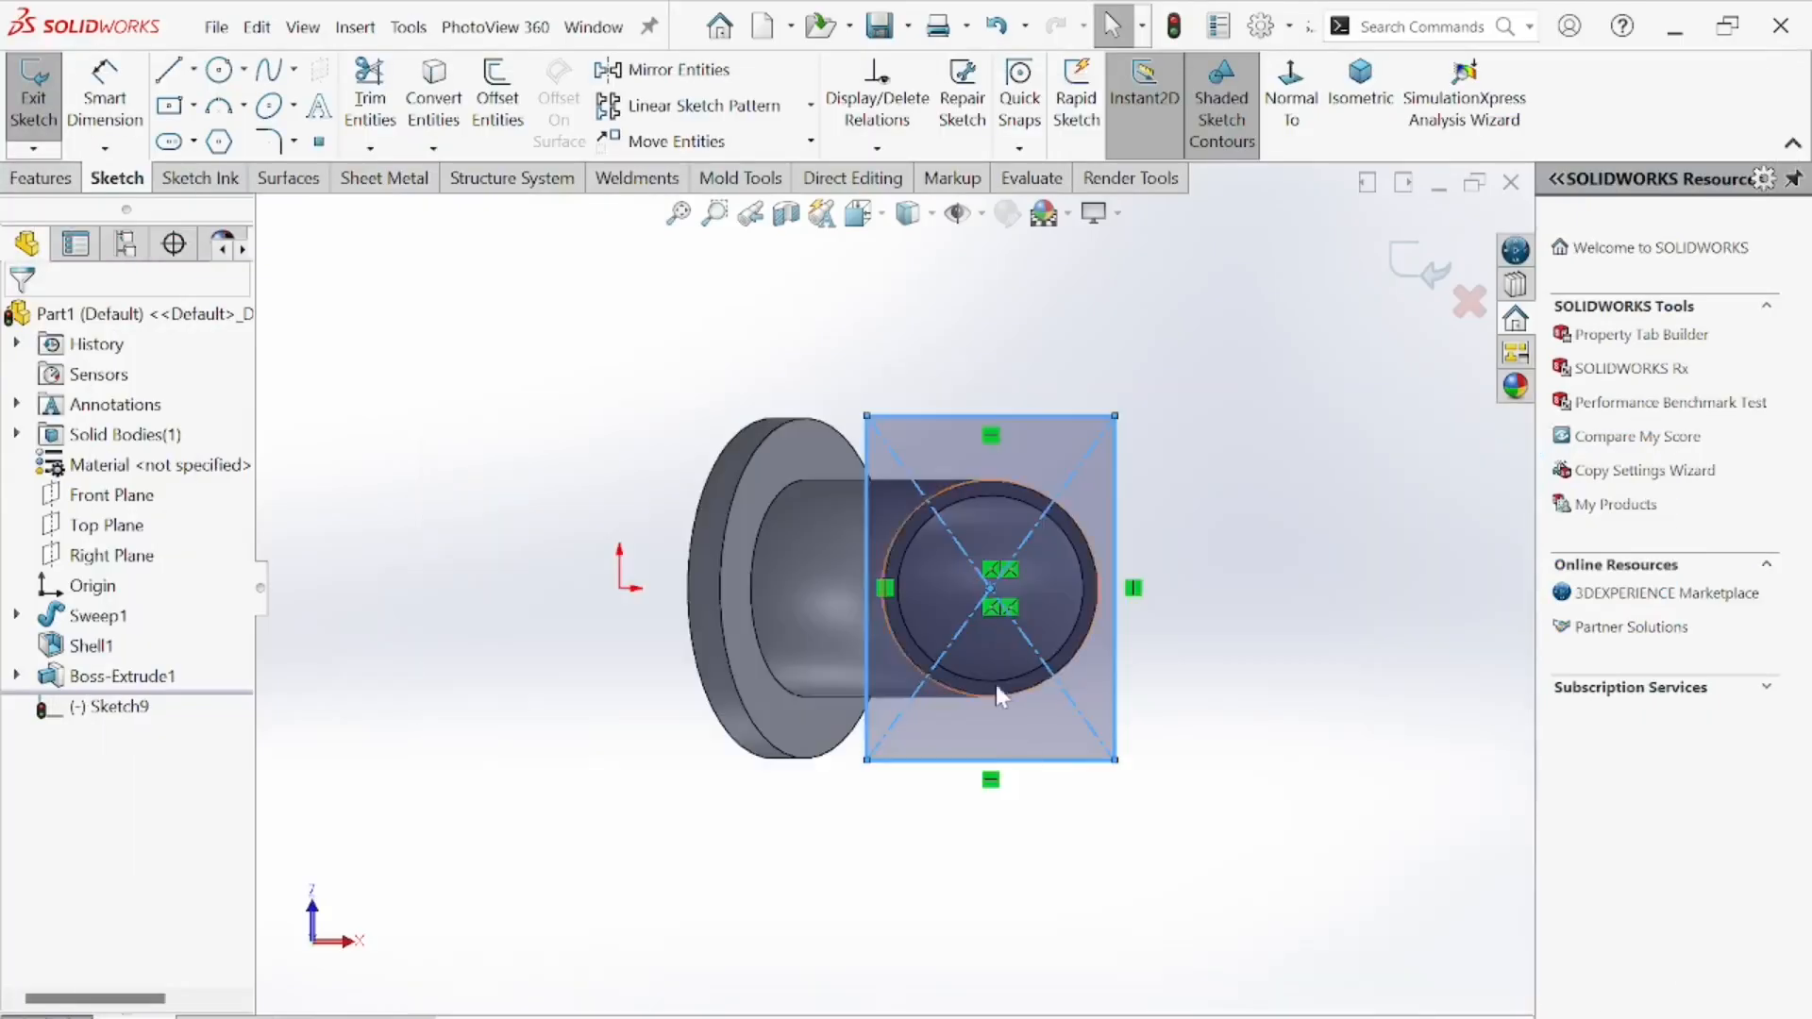
click(942, 416)
click(972, 357)
text(90)
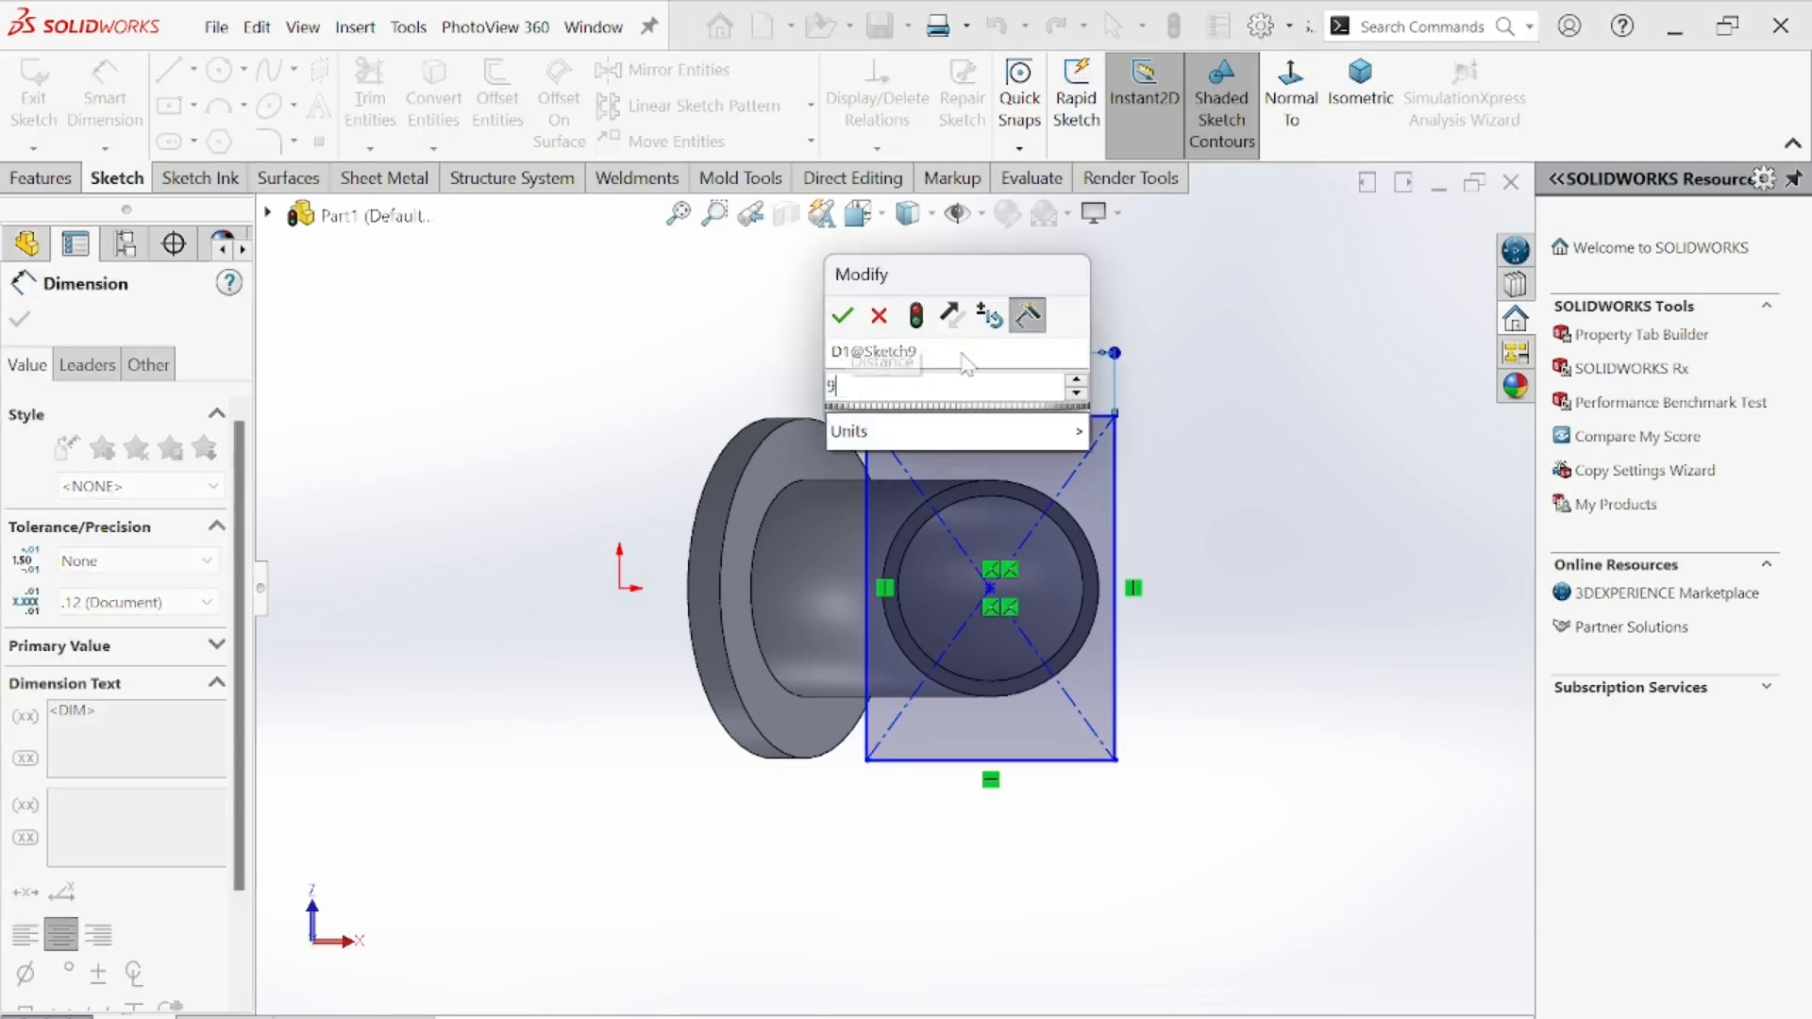
key(Return)
click(1130, 566)
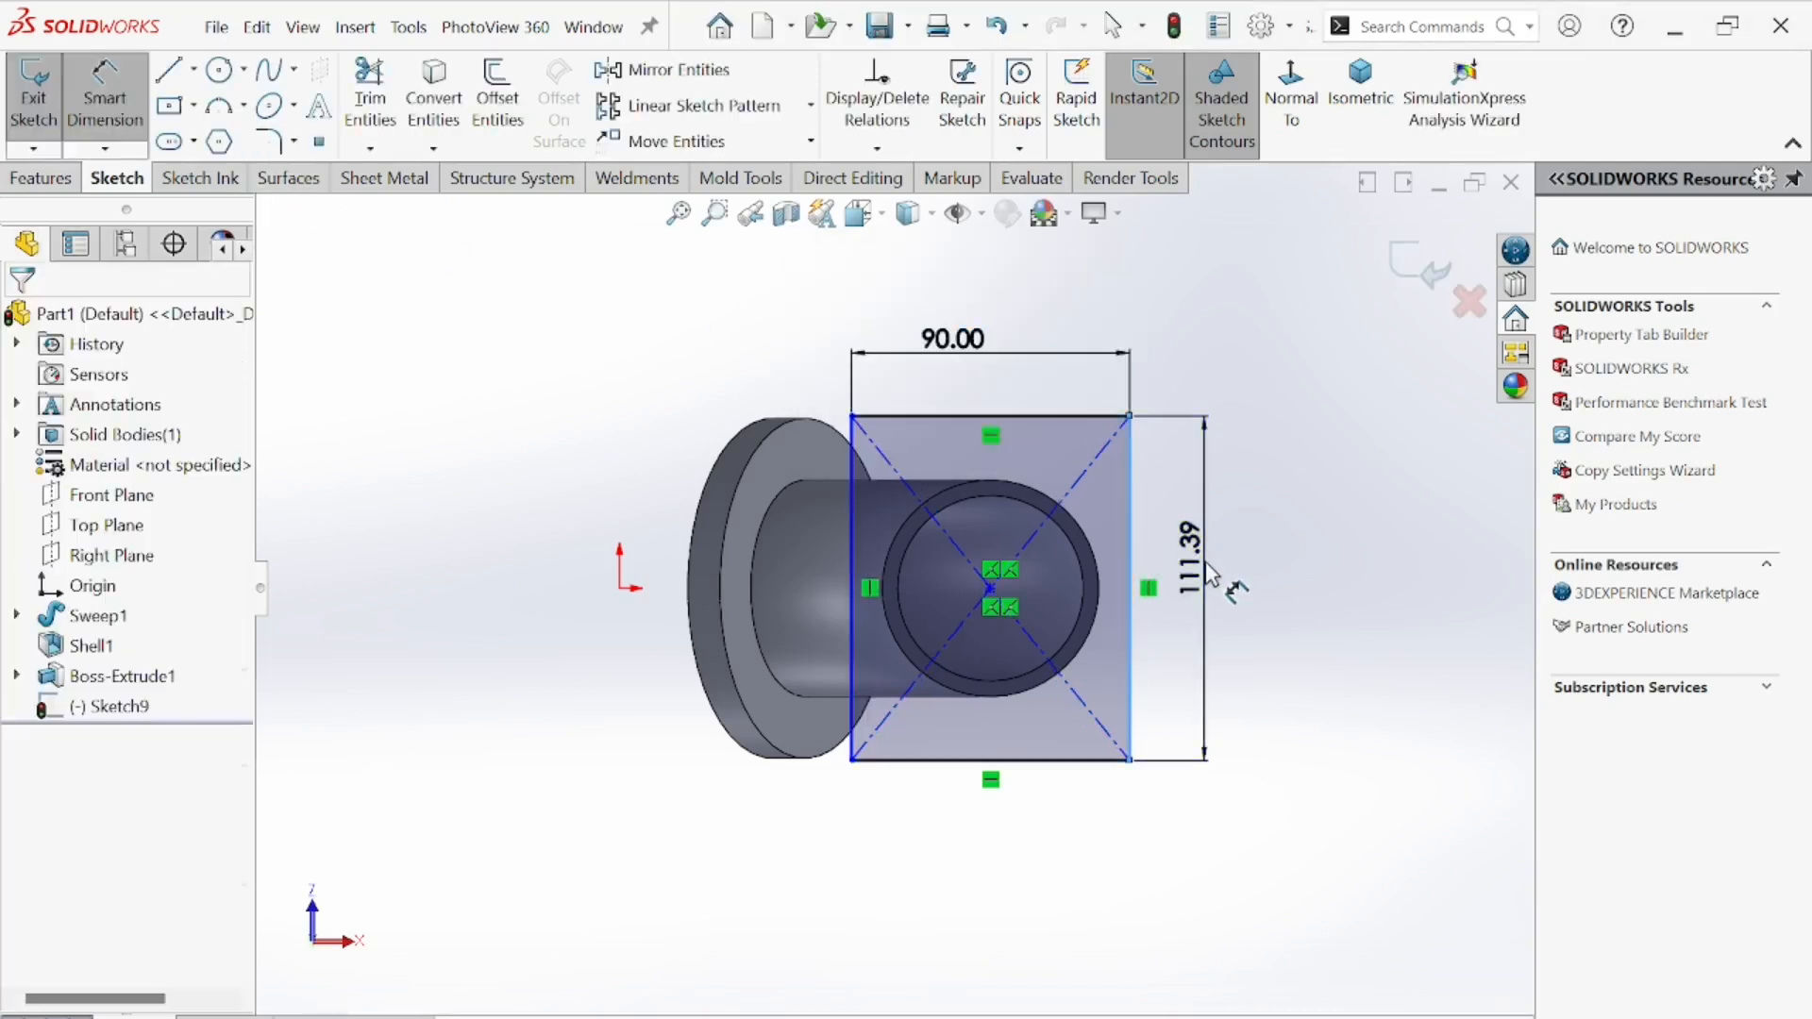
click(1204, 585)
text(120)
key(Return)
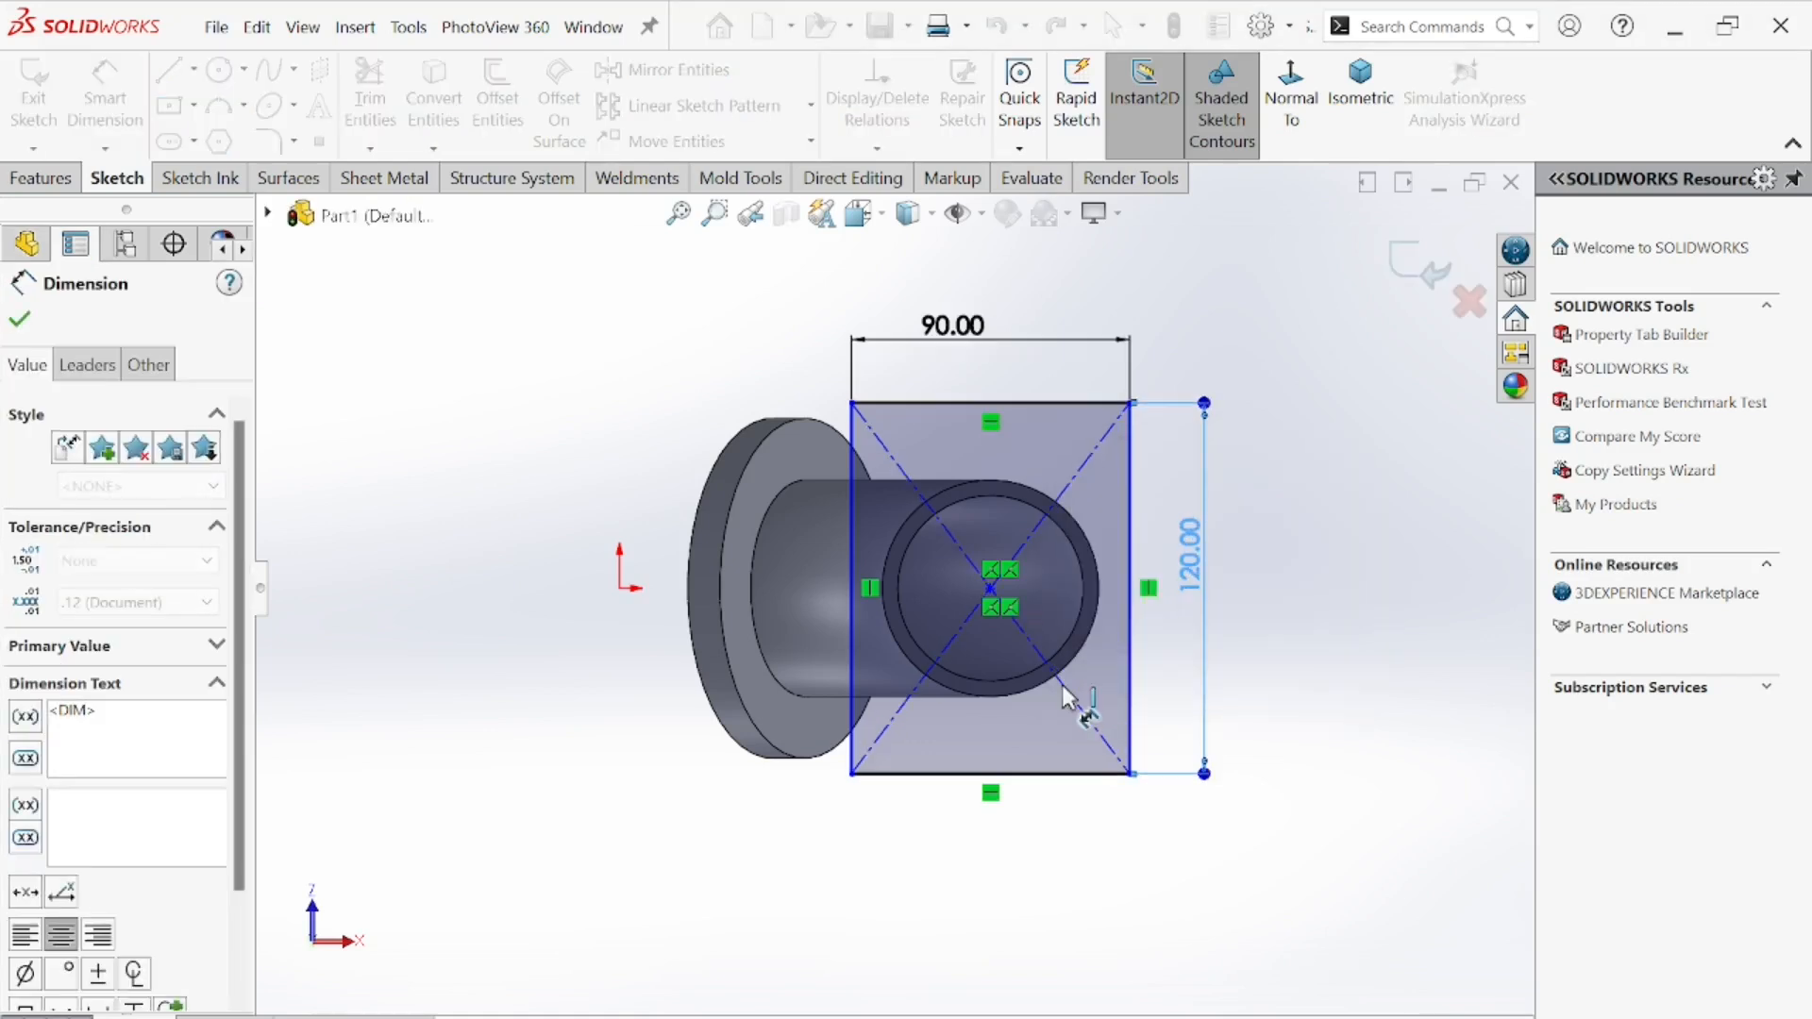
click(21, 320)
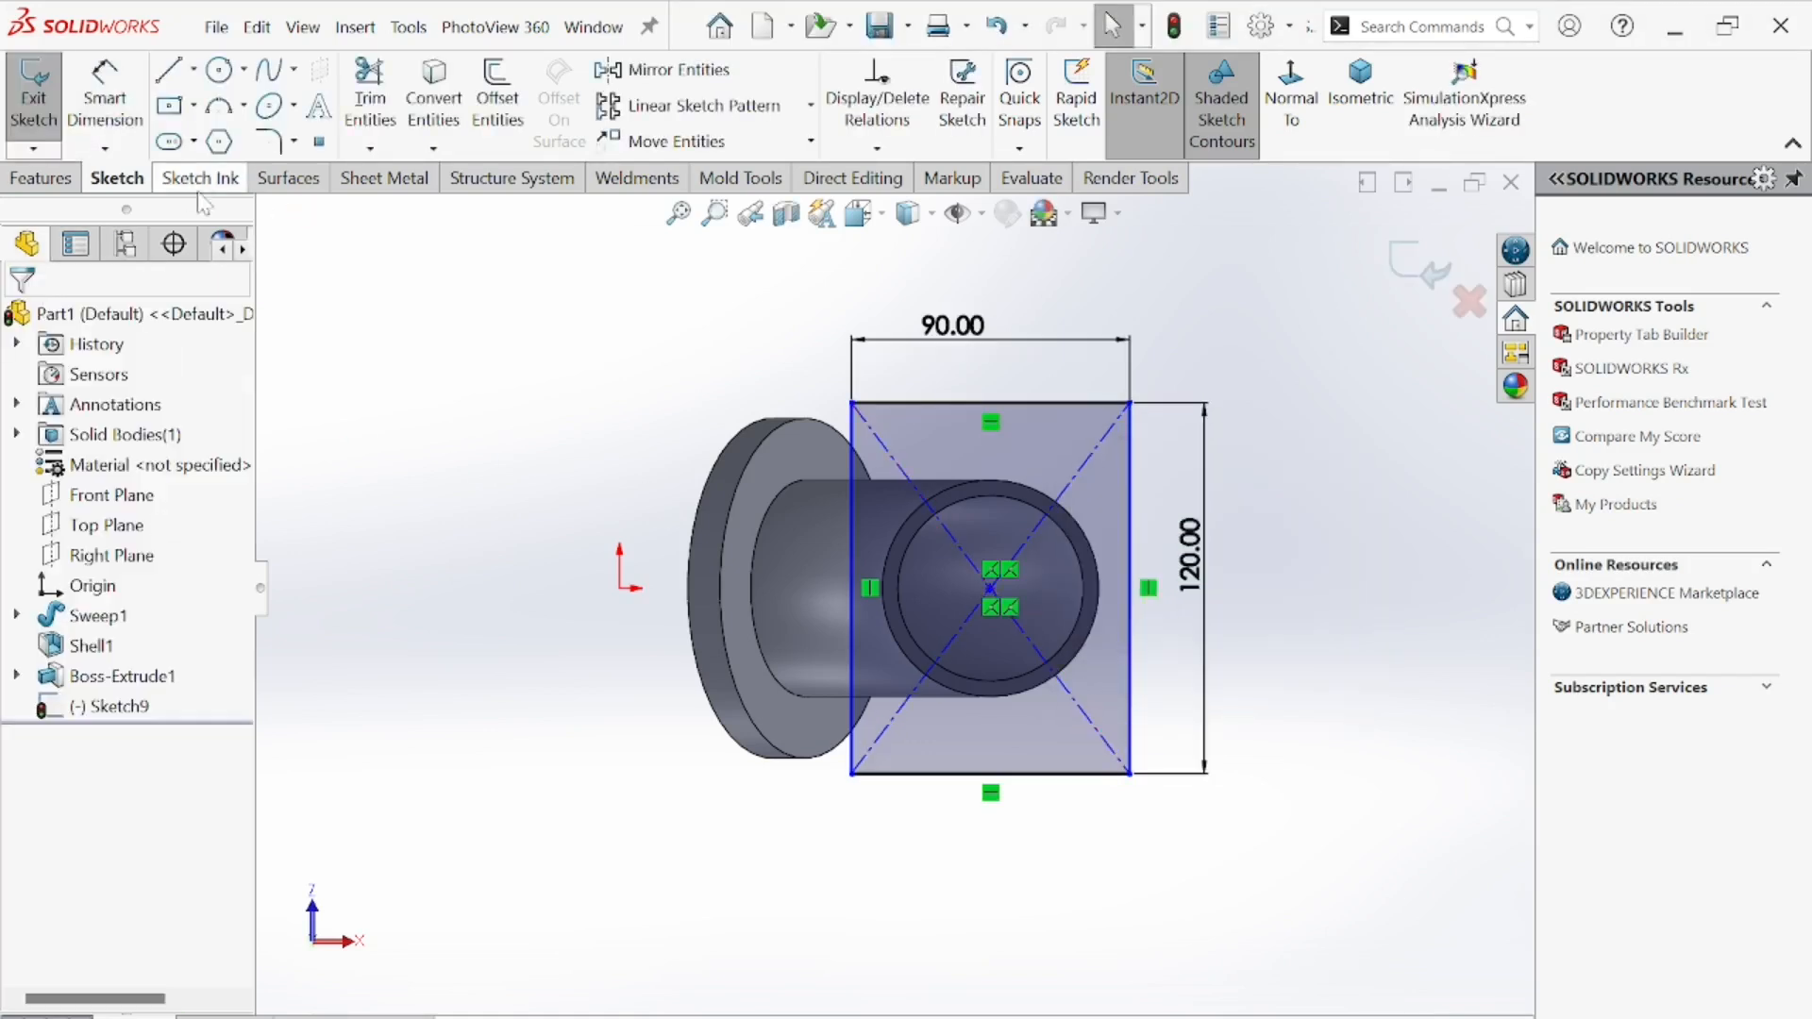
- Round all four rectangle corners with 15 mm sketch fillets in SOLIDWORKS, checking the corner radius in the blueprint PDF
click(269, 142)
drag(767, 360, 1234, 827)
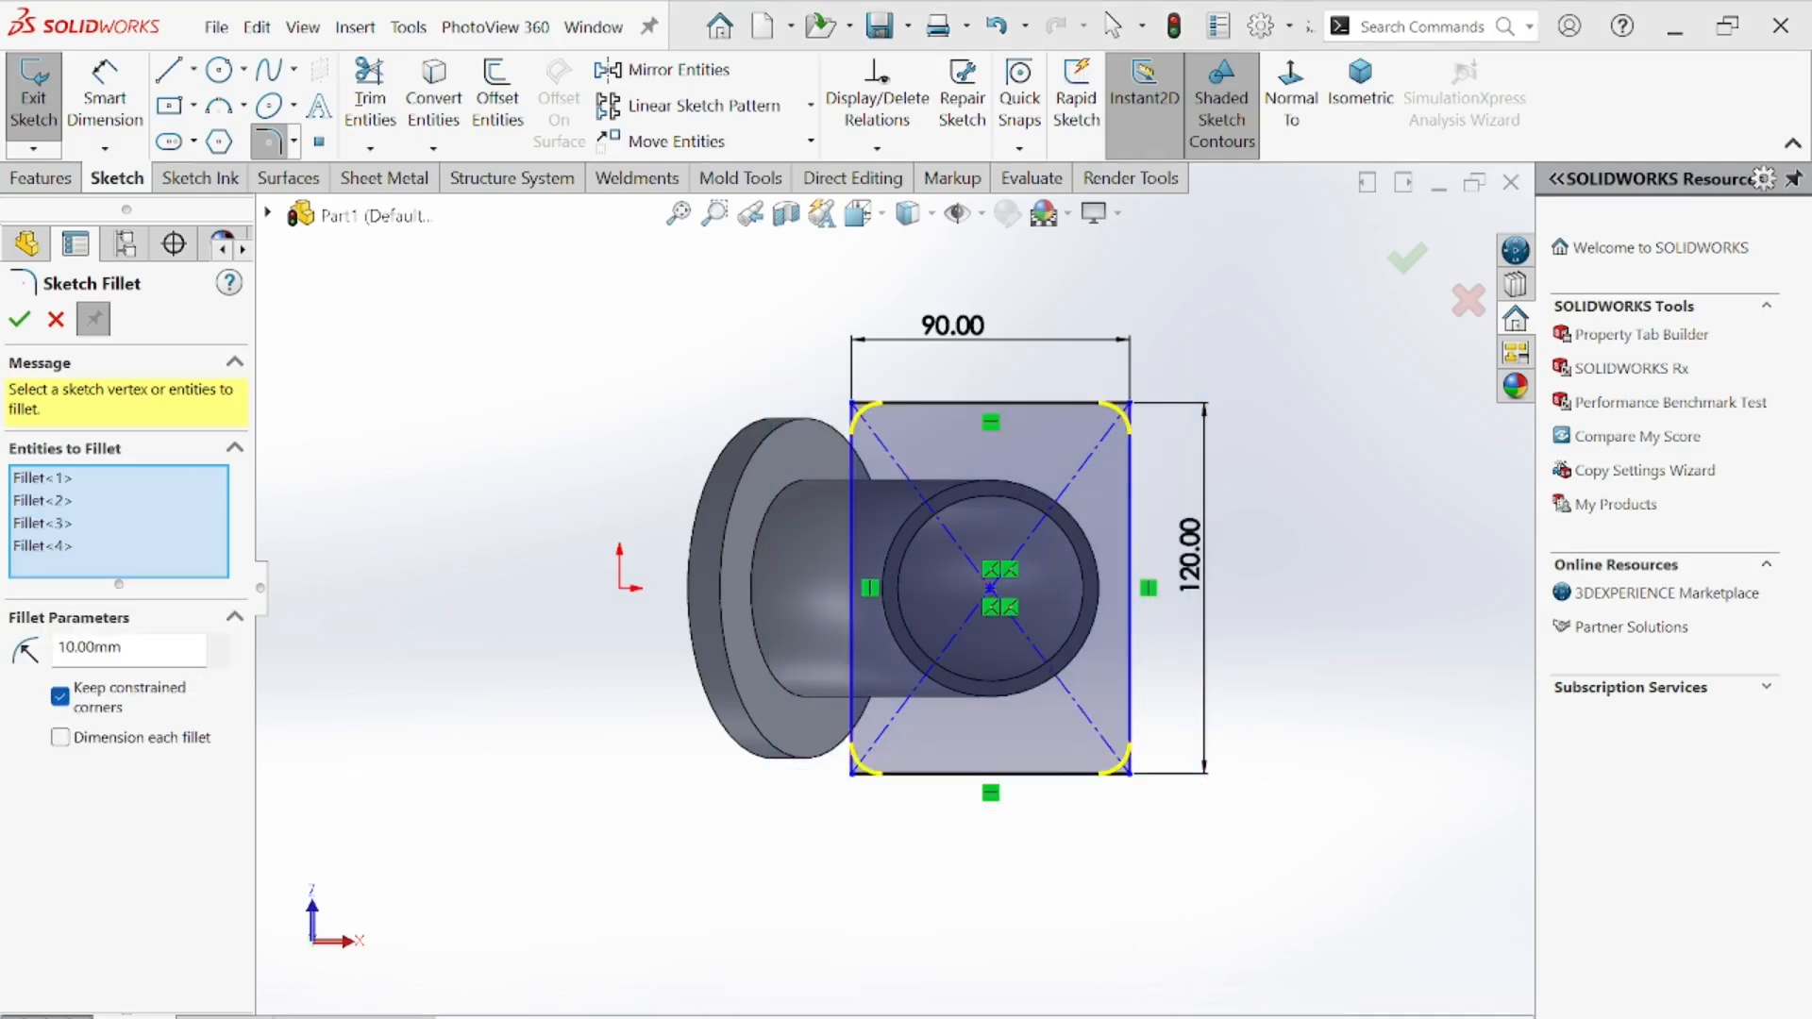
key(alt+Tab)
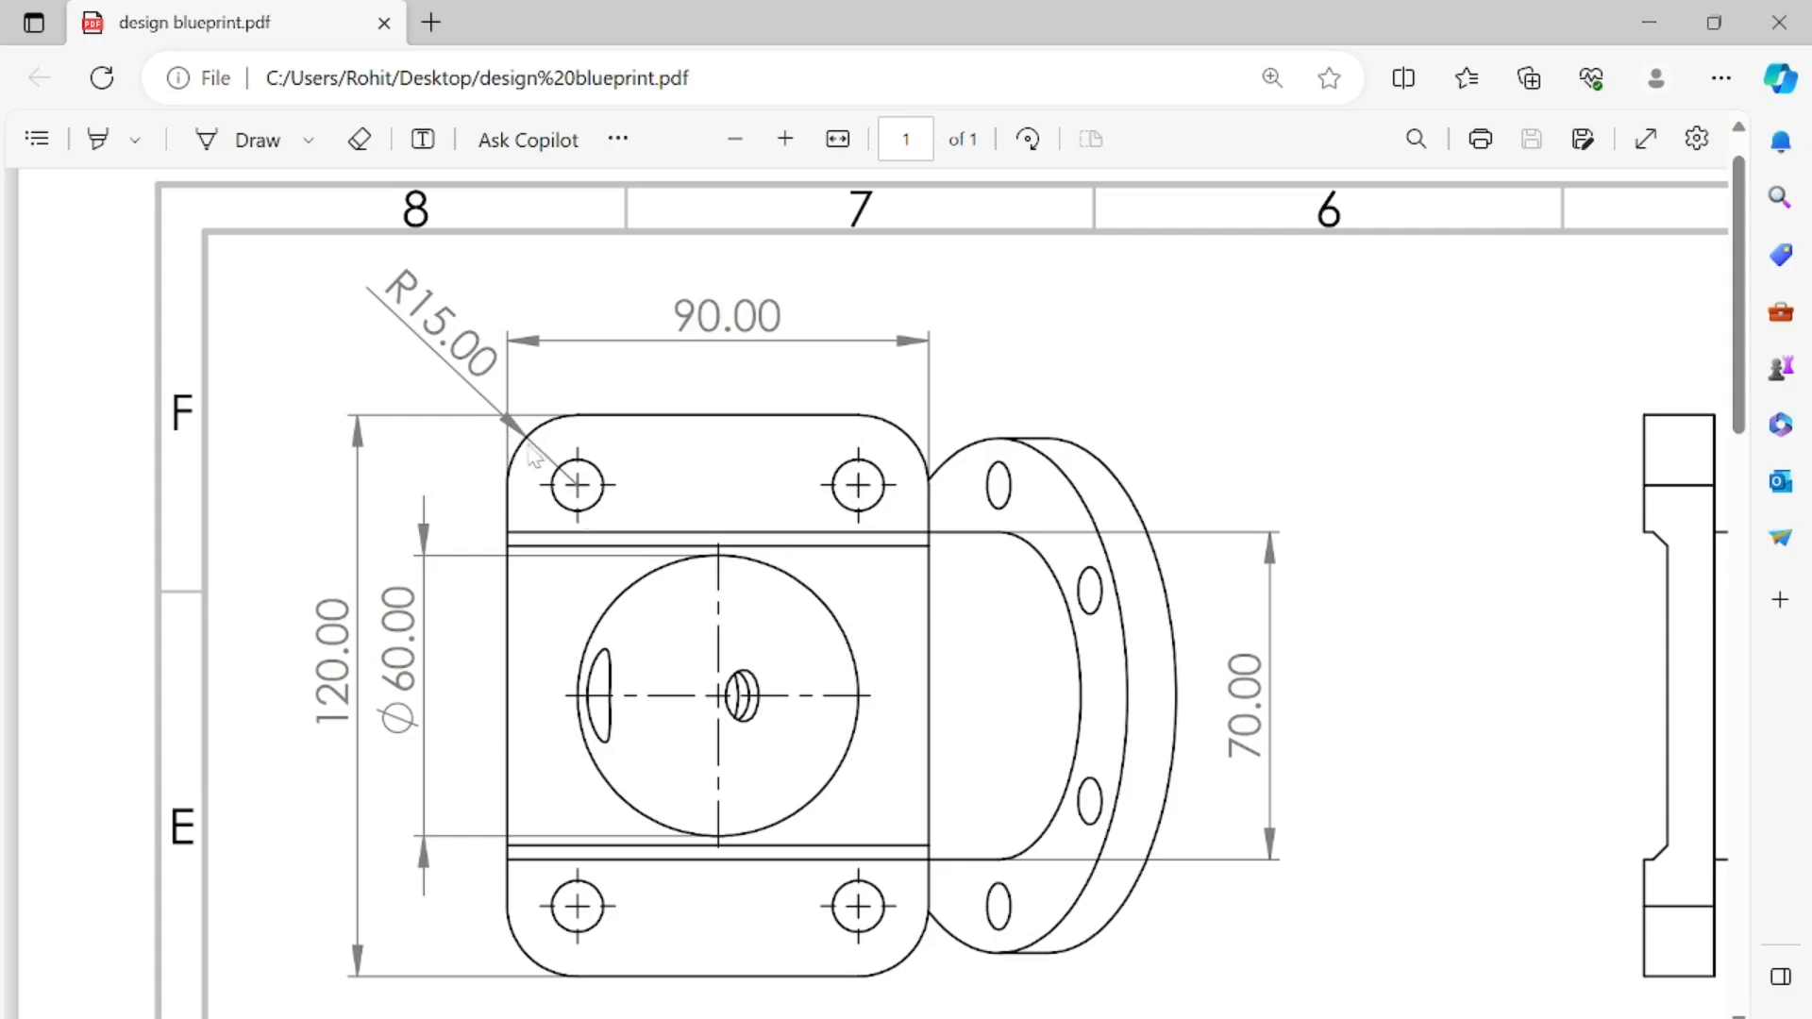
key(alt+Tab)
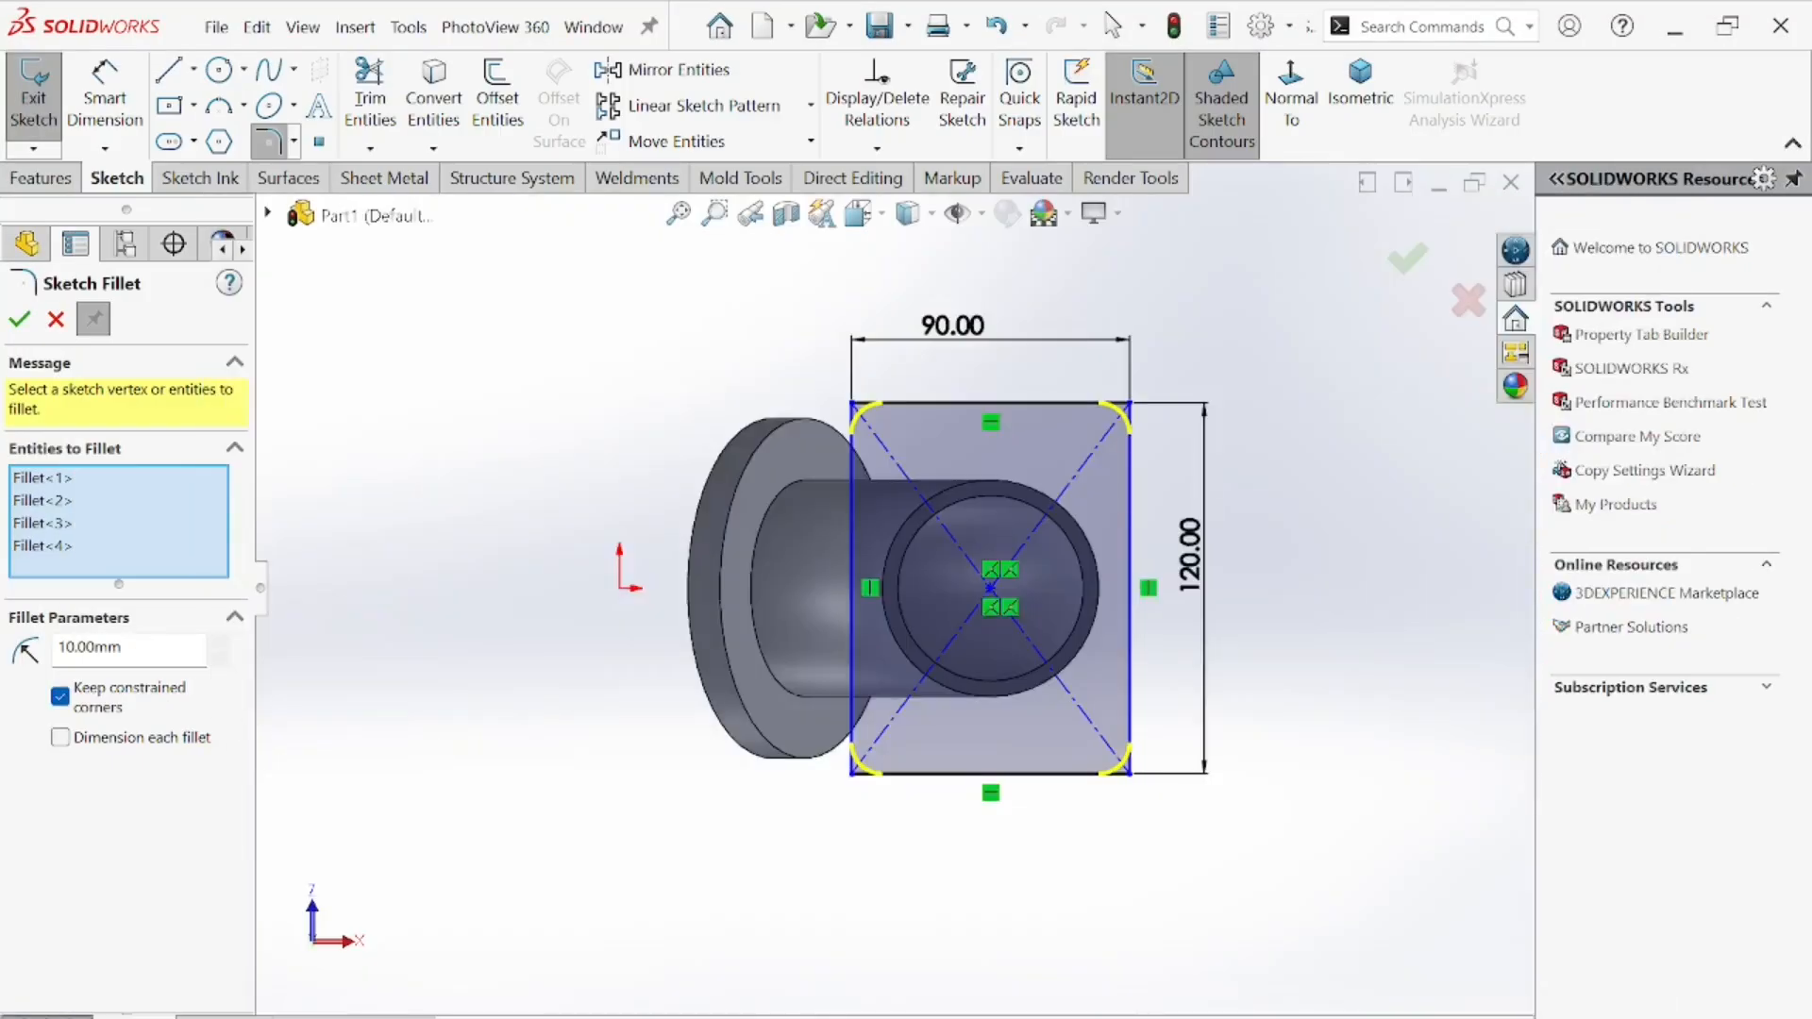
double_click(121, 647)
text(15)
key(Return)
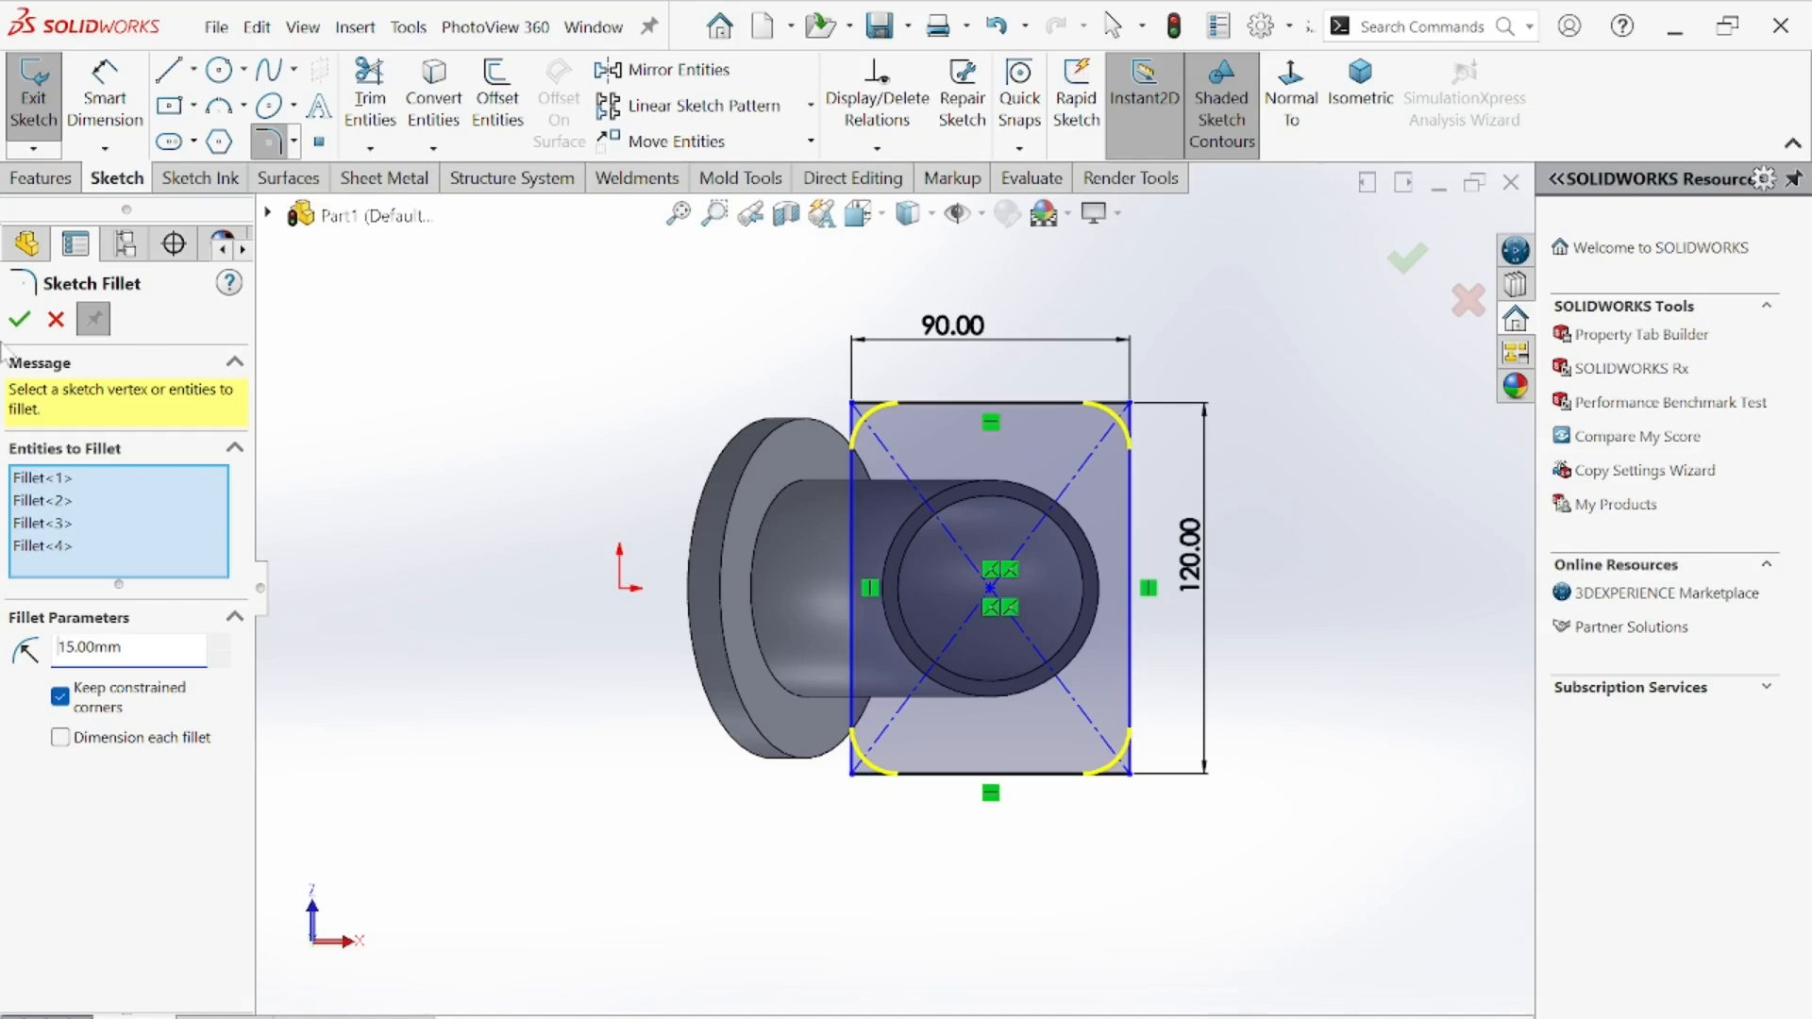
click(19, 319)
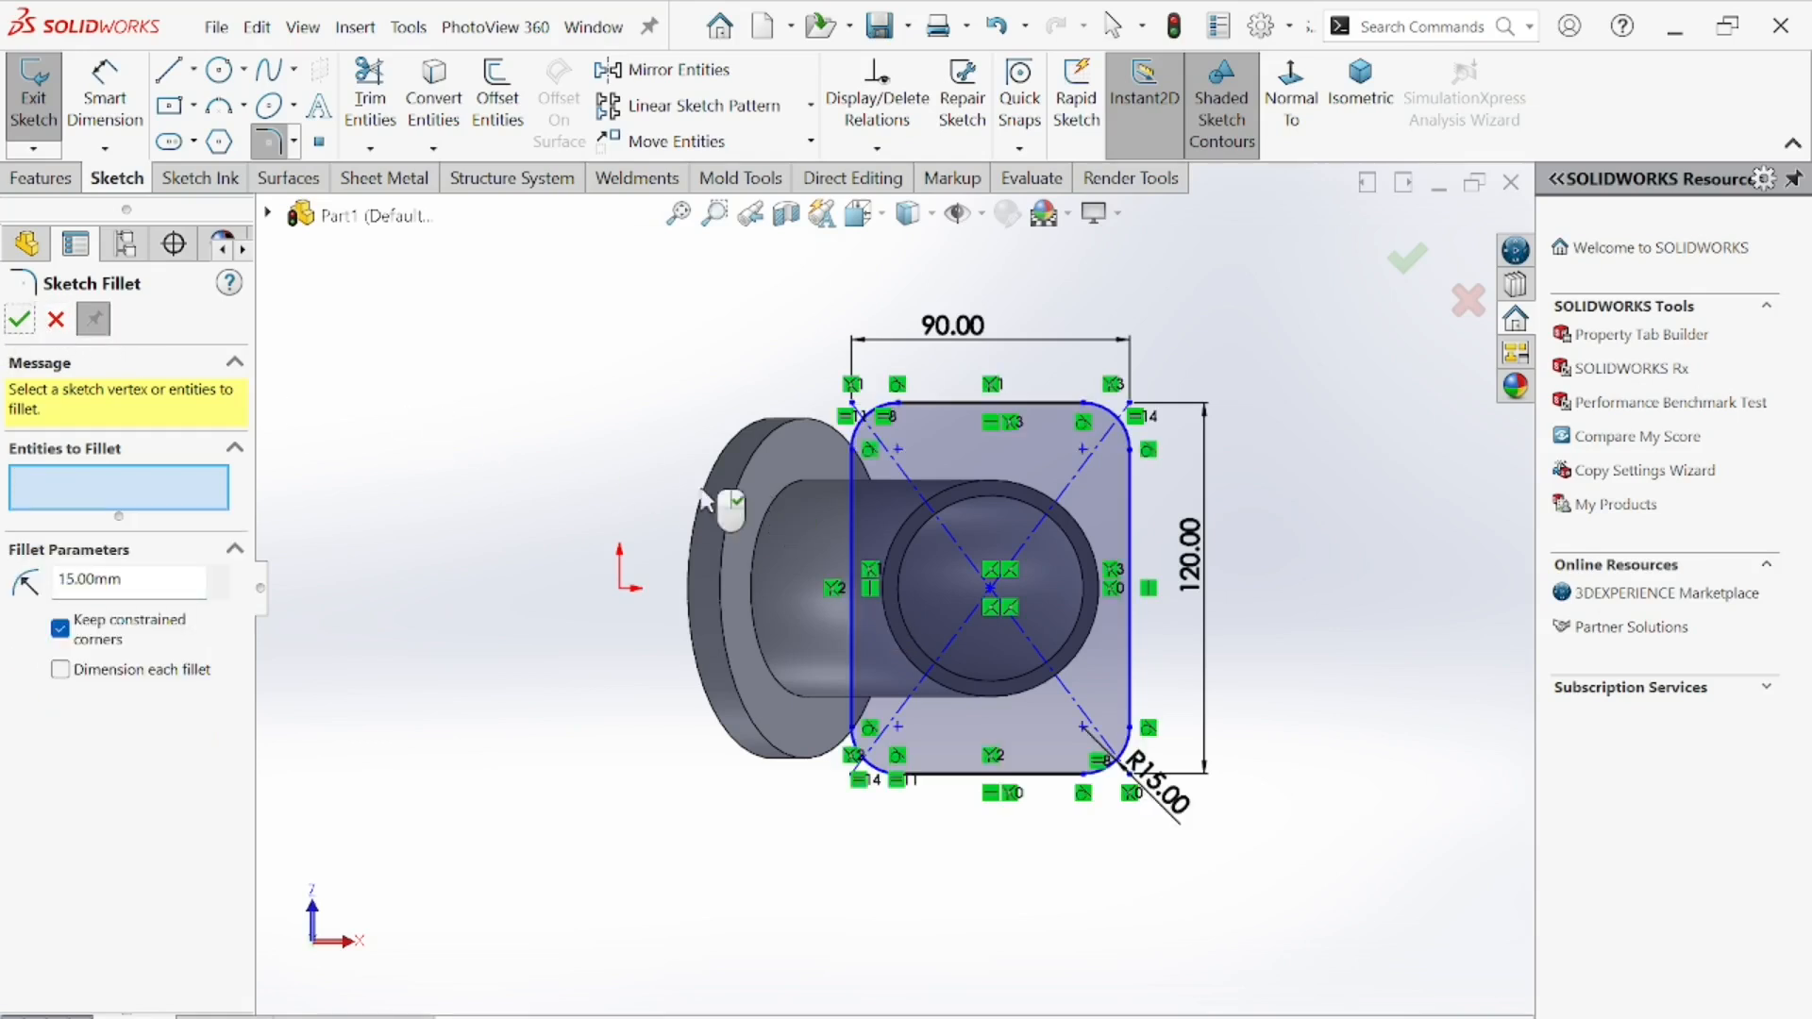
- Accept the corner fillets and convert the pipe's inner circular edge into the rectangular flange sketch
click(1398, 270)
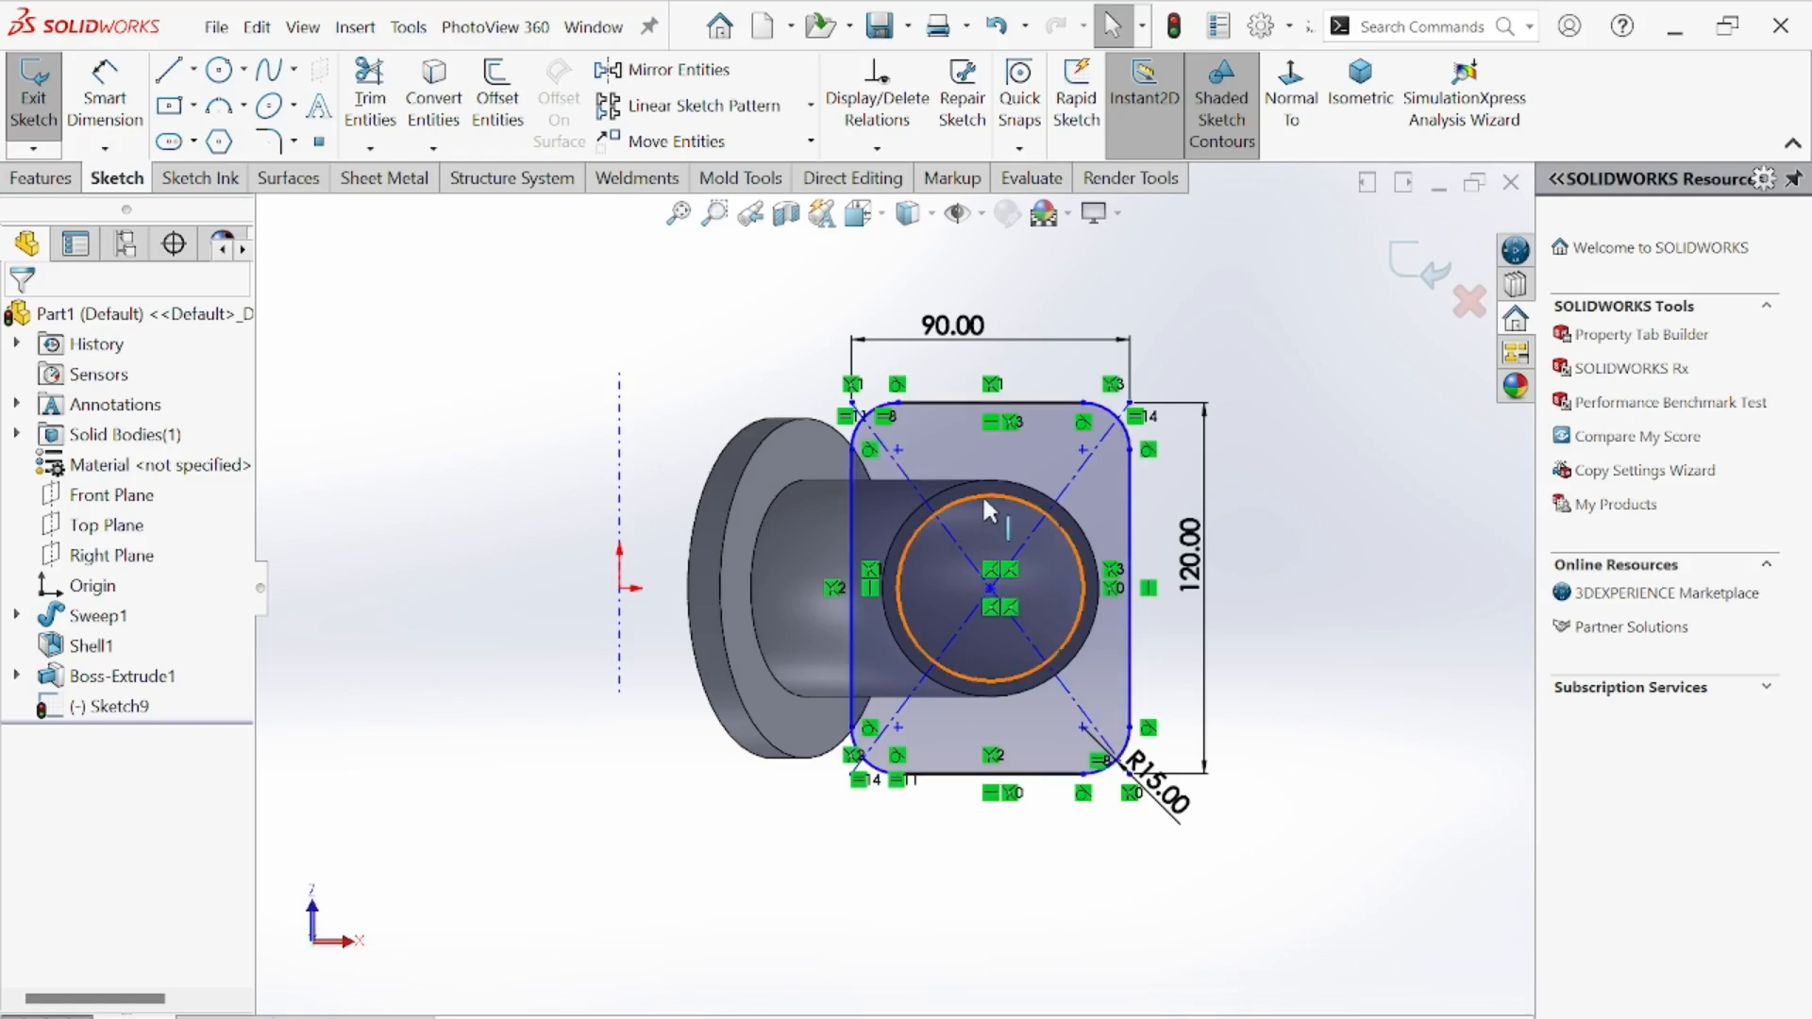
click(983, 502)
click(433, 102)
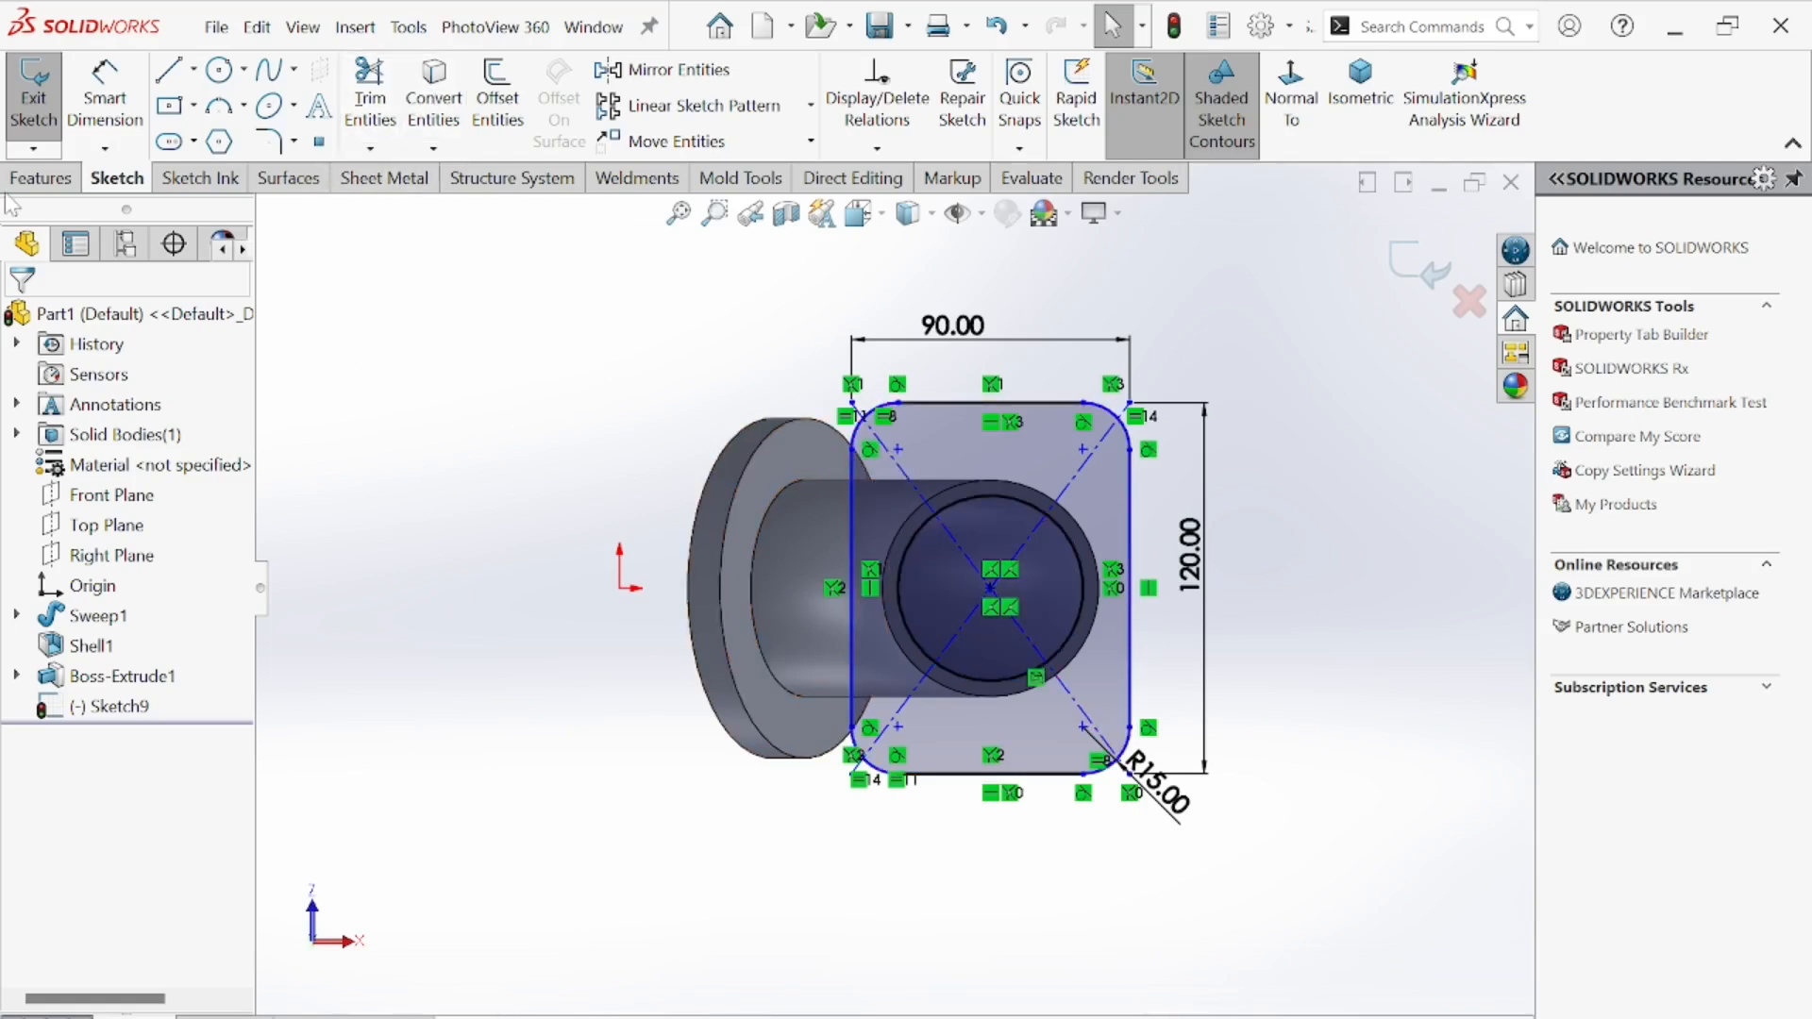
- Extrude the rectangular flange profile 15 mm outward from the pipe end, checking the flange thickness in the blueprint PDF
click(41, 178)
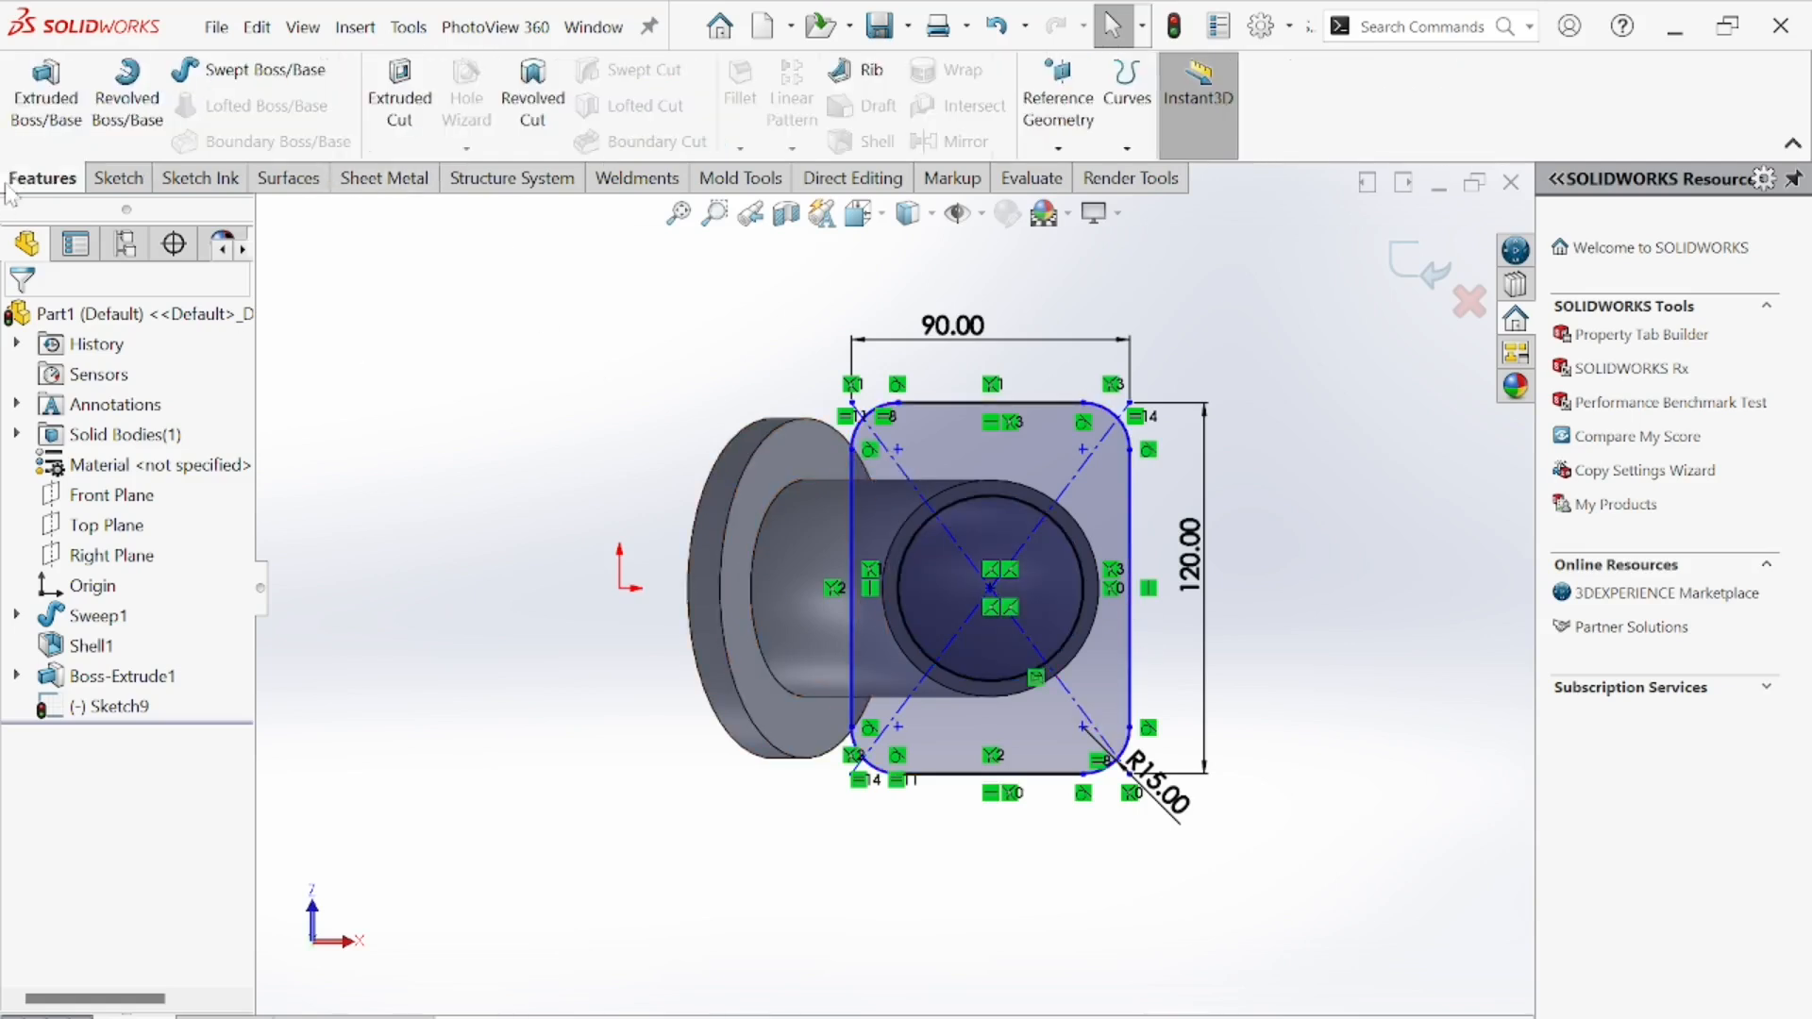
click(47, 99)
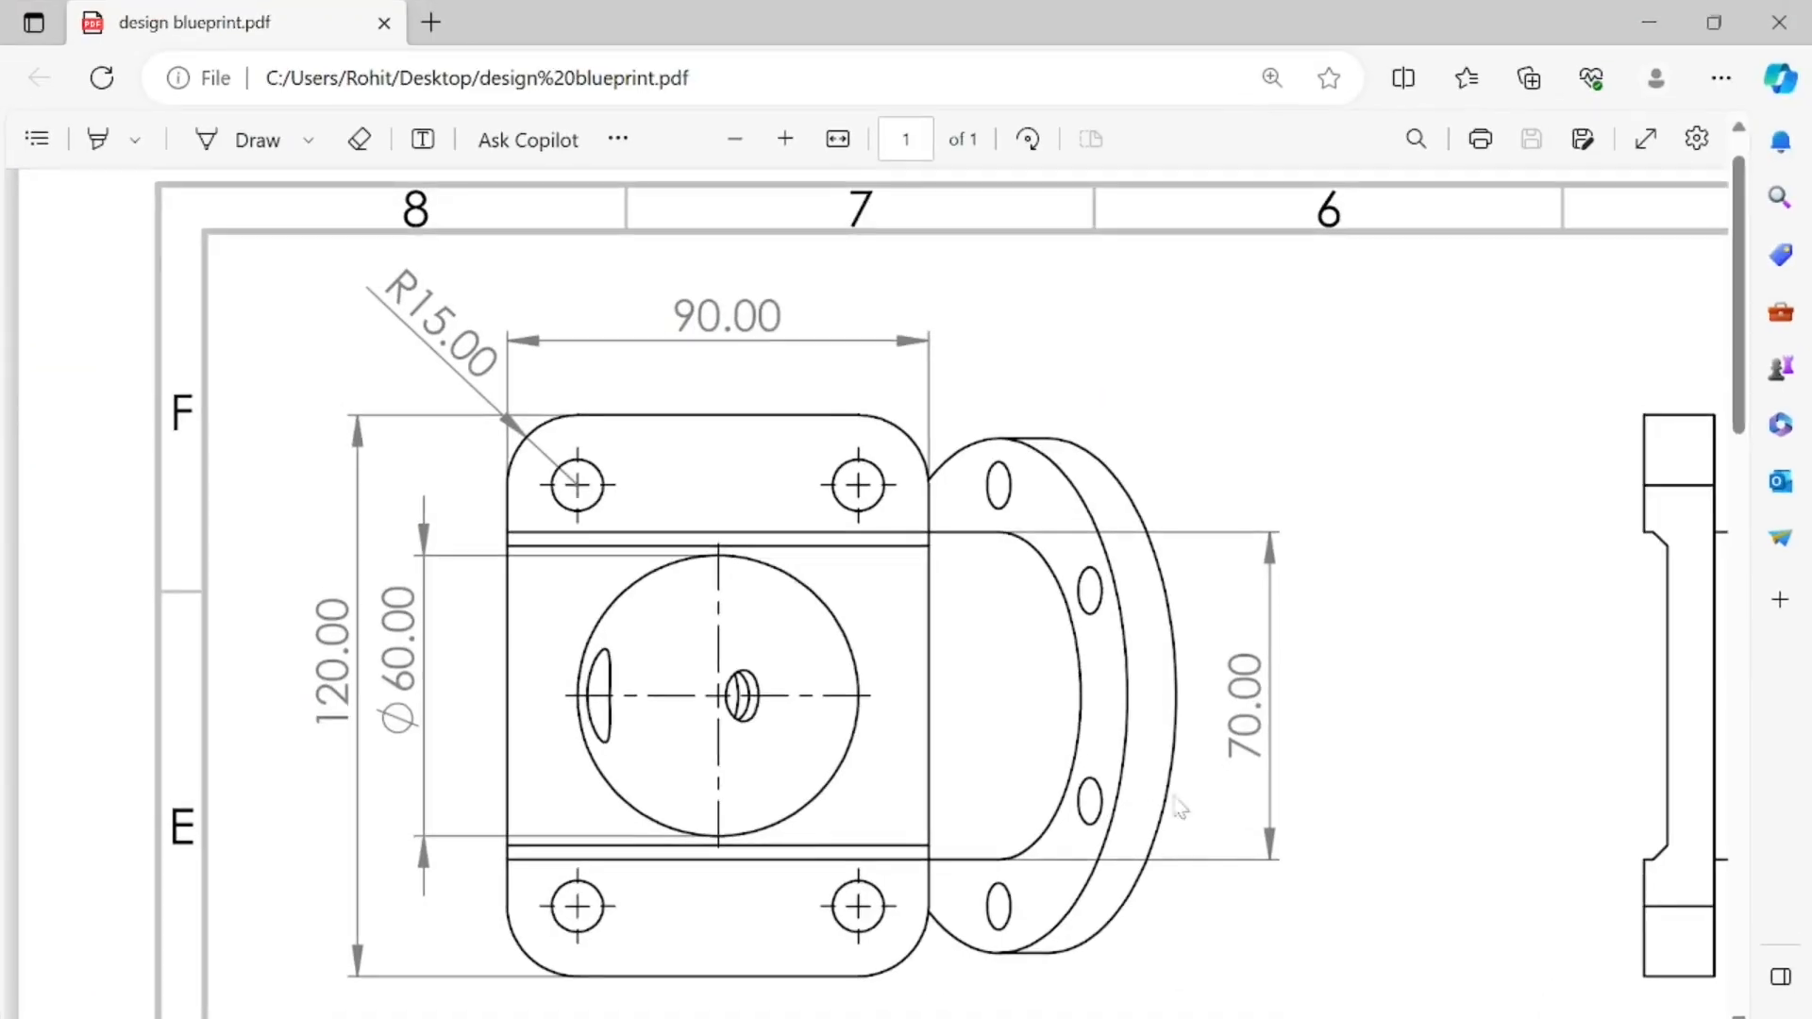
middle_drag(1181, 808, 1236, 736)
click(736, 139)
click(735, 138)
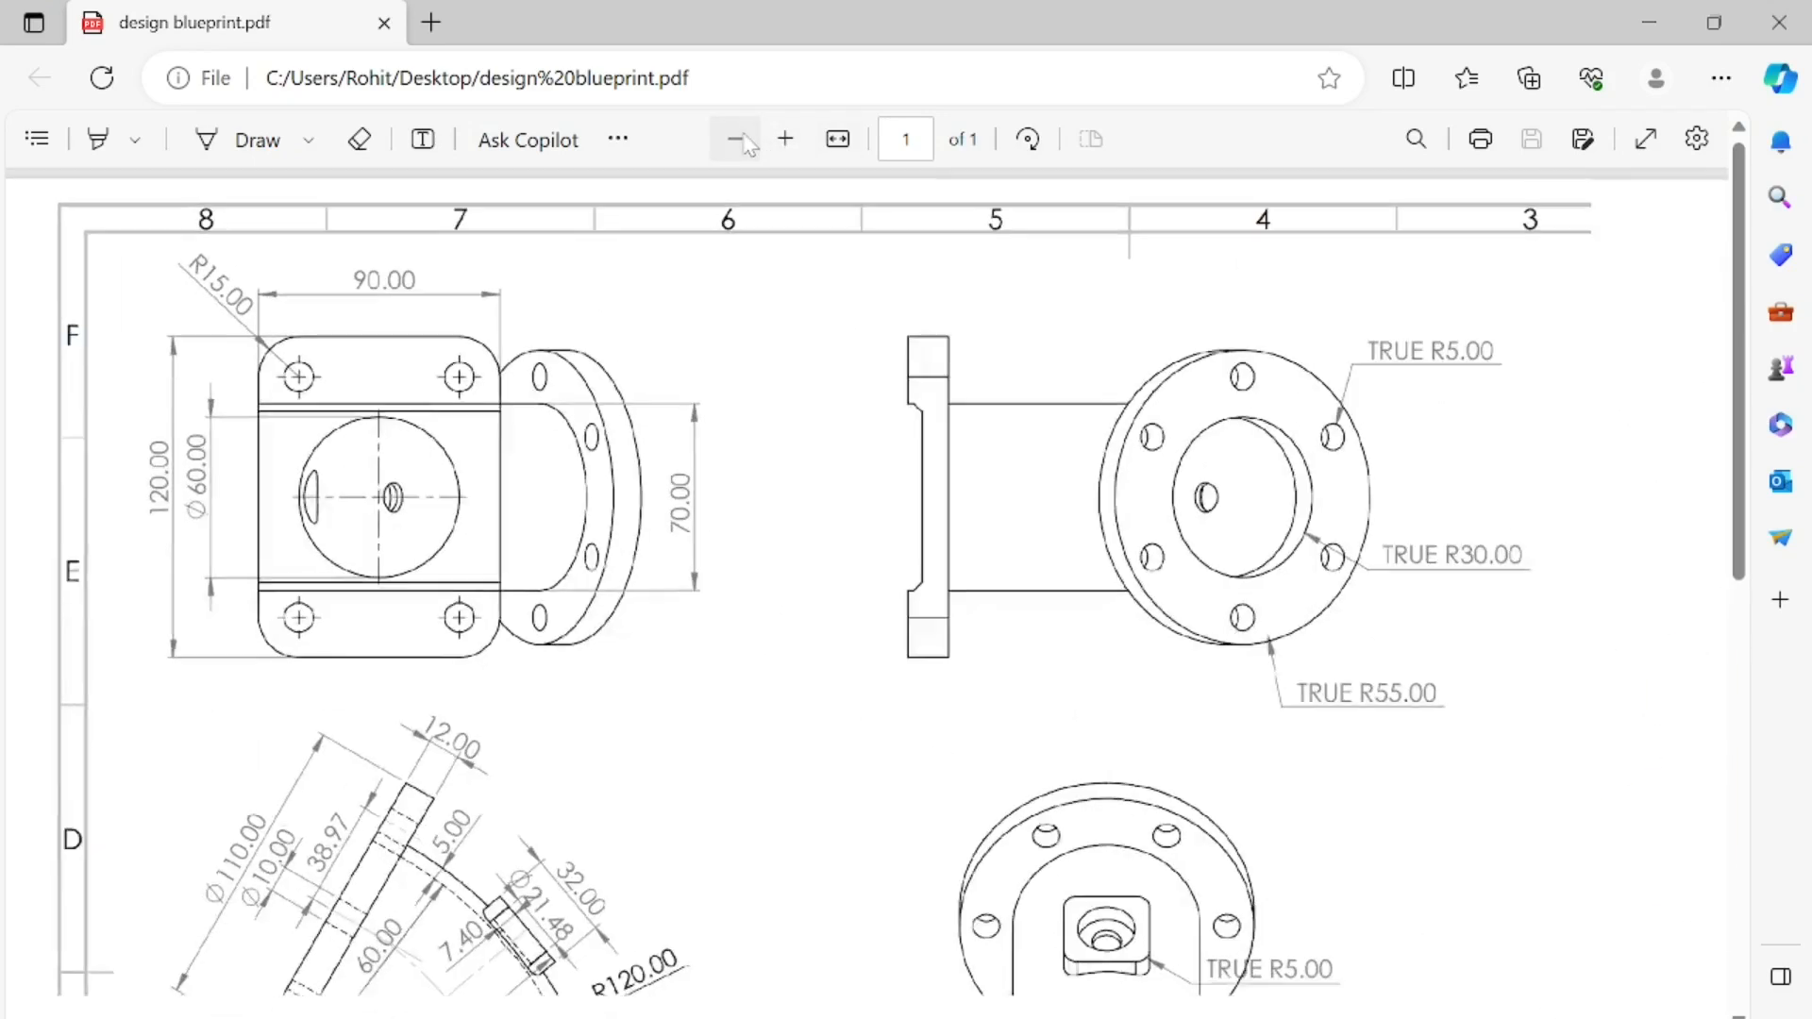
scroll(1044, 607, down, 3)
scroll(1082, 843, down, 2)
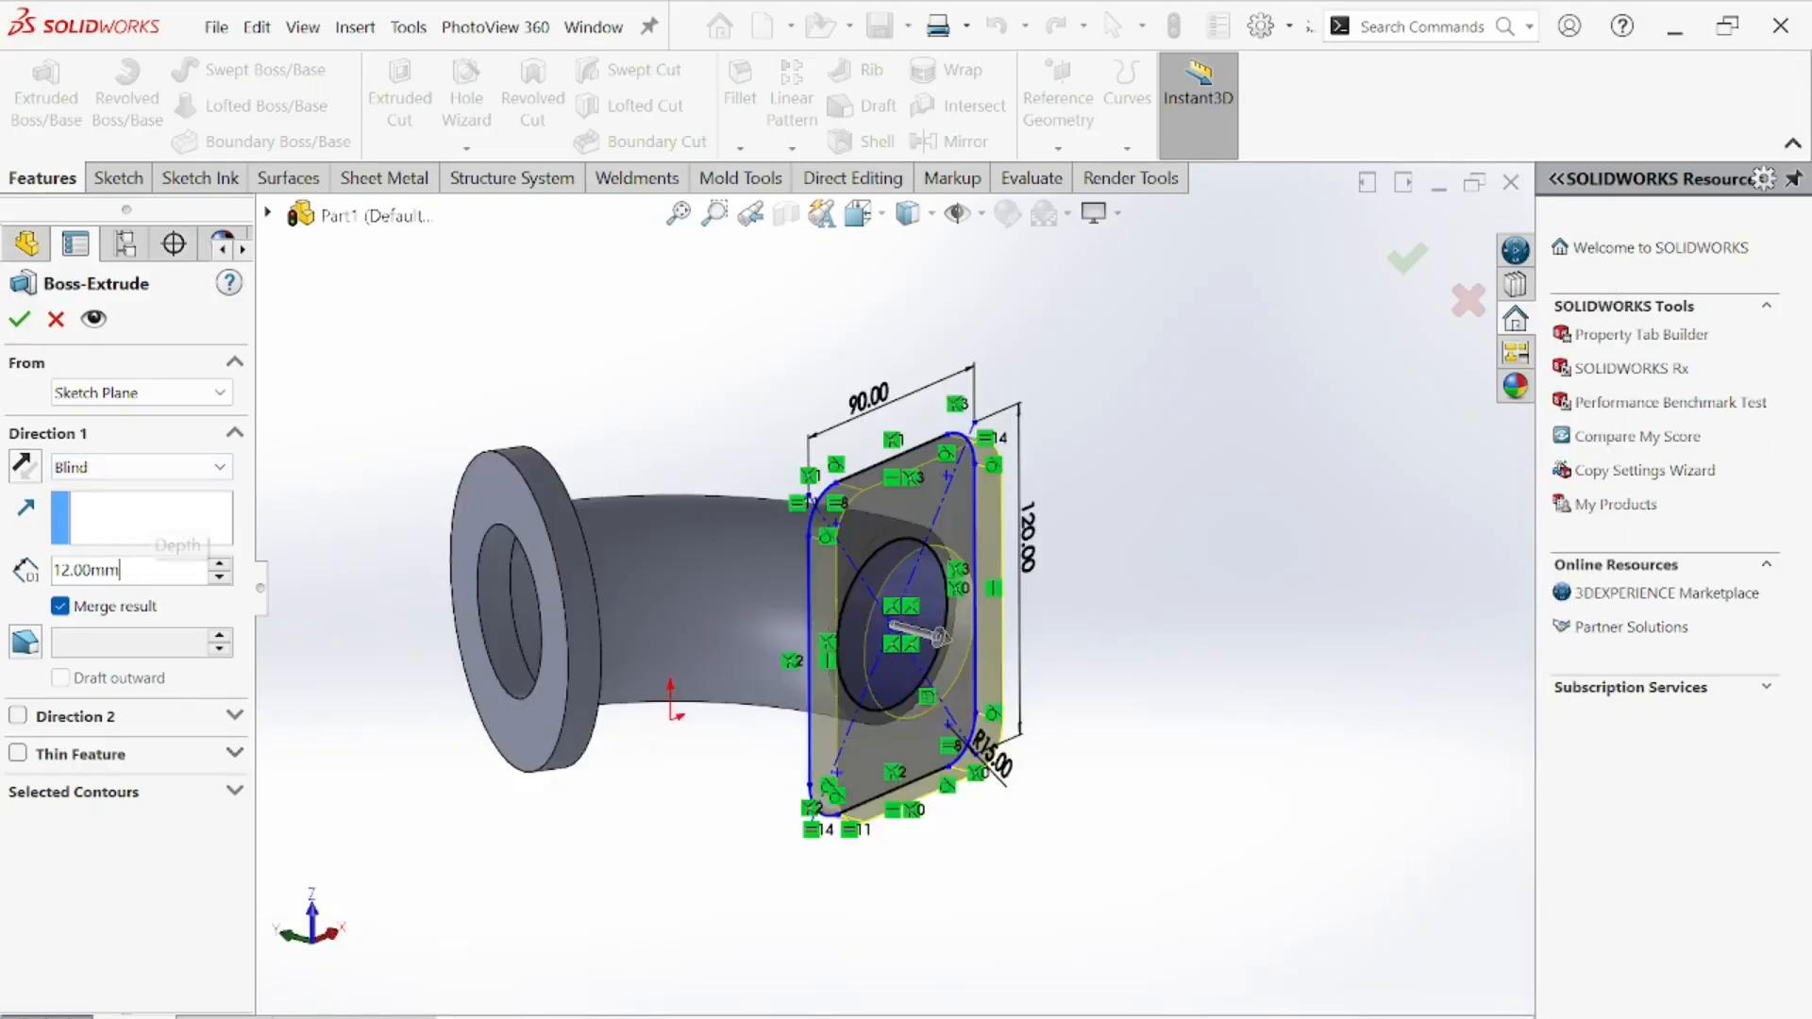
key(ctrl+a)
text(15)
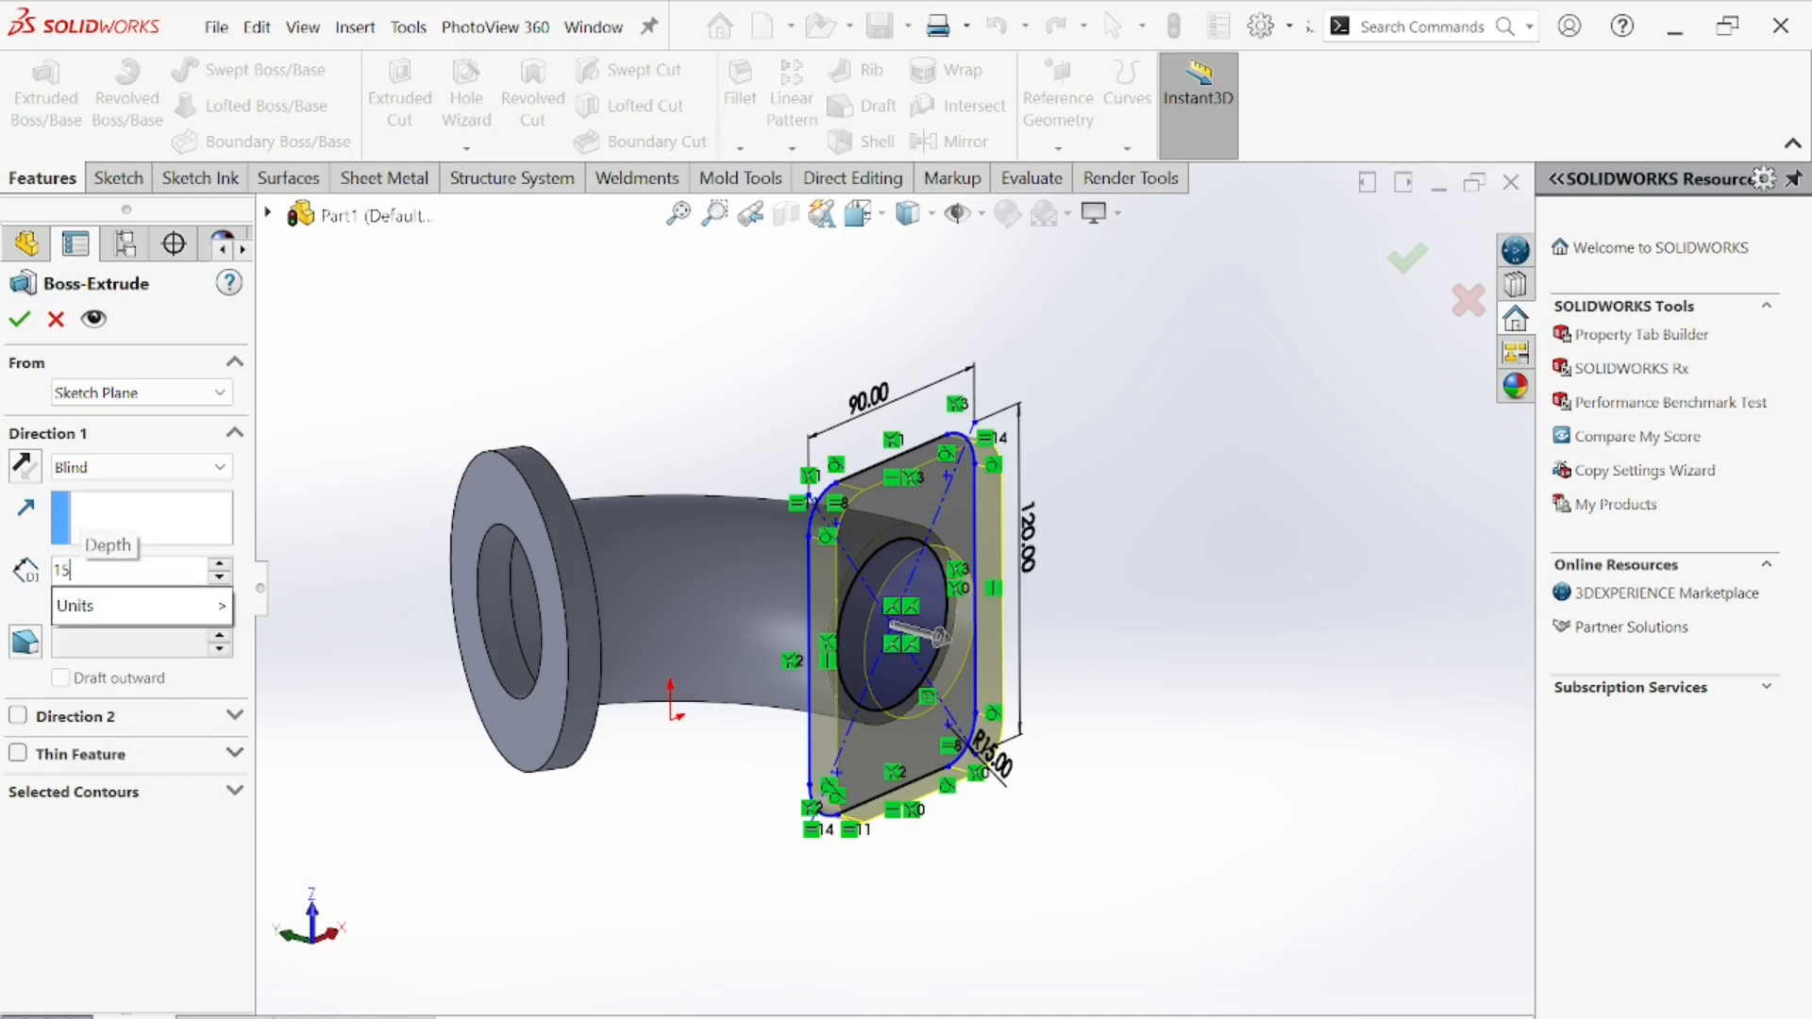
key(Return)
- Inspect the elbow and its rectangular flange from several sides
middle_drag(813, 568, 1076, 640)
middle_drag(1134, 578, 1021, 826)
scroll(957, 604, up, 5)
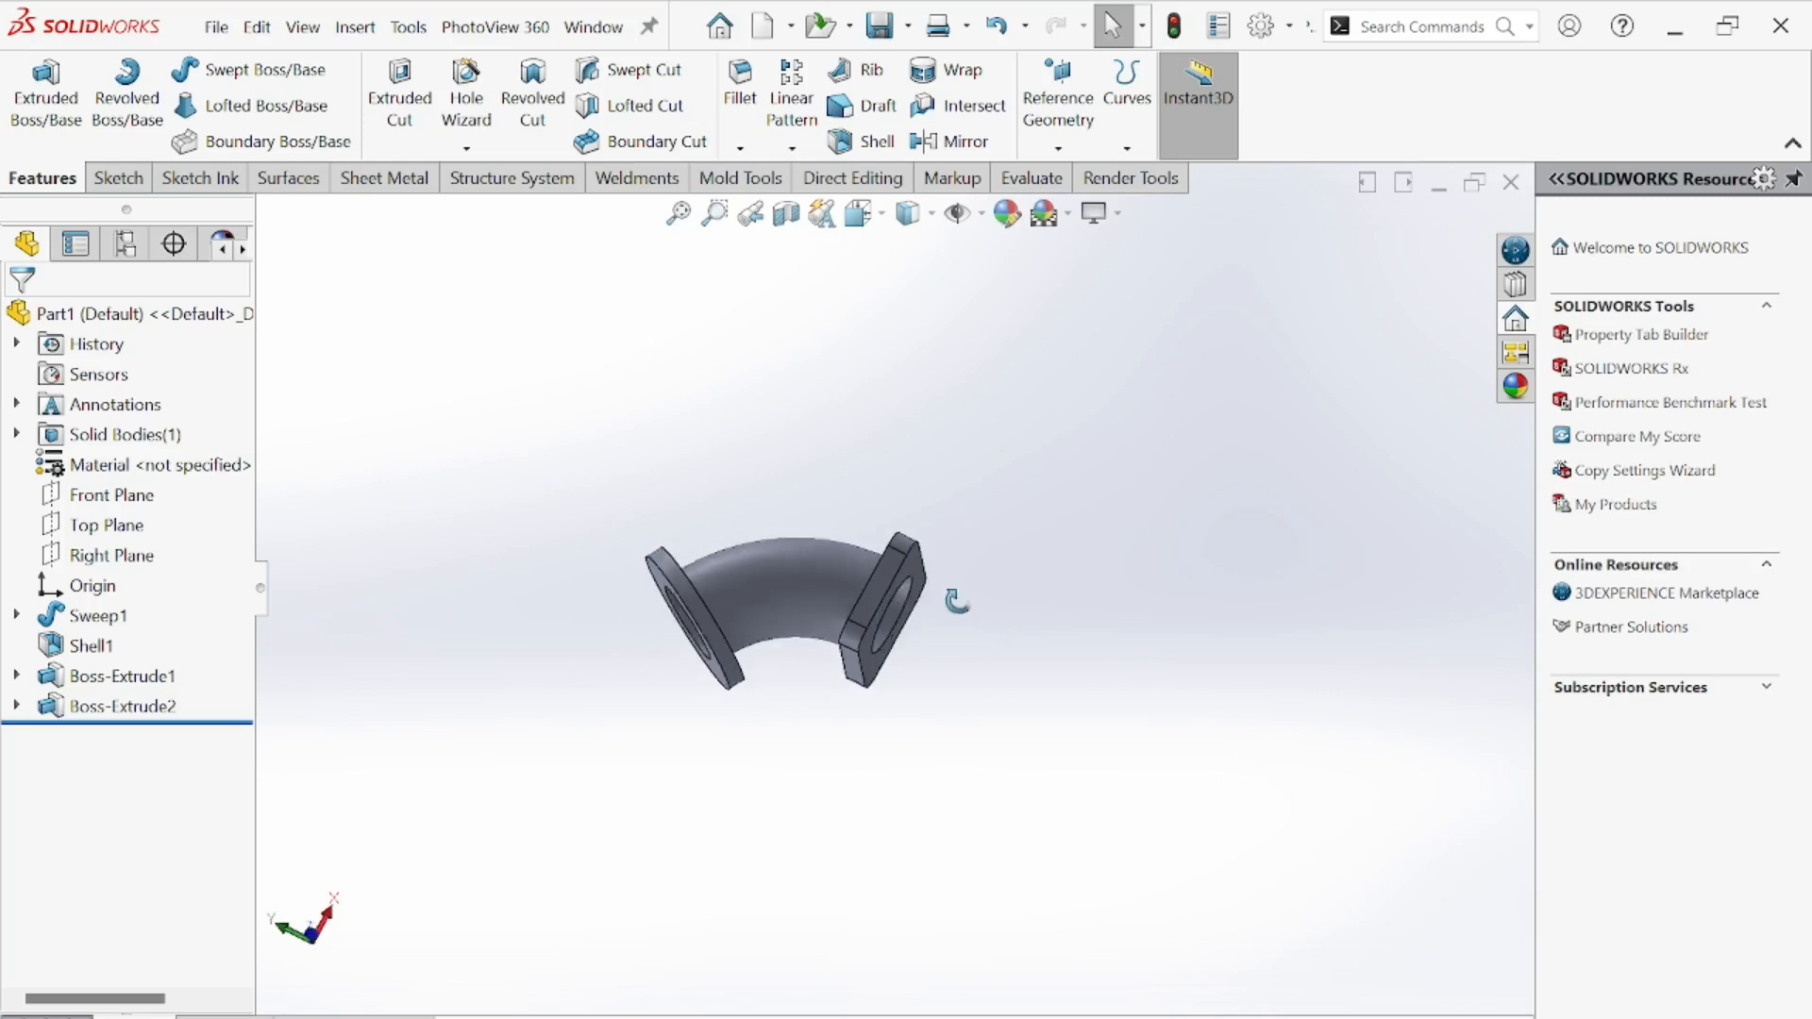
middle_drag(957, 601, 826, 595)
scroll(827, 595, down, 3)
scroll(830, 594, up, 3)
middle_drag(1208, 731, 1230, 829)
scroll(1173, 752, down, 3)
scroll(1173, 752, up, 3)
middle_drag(1173, 752, 966, 495)
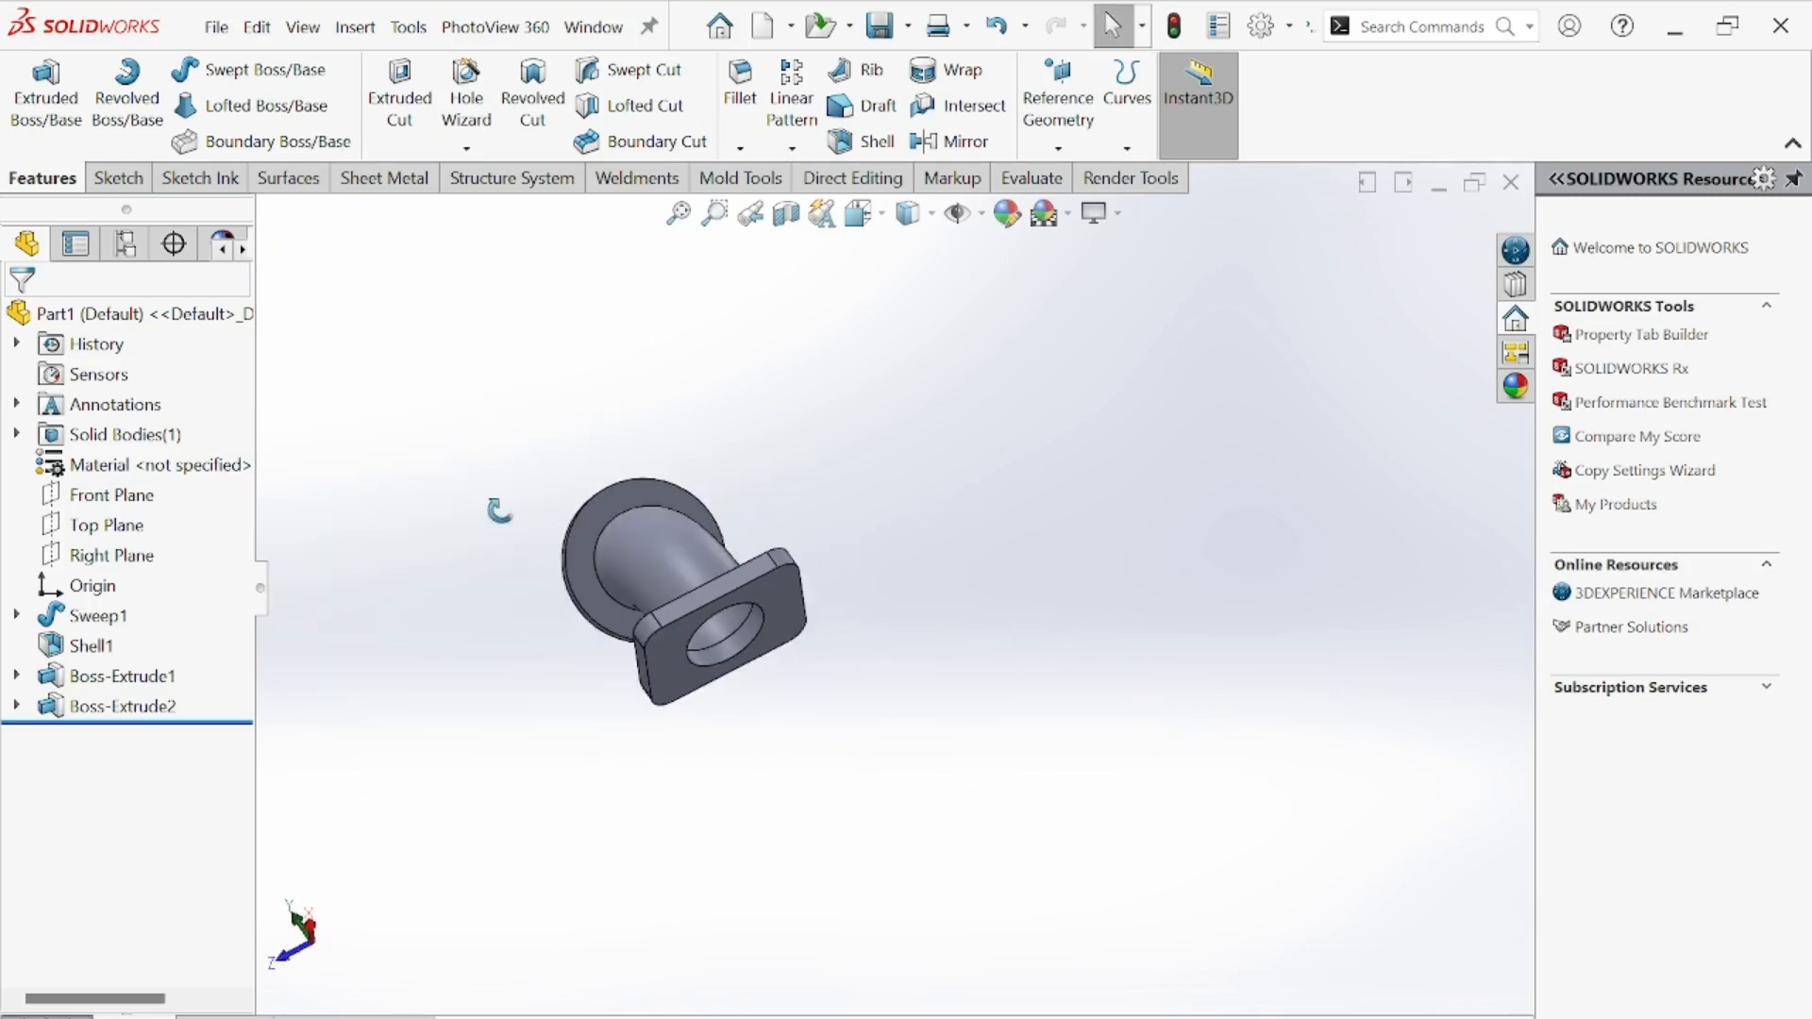
middle_drag(496, 498, 593, 580)
scroll(593, 580, down, 3)
scroll(851, 653, up, 2)
click(870, 647)
click(1051, 766)
middle_drag(958, 730, 975, 753)
scroll(929, 677, down, 3)
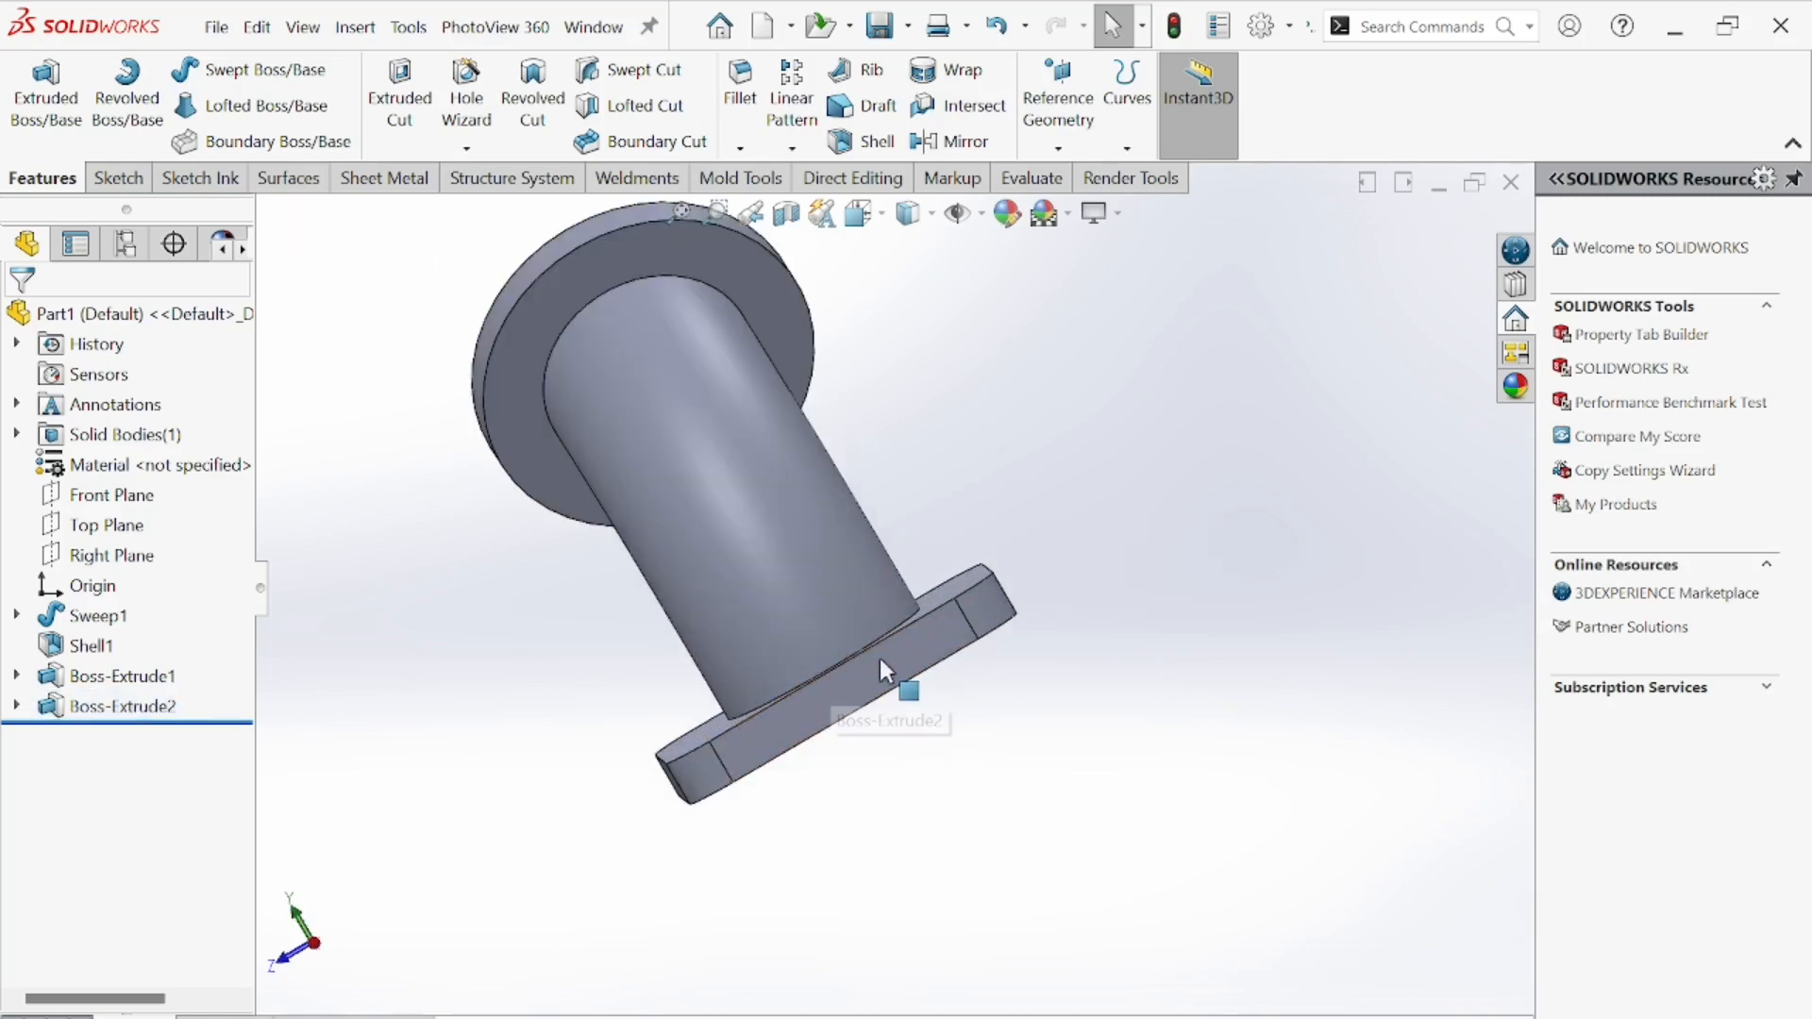
- Check the boss dimensions in the blueprint PDF and, in SOLIDWORKS, open a sketch on the rectangular flange's outer long side face, viewed straight on
click(881, 663)
click(941, 627)
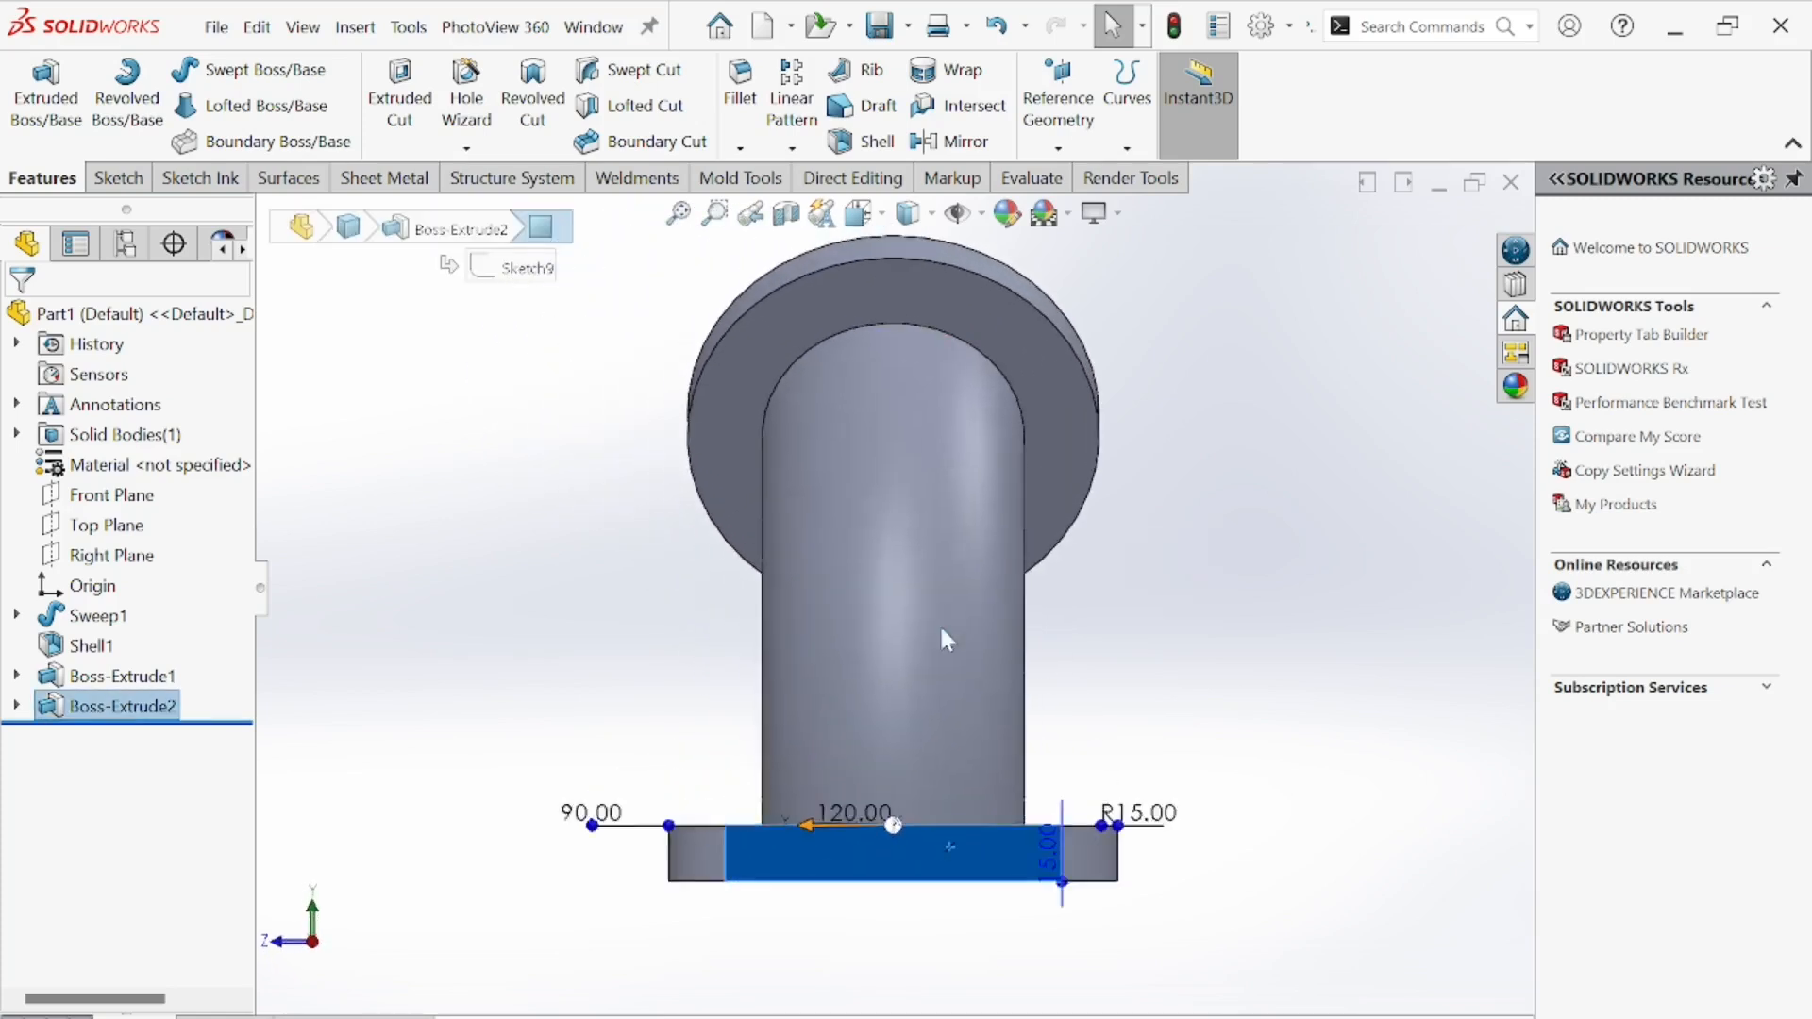
key(alt+Tab)
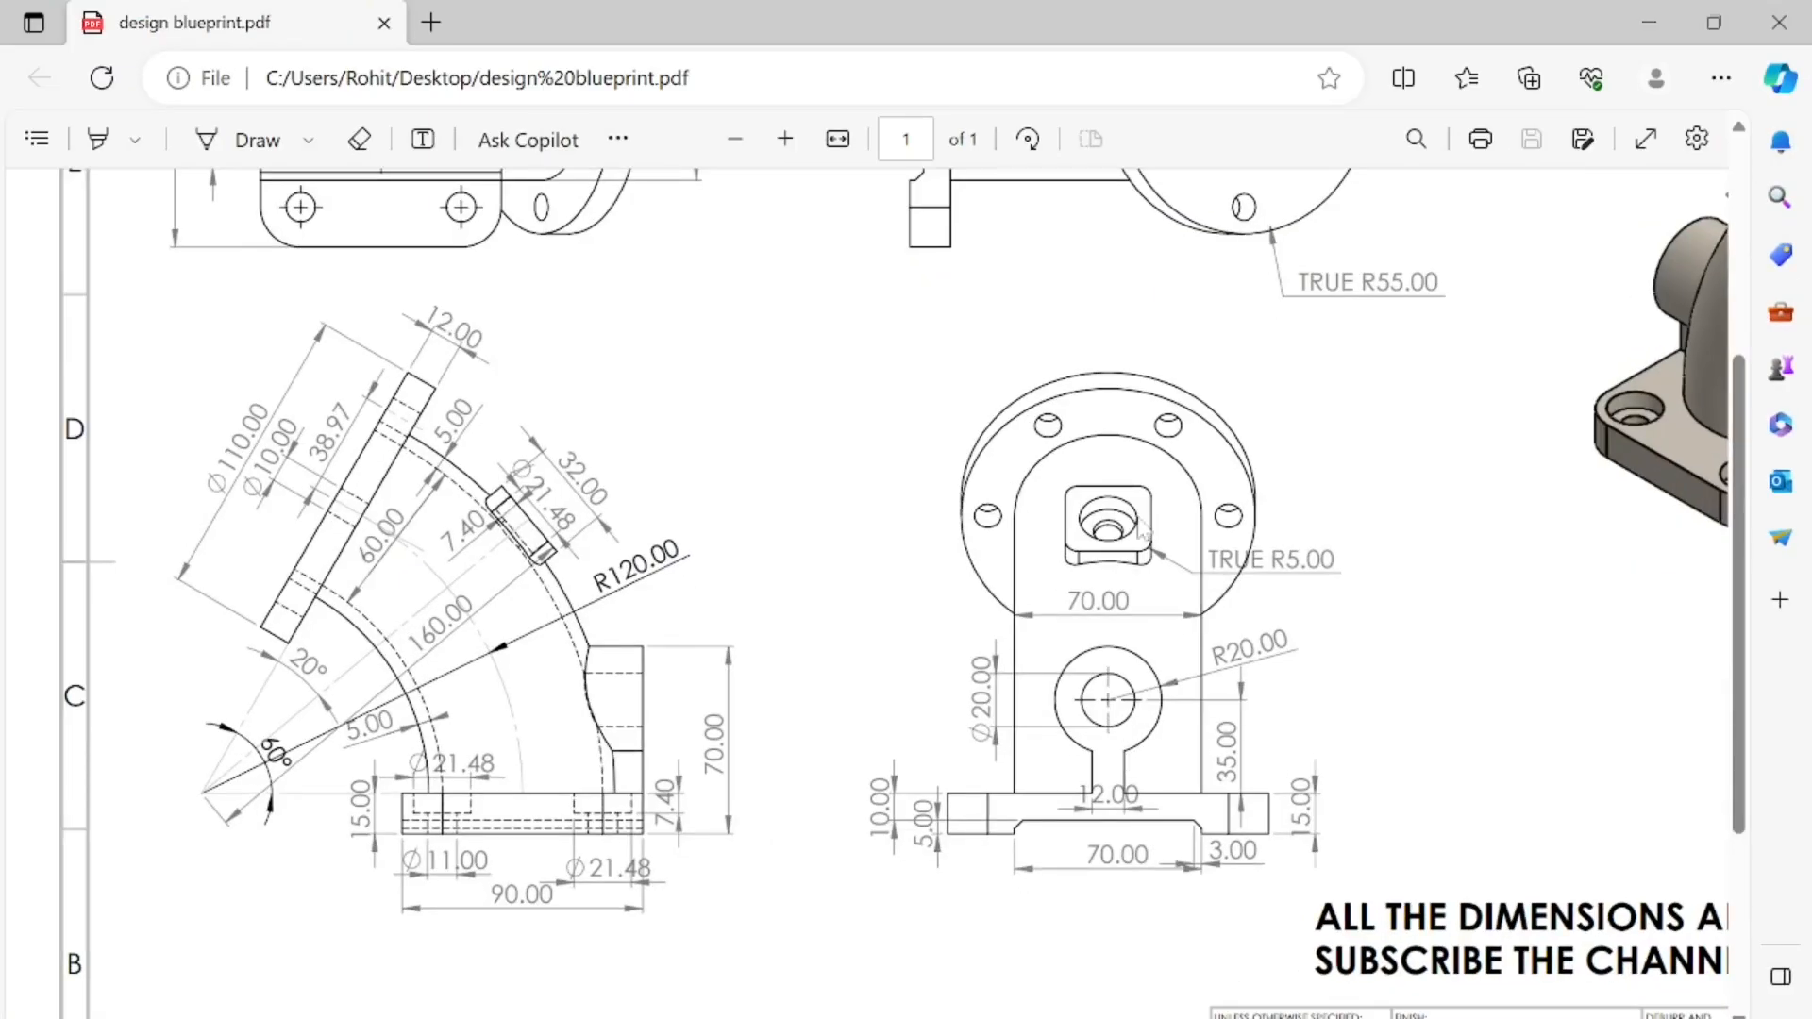
click(789, 146)
click(789, 145)
click(789, 145)
middle_drag(1141, 529, 1359, 736)
middle_drag(1416, 498, 1525, 415)
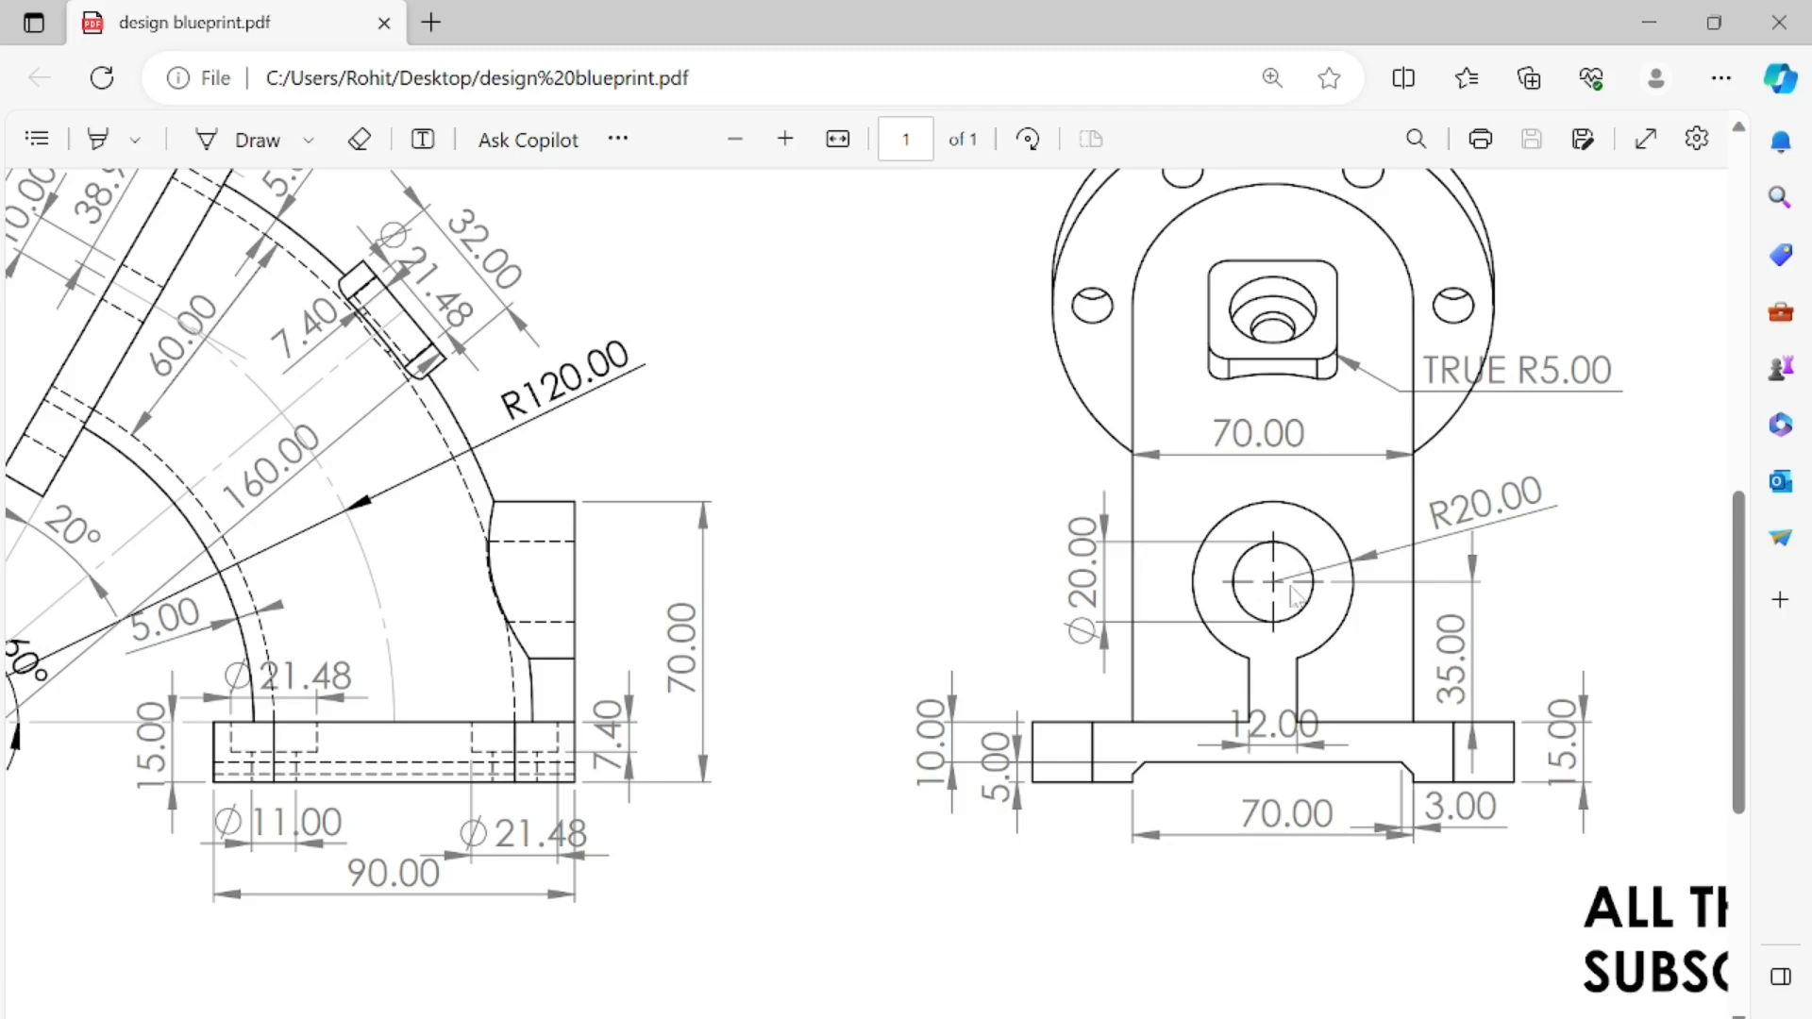
key(alt+Tab)
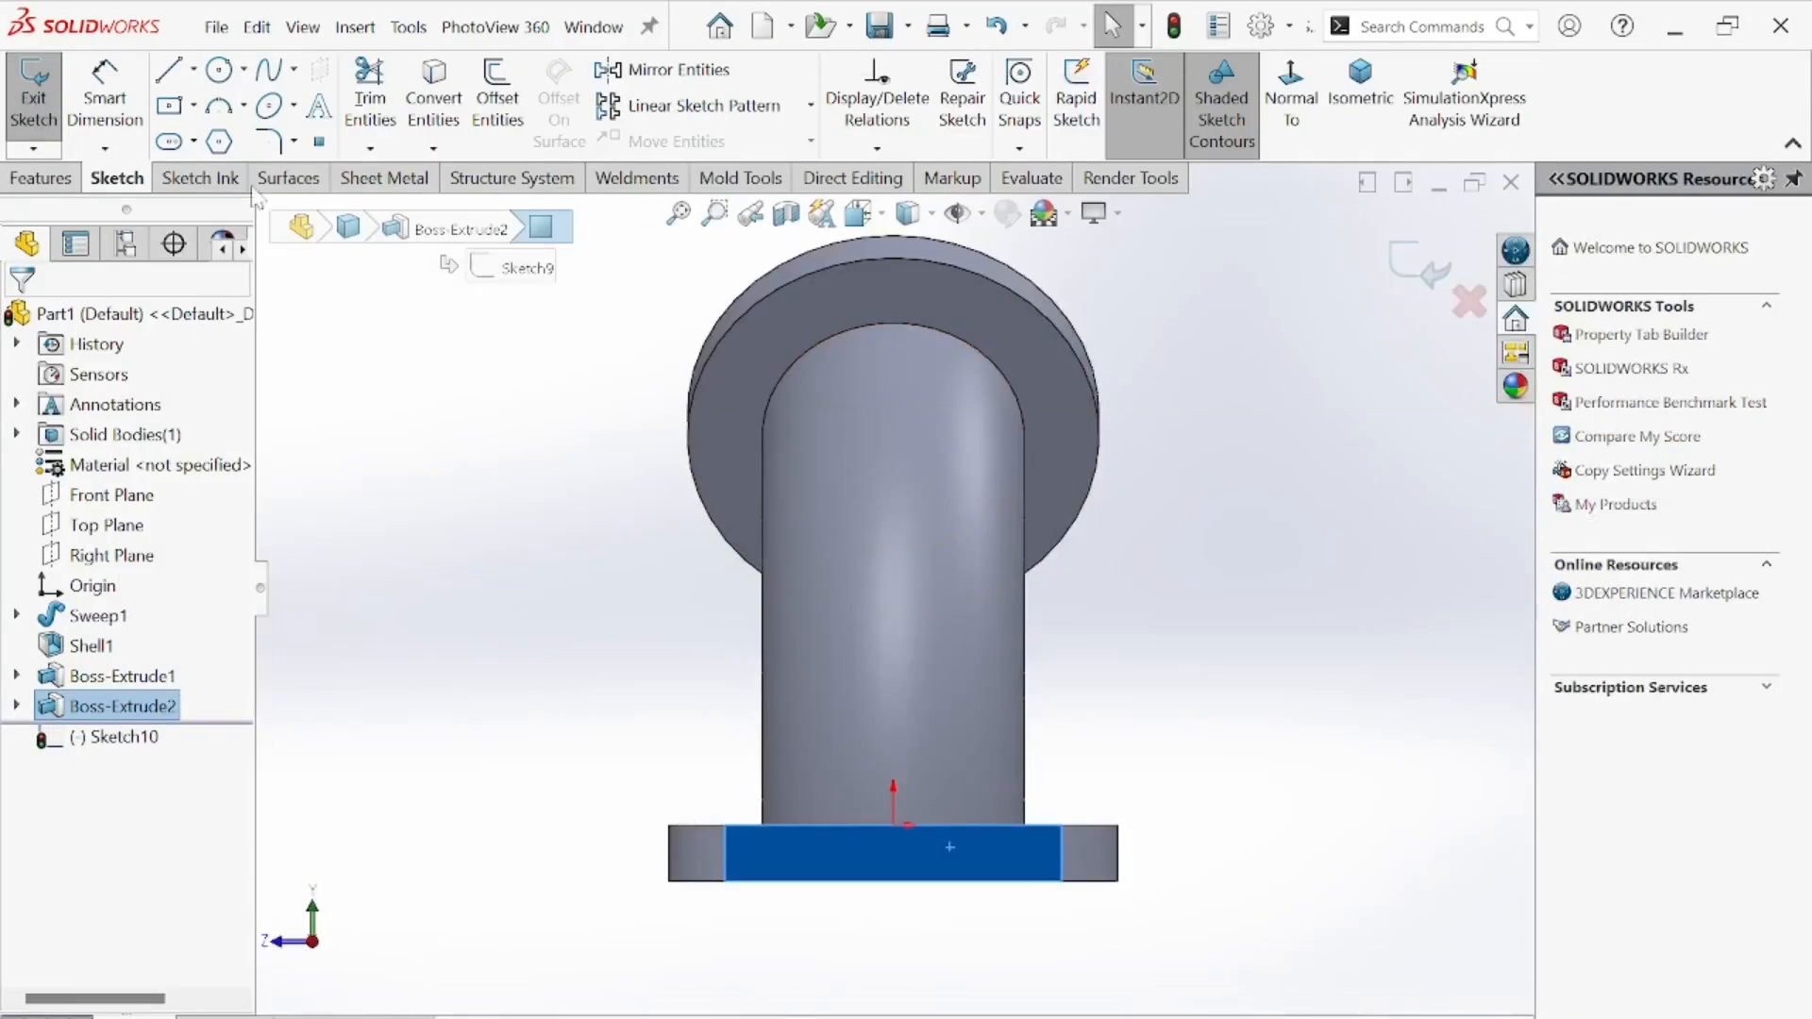
- Sketch a circle about 38 mm in diameter directly above the sketch origin, in front of the pipe
click(221, 74)
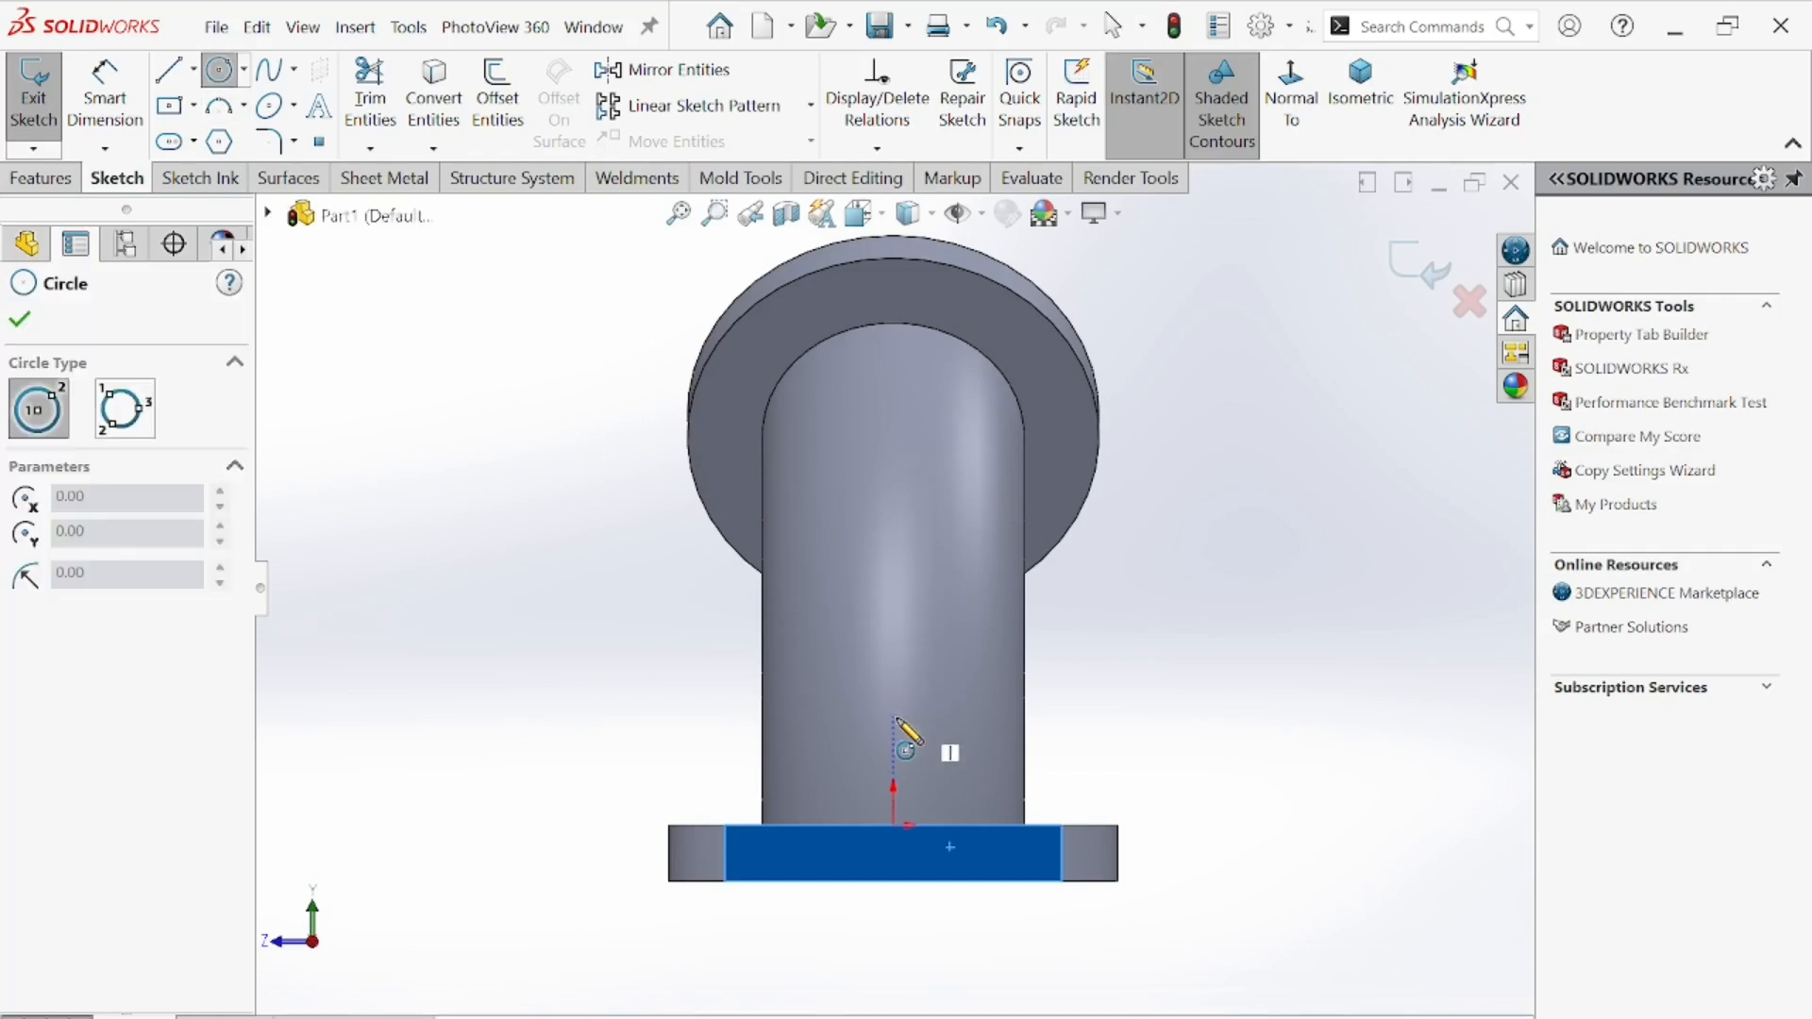
click(893, 713)
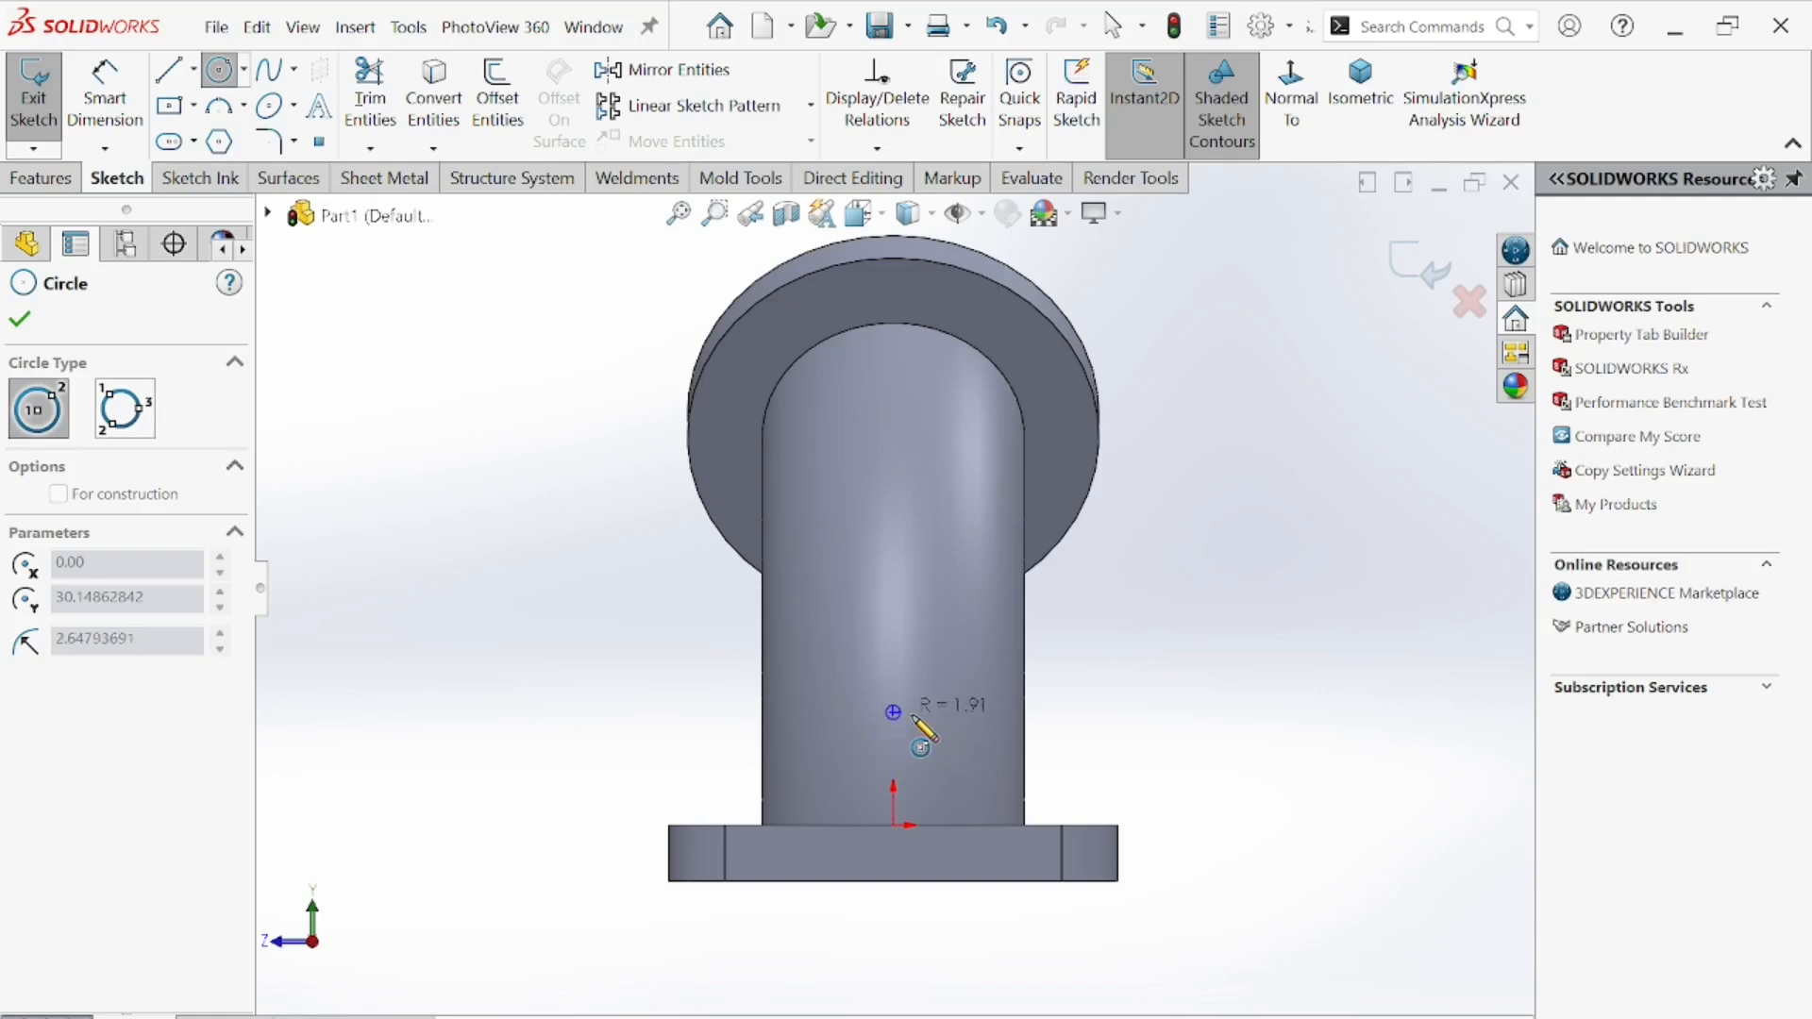
click(964, 729)
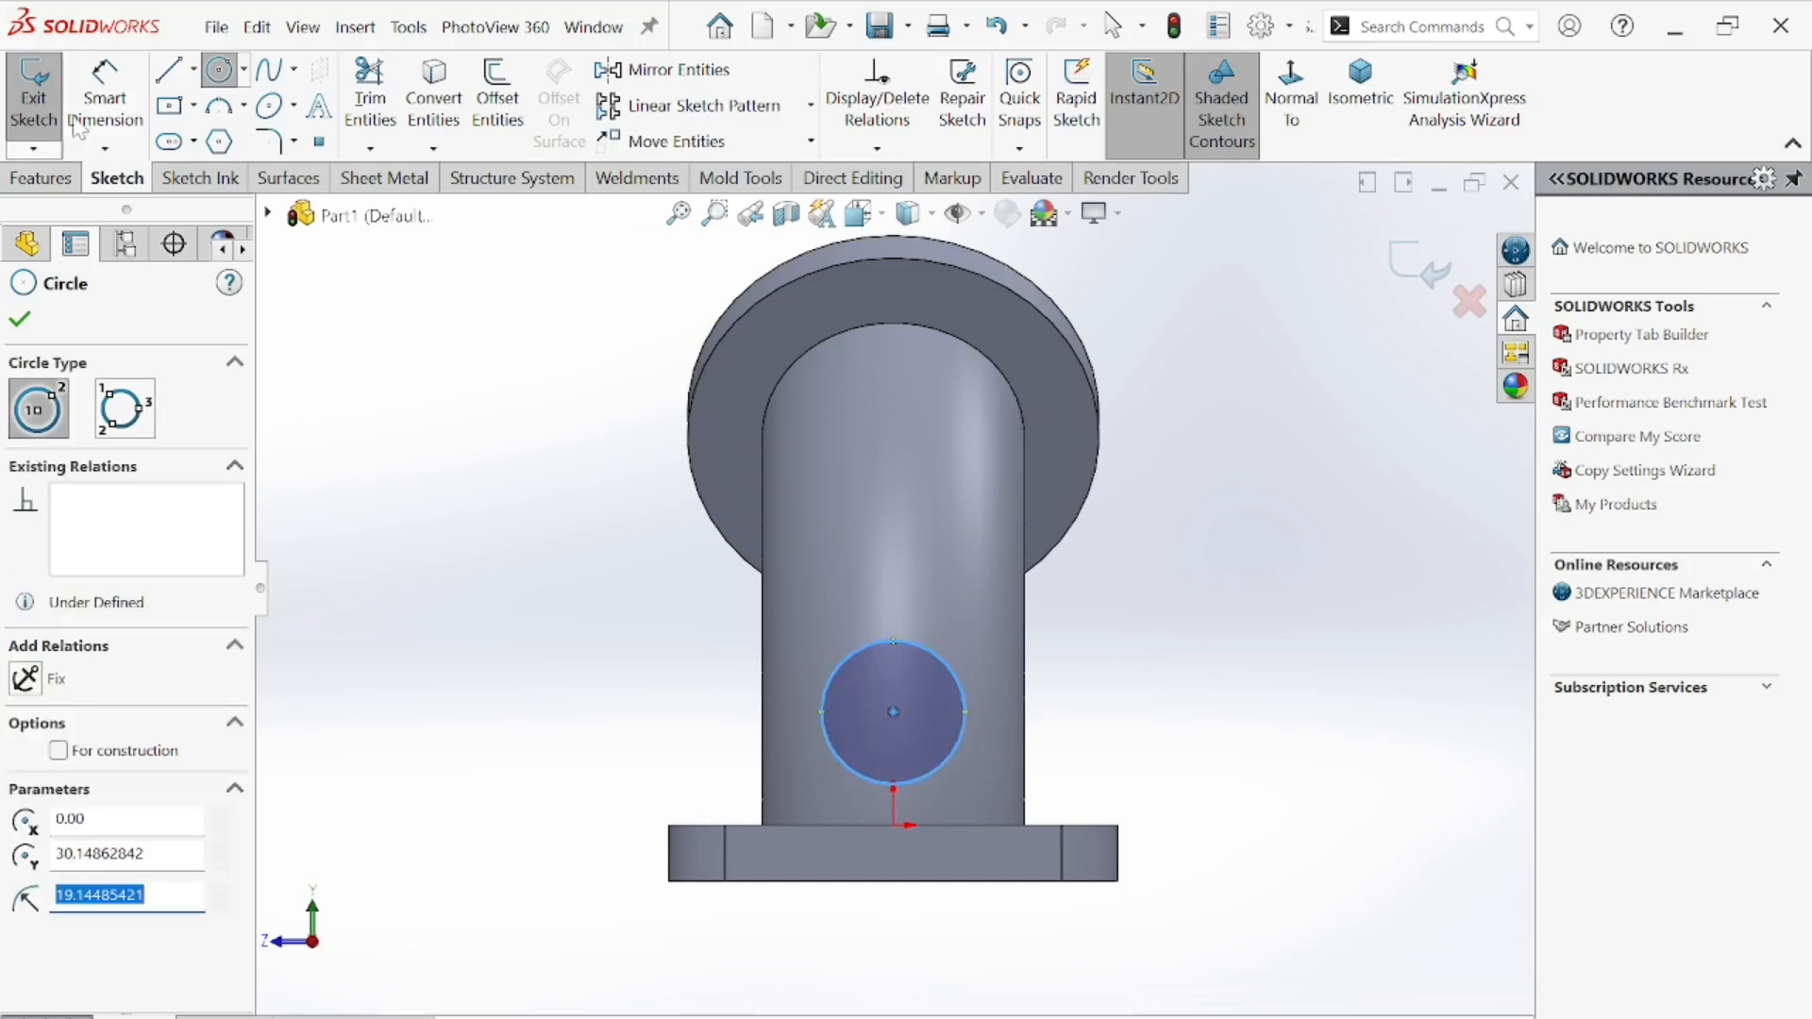
- Dimension the circle's centre 35 mm above the rectangular flange's upper edge
click(105, 90)
click(835, 823)
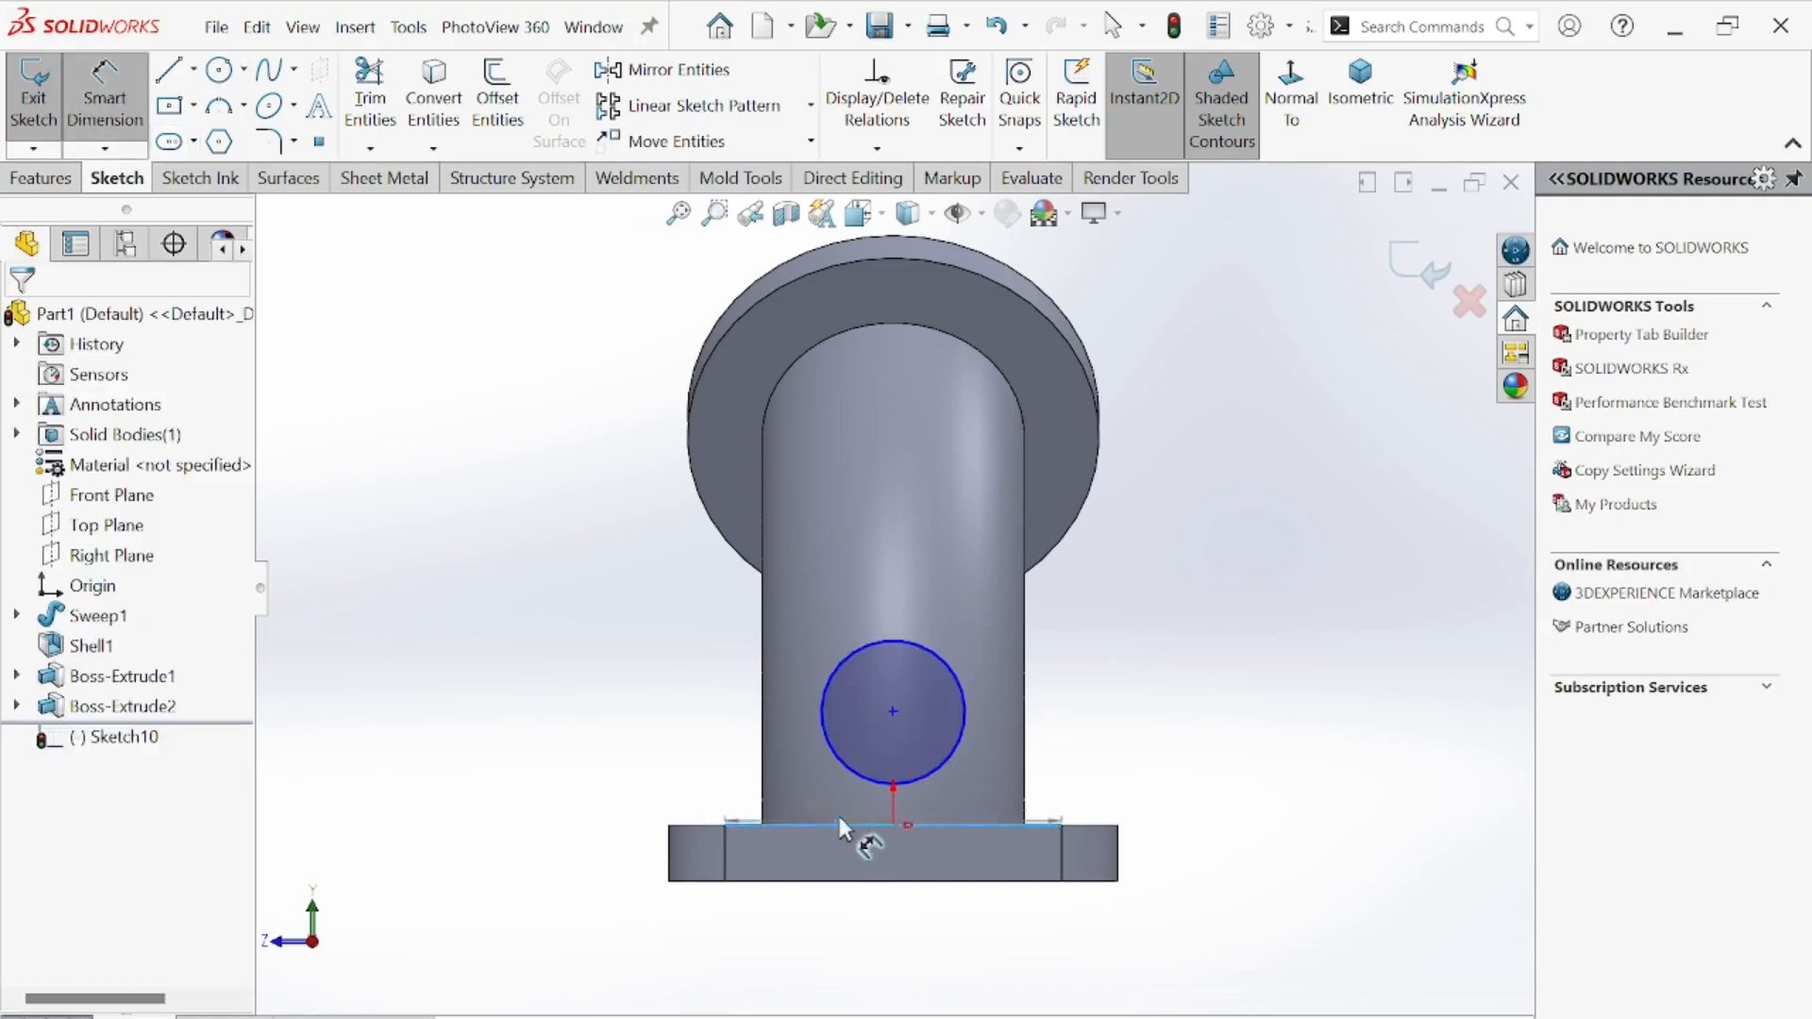
click(892, 714)
click(1090, 719)
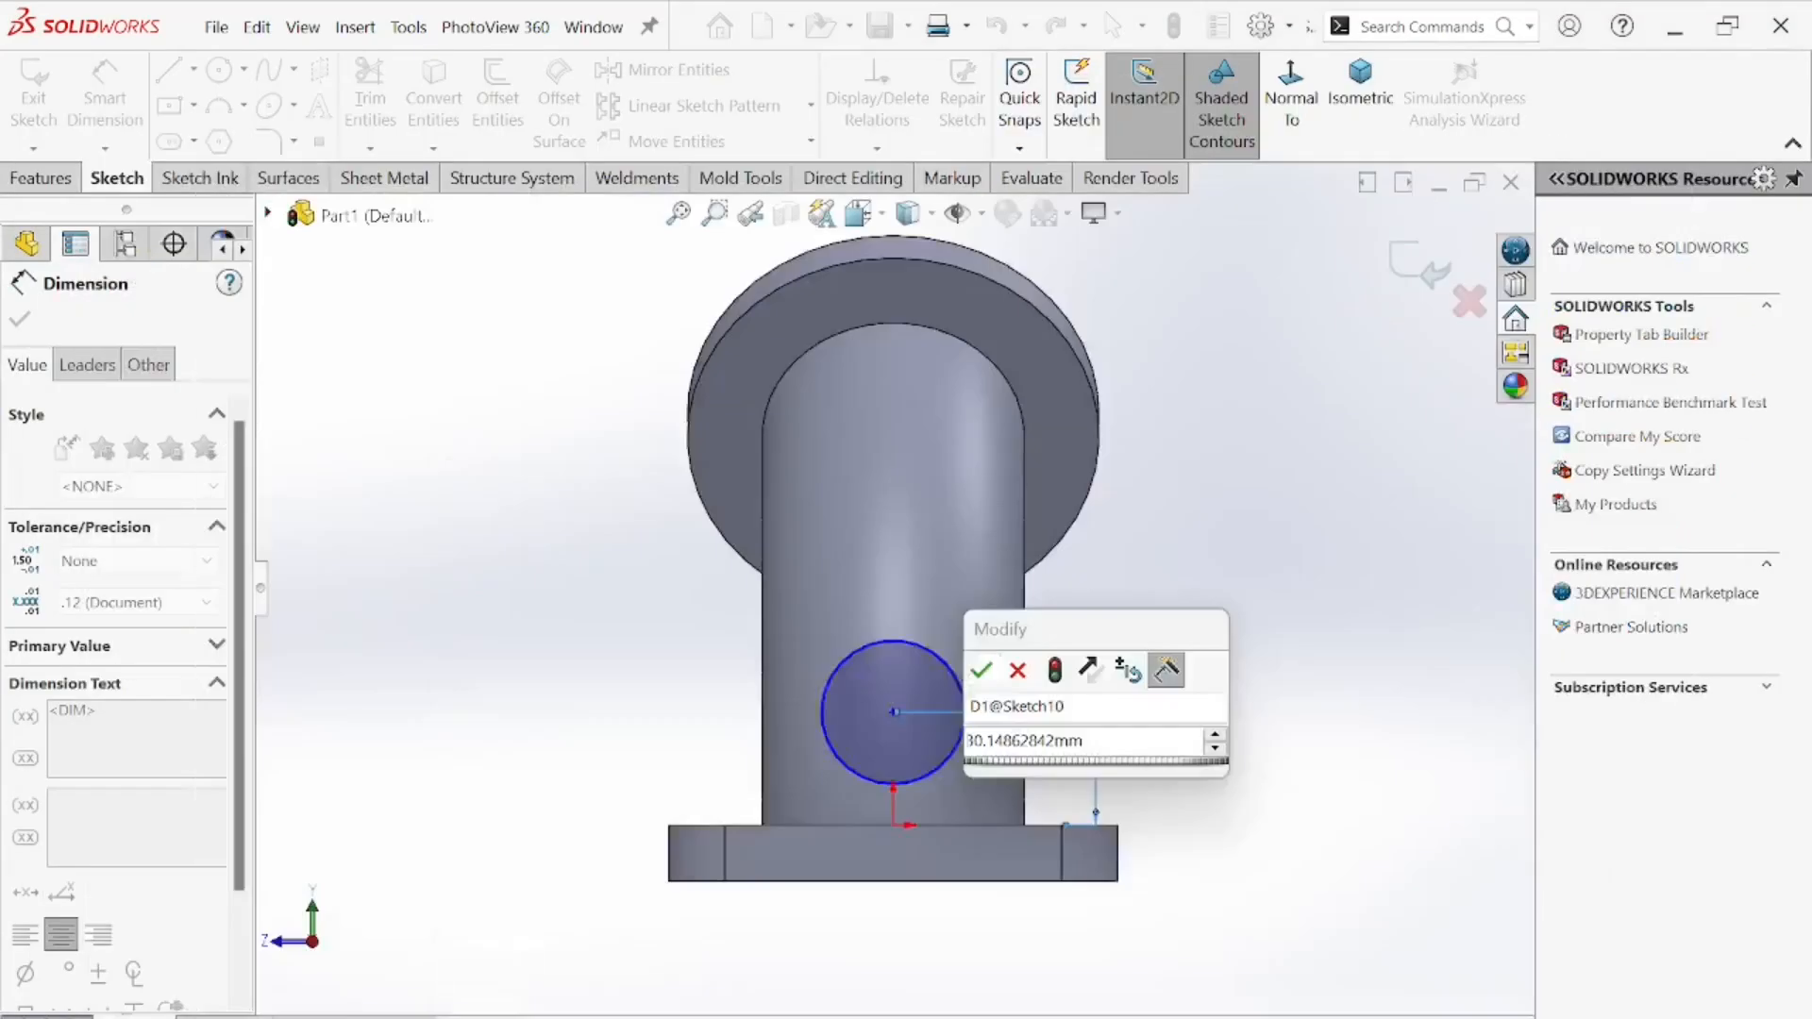
click(1113, 760)
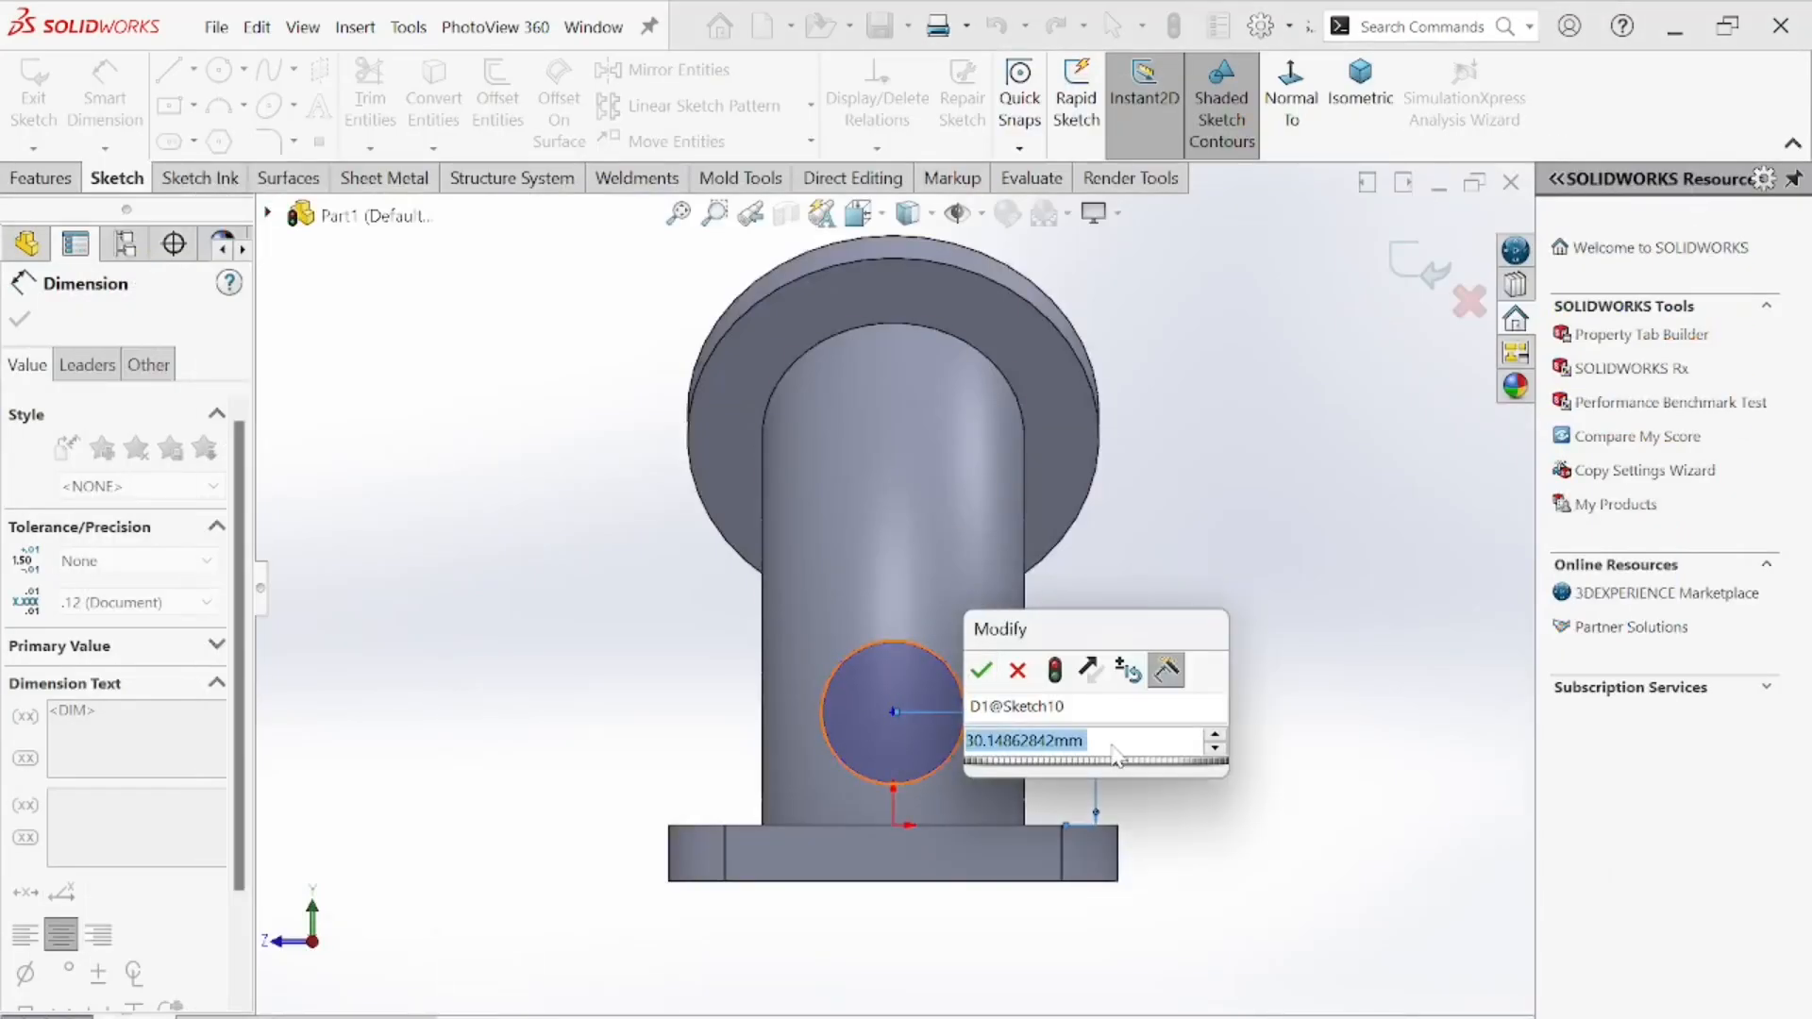
text(35)
key(Return)
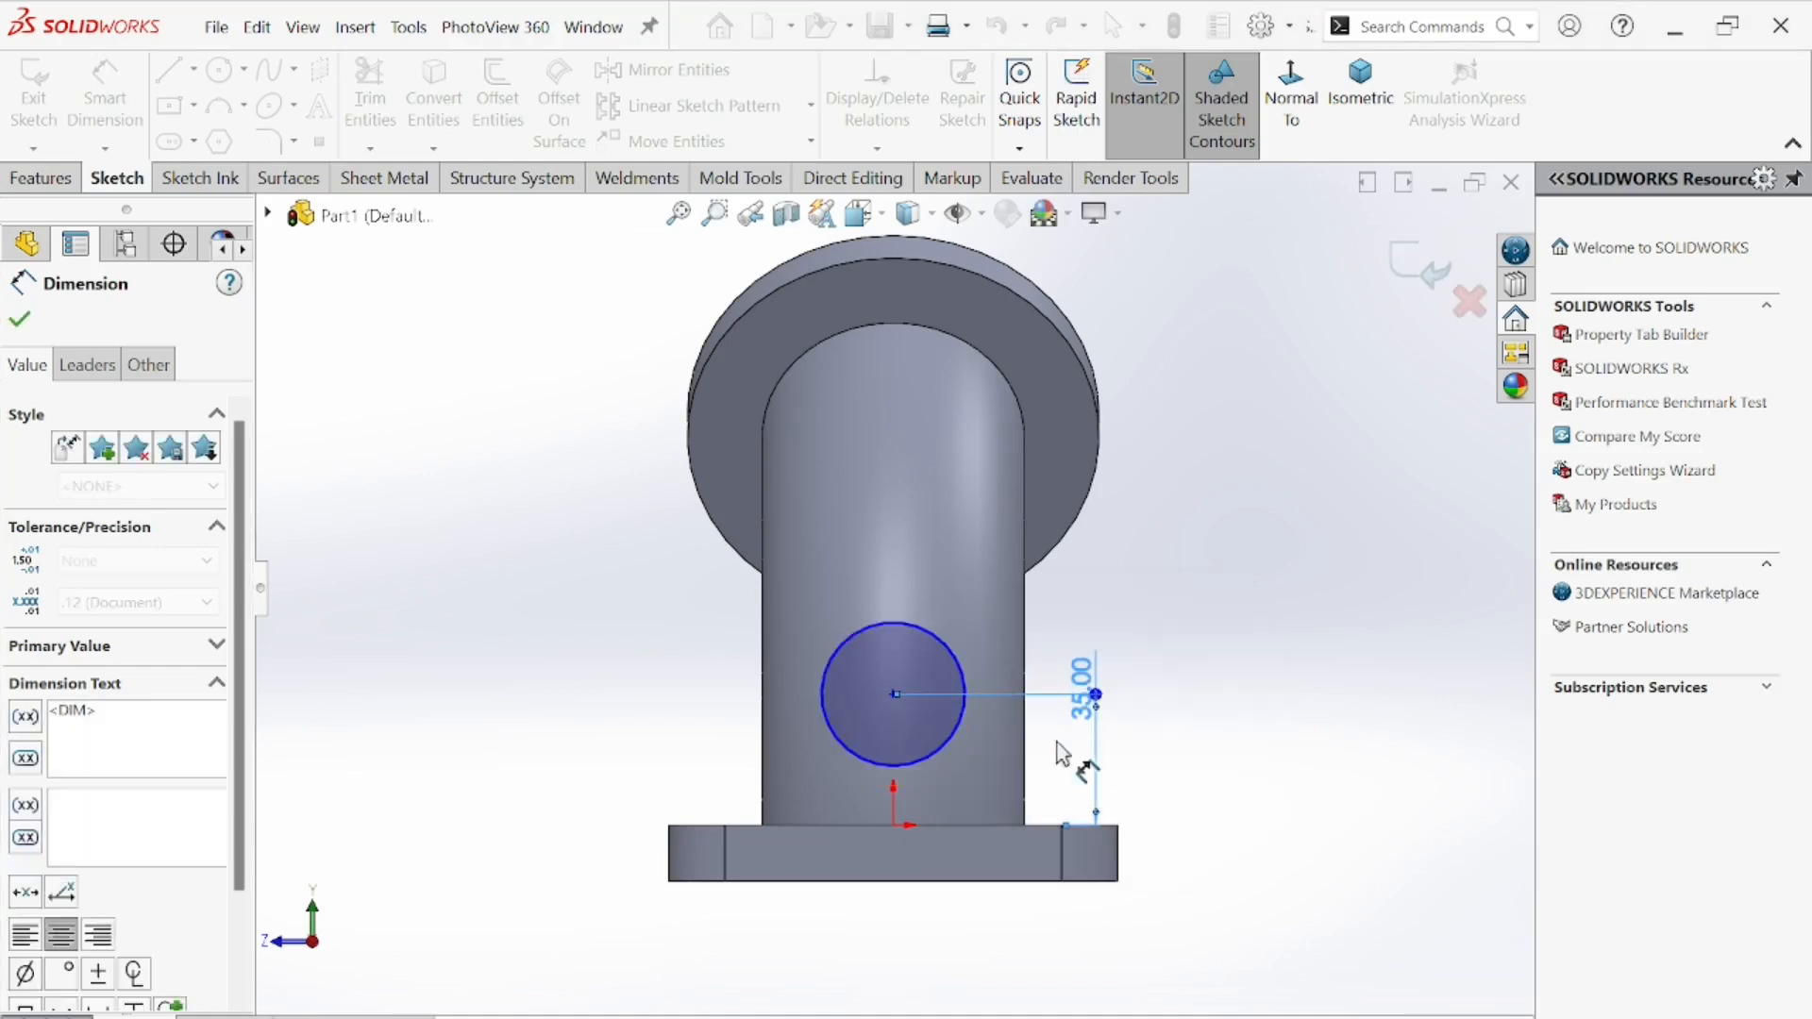
click(19, 319)
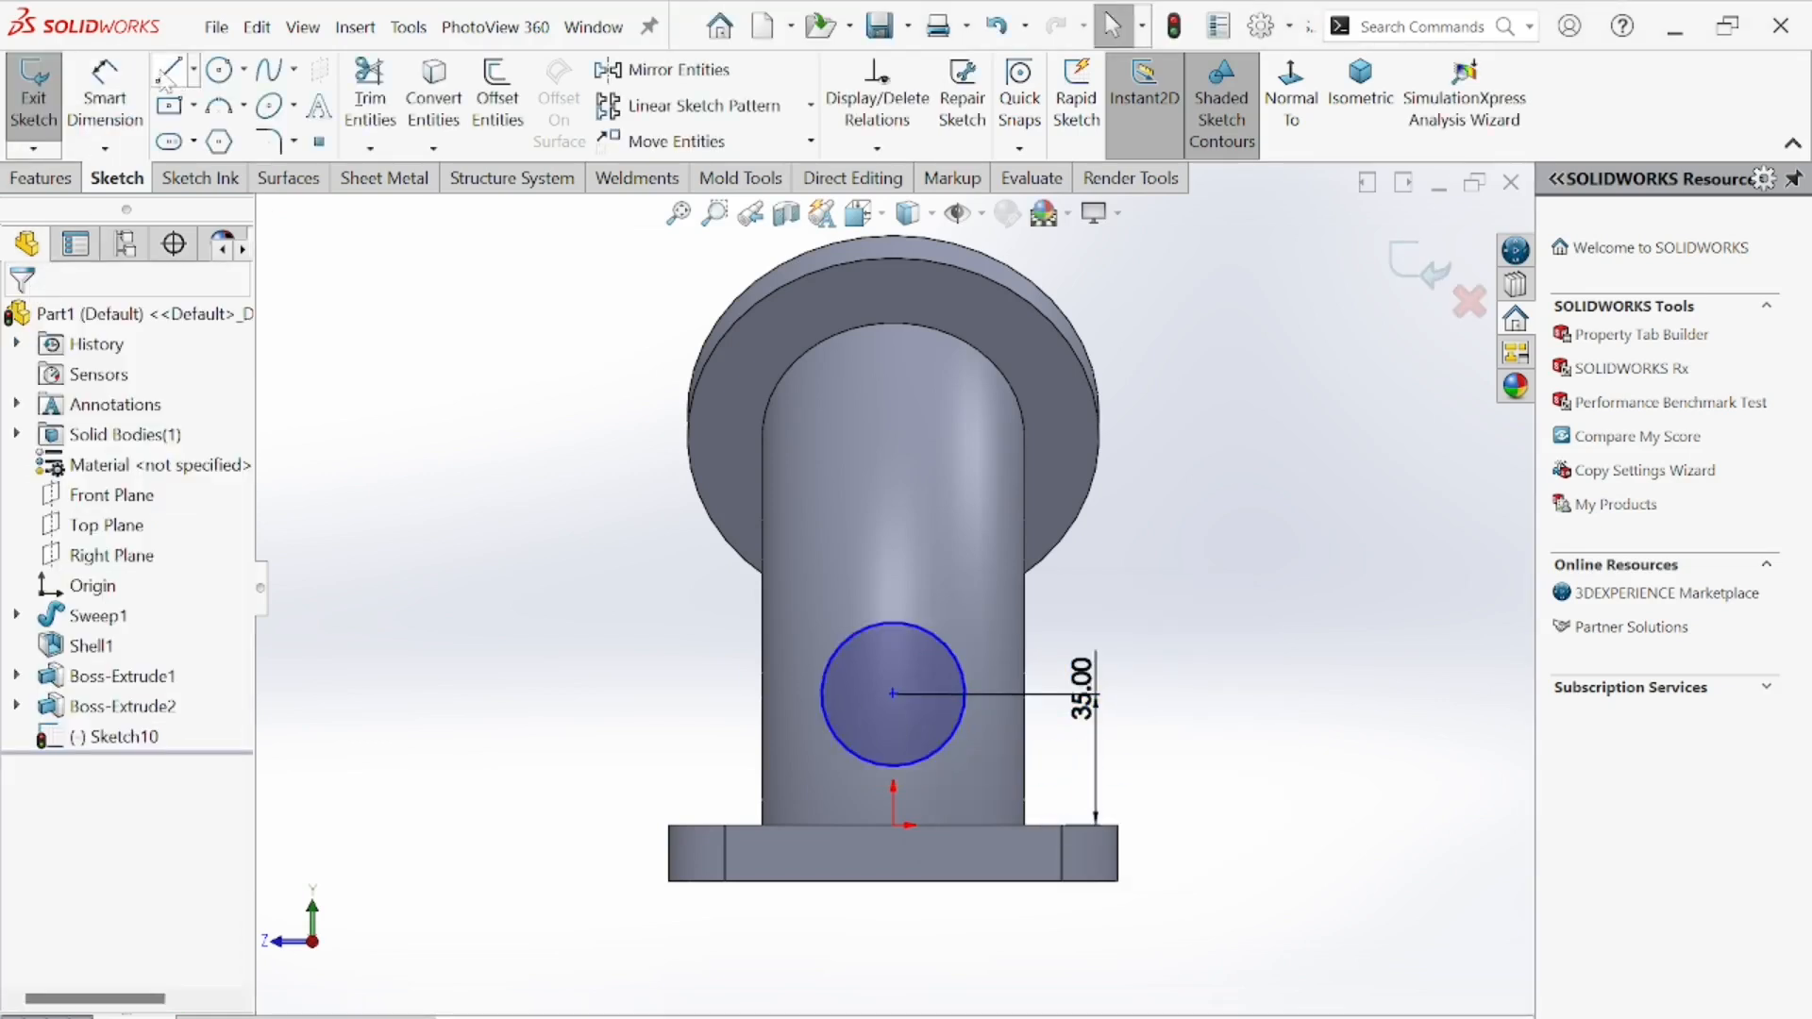
- Set the circle's diameter to 40 mm in SOLIDWORKS, checking the boss radius in the blueprint PDF
click(937, 632)
click(980, 533)
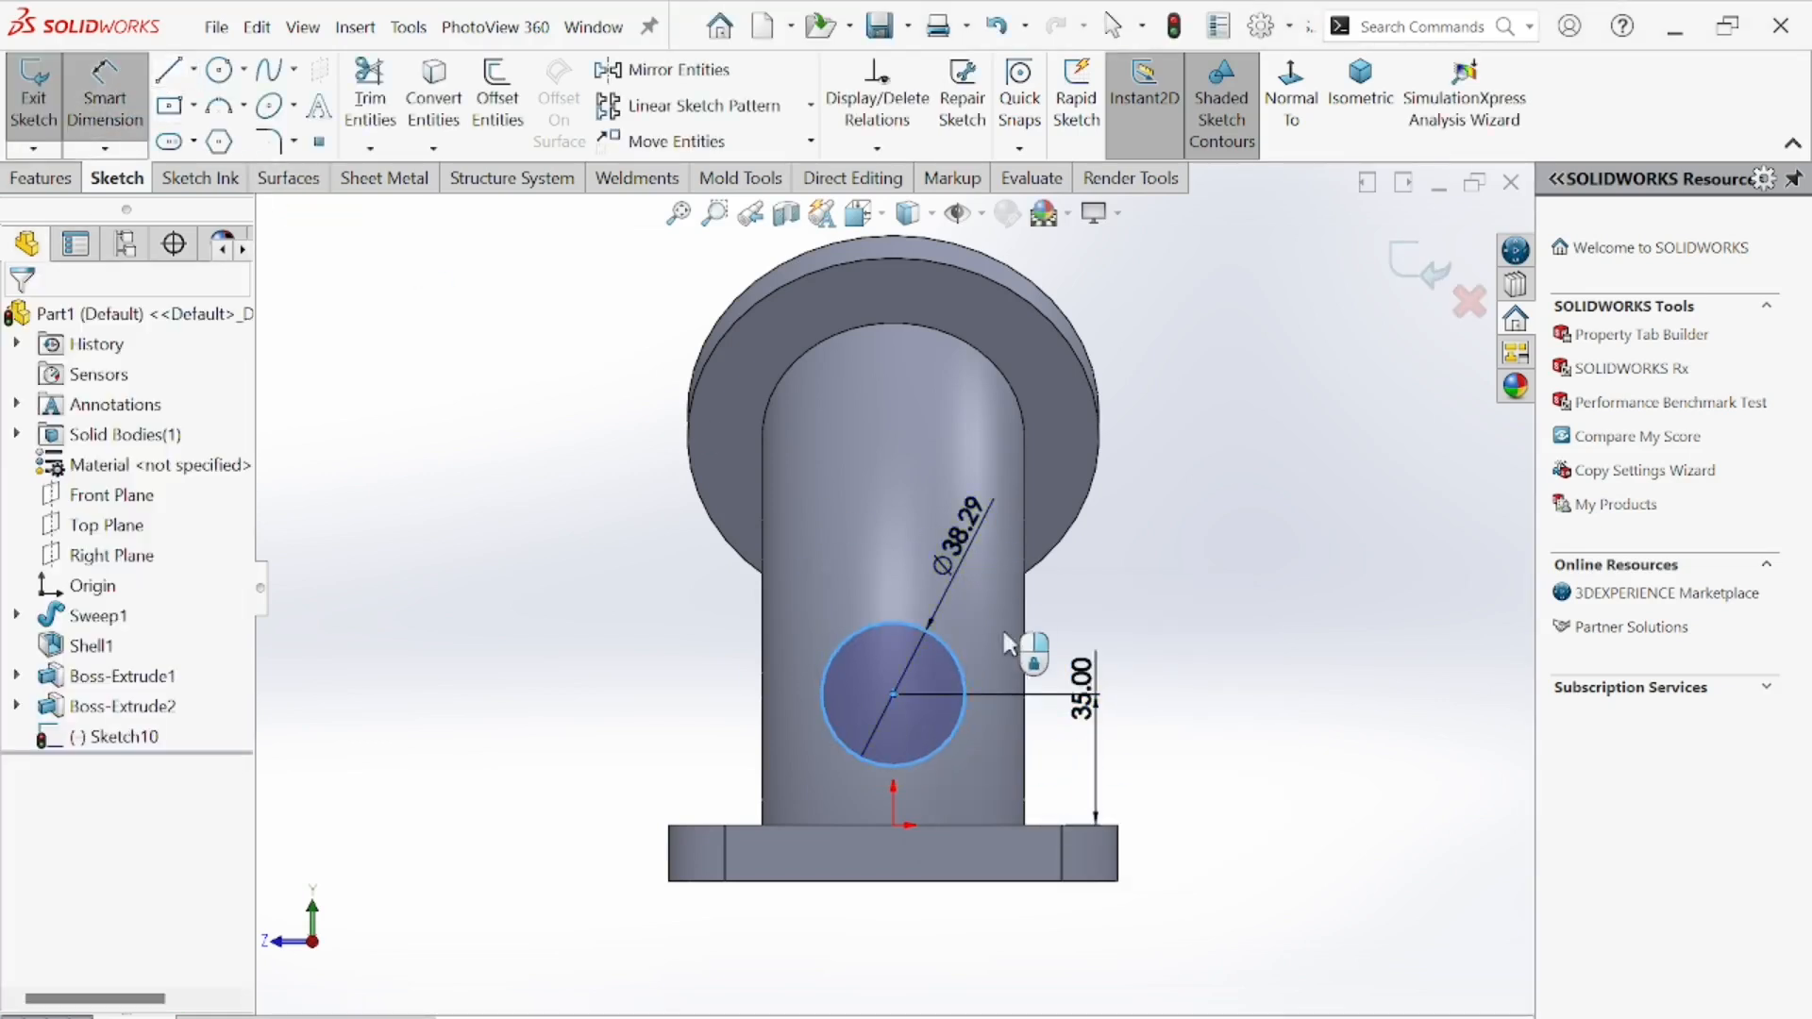
key(alt+Tab)
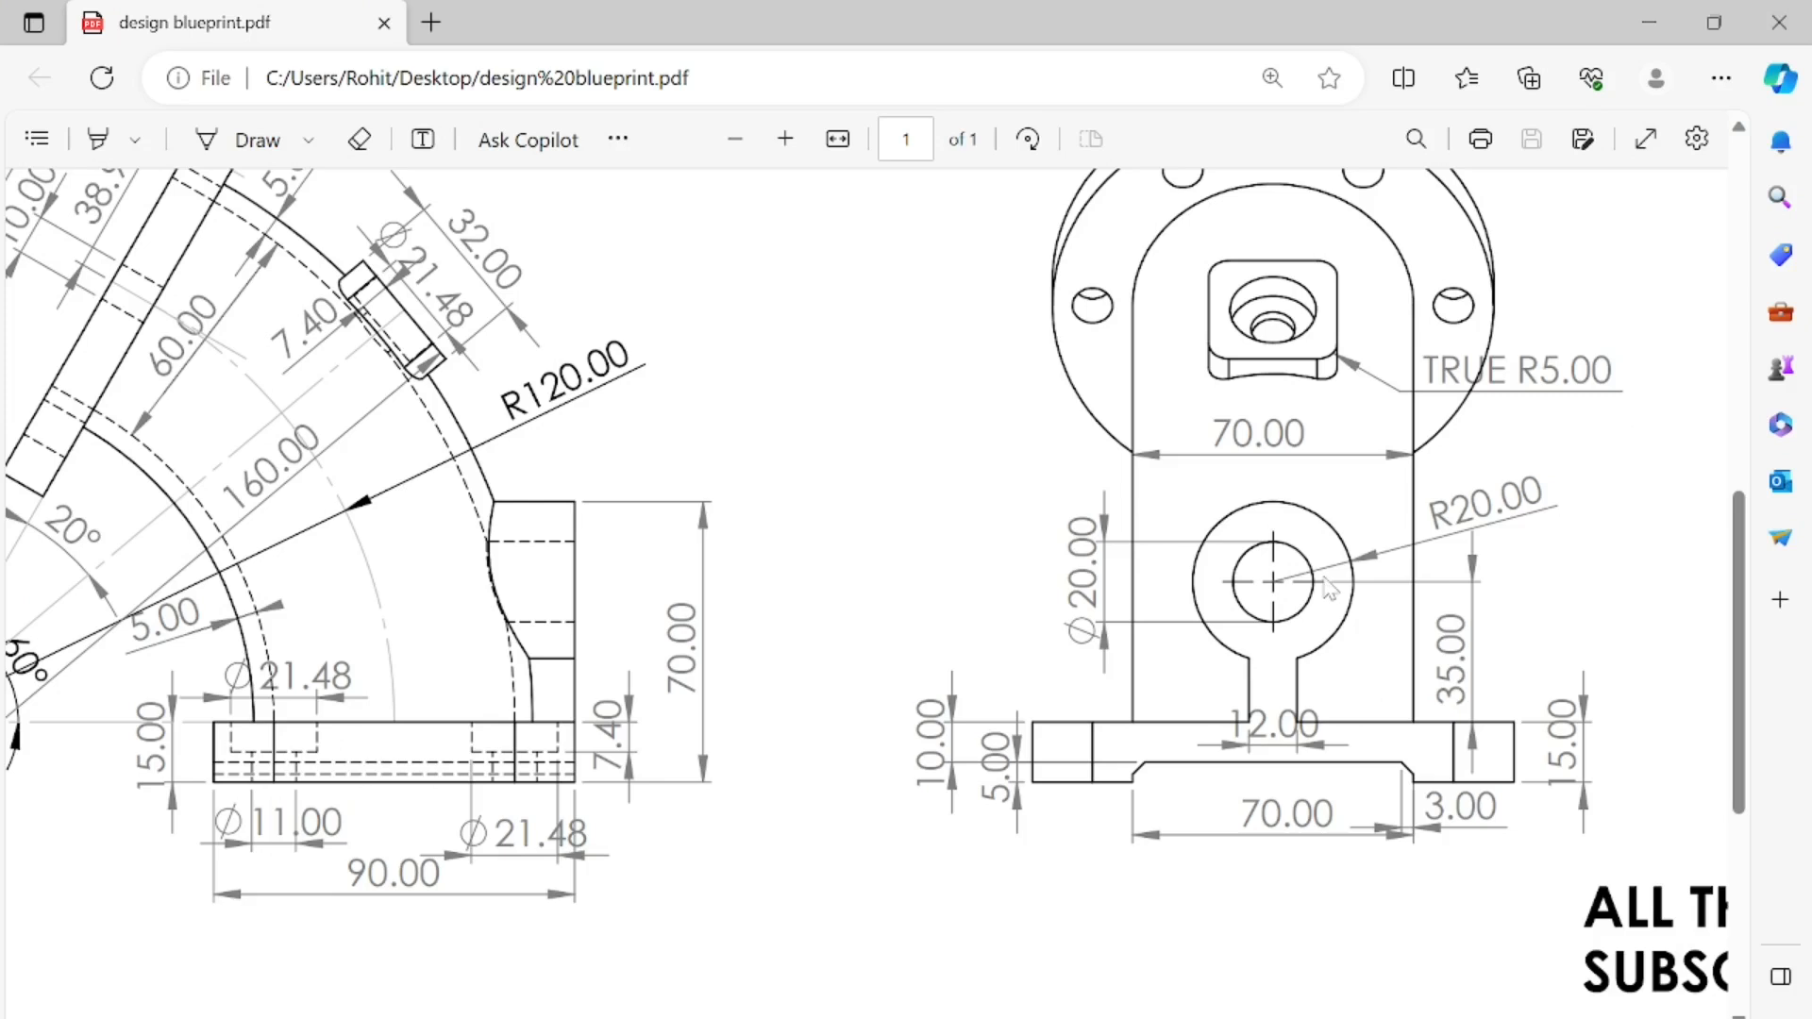
click(1294, 1002)
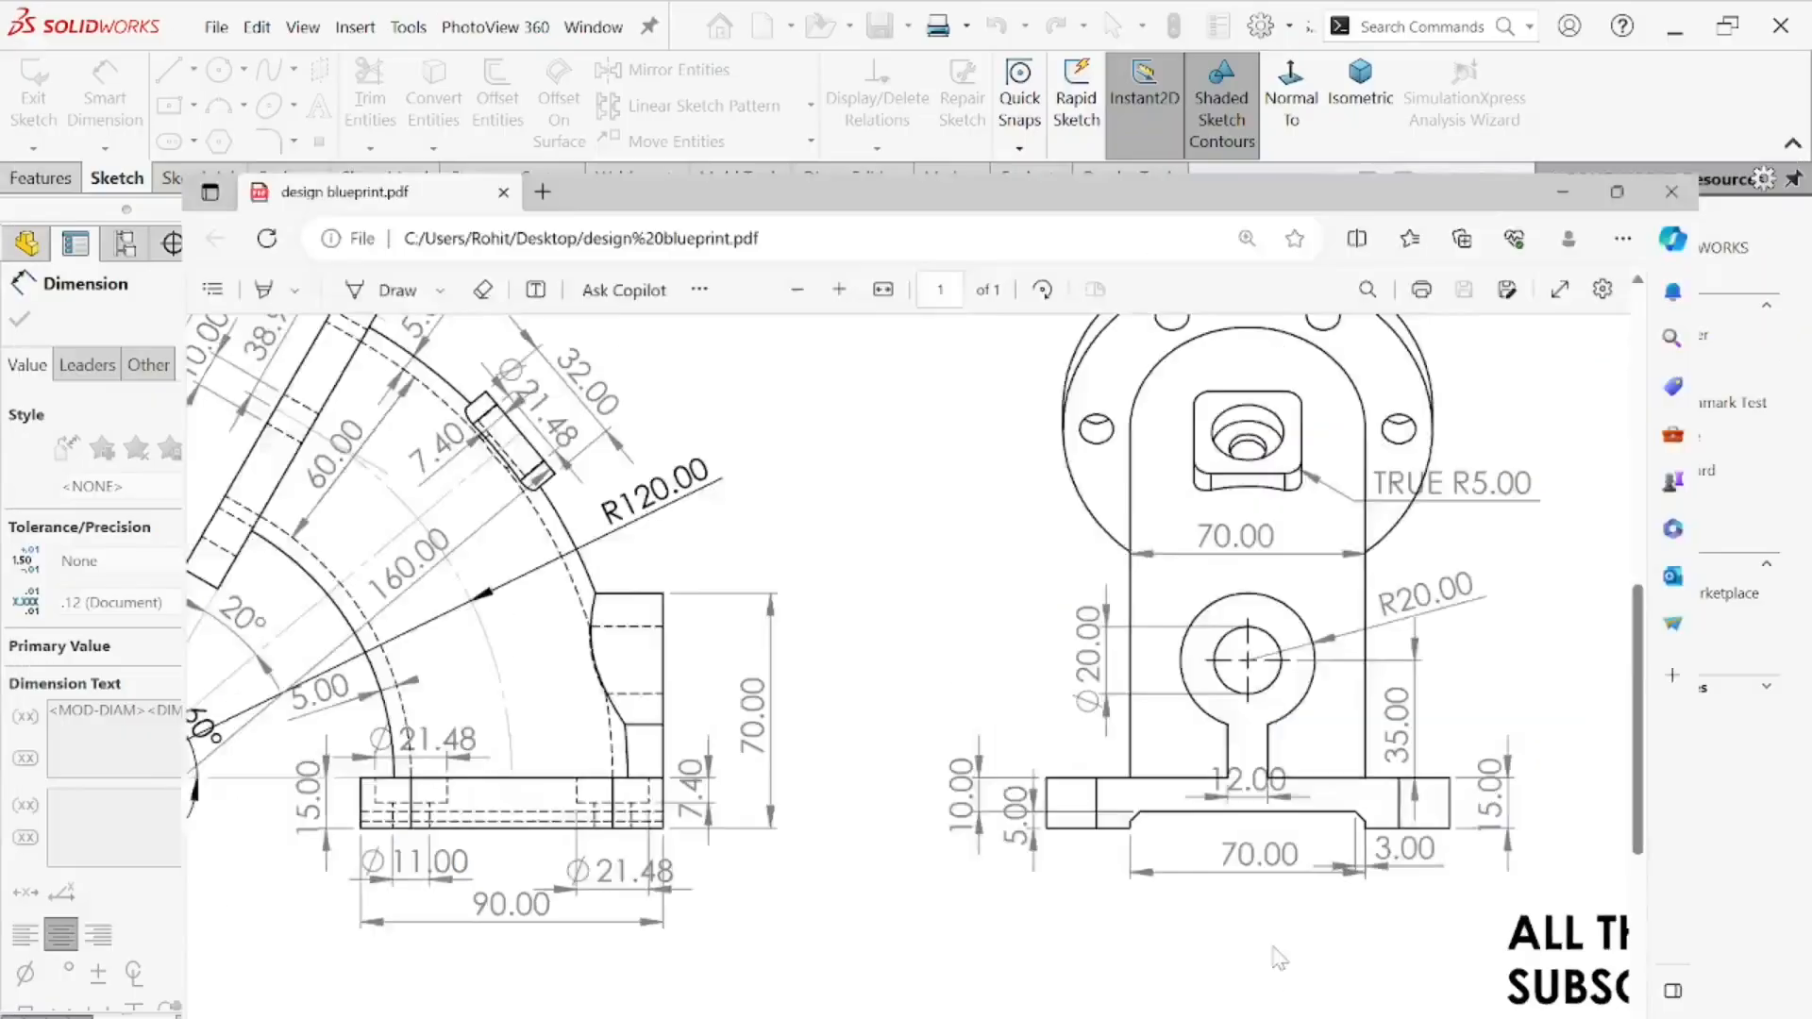
double_click(1004, 585)
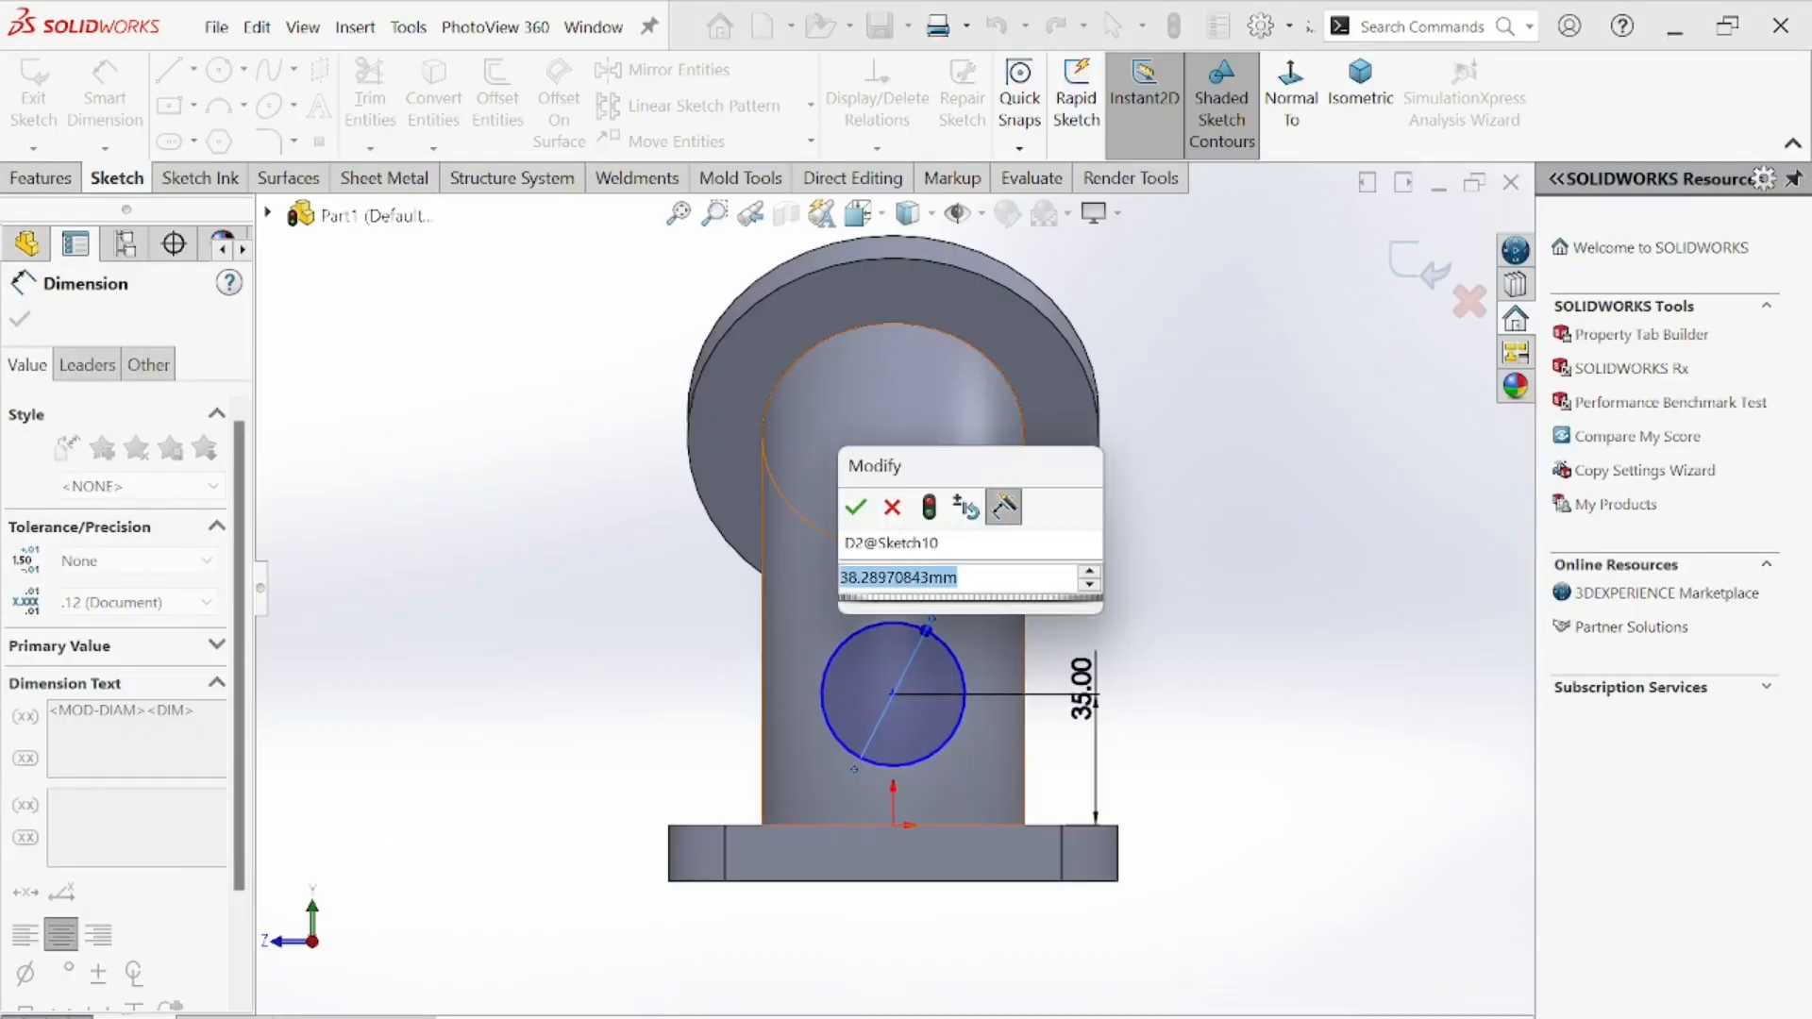
text(40)
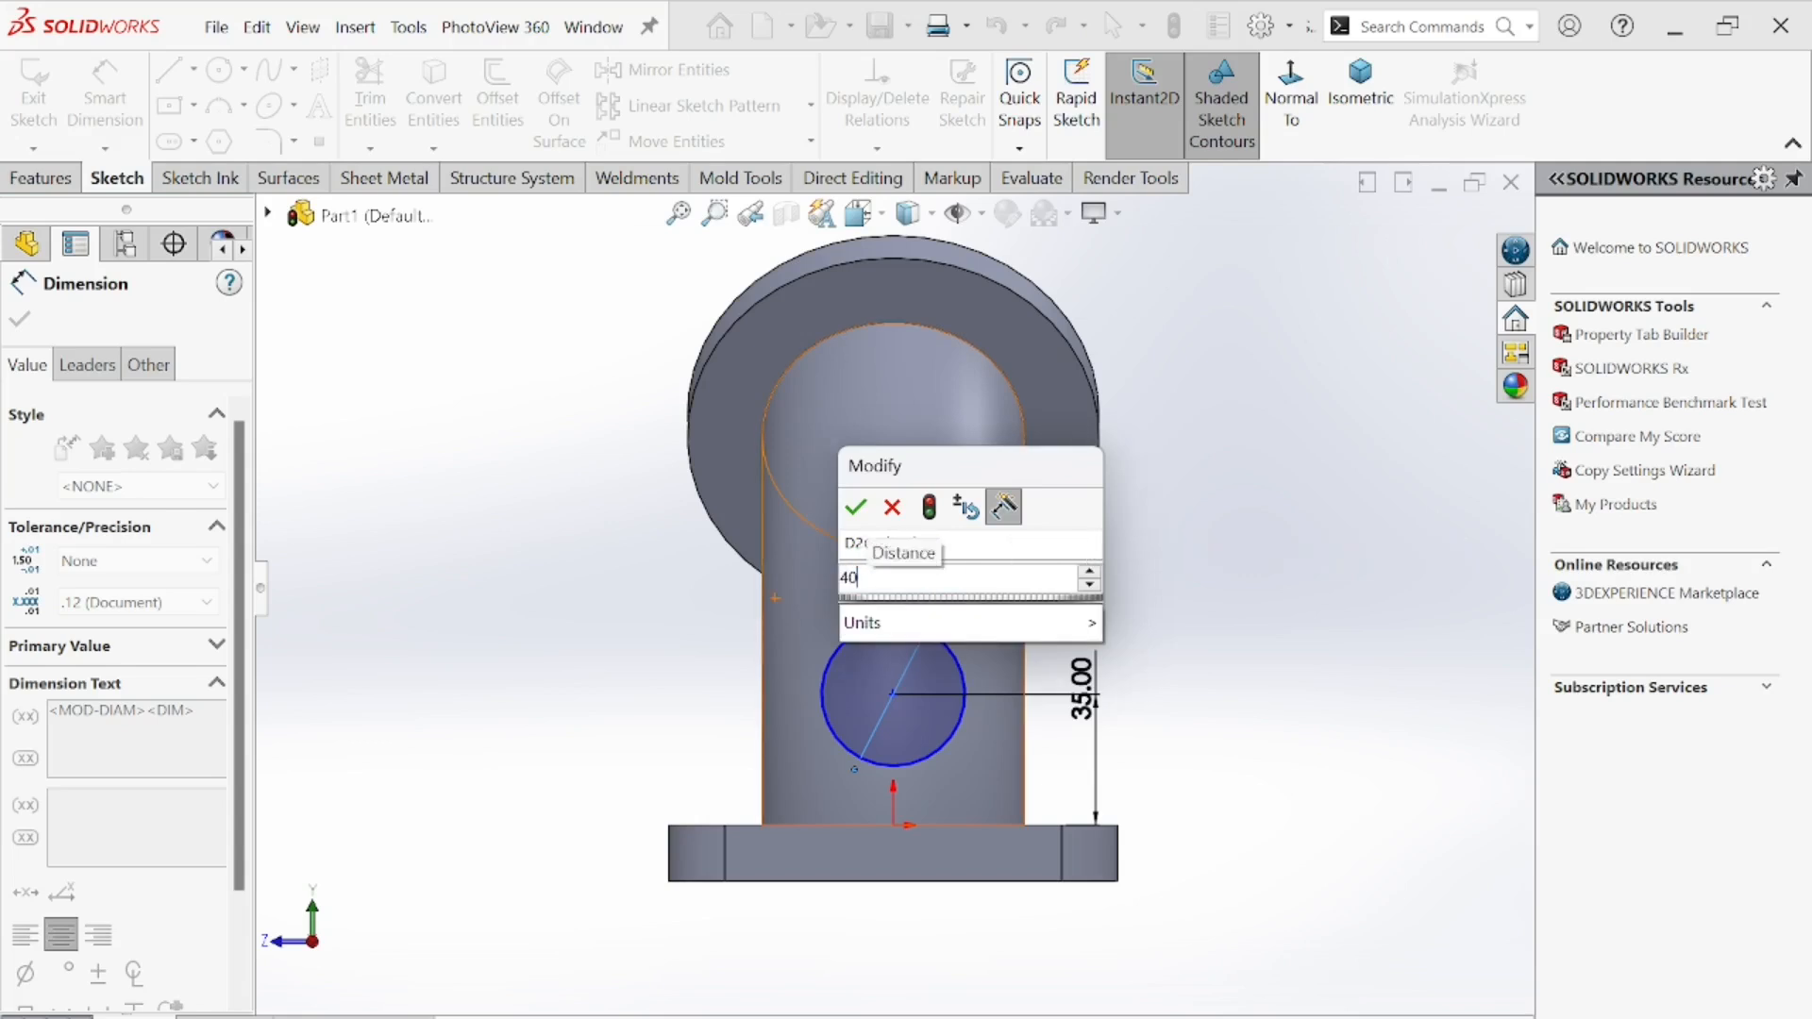
key(Return)
key(Escape)
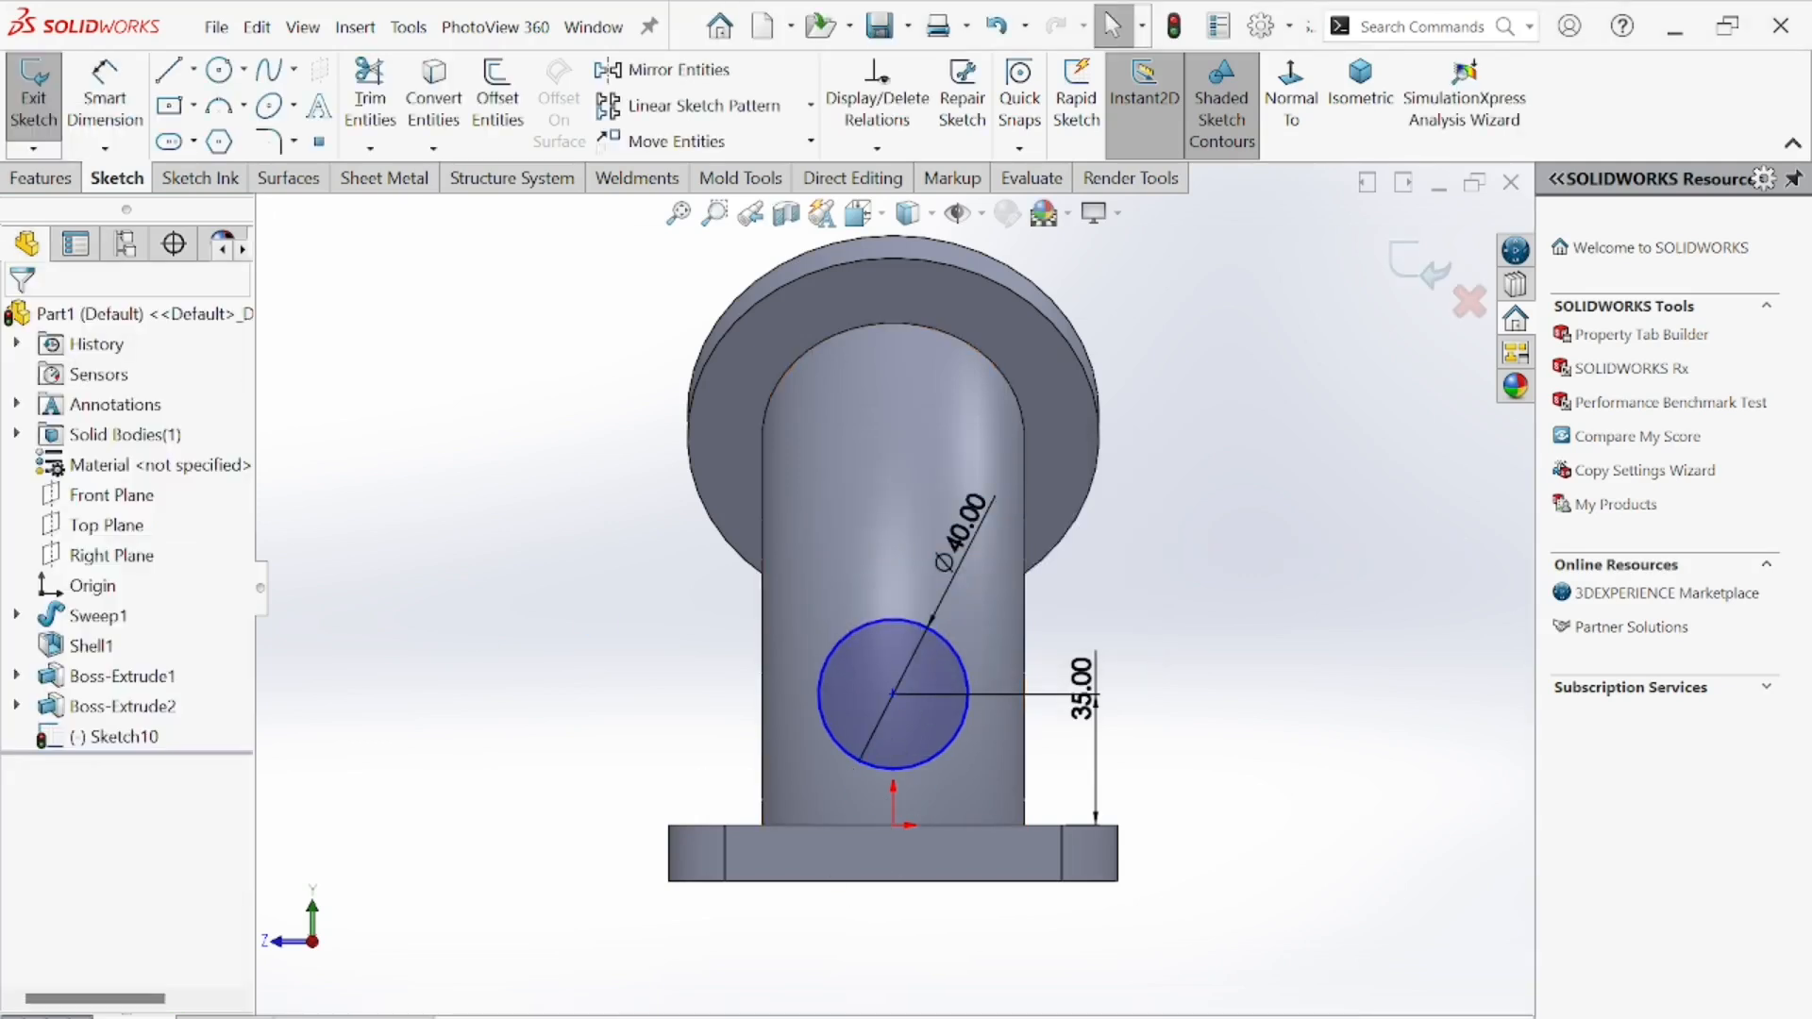
- Check the rib below the boss in the blueprint PDF and, in SOLIDWORKS, draw a vertical centerline from the circle's centre to below the flange
key(alt+Tab)
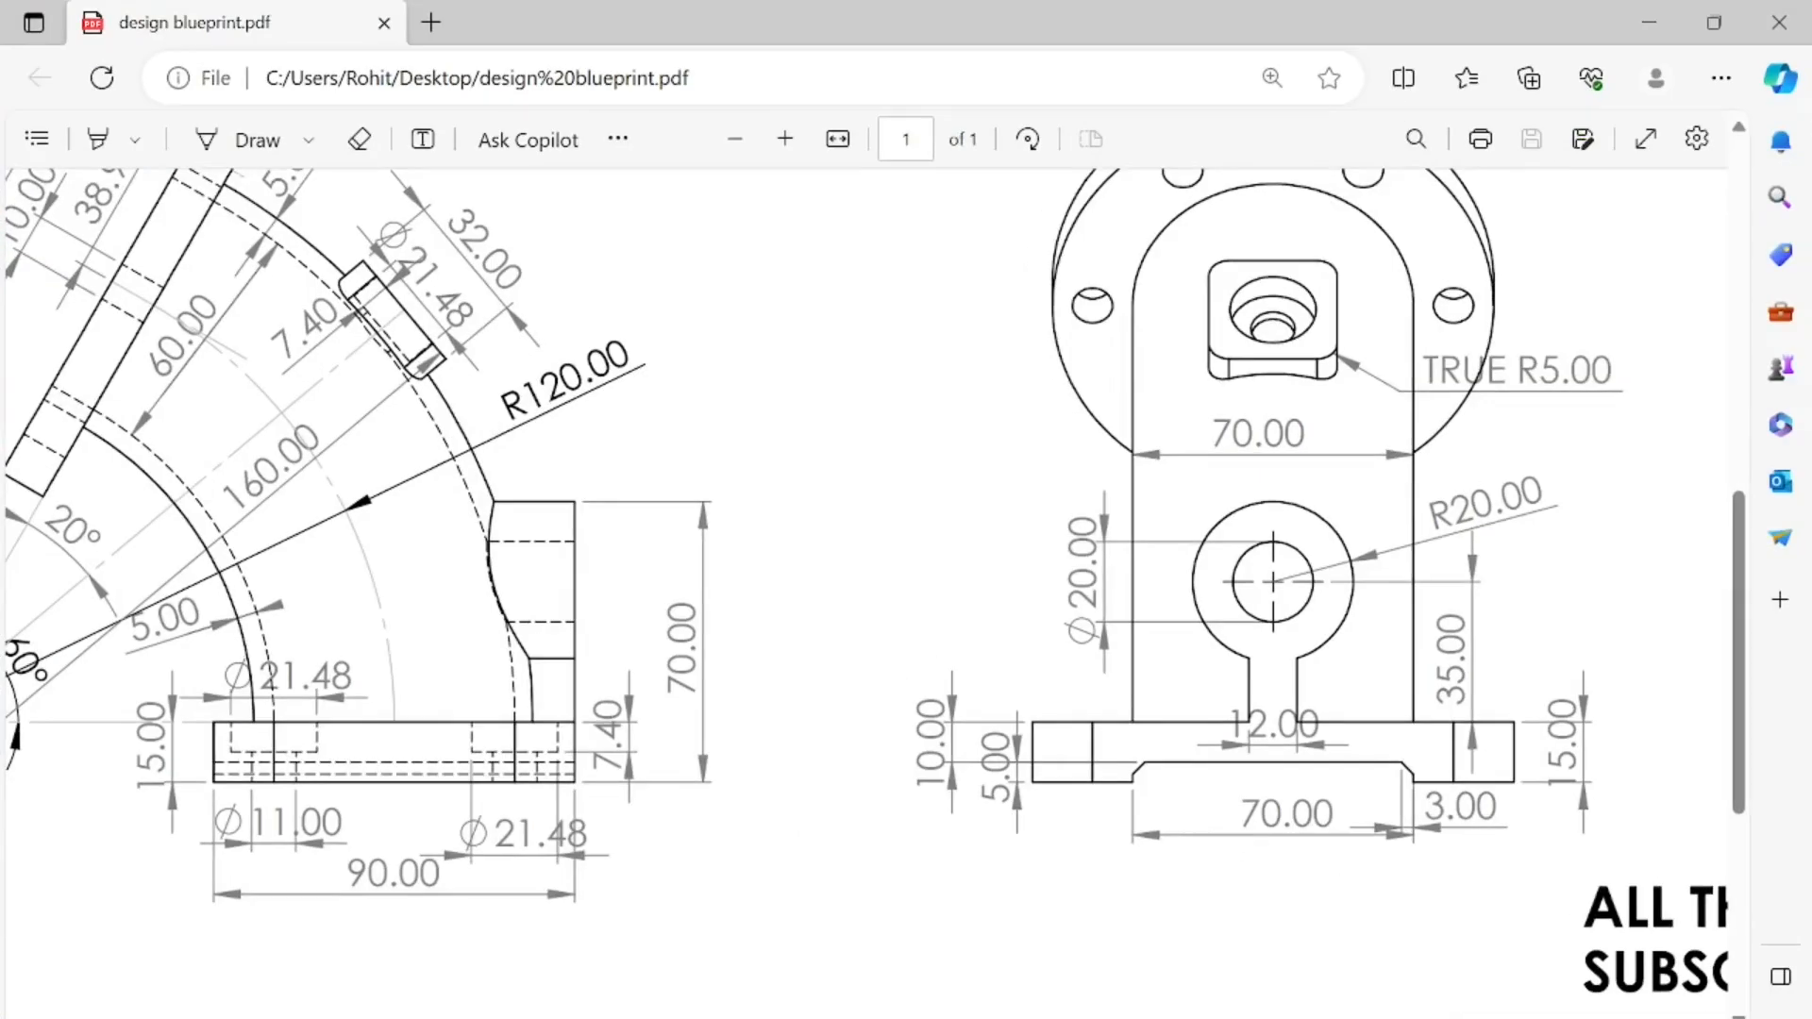
key(alt+Tab)
key(alt+Tab)
key(alt+Tab)
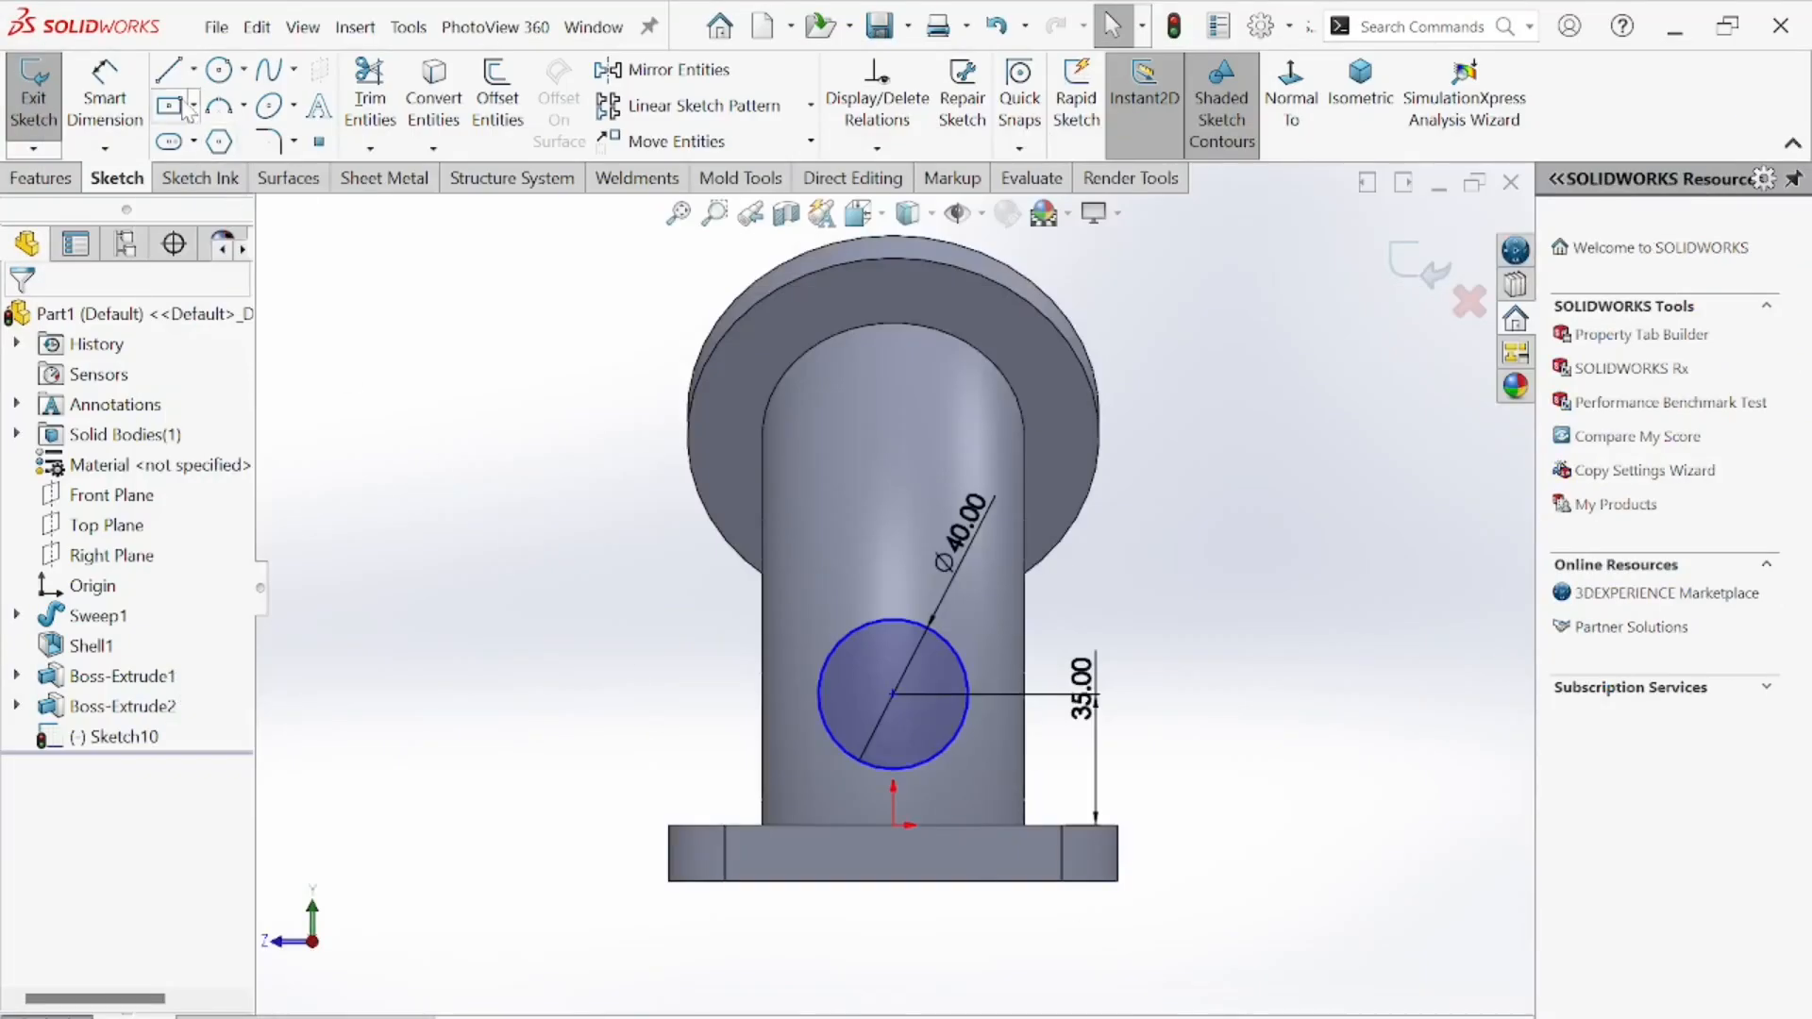
click(193, 69)
click(235, 140)
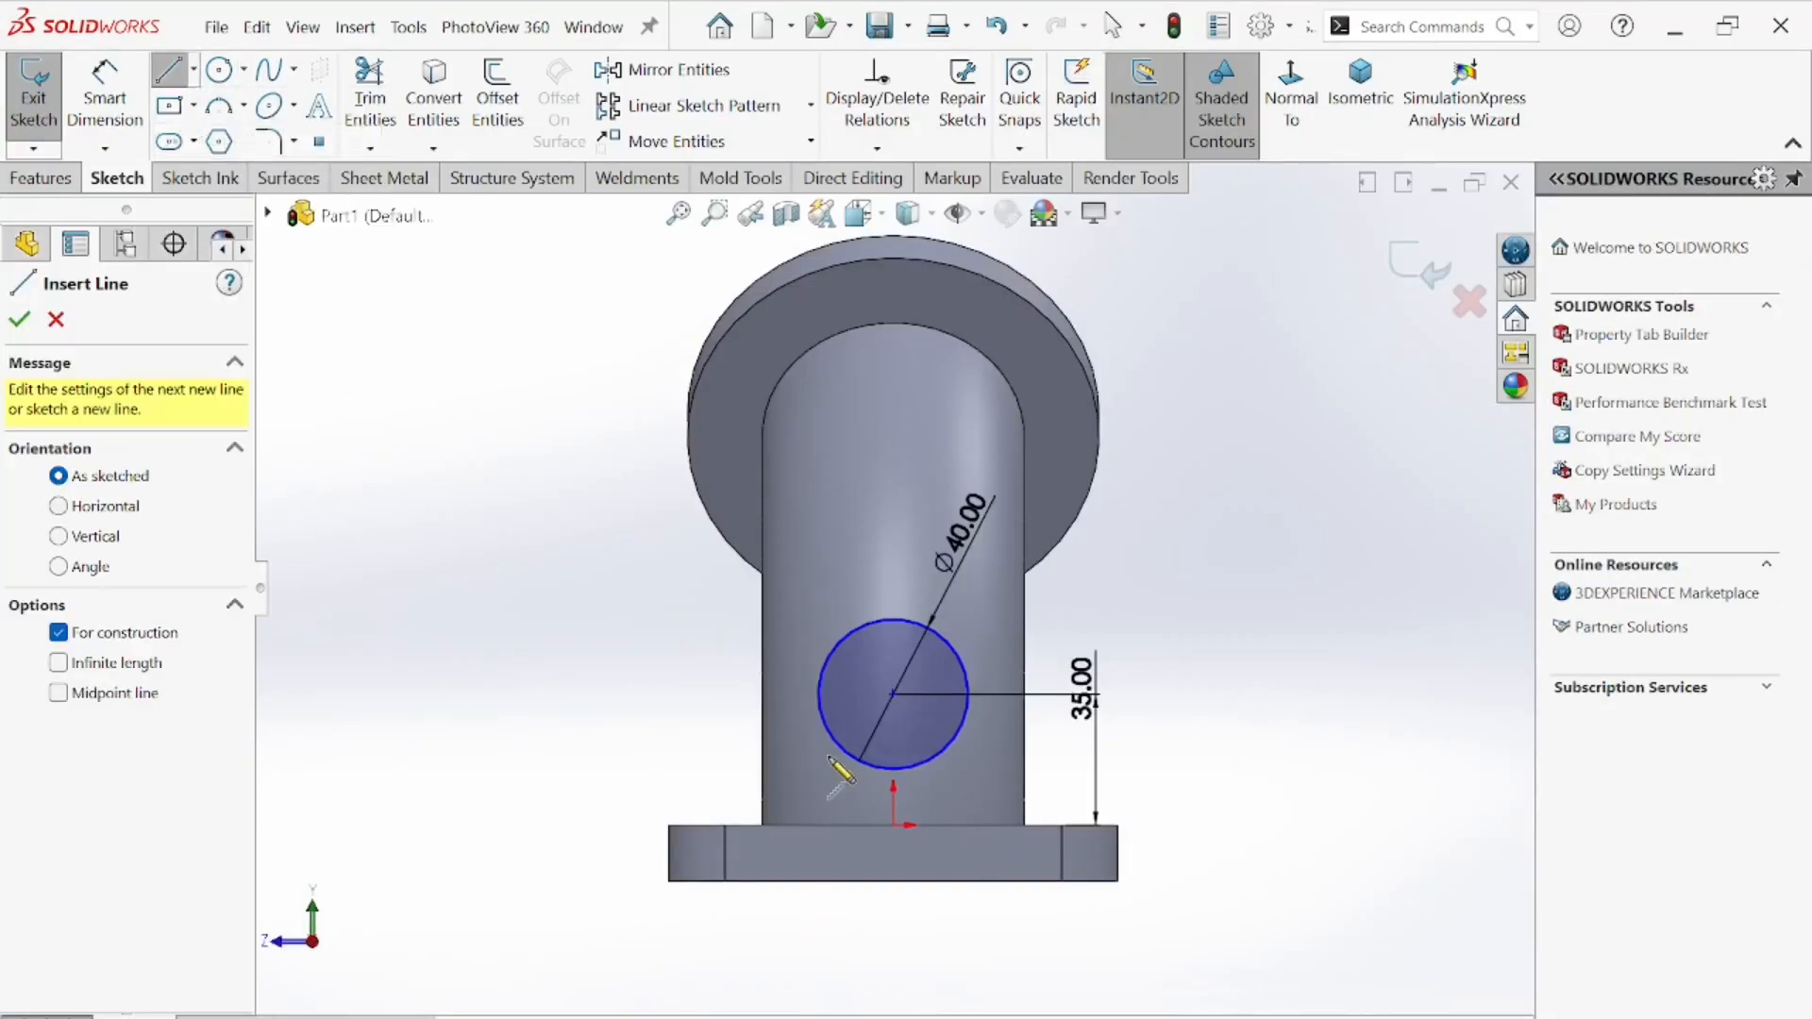
click(892, 694)
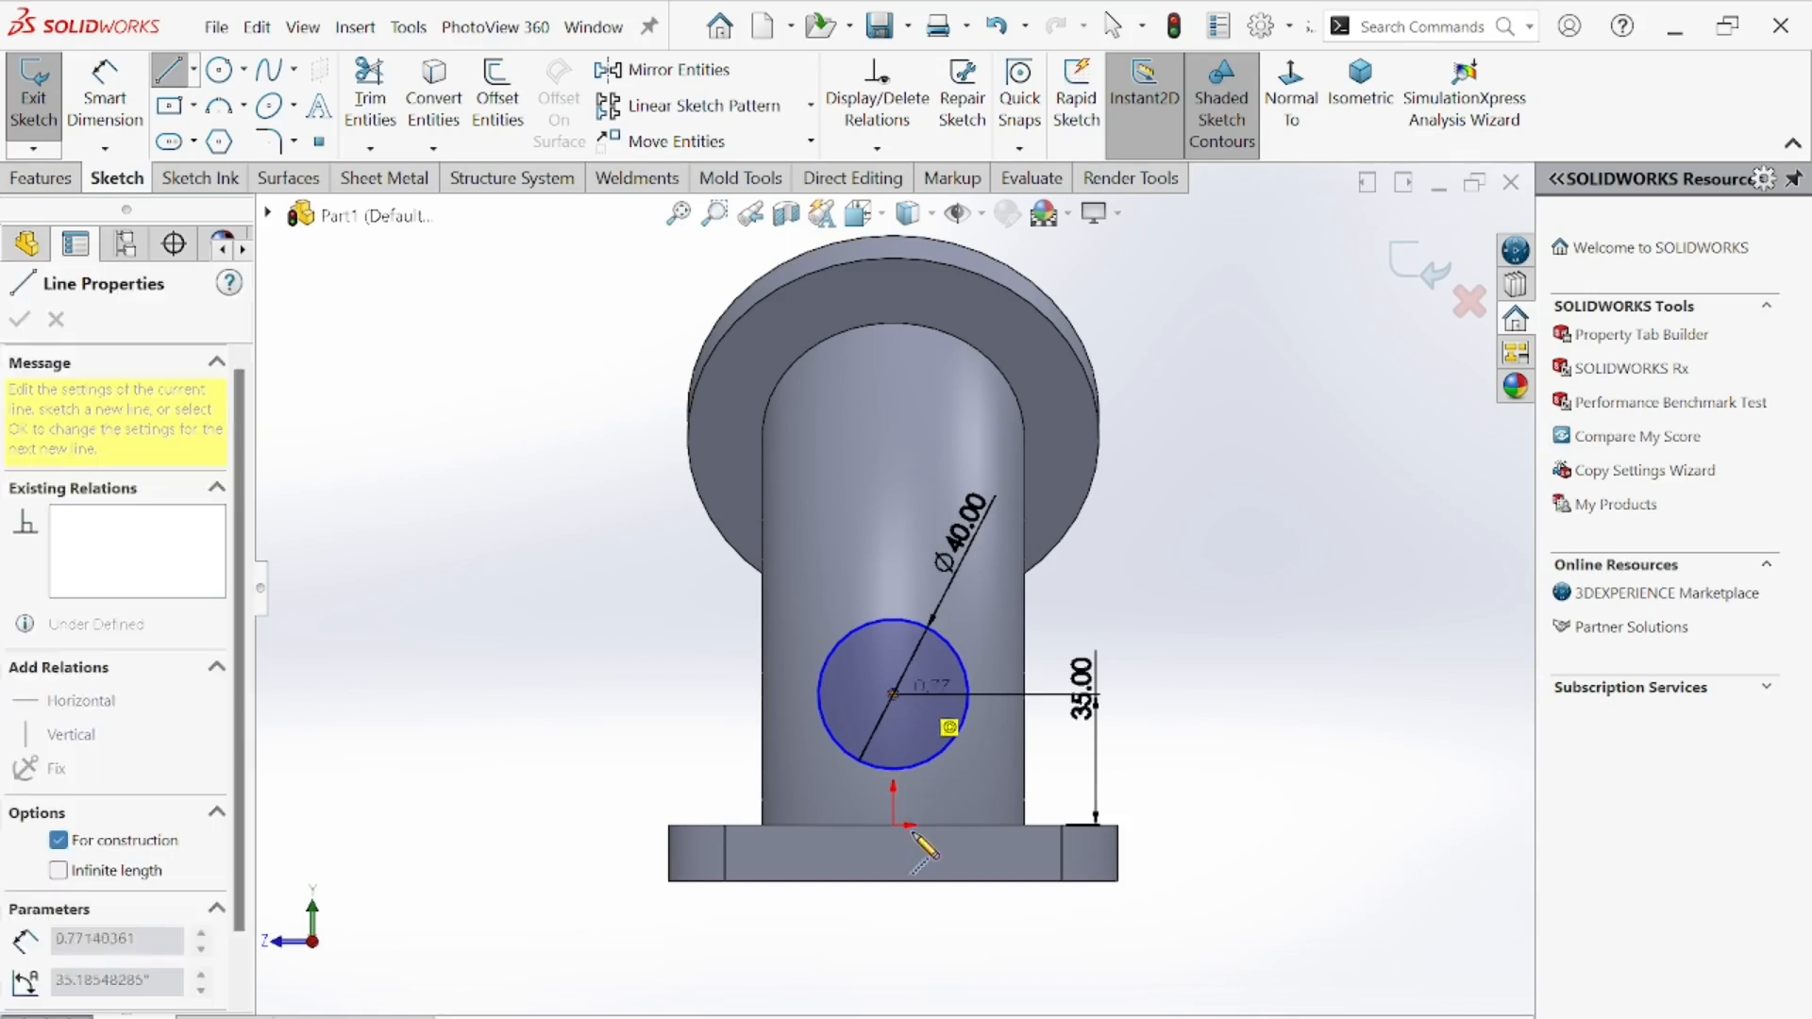
click(891, 902)
right_click(951, 939)
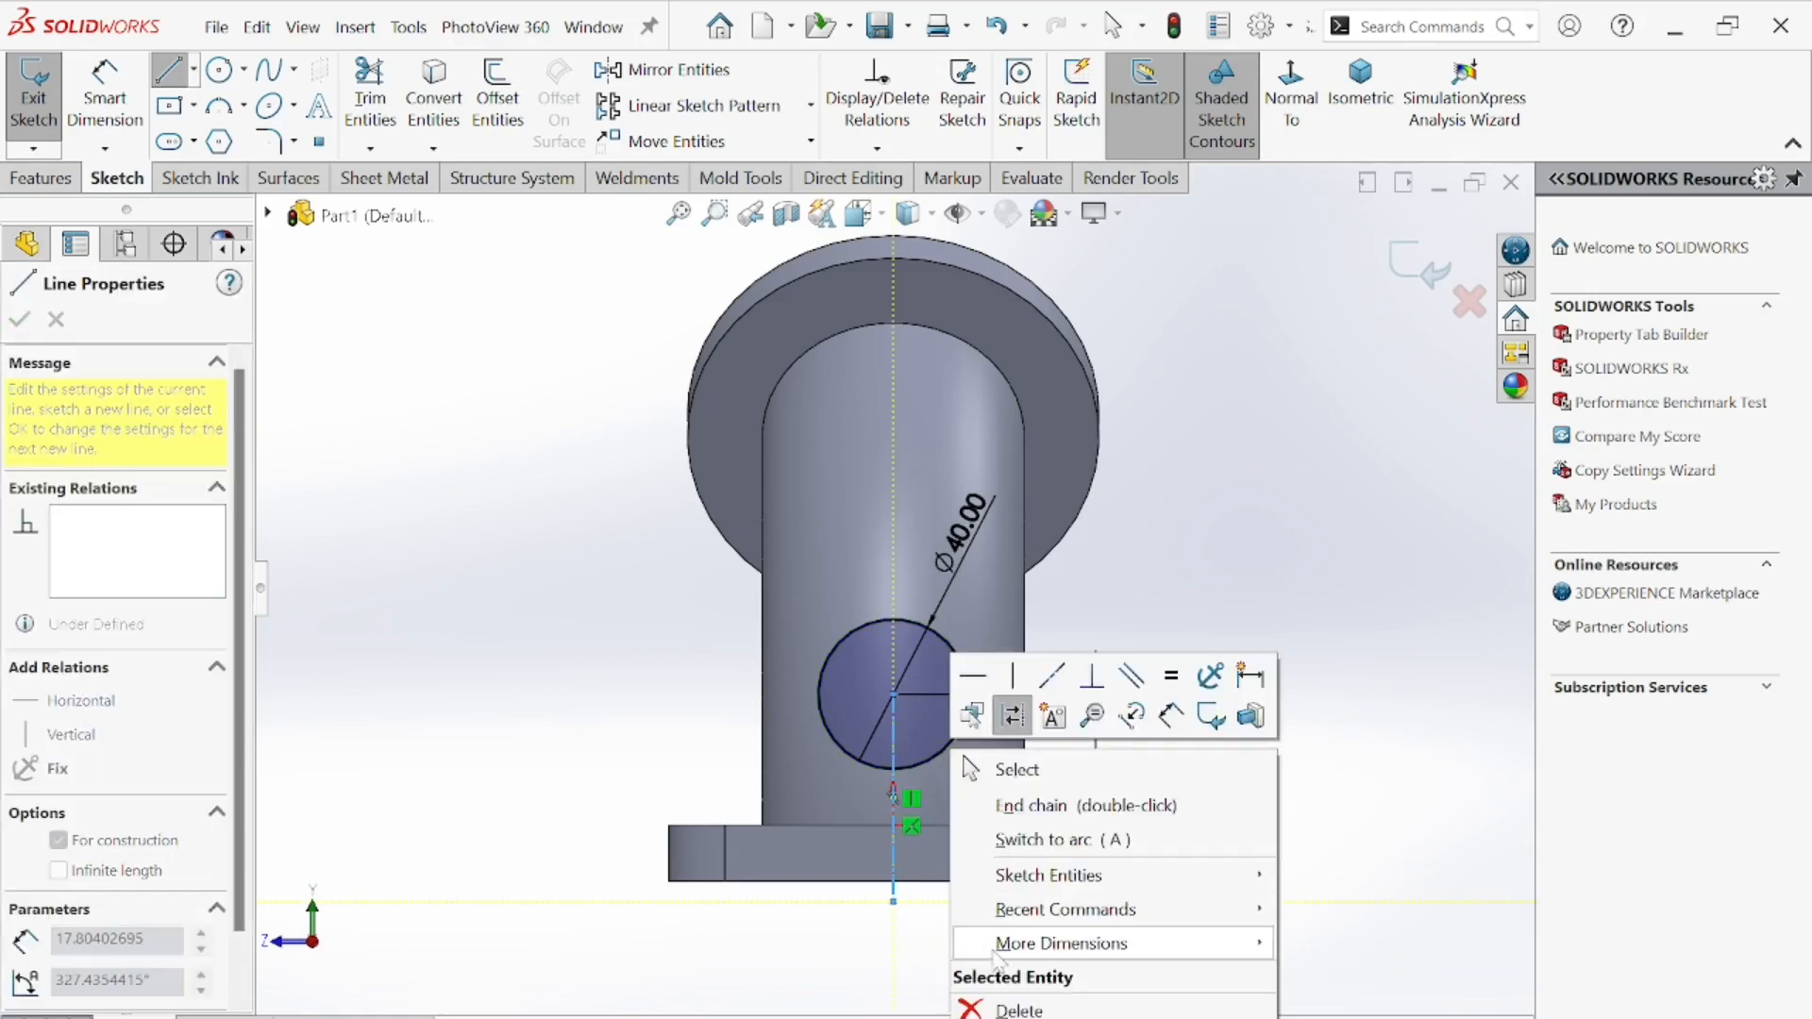
click(976, 768)
scroll(895, 878, down, 1)
click(168, 69)
scroll(861, 840, down, 2)
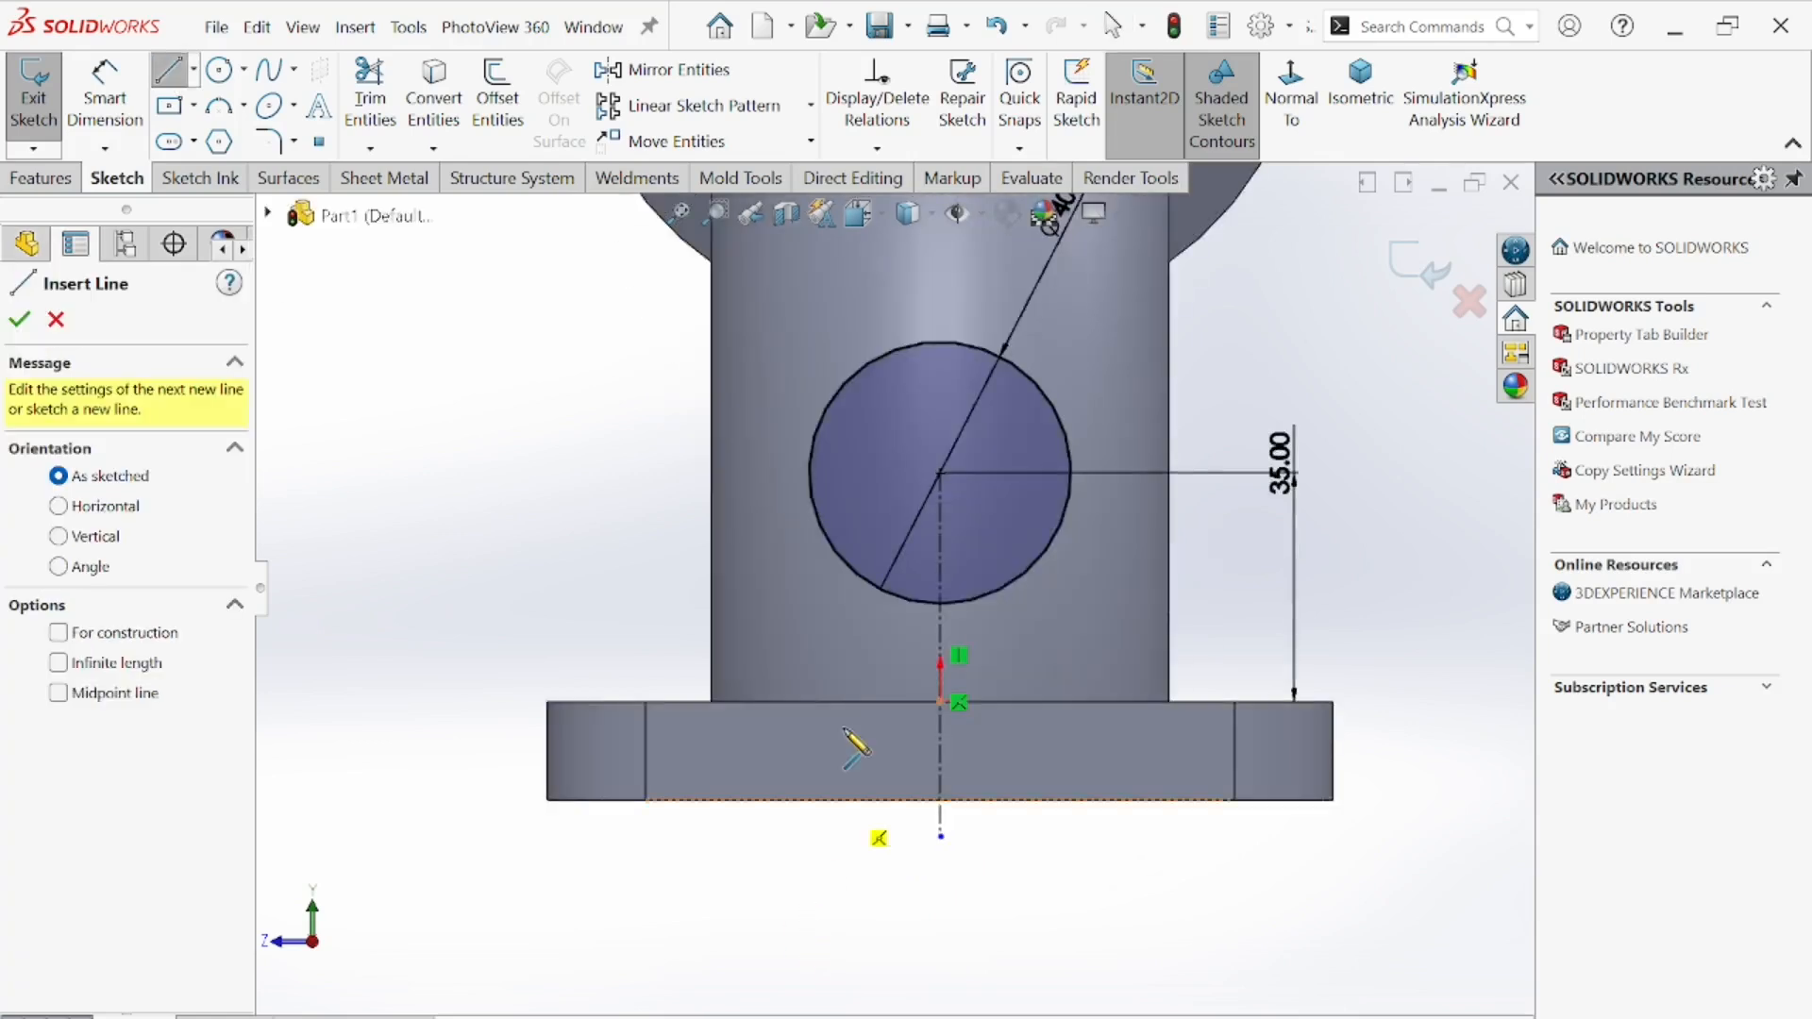
click(883, 530)
click(884, 755)
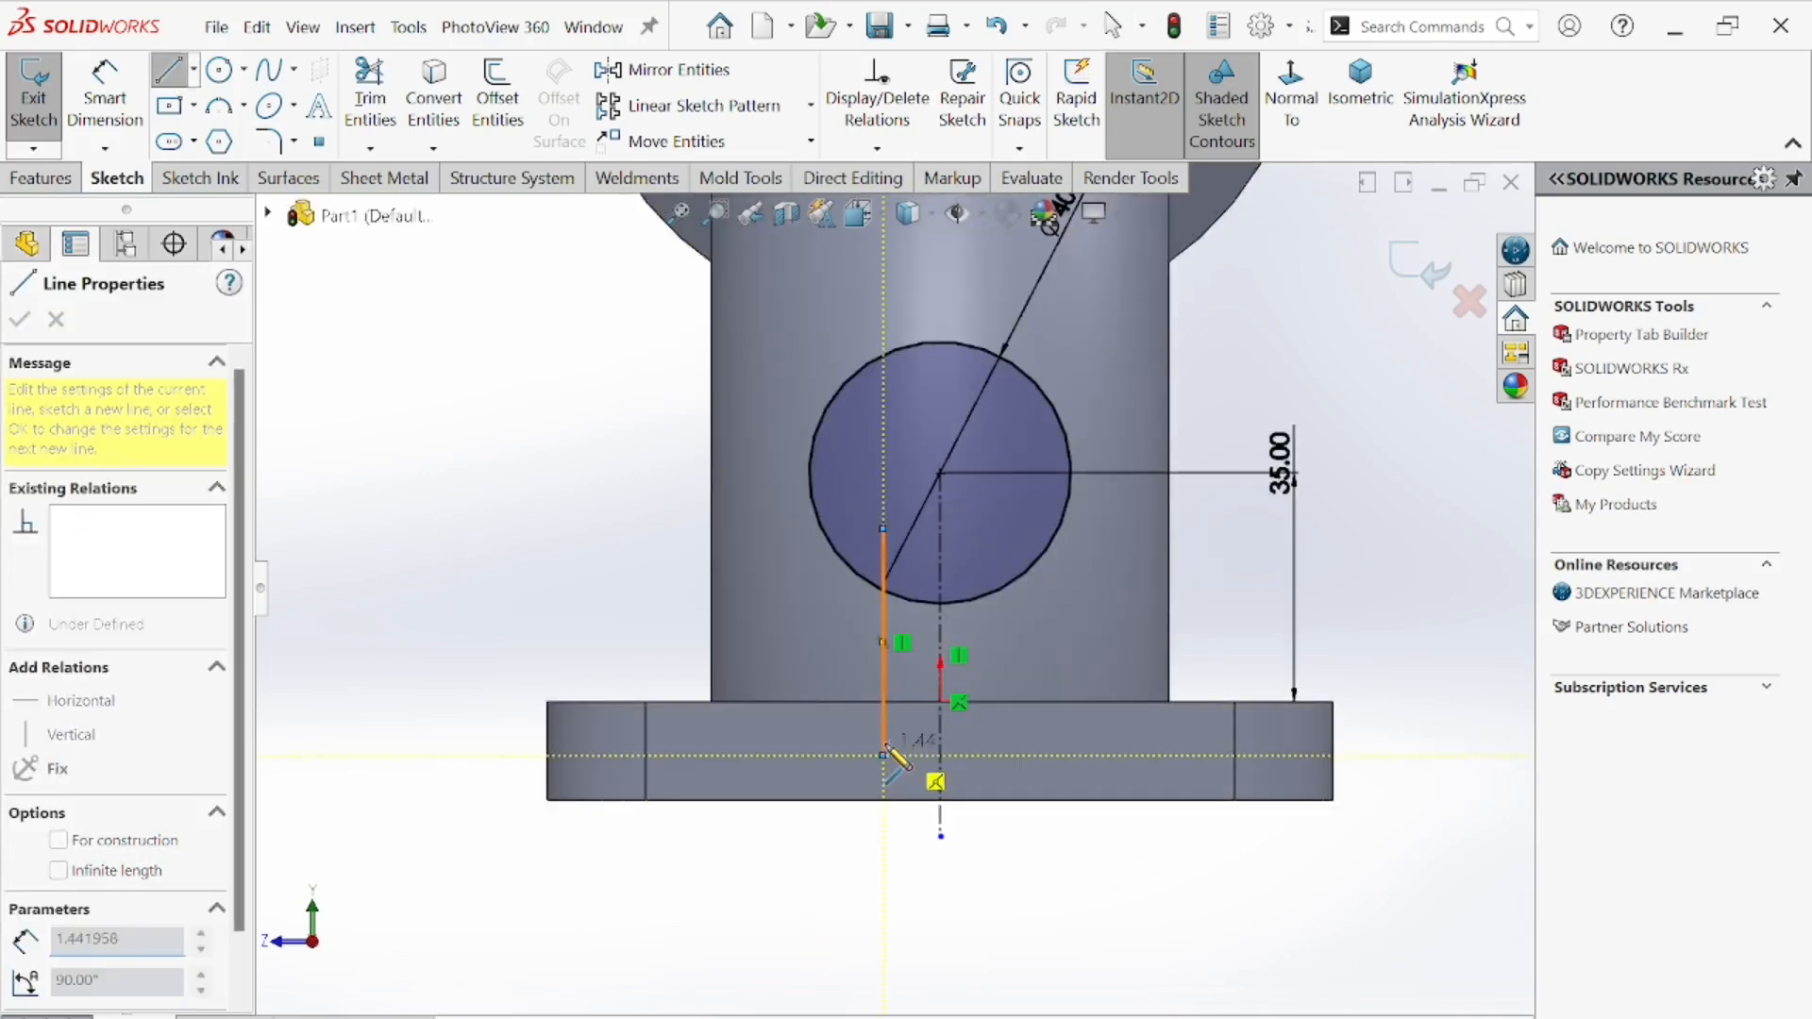
click(940, 755)
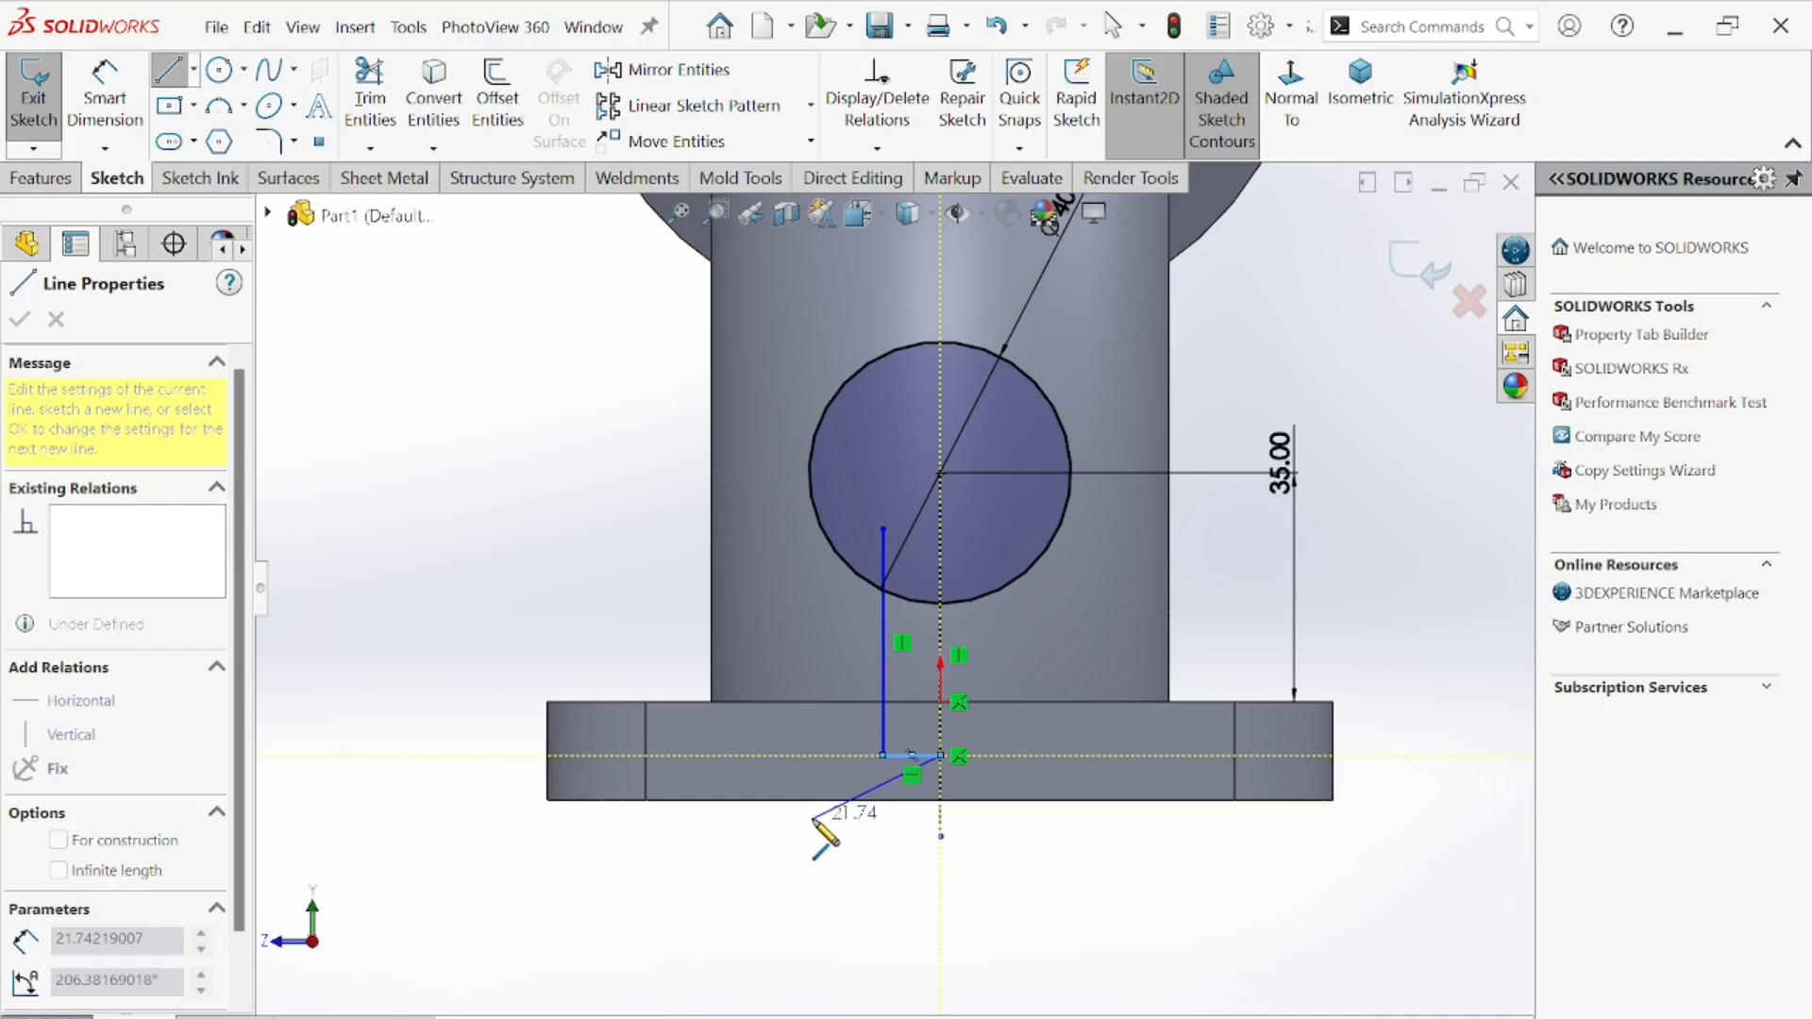
key(Escape)
key(ctrl+z)
key(ctrl+z)
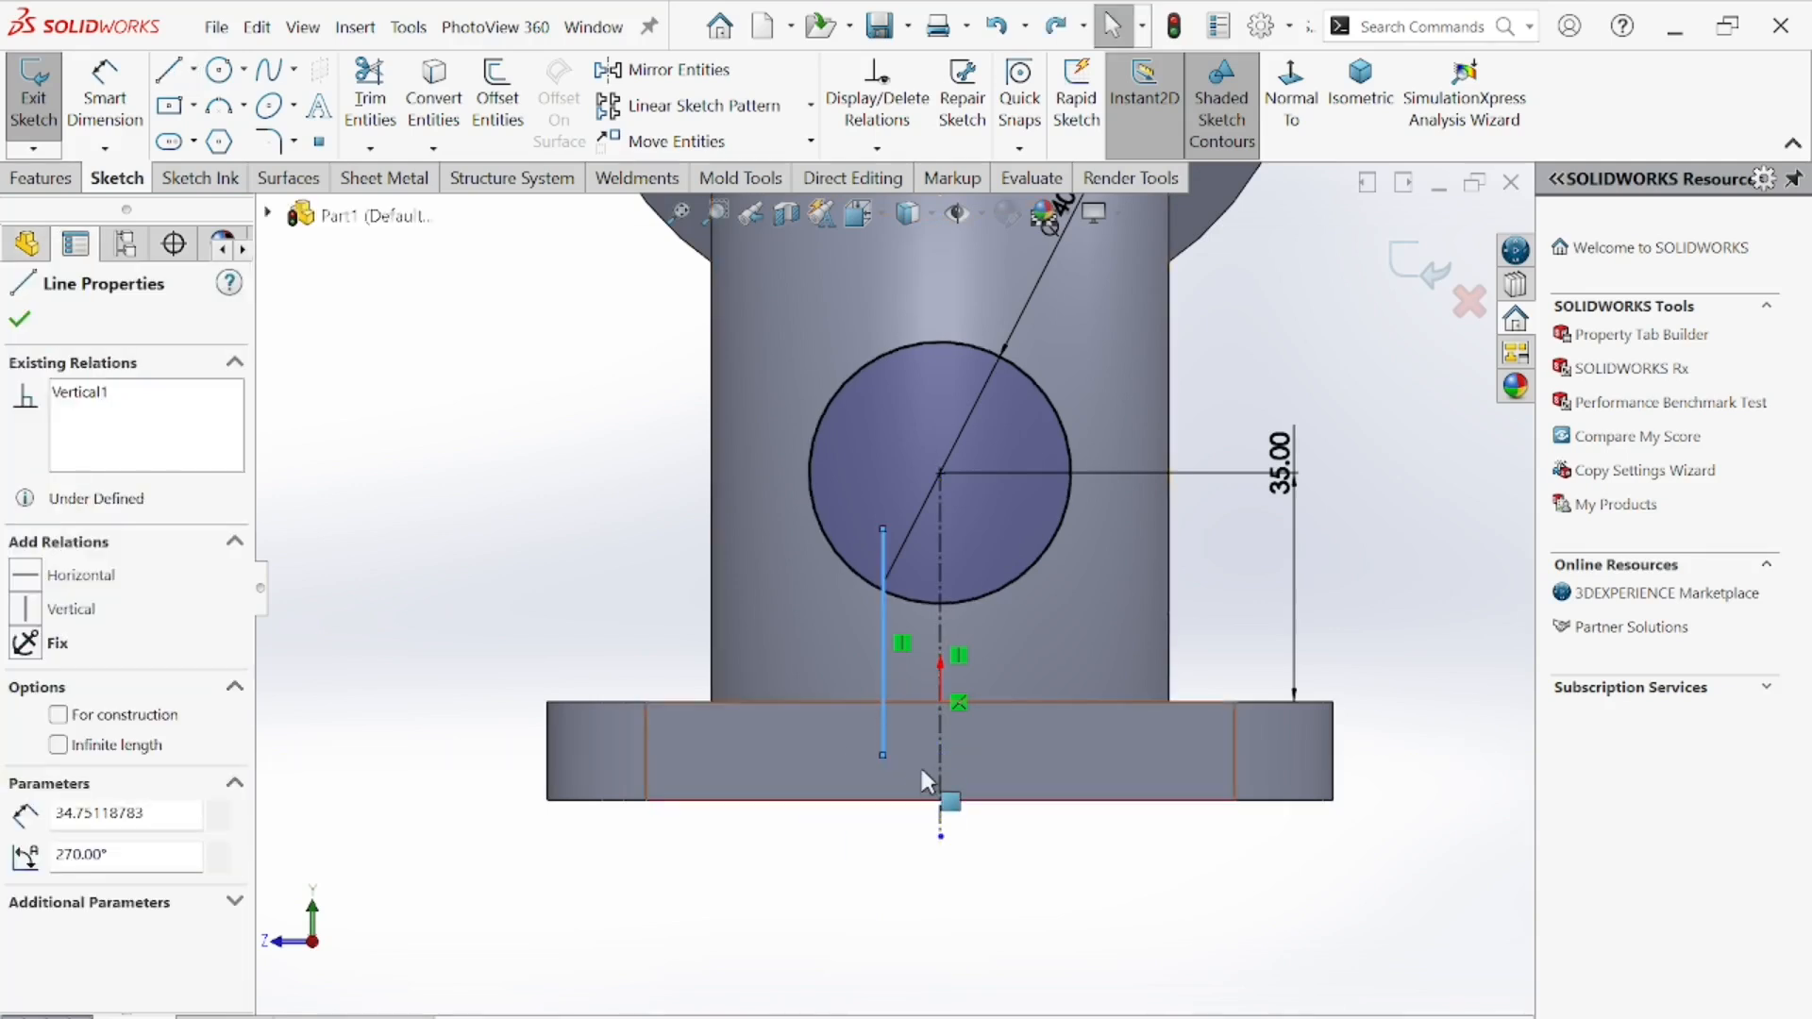
- Draw a vertical line about 25 mm long from inside the circle to the flange's upper edge, then a horizontal line to the centerline
click(174, 74)
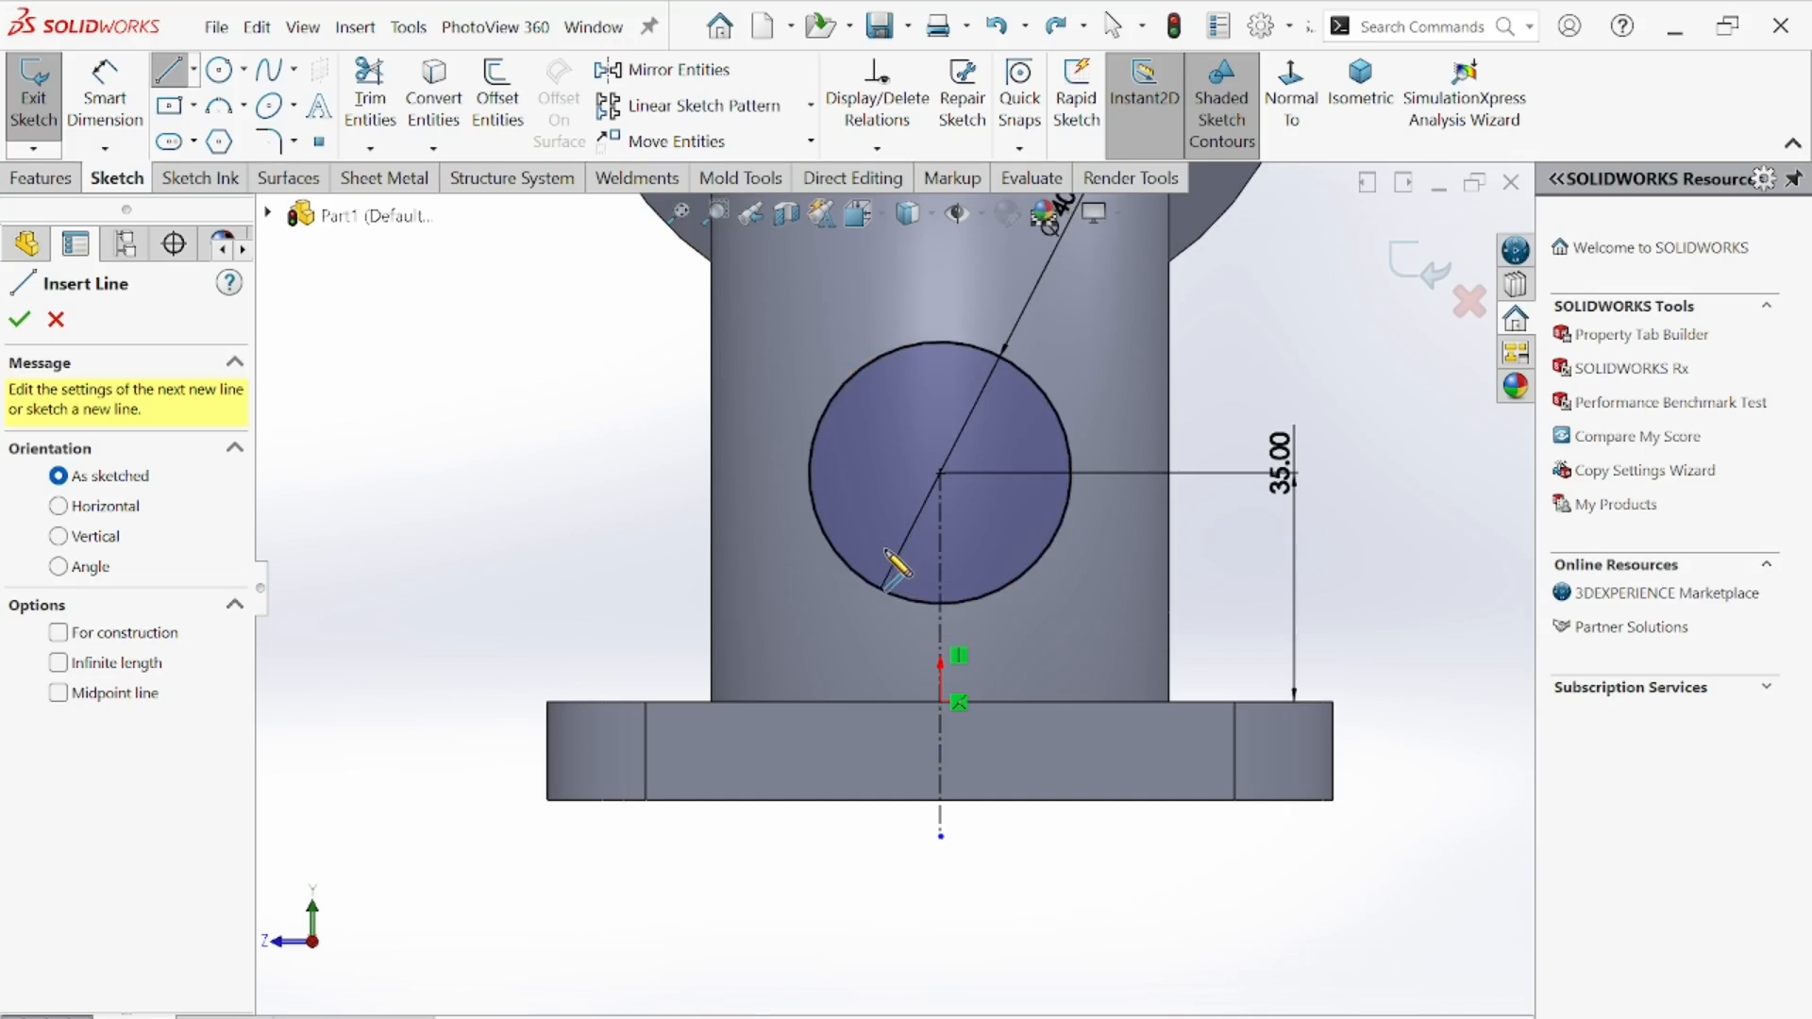
click(881, 538)
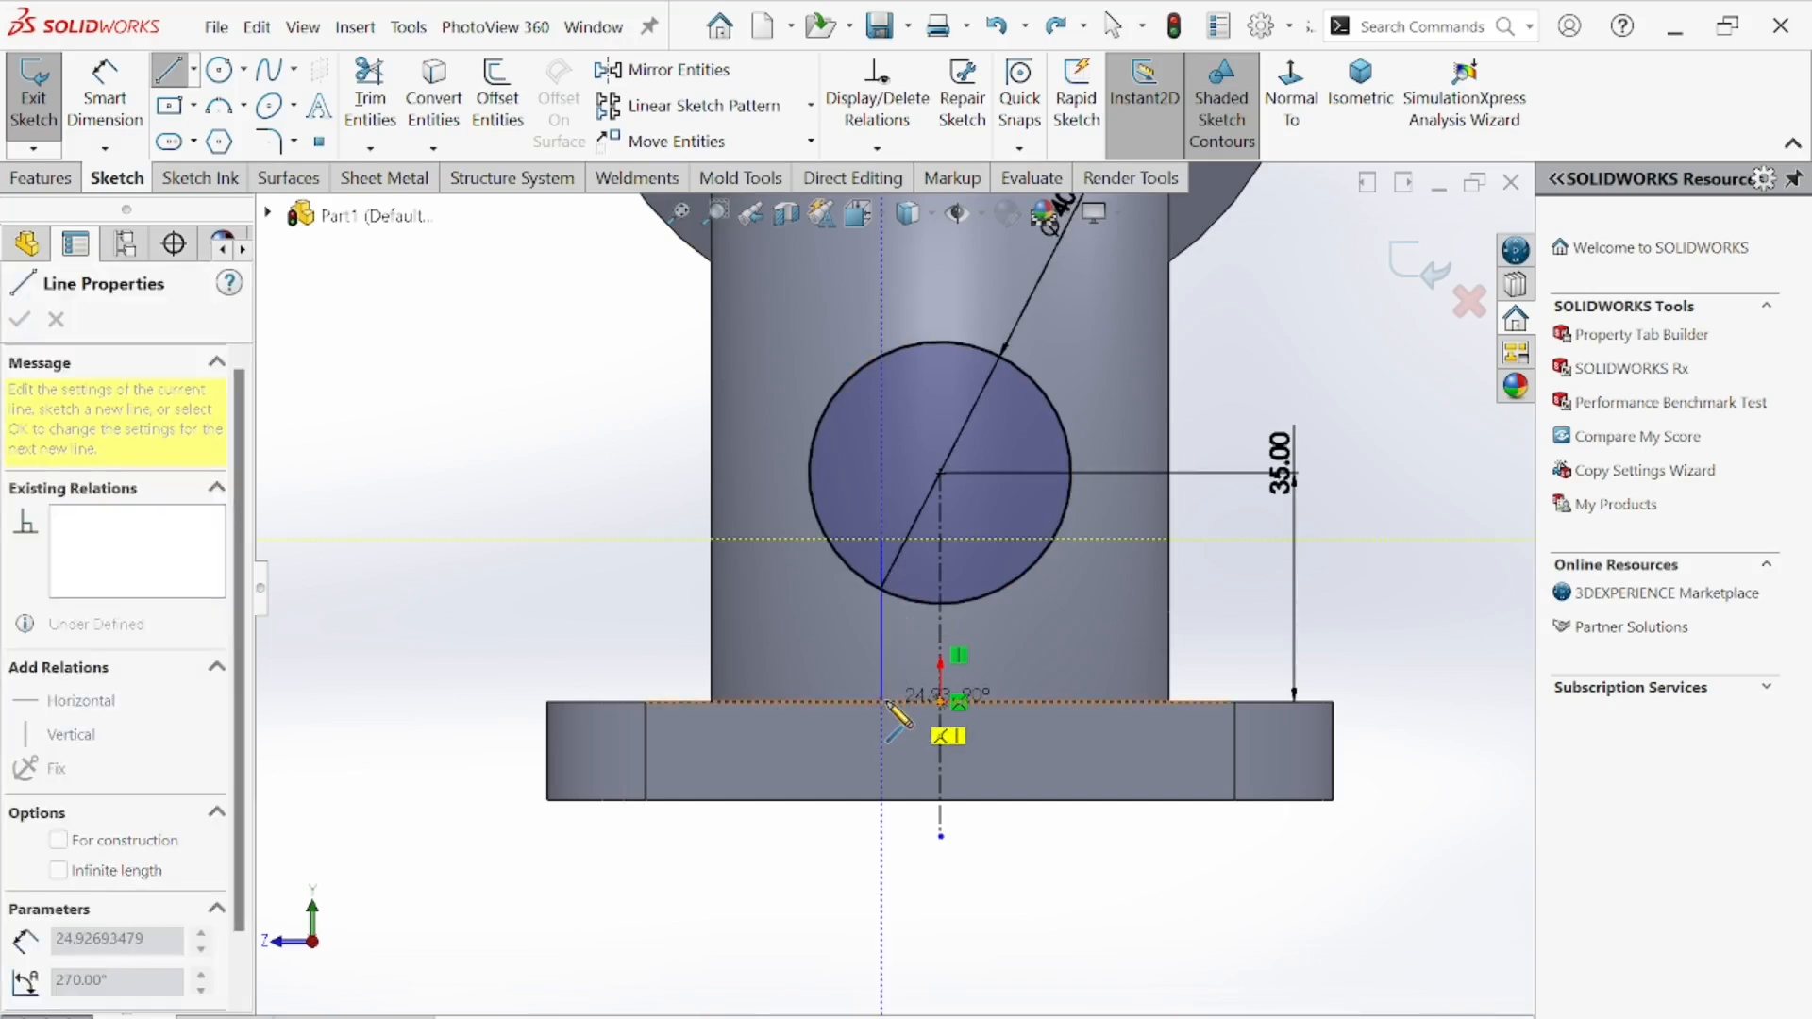
click(882, 702)
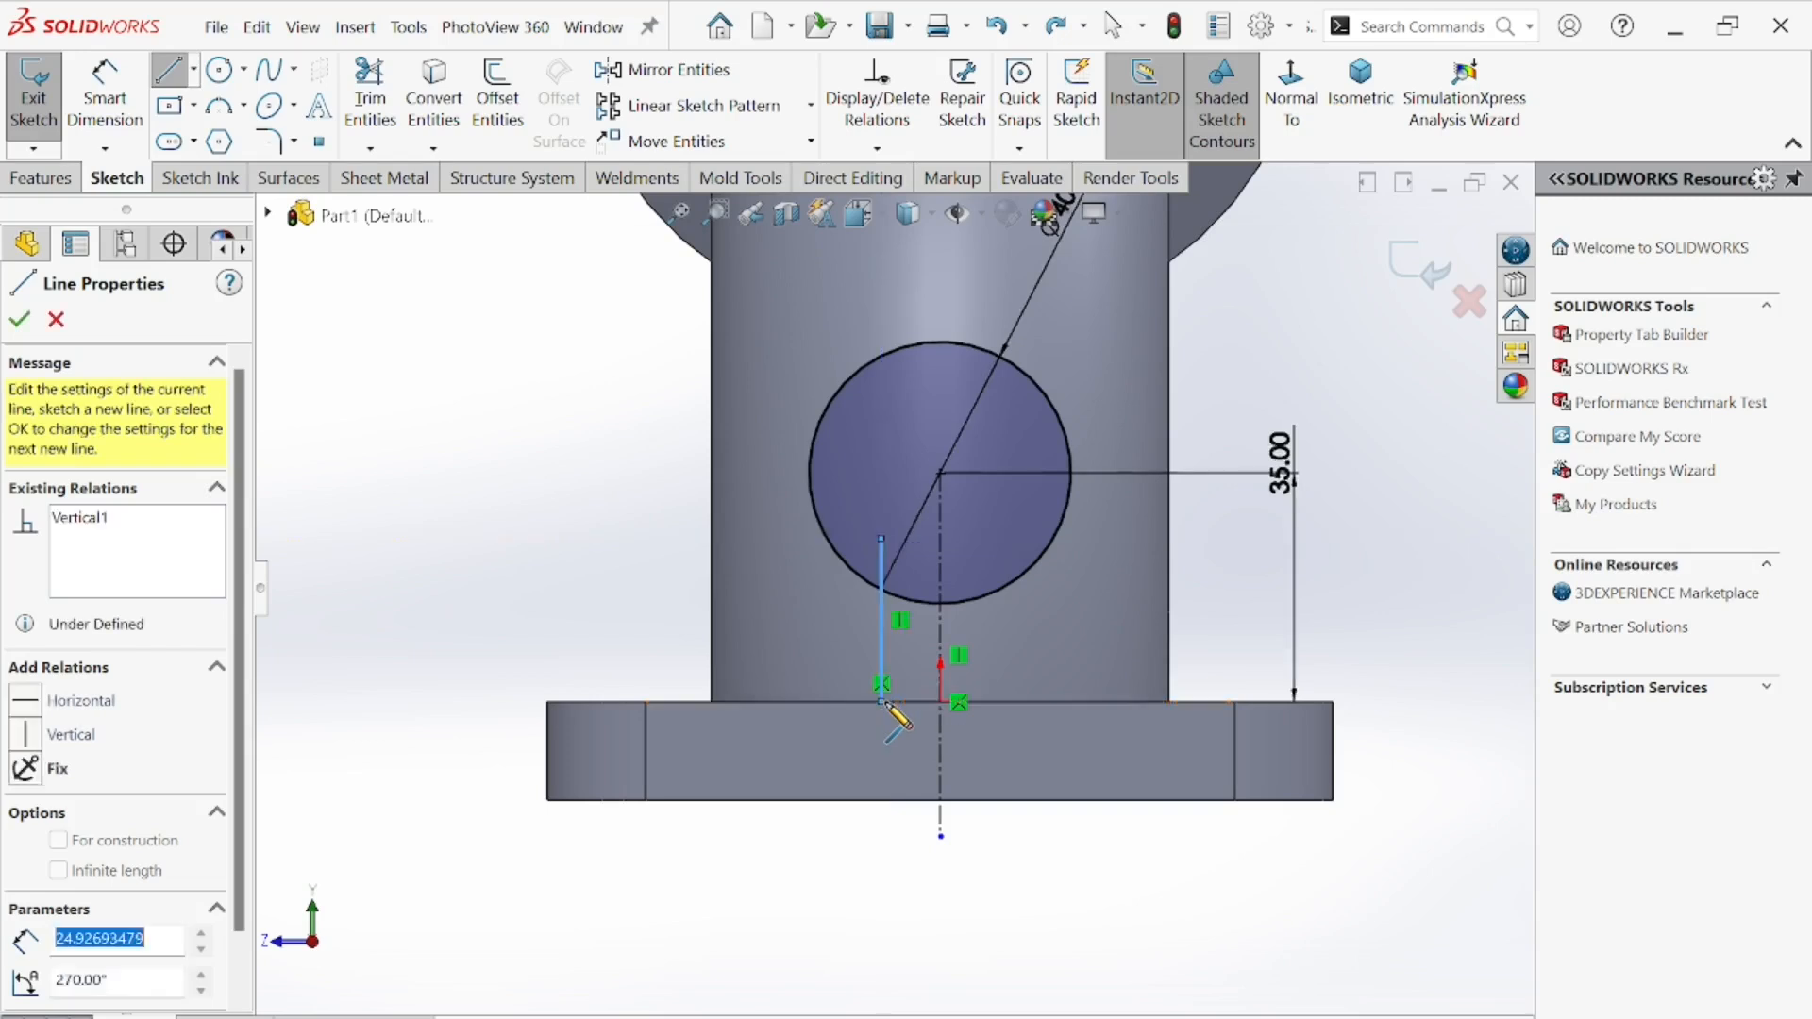
click(941, 702)
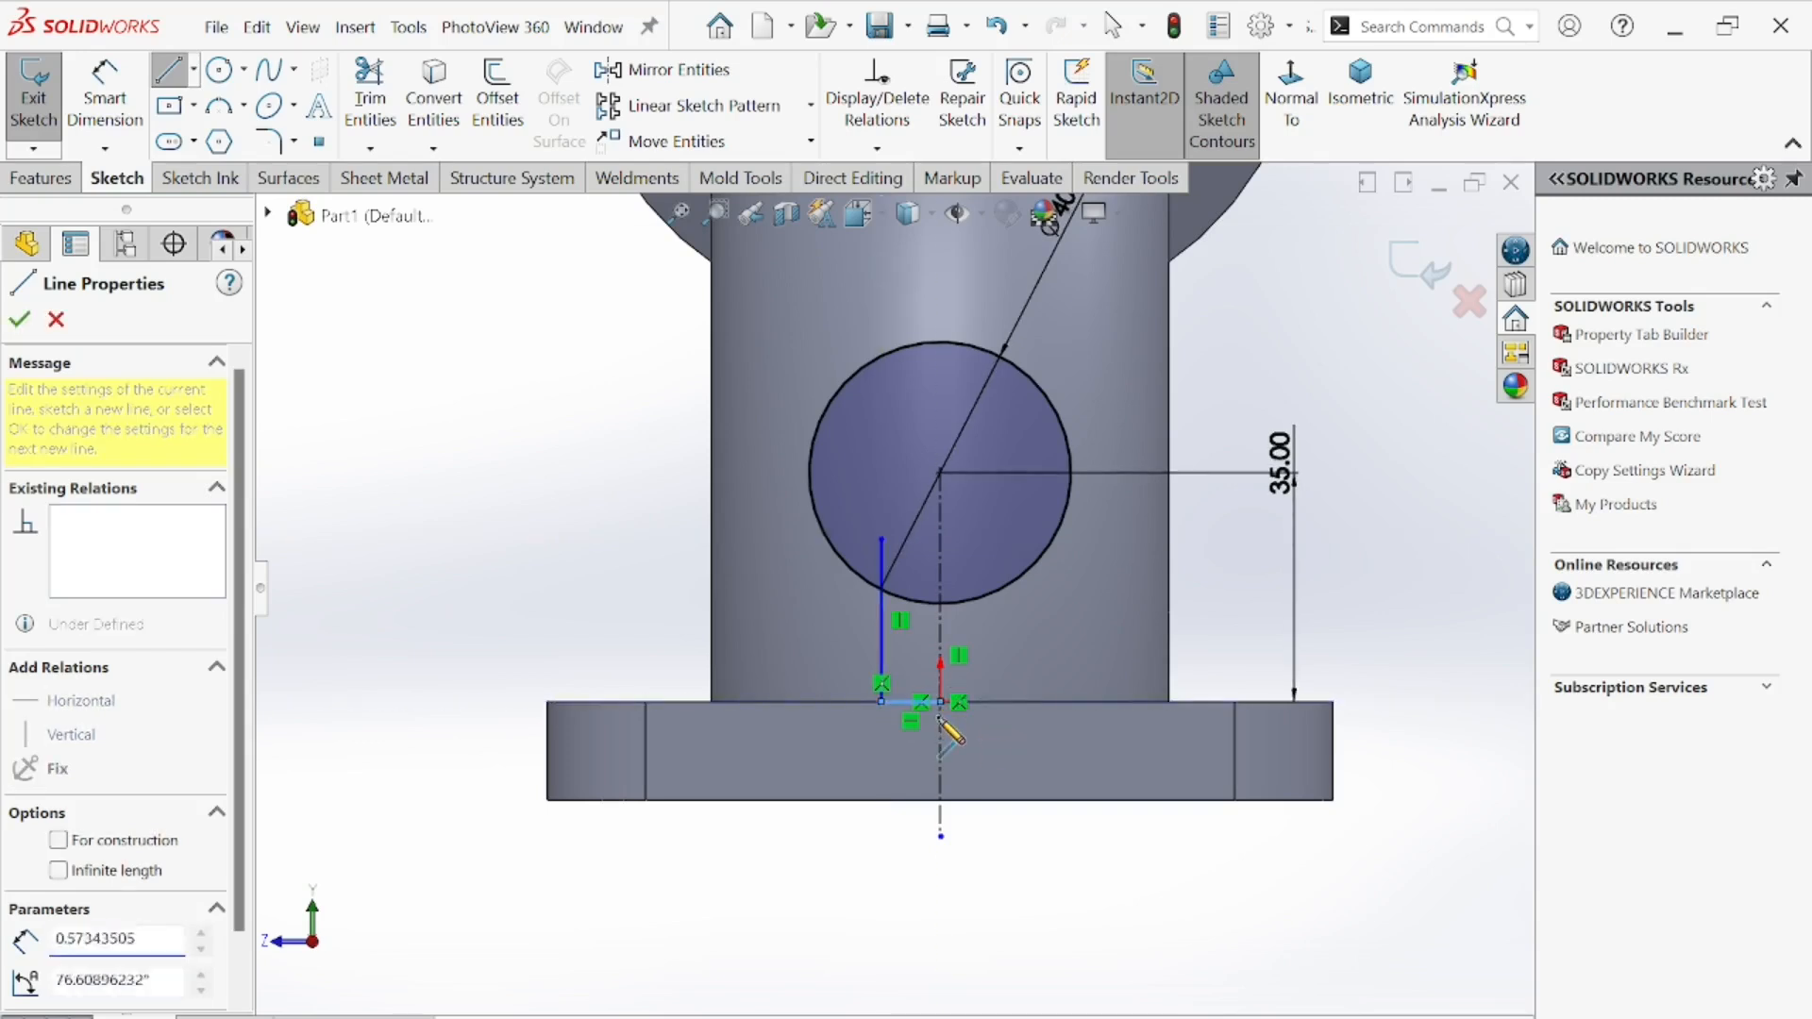
right_click(985, 846)
click(1051, 833)
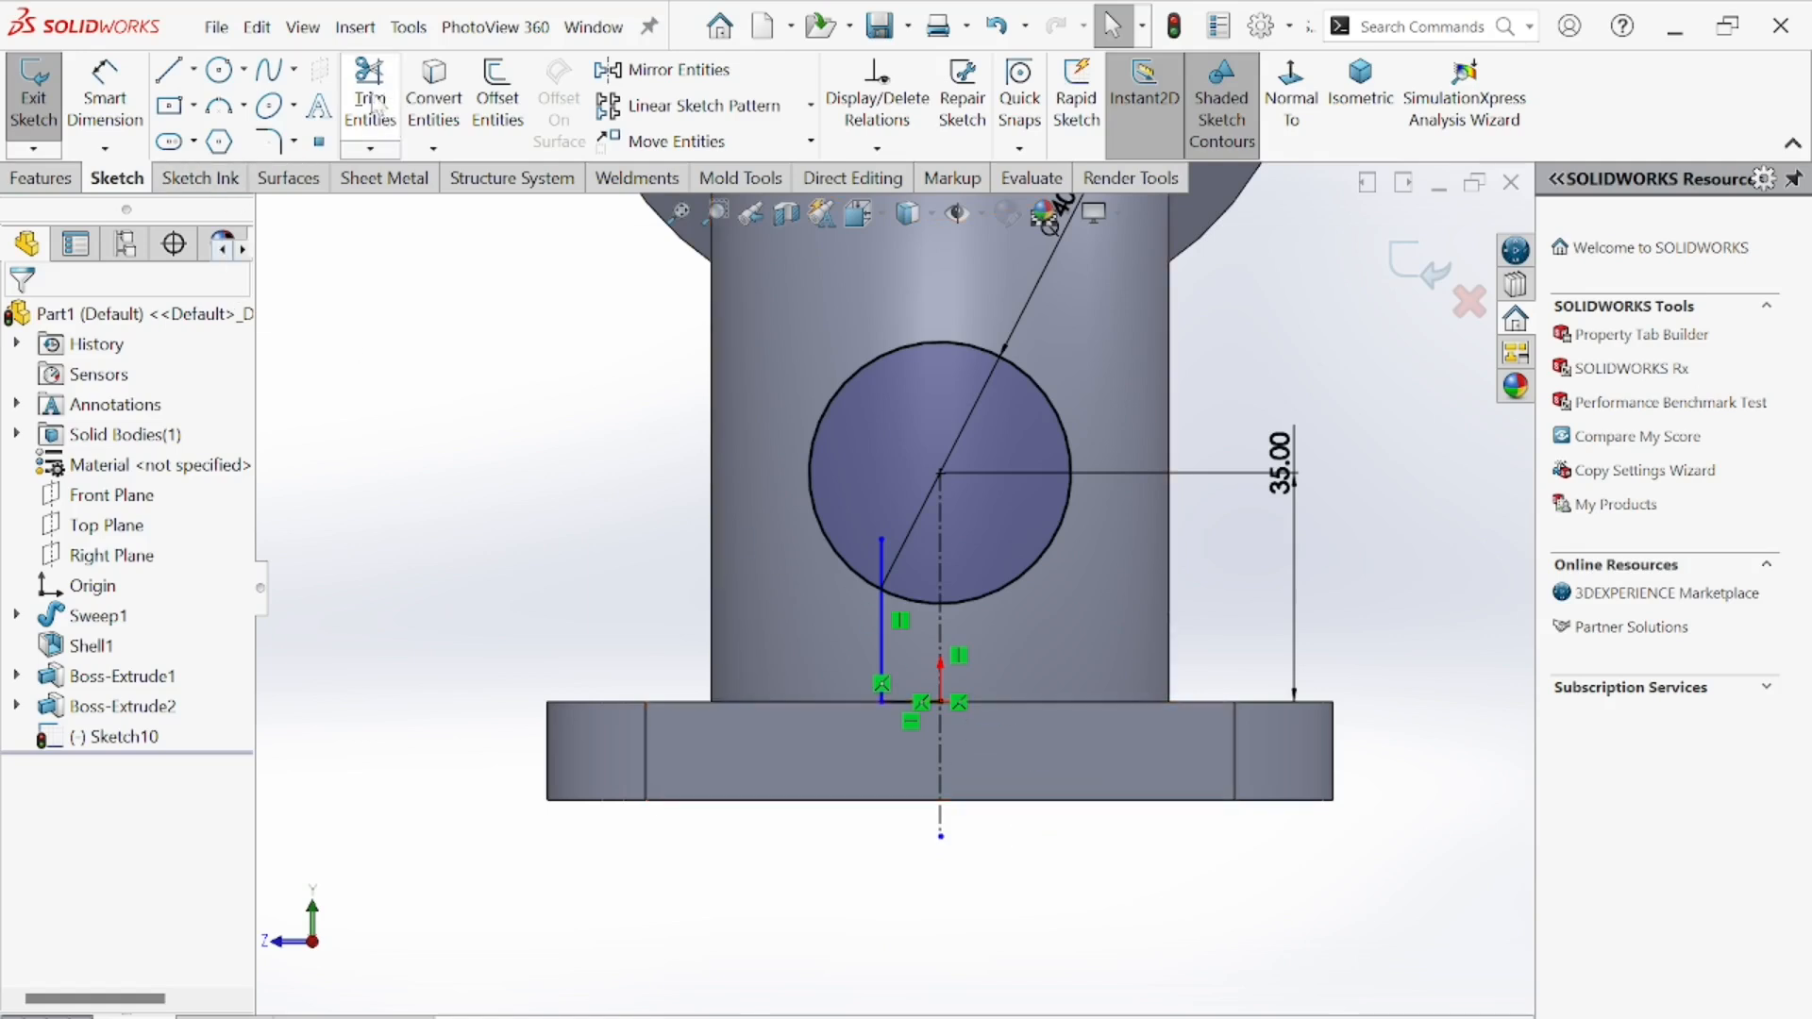
- Dimension the vertical rib line 6 mm from the centerline, checking the rib in the blueprint PDF
click(104, 97)
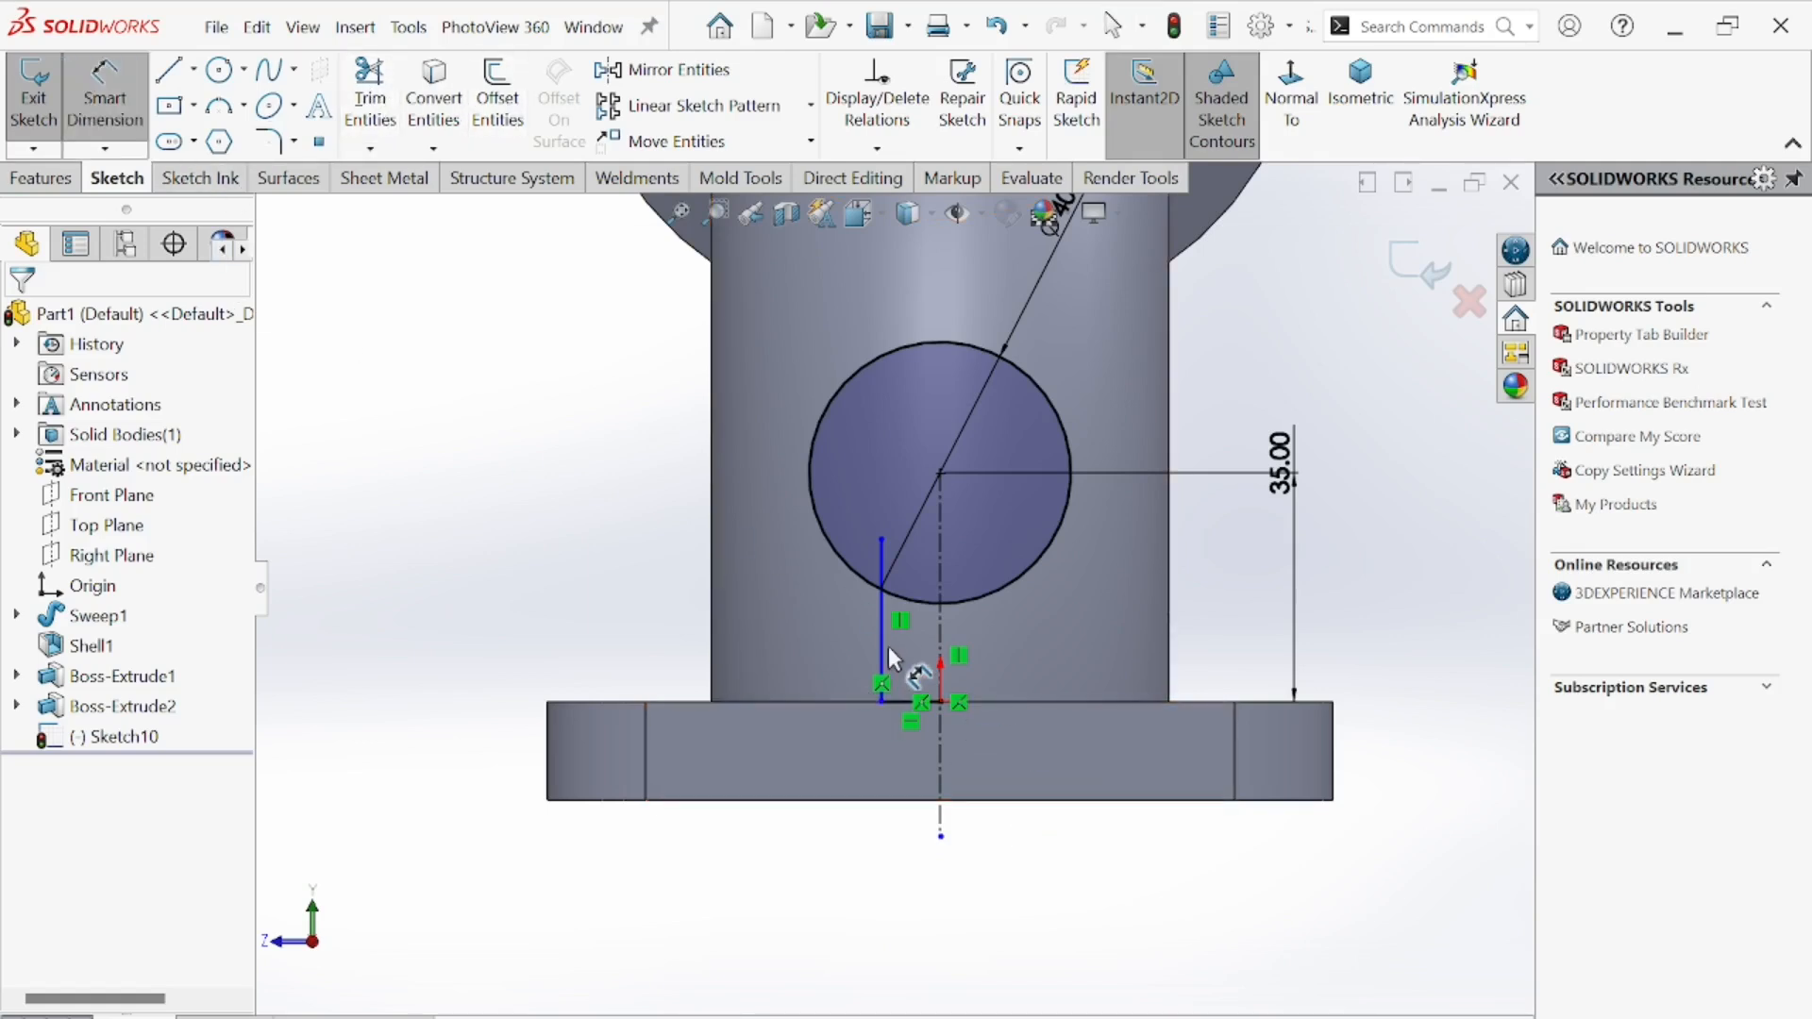
click(884, 654)
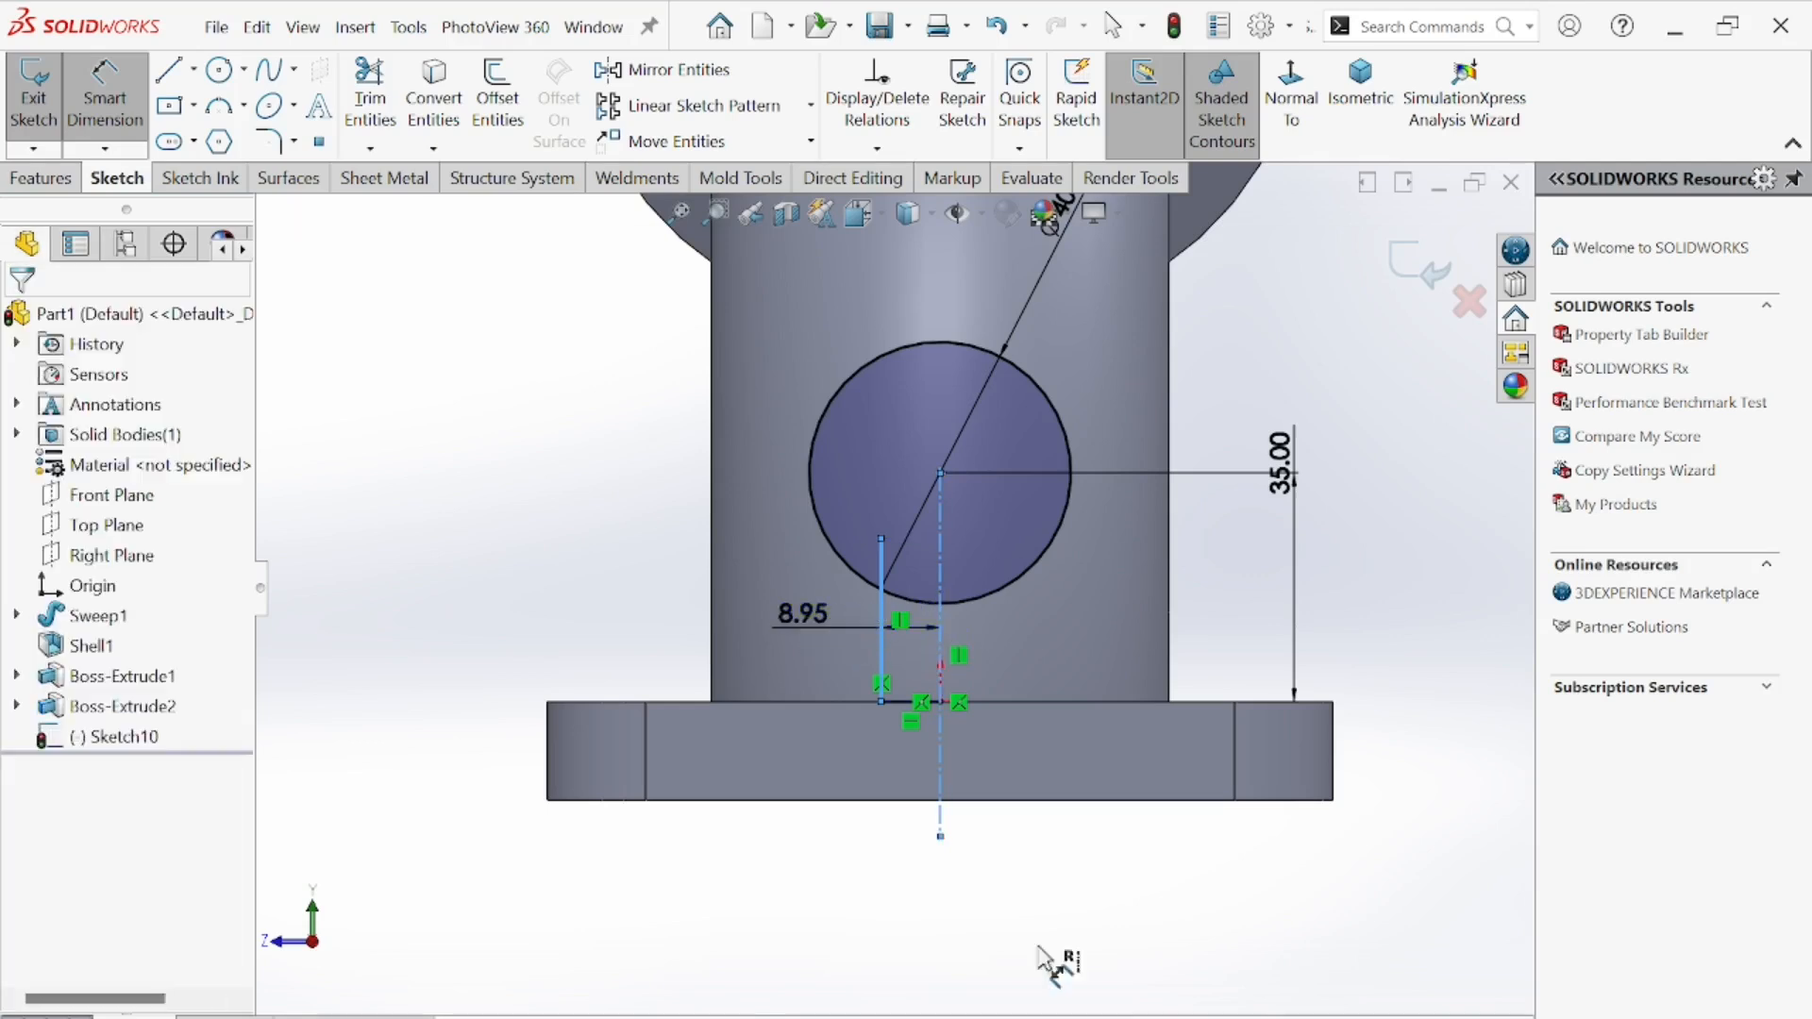
click(802, 618)
key(alt+Tab)
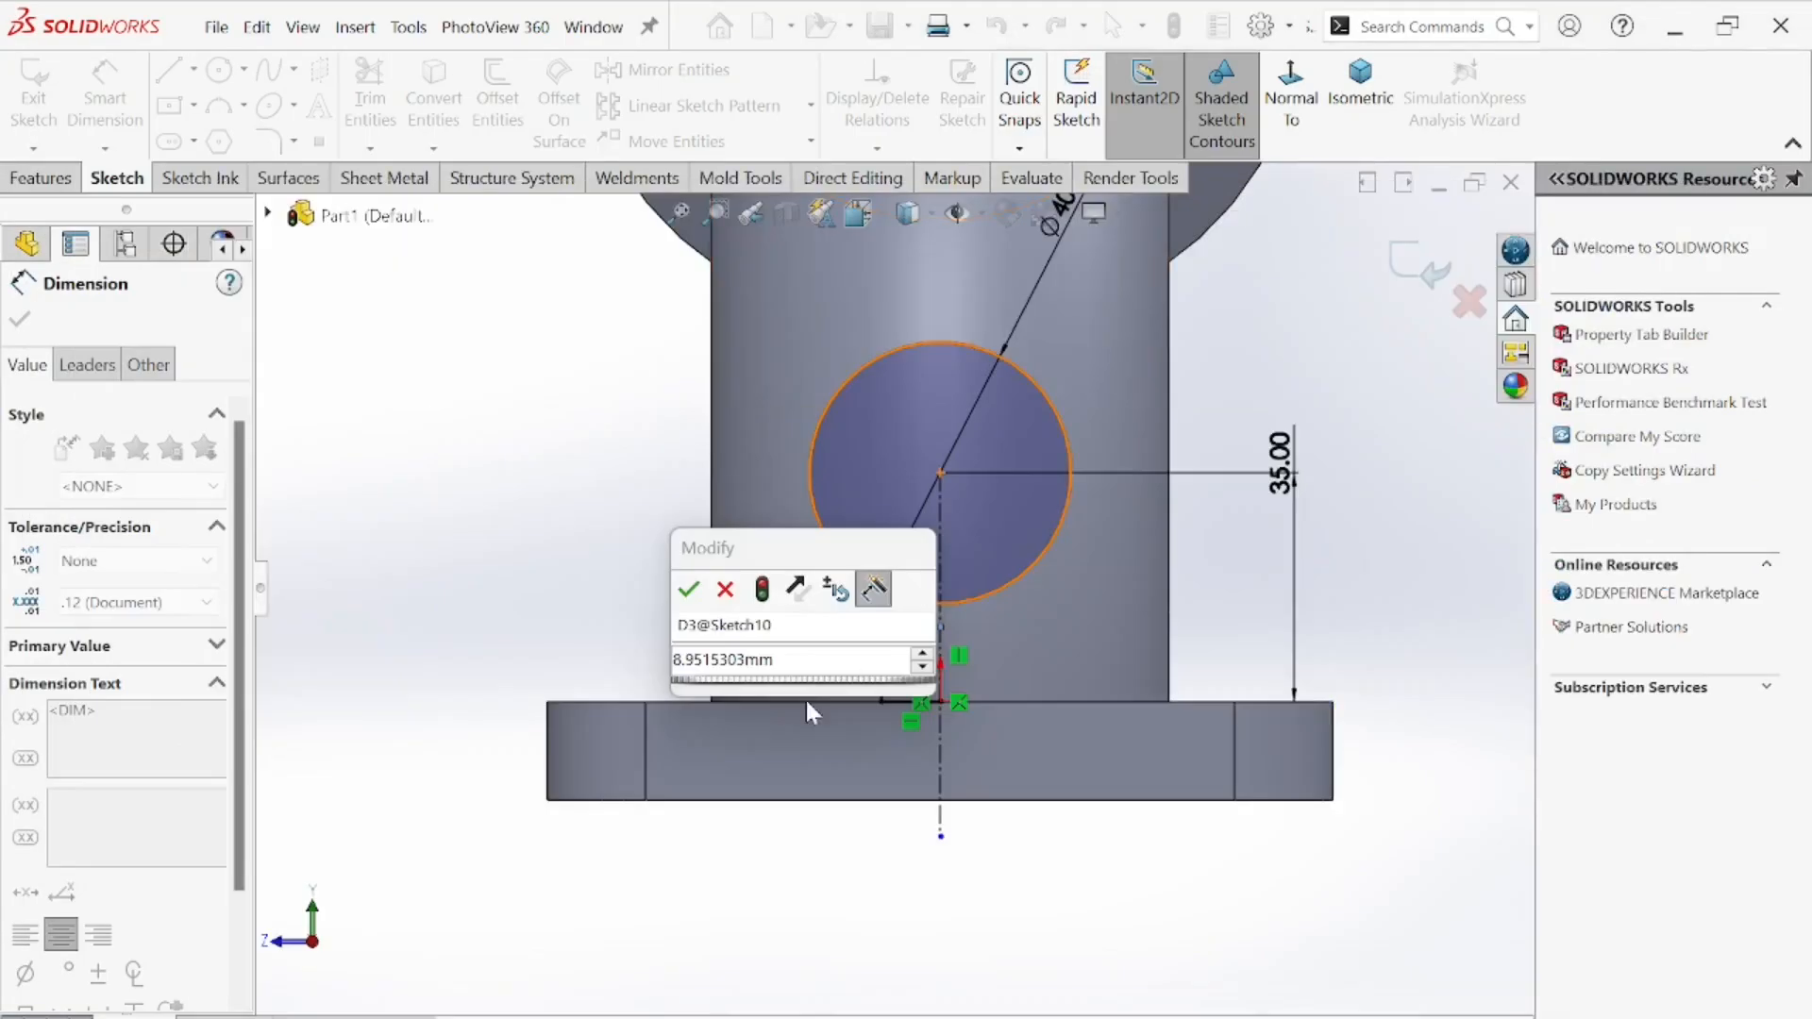
text(6)
key(Return)
click(19, 319)
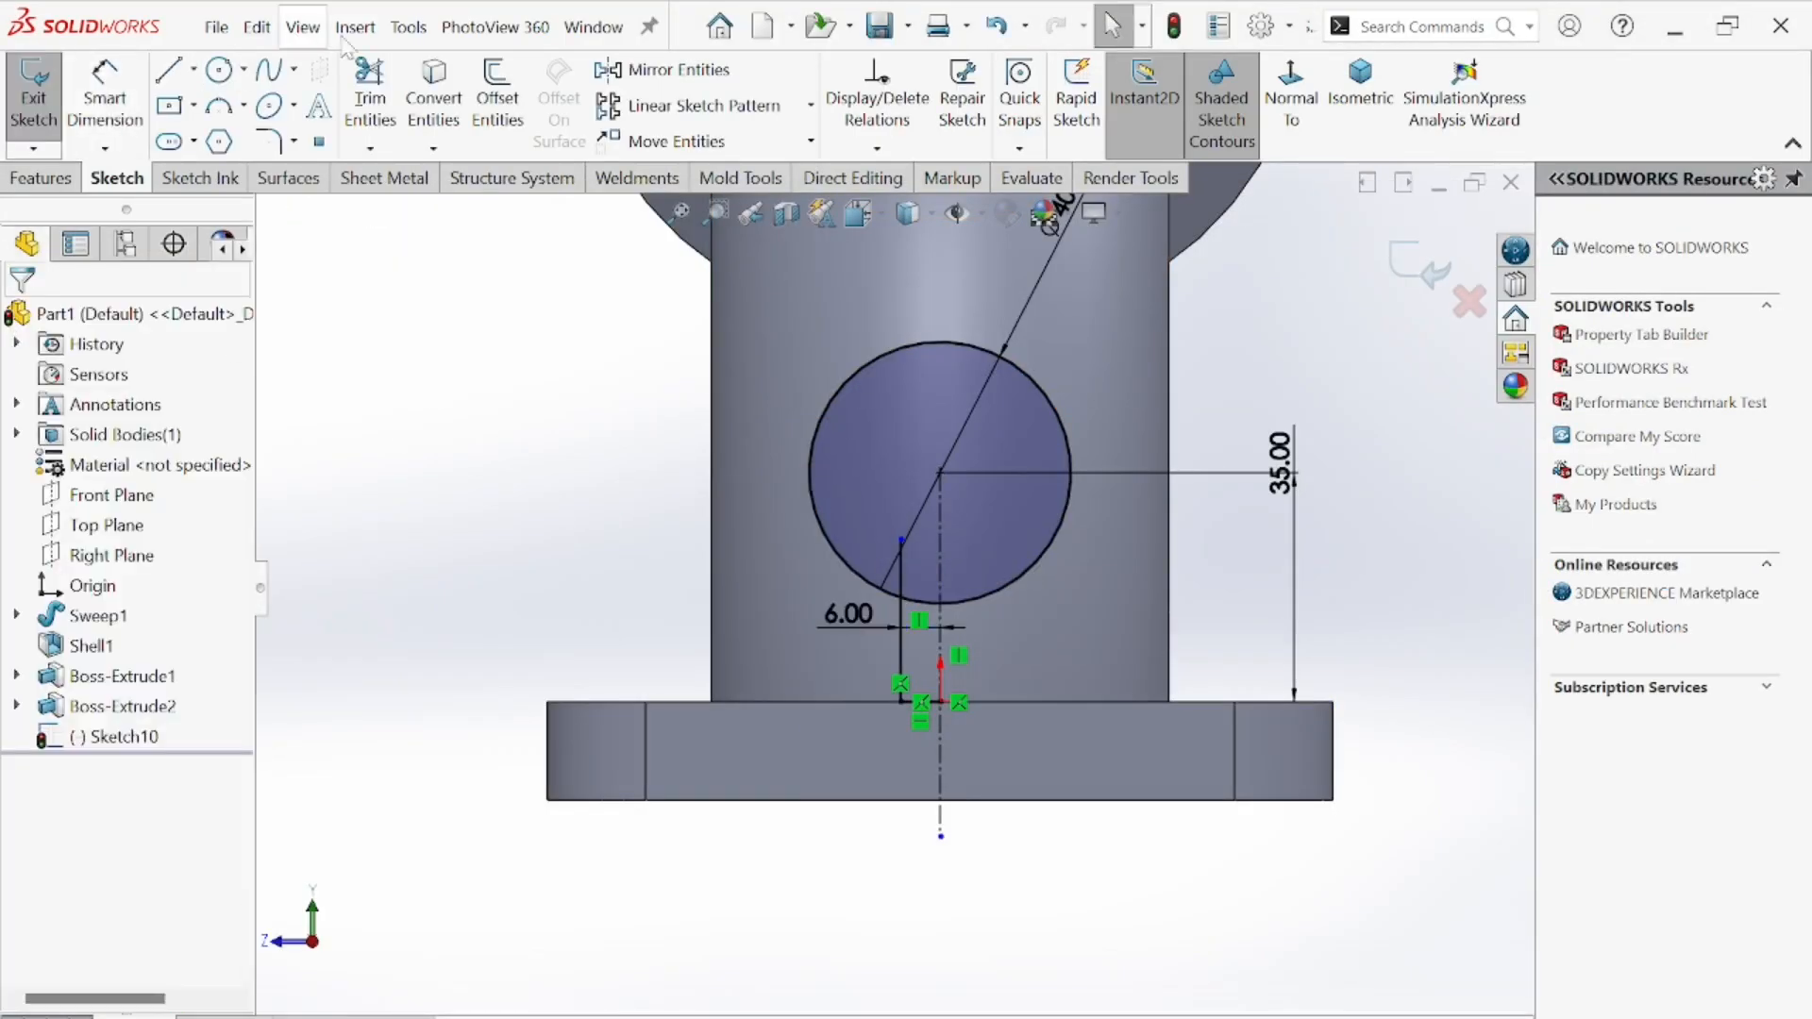
- Mirror the vertical and horizontal rib lines about the vertical centerline, keeping the originals
click(660, 69)
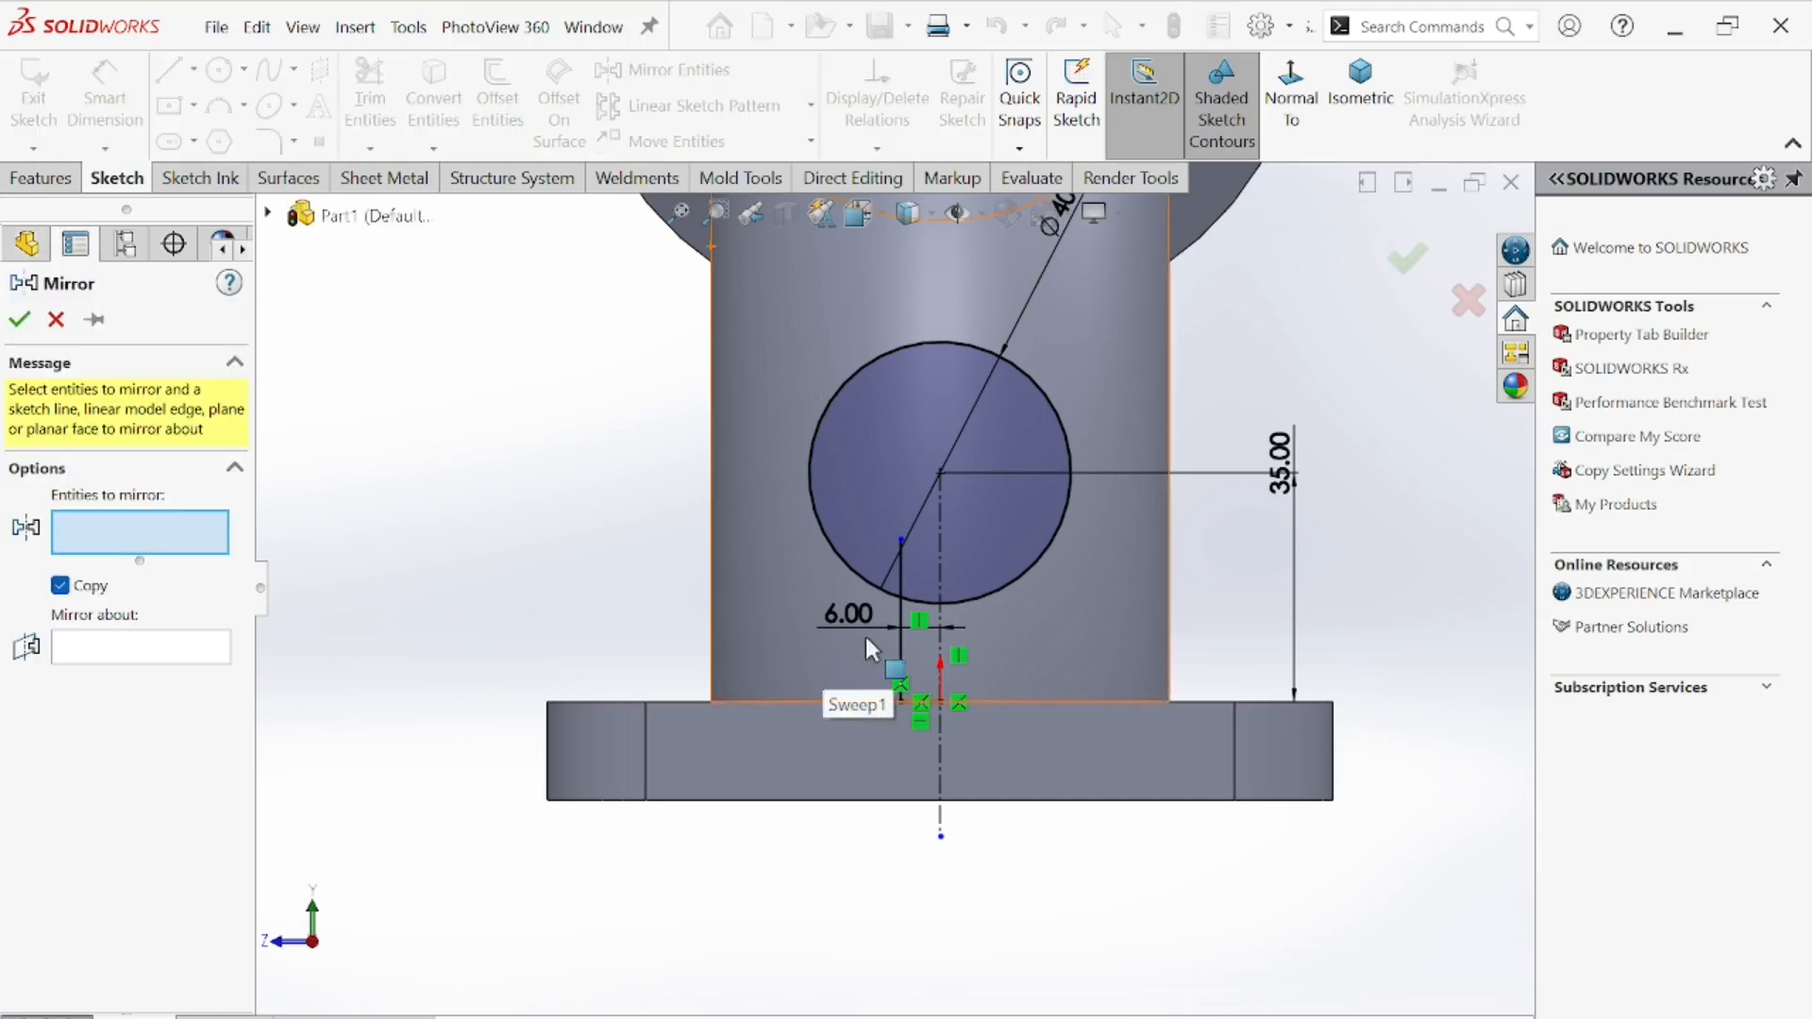
drag(775, 502, 949, 751)
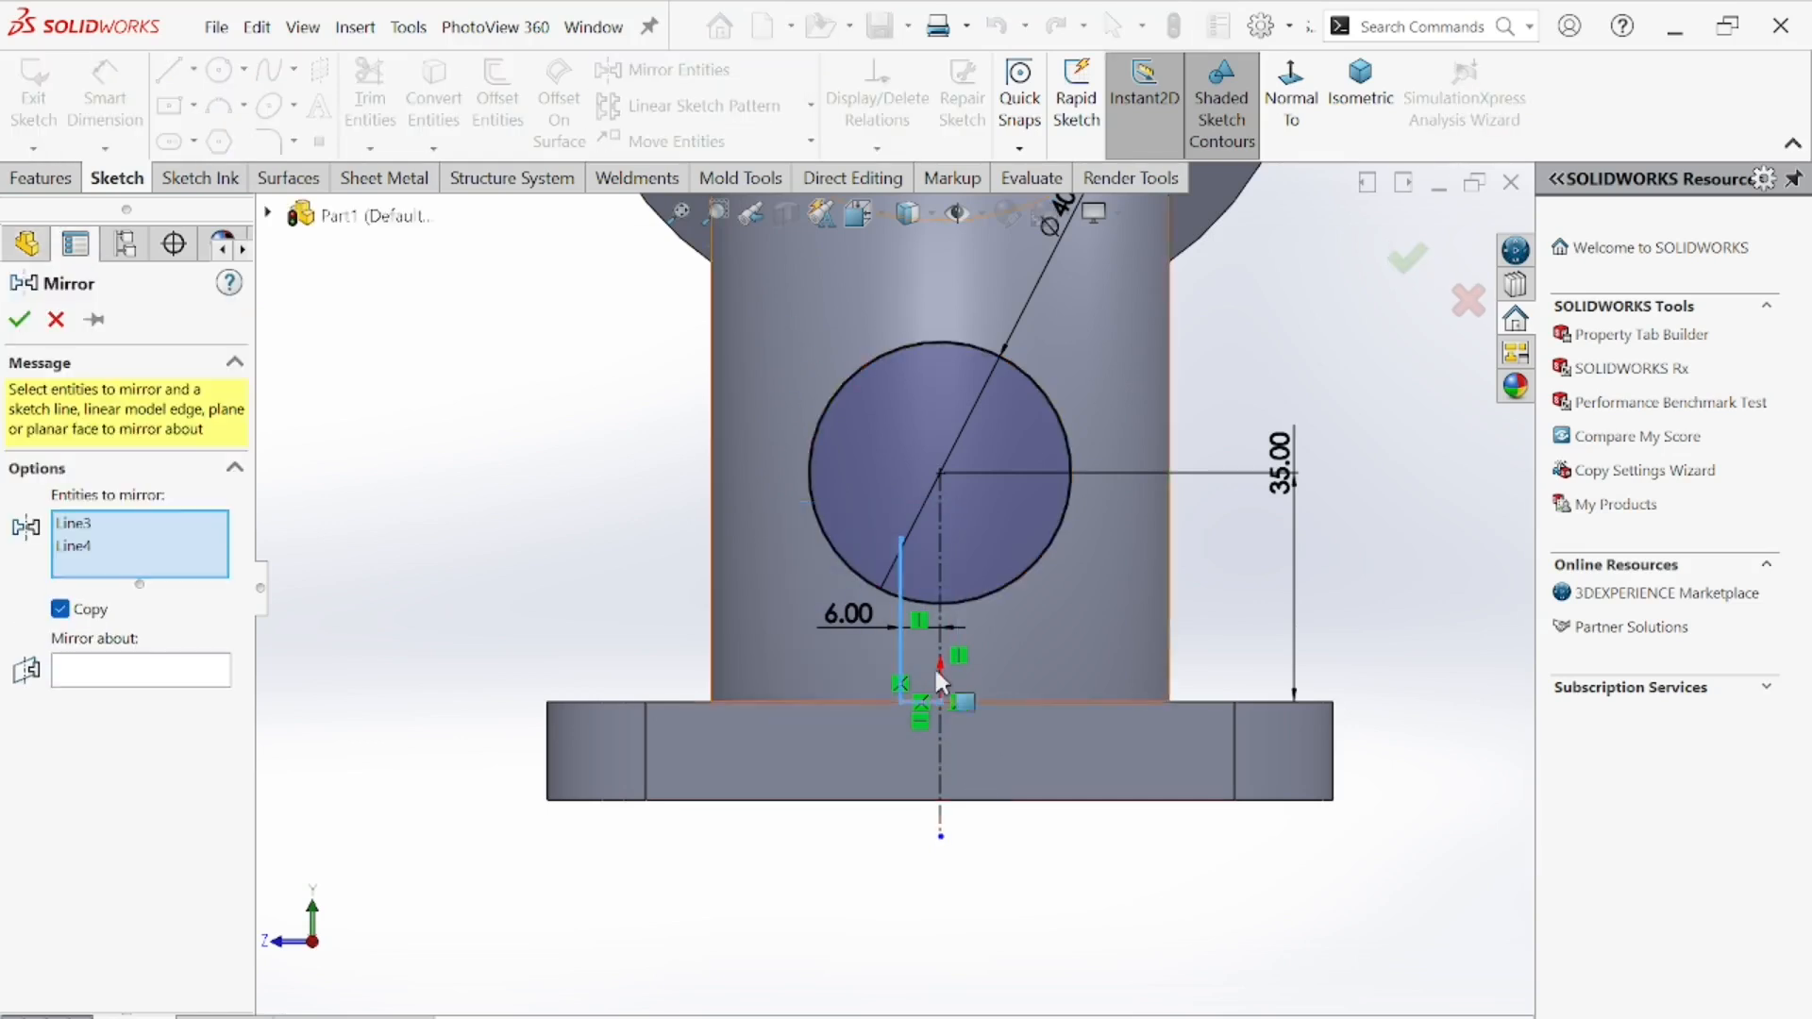
click(114, 666)
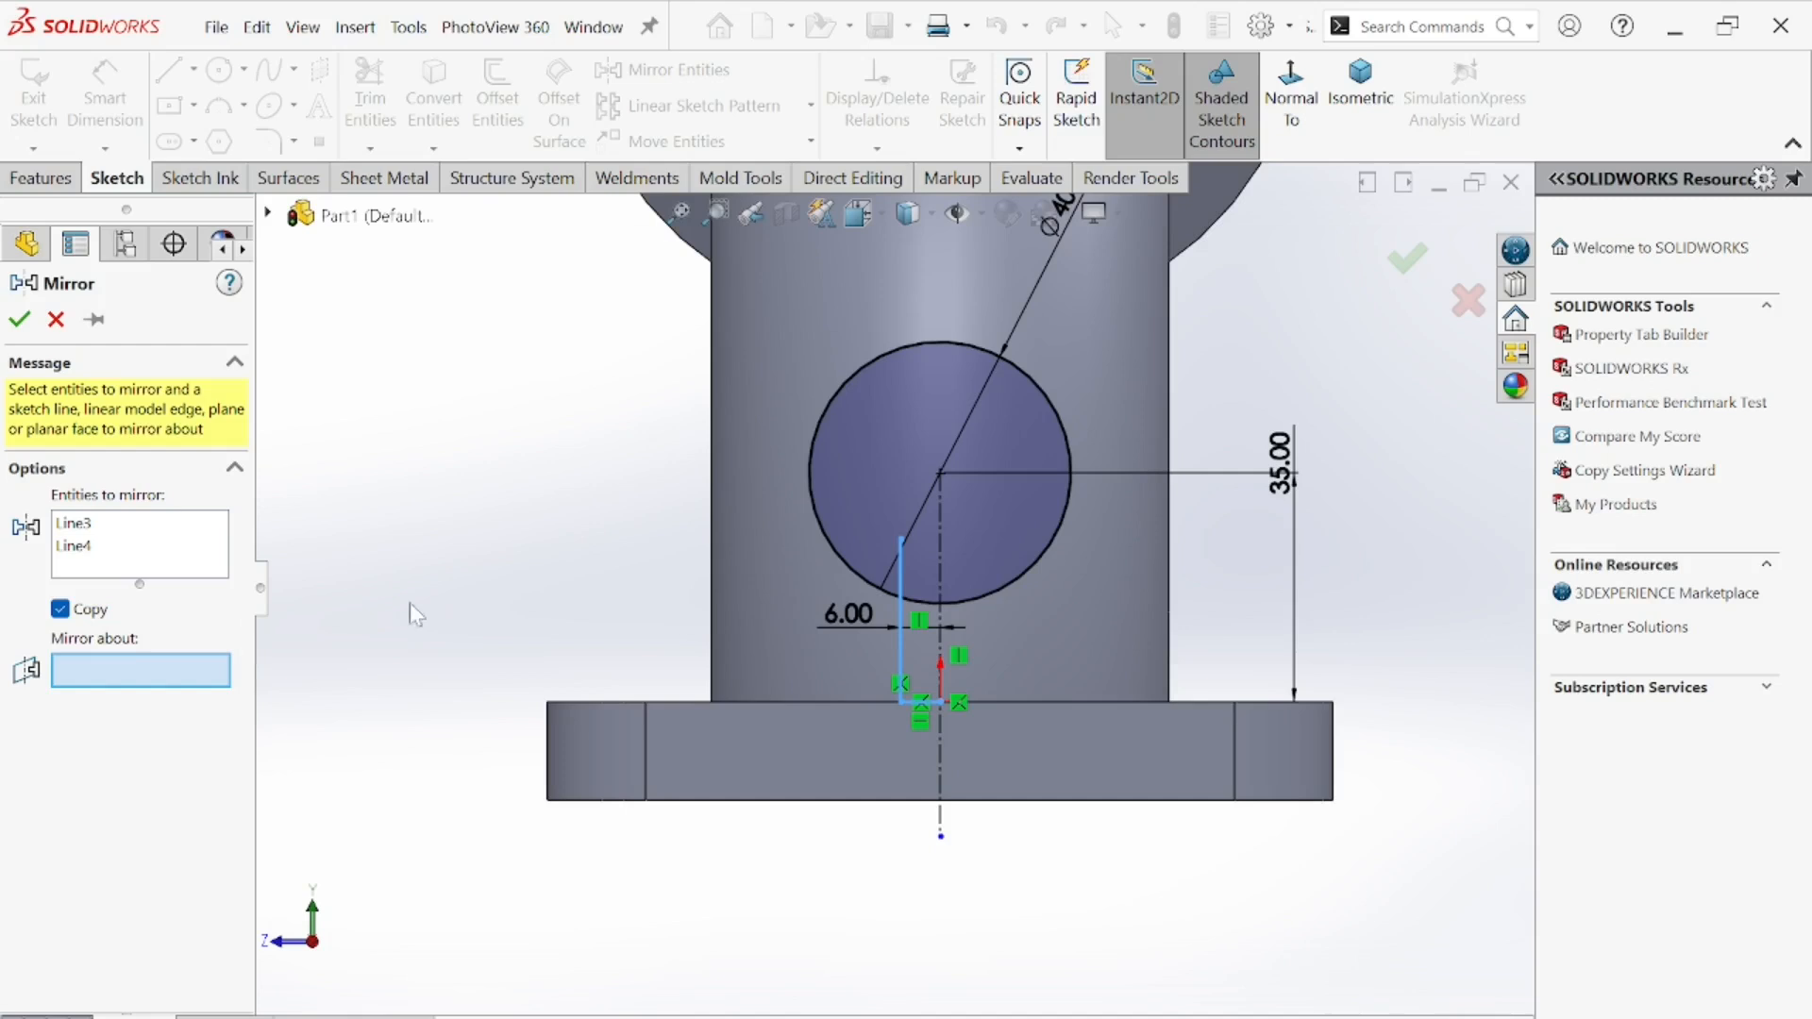
click(940, 553)
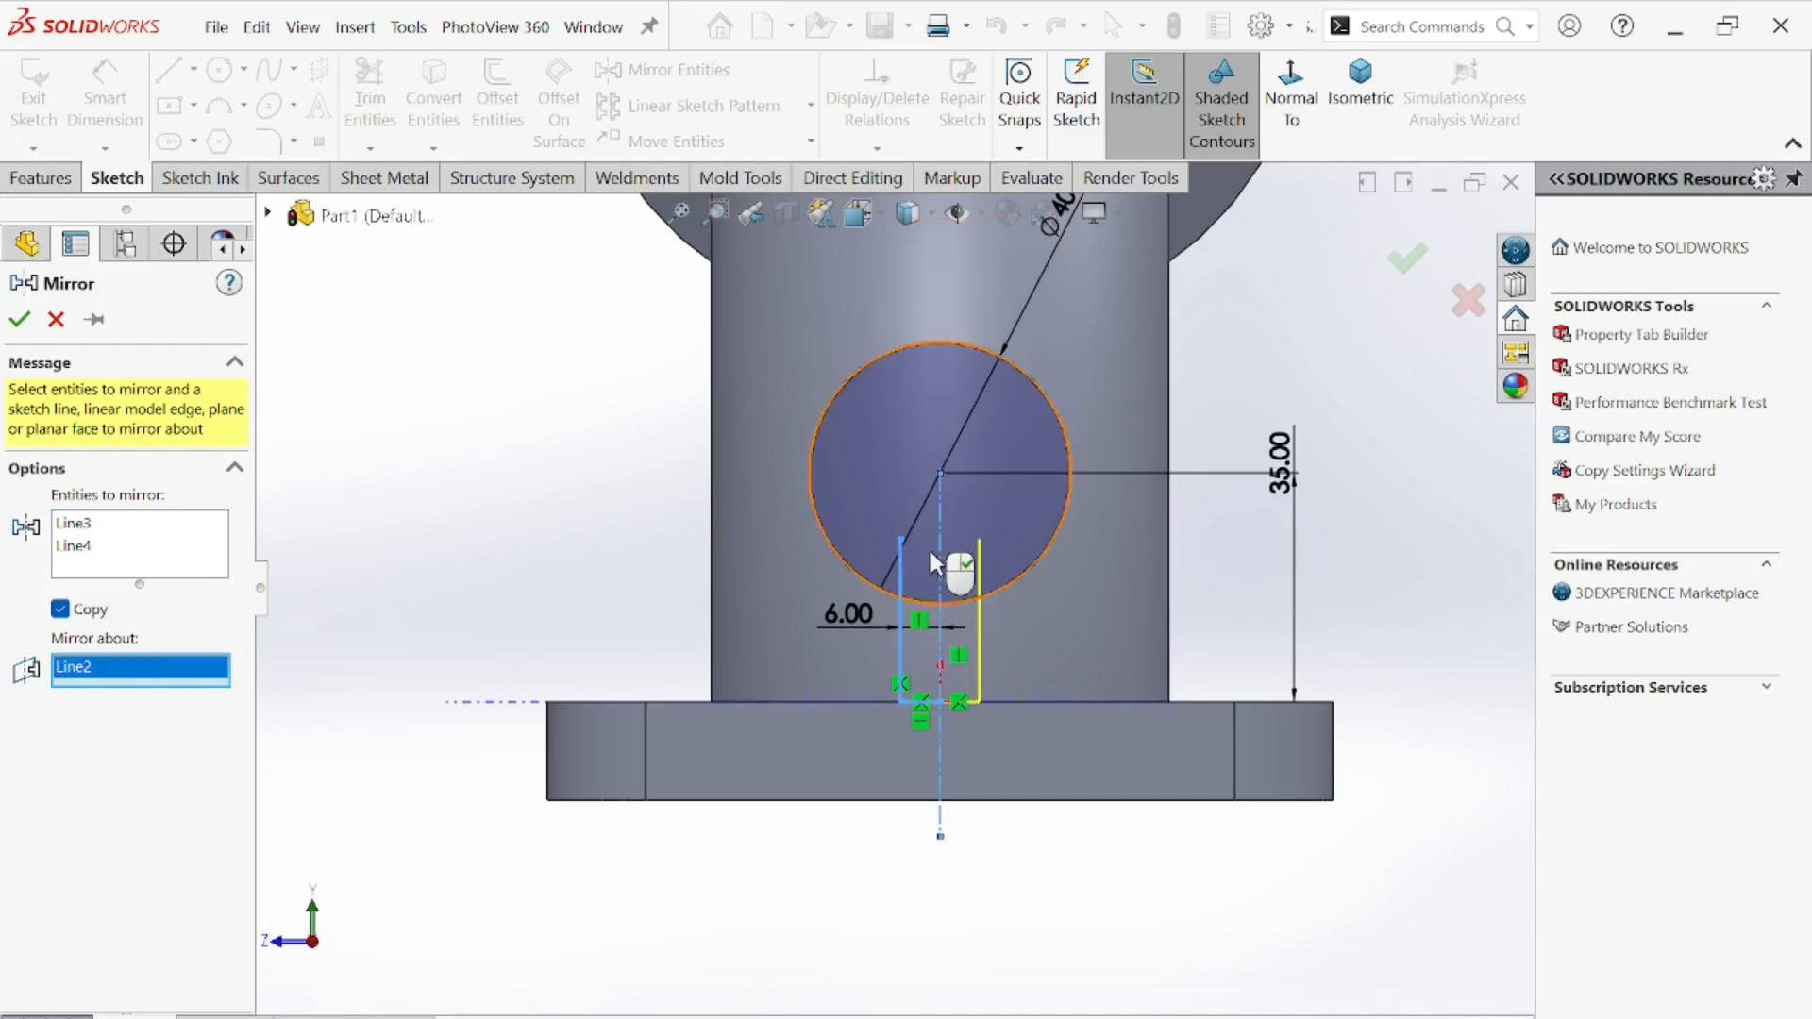
click(19, 321)
- Trim away the rib line ends inside the circle and the circle's arc between the two rib lines
click(370, 95)
scroll(840, 634, down, 2)
mouse_move(910, 518)
mouse_down()
mouse_move(938, 525)
mouse_move(961, 587)
mouse_move(982, 573)
mouse_up()
drag(1054, 523, 1031, 555)
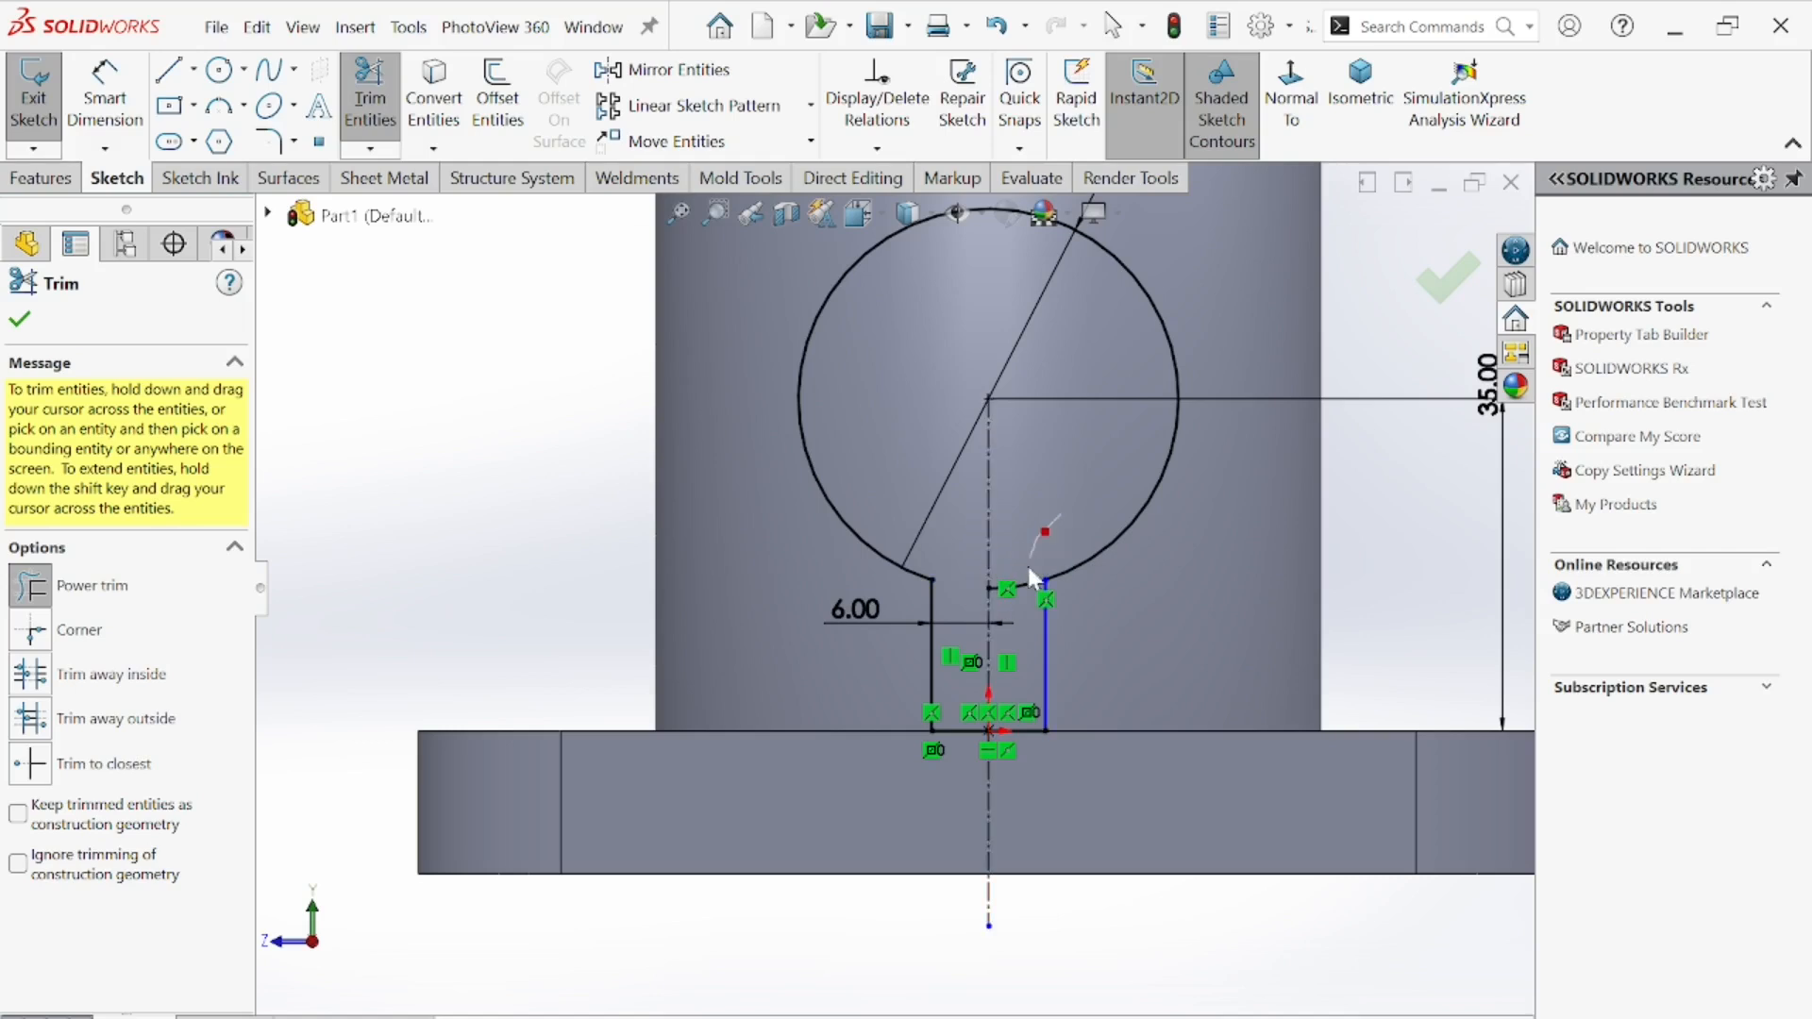
click(18, 318)
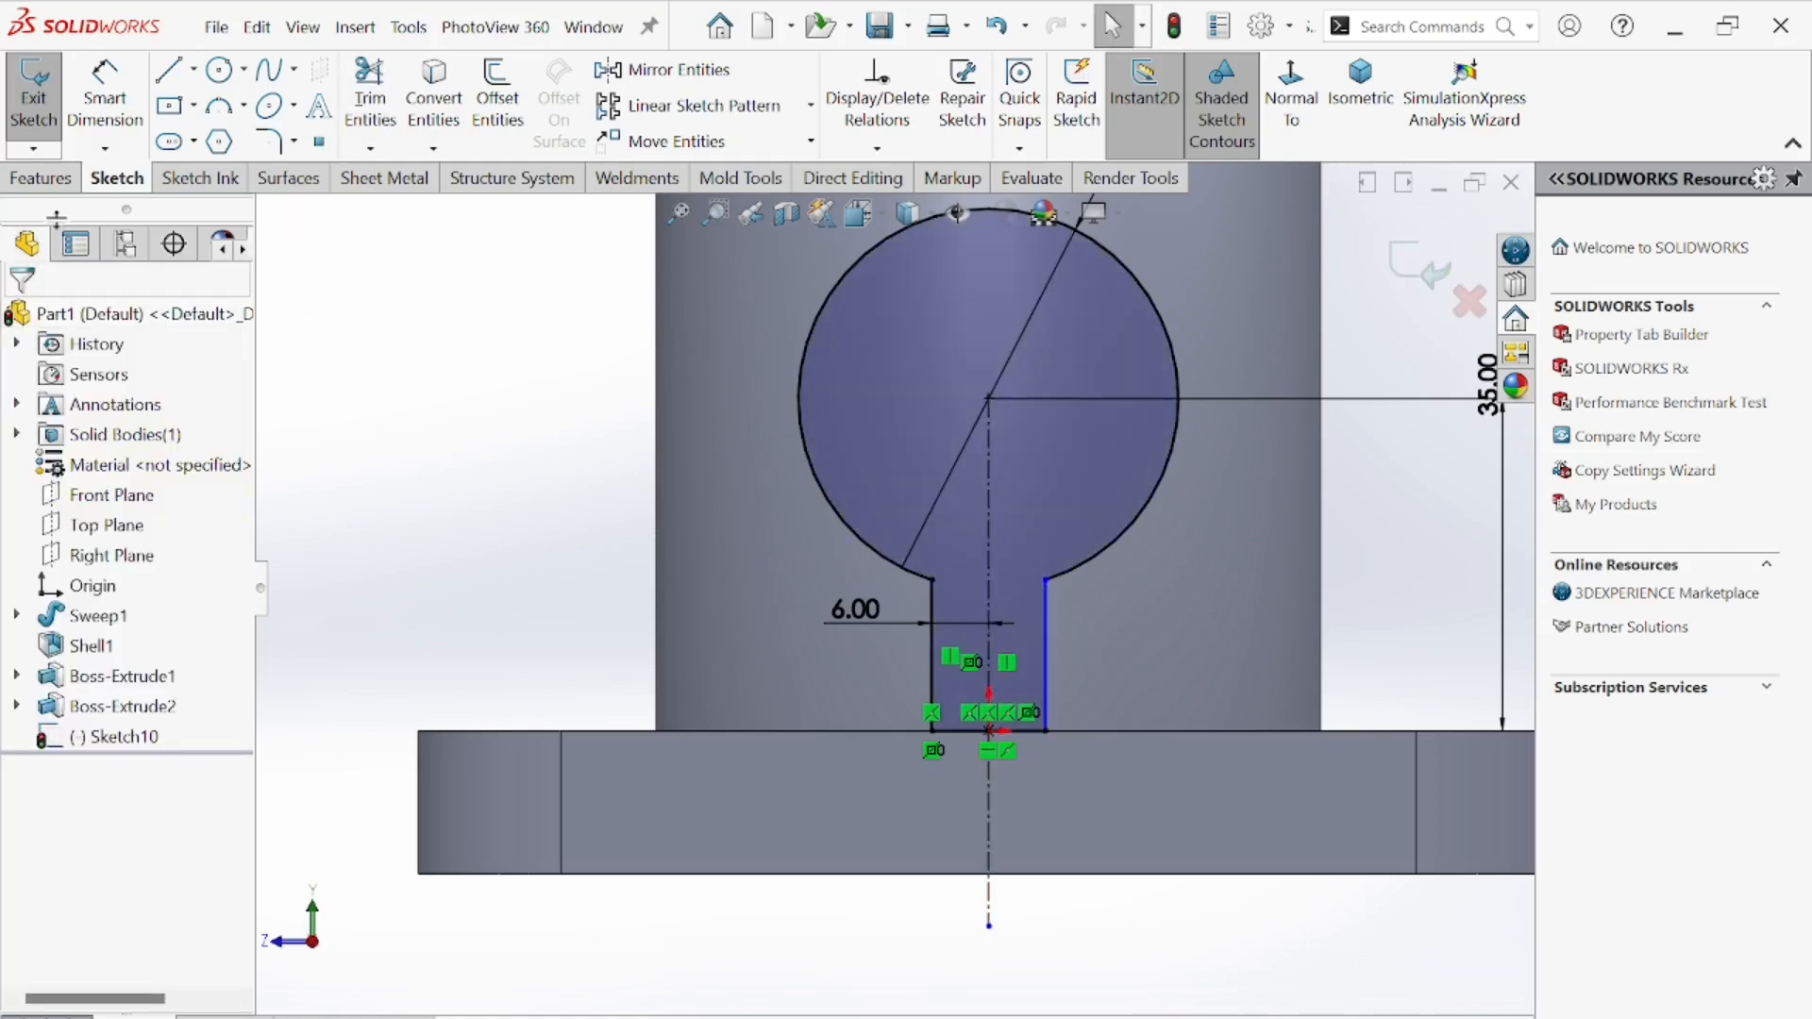
- Extrude the boss-and-rib profile in the reversed direction toward the pipe, using the Up To Next end condition with merged result
click(37, 179)
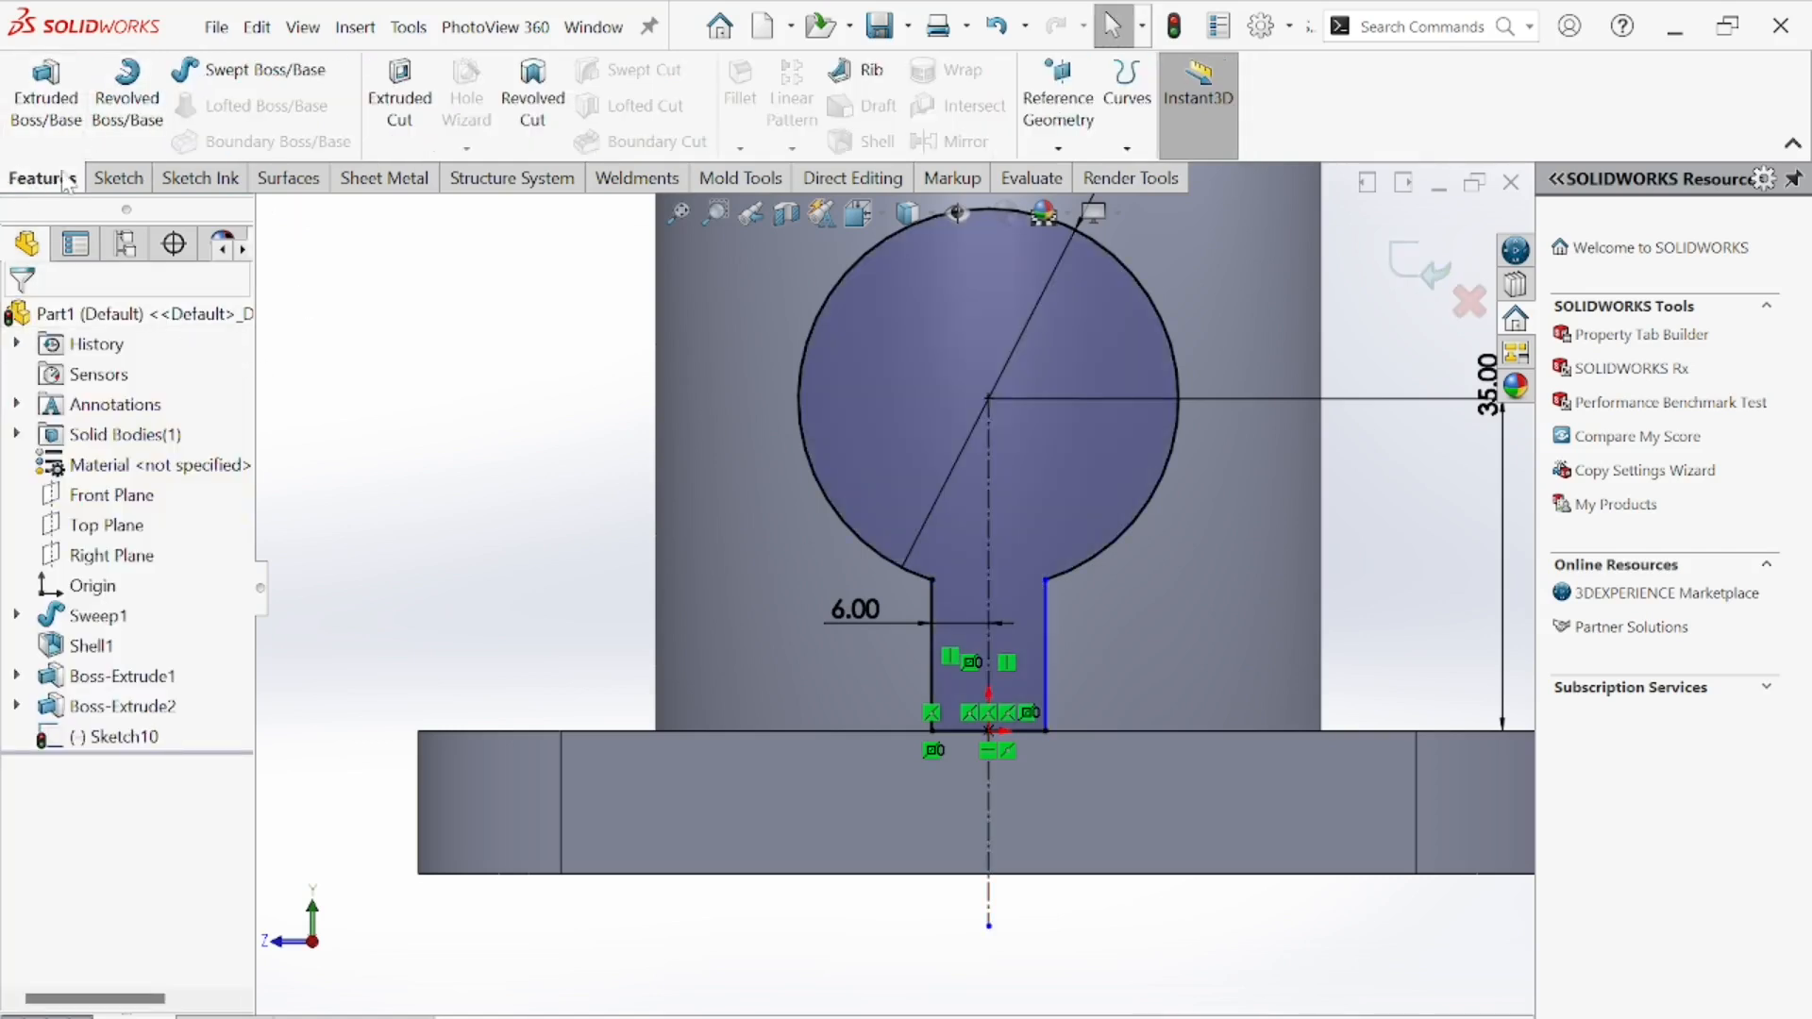
click(45, 102)
scroll(802, 606, up, 1)
middle_drag(938, 817, 1078, 660)
scroll(1065, 527, down, 3)
middle_drag(1156, 606, 827, 660)
click(25, 465)
middle_drag(877, 602, 1100, 693)
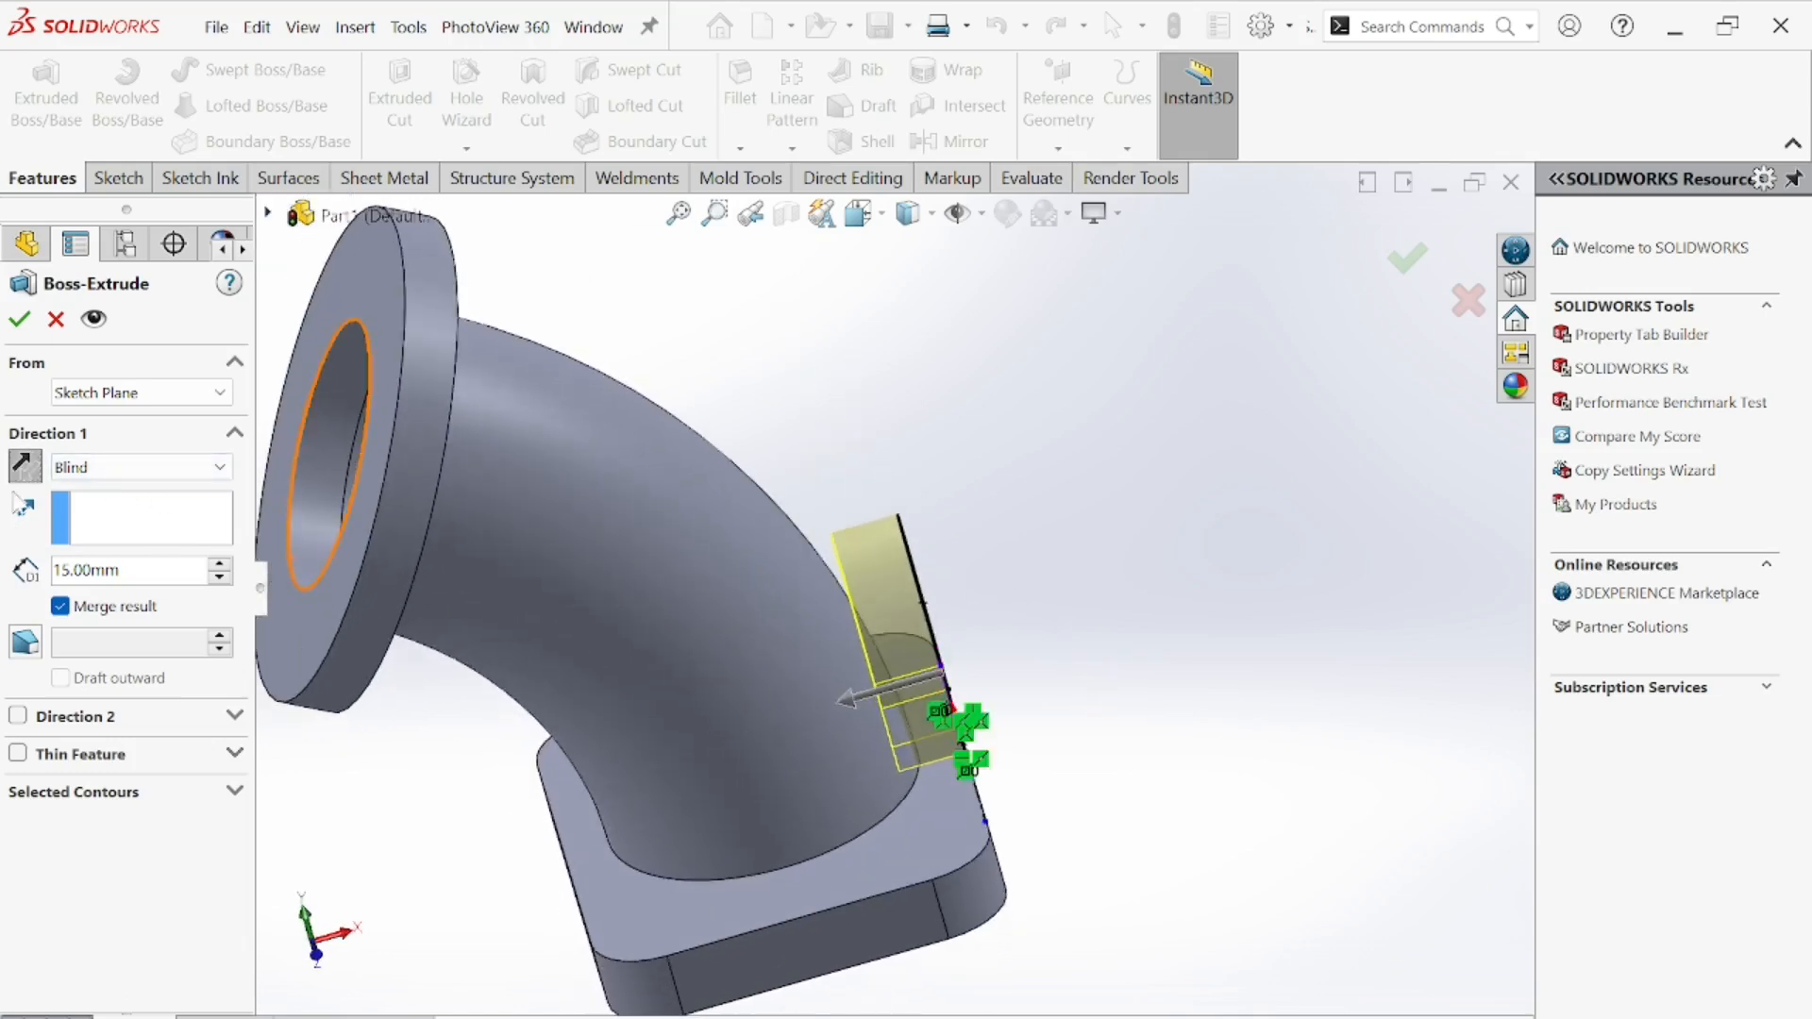
click(142, 467)
click(90, 531)
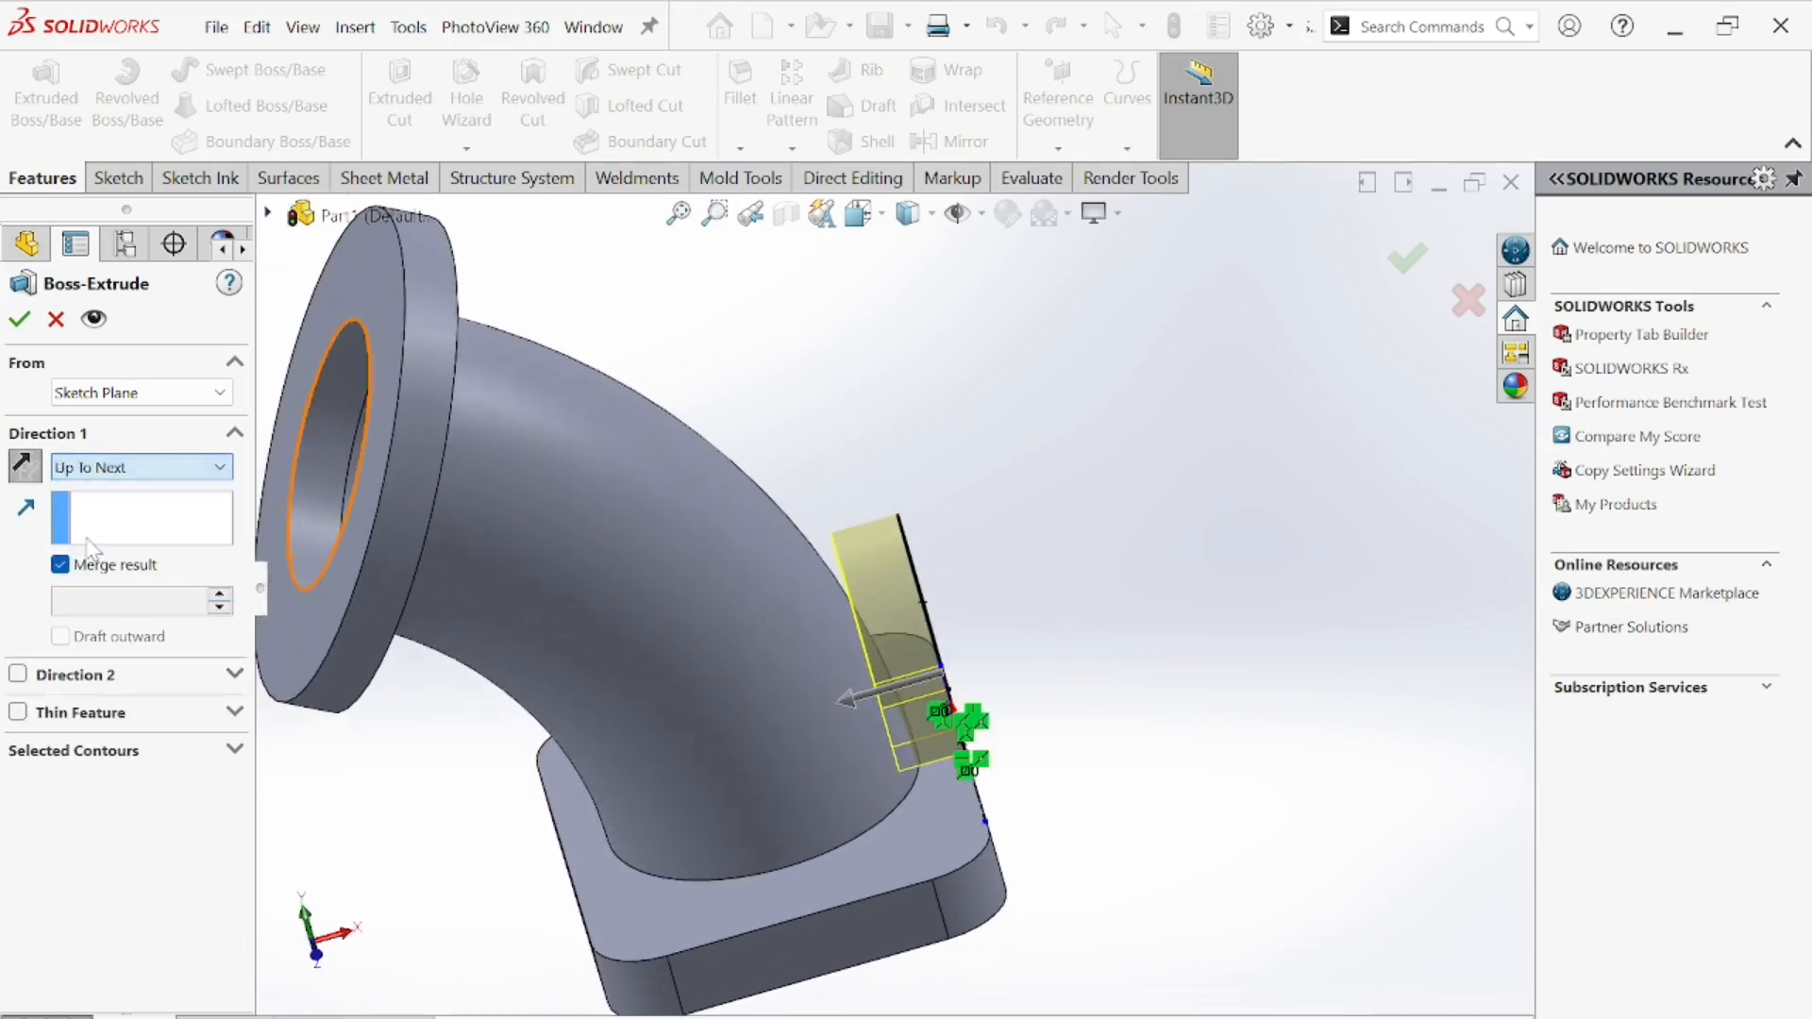
middle_drag(1049, 660, 418, 560)
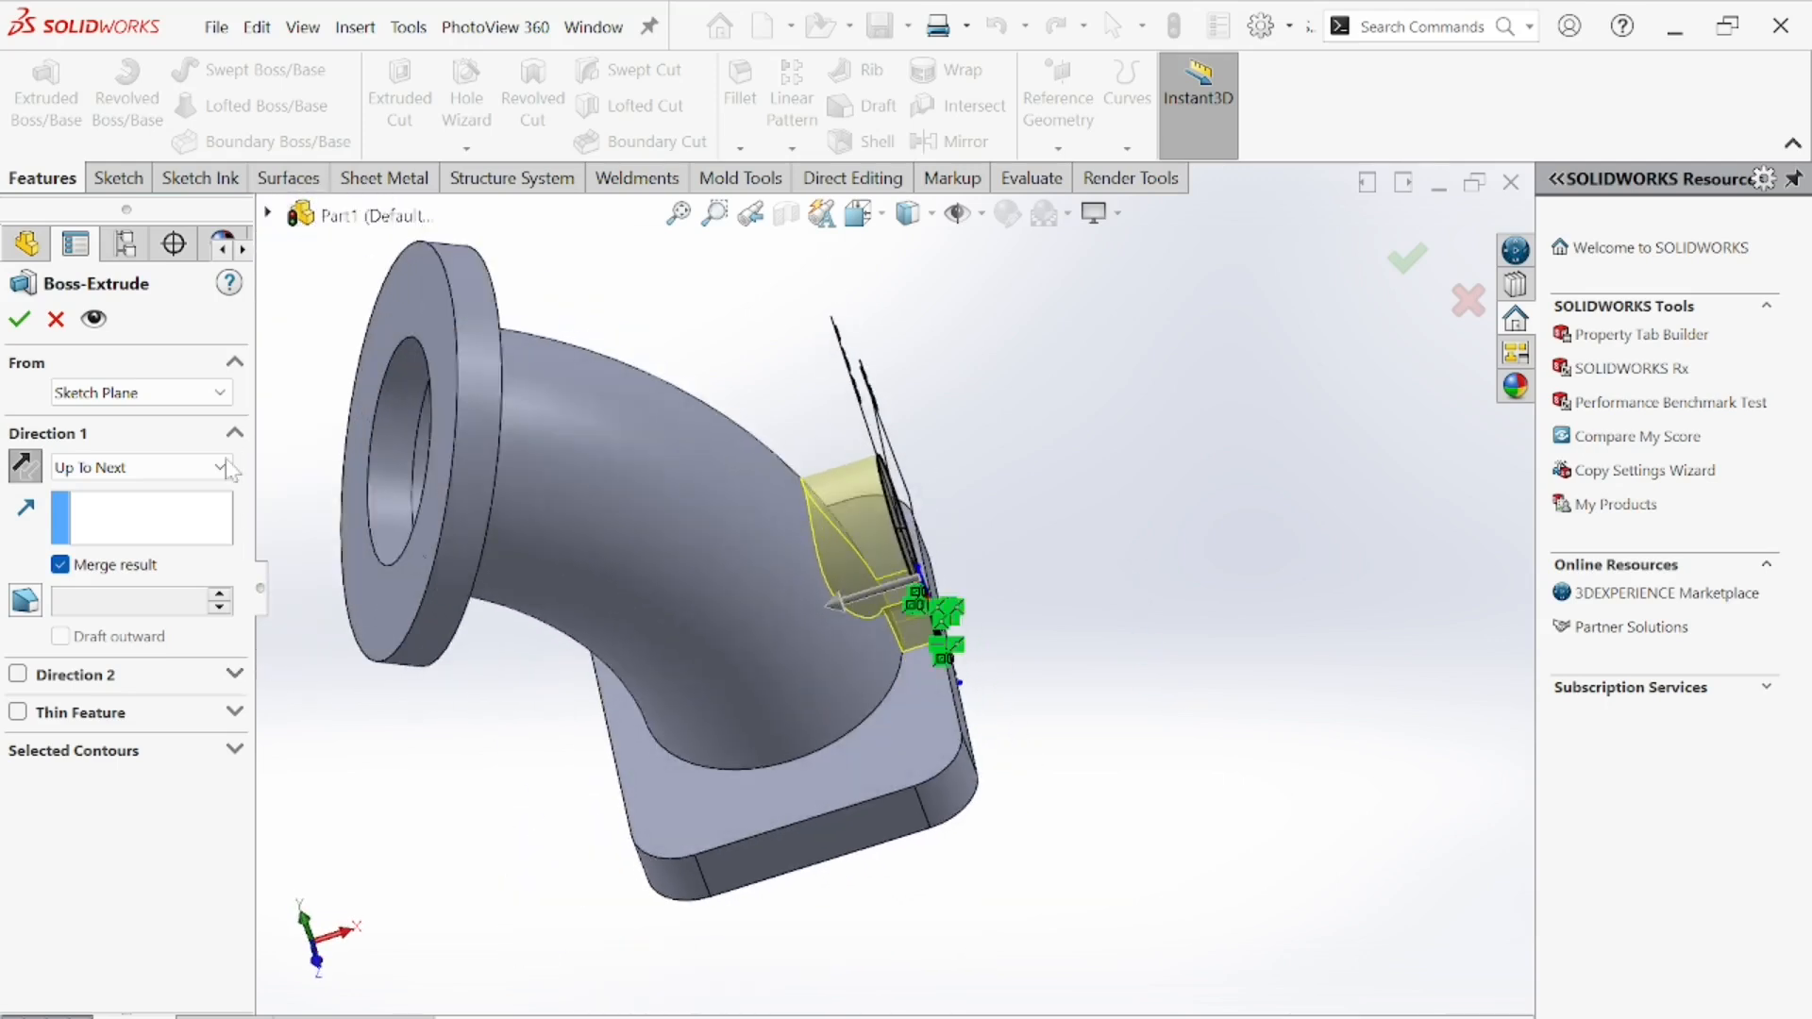
click(17, 320)
- Start a sketch on the boss's front face and draw a concentric circle about 21 mm in diameter
middle_drag(604, 566, 689, 566)
click(925, 571)
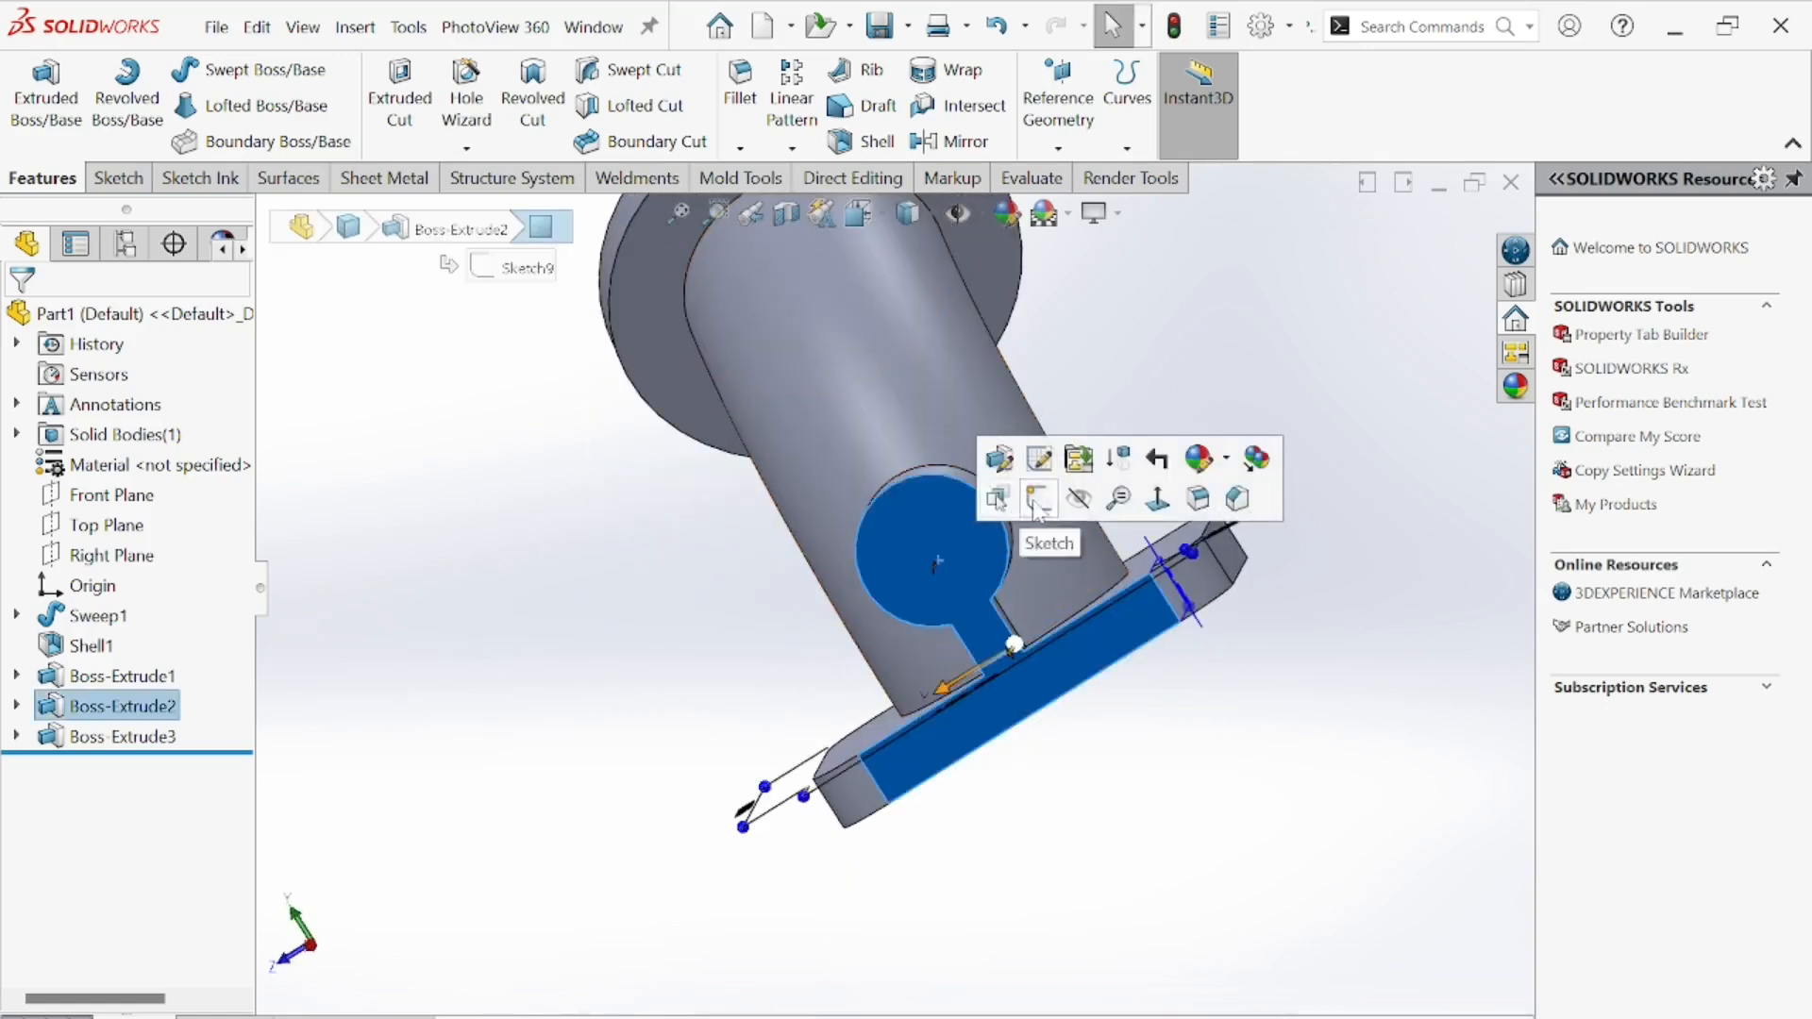
click(219, 70)
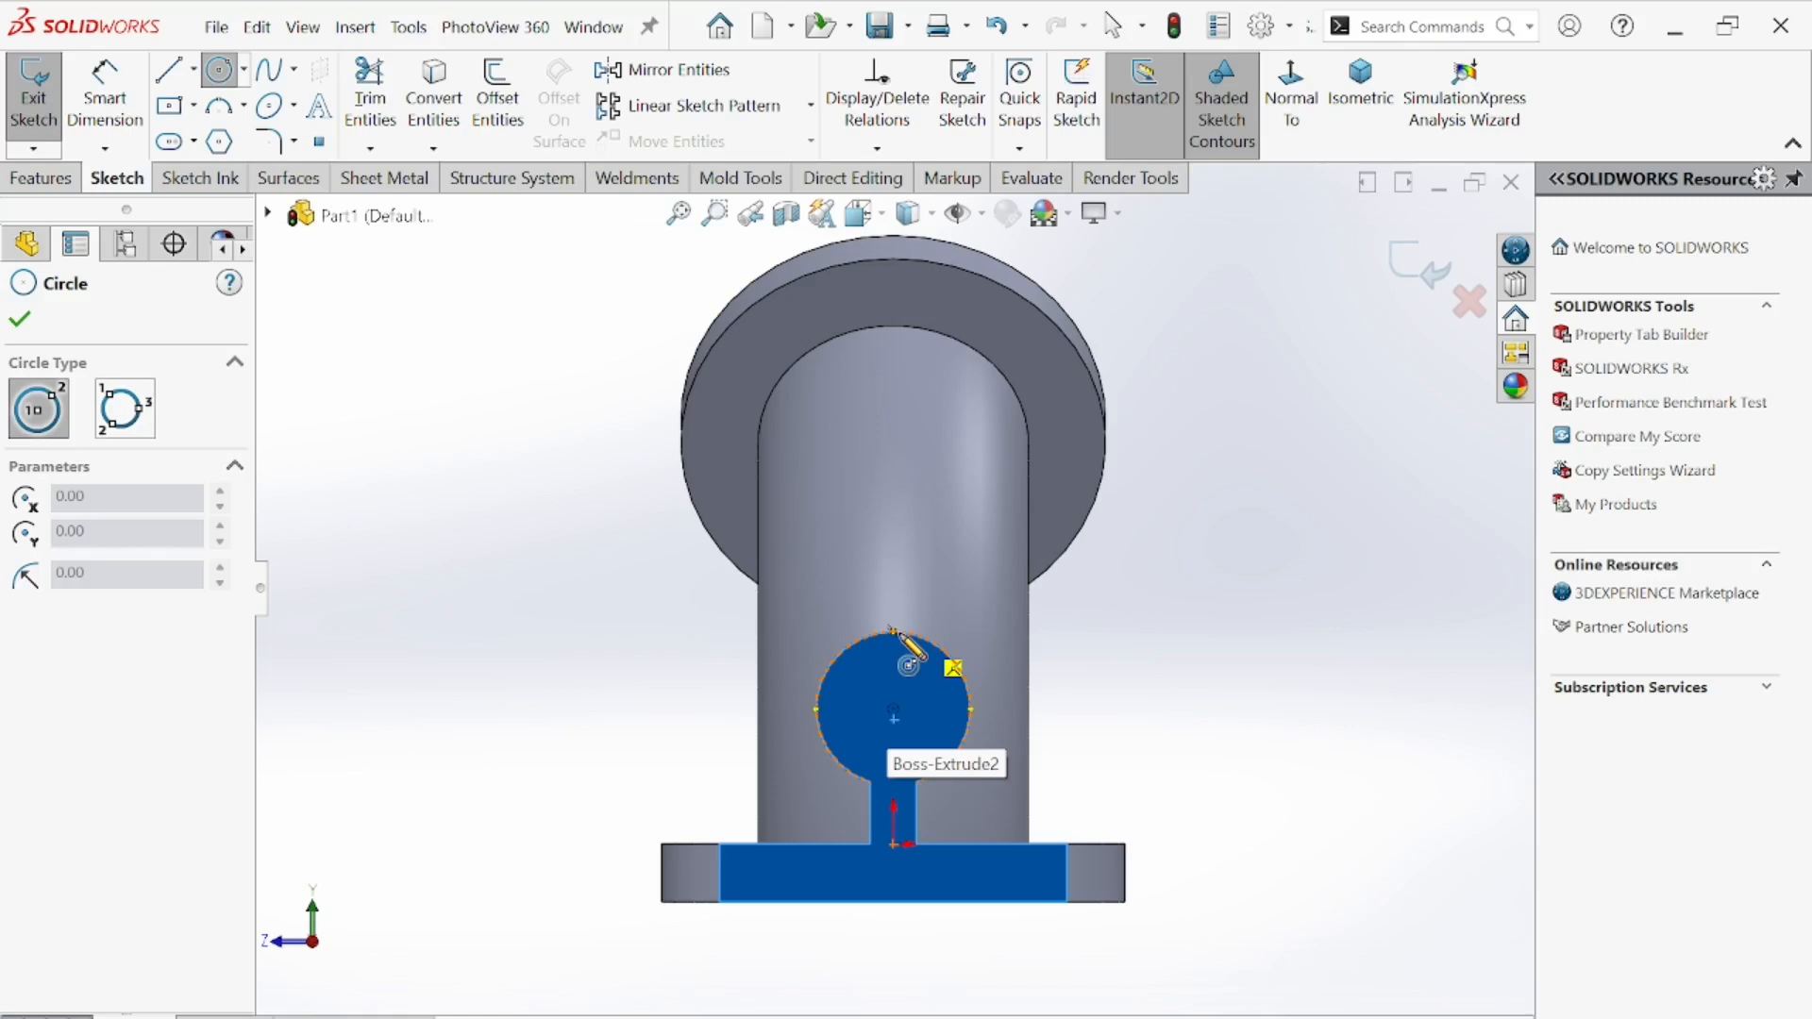
click(893, 709)
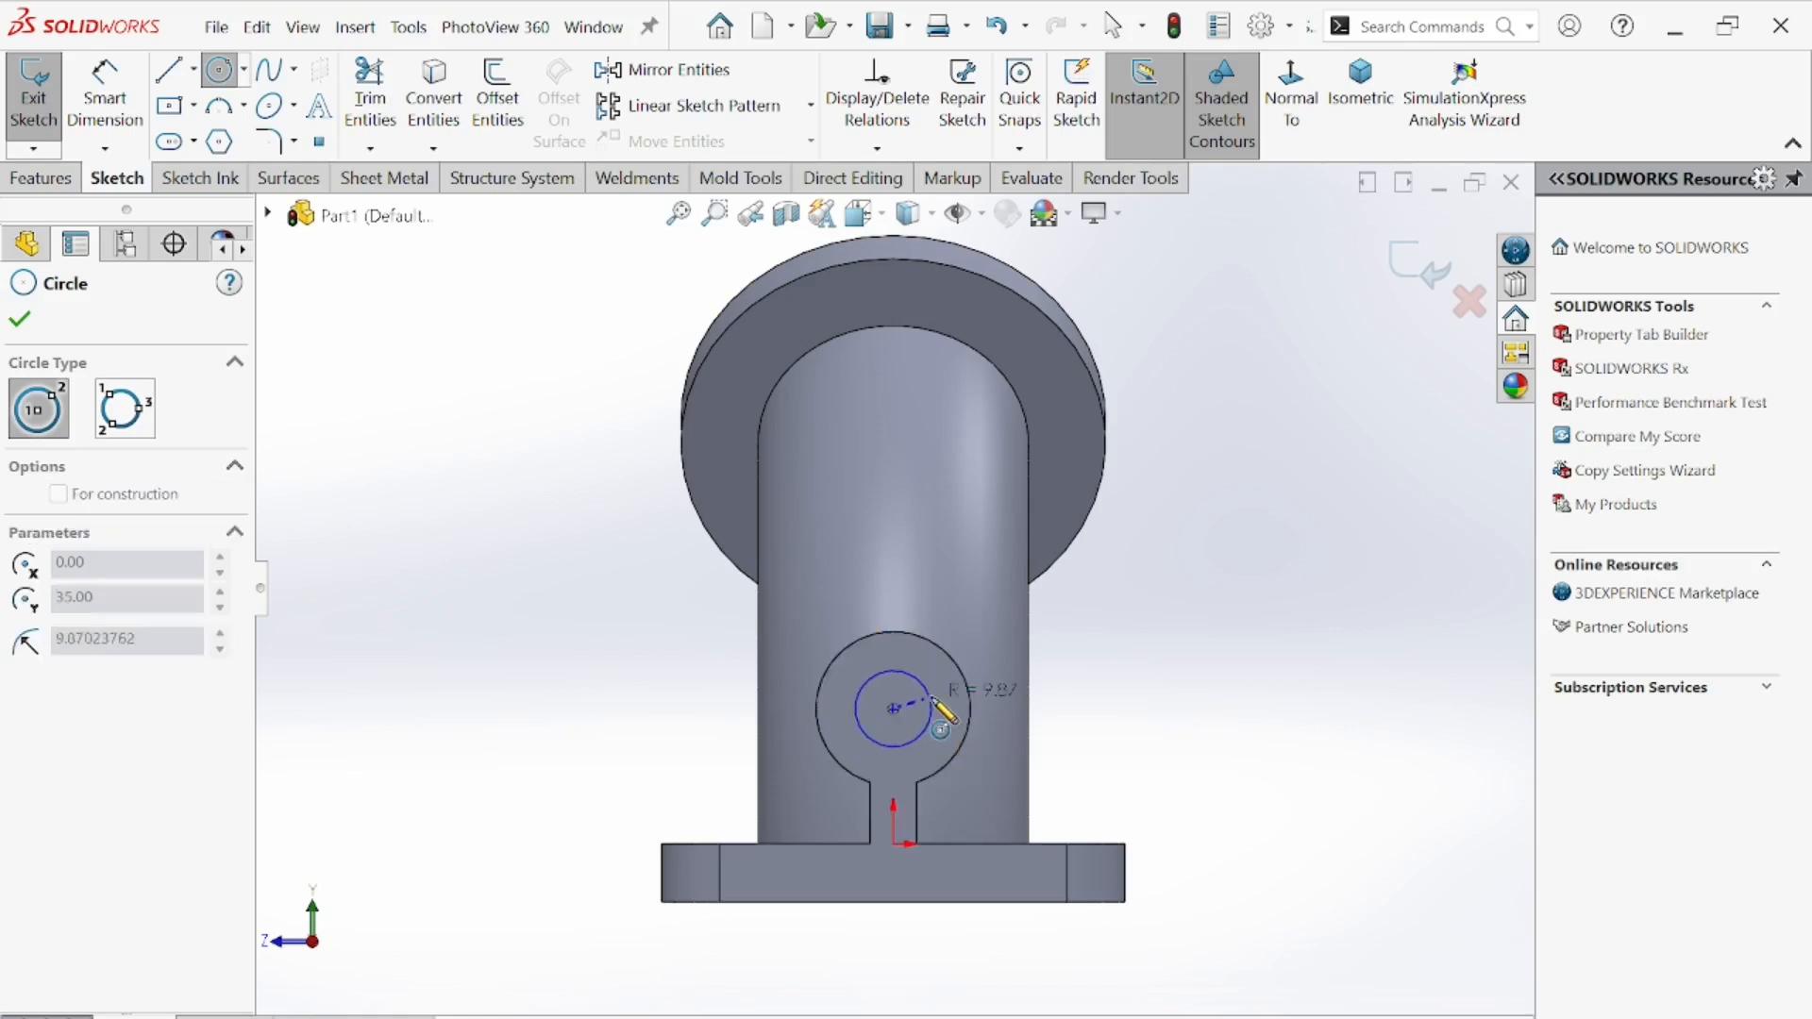
click(932, 708)
- Dimension the inner circle on the boss face to a diameter of 20 mm
click(104, 90)
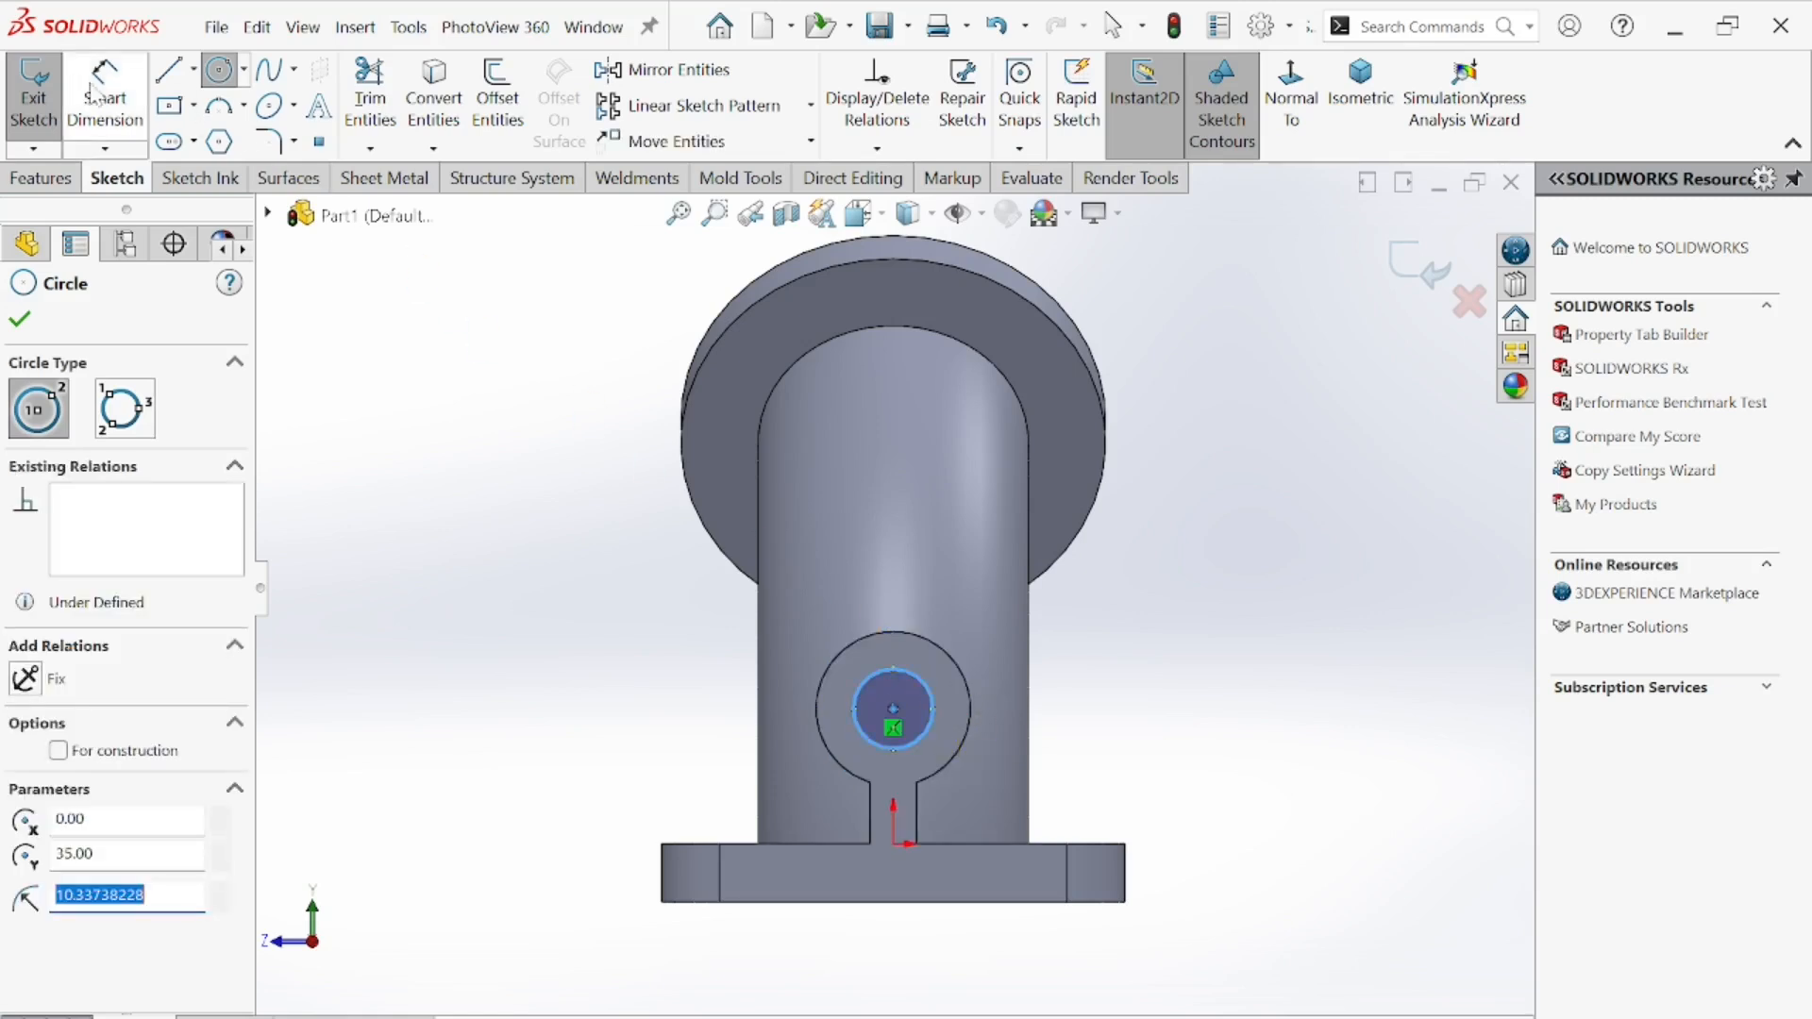
click(927, 698)
click(1076, 713)
text(20)
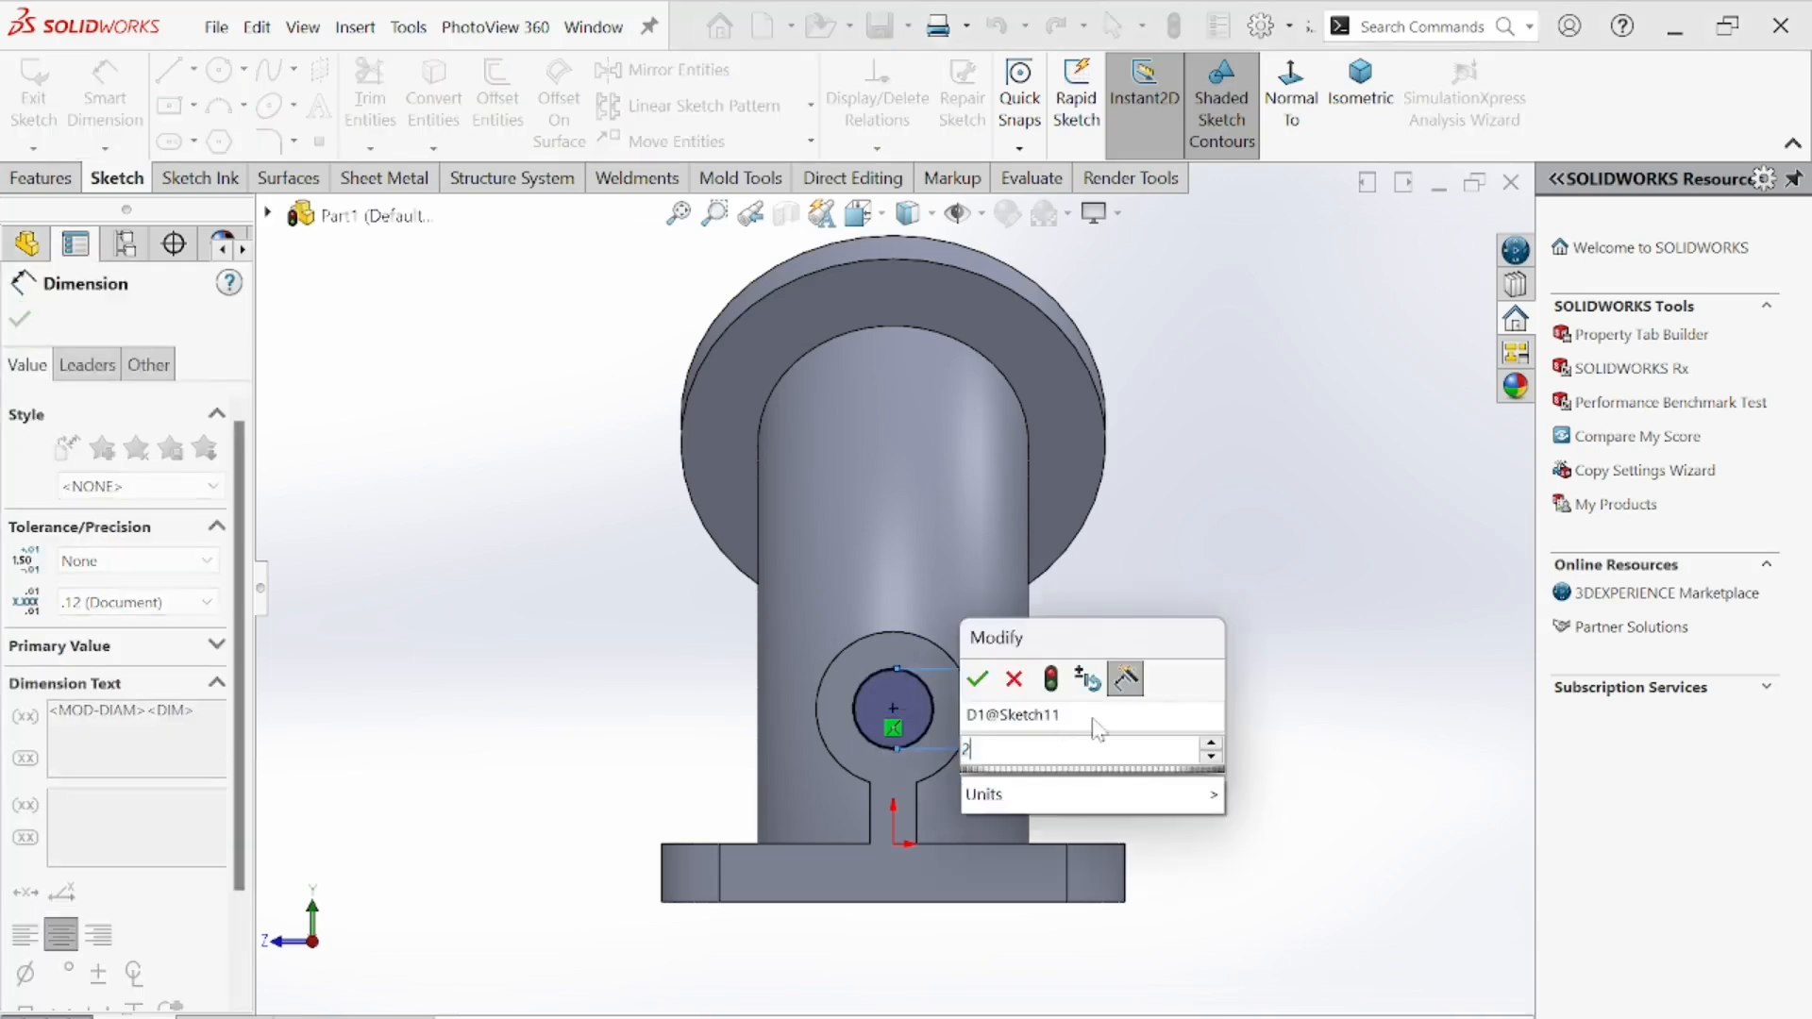
click(977, 678)
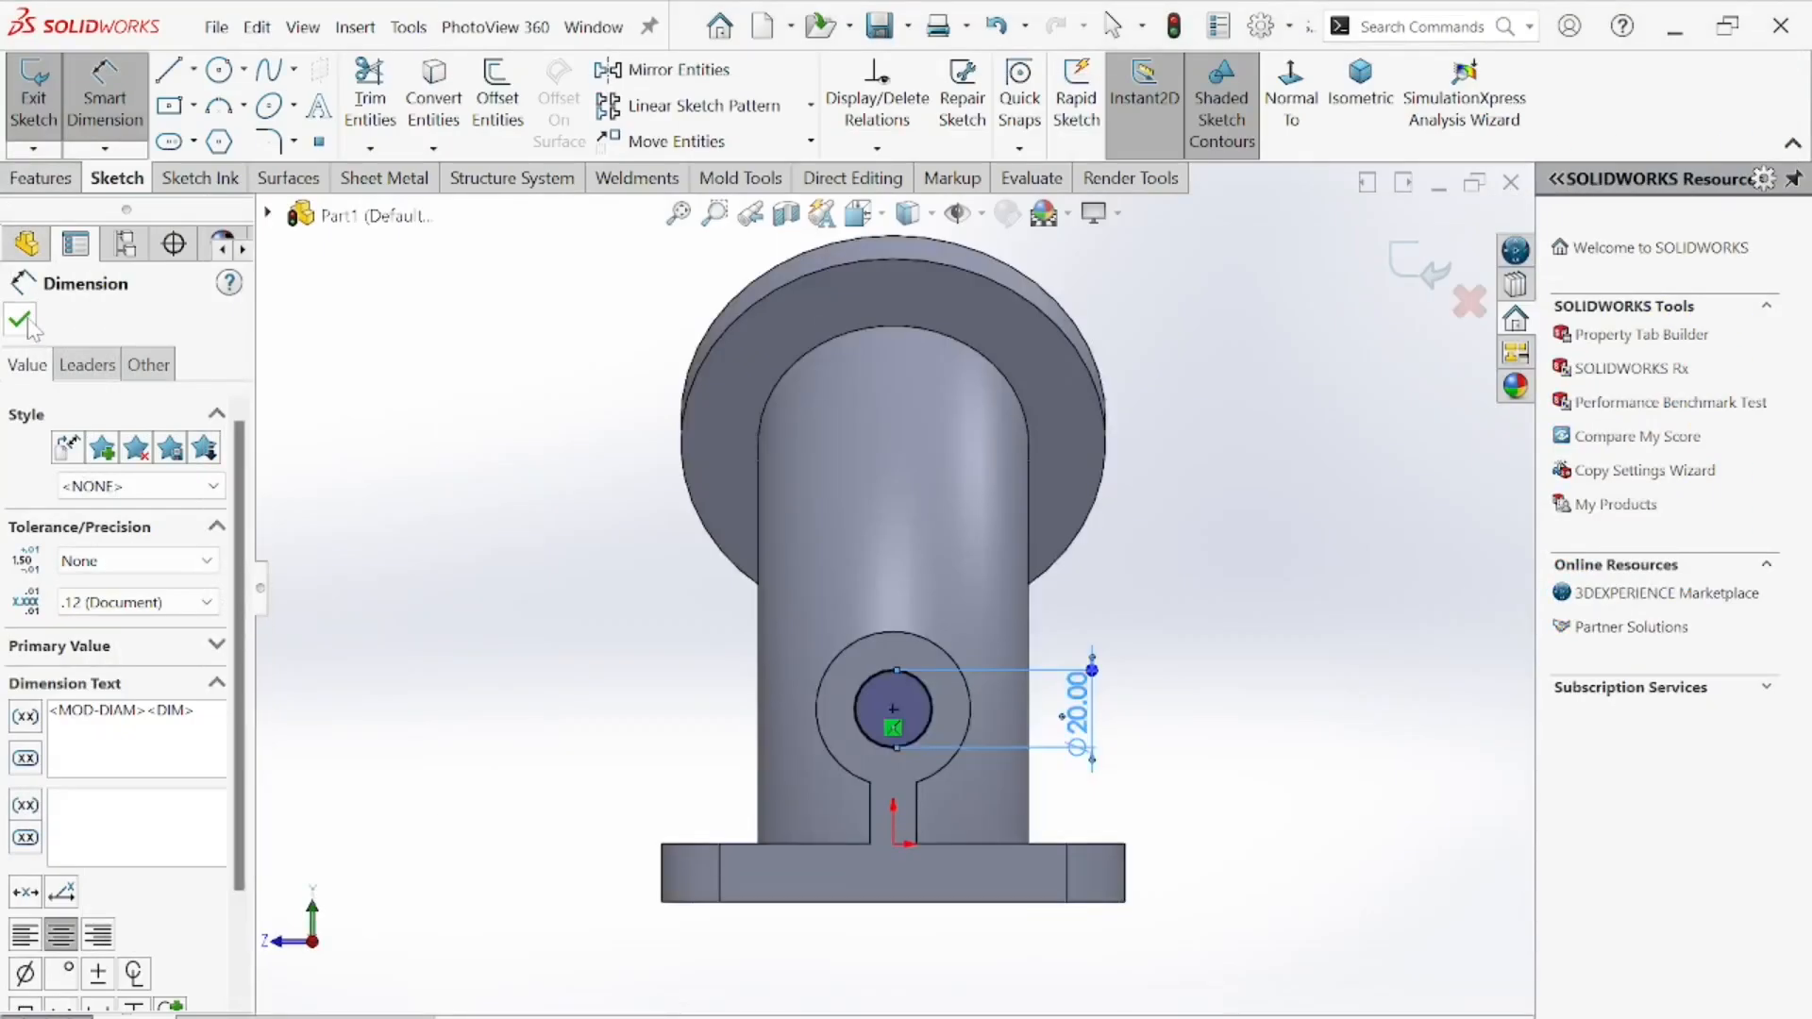
click(21, 321)
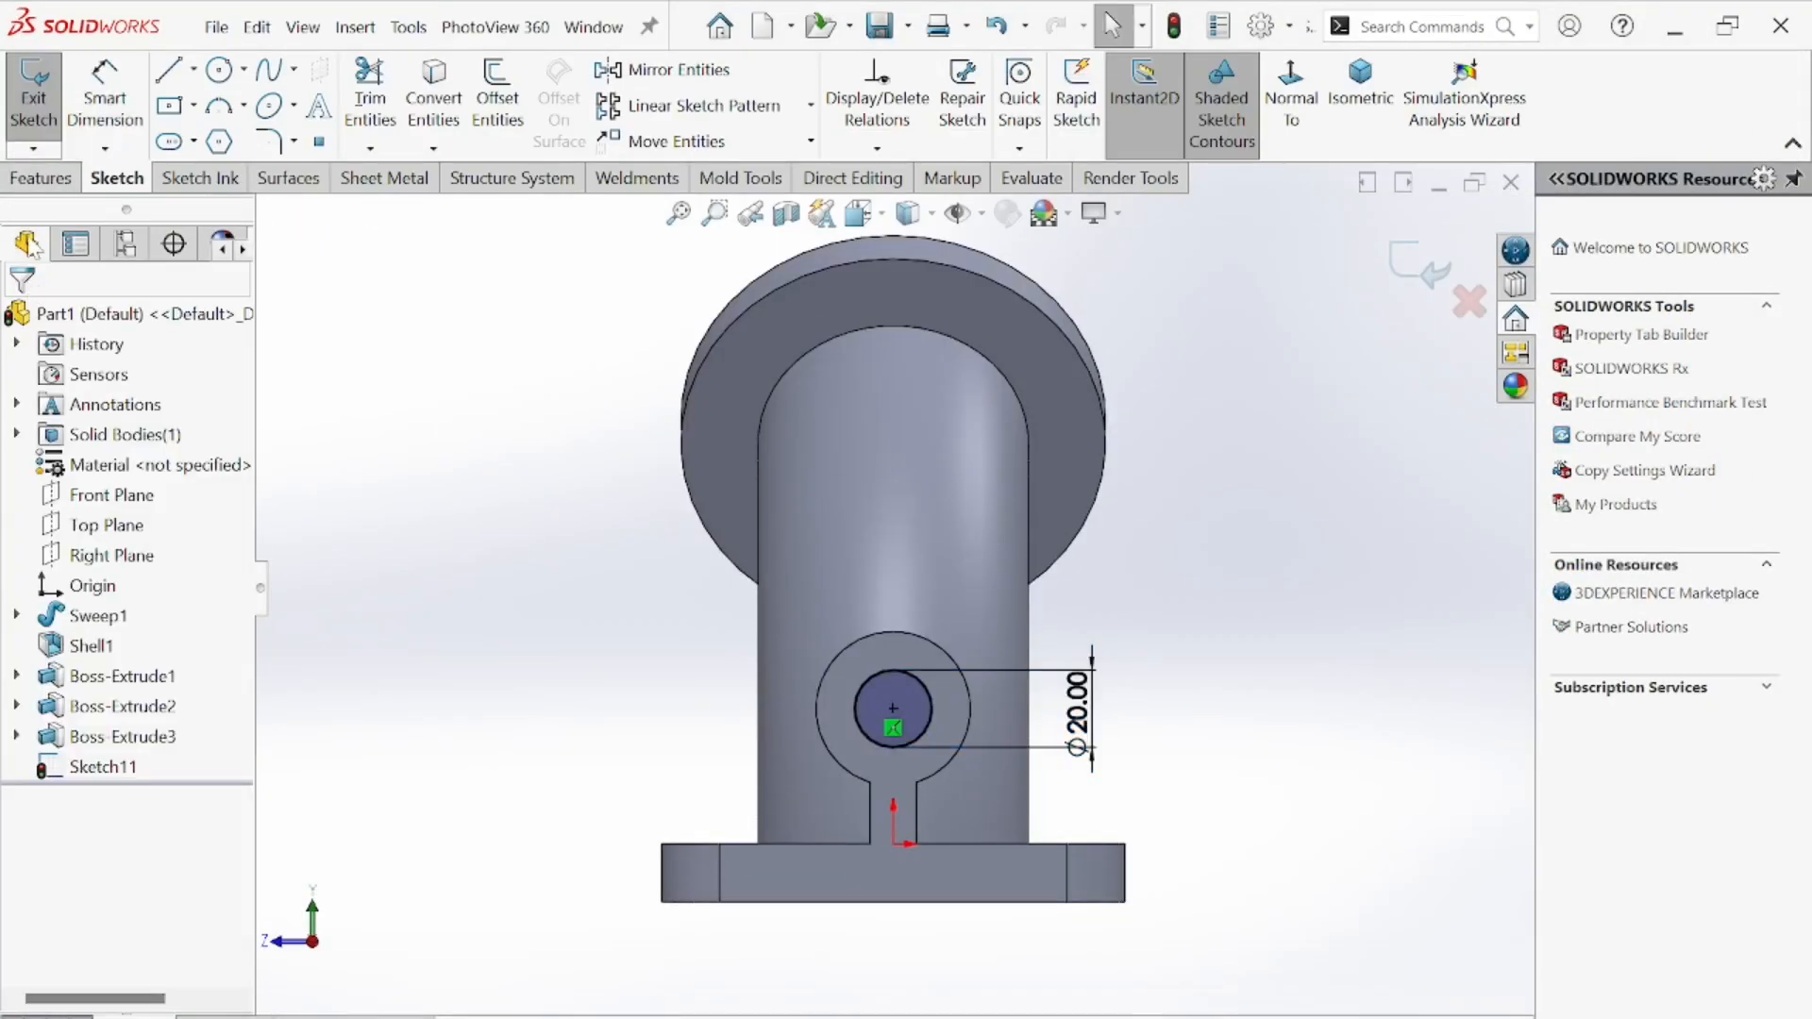
- Cut the 20 mm circle through the boss into the pipe's bore with an Up To Next Extruded Cut, inspecting the preview from inside
click(43, 178)
click(401, 99)
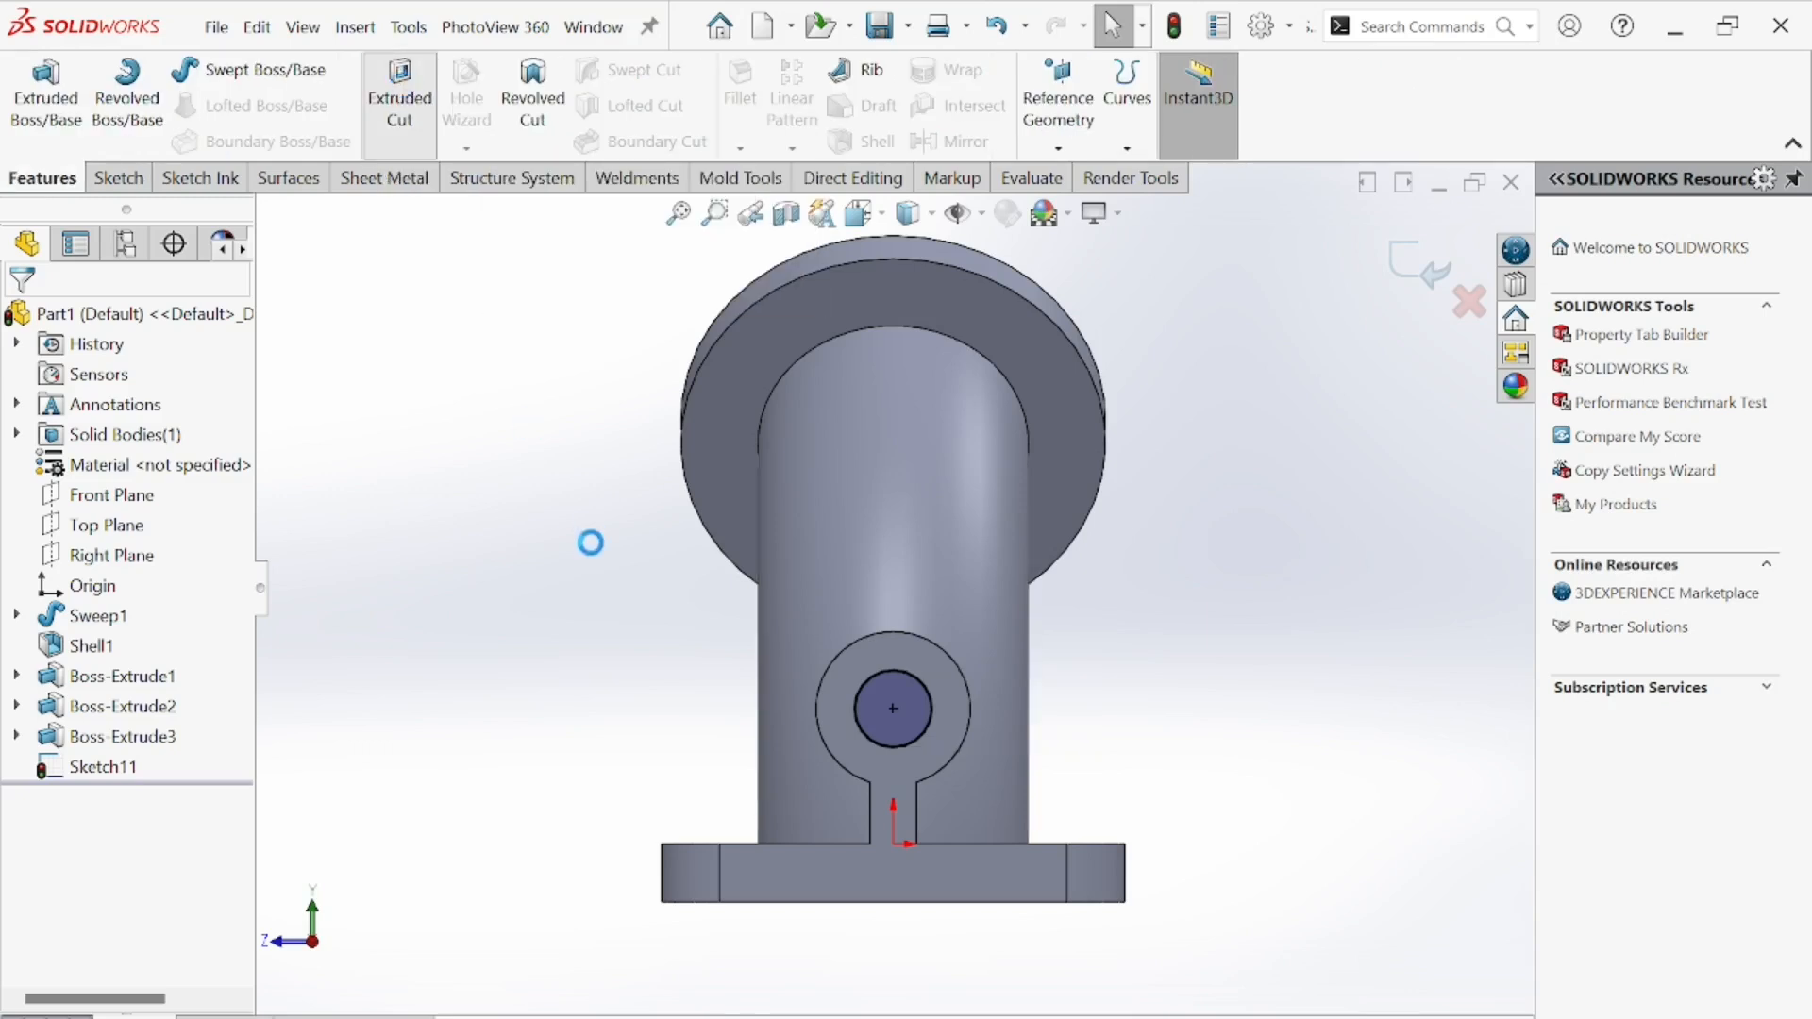
mouse_move(601, 540)
middle_down()
mouse_move(421, 465)
mouse_move(484, 451)
mouse_move(585, 509)
middle_up()
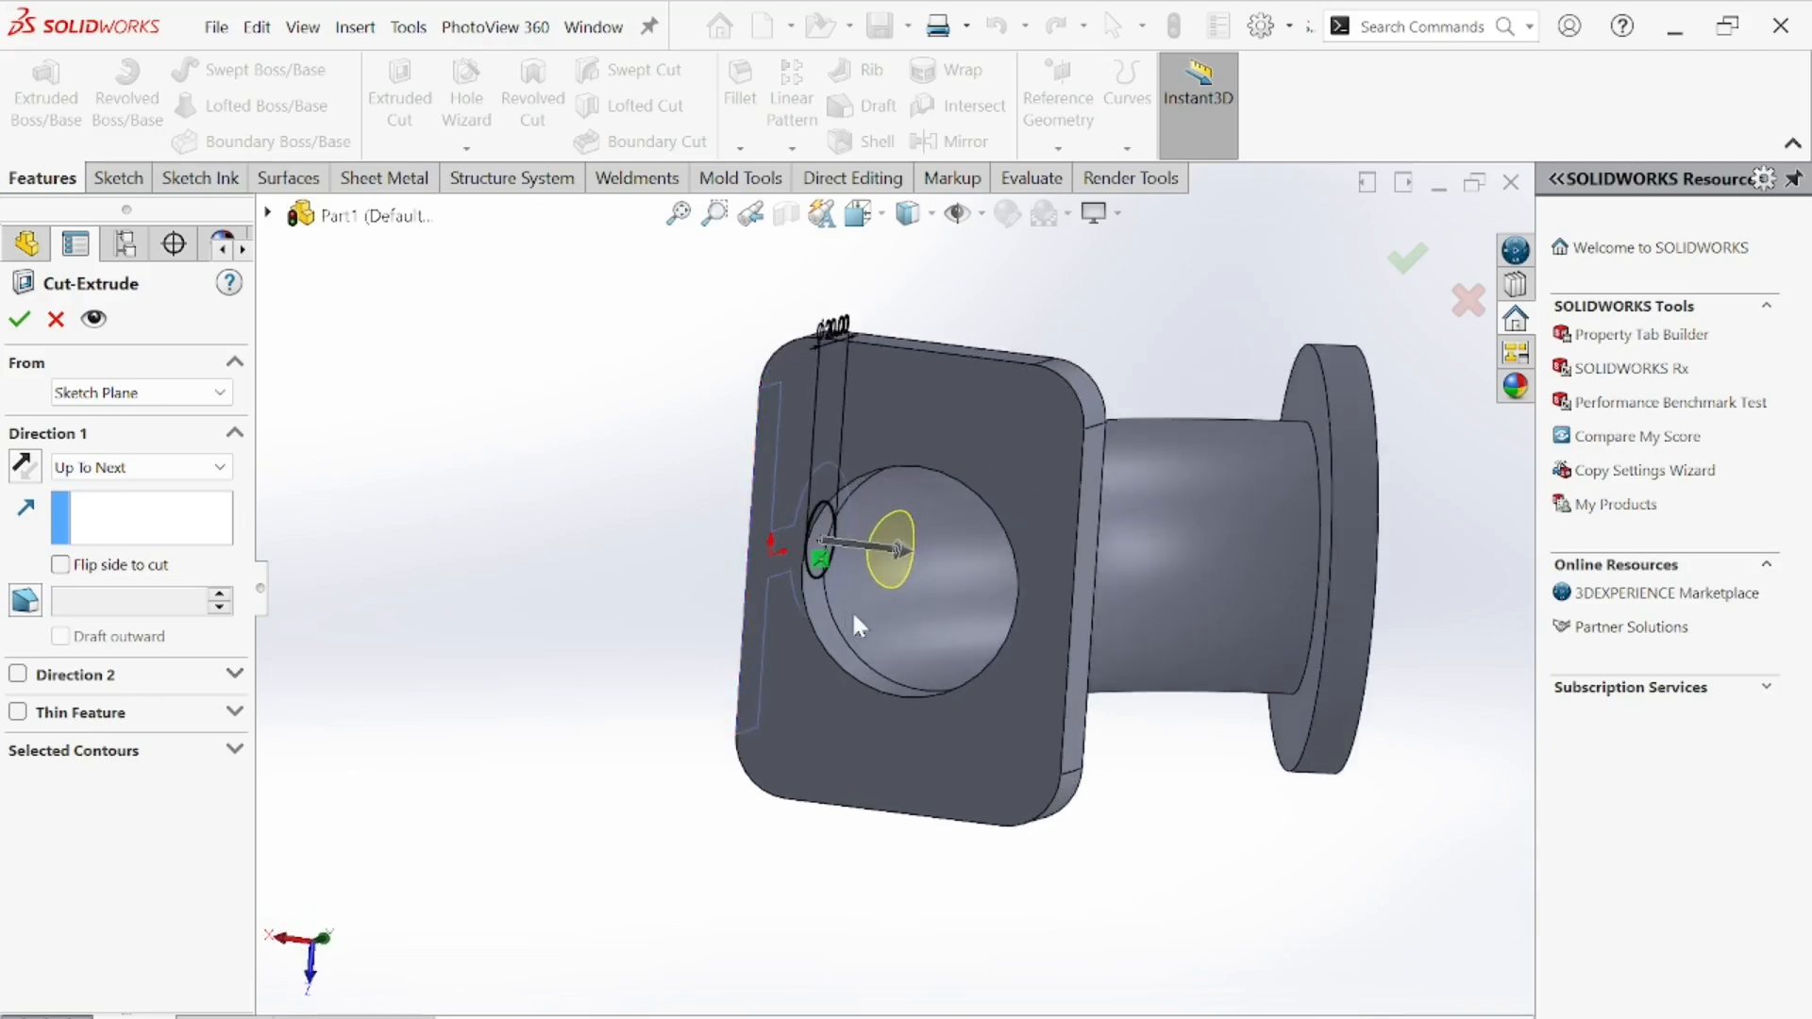
scroll(964, 631, down, 3)
middle_drag(1036, 634, 1072, 577)
middle_drag(930, 566, 949, 368)
scroll(949, 366, down, 4)
scroll(949, 366, up, 3)
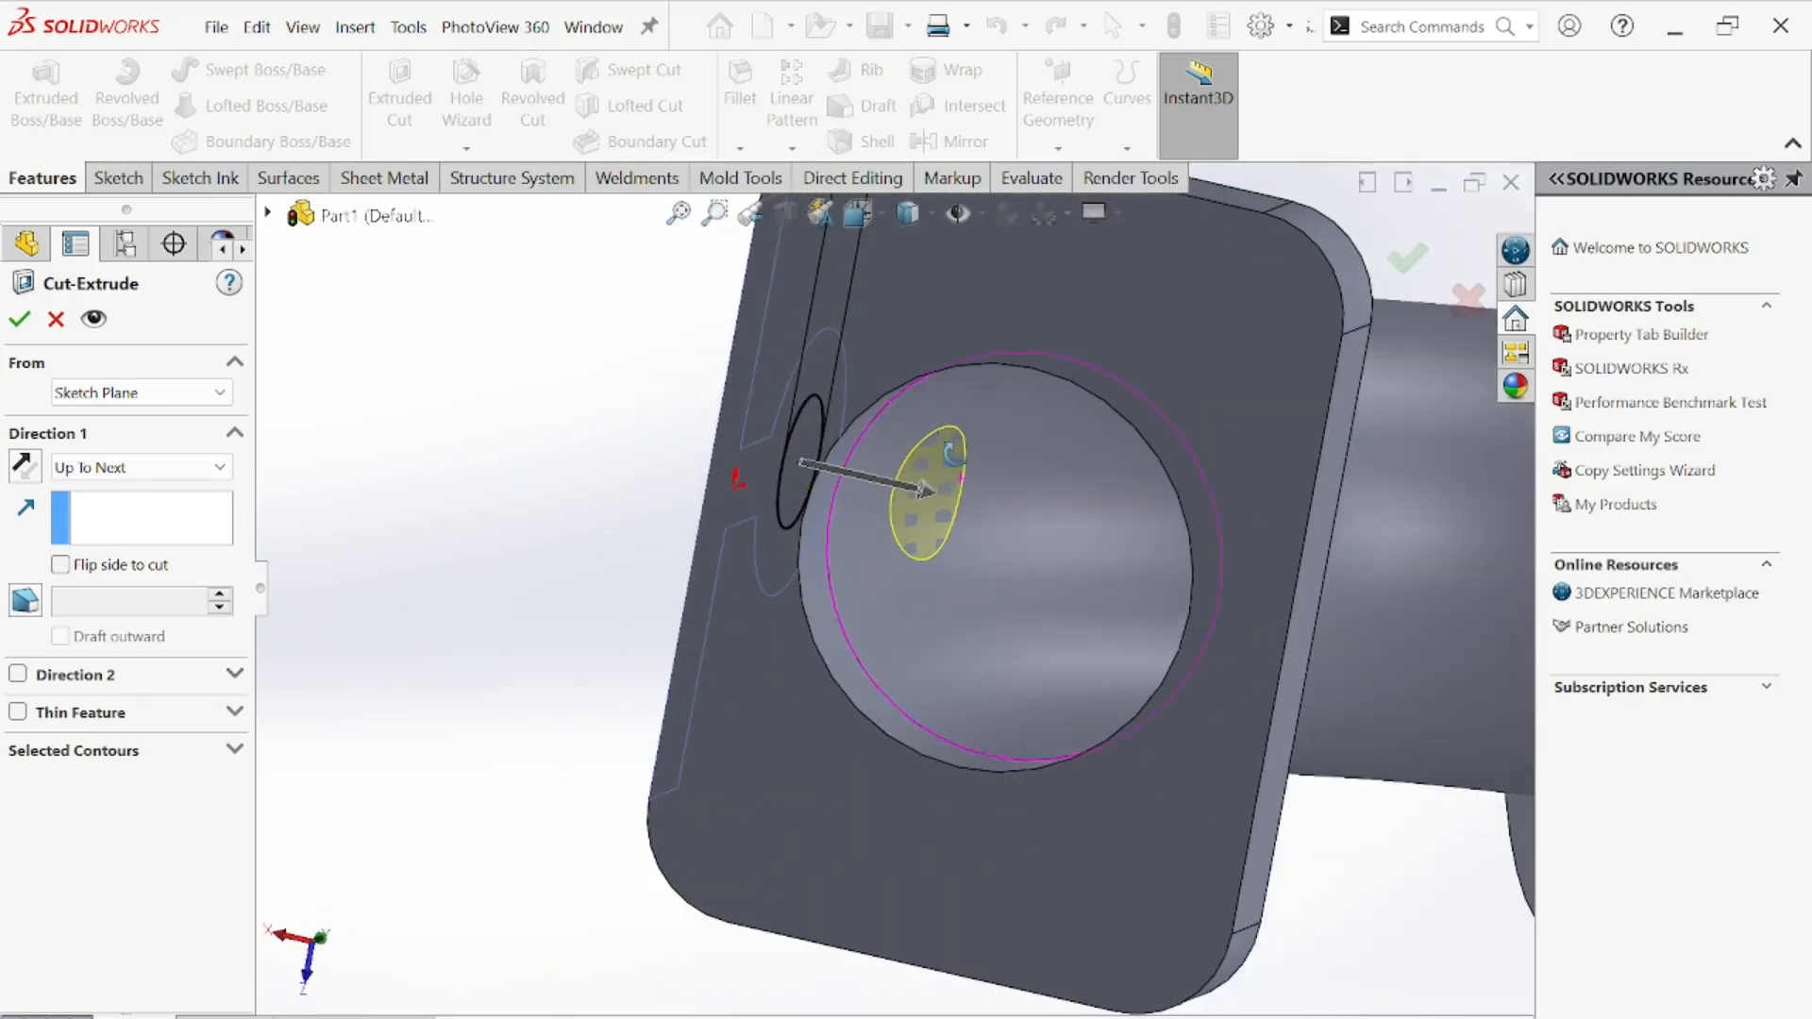
middle_drag(947, 473, 975, 449)
scroll(975, 450, down, 3)
scroll(975, 449, up, 3)
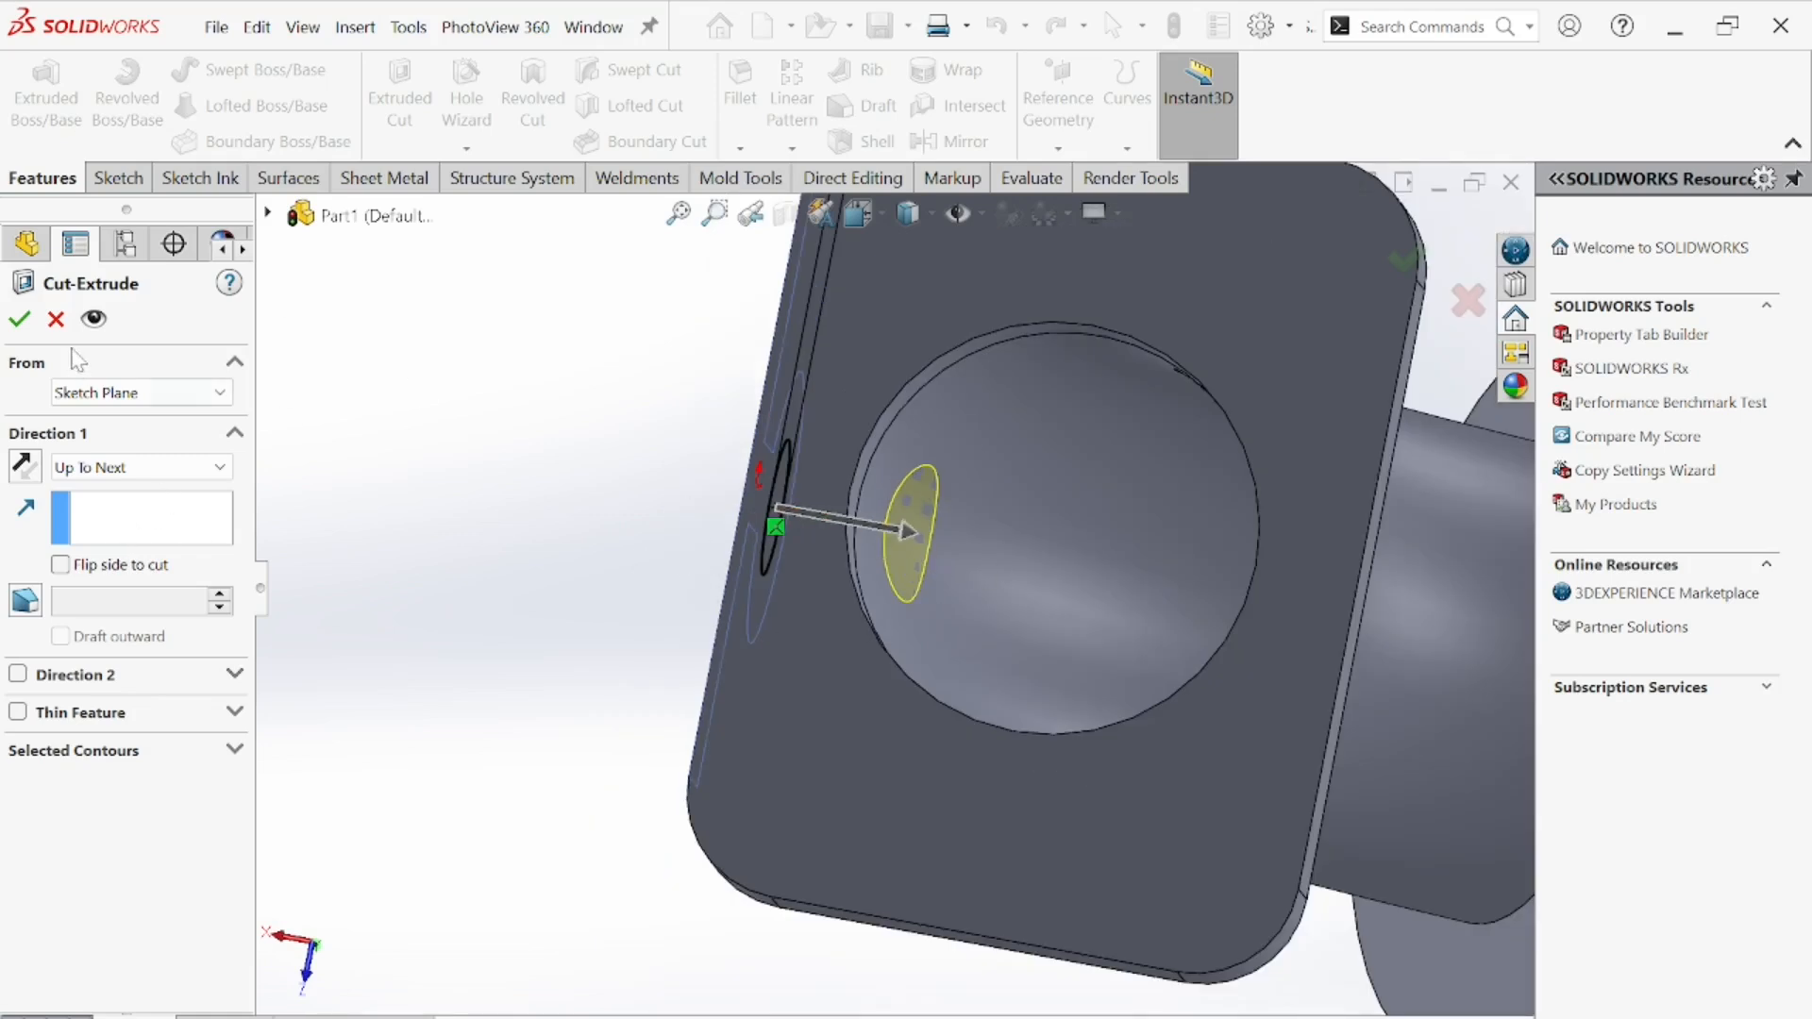
click(19, 319)
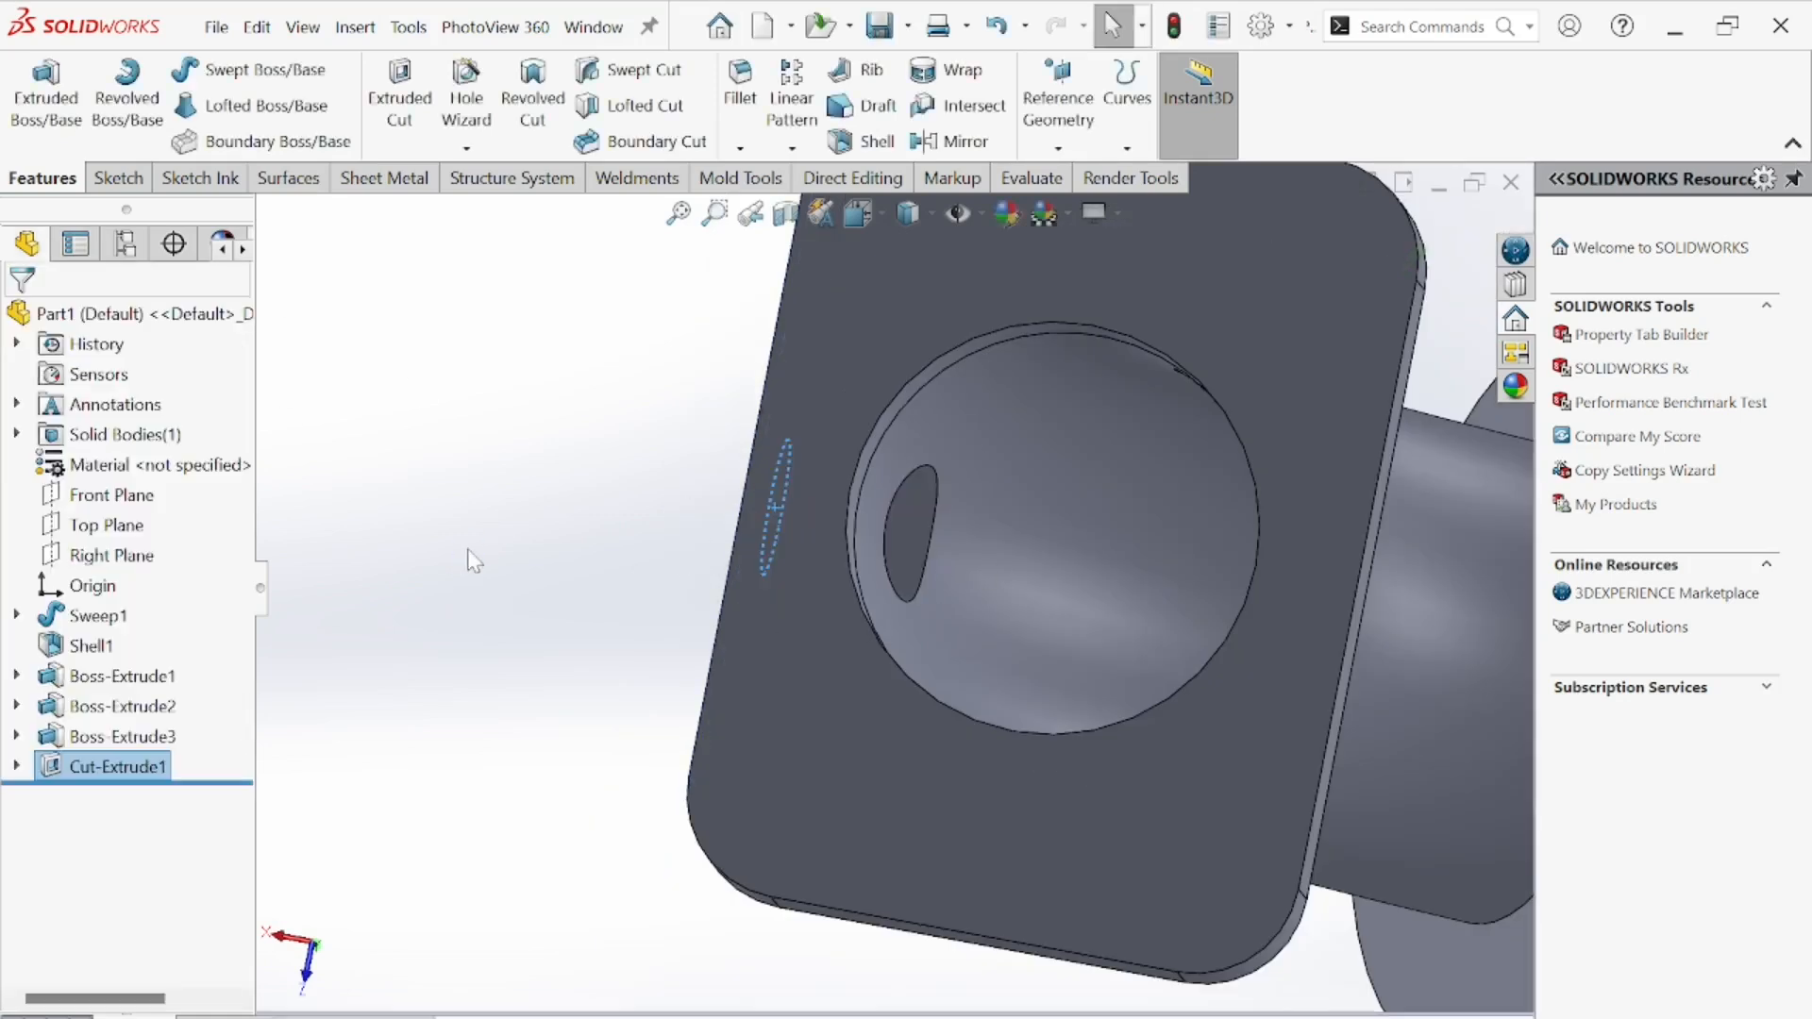
- Start a sketch on the rectangular flange's side face that is flush with the front of the bored boss
scroll(931, 604, down, 5)
middle_drag(893, 558, 792, 873)
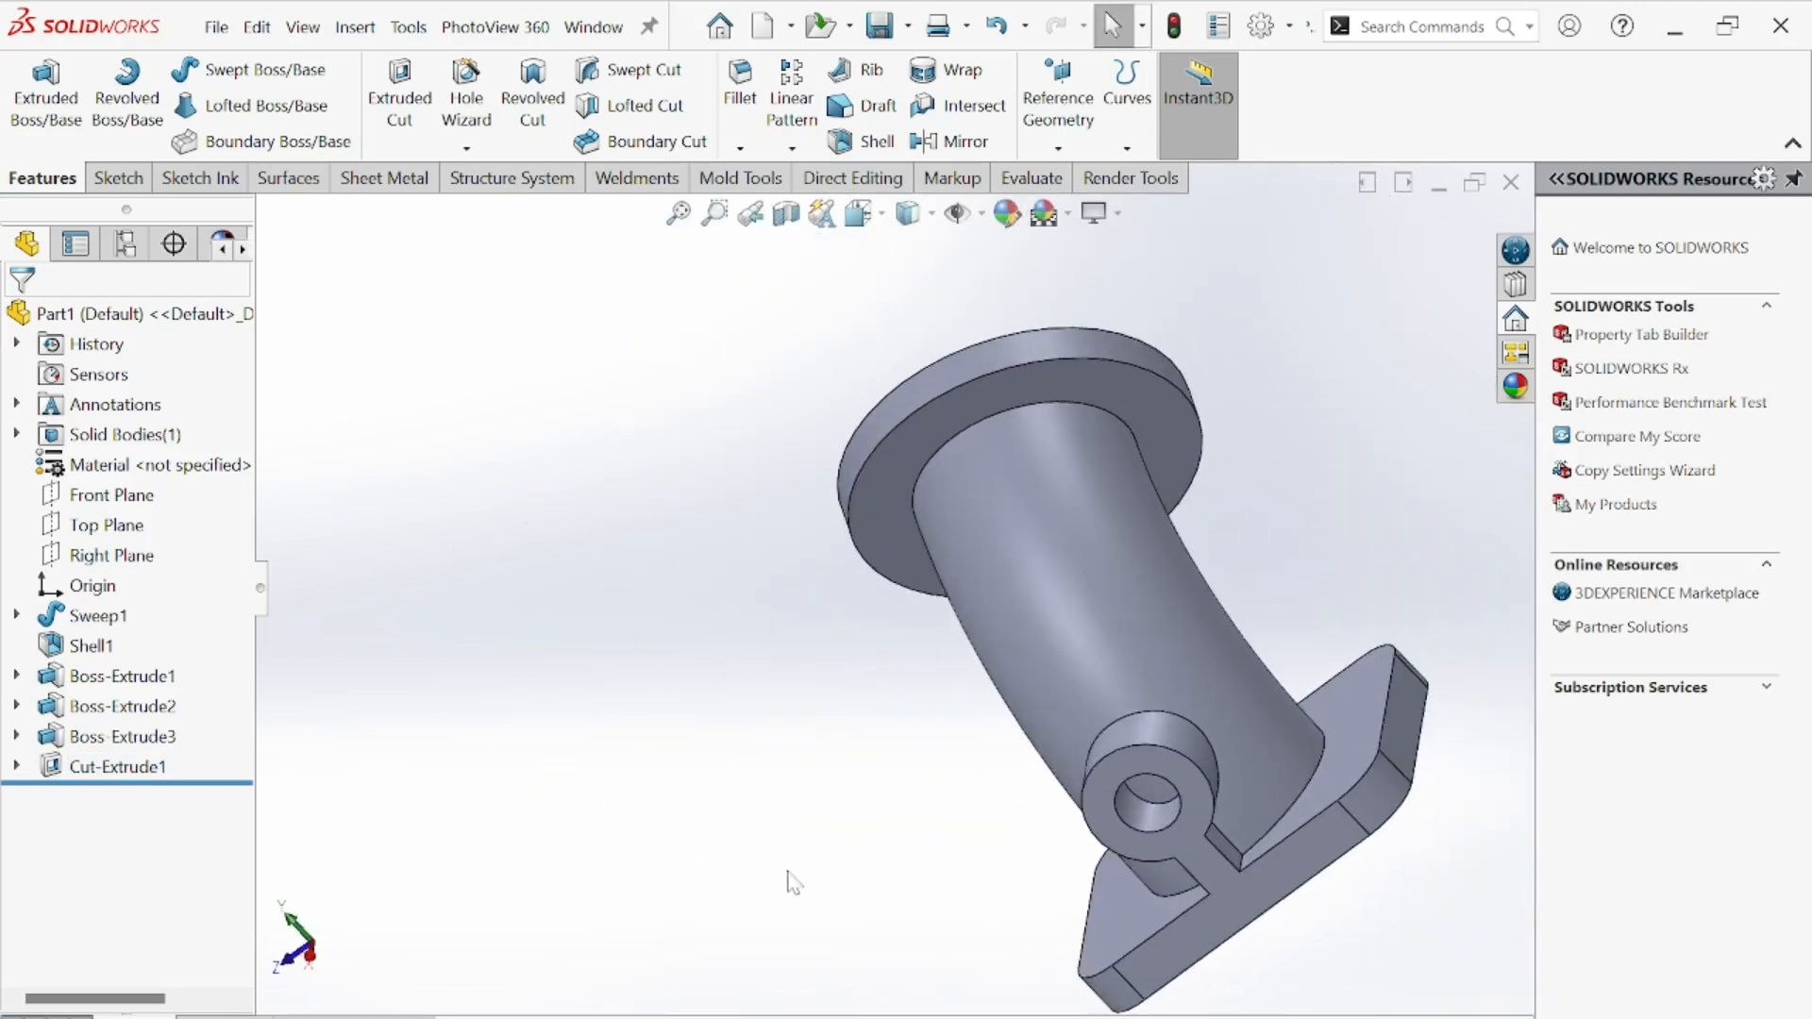
scroll(896, 740, up, 4)
middle_drag(1043, 797, 1094, 721)
scroll(1094, 719, down, 5)
scroll(1080, 691, up, 2)
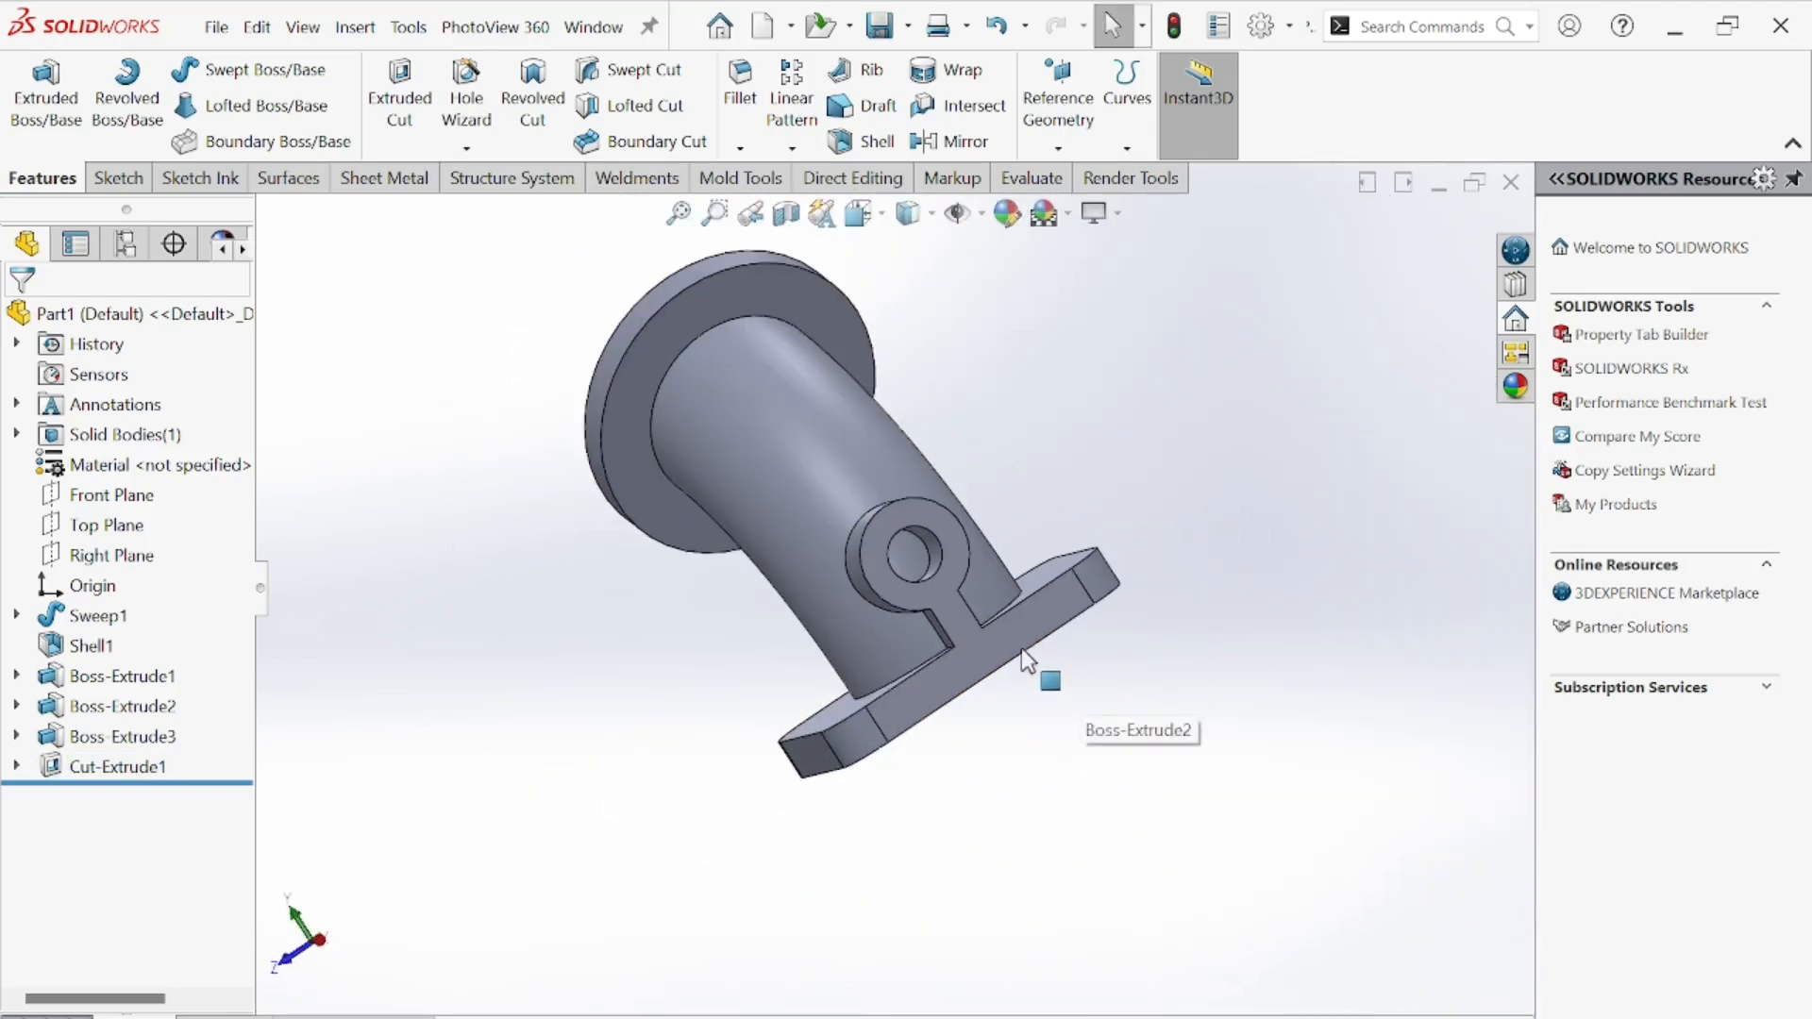
middle_drag(1021, 647, 1081, 525)
scroll(1082, 523, up, 1)
middle_drag(1014, 575, 925, 619)
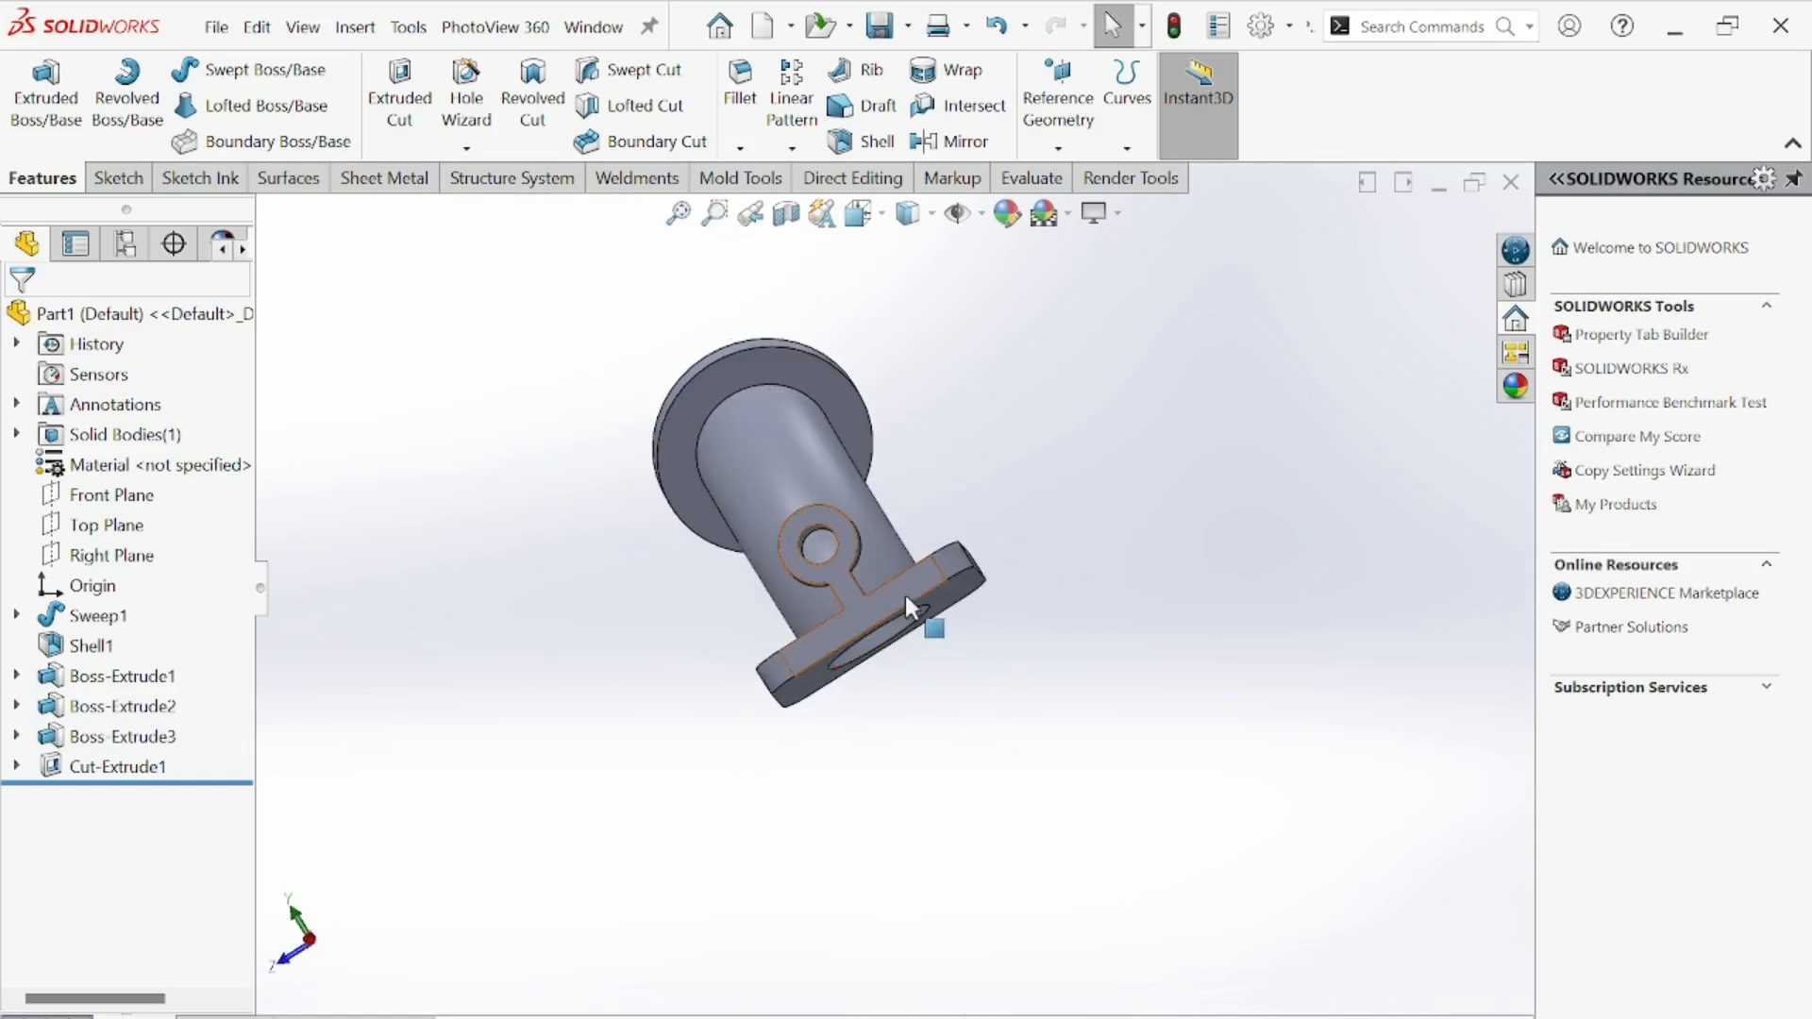
click(904, 595)
click(1005, 534)
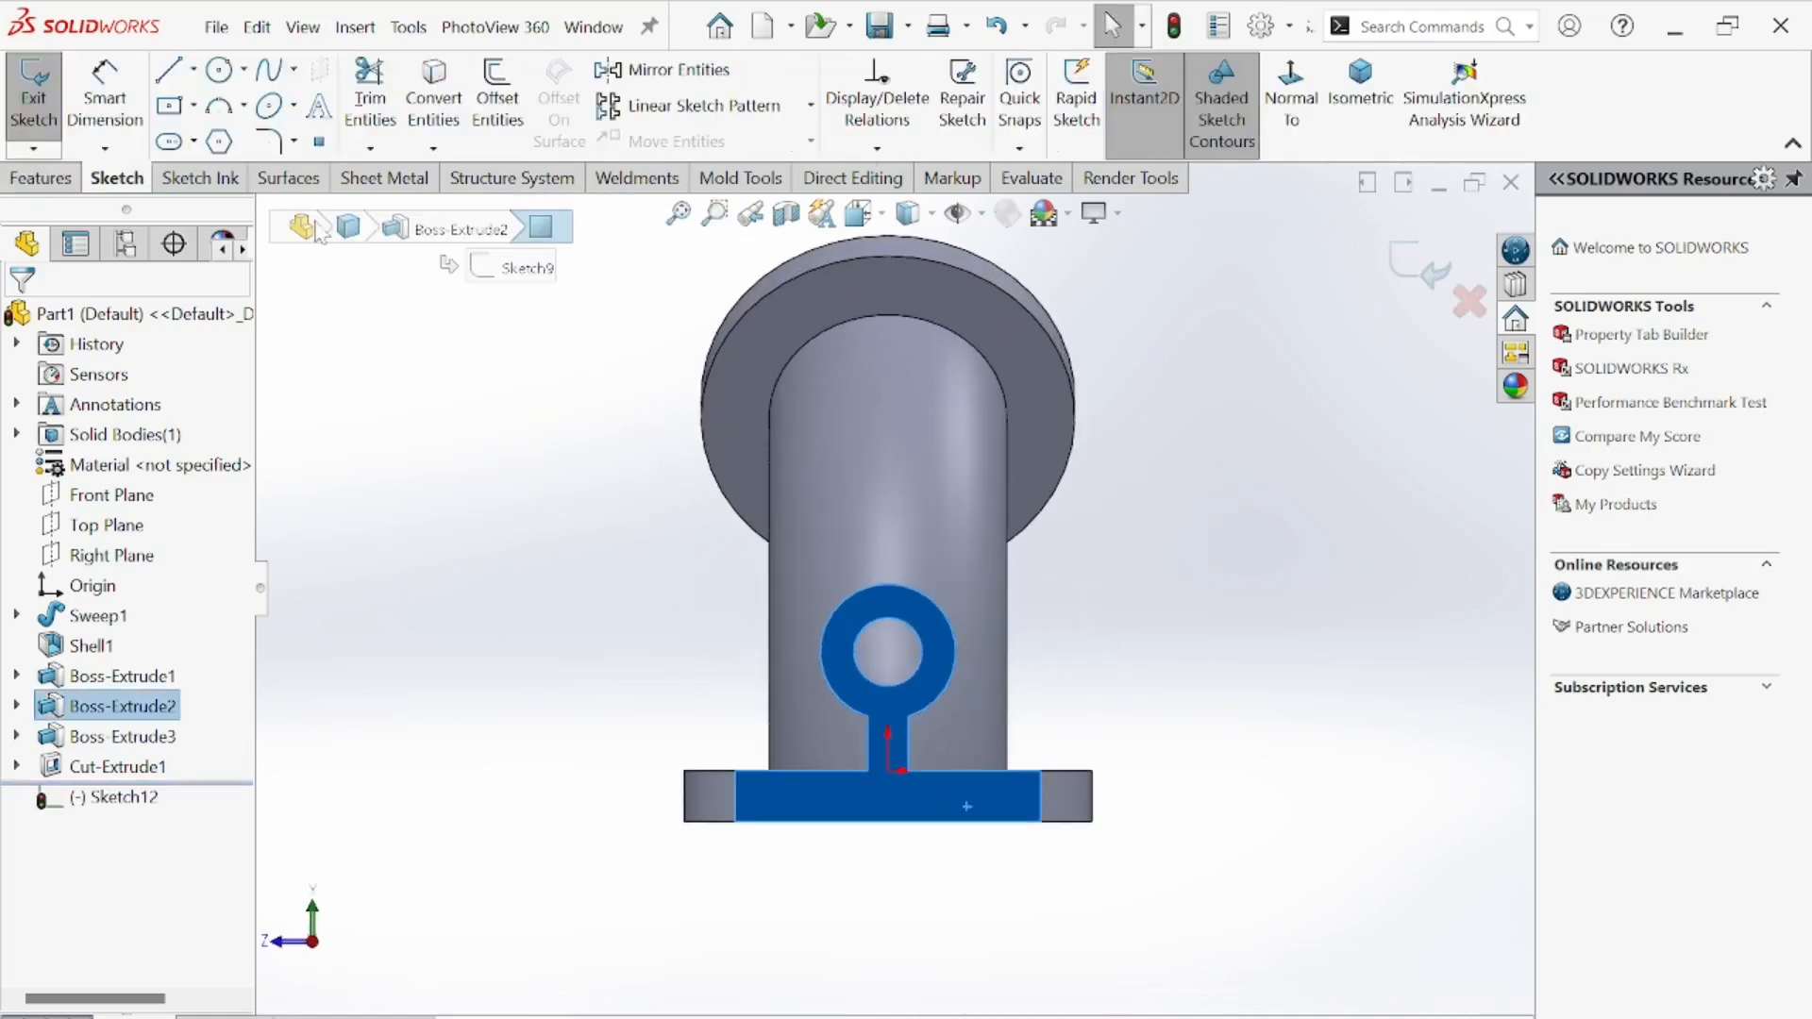
- Draw a center rectangle about 69 mm wide, centred on the midpoint of the rectangular flange's bottom edge
click(193, 106)
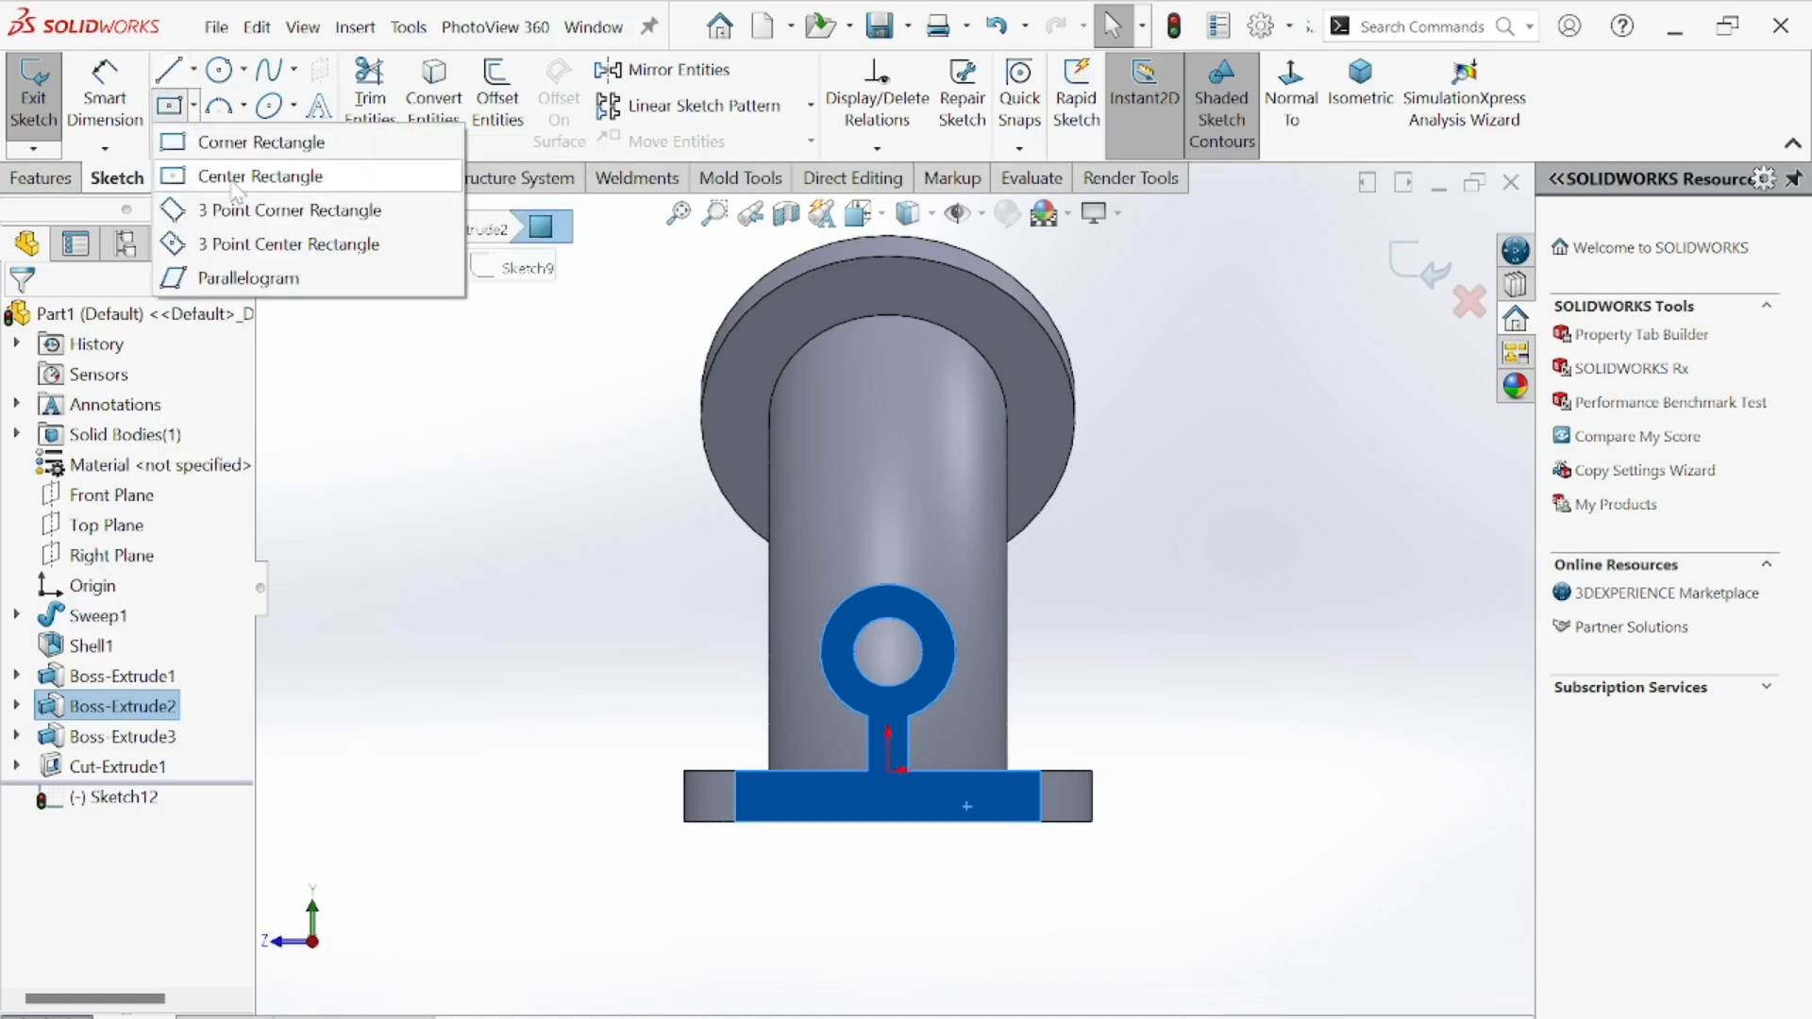
click(250, 176)
scroll(898, 854, down, 3)
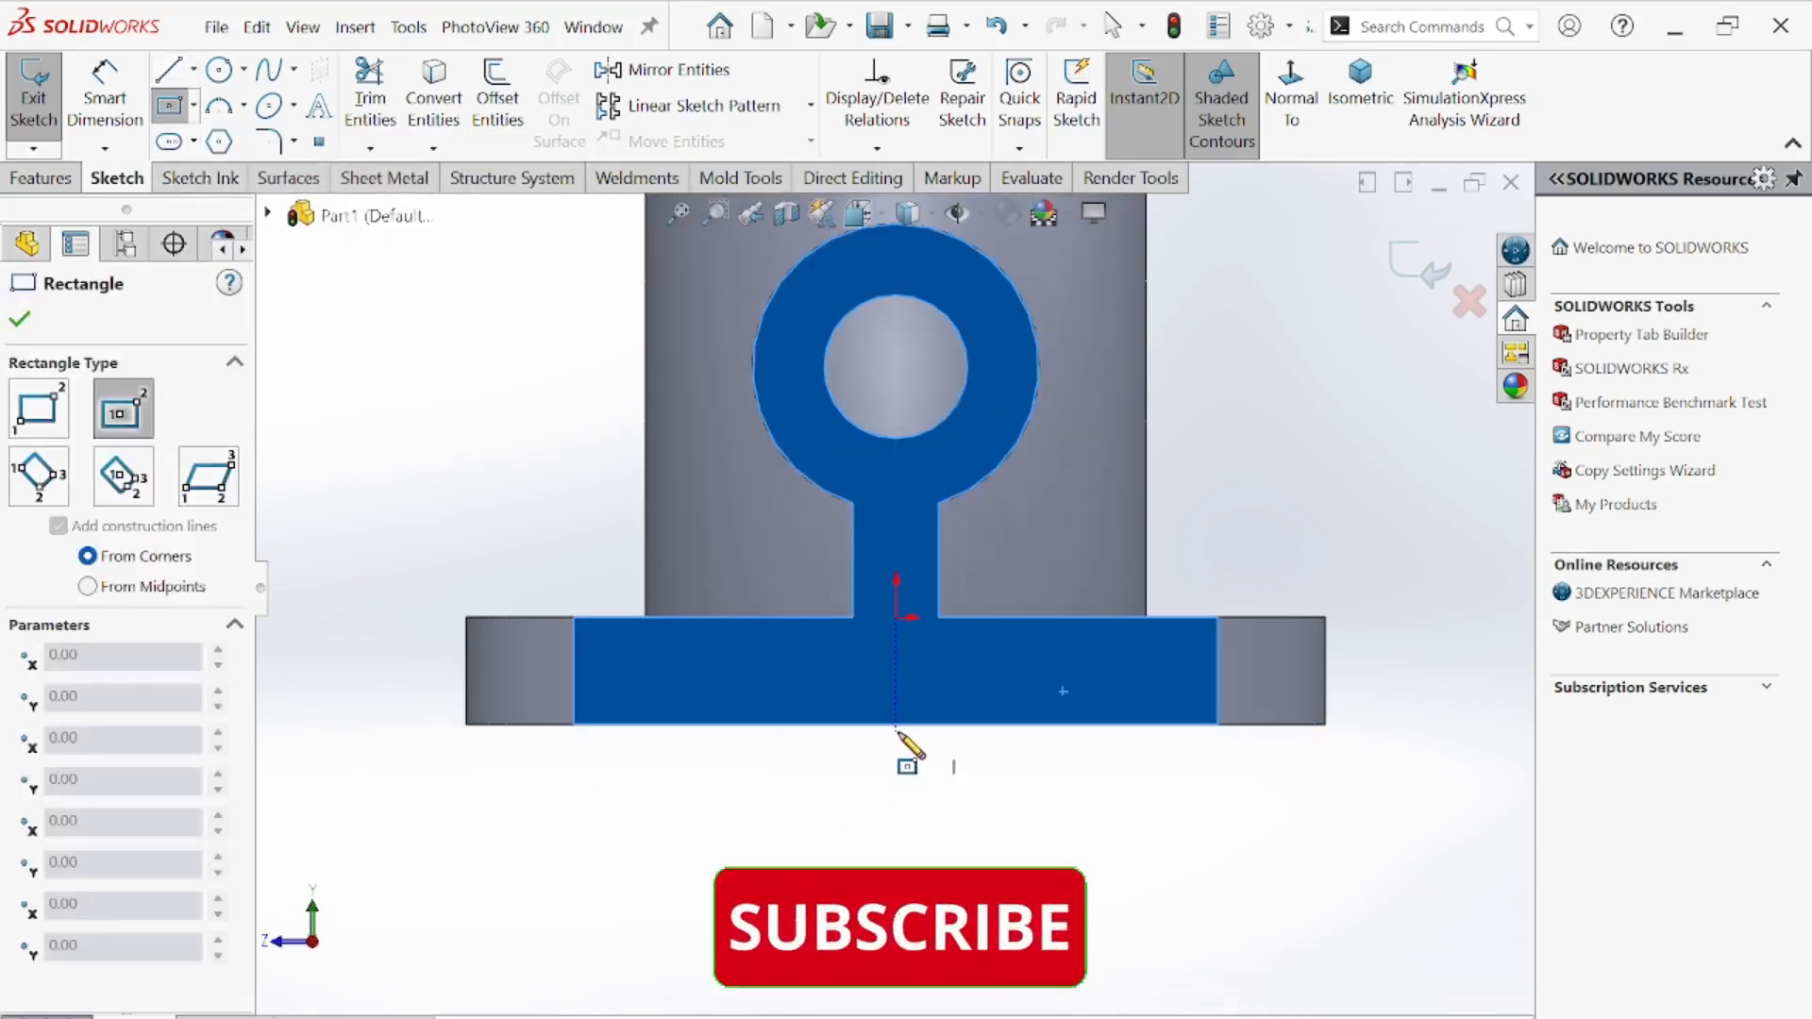
click(895, 725)
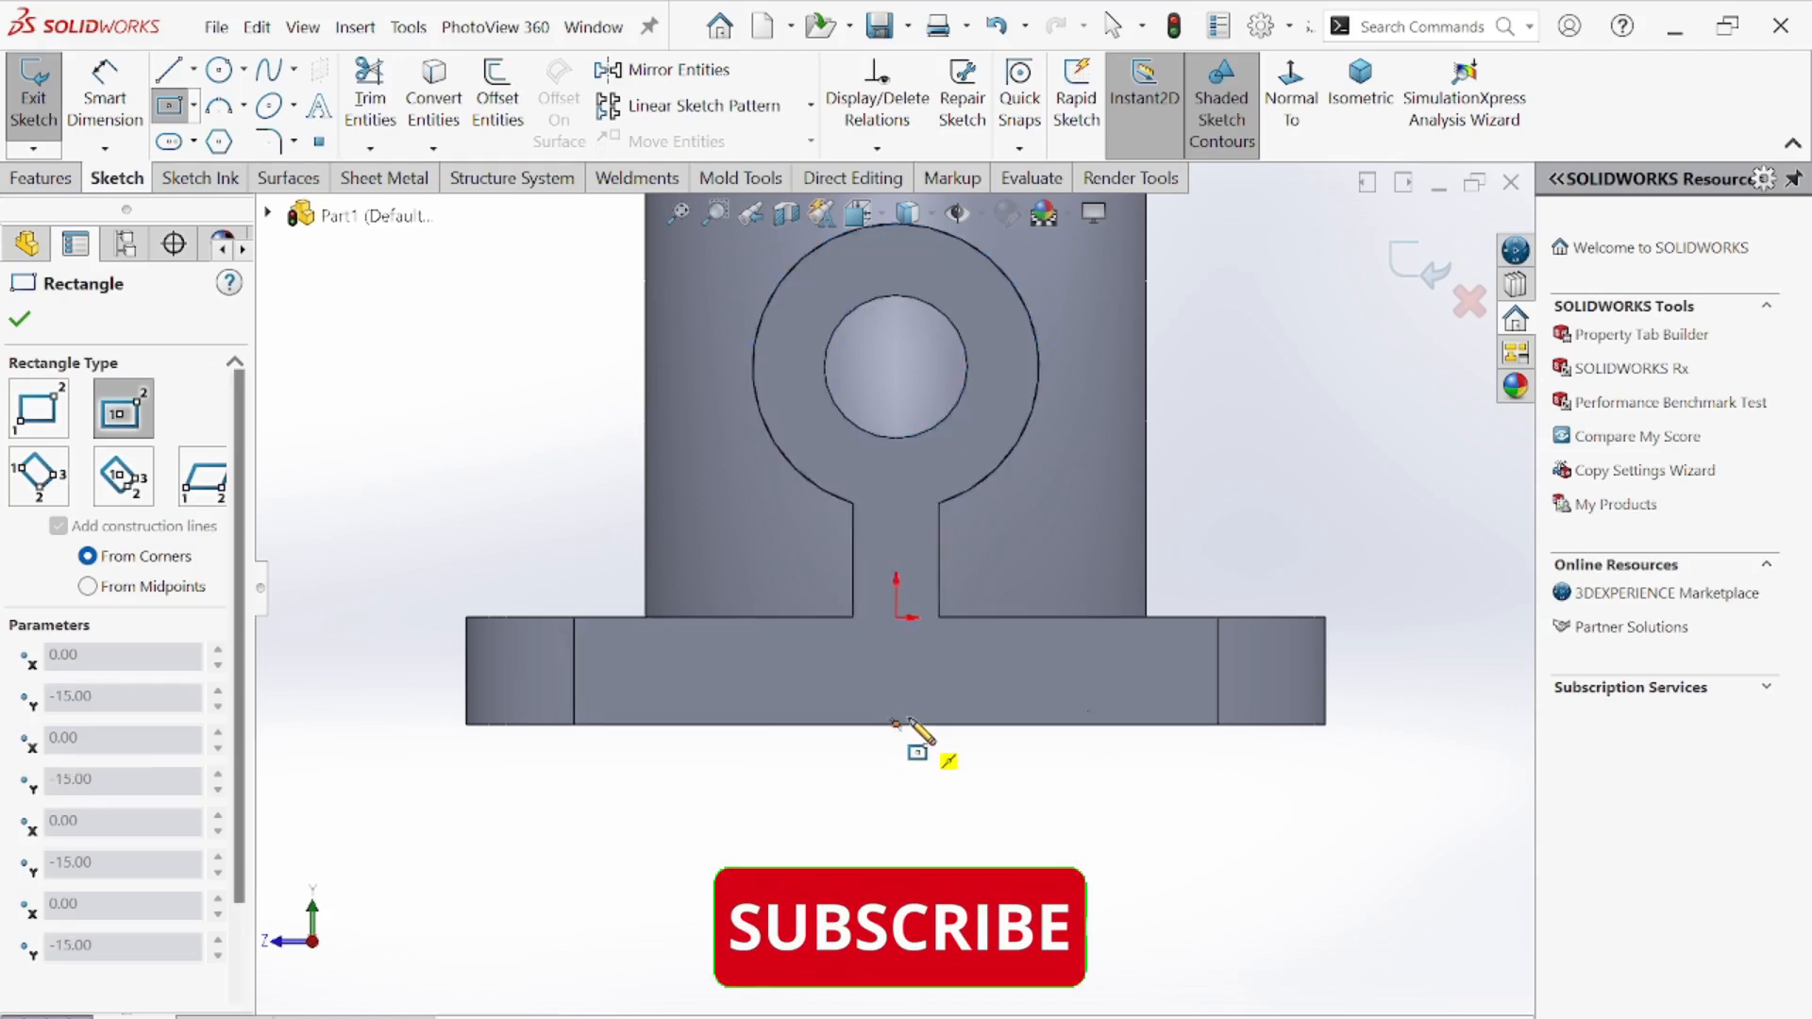
click(1141, 682)
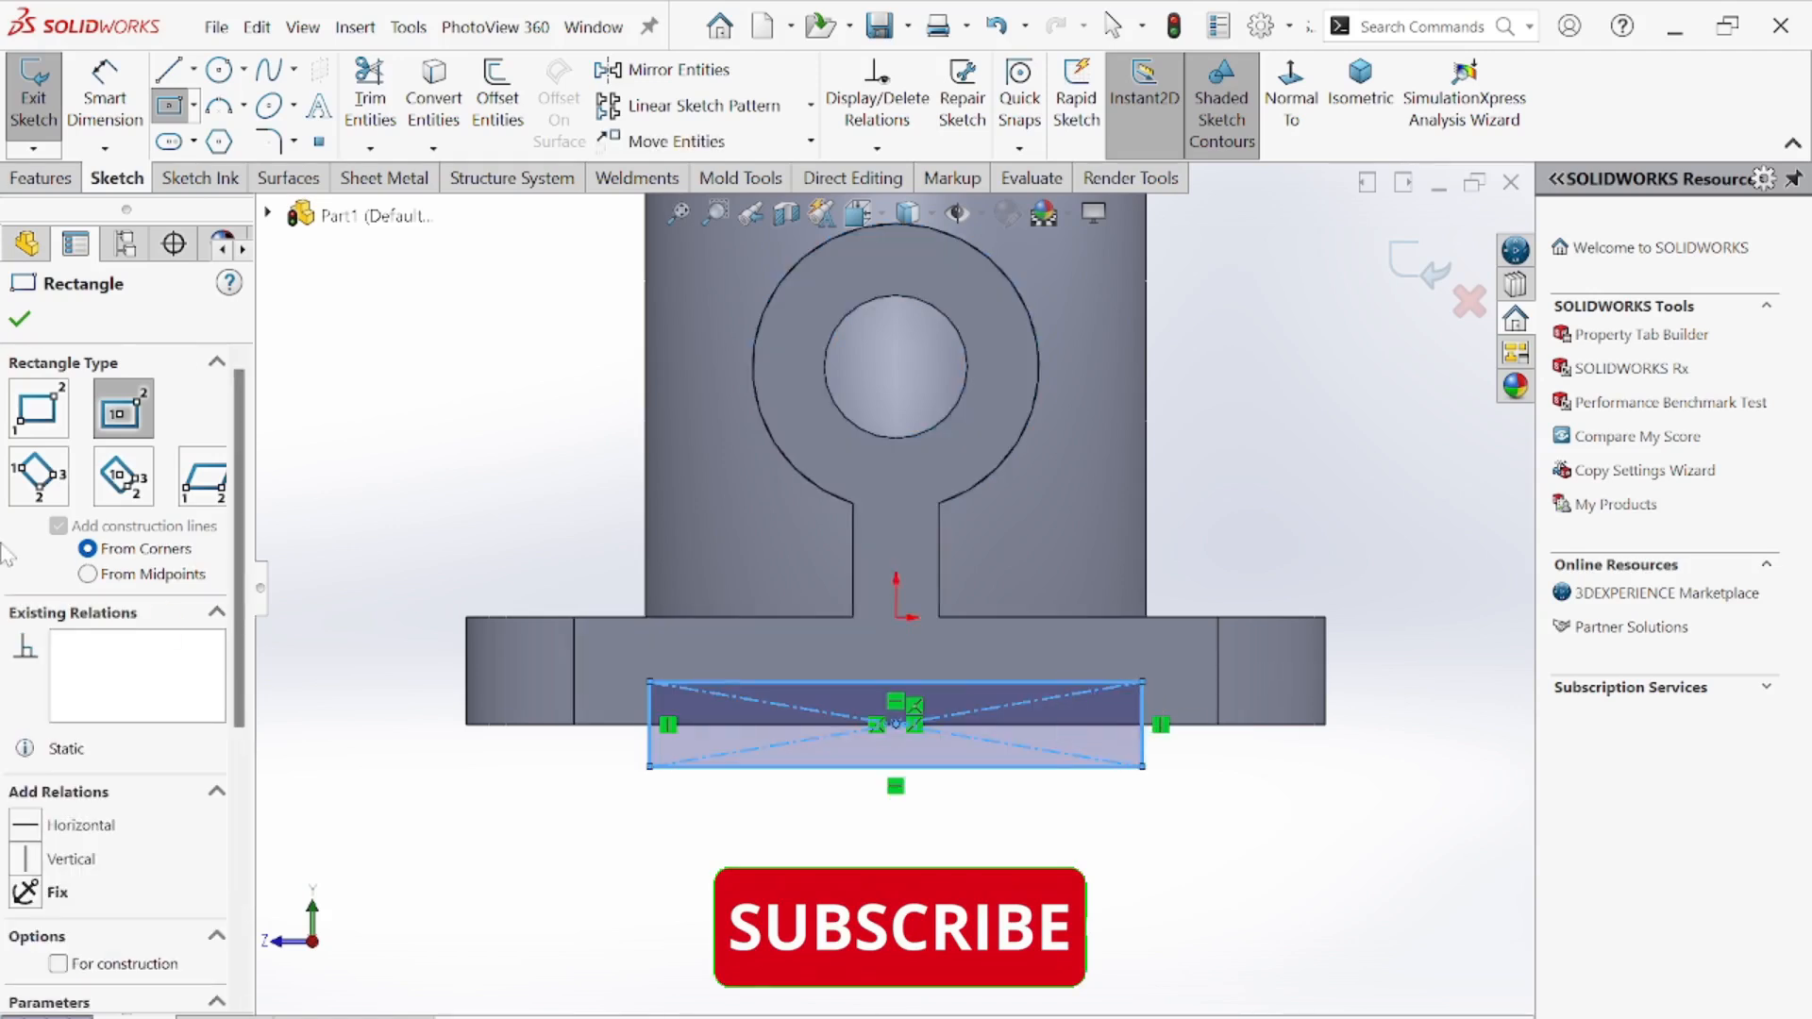
click(19, 319)
- Check the blueprint and dimension the rectangle's height to 10 mm
key(alt+Tab)
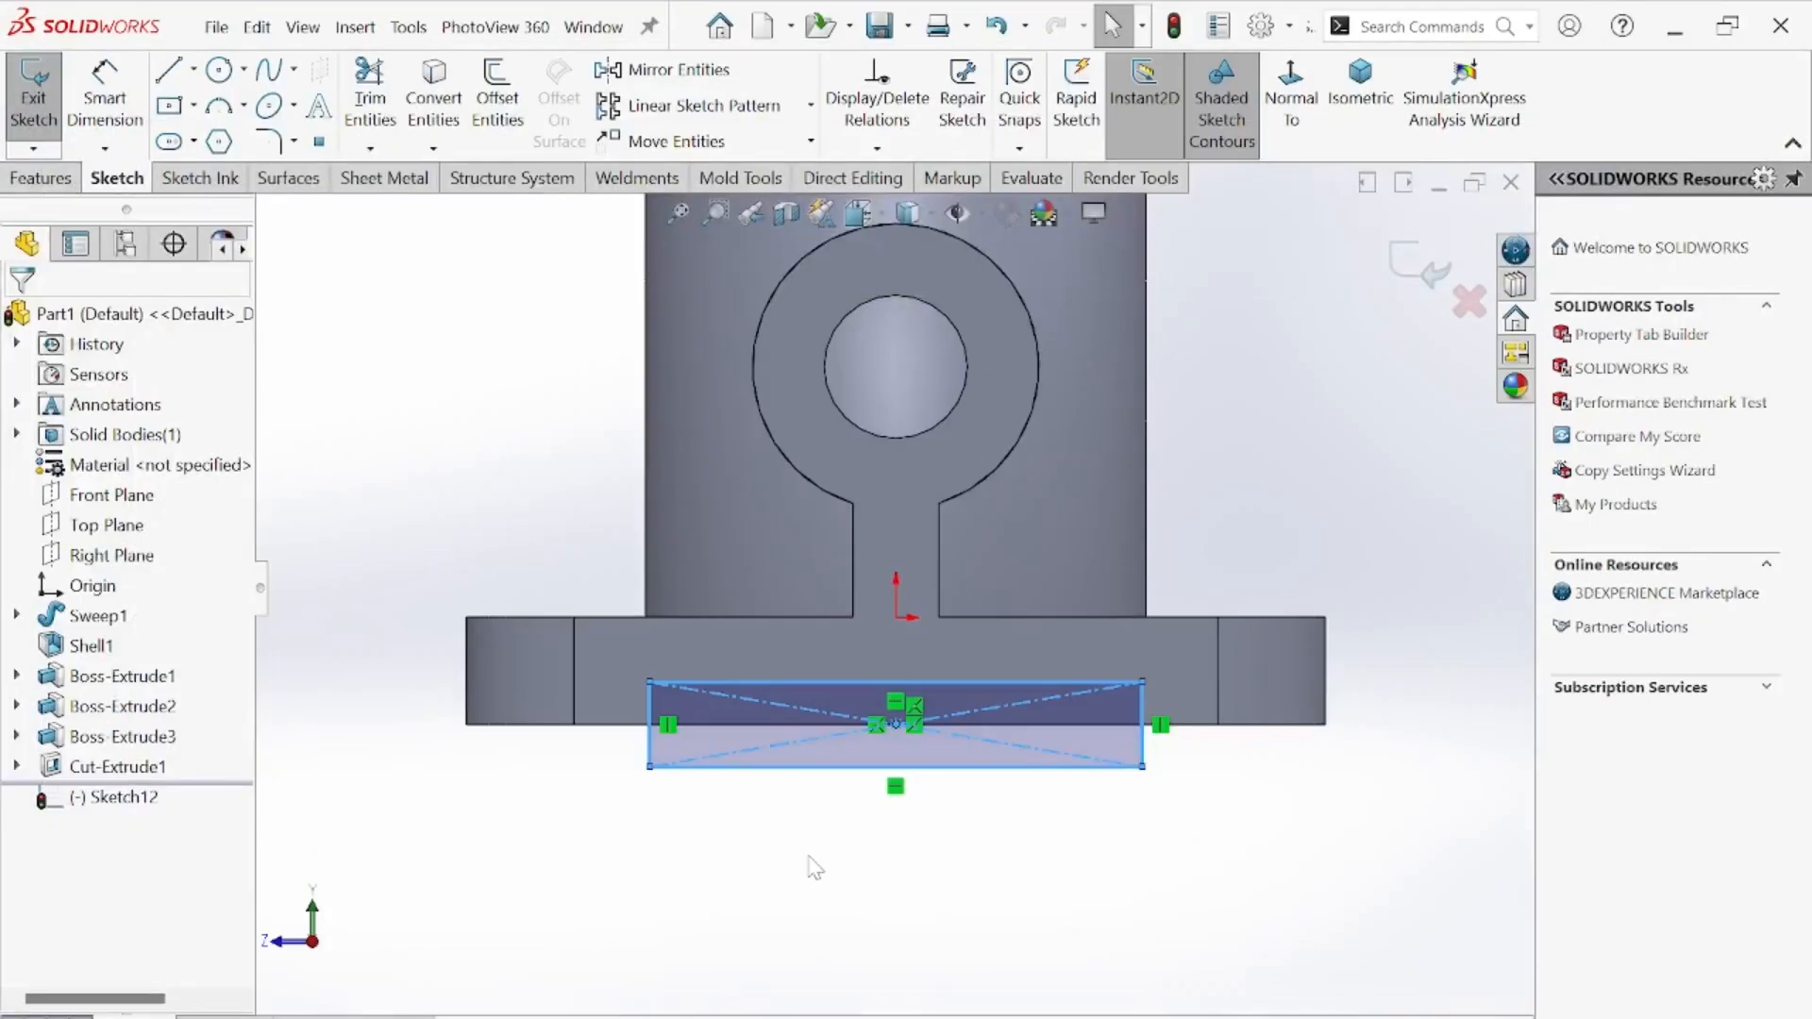
click(108, 102)
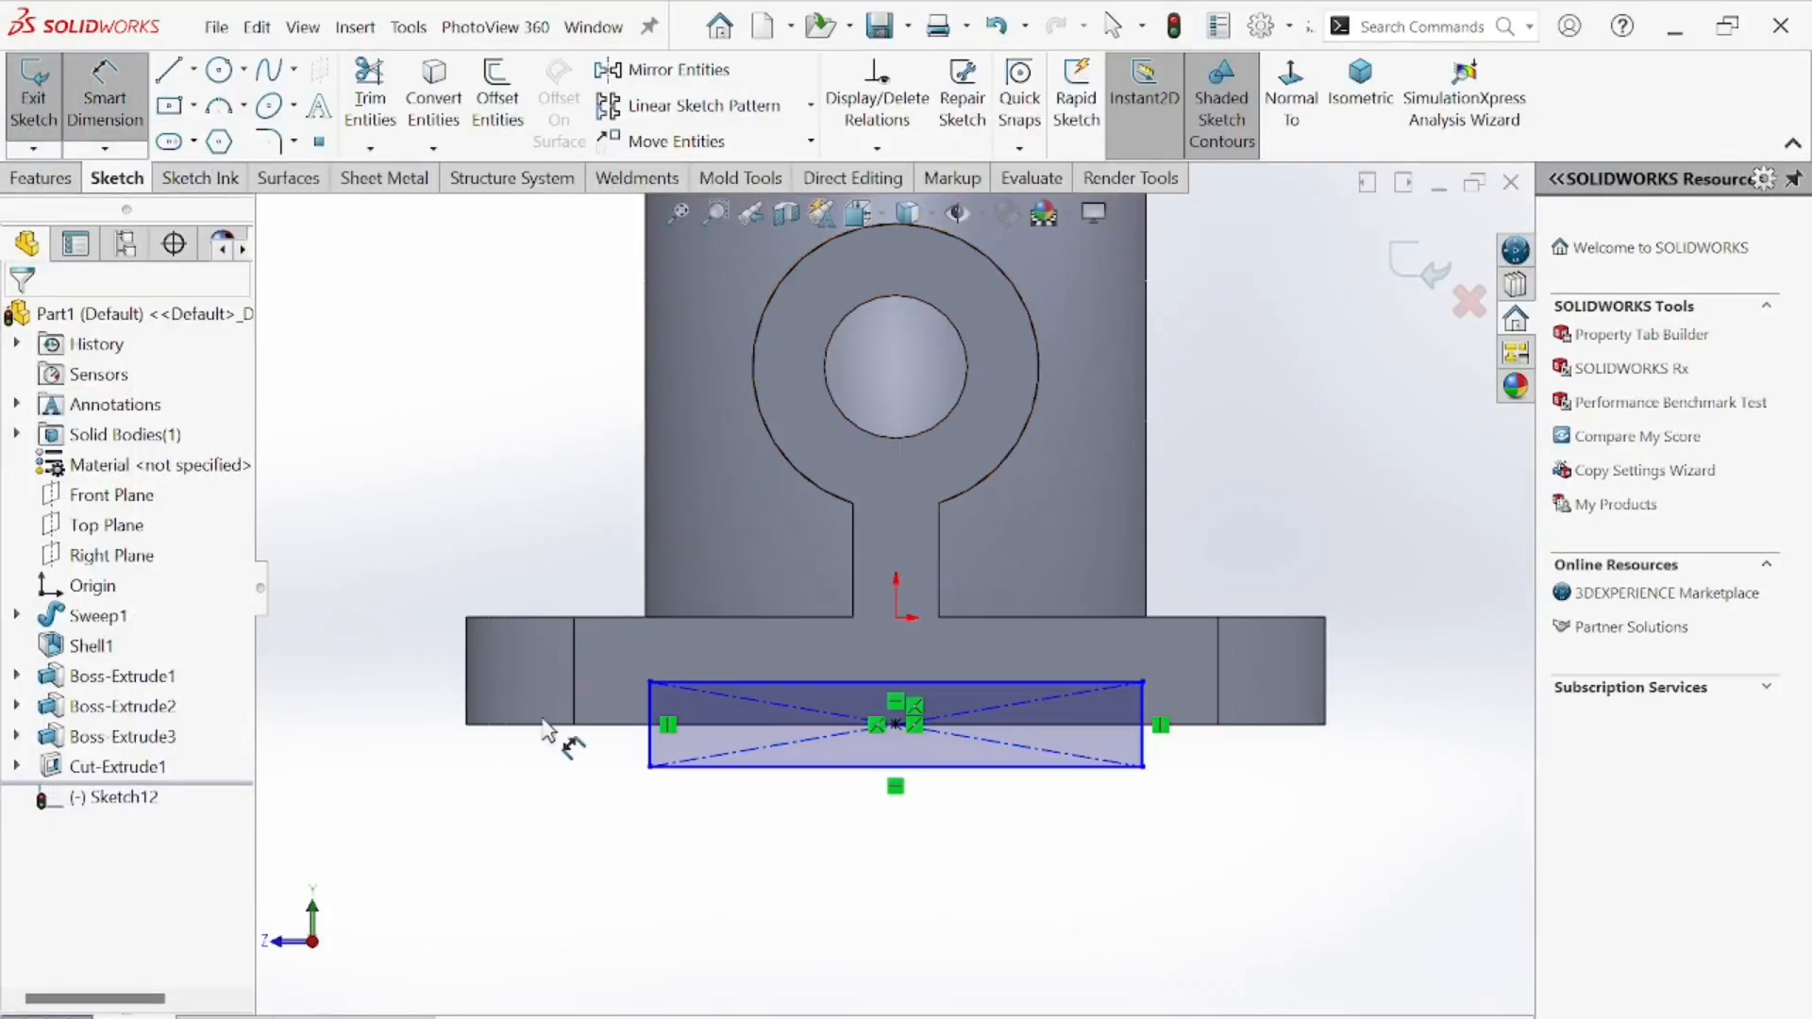
click(650, 759)
click(602, 750)
text(10)
key(Return)
- Dimension the rectangle's width to 70 mm as given in the blueprint
click(851, 761)
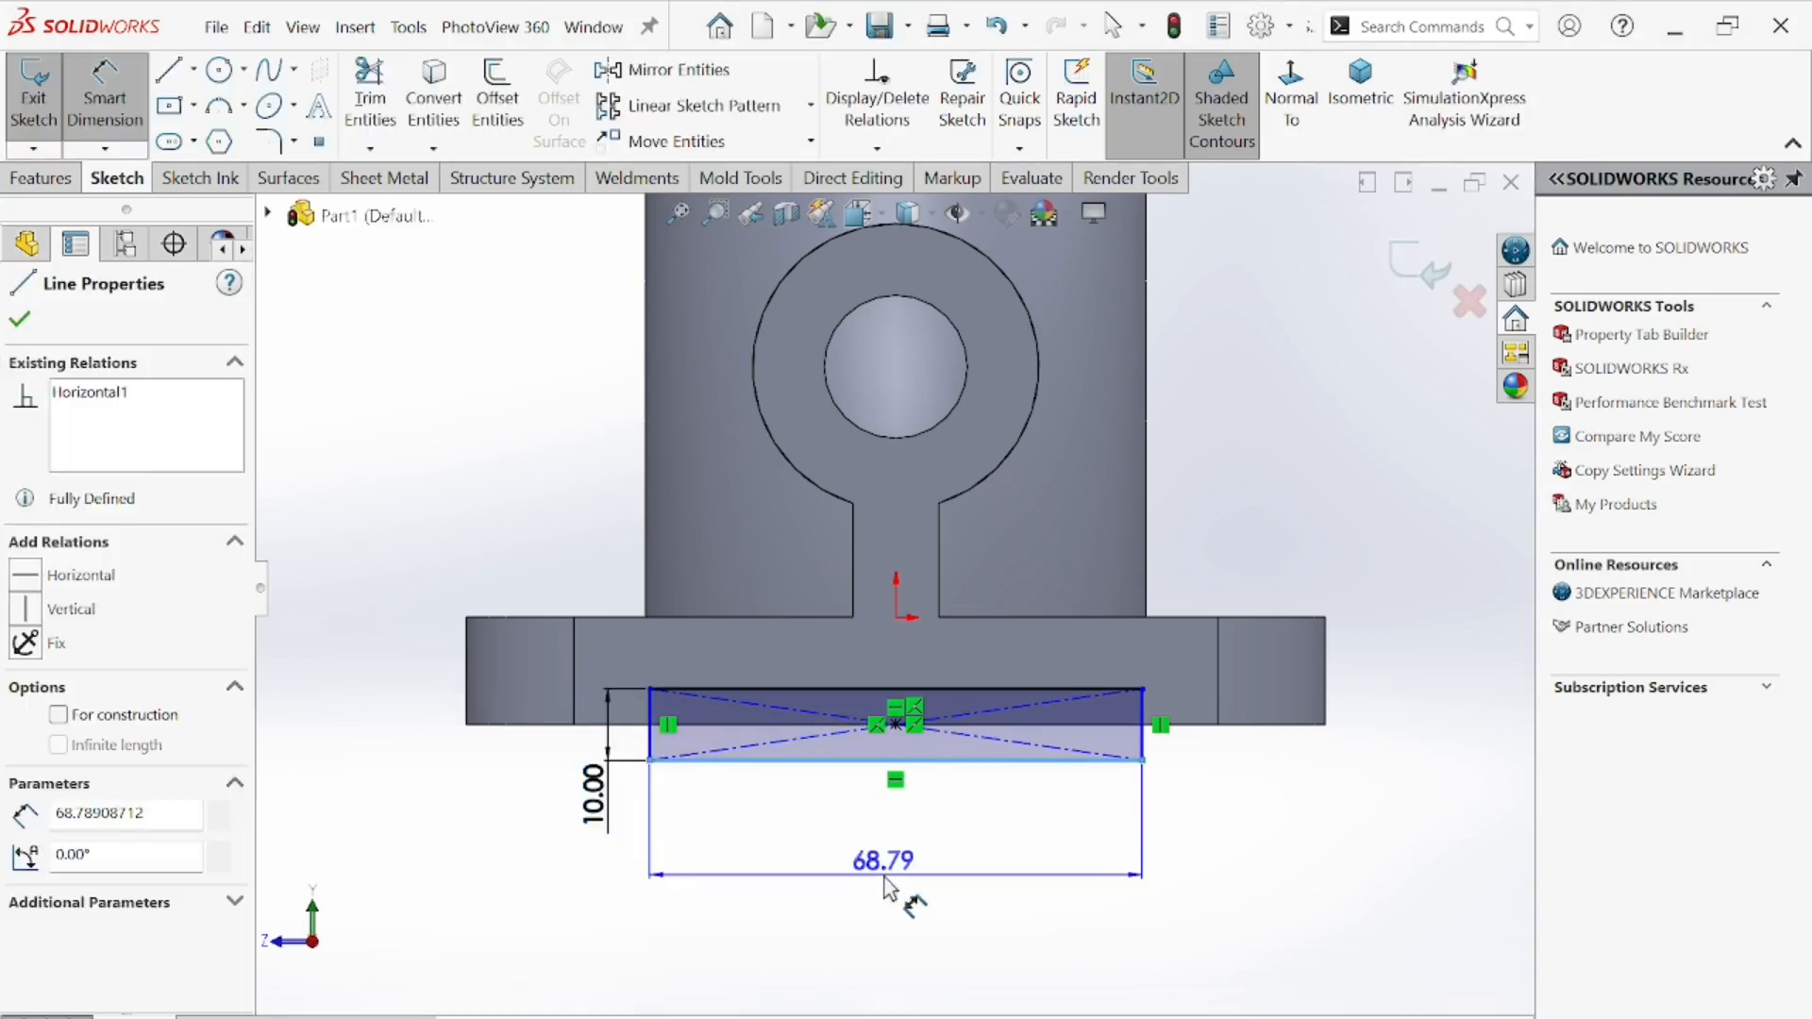
click(885, 873)
key(alt+Tab)
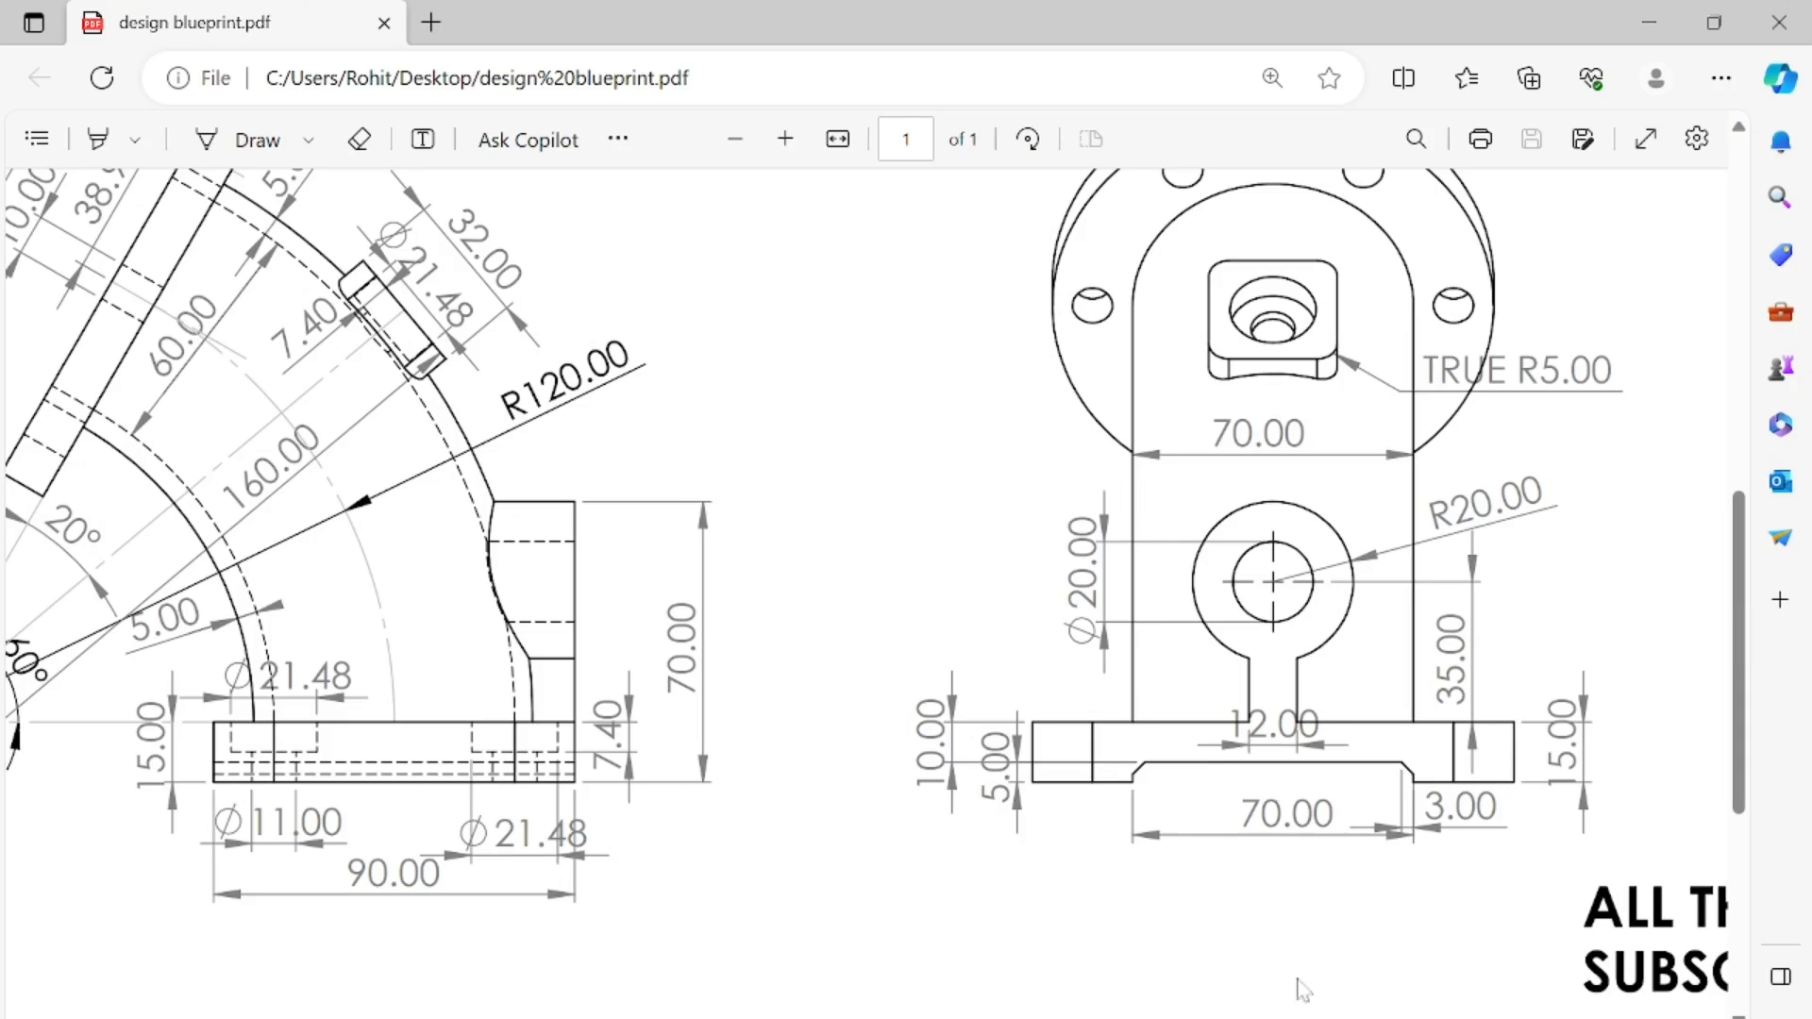
key(alt+Tab)
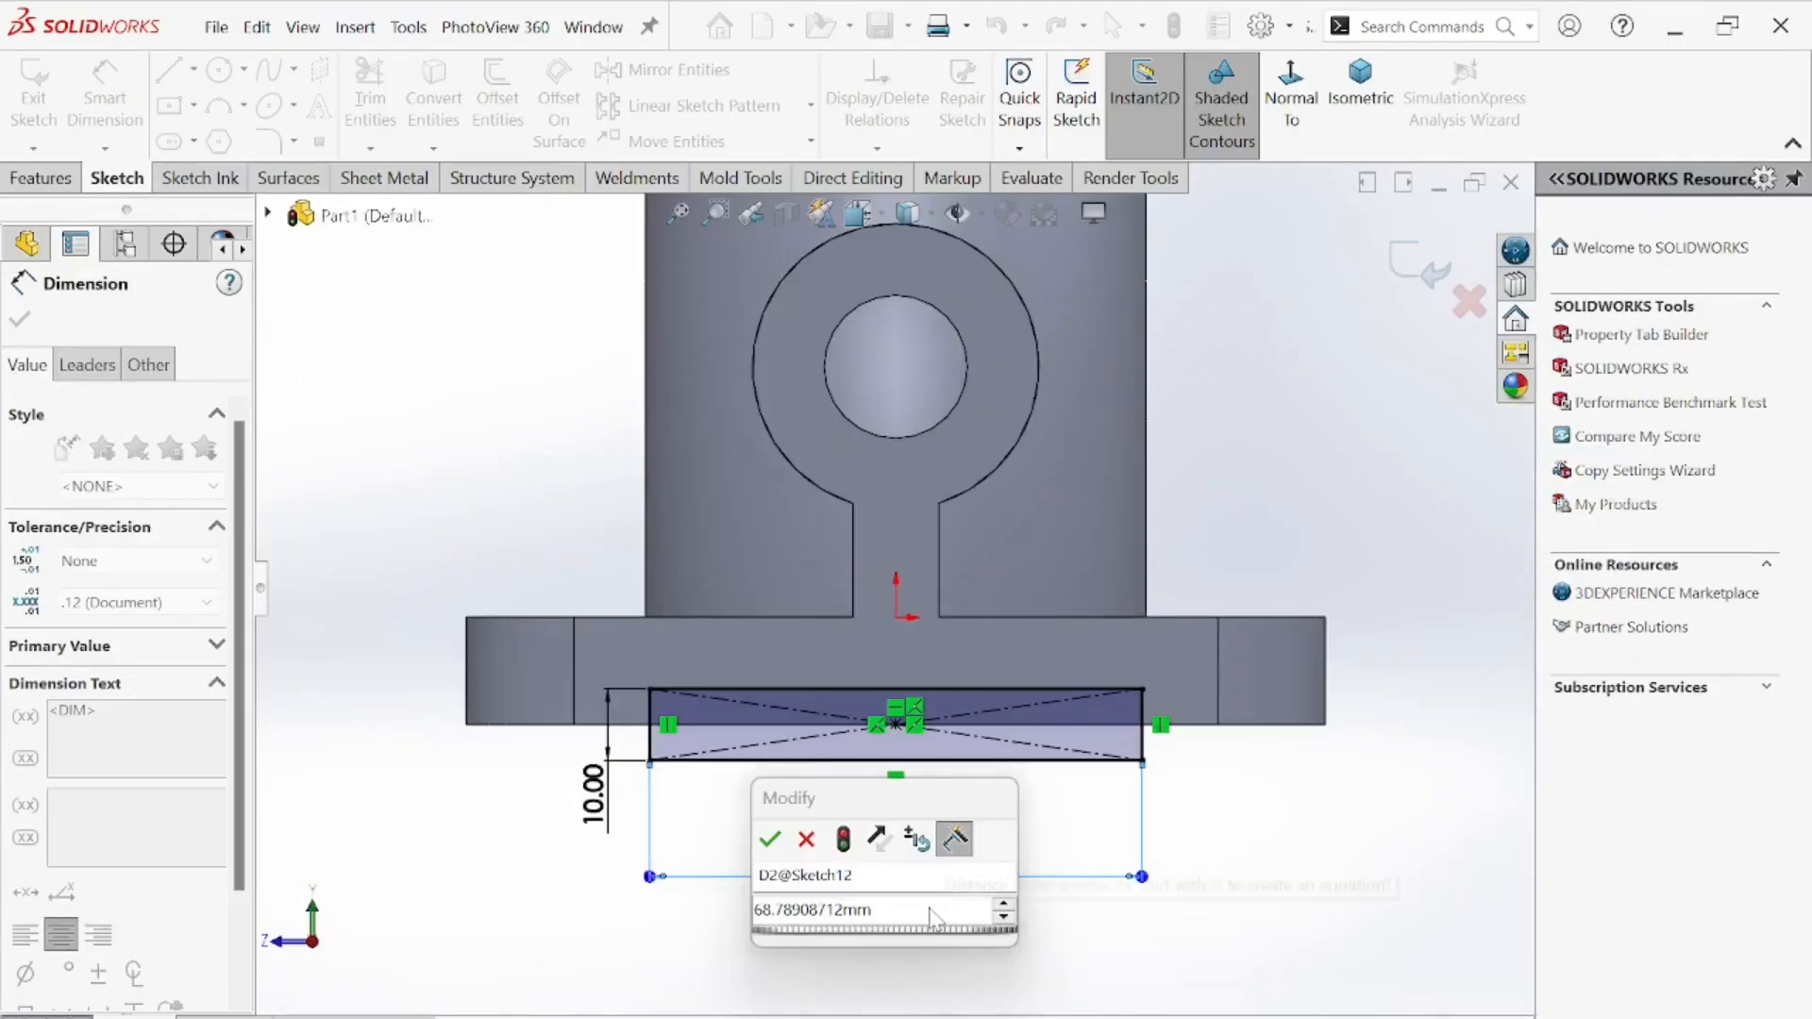
text(70)
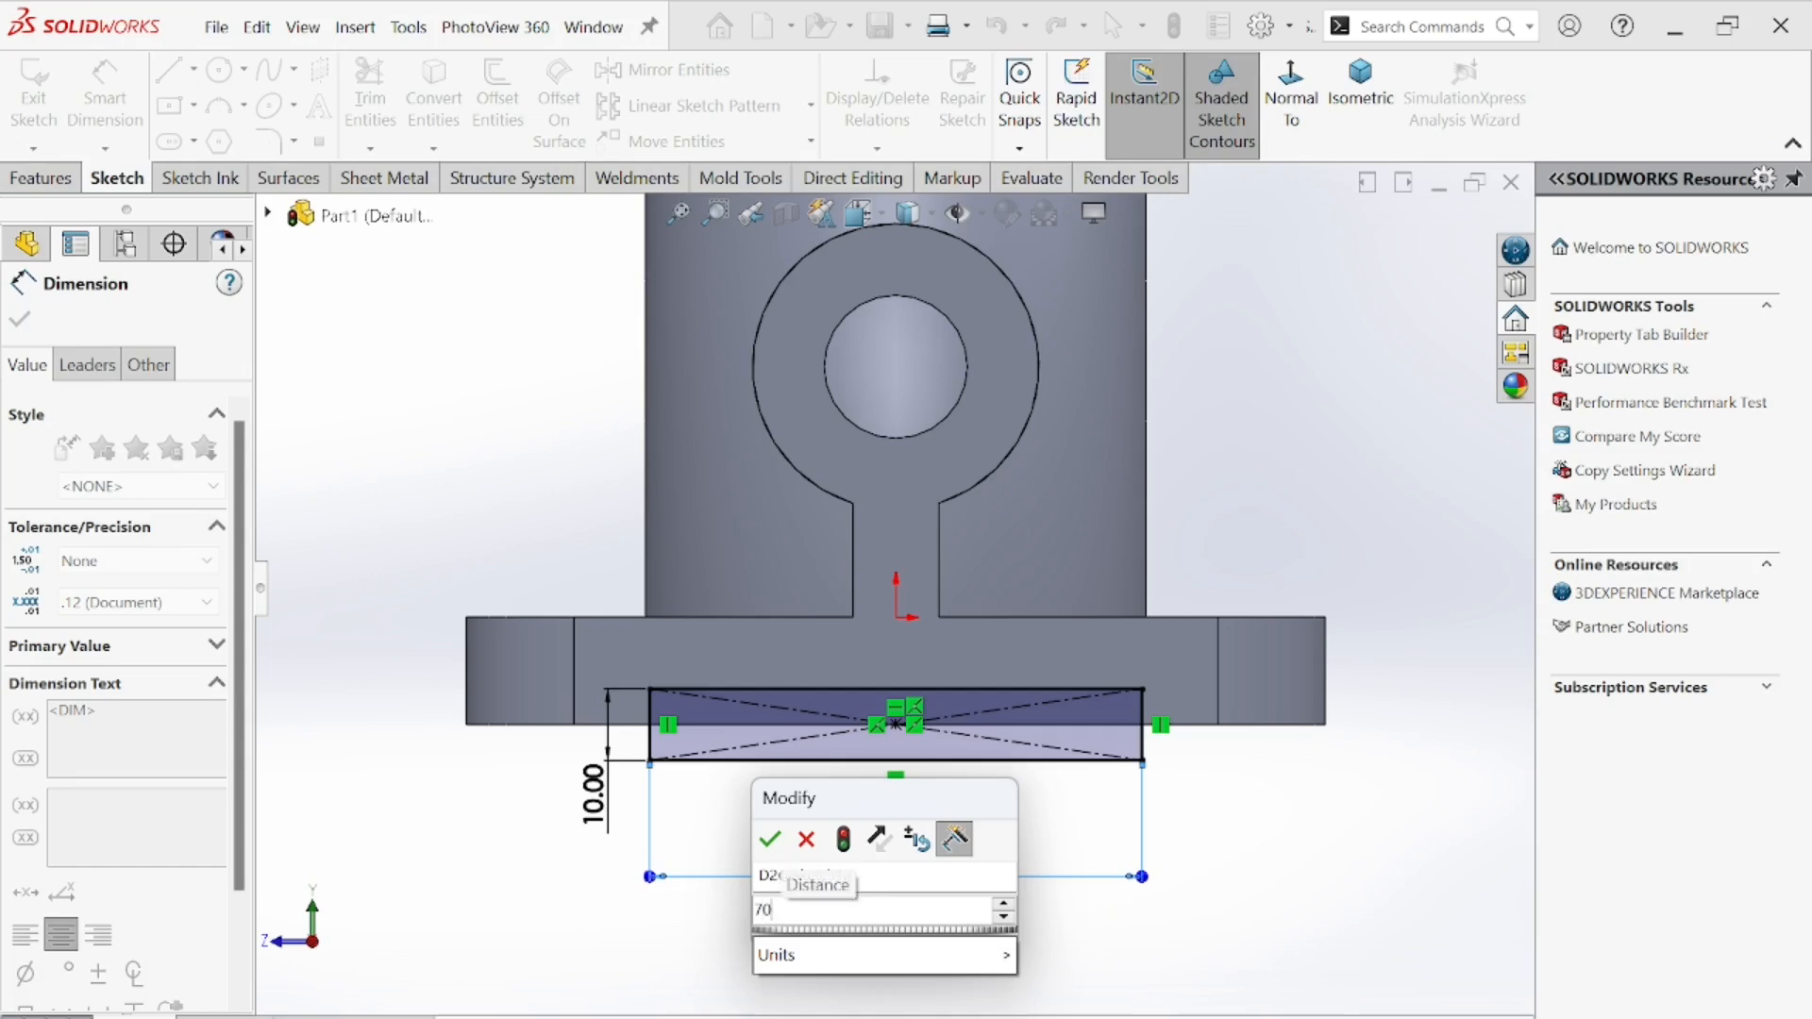
click(770, 839)
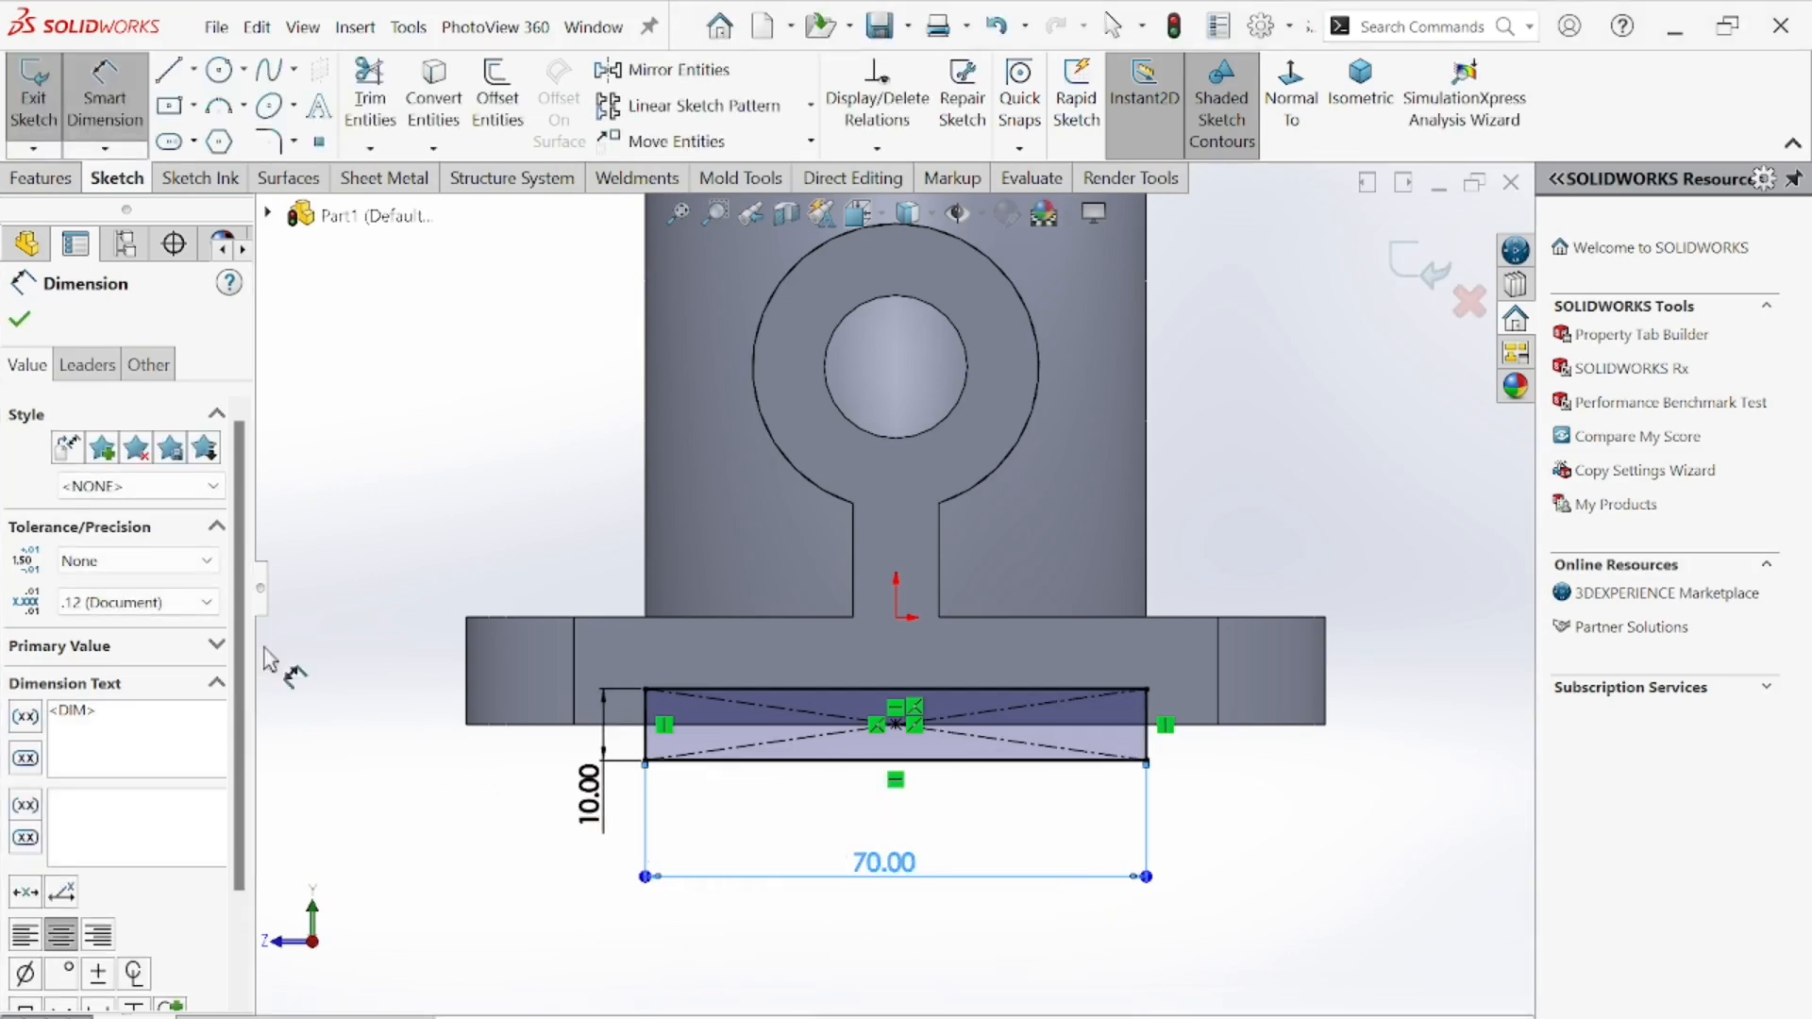
click(18, 319)
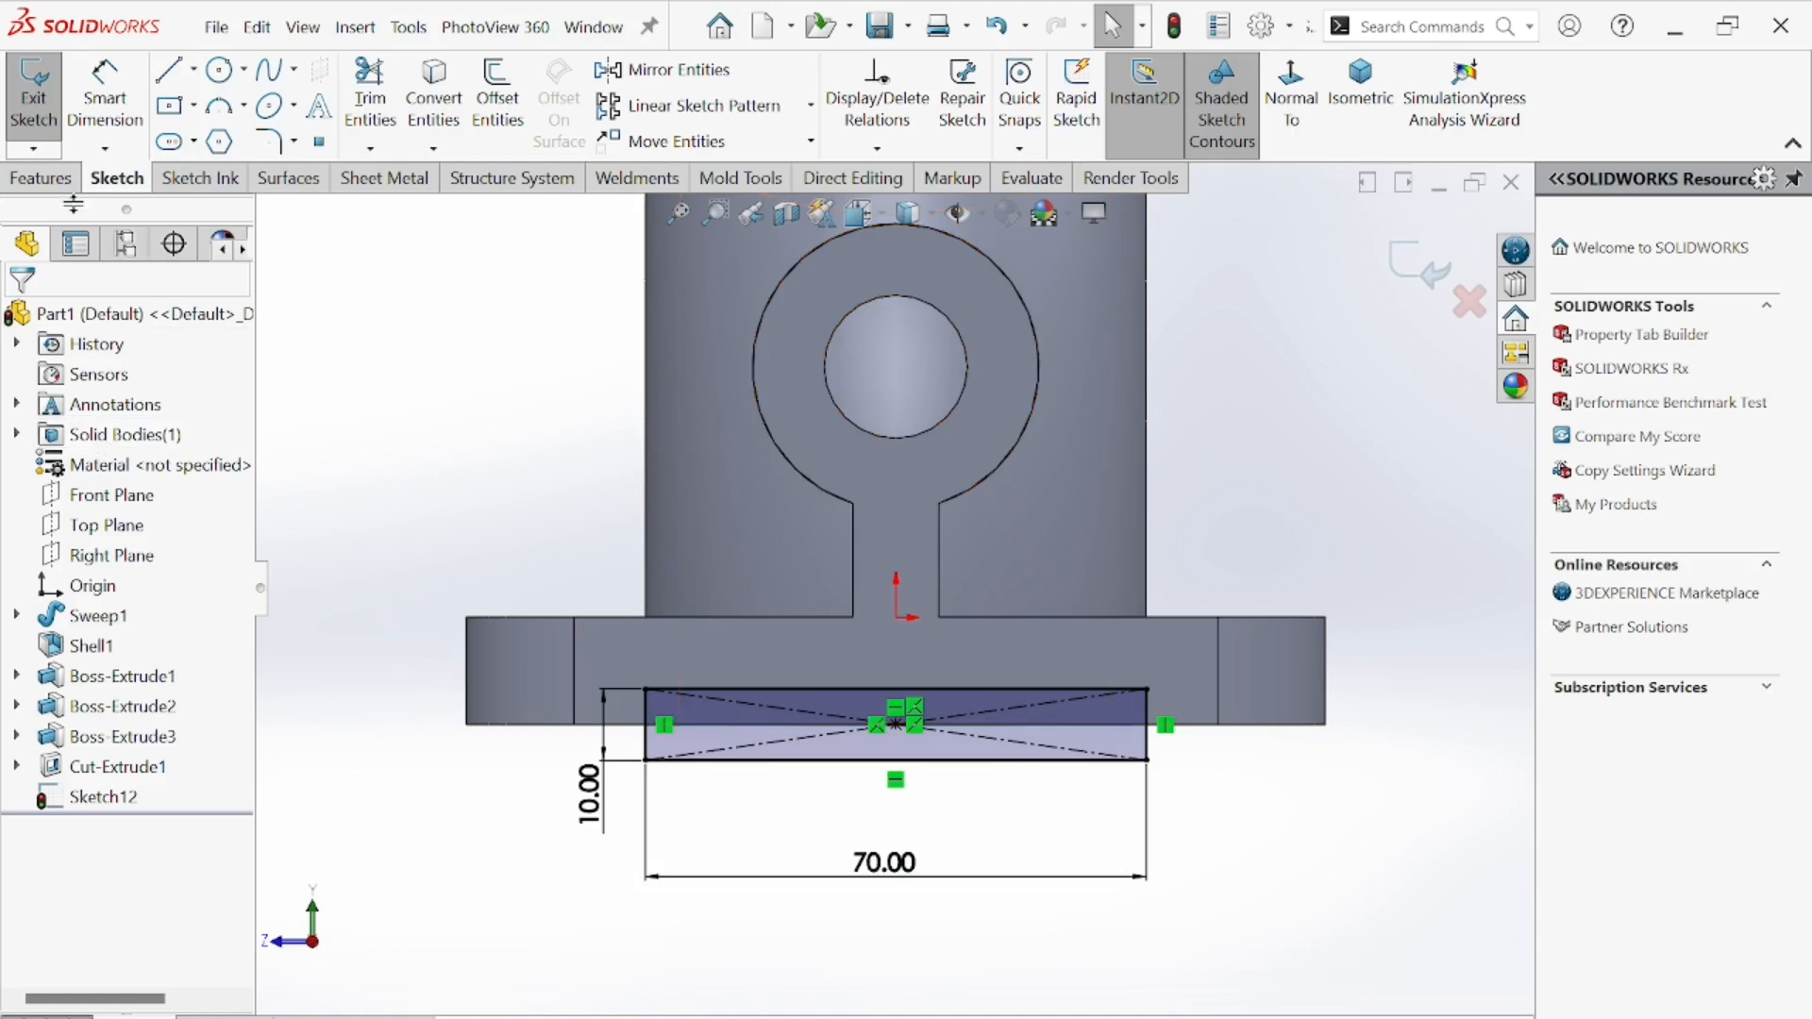
- Cut the 70 mm by 10 mm rectangle across the rectangular flange's underside with a Through All Extruded Cut
click(68, 186)
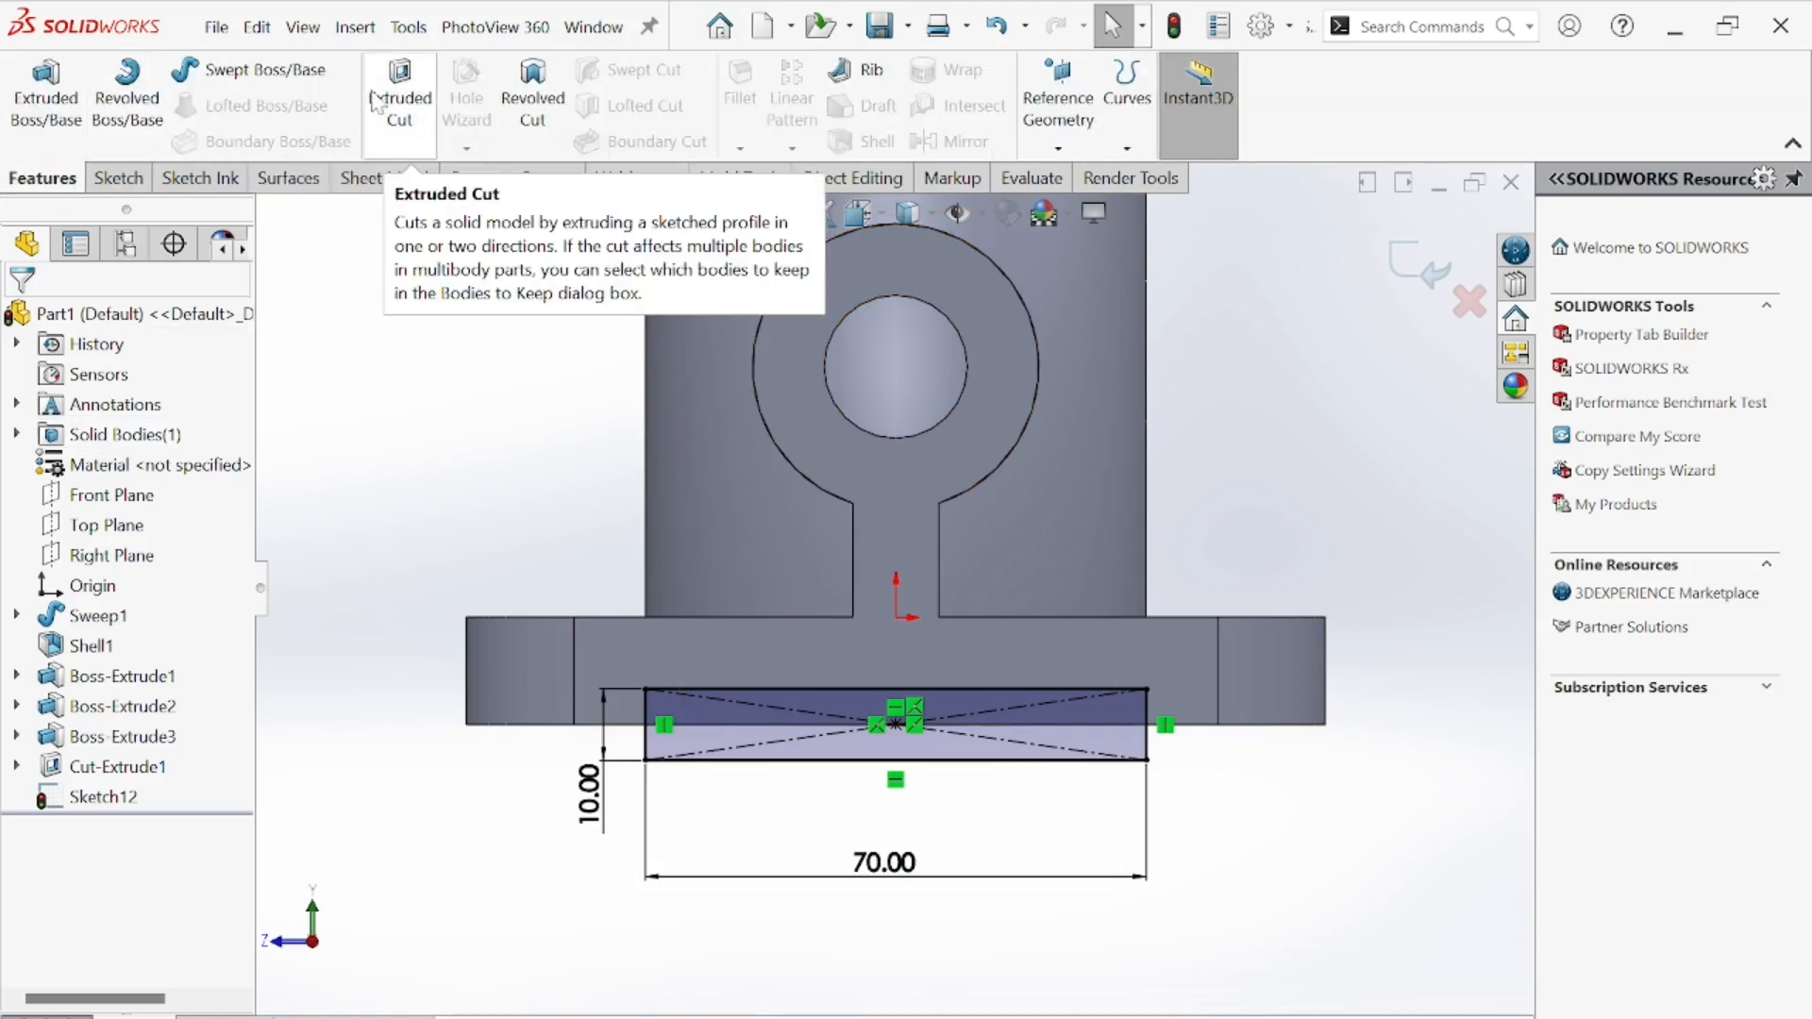
click(400, 104)
click(122, 467)
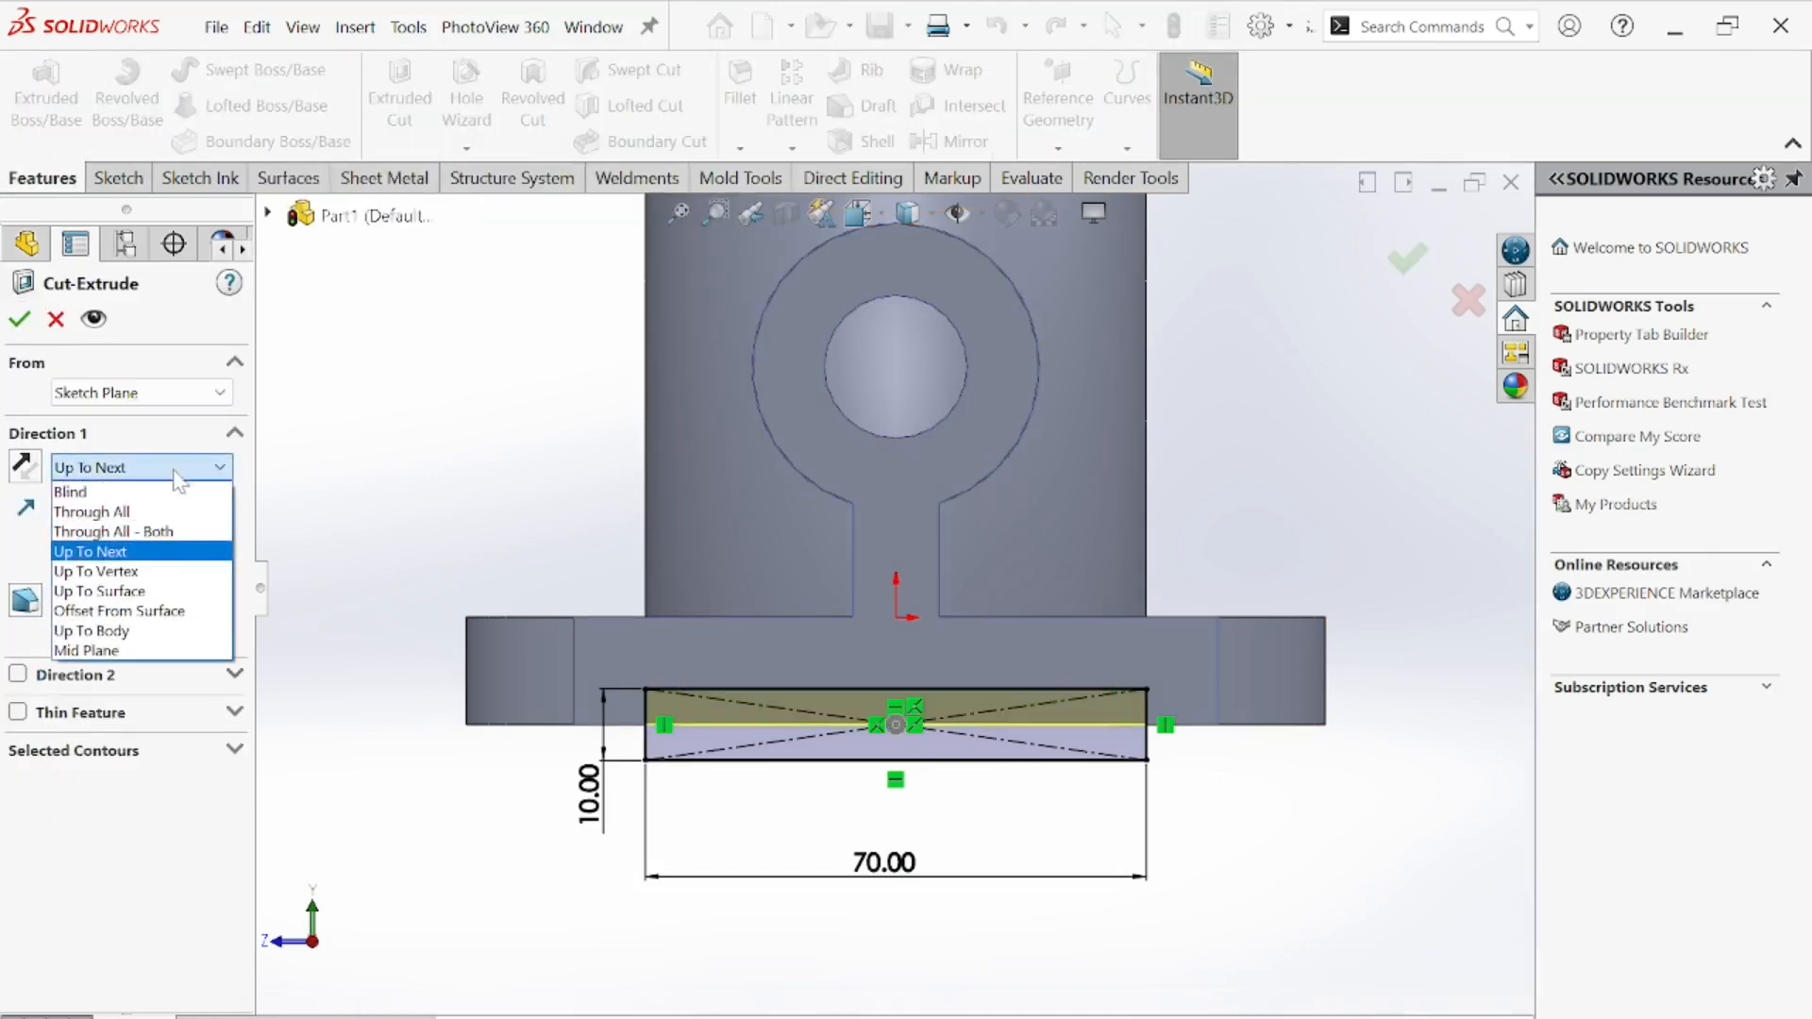
click(94, 517)
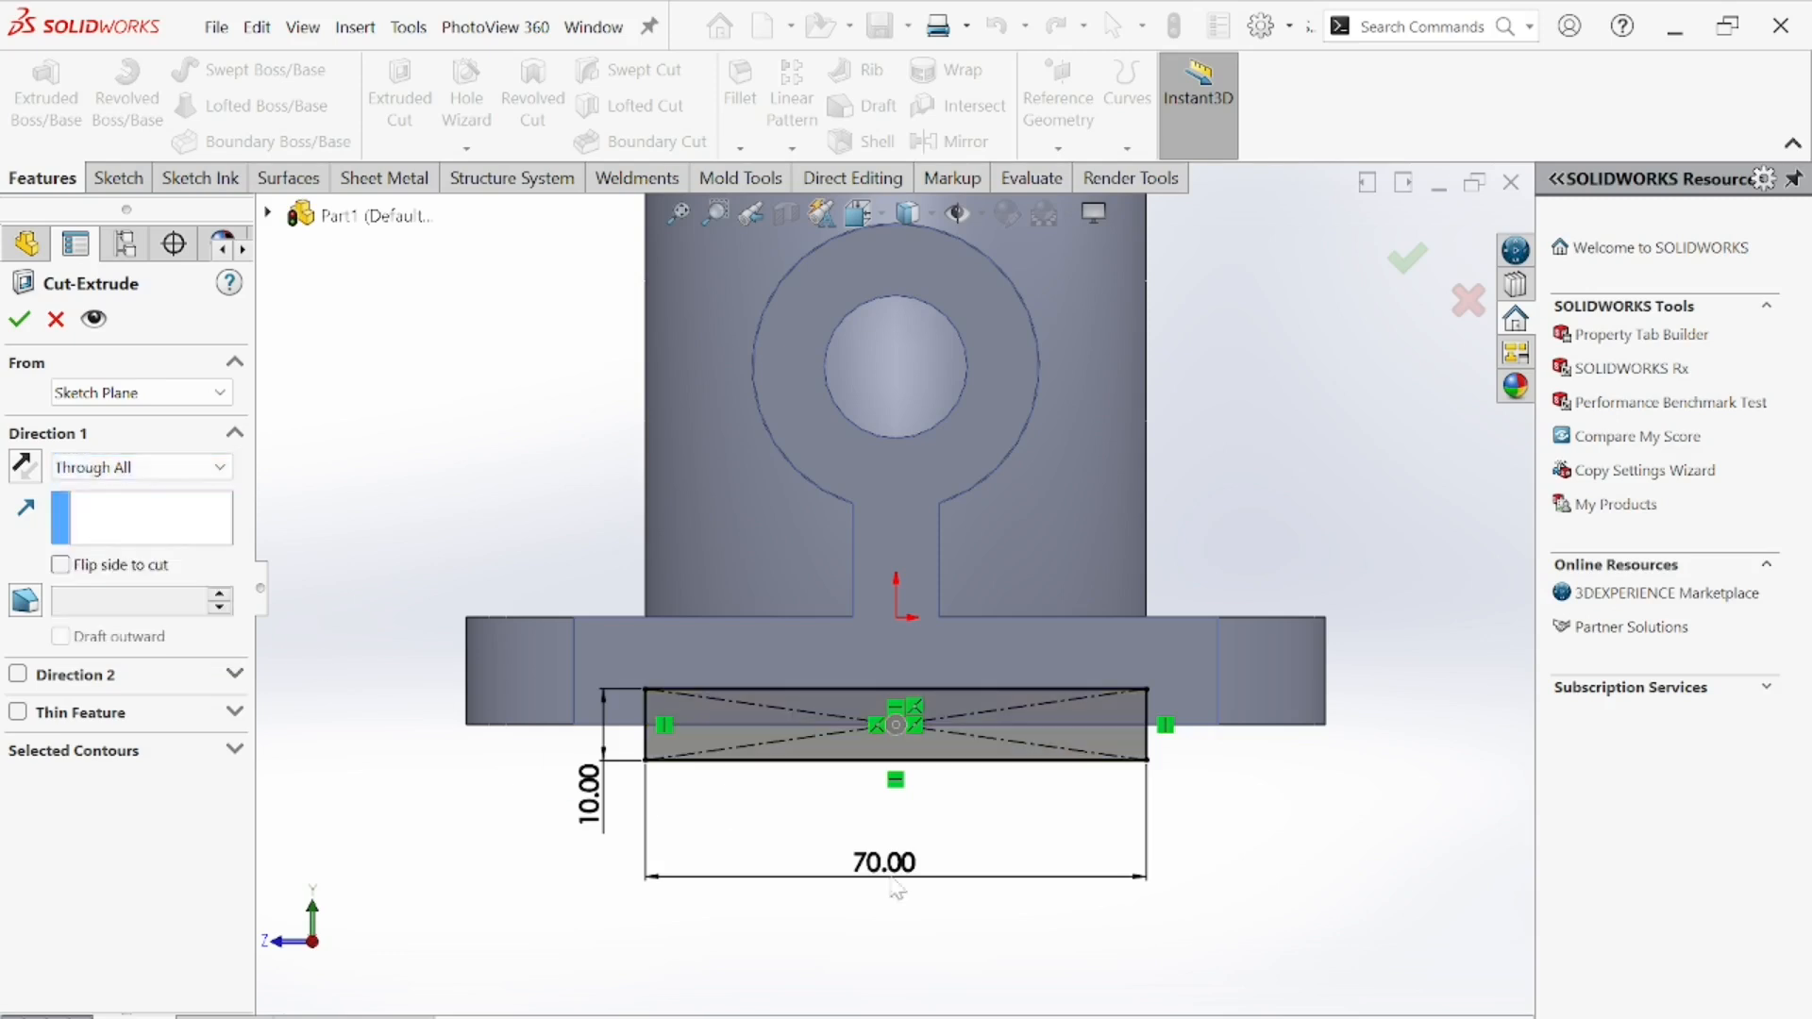
scroll(908, 883, up, 4)
middle_drag(916, 745, 713, 491)
scroll(843, 600, up, 3)
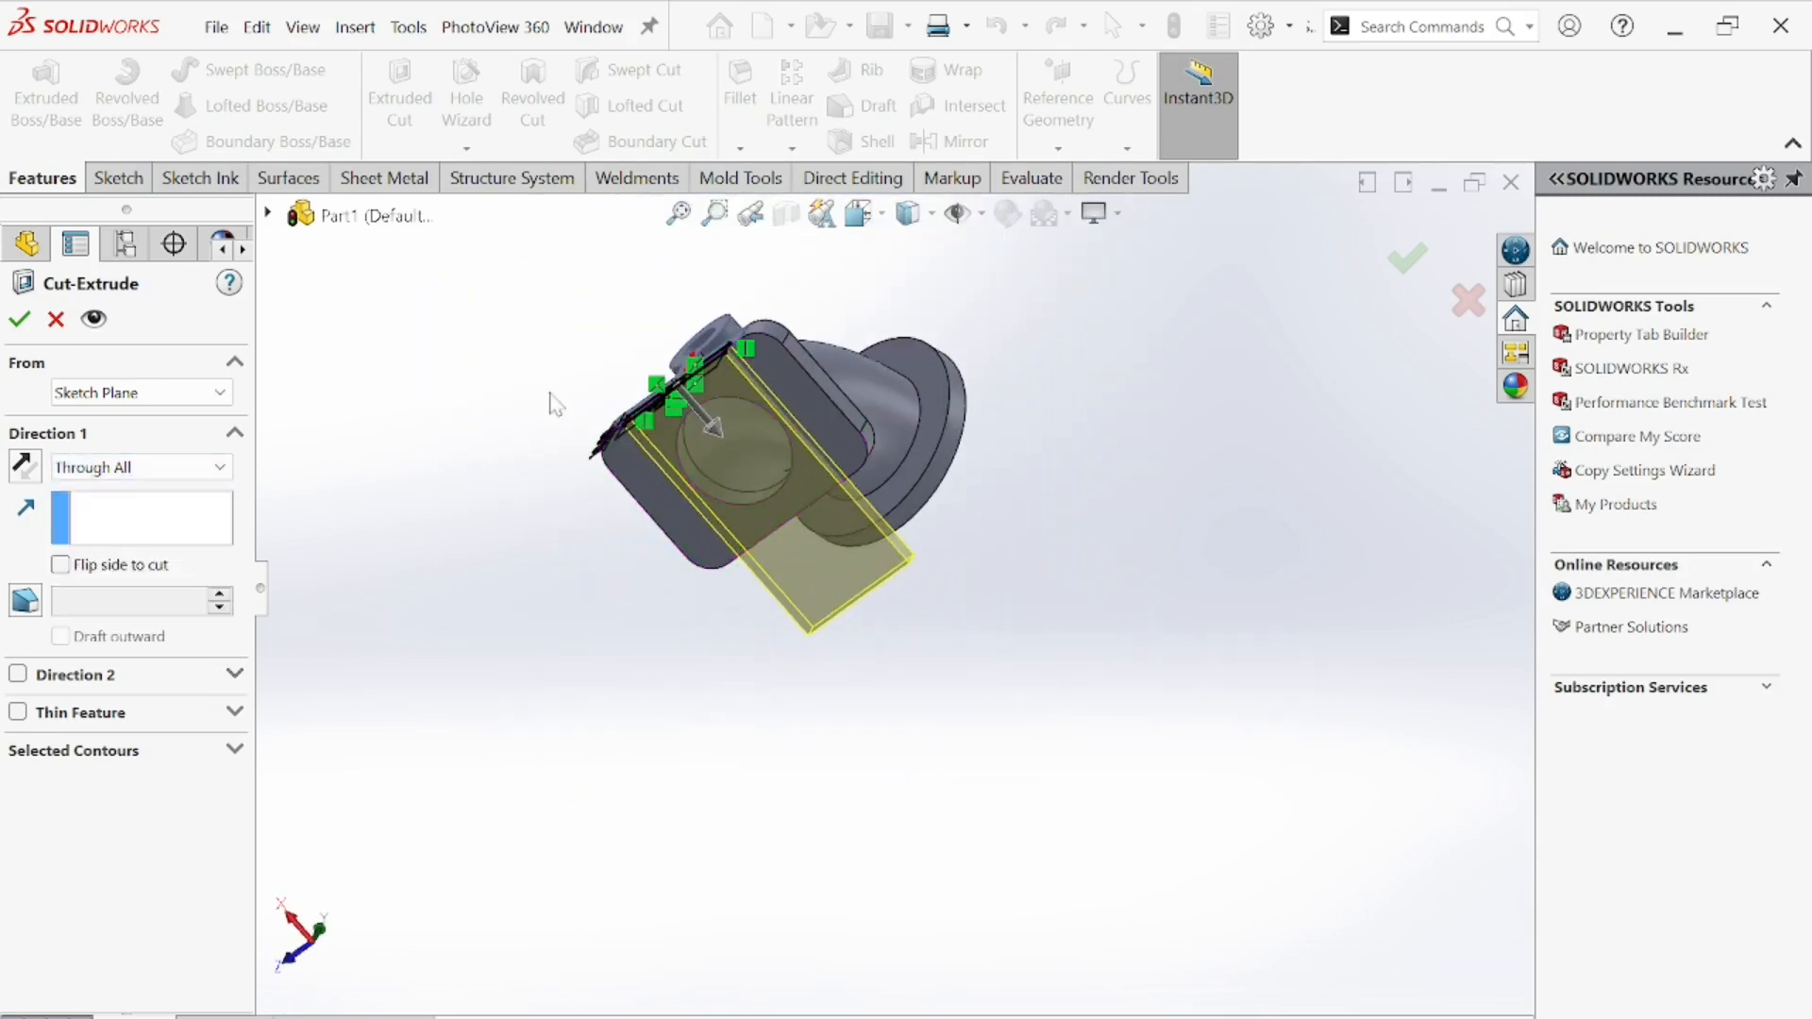
click(16, 320)
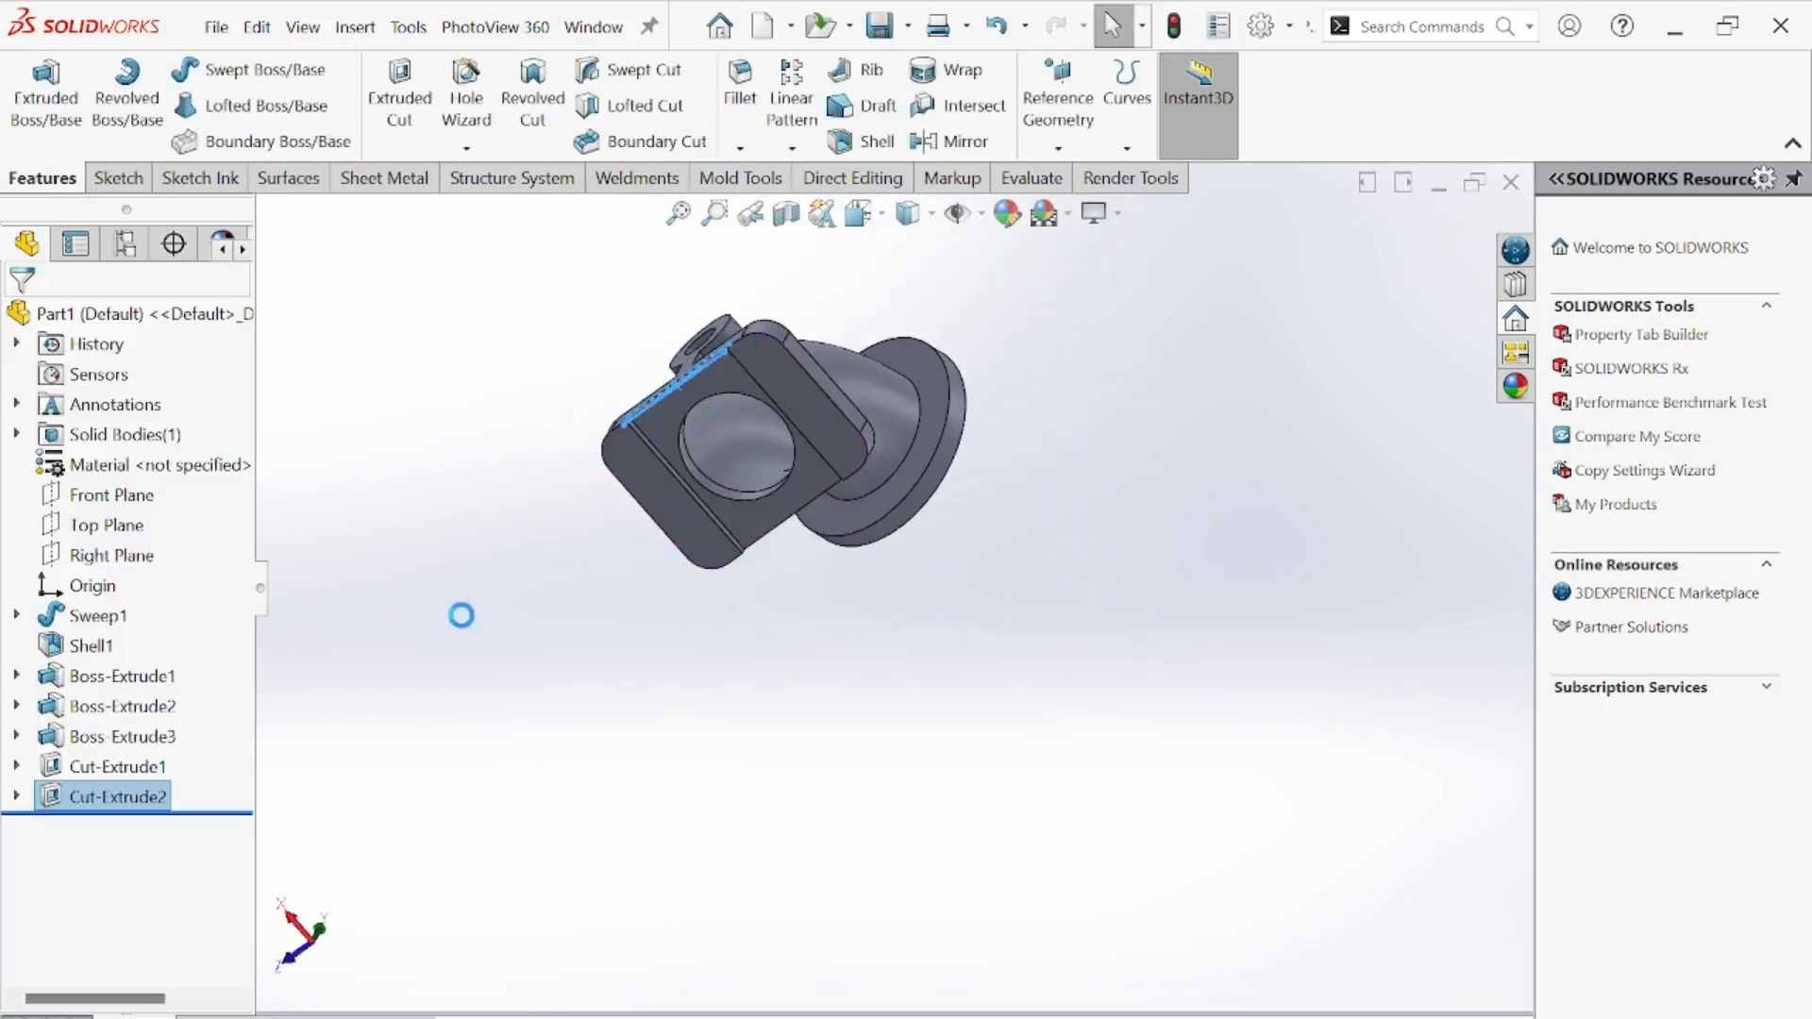
- Inspect the channel cut under the rectangular flange and look up its chamfer size in the blueprint
scroll(655, 513, up, 3)
middle_drag(655, 513, 713, 744)
scroll(856, 605, down, 6)
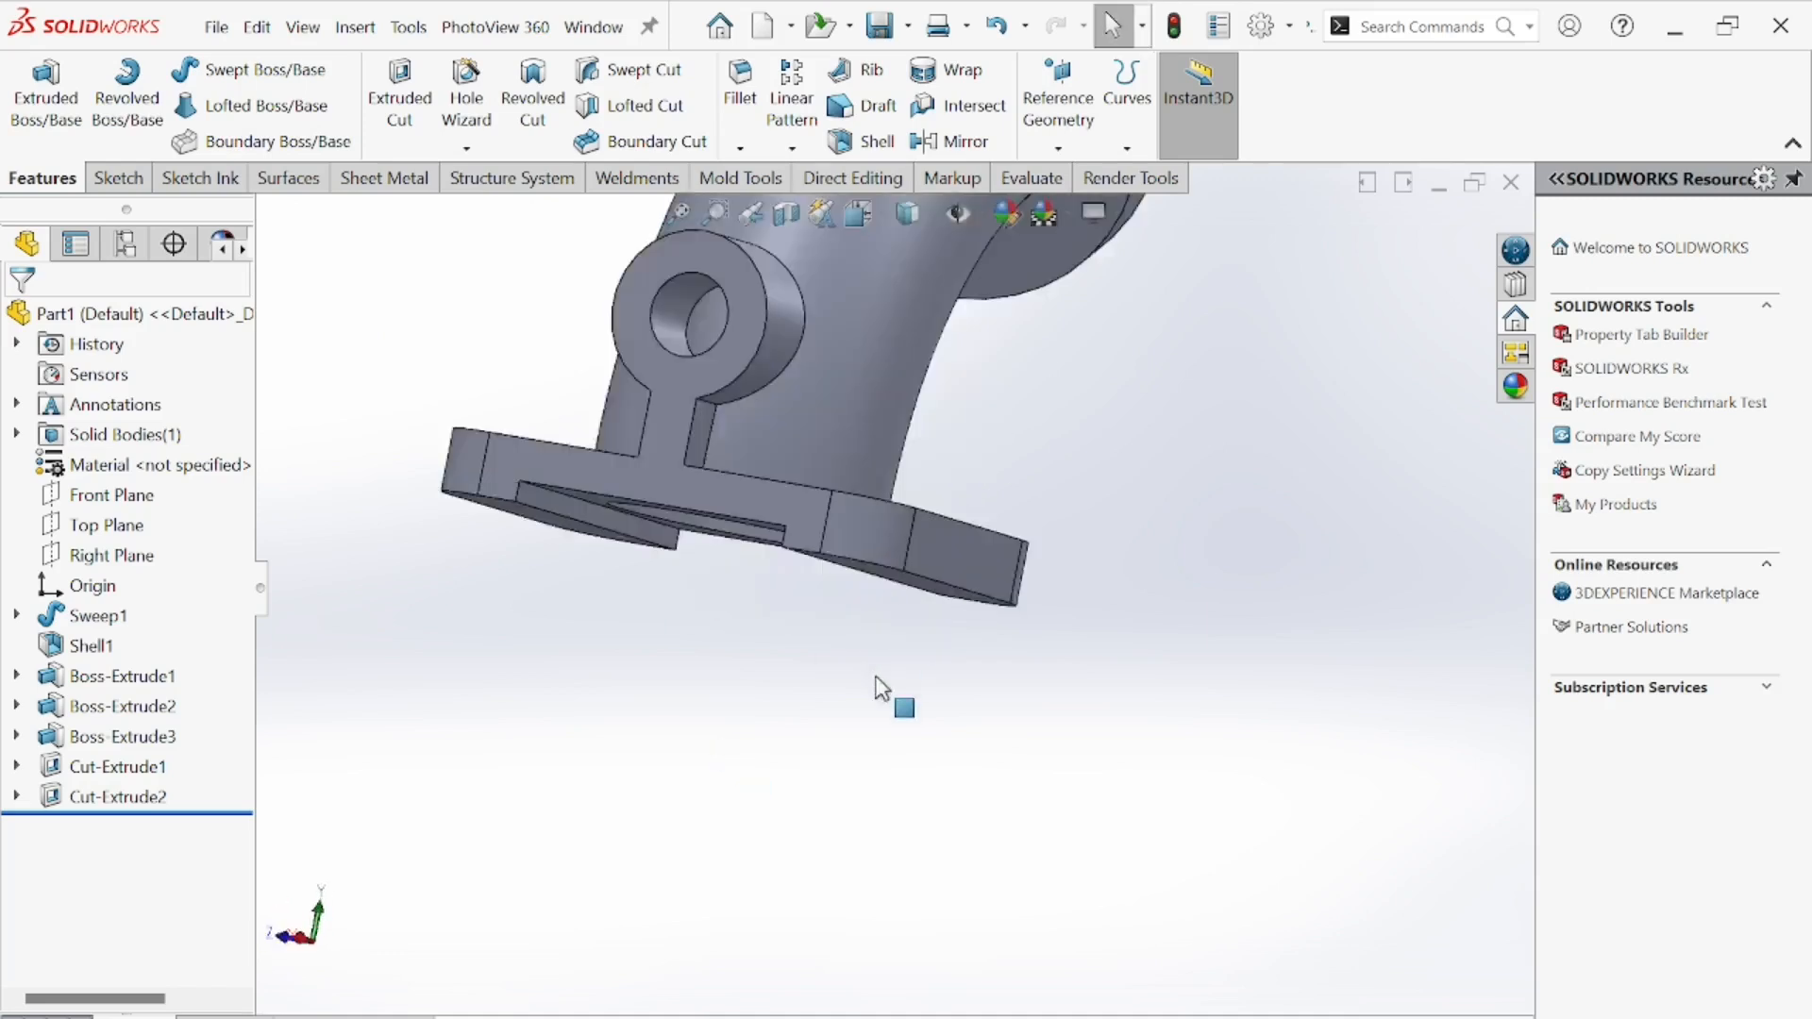
scroll(876, 679, up, 4)
middle_drag(868, 665, 832, 488)
scroll(830, 484, down, 3)
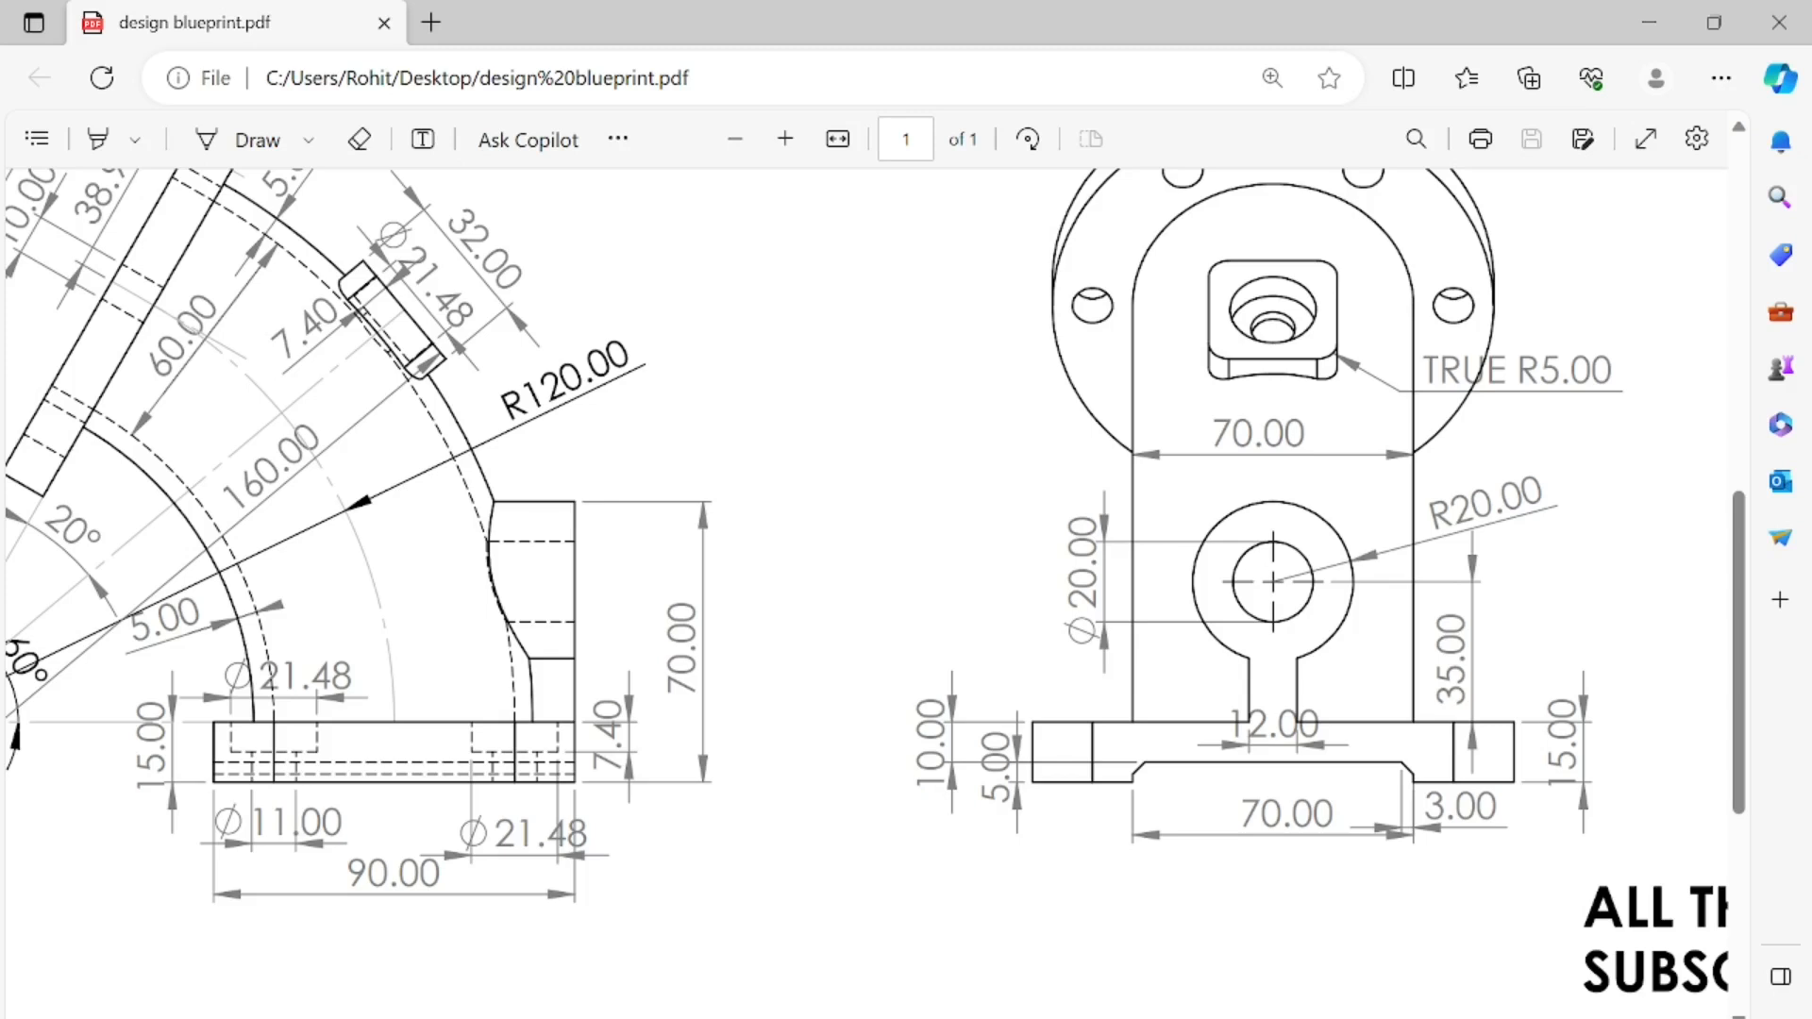
click(1059, 1005)
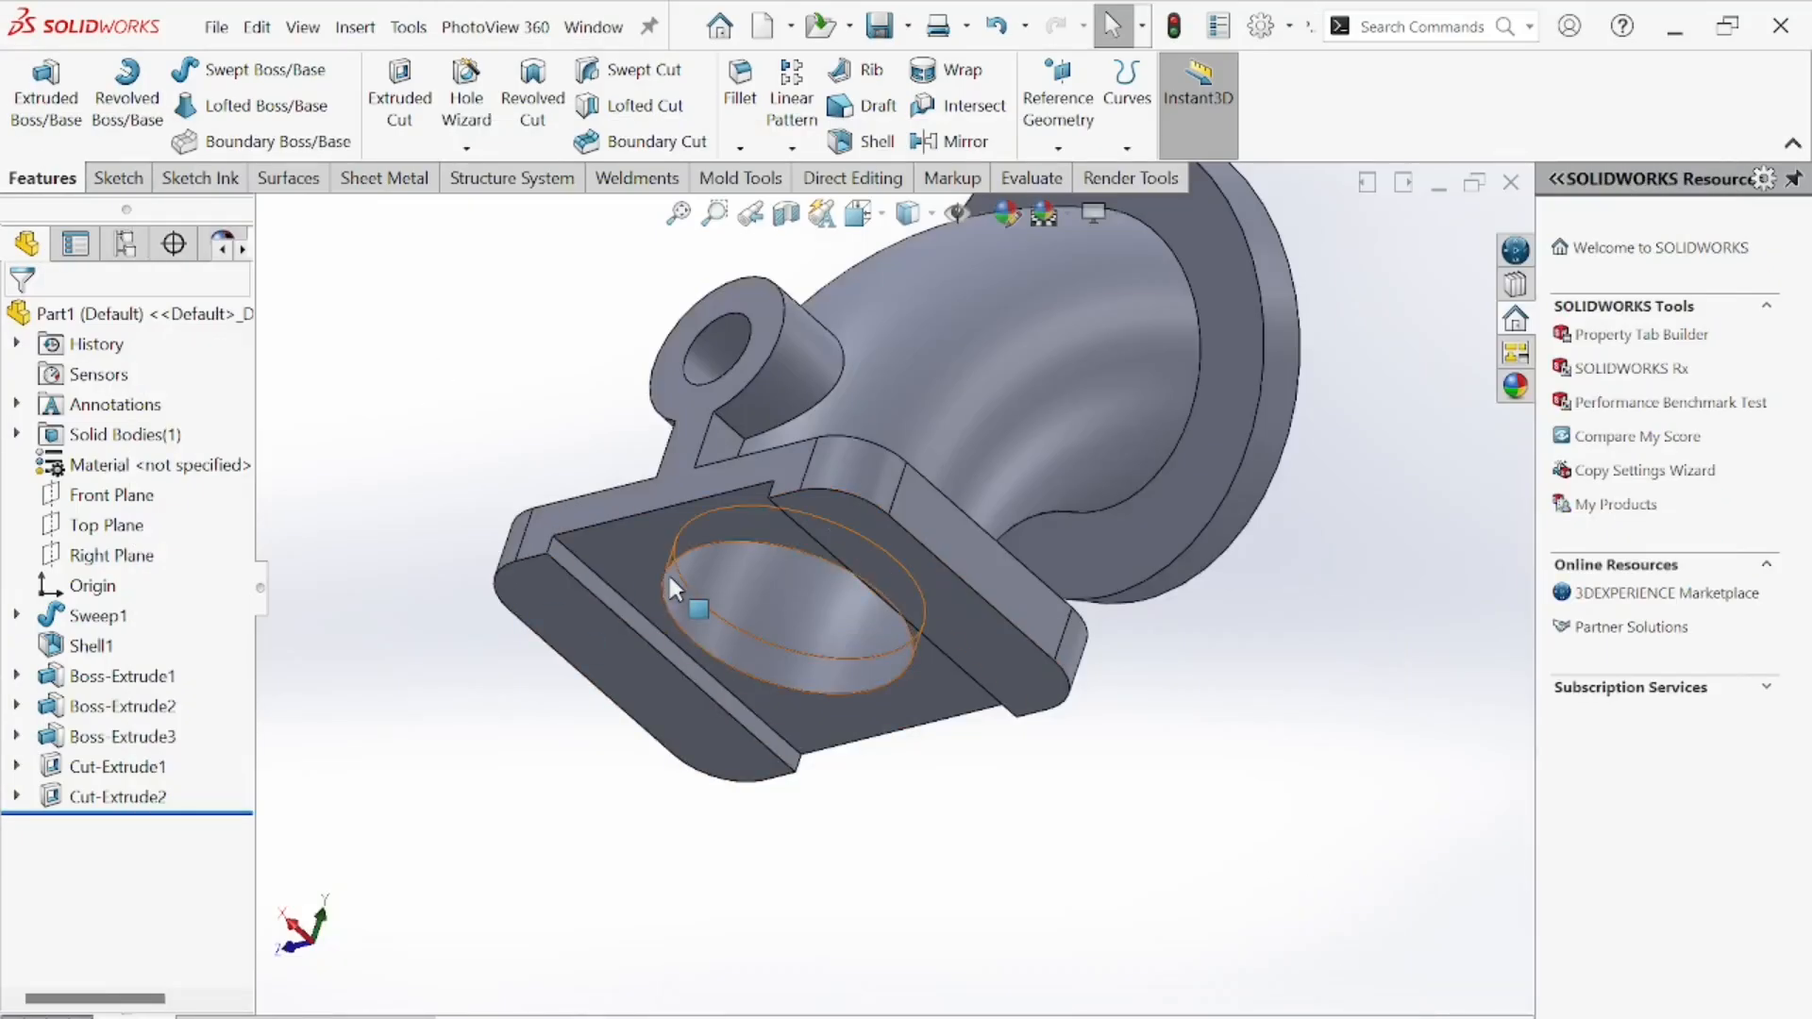
- Chamfer the two long inner corner edges of the flange's underside channel with a 3 mm distance
click(740, 150)
click(741, 150)
click(791, 149)
click(739, 149)
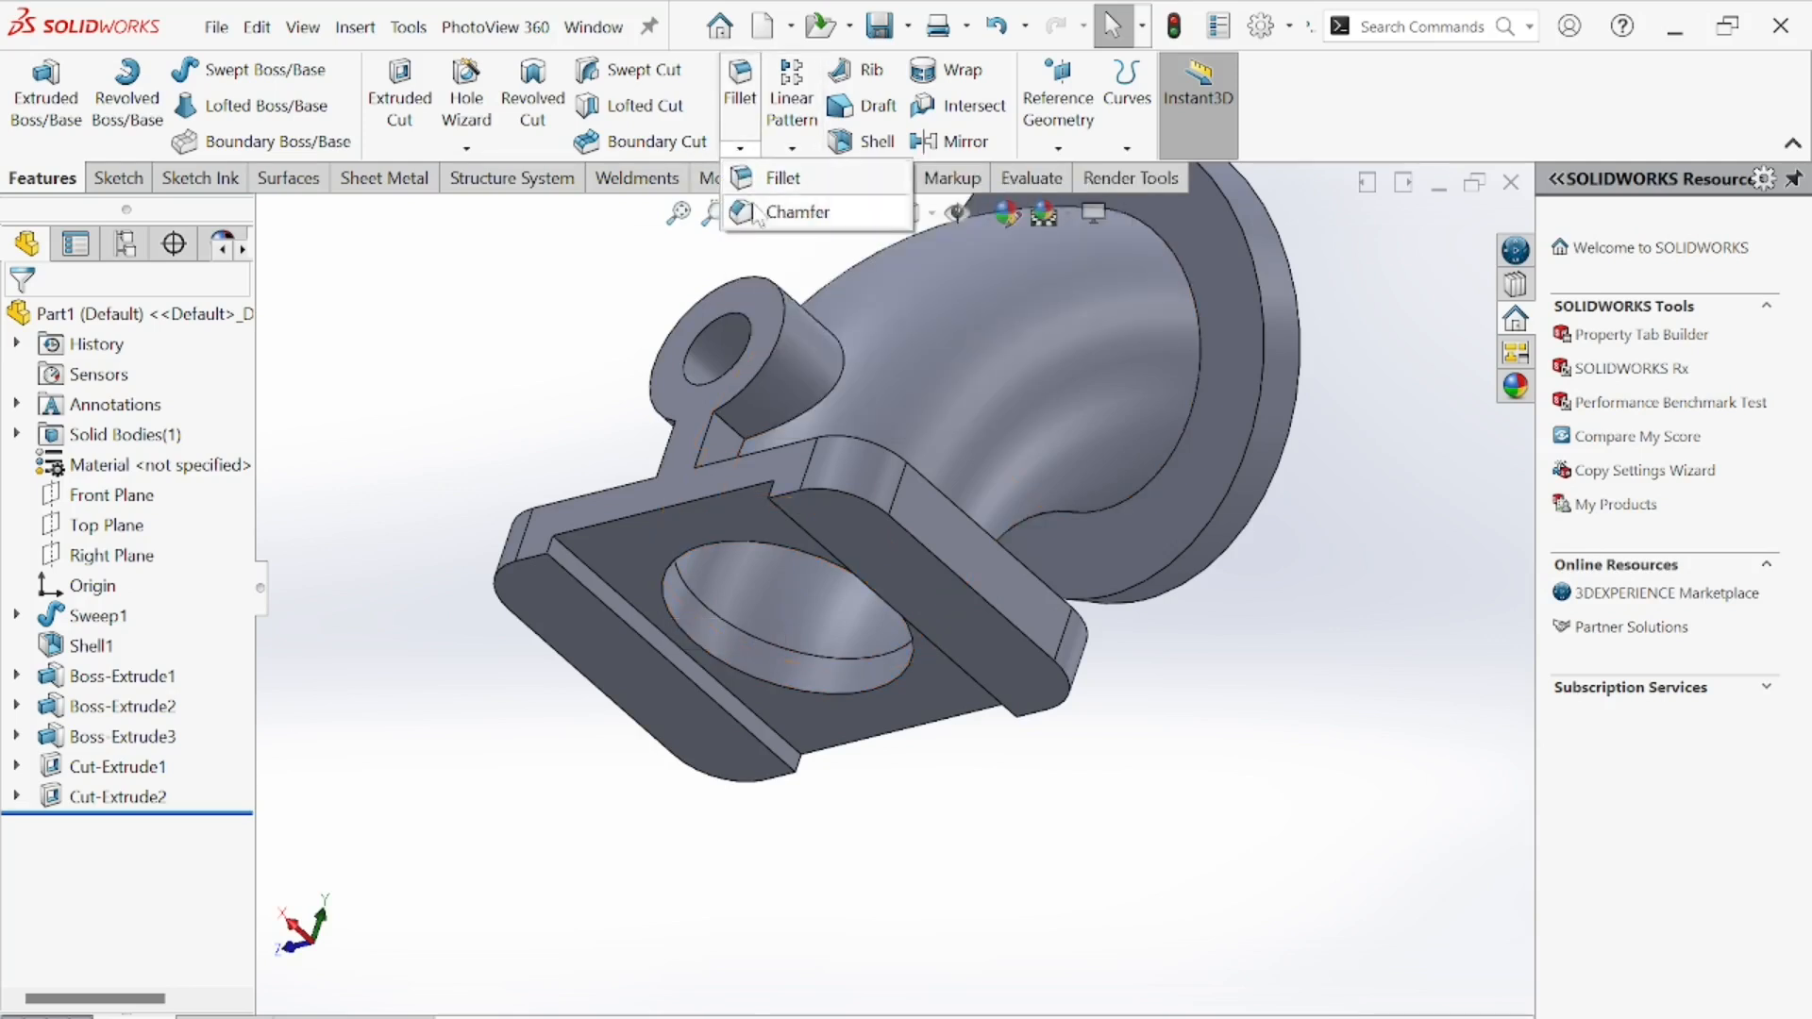
click(764, 214)
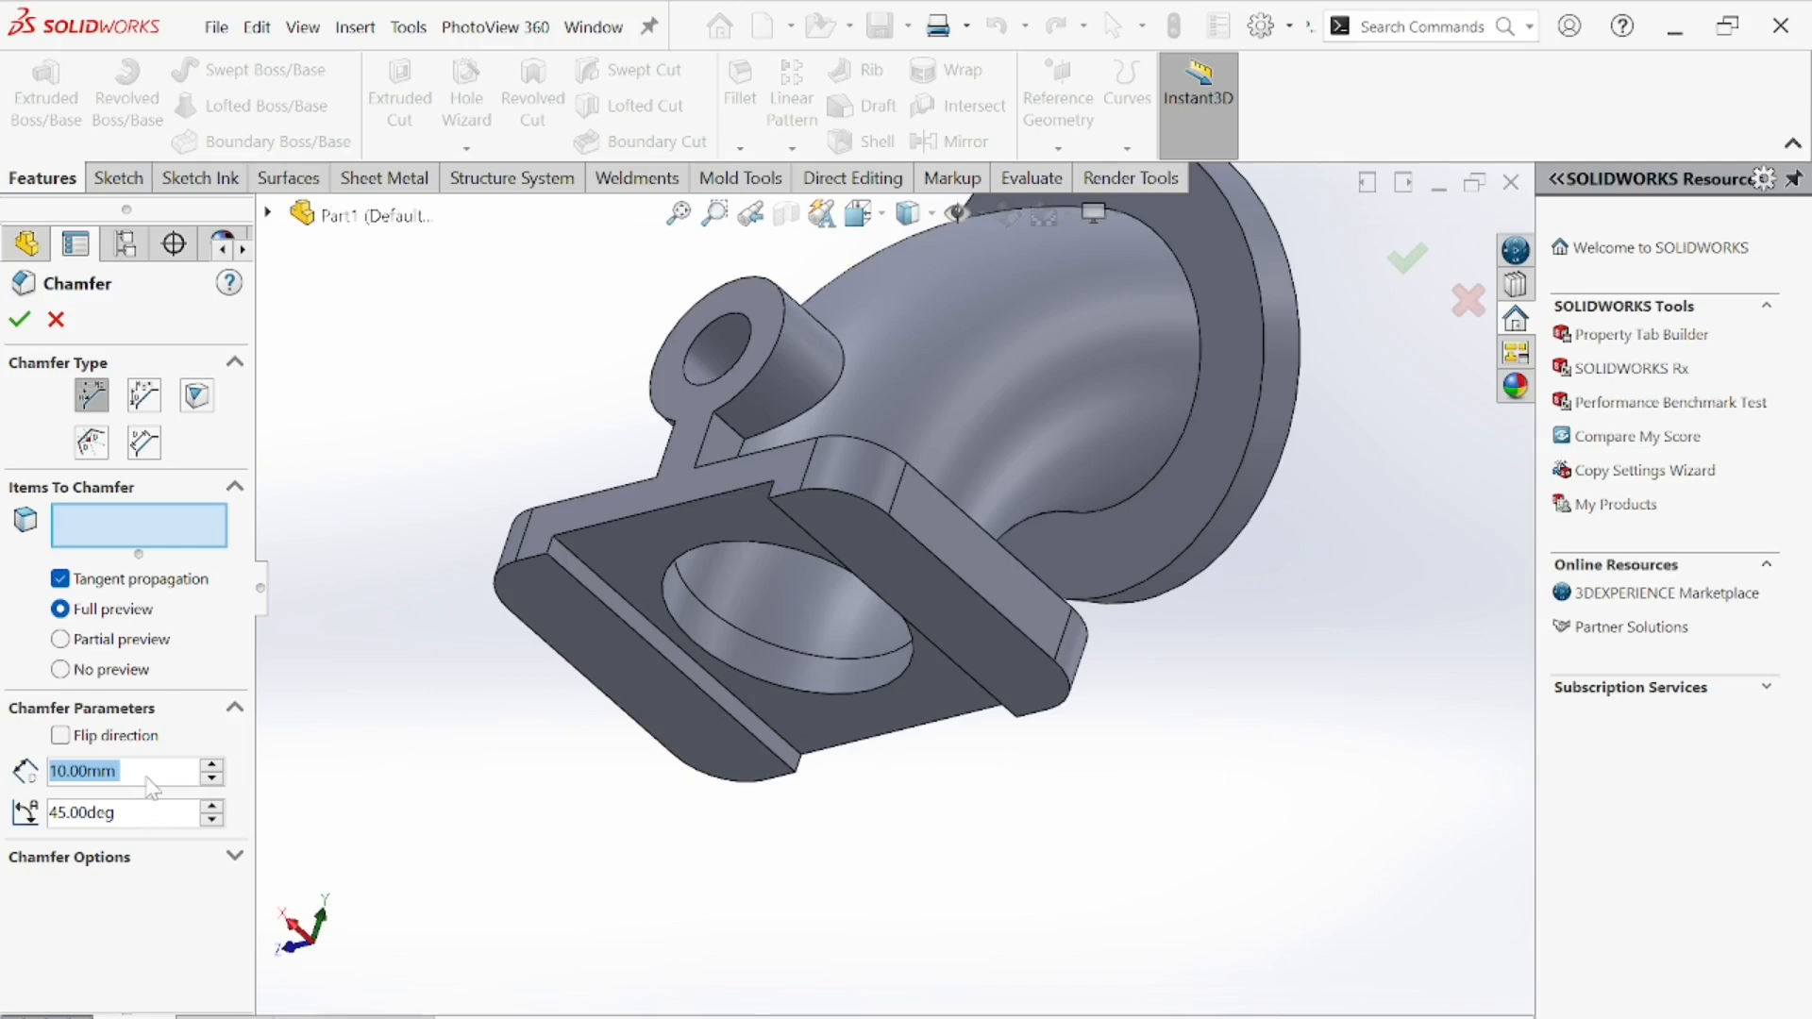
text(3)
key(Return)
click(565, 557)
scroll(492, 480, up, 1)
middle_drag(568, 529, 569, 844)
scroll(781, 566, down, 3)
click(826, 551)
scroll(826, 551, up, 3)
scroll(648, 825, up, 3)
scroll(578, 717, down, 5)
scroll(576, 706, up, 3)
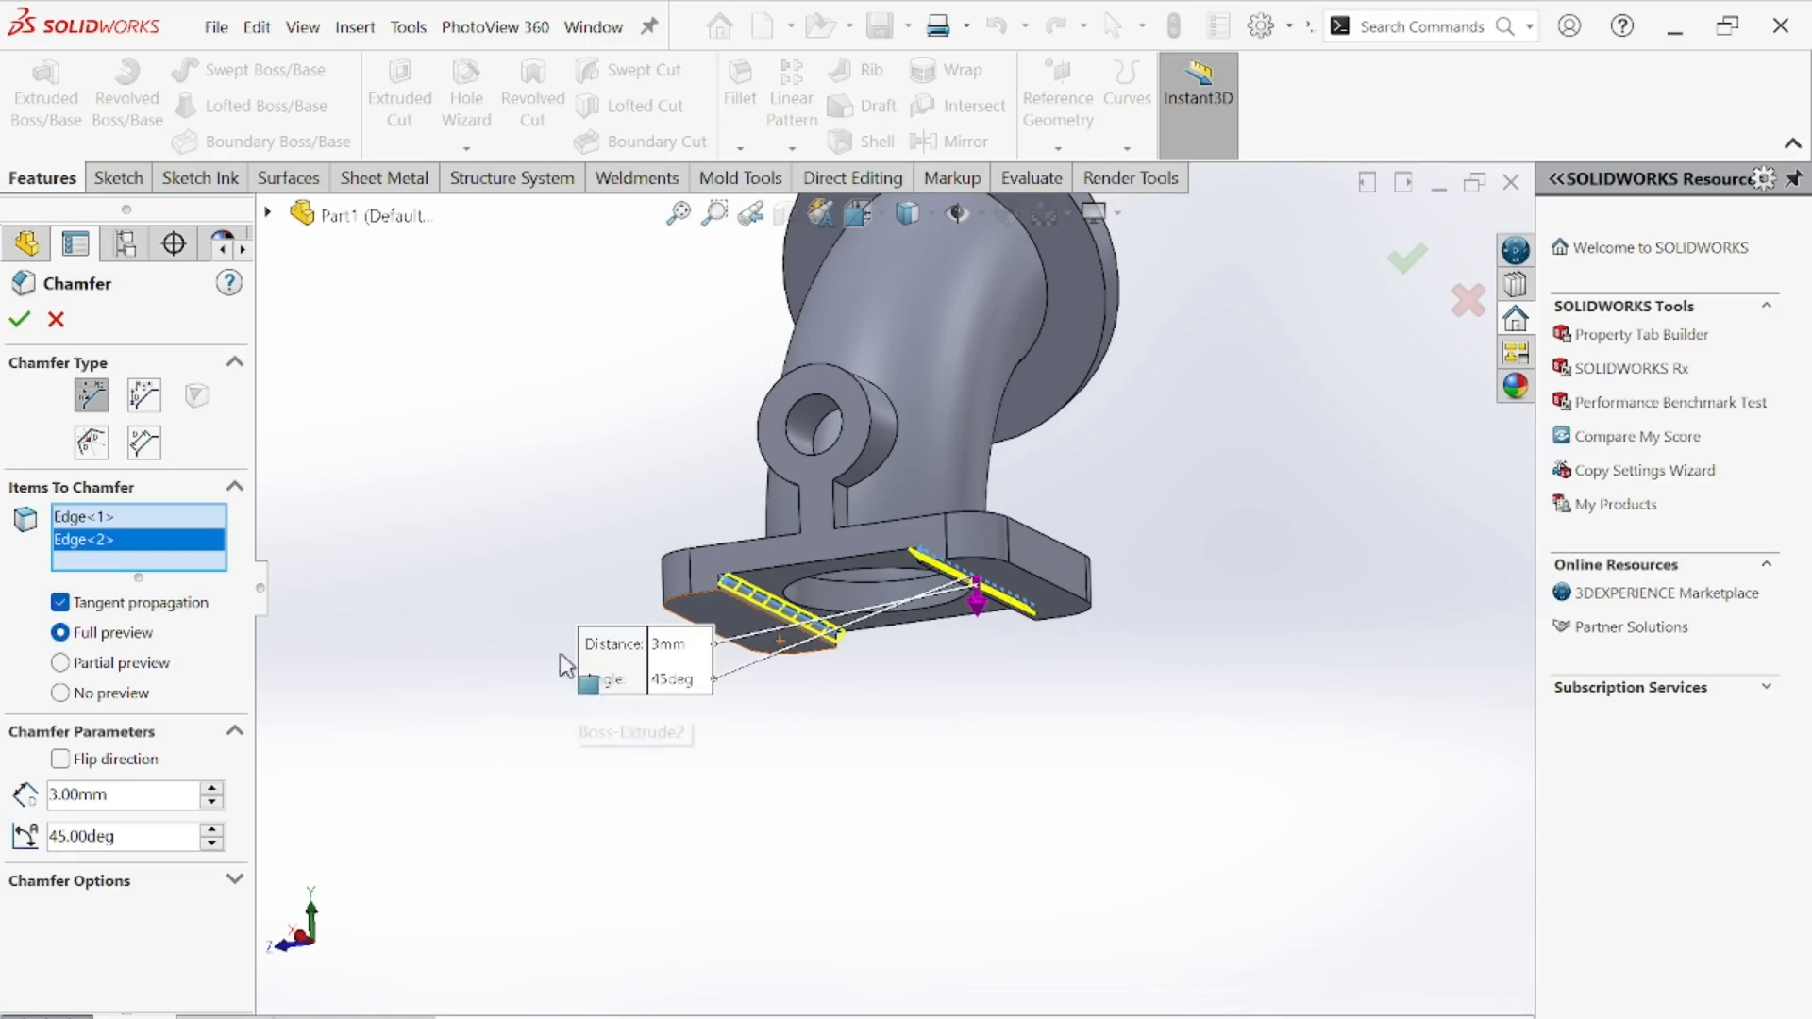
click(20, 319)
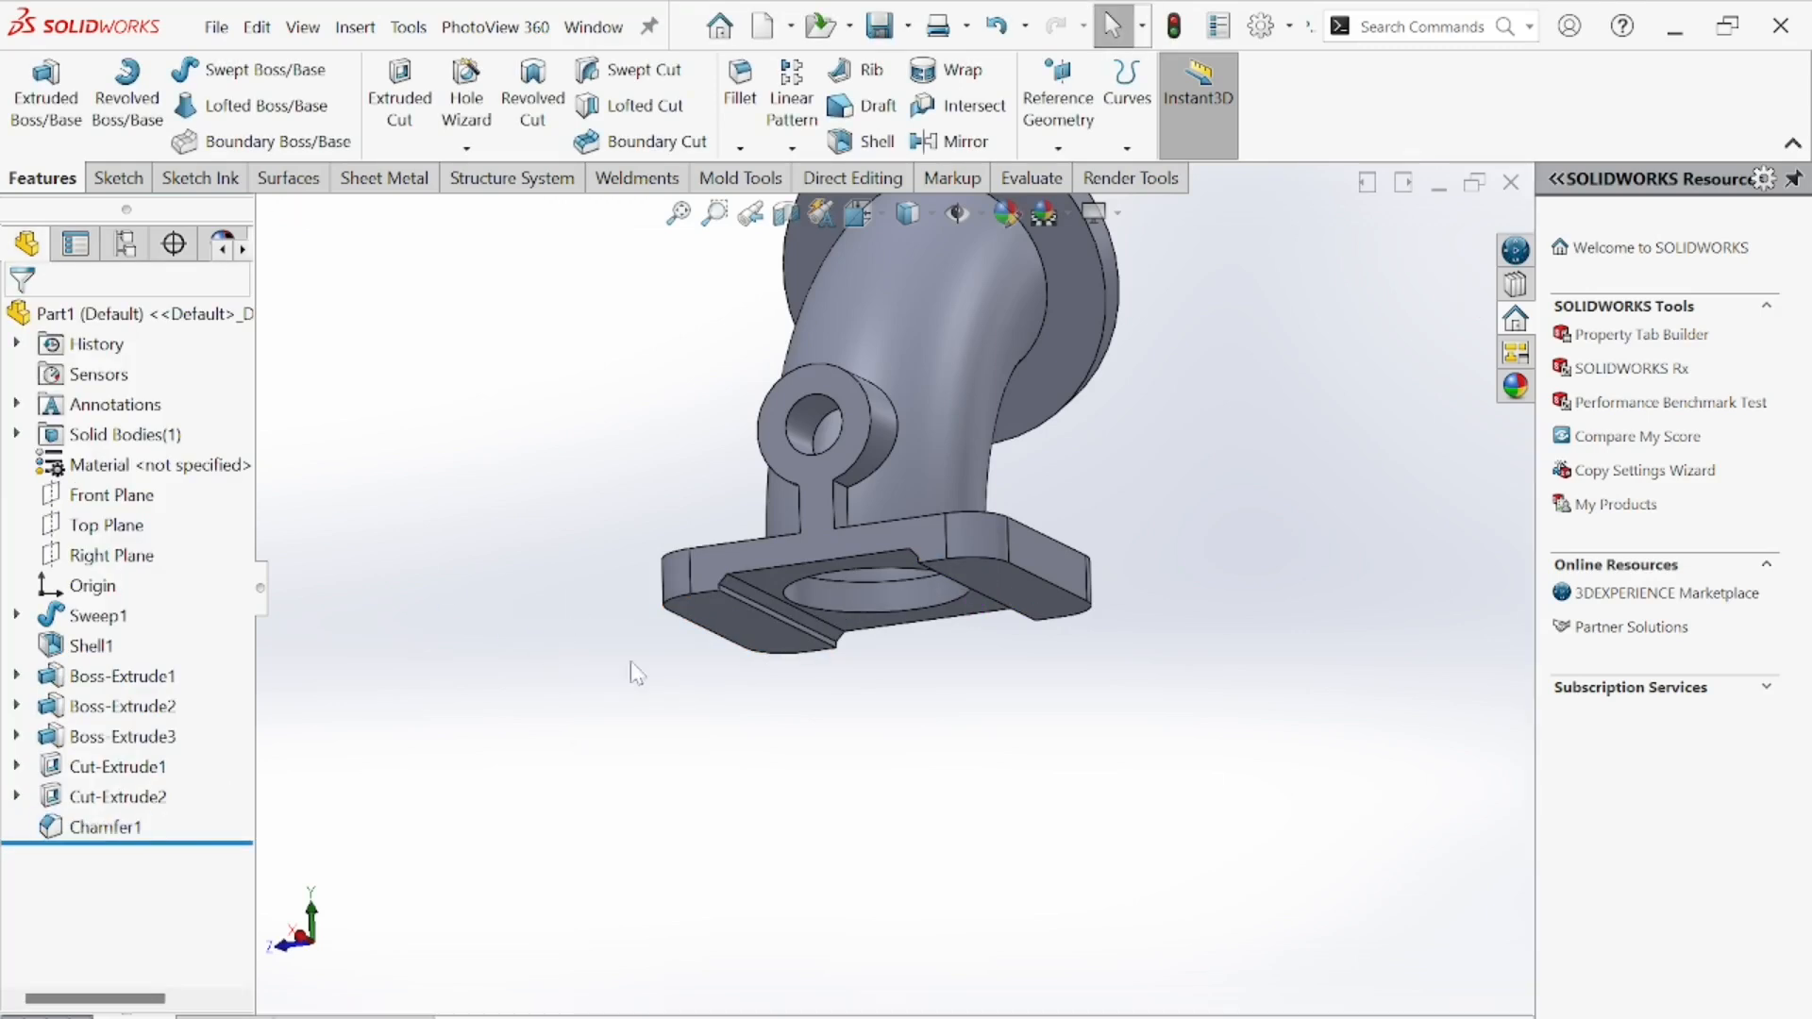
- Start a sketch on the outer face of the round flange
scroll(651, 665, up, 3)
middle_drag(749, 619, 1019, 870)
middle_drag(1019, 619, 879, 600)
scroll(1012, 432, down, 4)
scroll(1145, 681, up, 2)
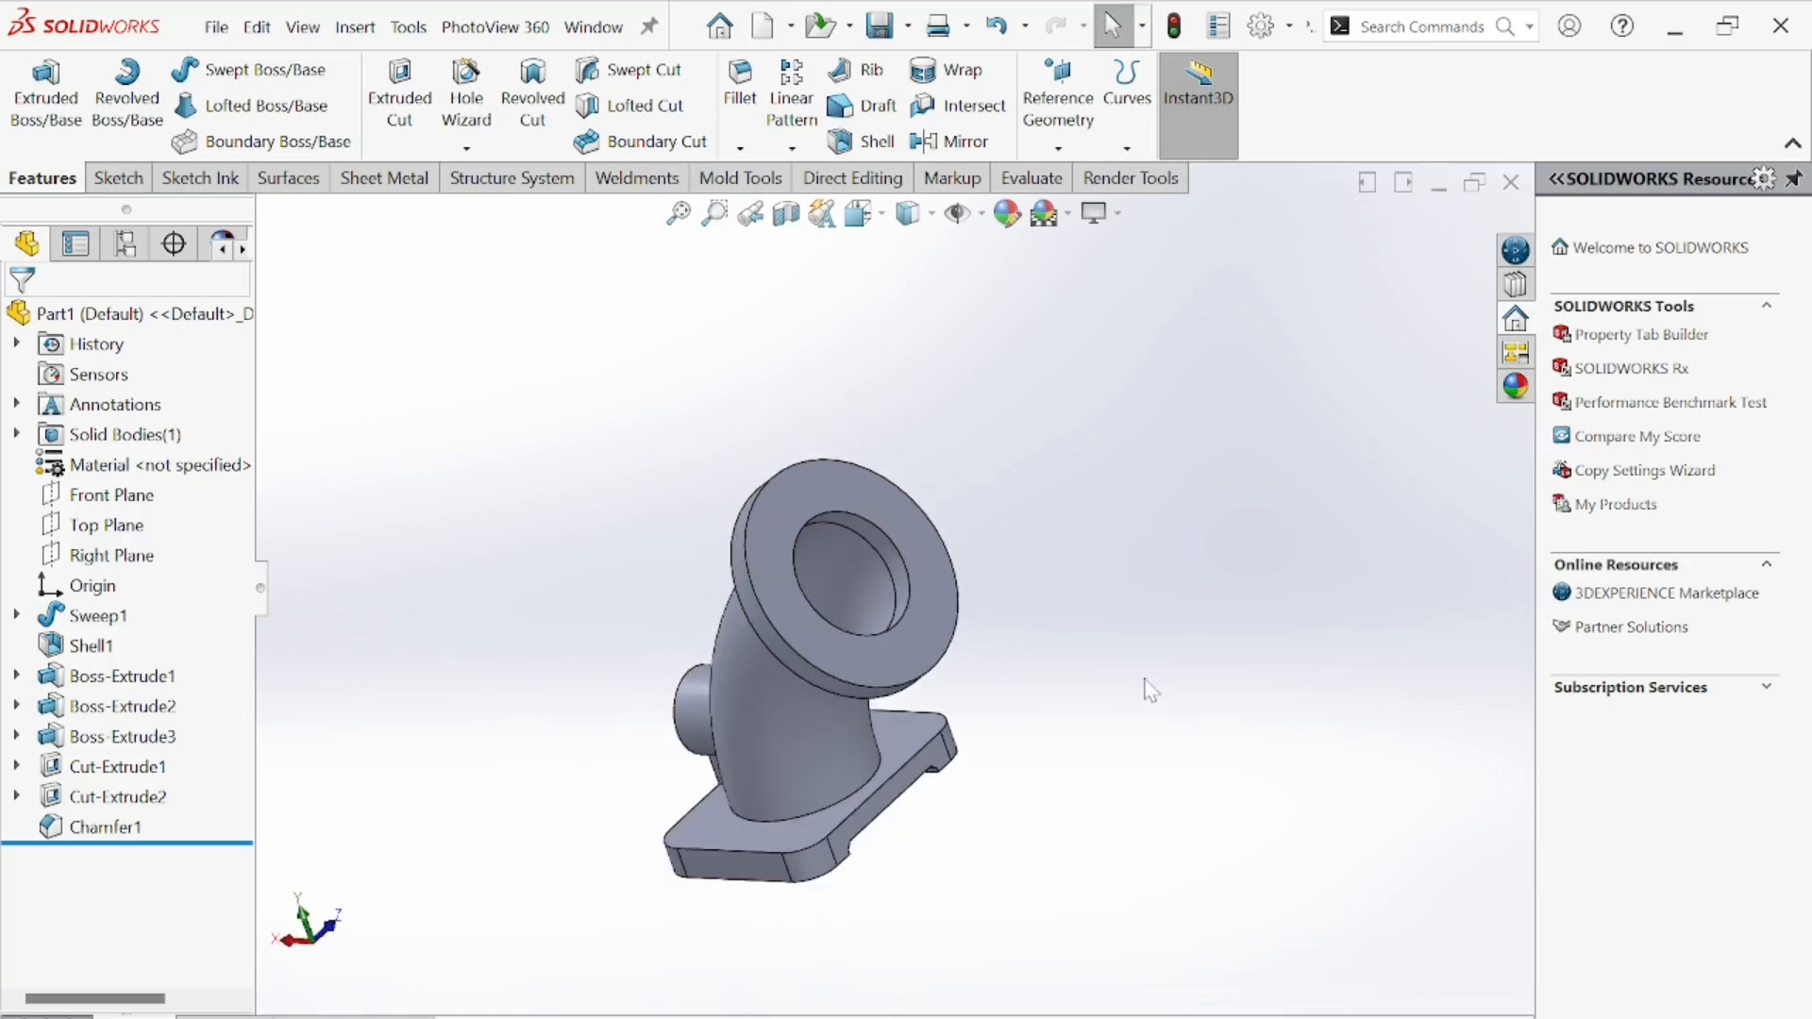
middle_drag(1156, 679, 898, 579)
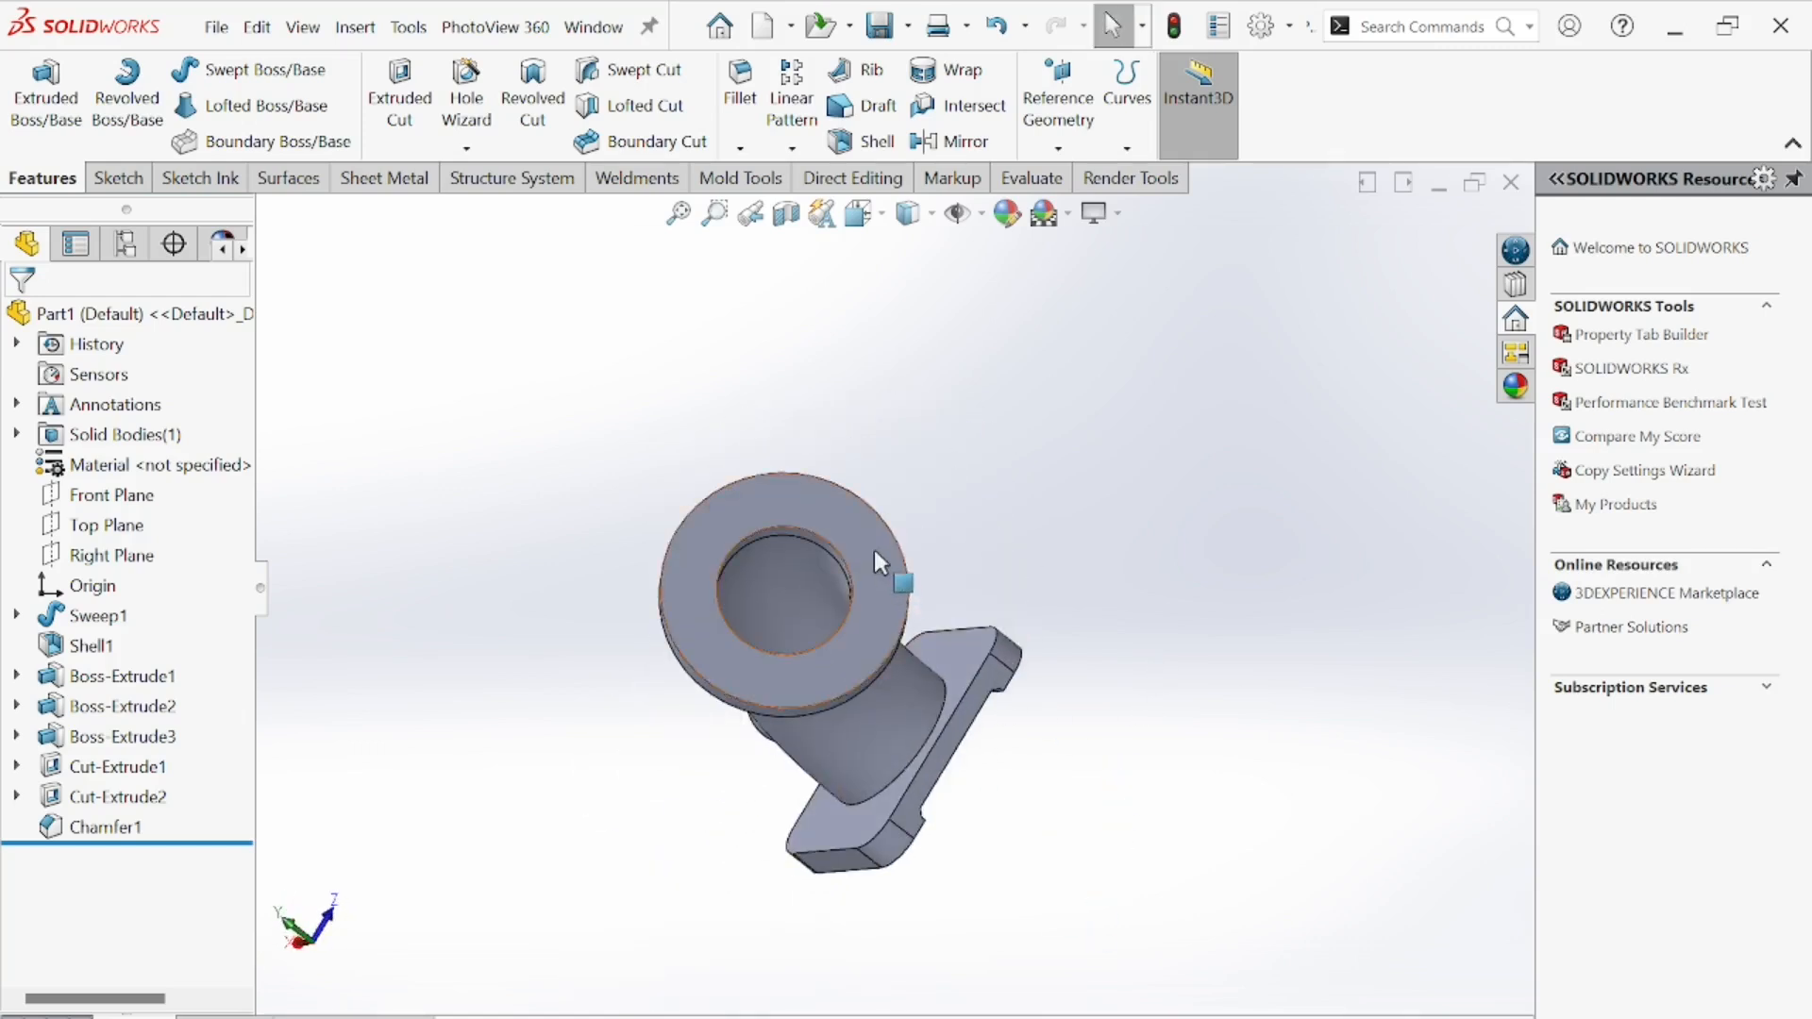
click(874, 550)
click(975, 487)
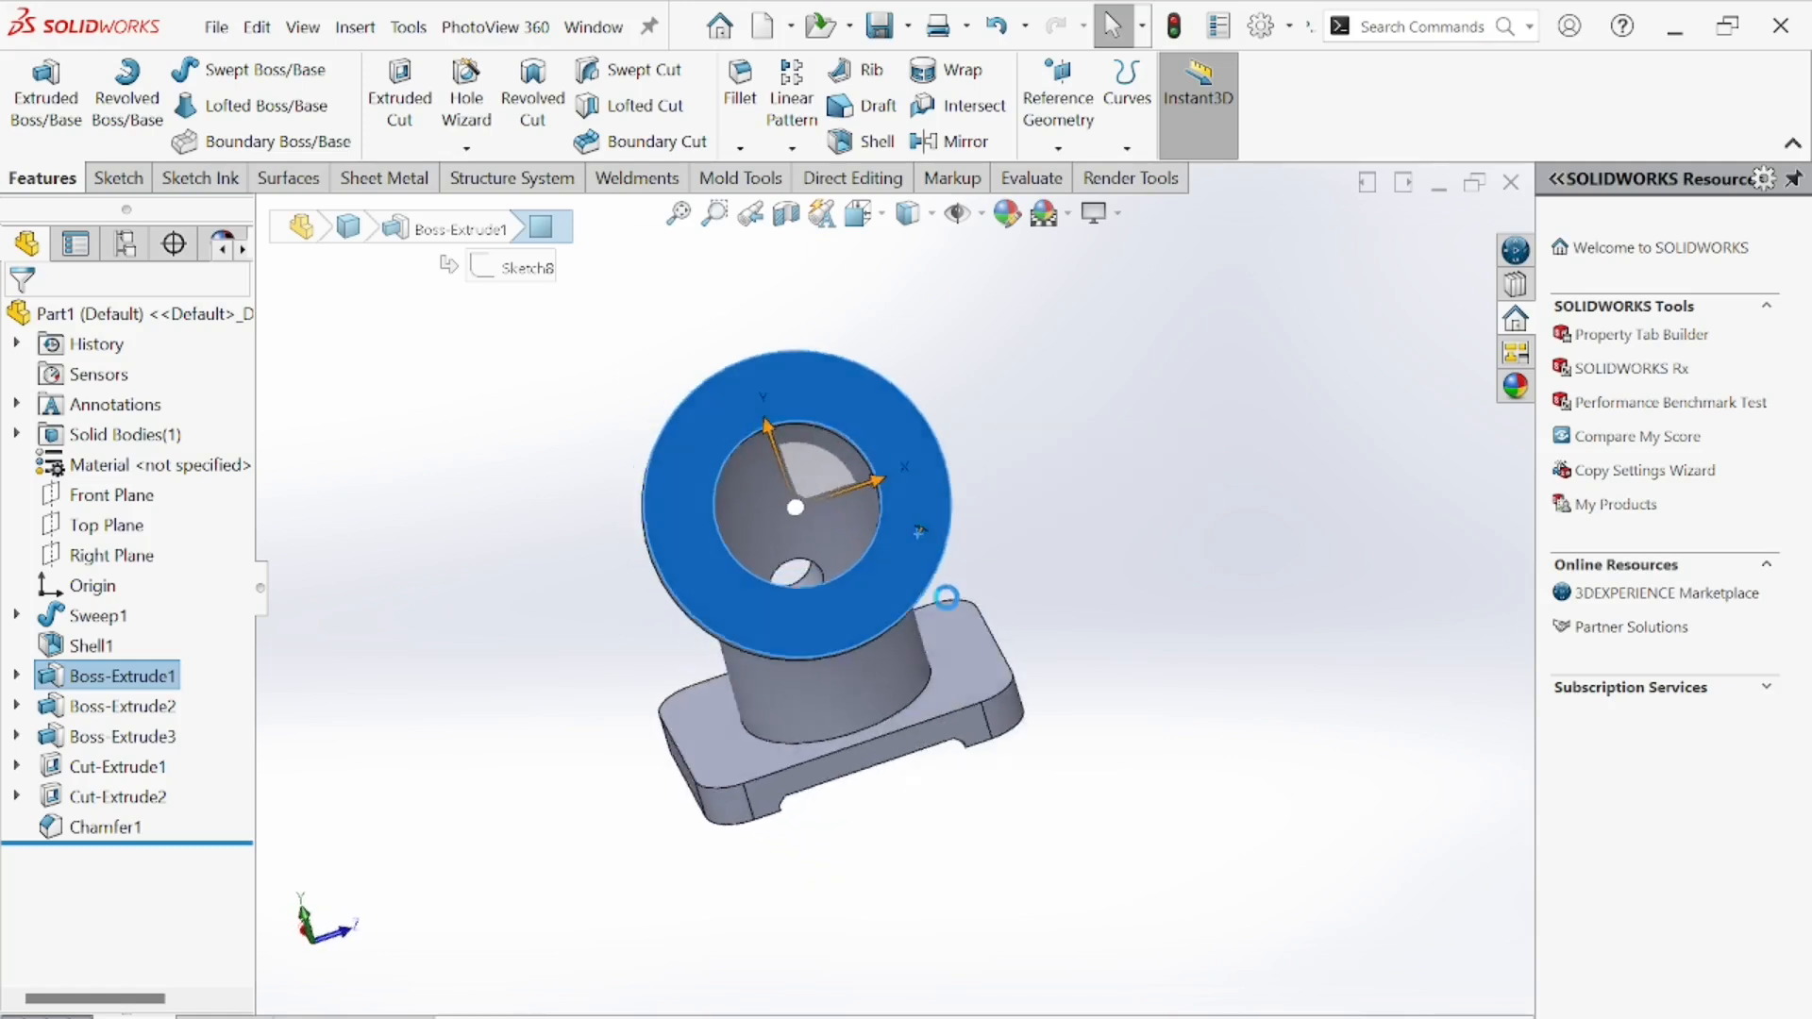
- Draw a construction circle about 46 mm in radius on the round flange's face, concentric with the pipe bore
click(220, 69)
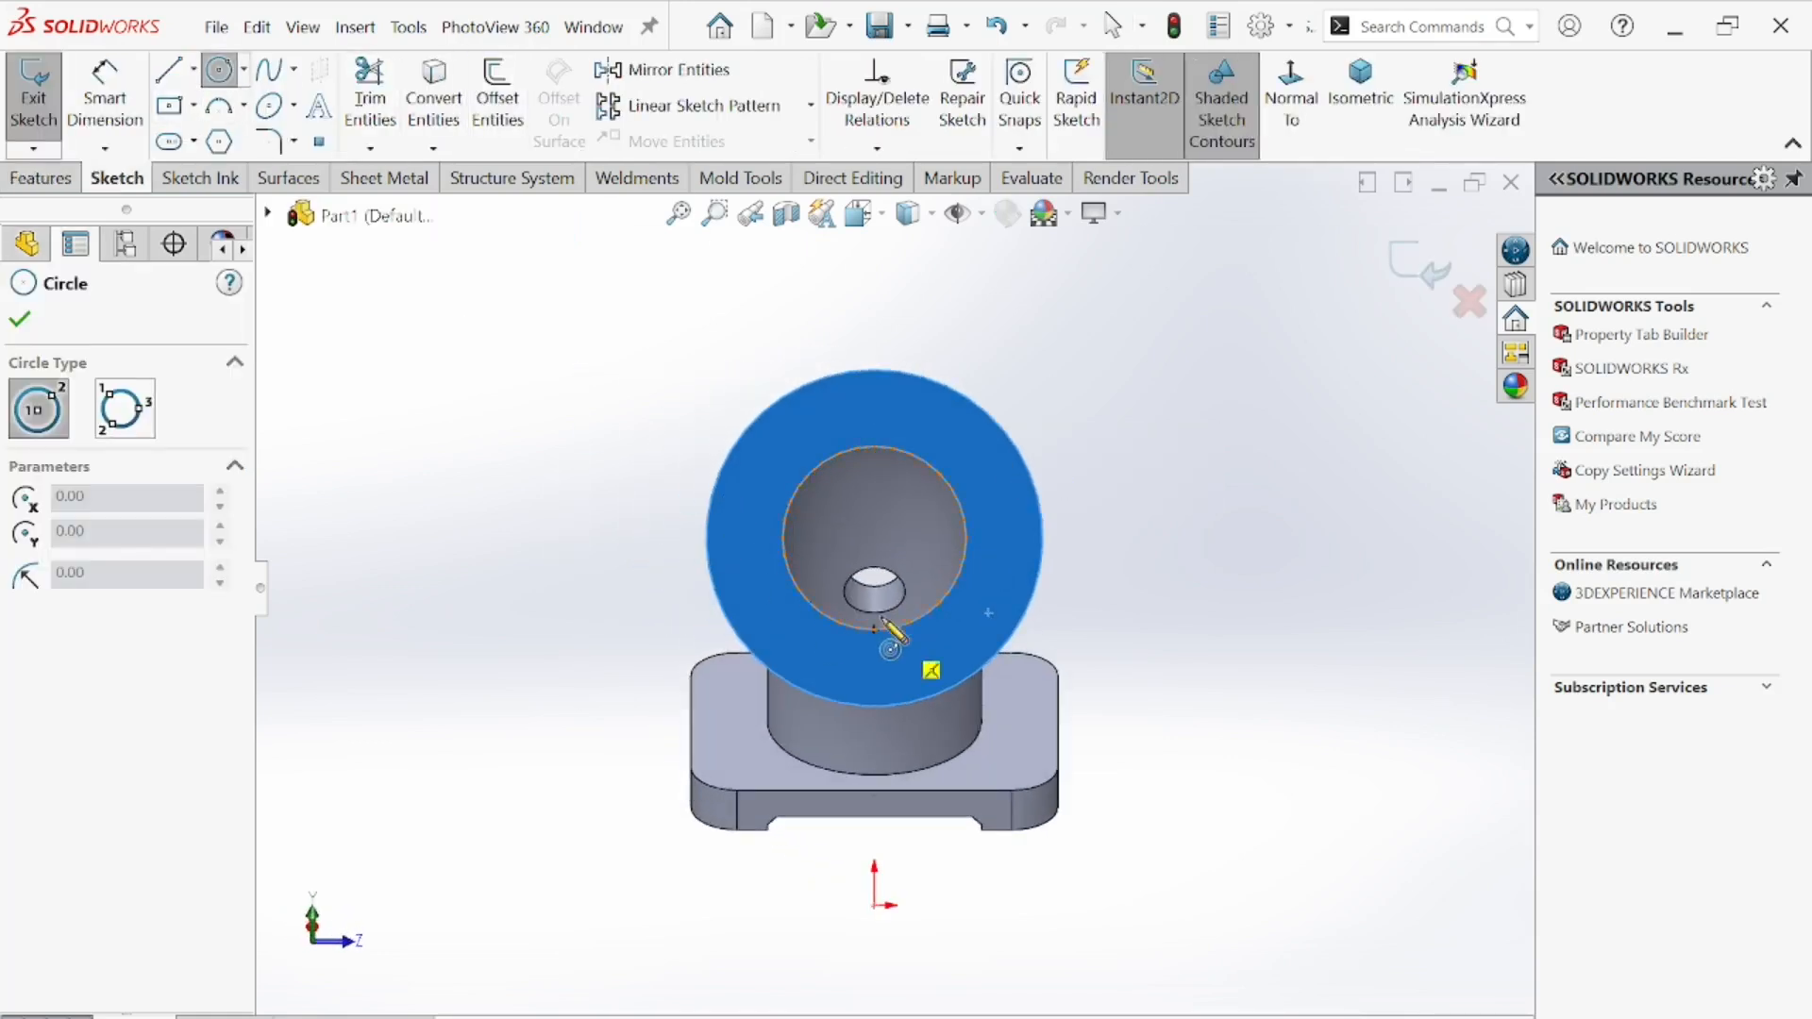
click(874, 540)
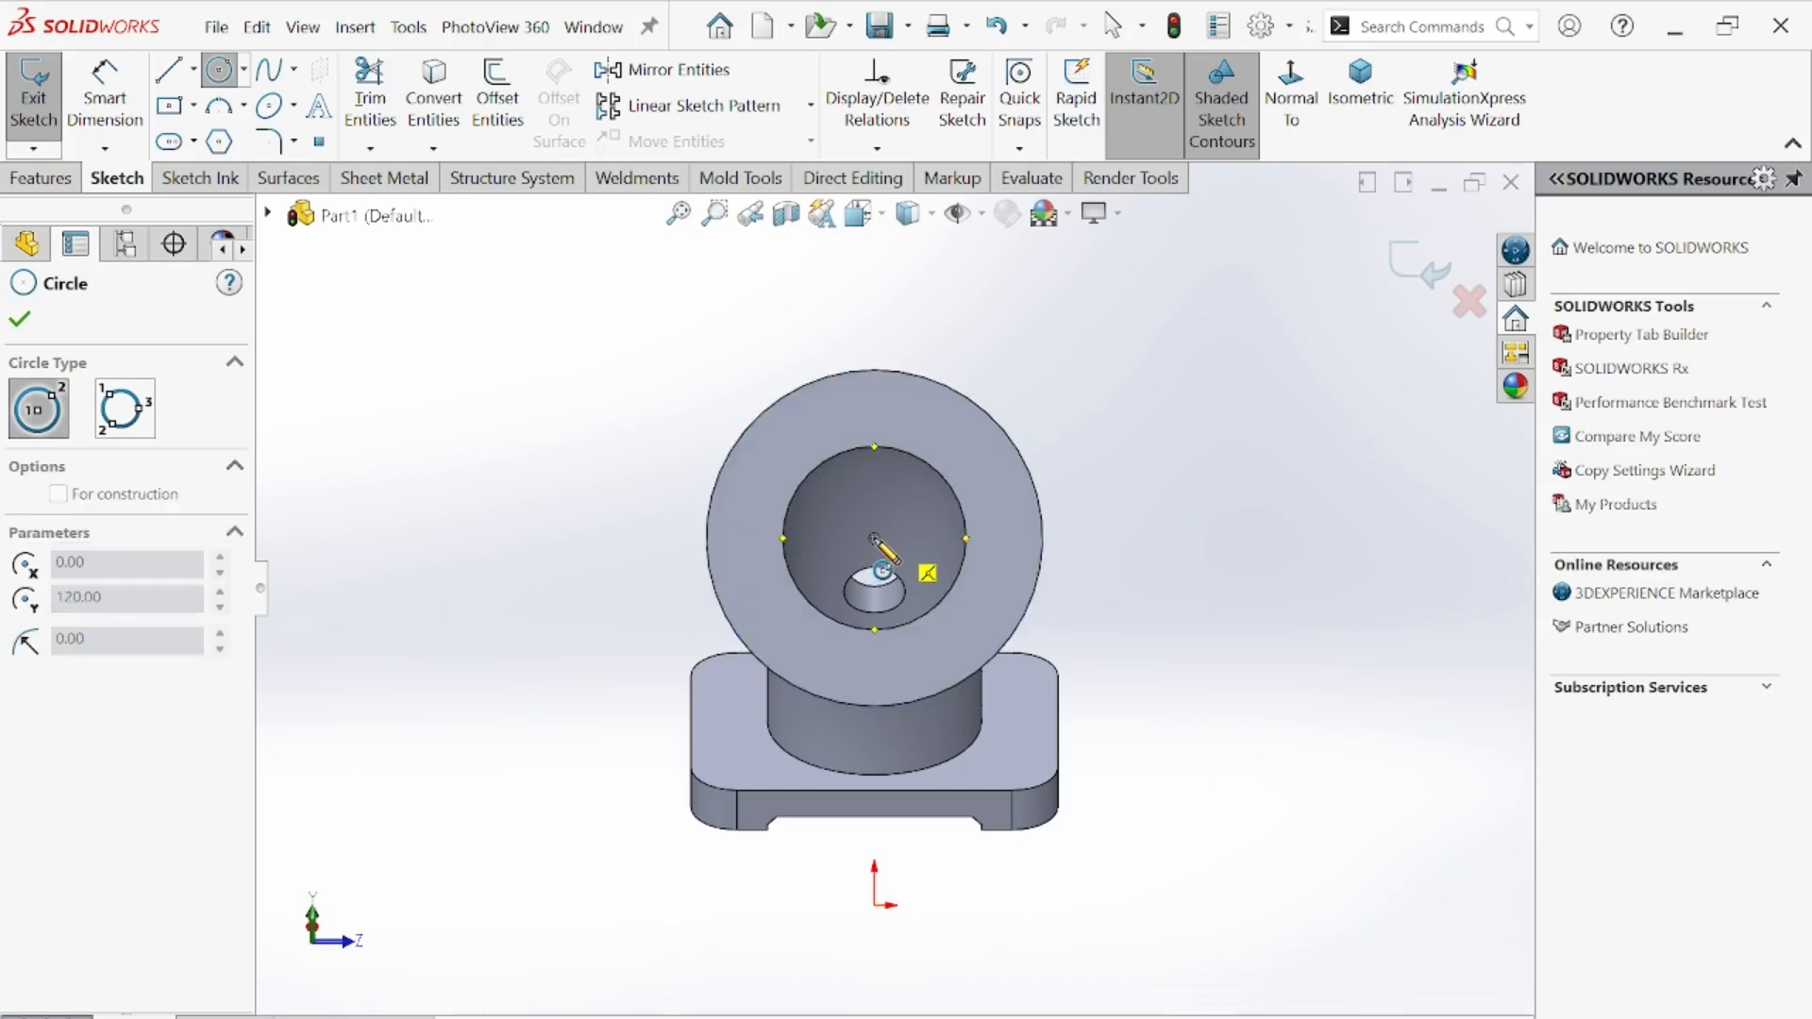
click(1011, 503)
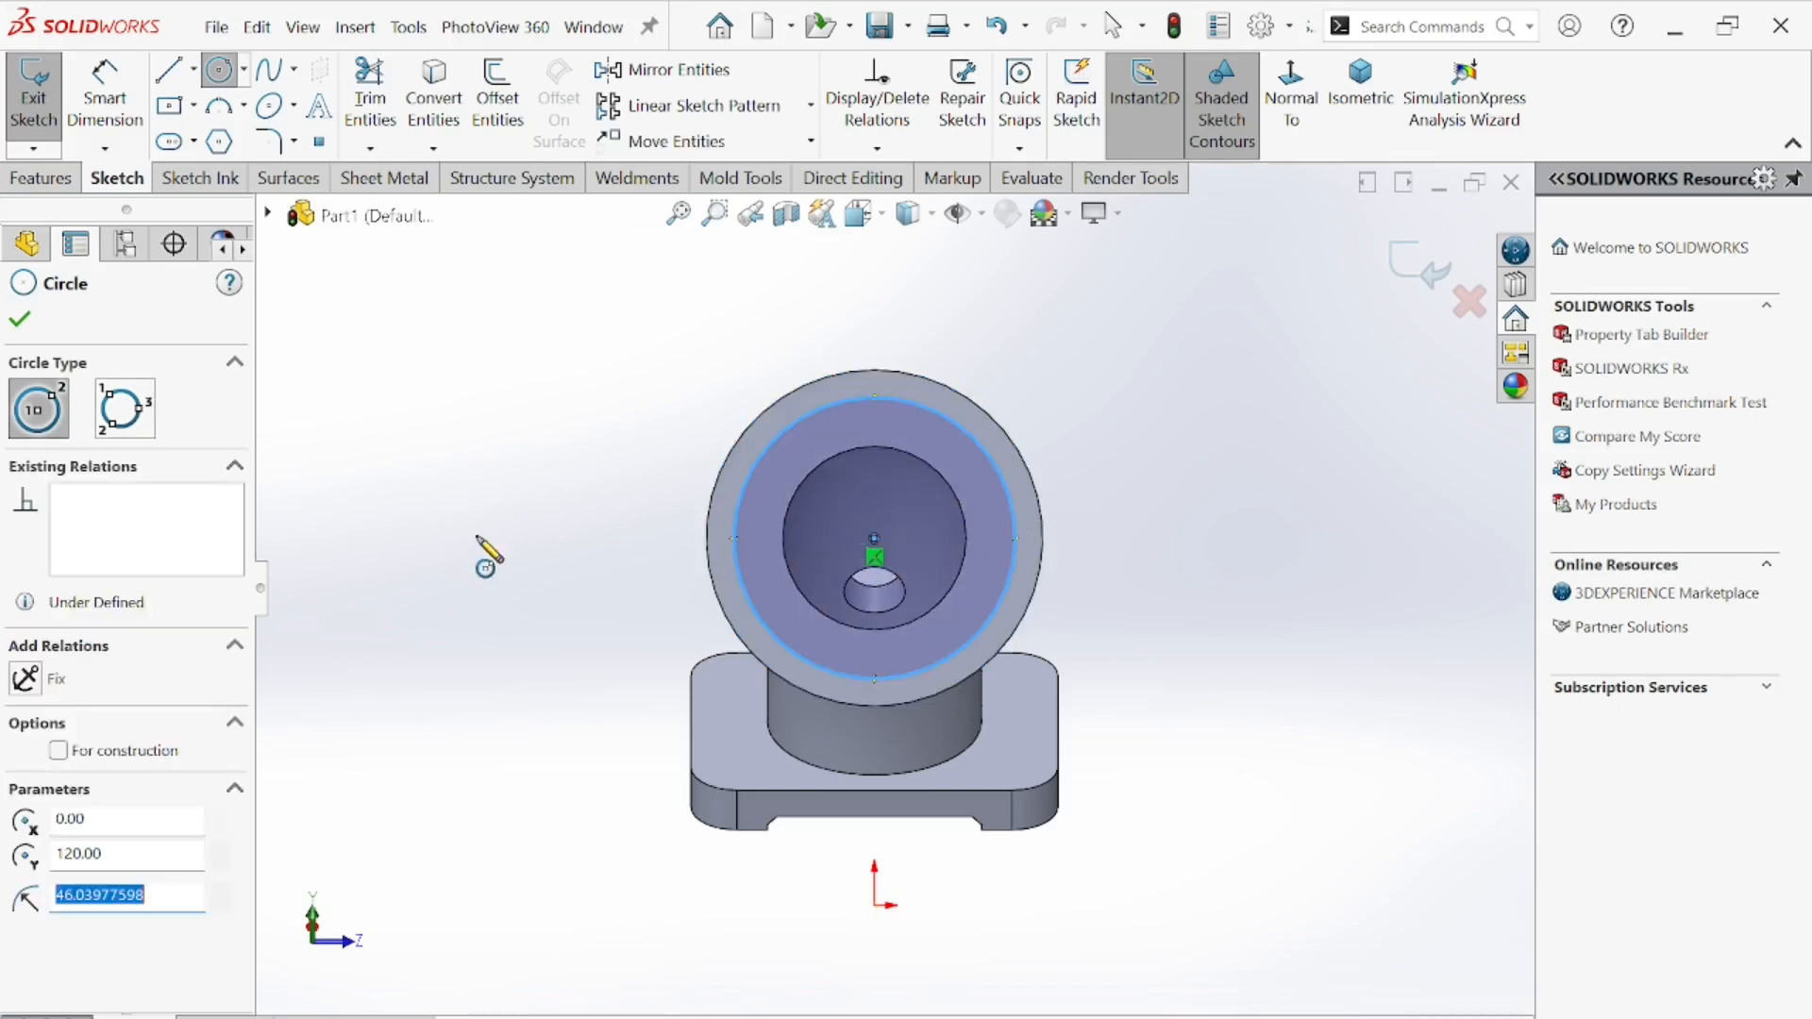
click(59, 751)
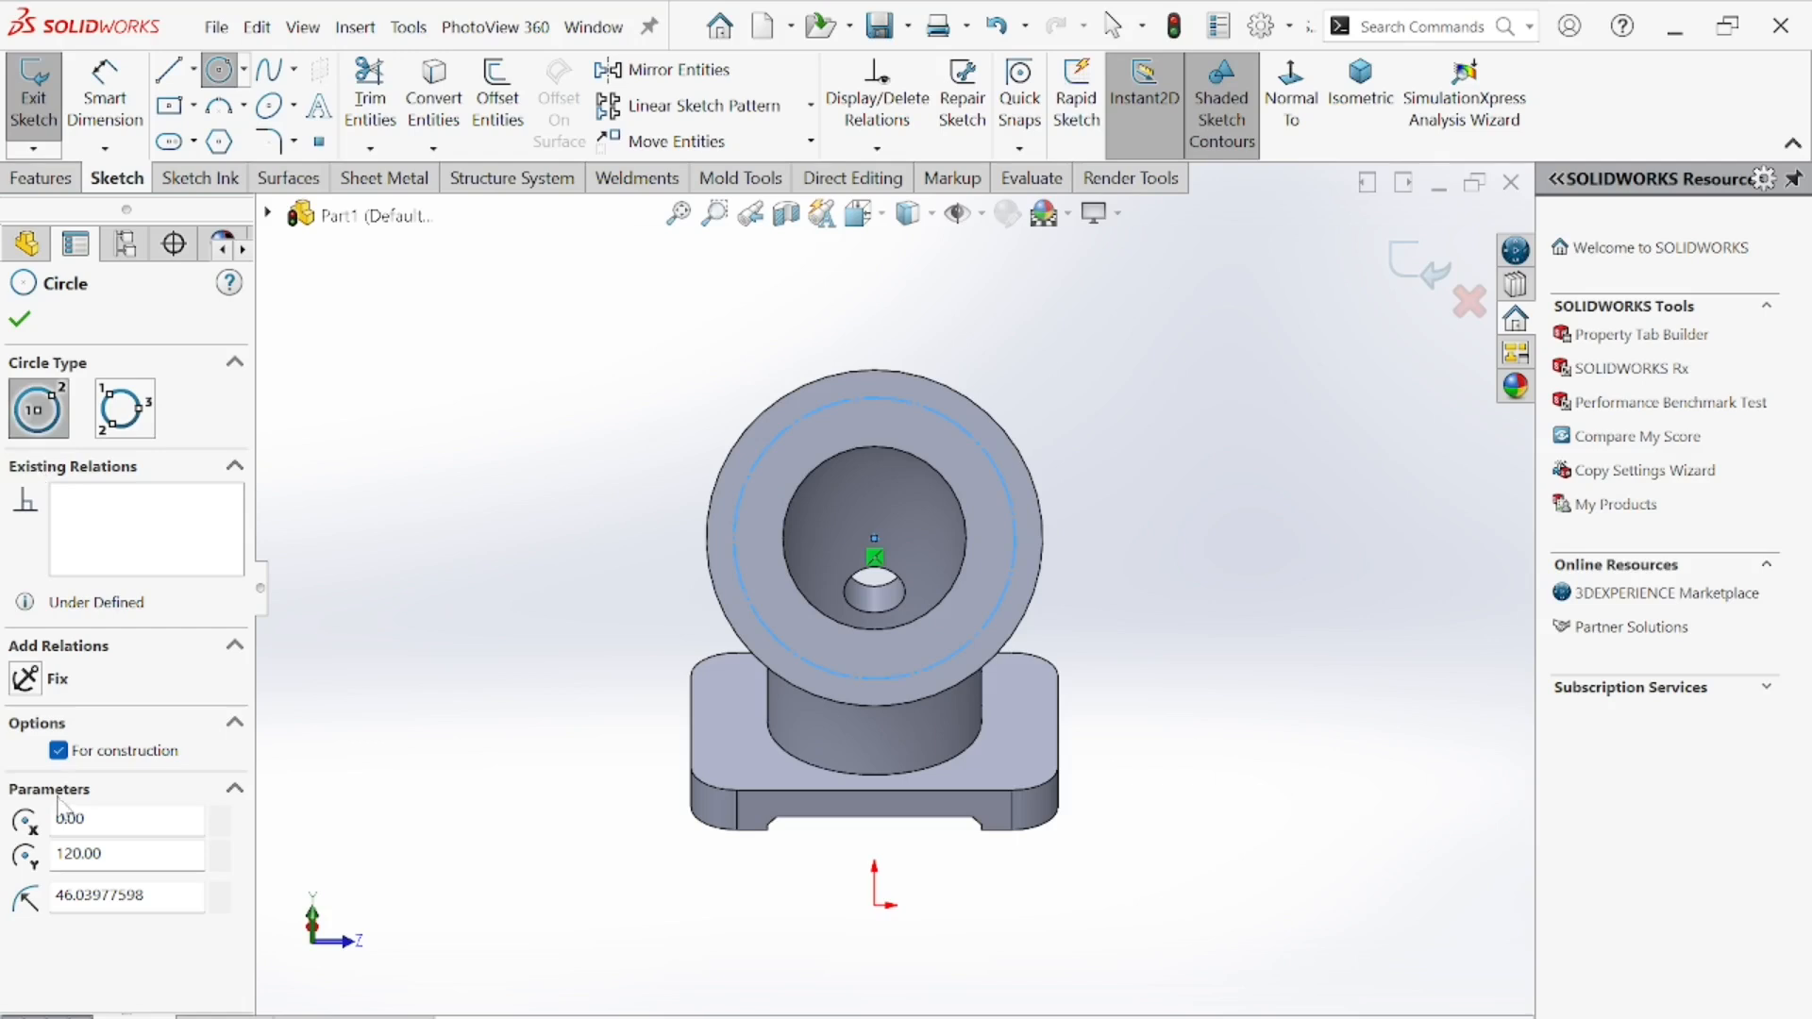
- Check the round flange's dimensions in the blueprint and dimension the construction circle's diameter at 80 mm
click(20, 324)
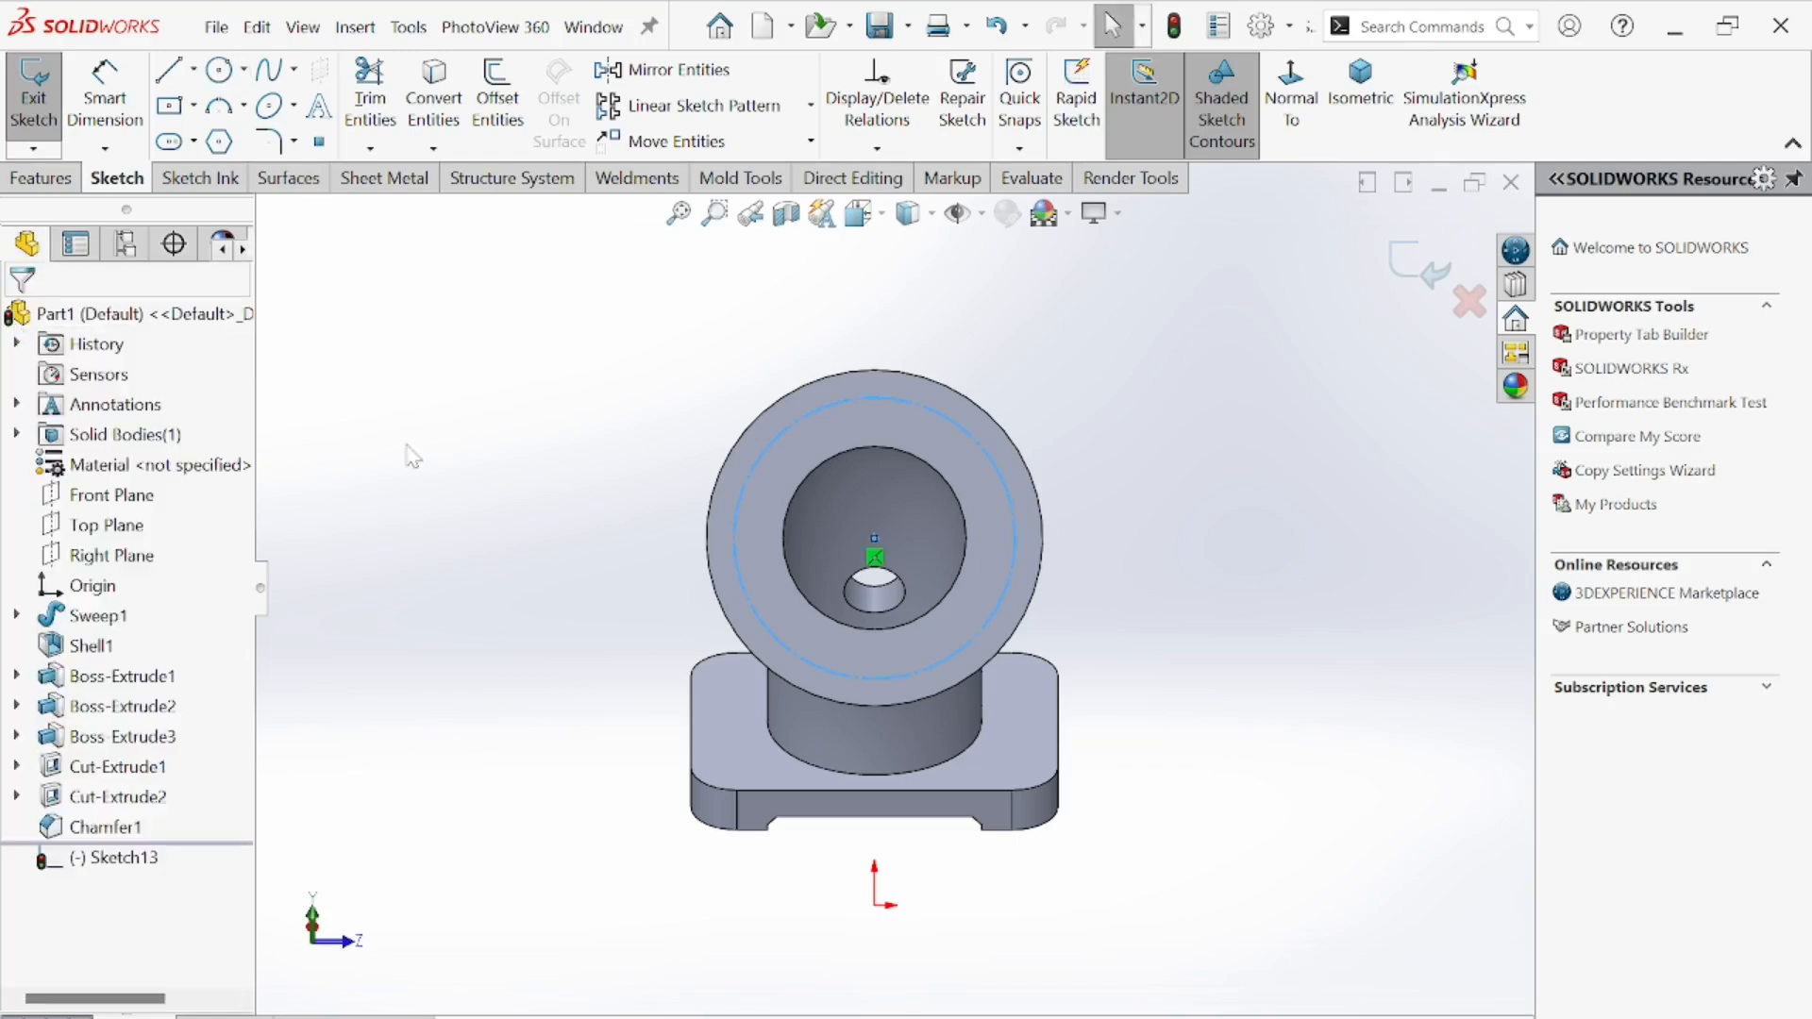
click(104, 94)
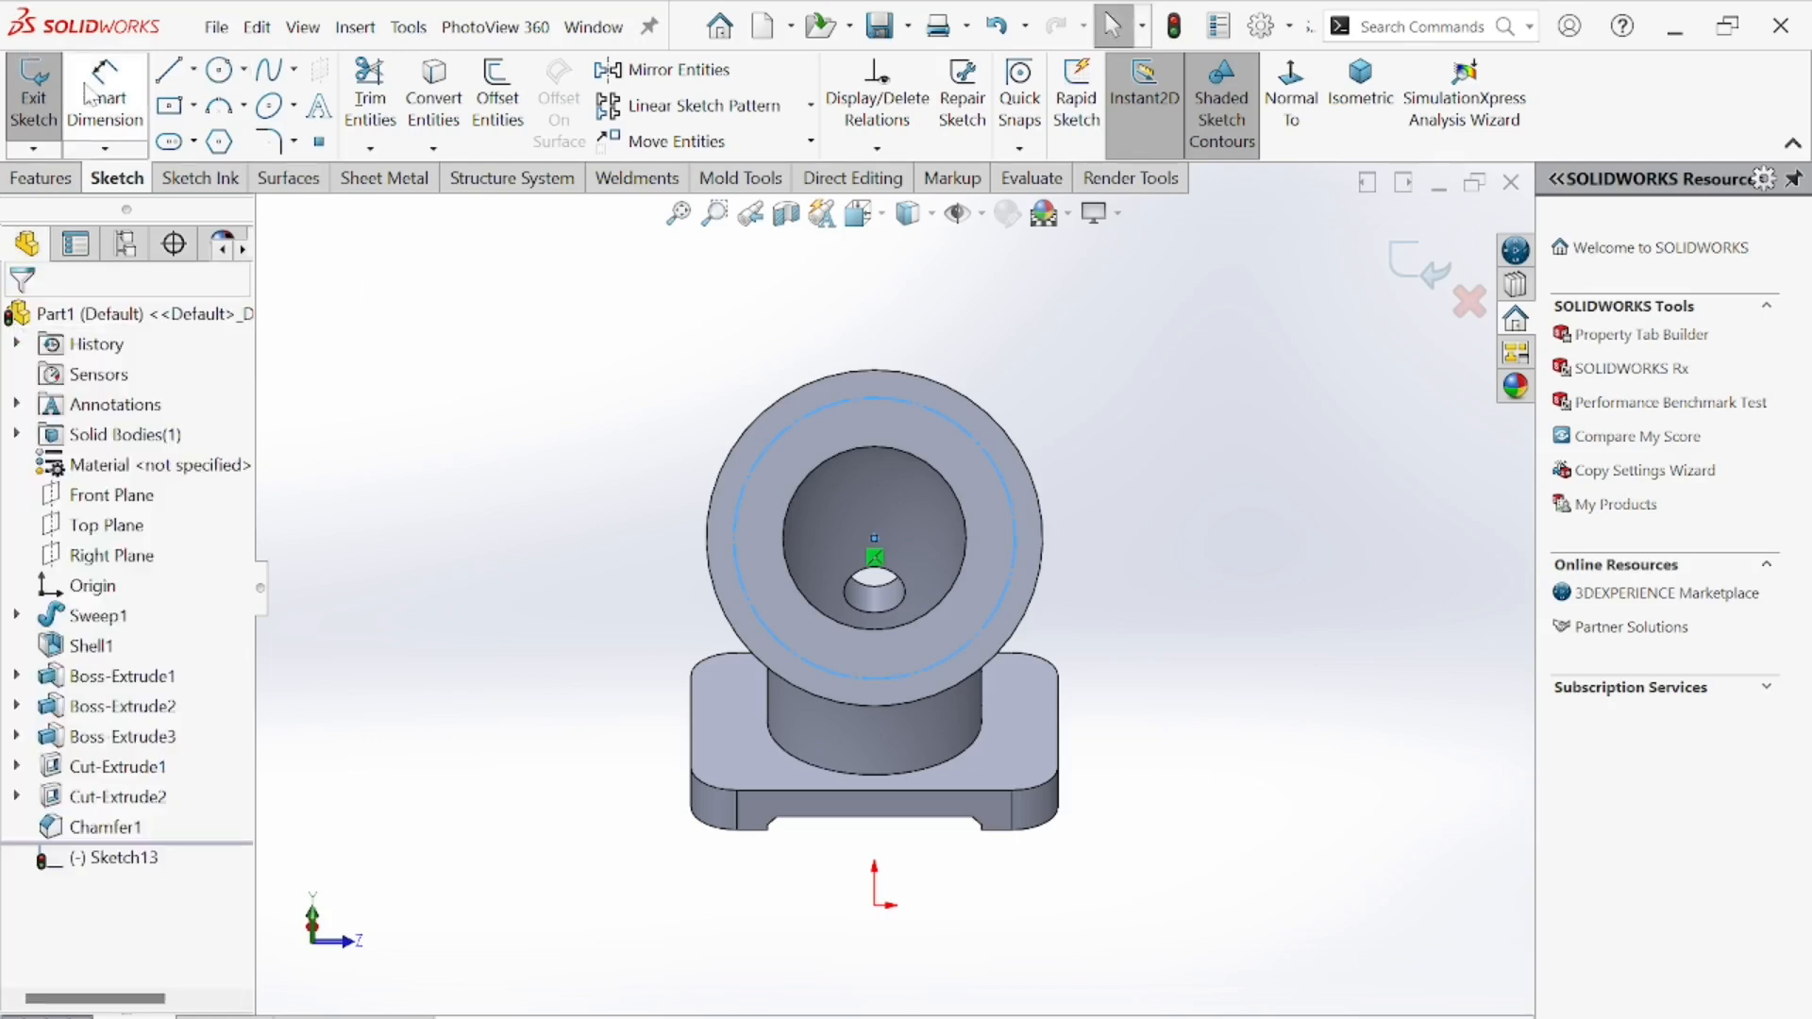
click(736, 540)
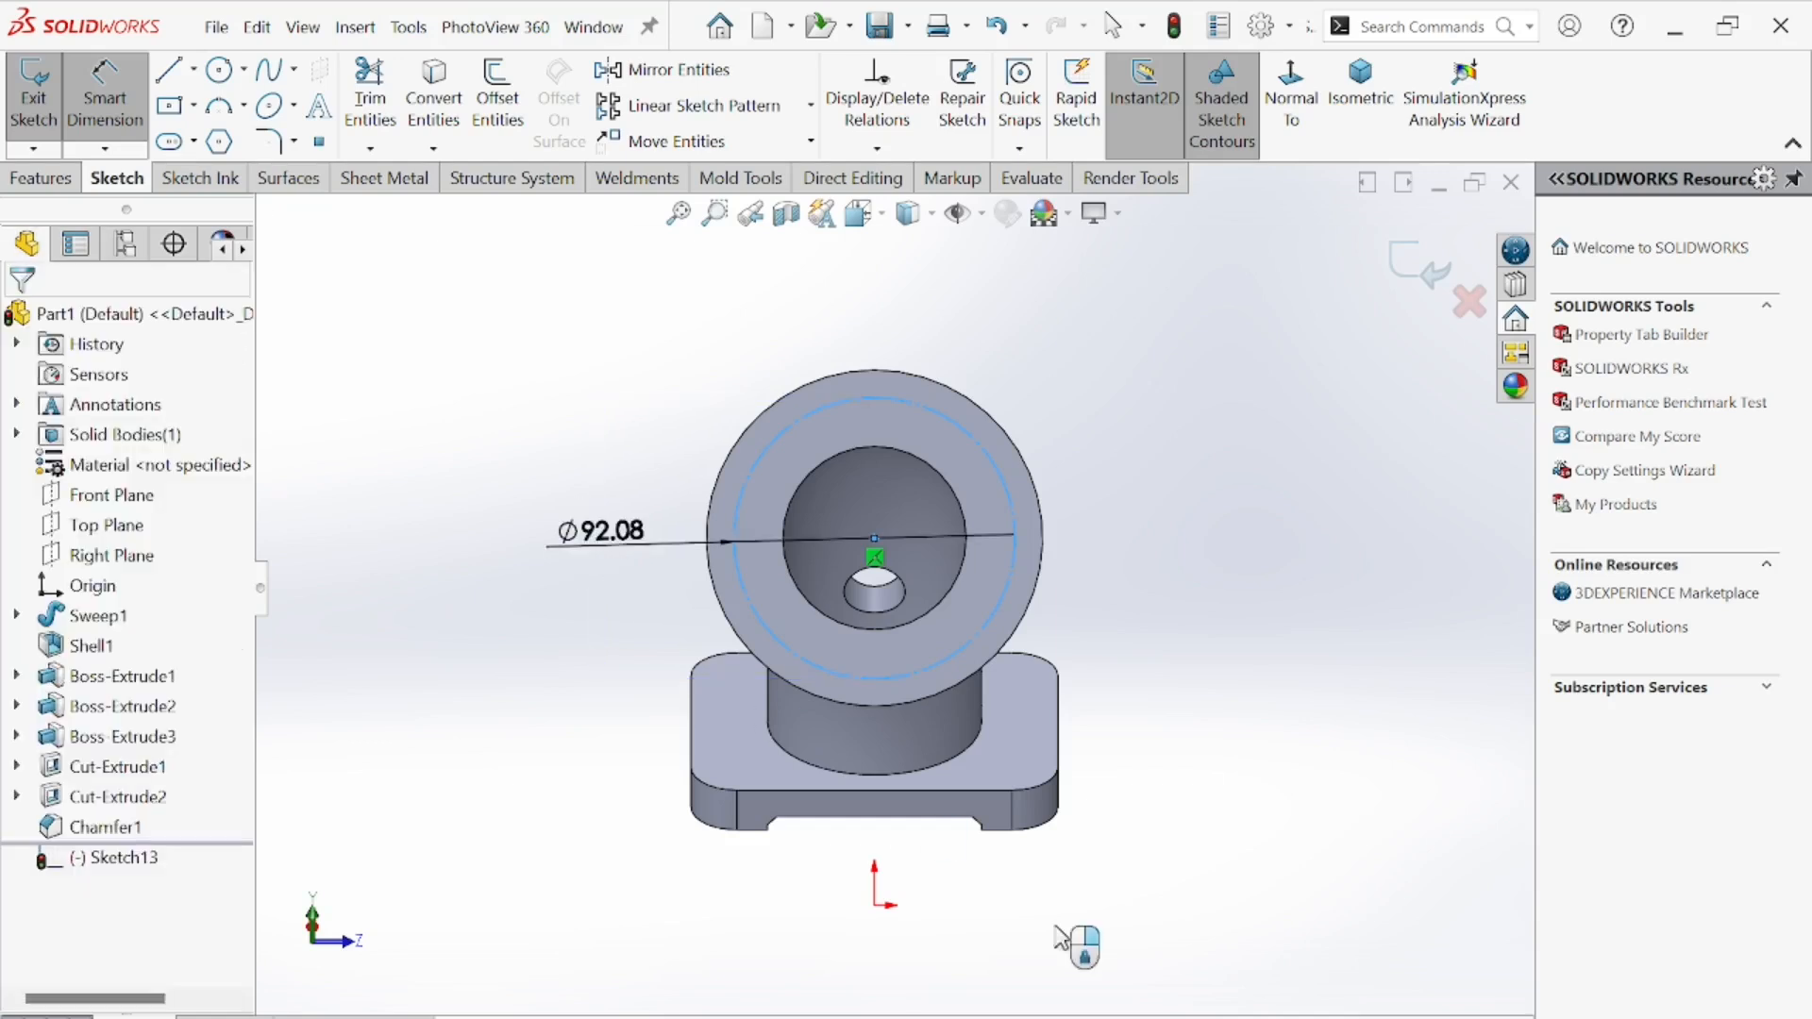
click(599, 533)
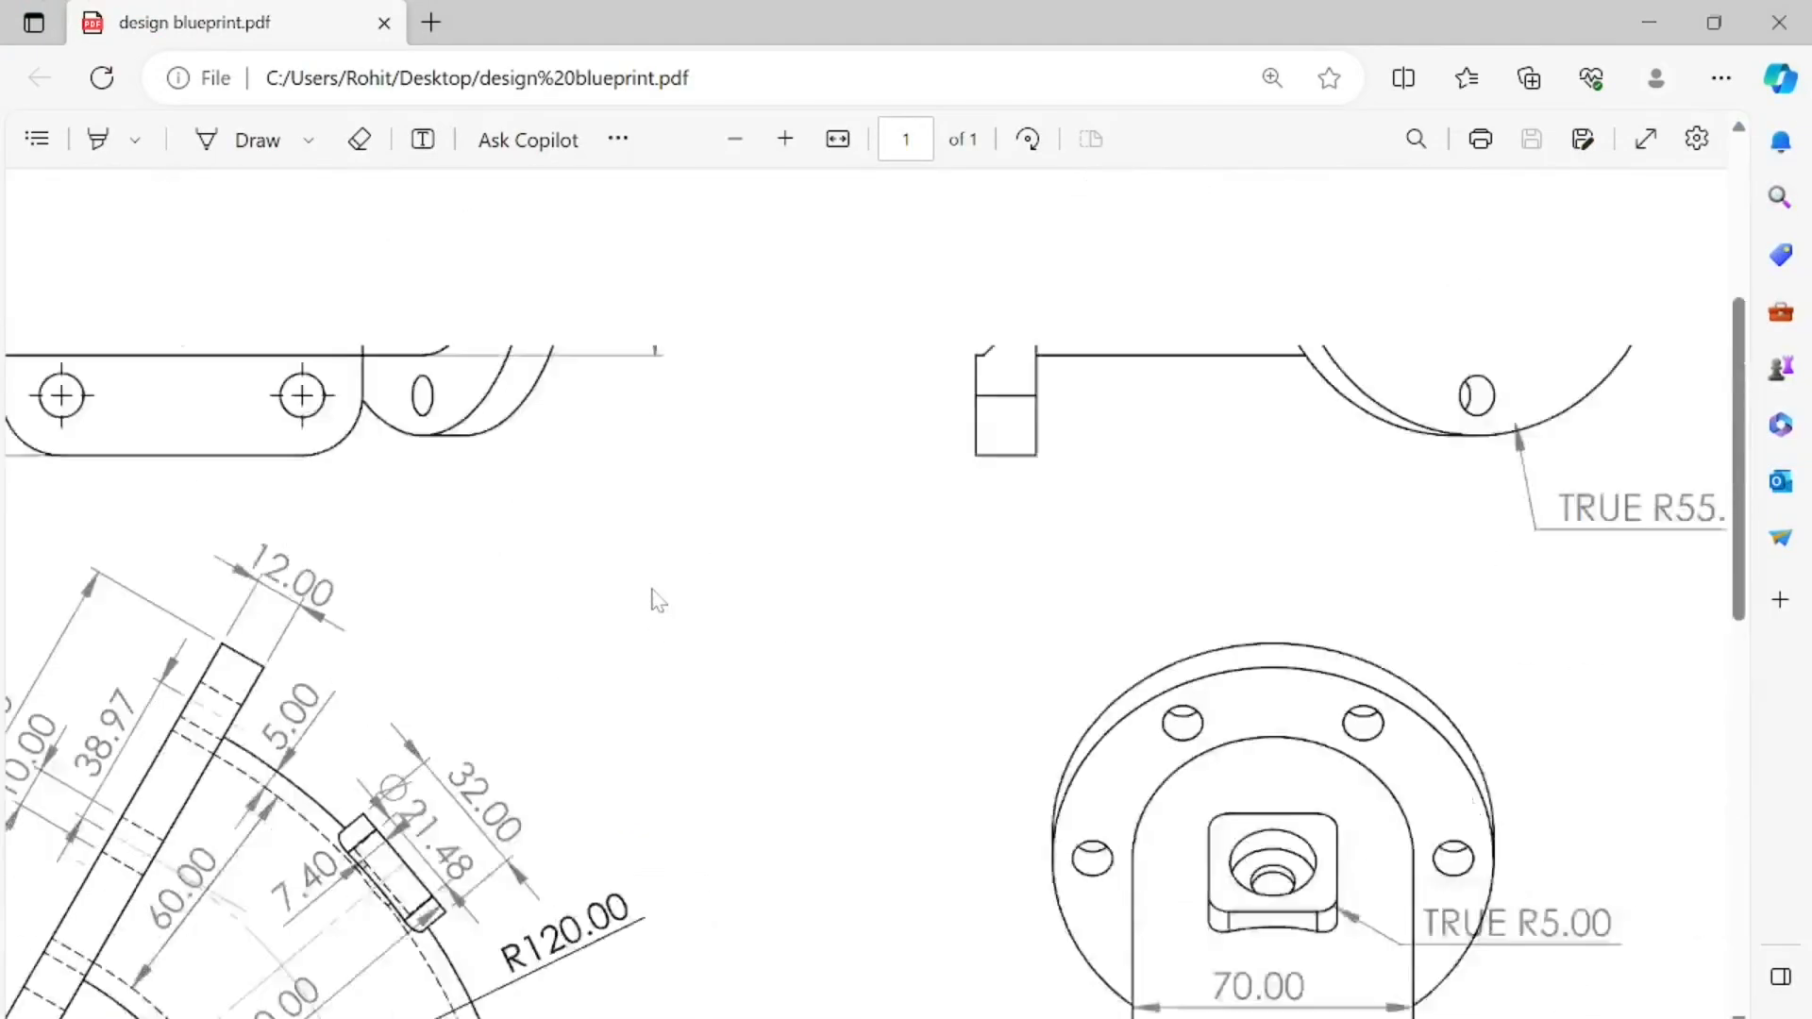
scroll(653, 604, up, 2)
middle_click(586, 763)
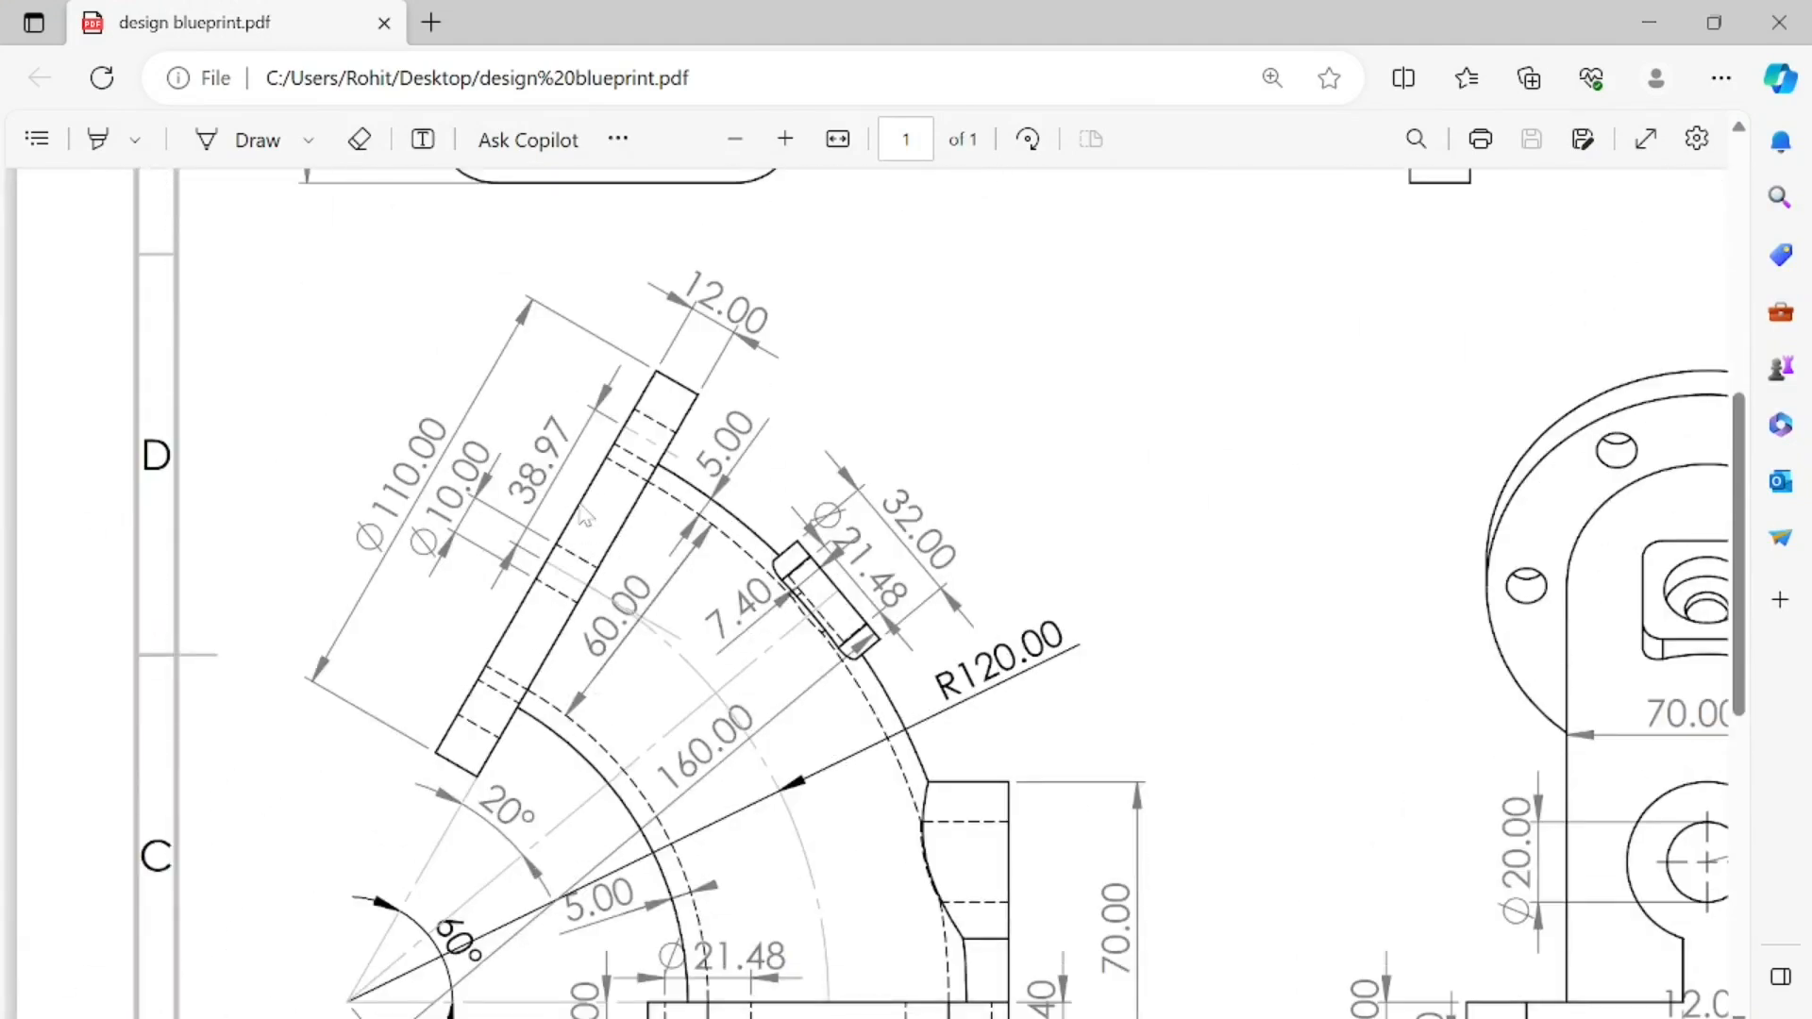
scroll(566, 666, up, 1)
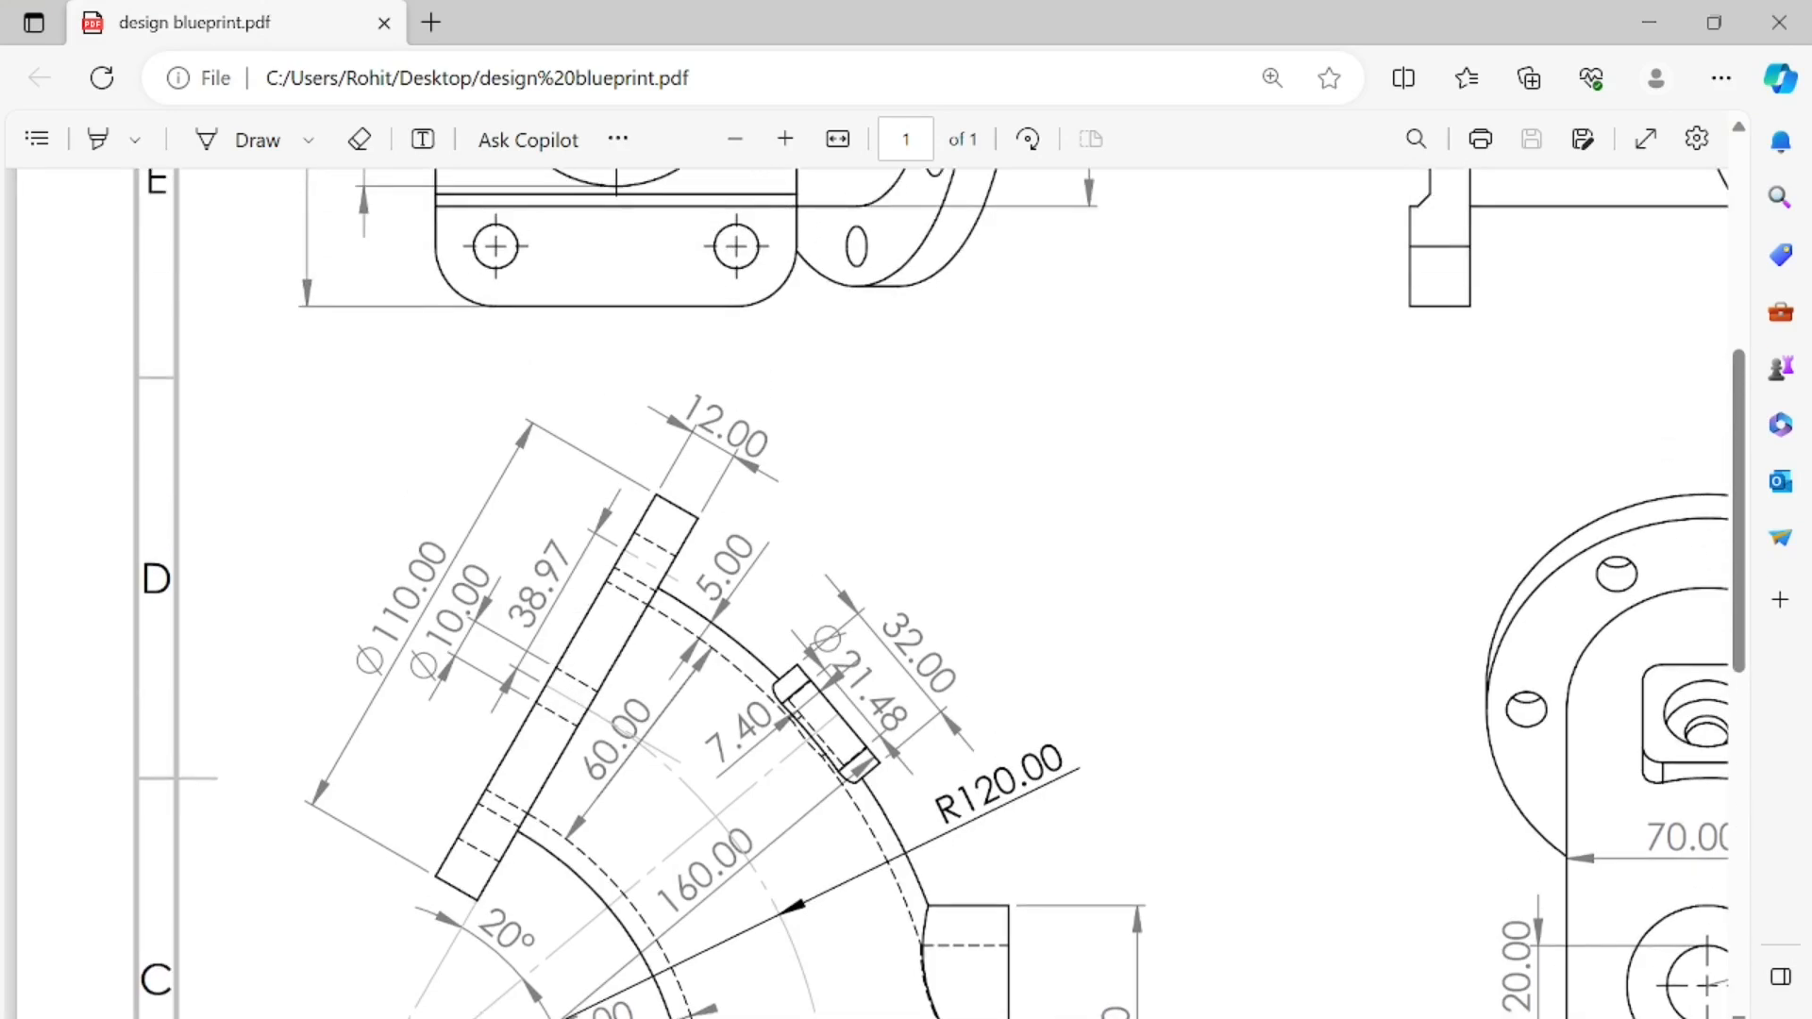
key(alt+Tab)
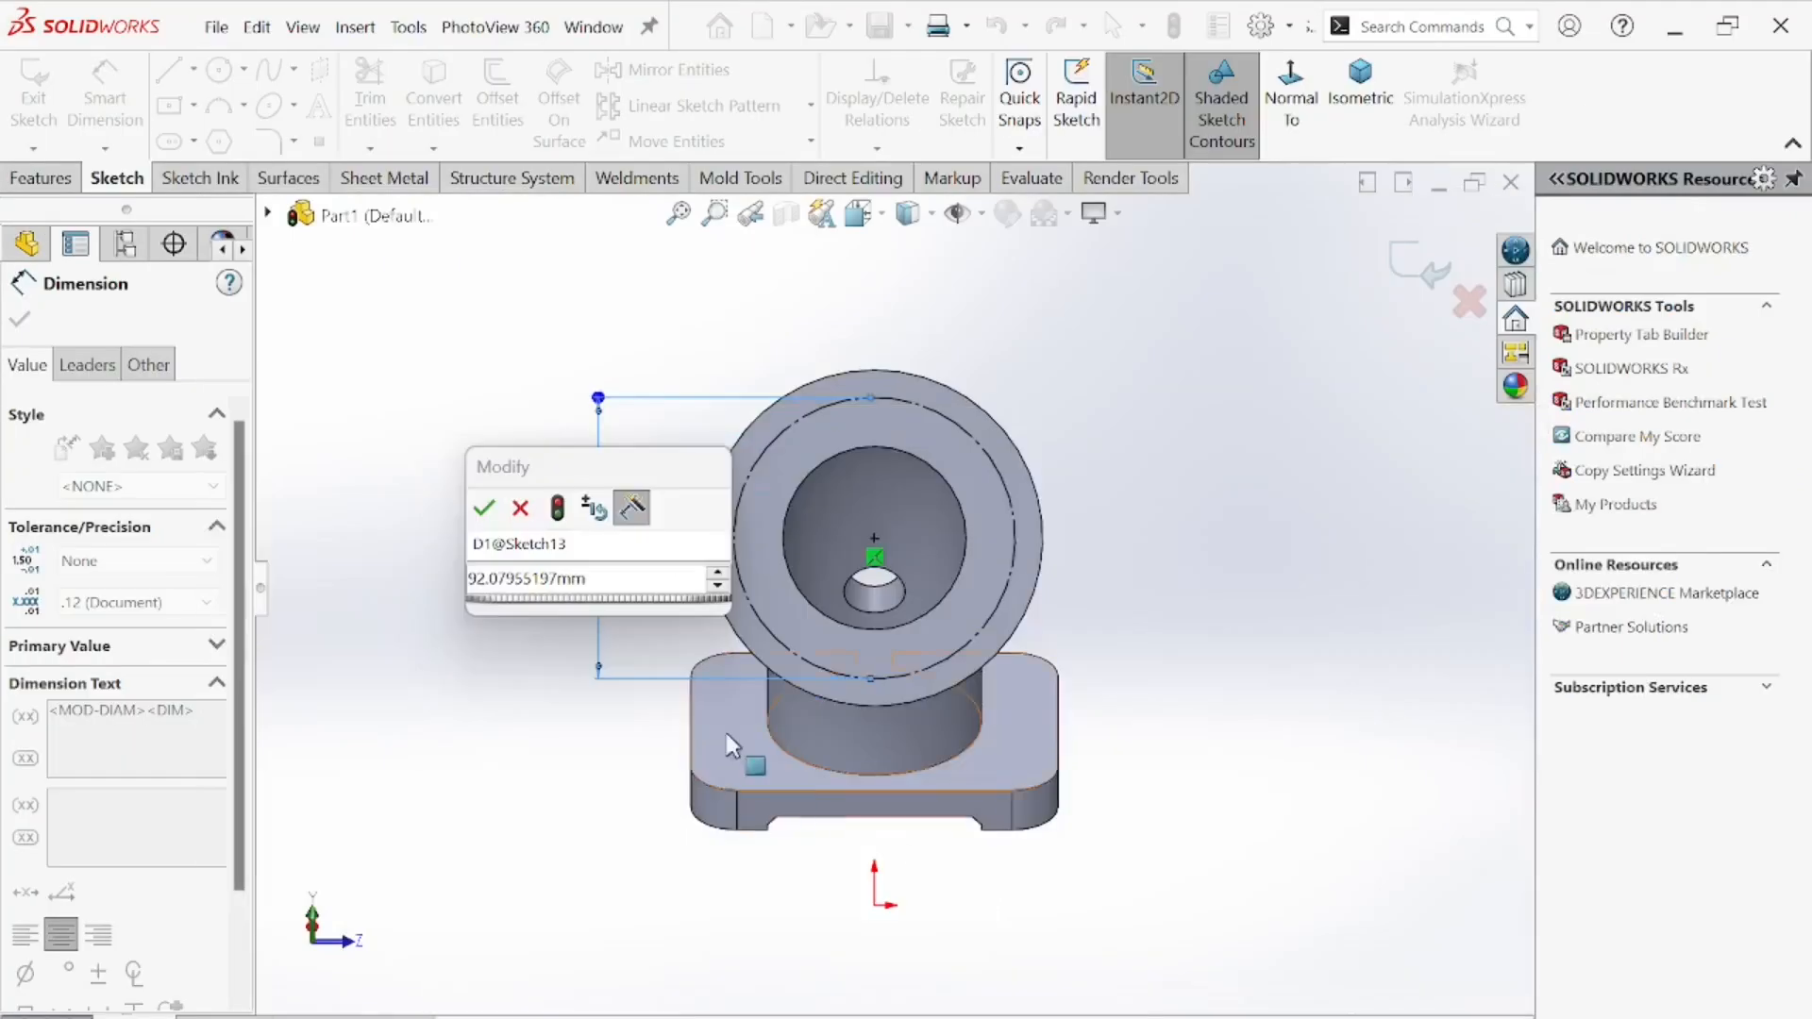
click(630, 589)
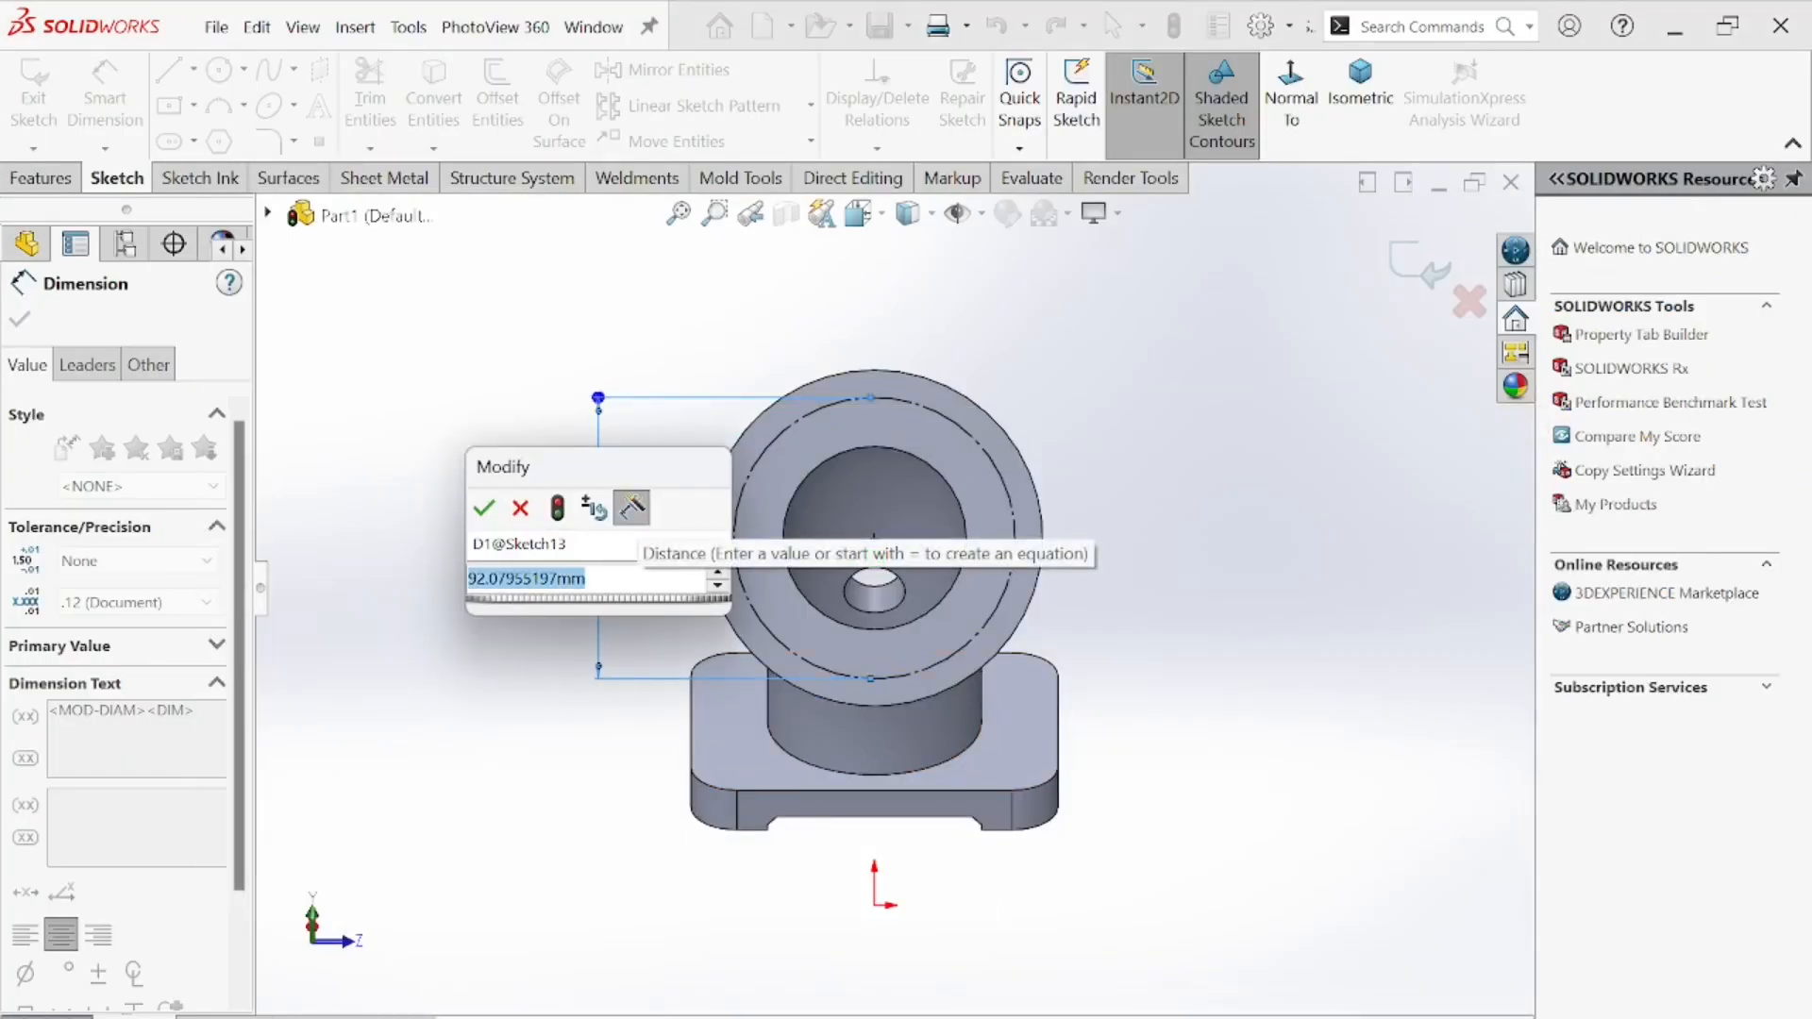
text(80)
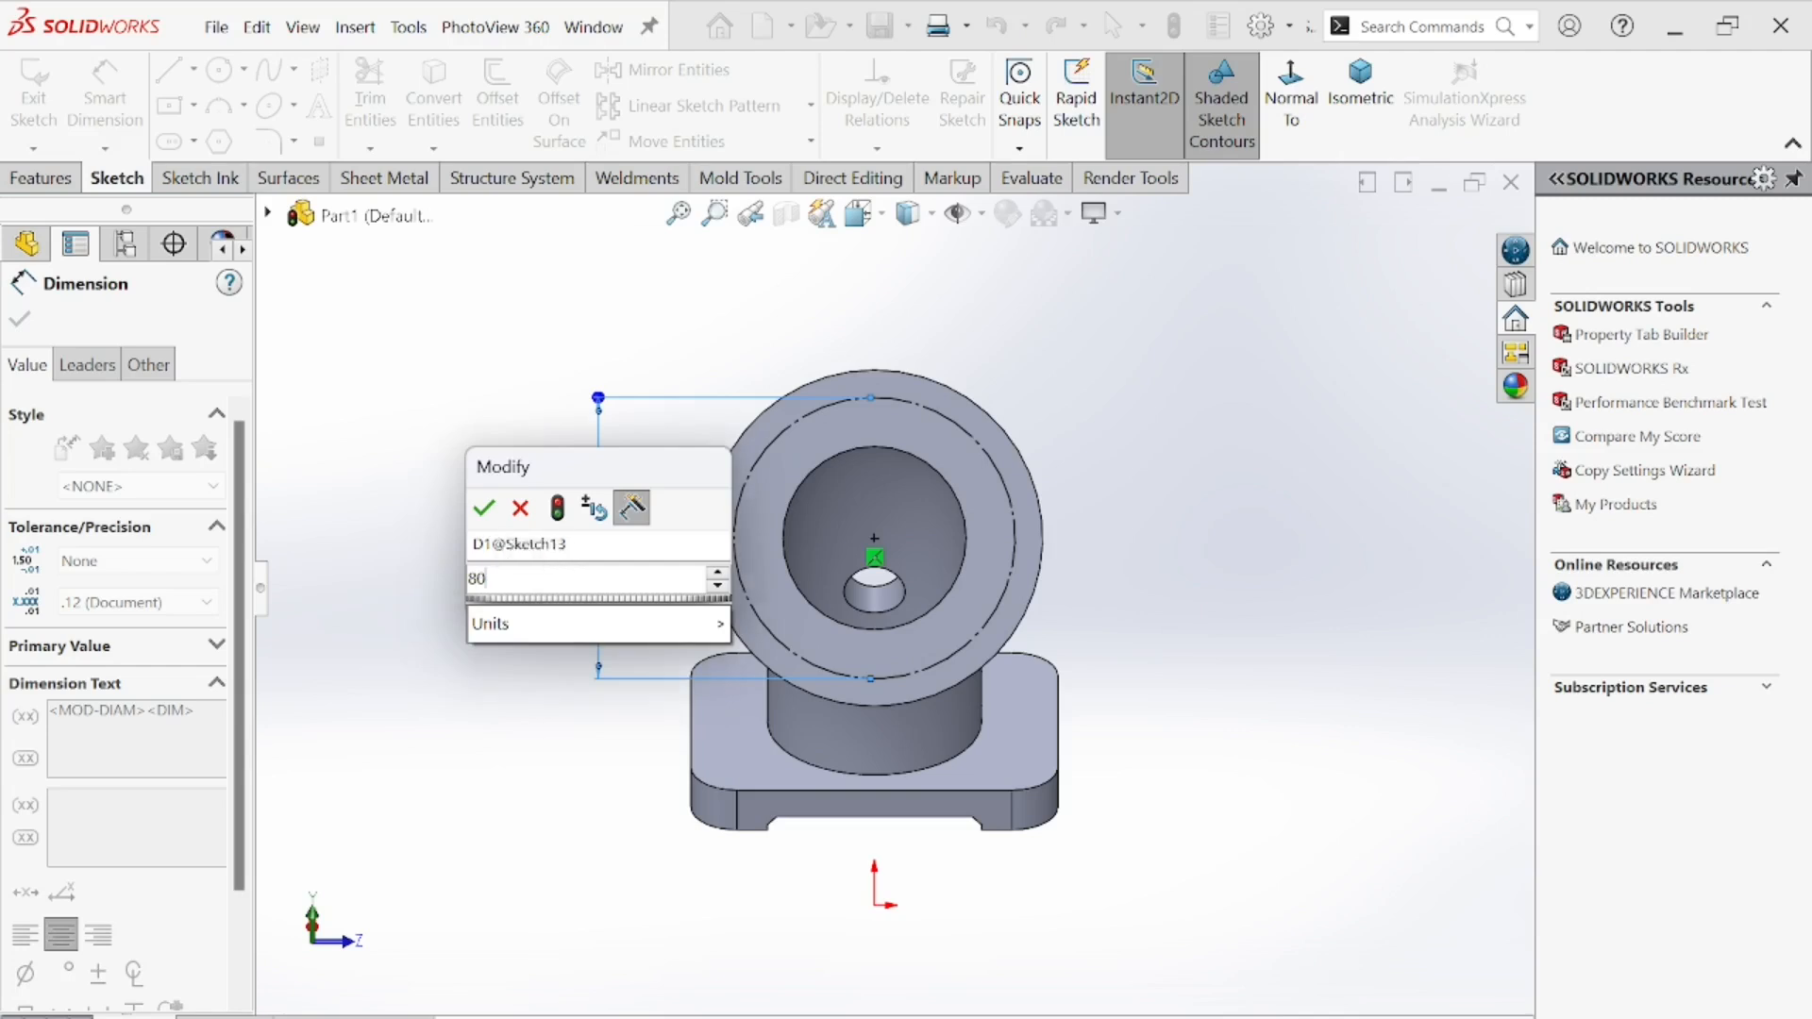
key(Return)
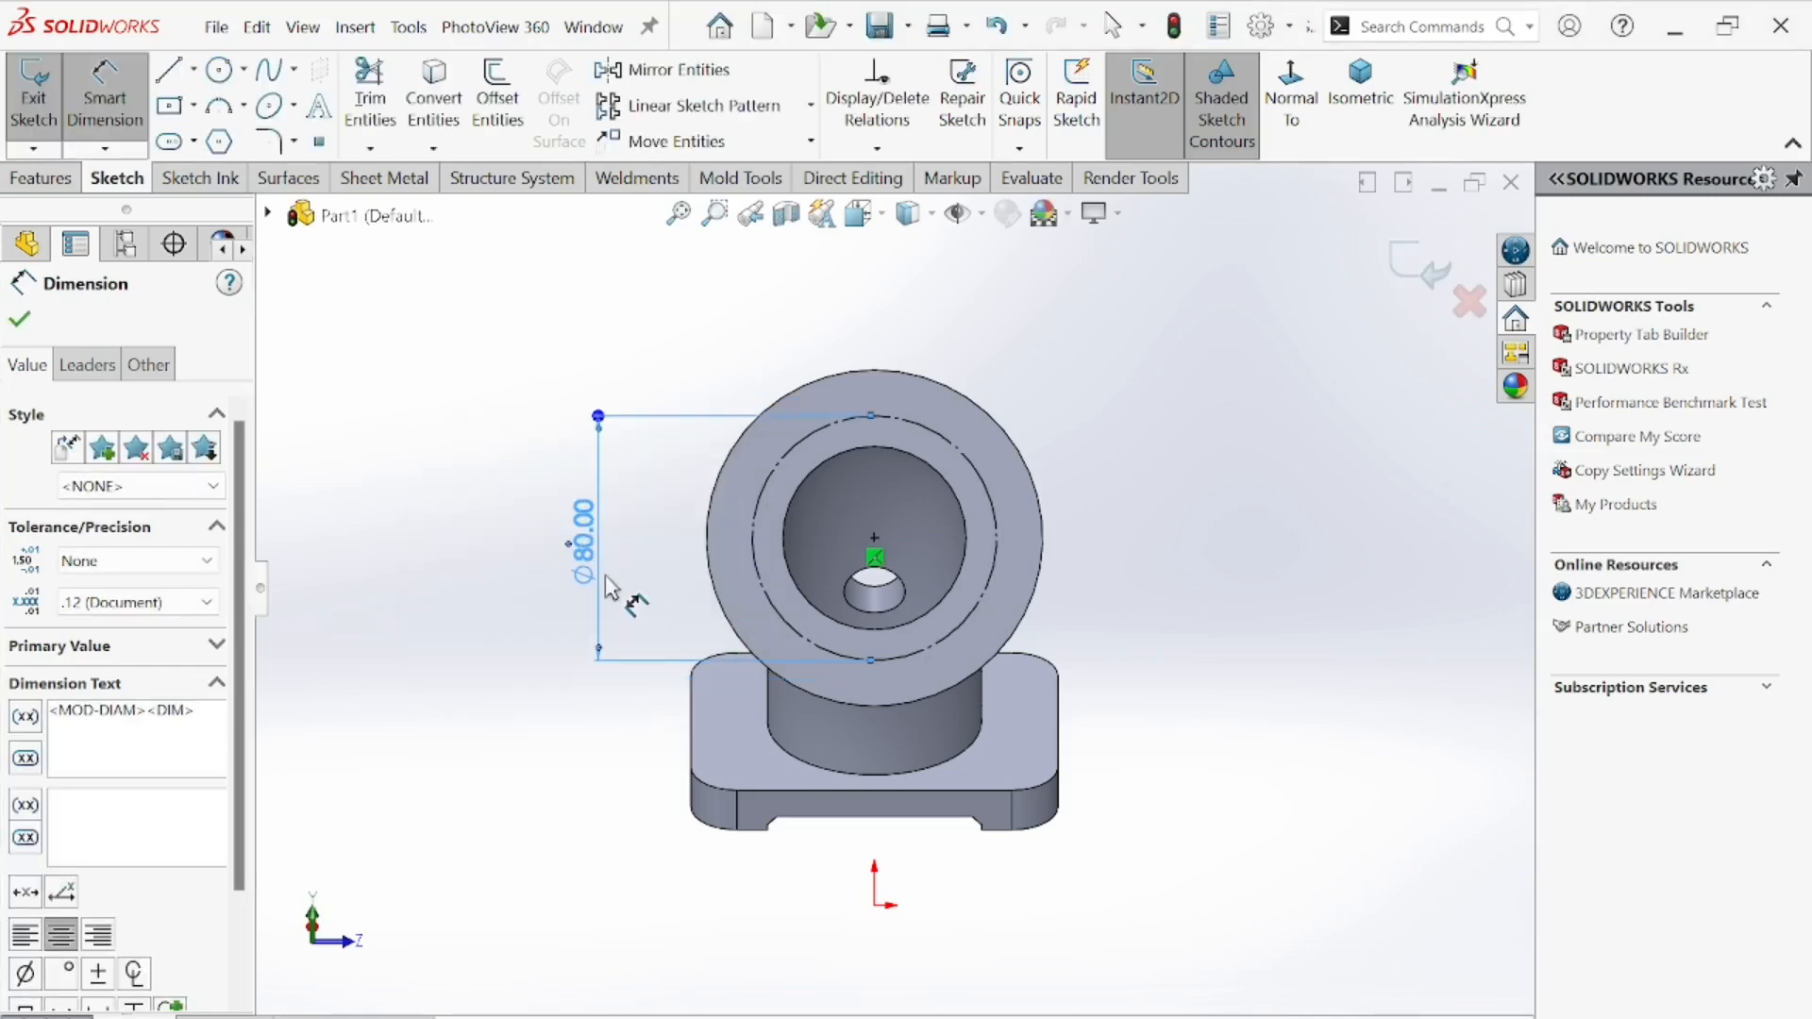
- Change the construction circle's diameter to 90 mm
middle_drag(1137, 606, 1033, 878)
click(816, 339)
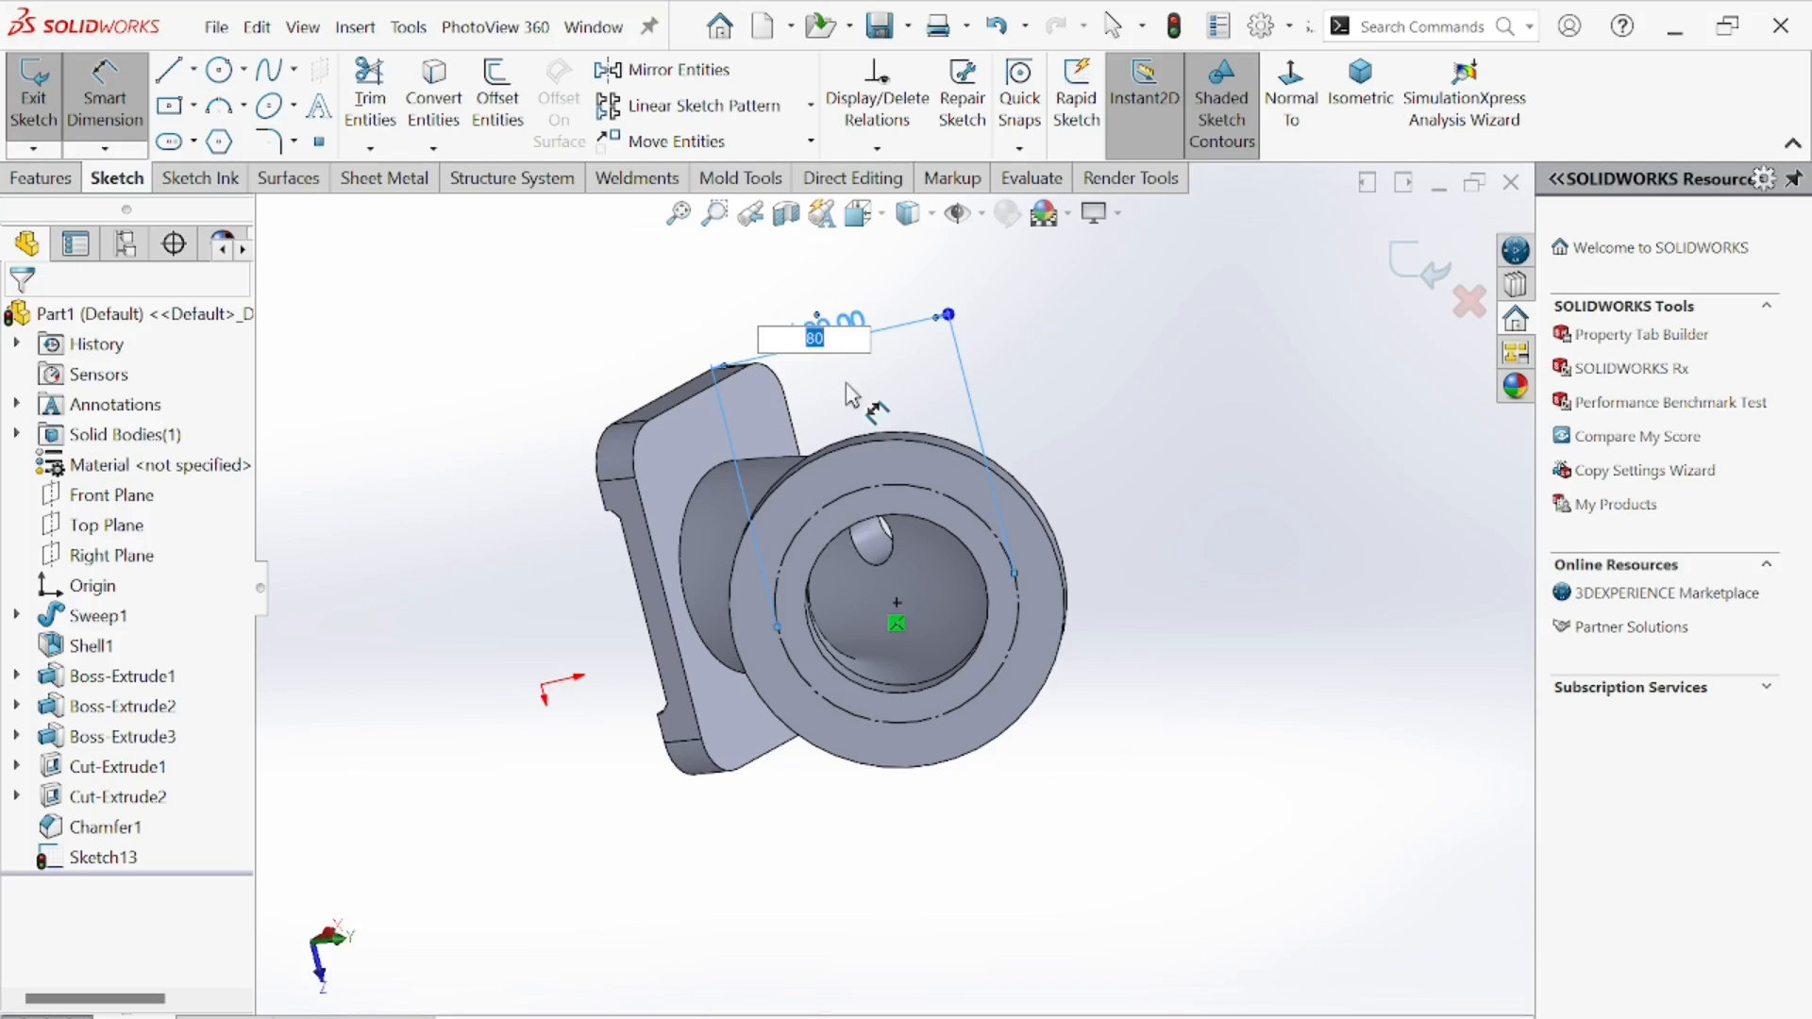
key(Return)
mouse_move(938, 529)
middle_down()
mouse_move(1019, 562)
mouse_move(783, 509)
mouse_move(887, 523)
middle_up()
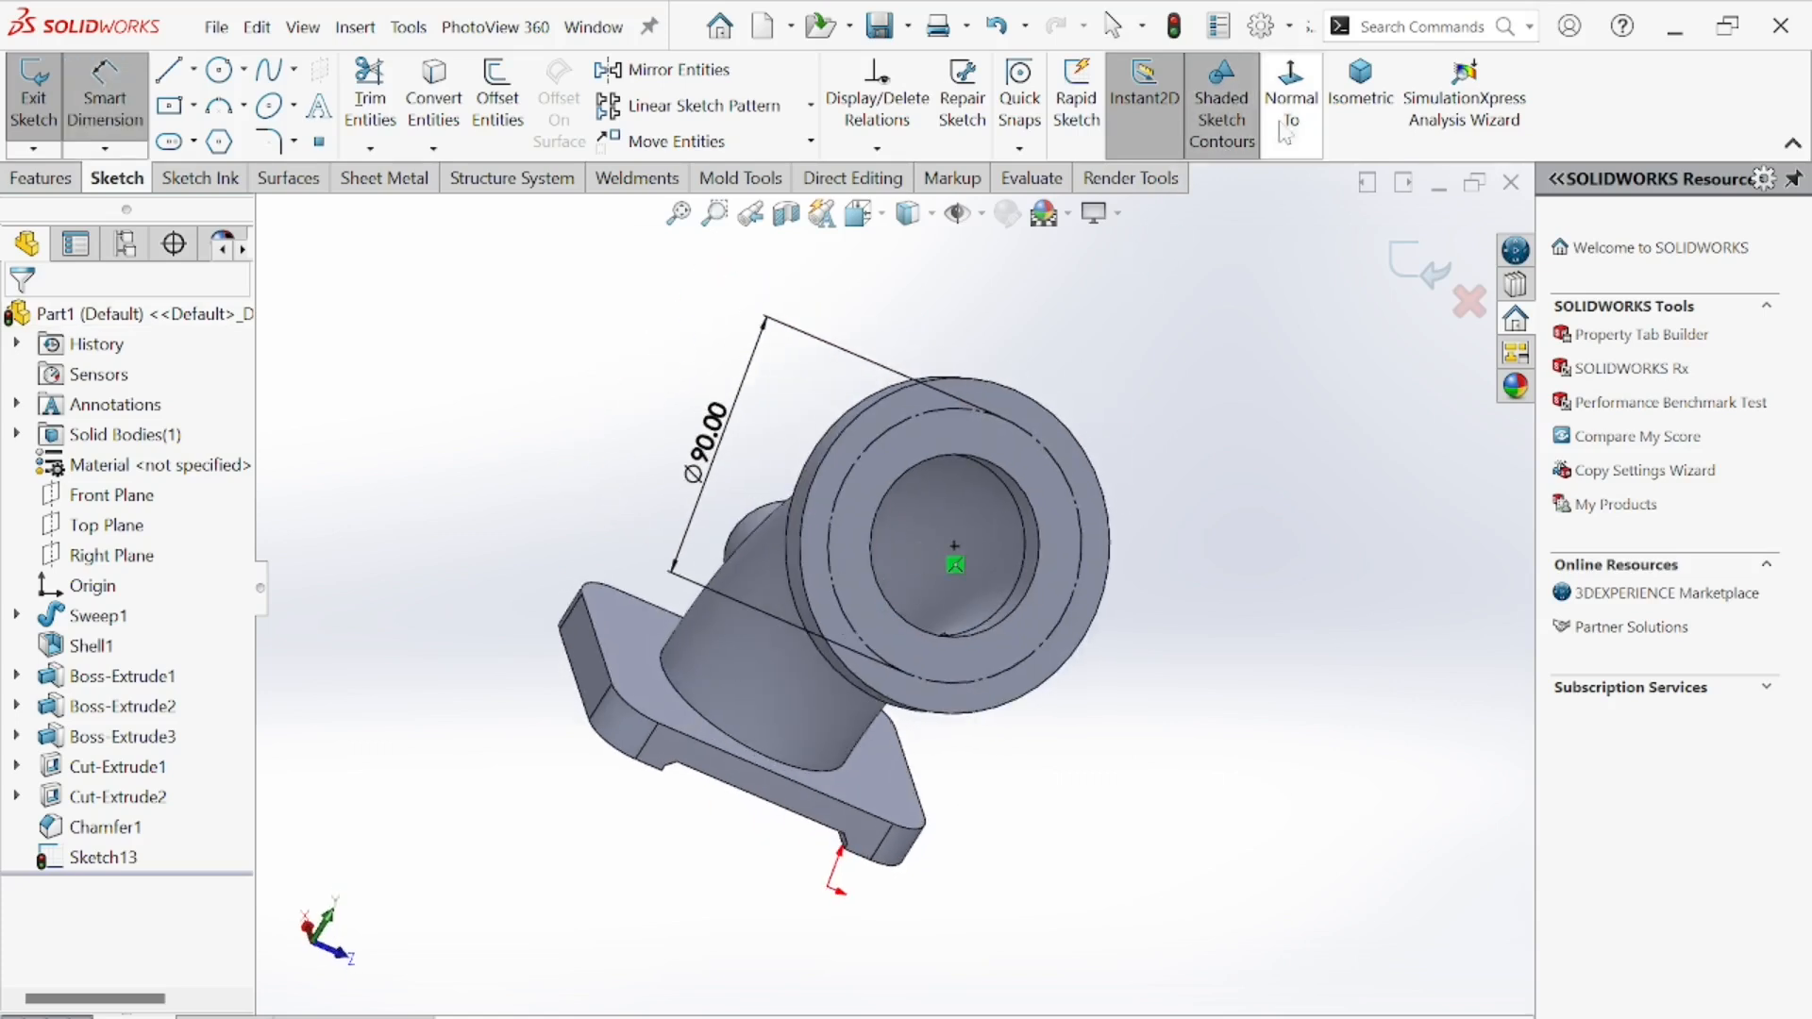
- Draw a hole circle about 5.3 mm in radius centred on the construction circle's right quadrant point
click(1291, 95)
scroll(1043, 443, down, 2)
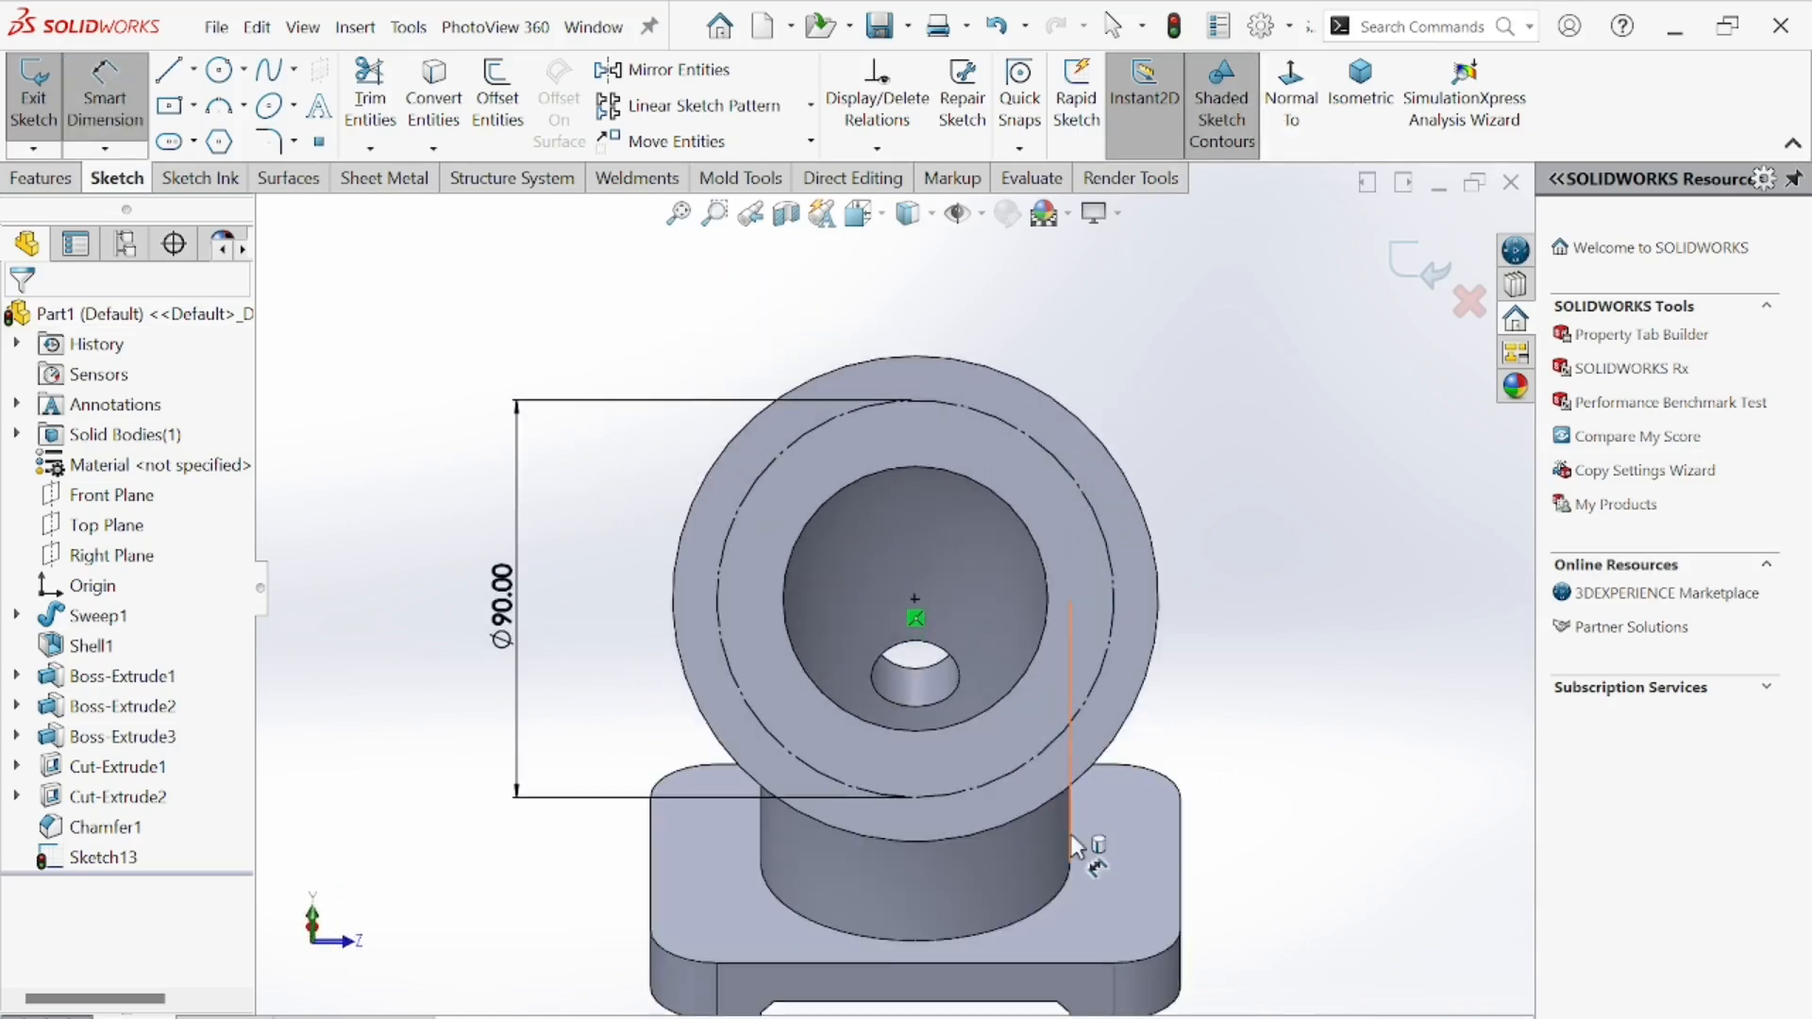
key(alt+Tab)
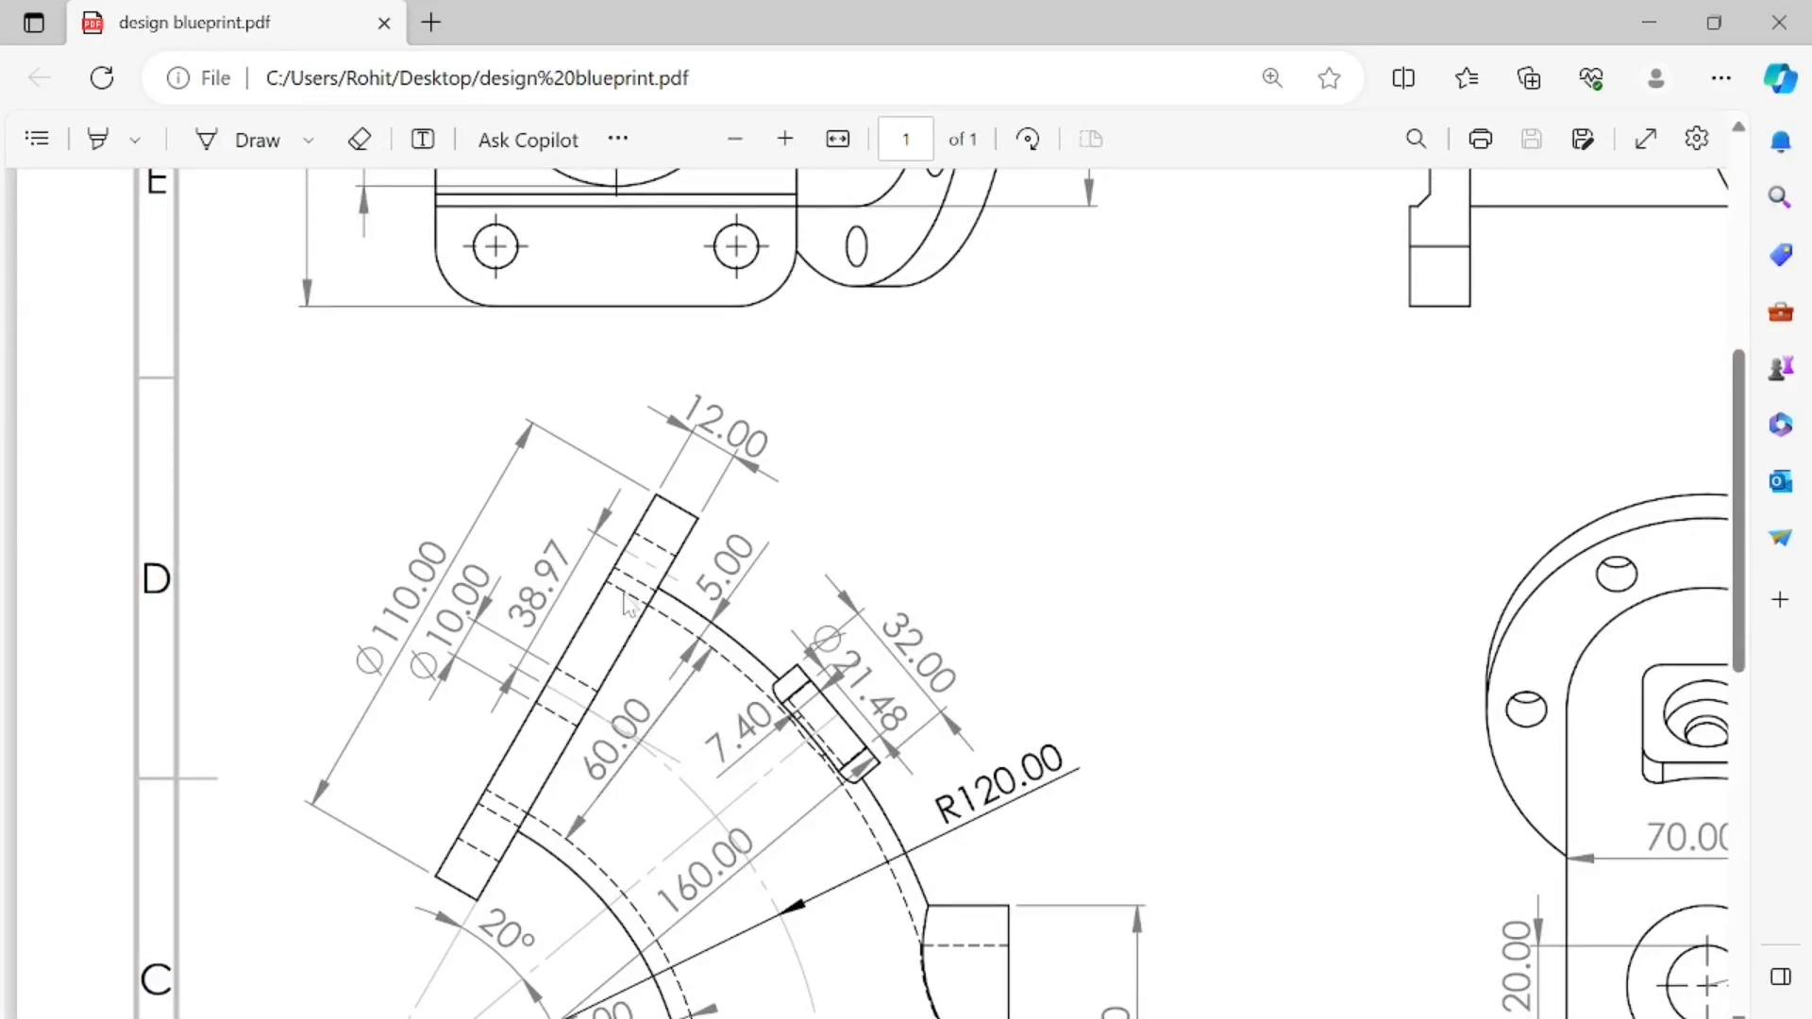
key(alt+Tab)
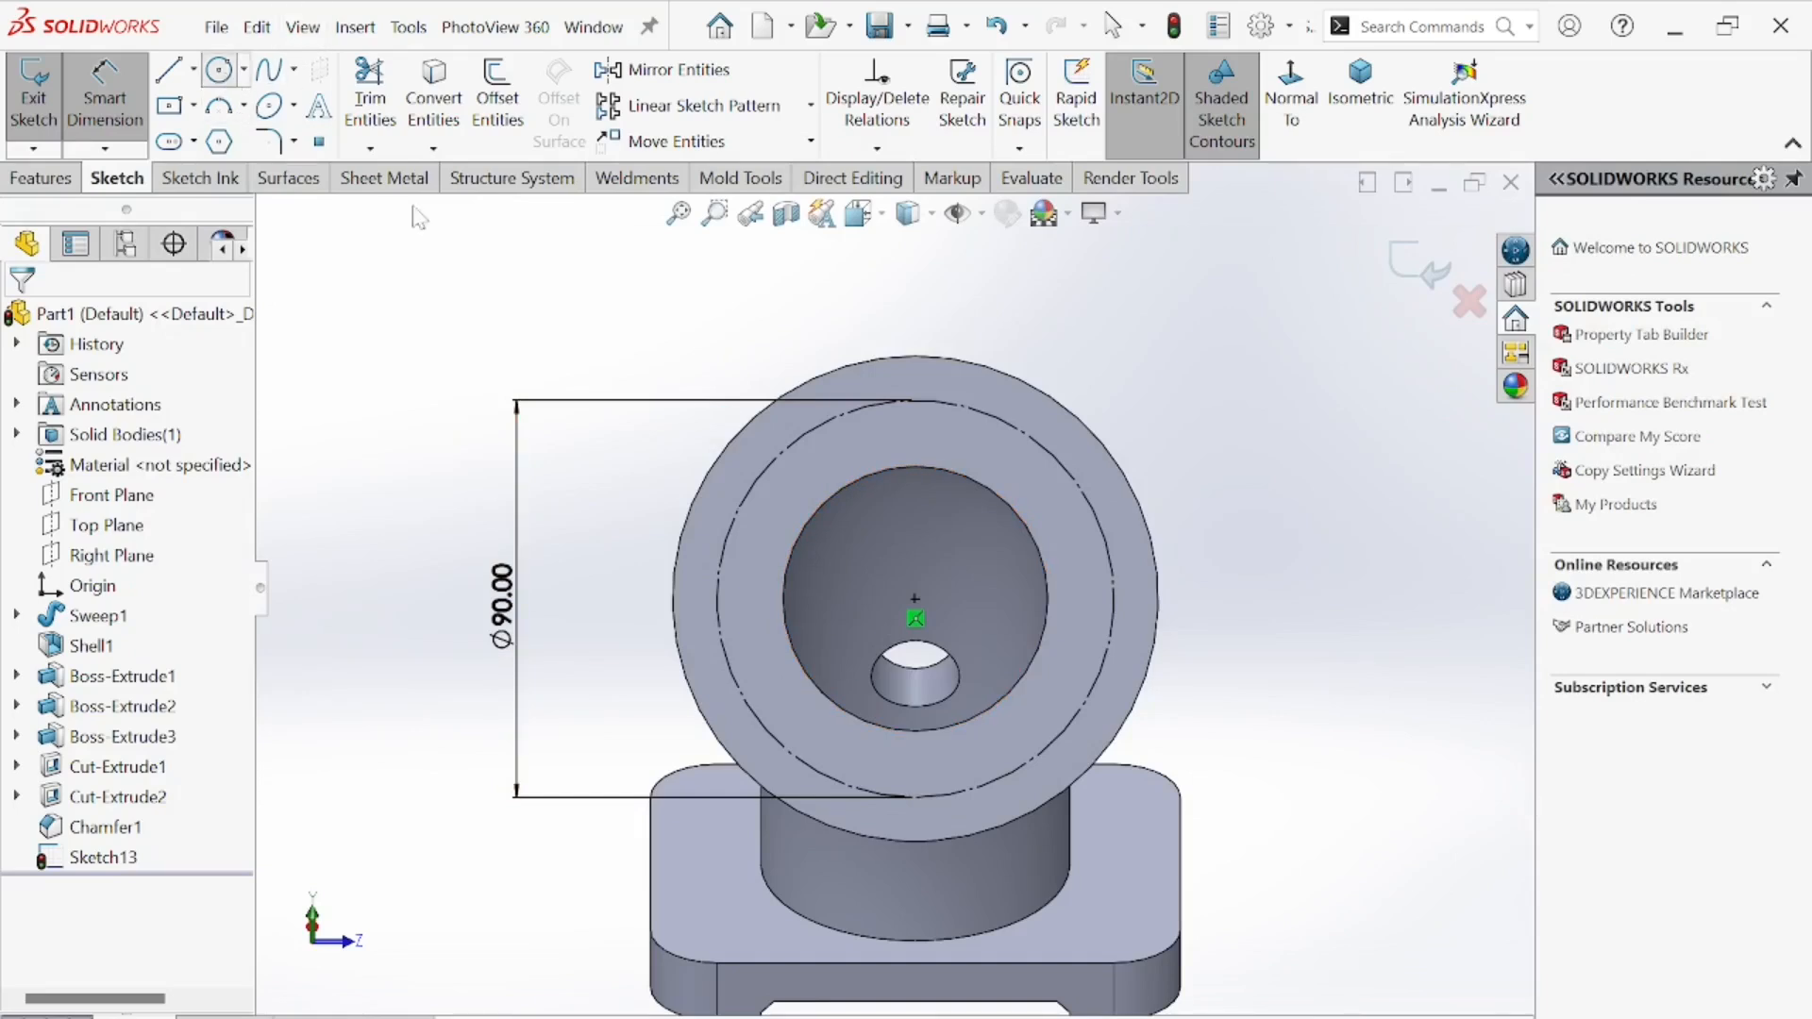
click(219, 69)
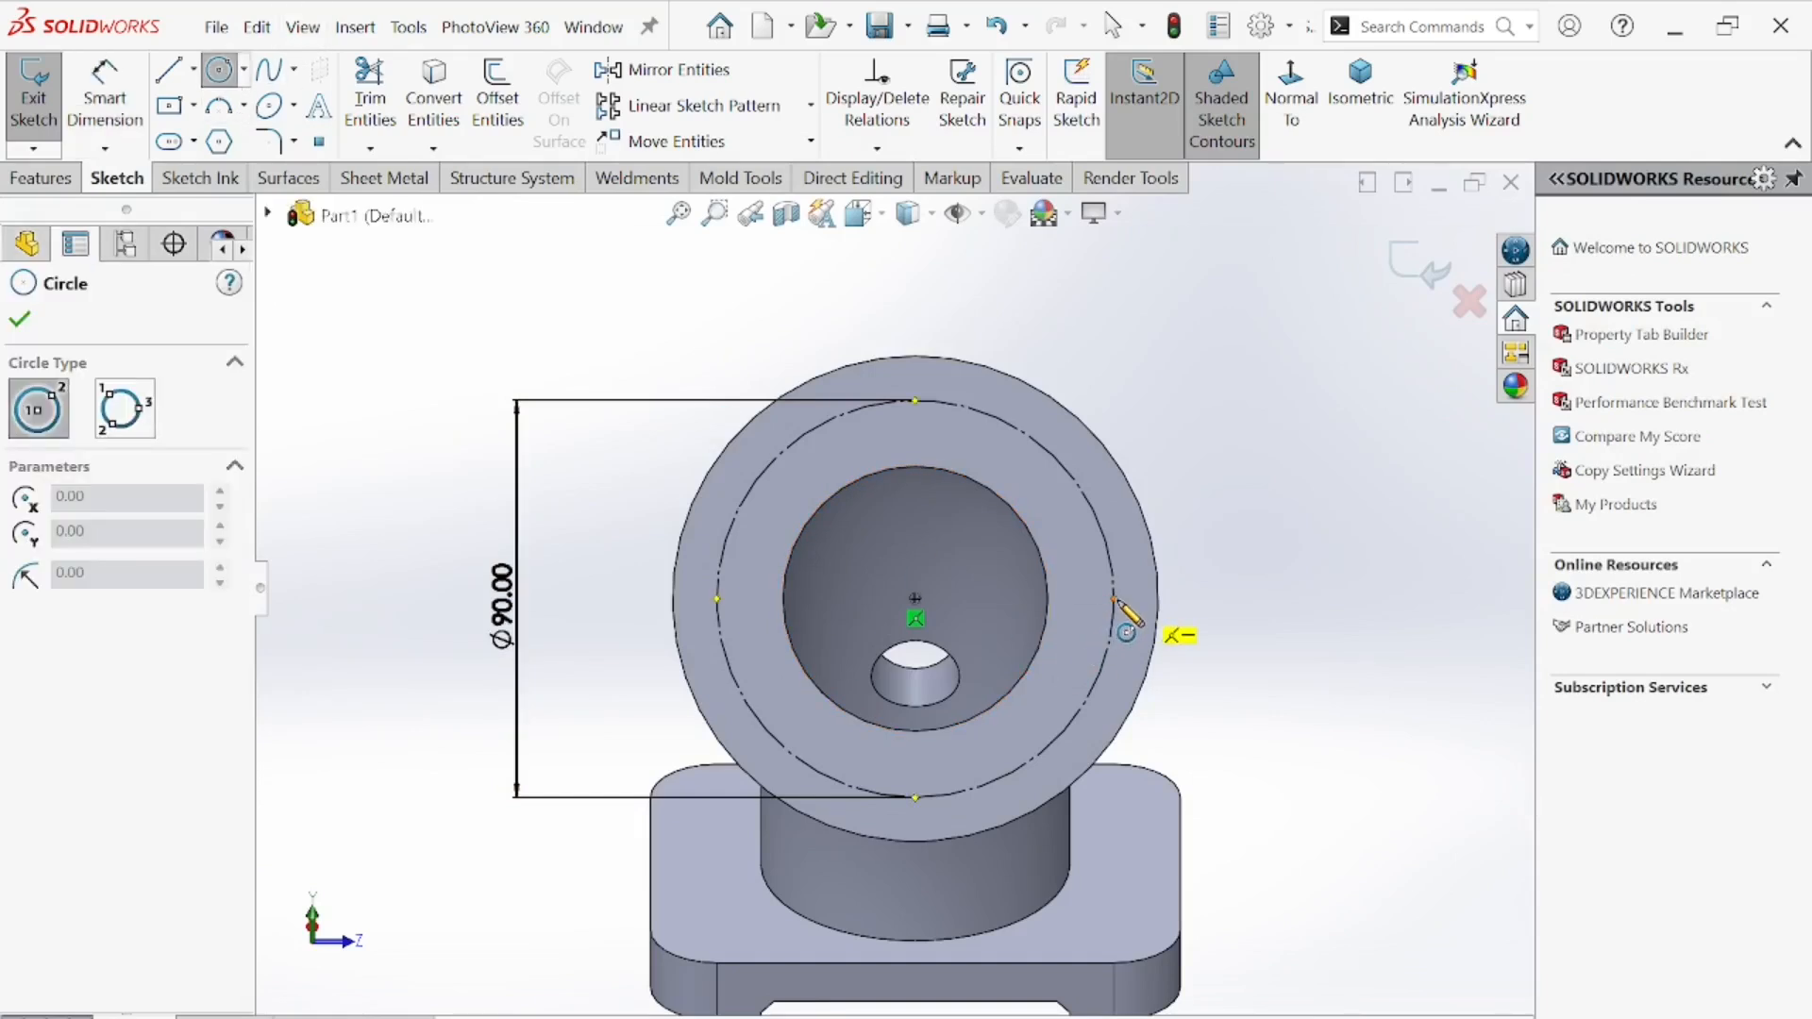
click(1115, 598)
click(1132, 616)
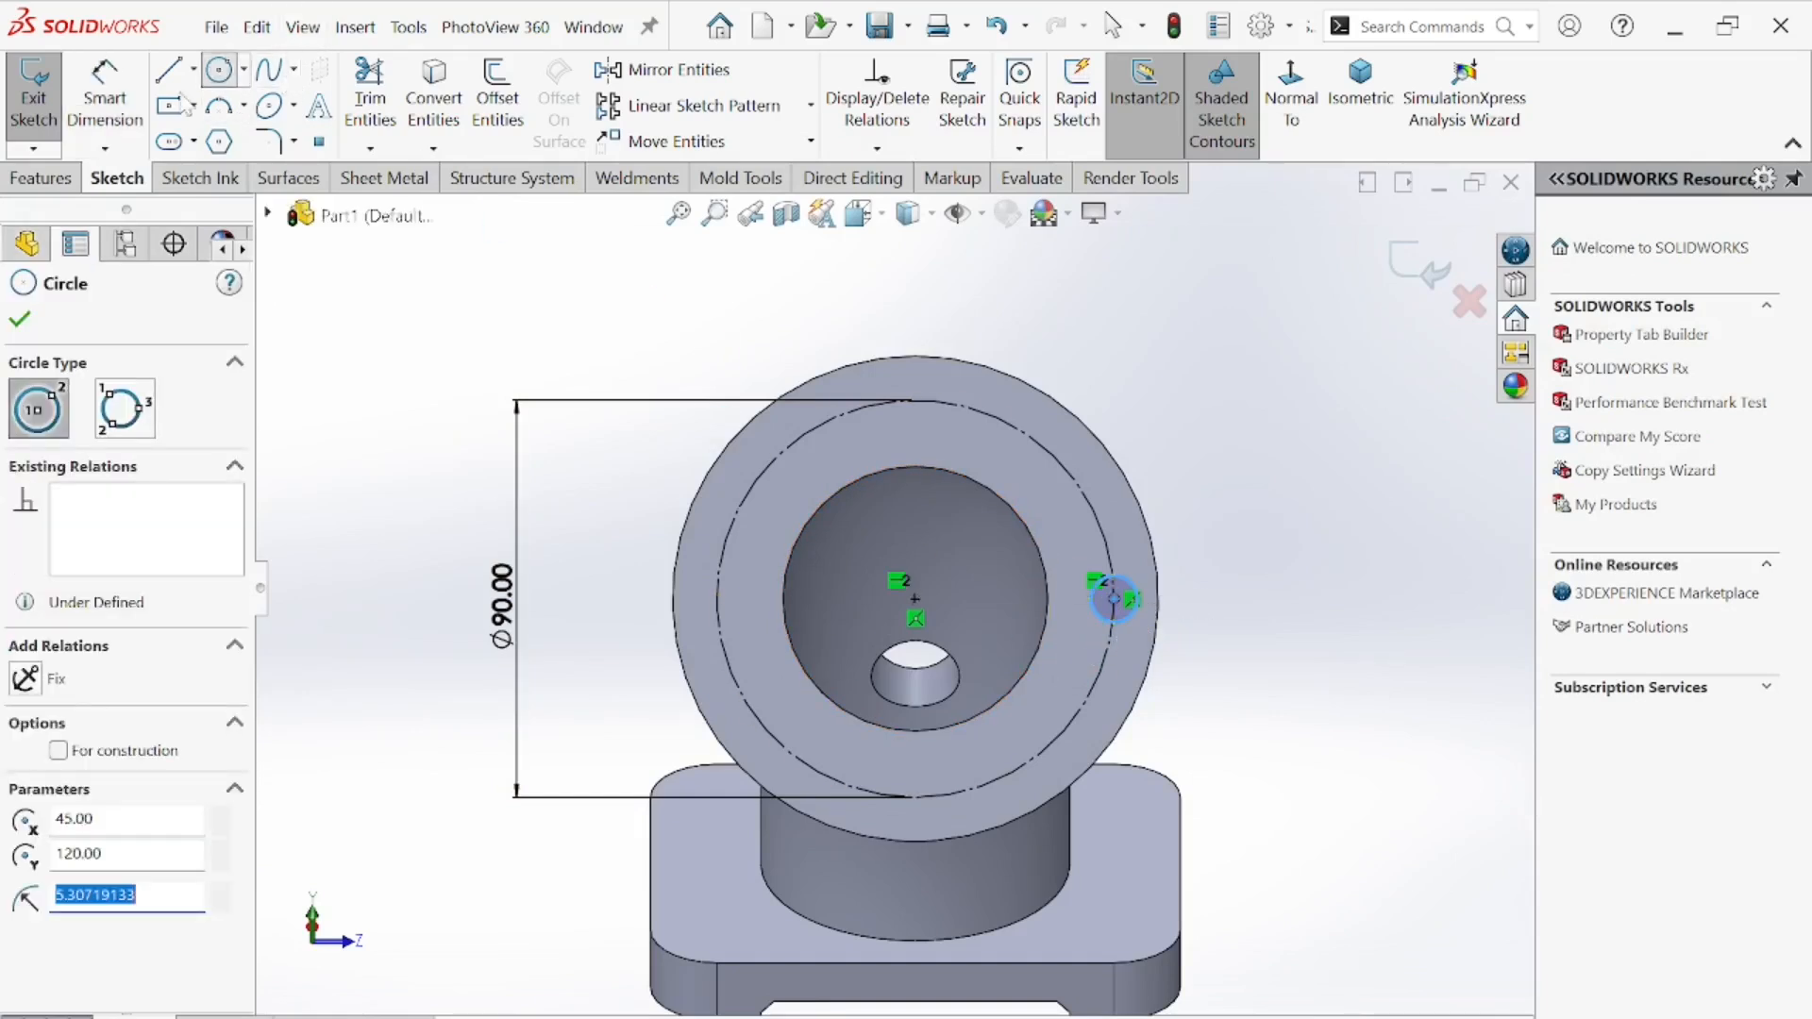
- Look up the round flange's hole size in the blueprint and dimension the small circle's diameter at 10 mm
click(112, 102)
key(alt+Tab)
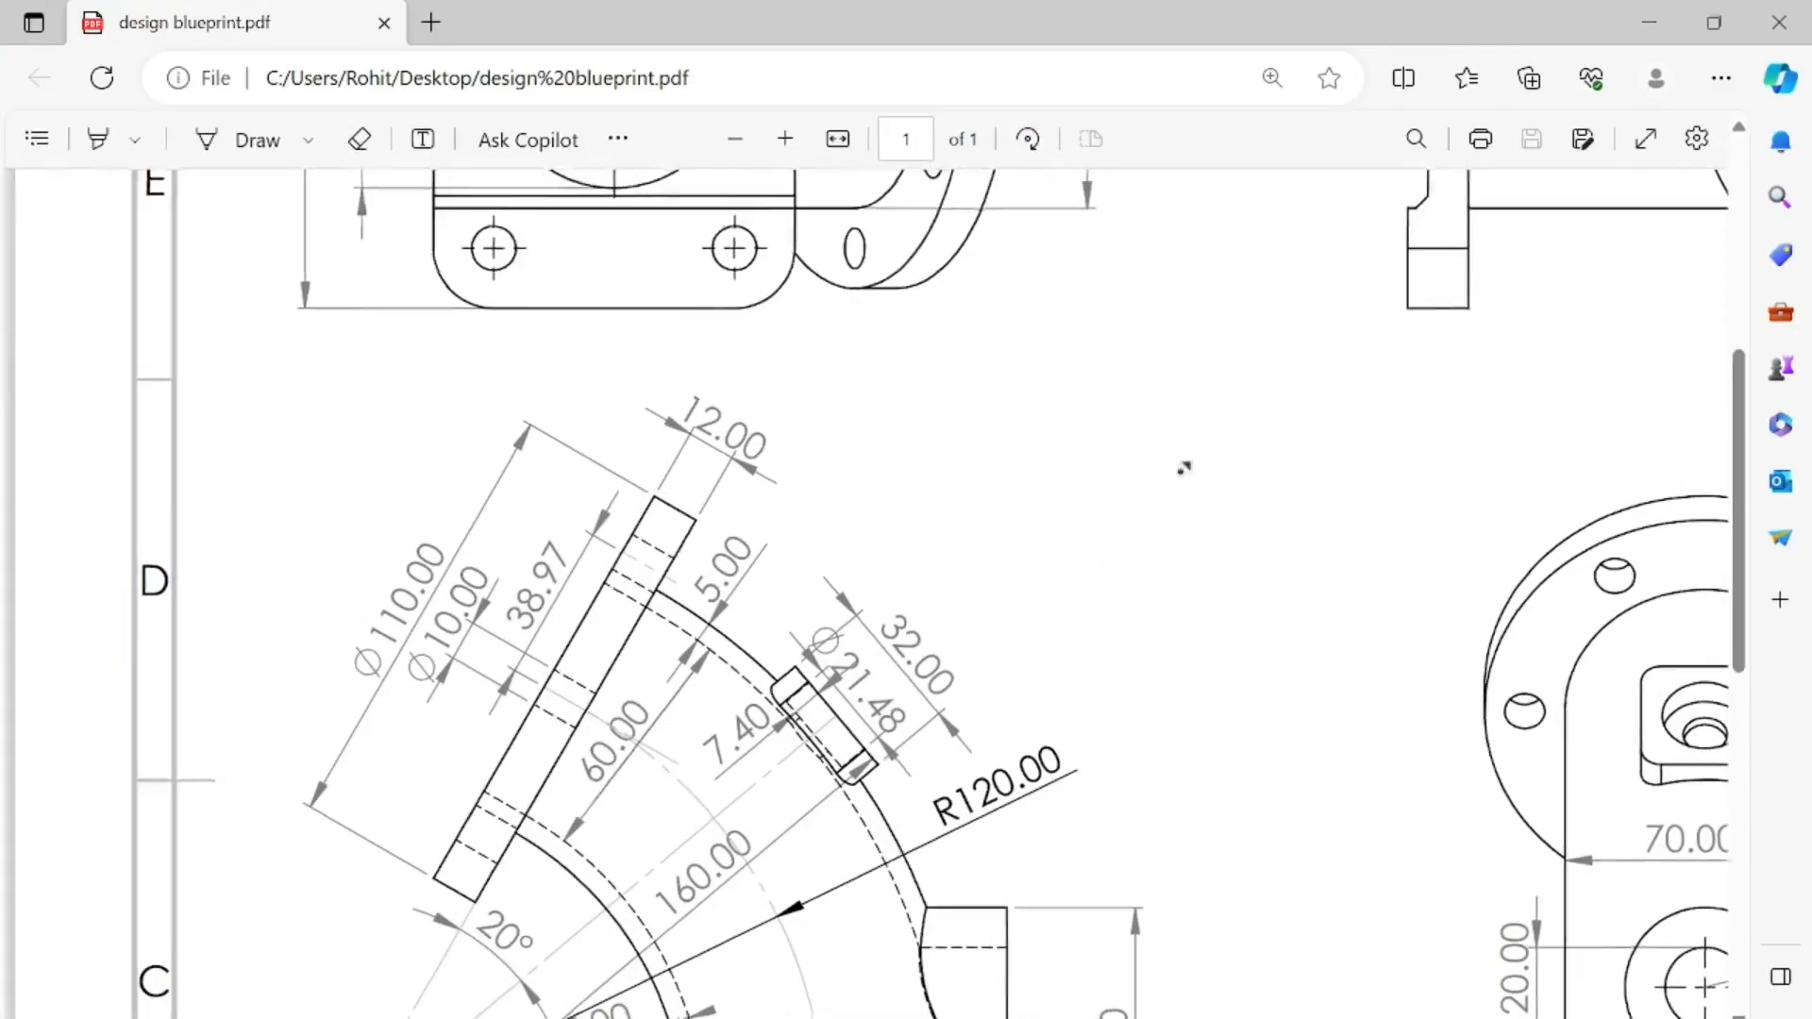
ctrl+scroll(1344, 342, up, 3)
middle_drag(1345, 341, 1194, 615)
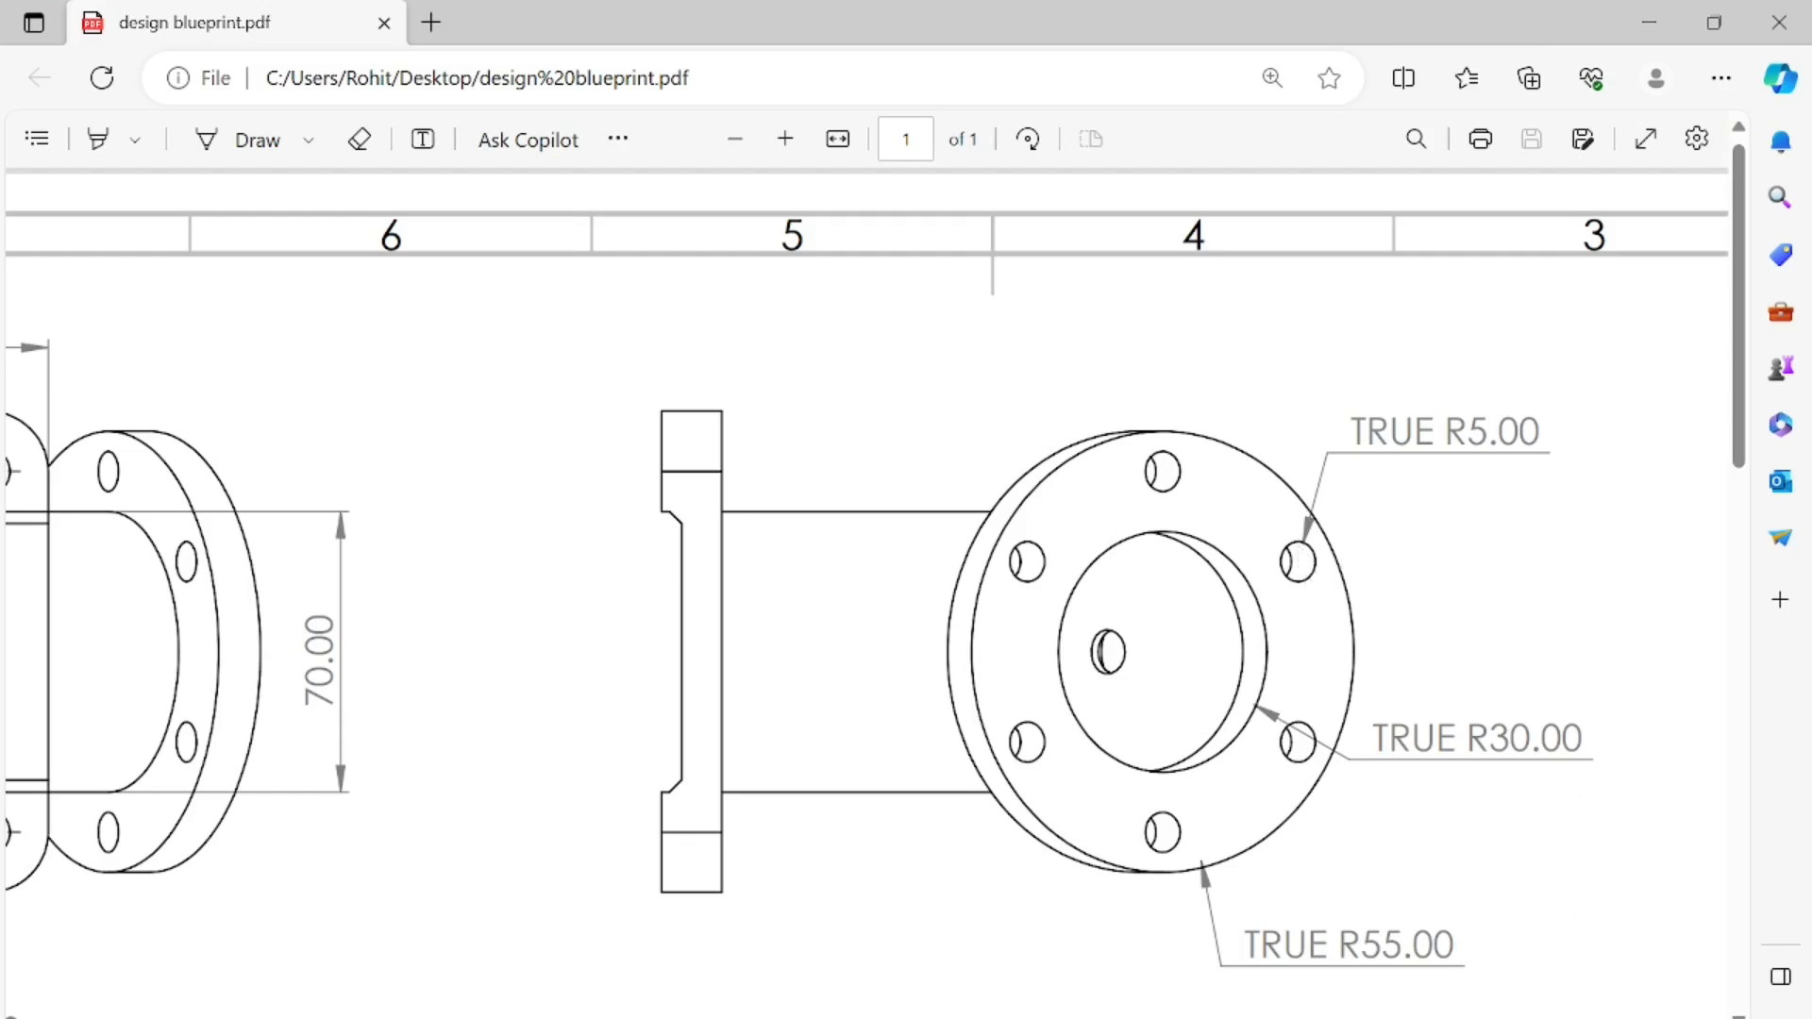
key(alt+Tab)
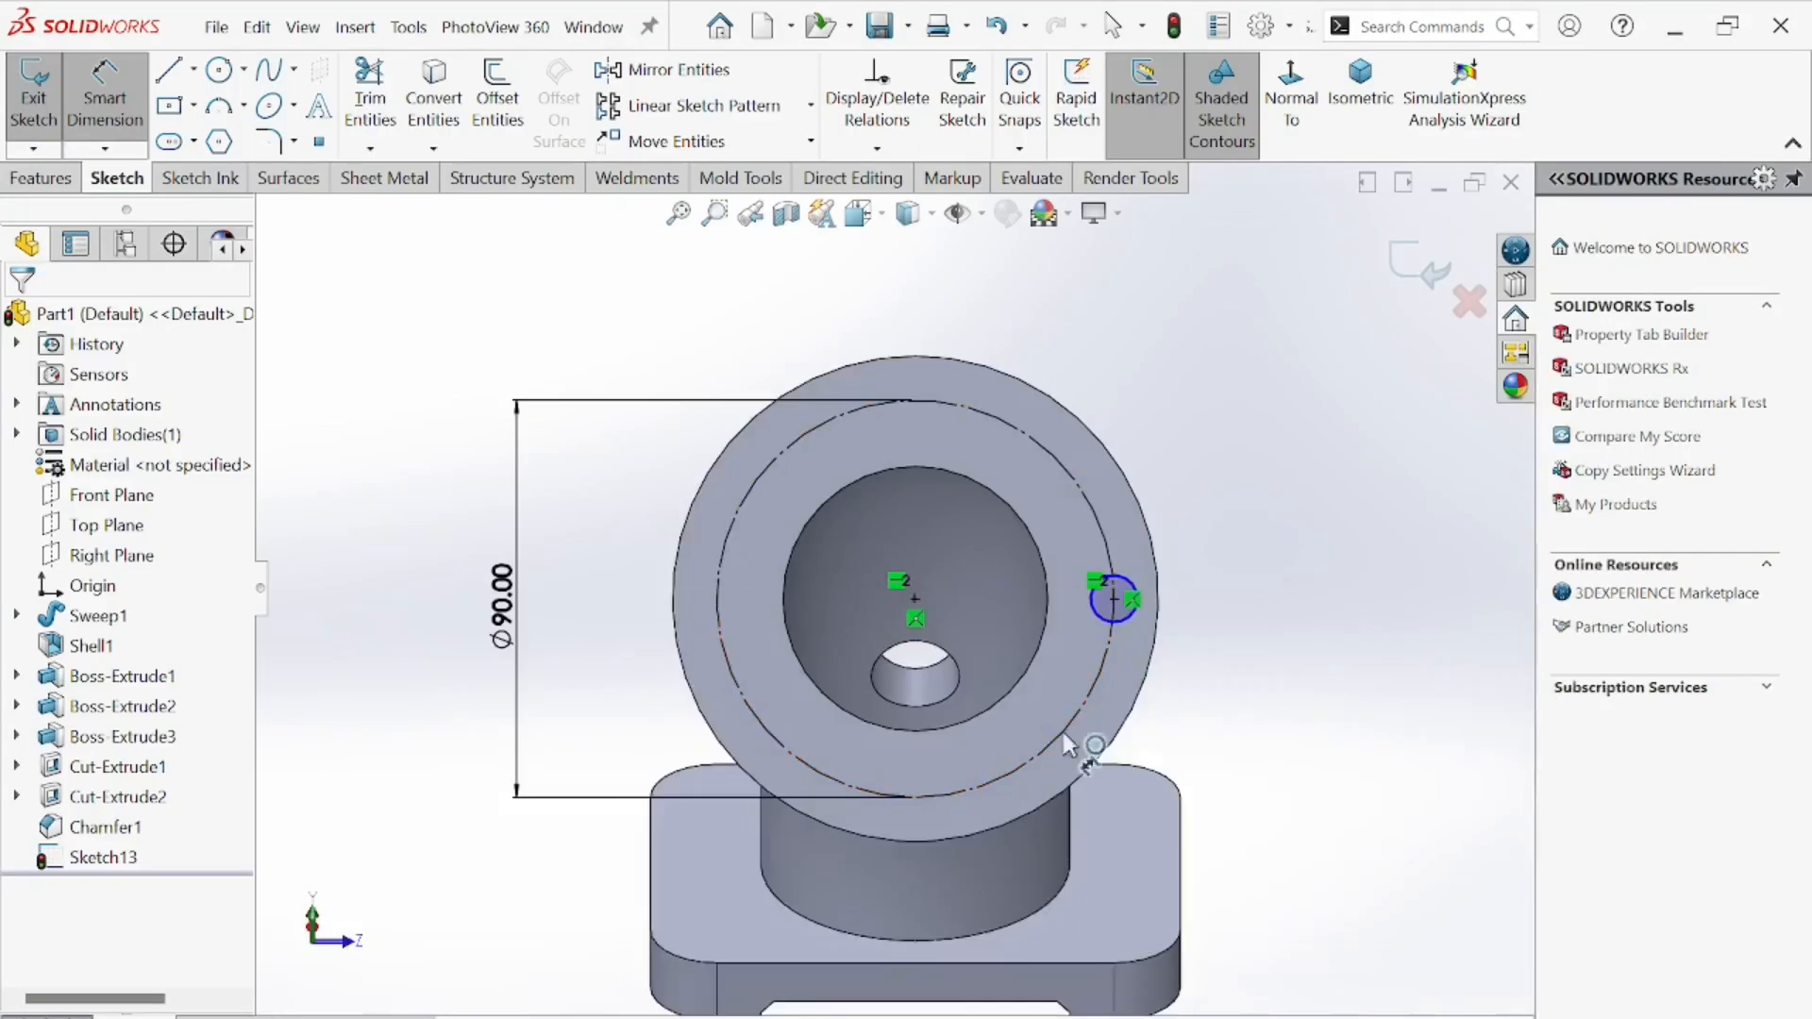
click(1138, 612)
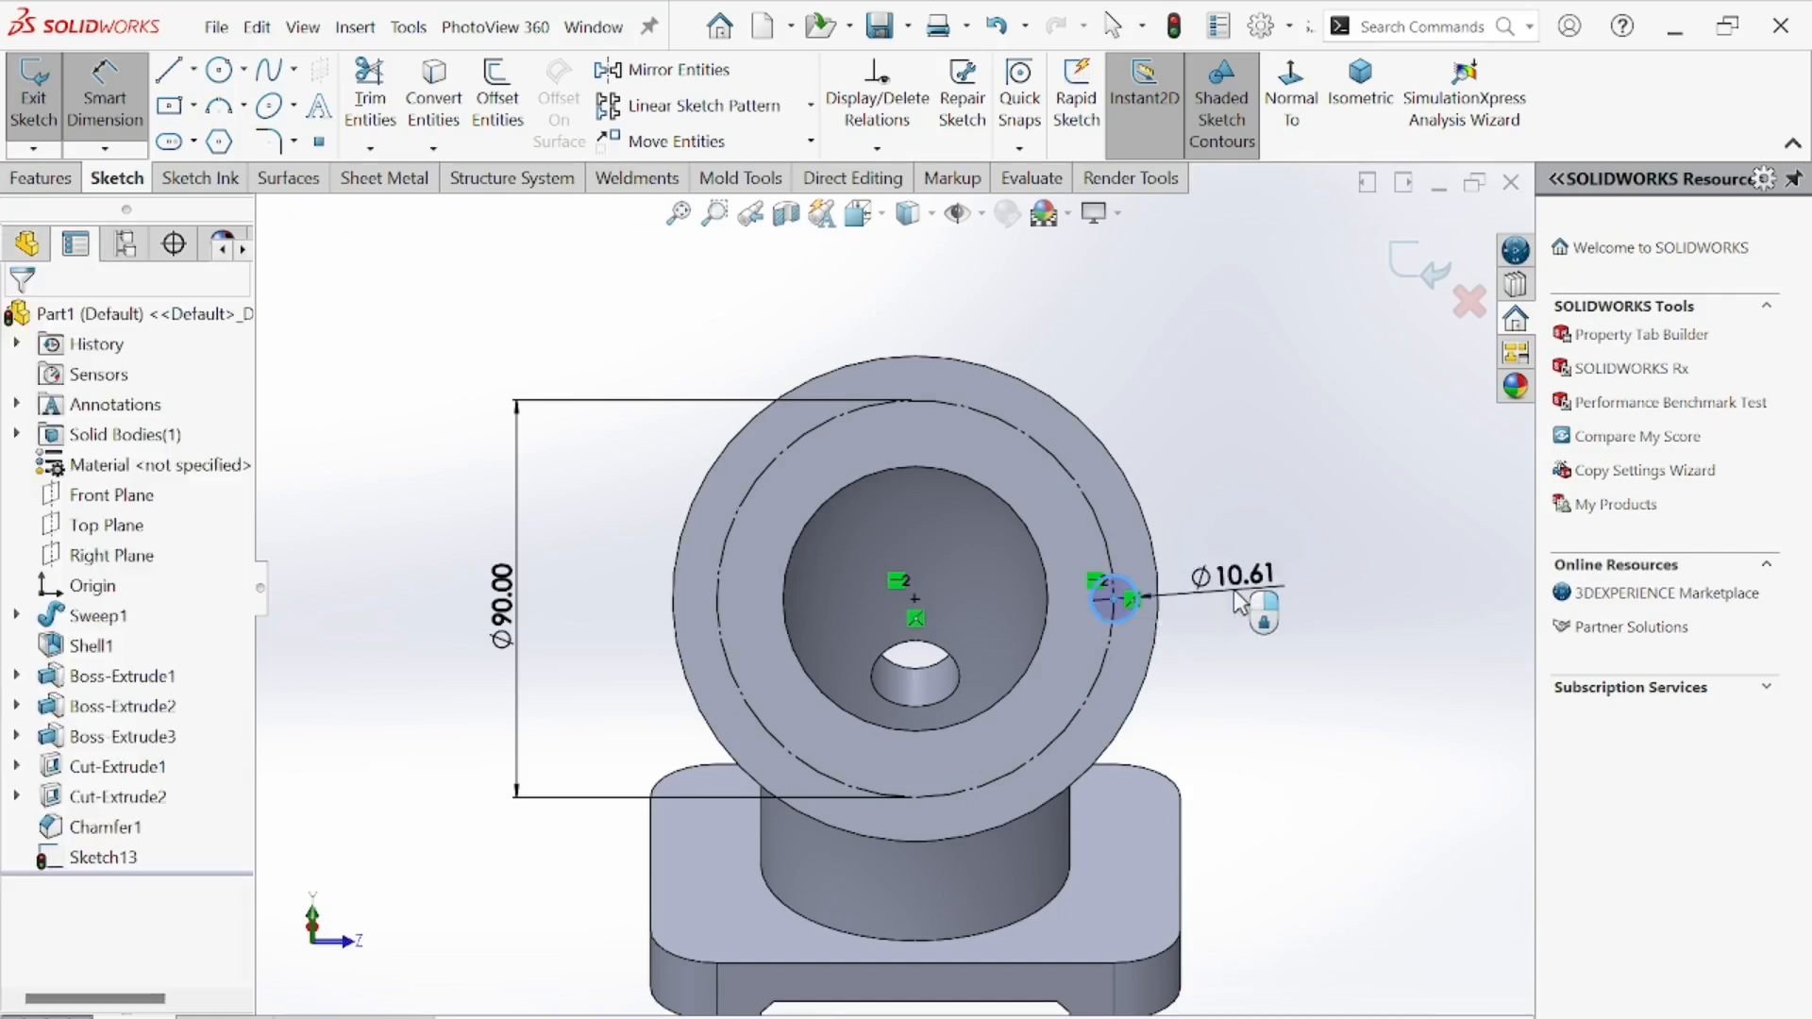
click(1237, 590)
text(10)
key(Return)
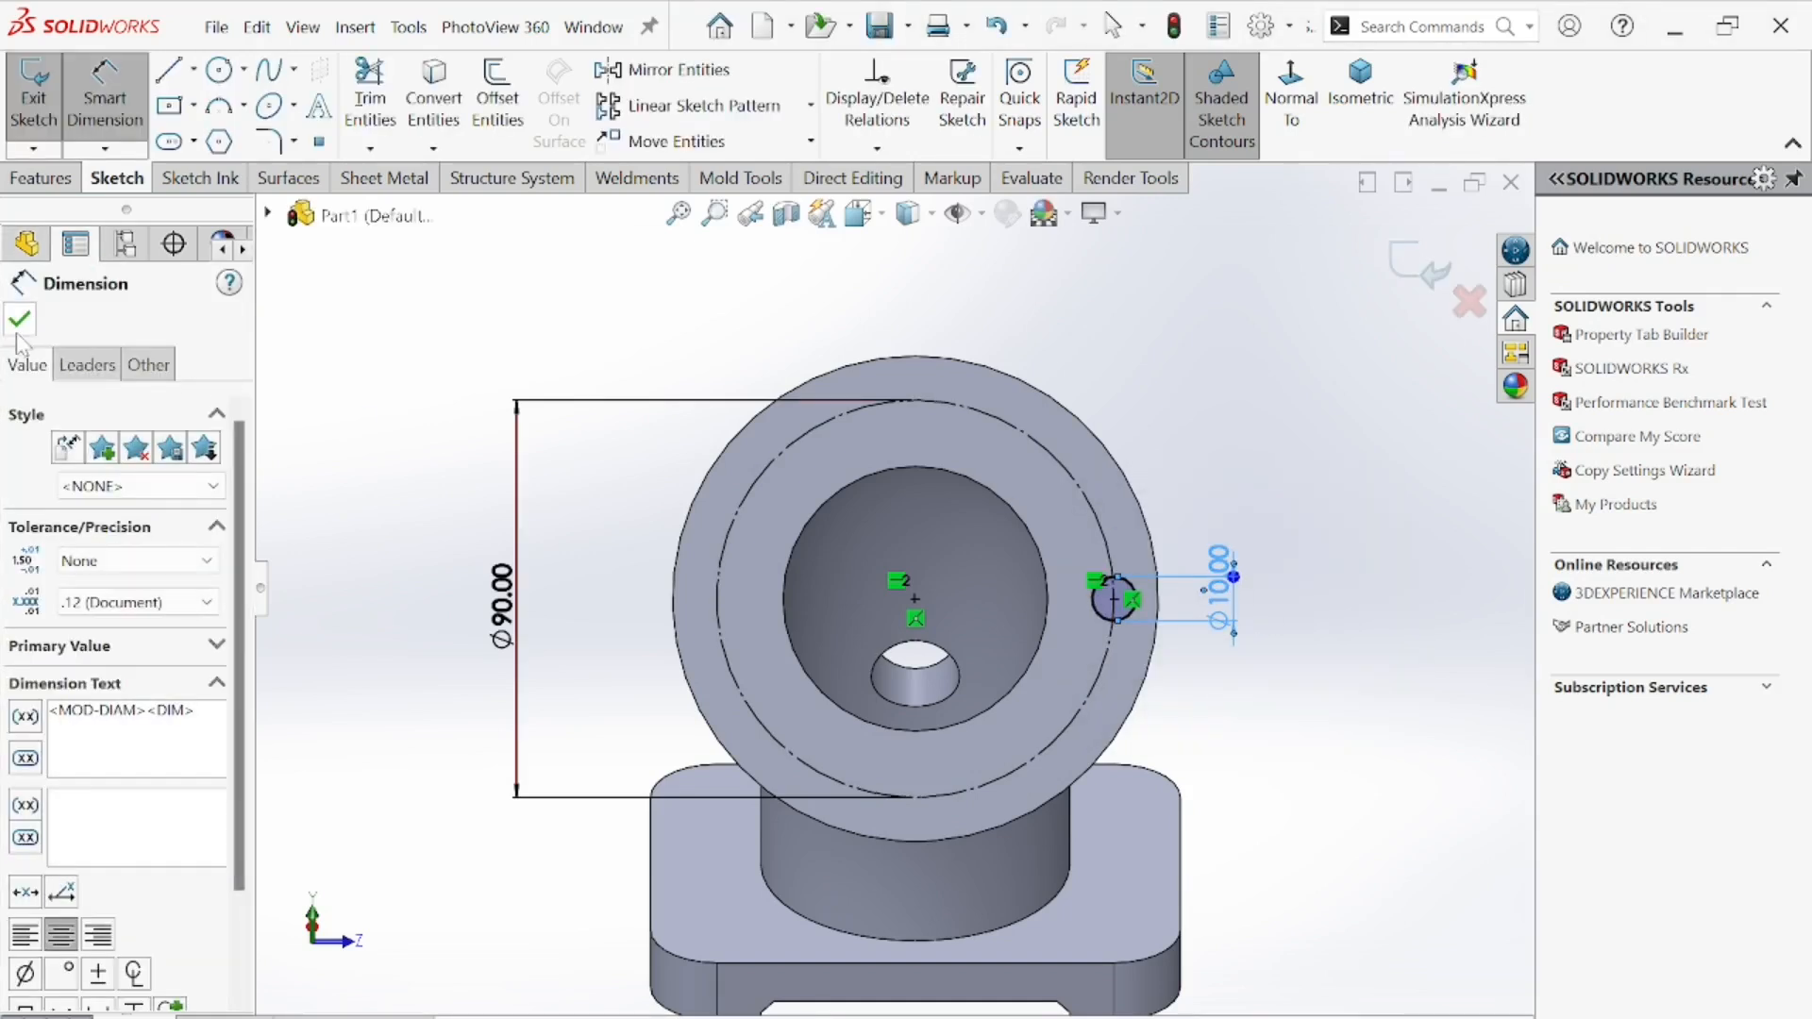
key(Escape)
key(Escape)
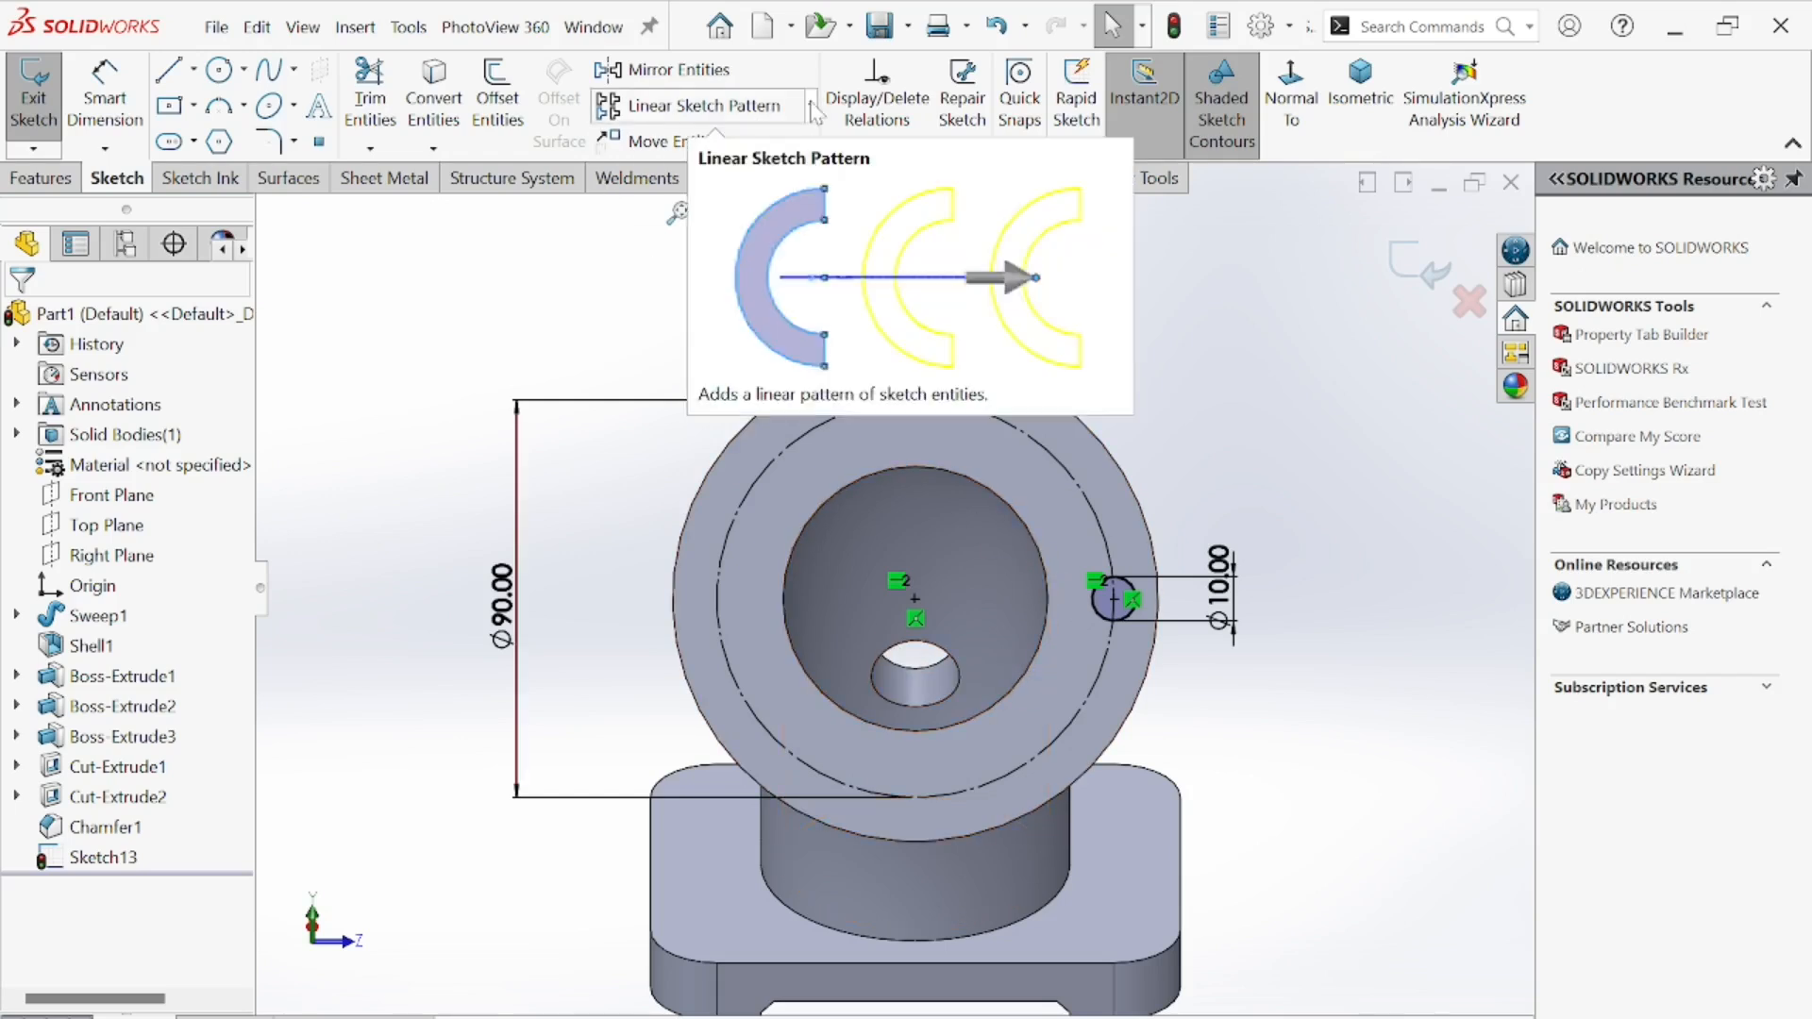
- Create a circular sketch pattern of the 10 mm circle around the bore centre with 6 equally spaced instances over 360°
click(811, 106)
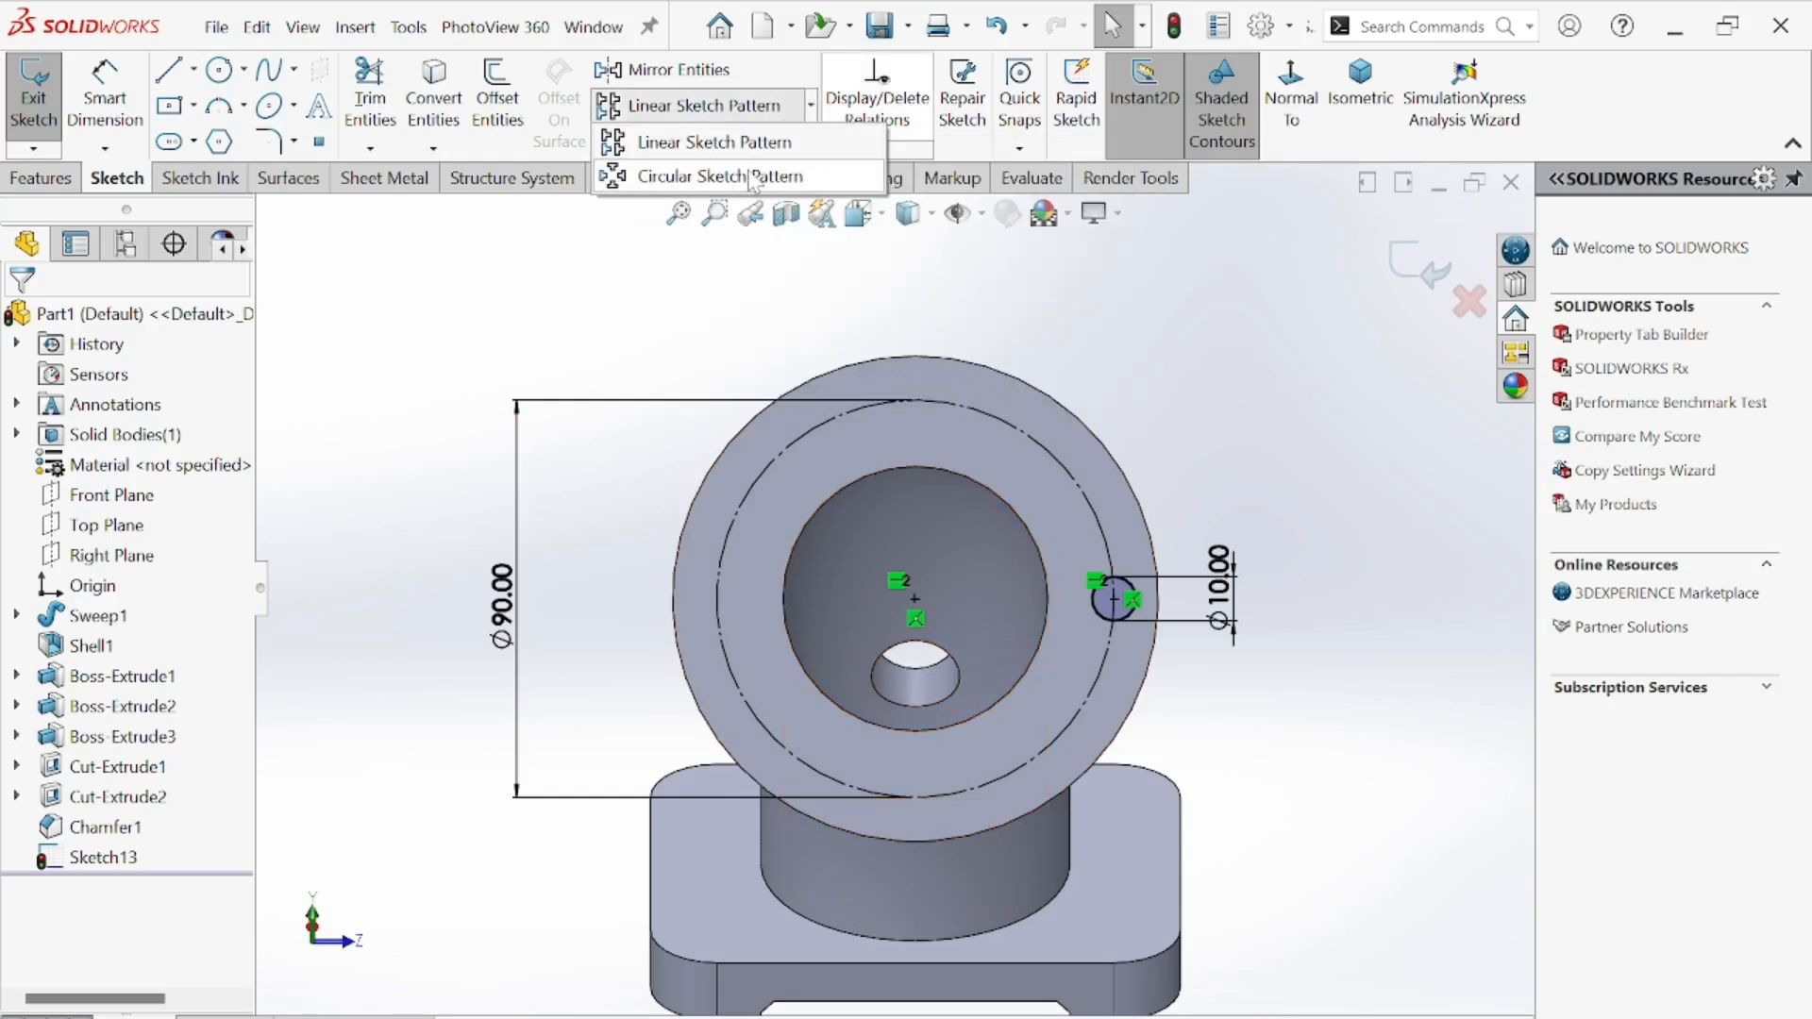
click(720, 177)
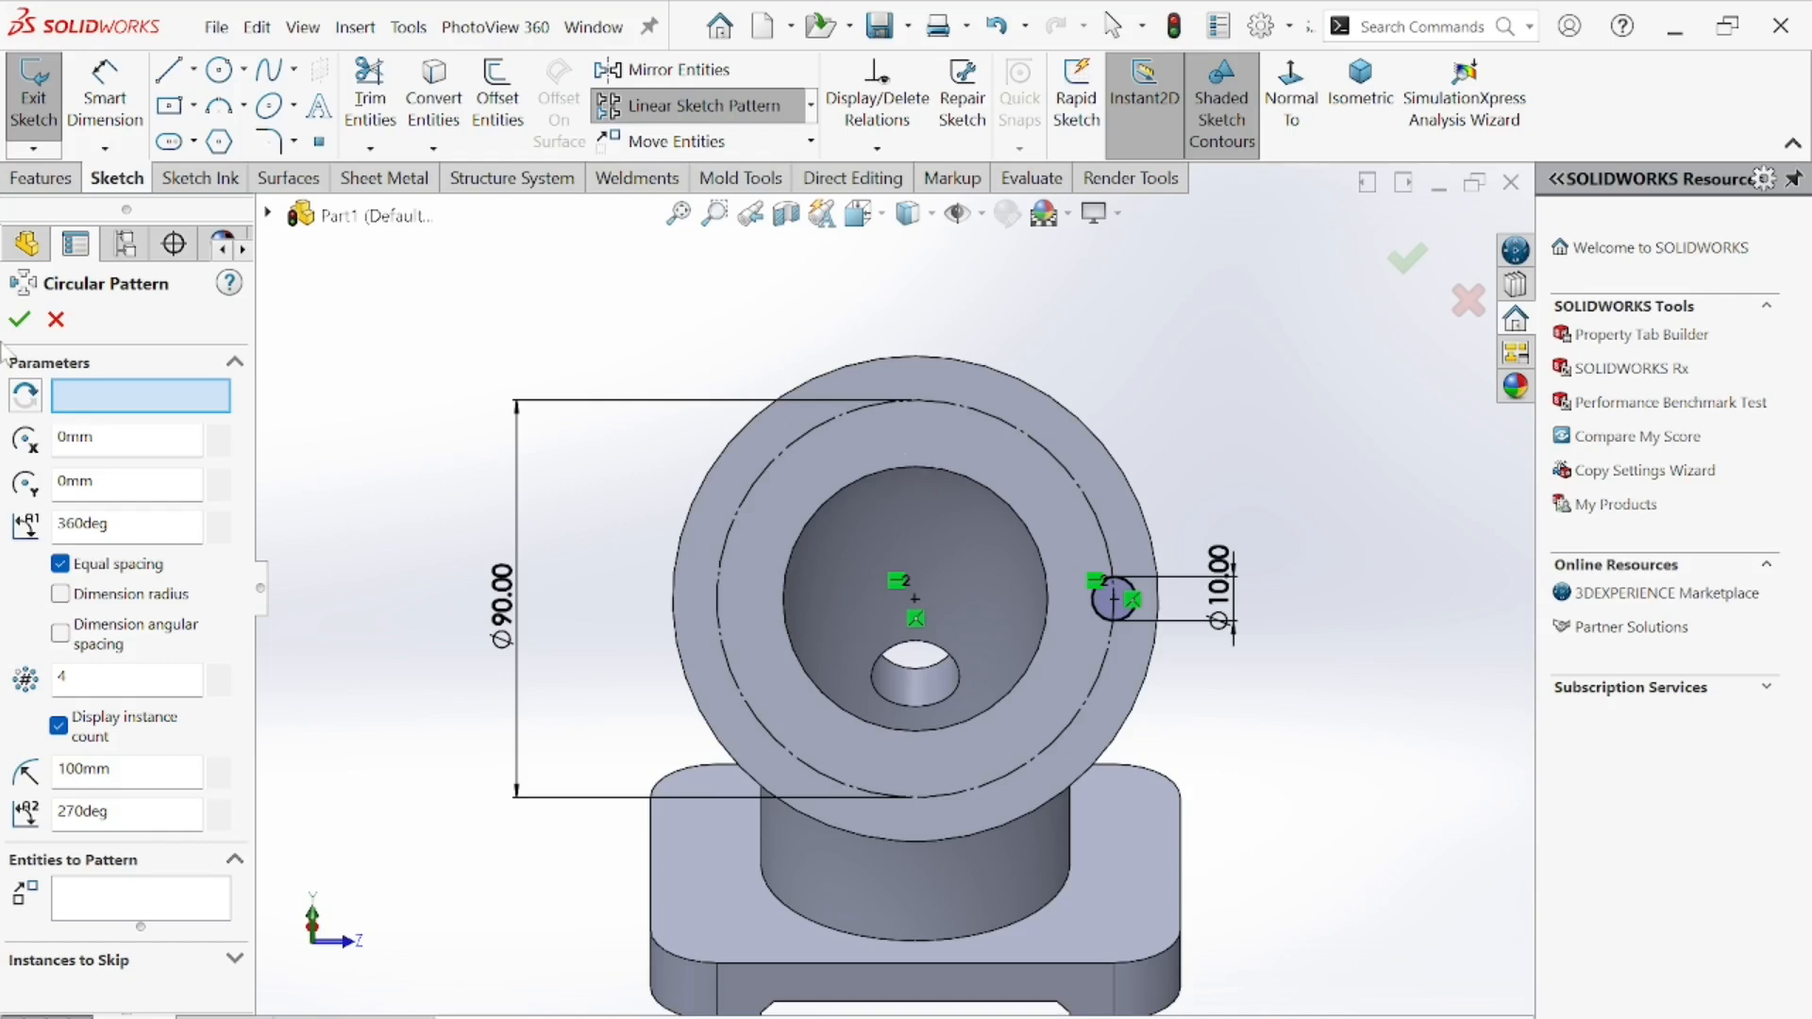
click(914, 599)
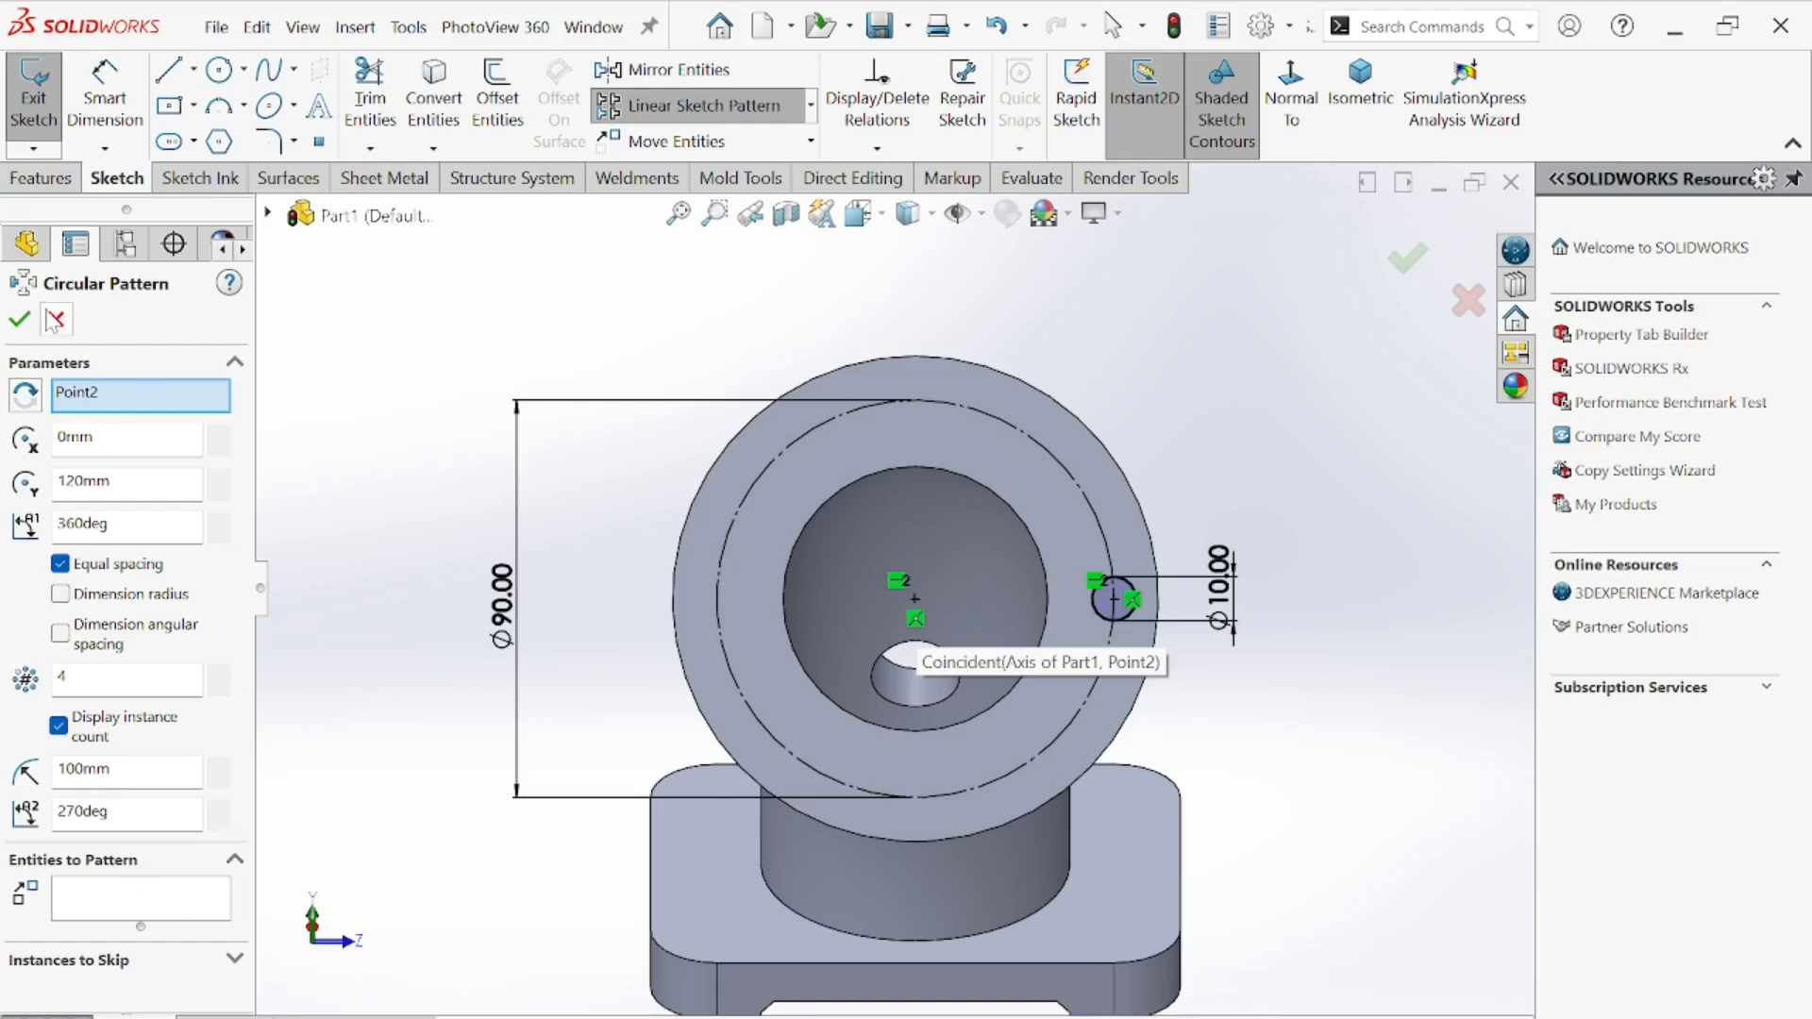
click(110, 911)
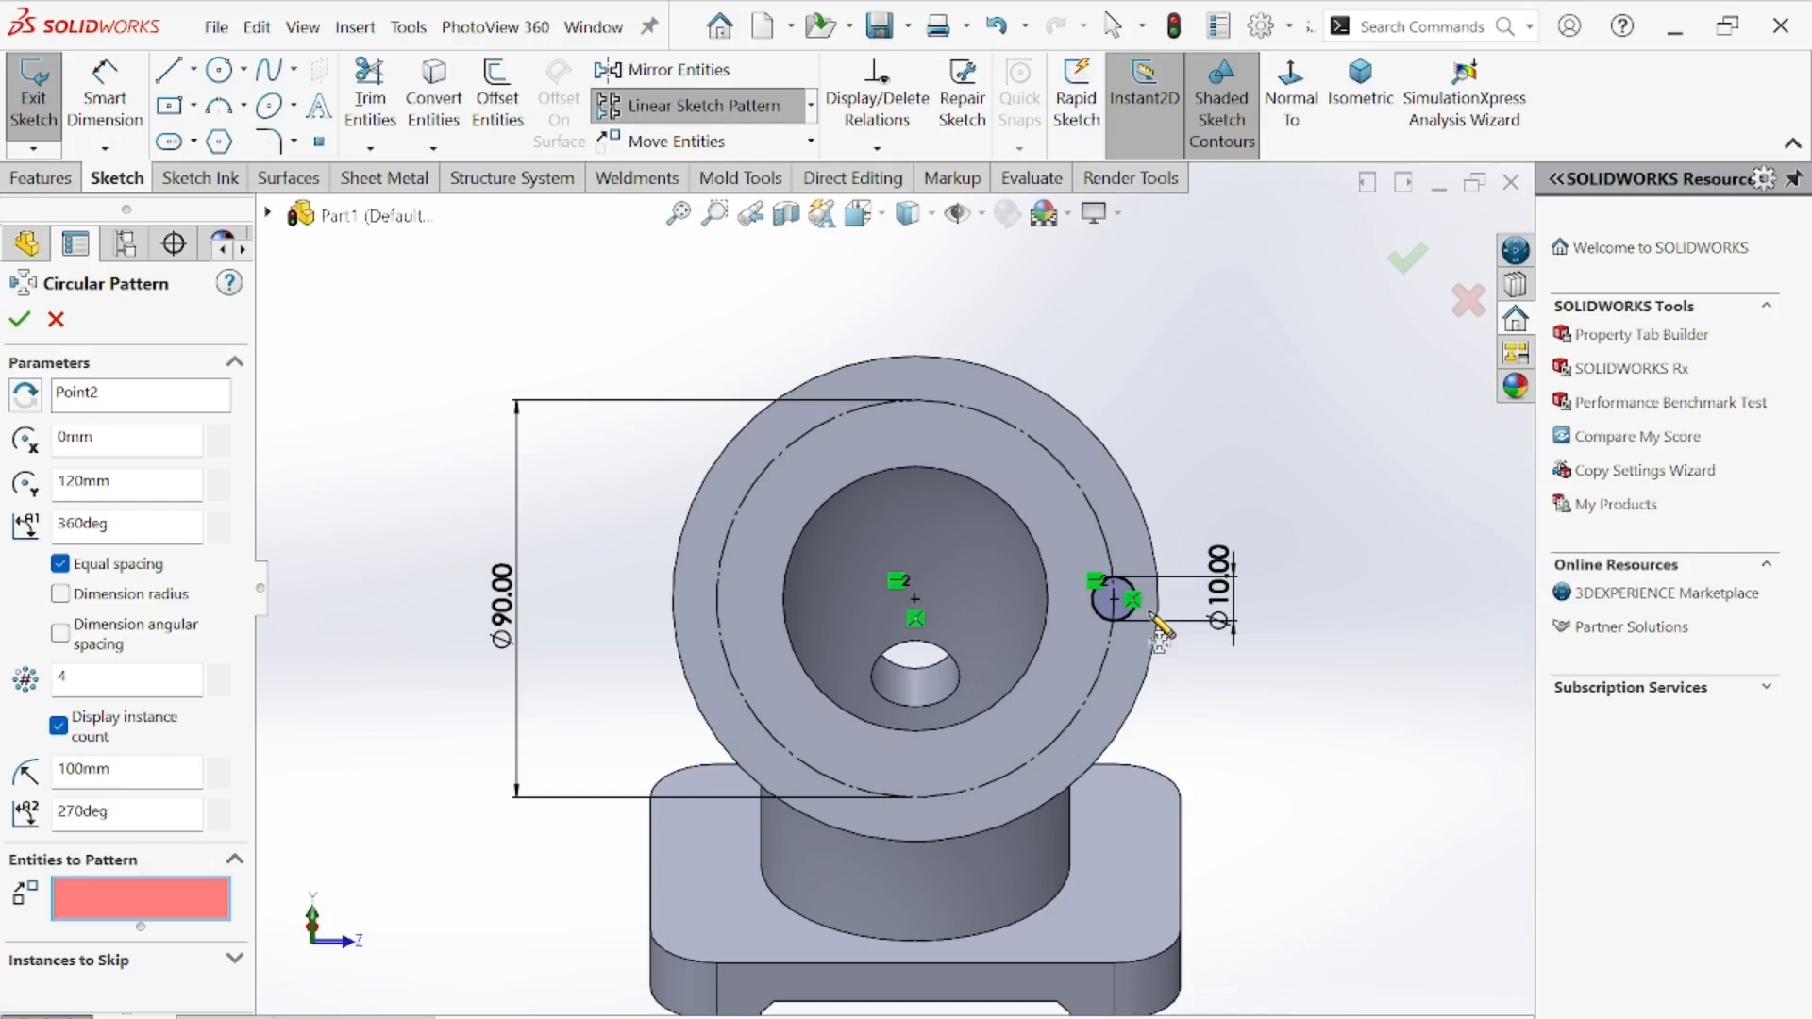
click(1099, 615)
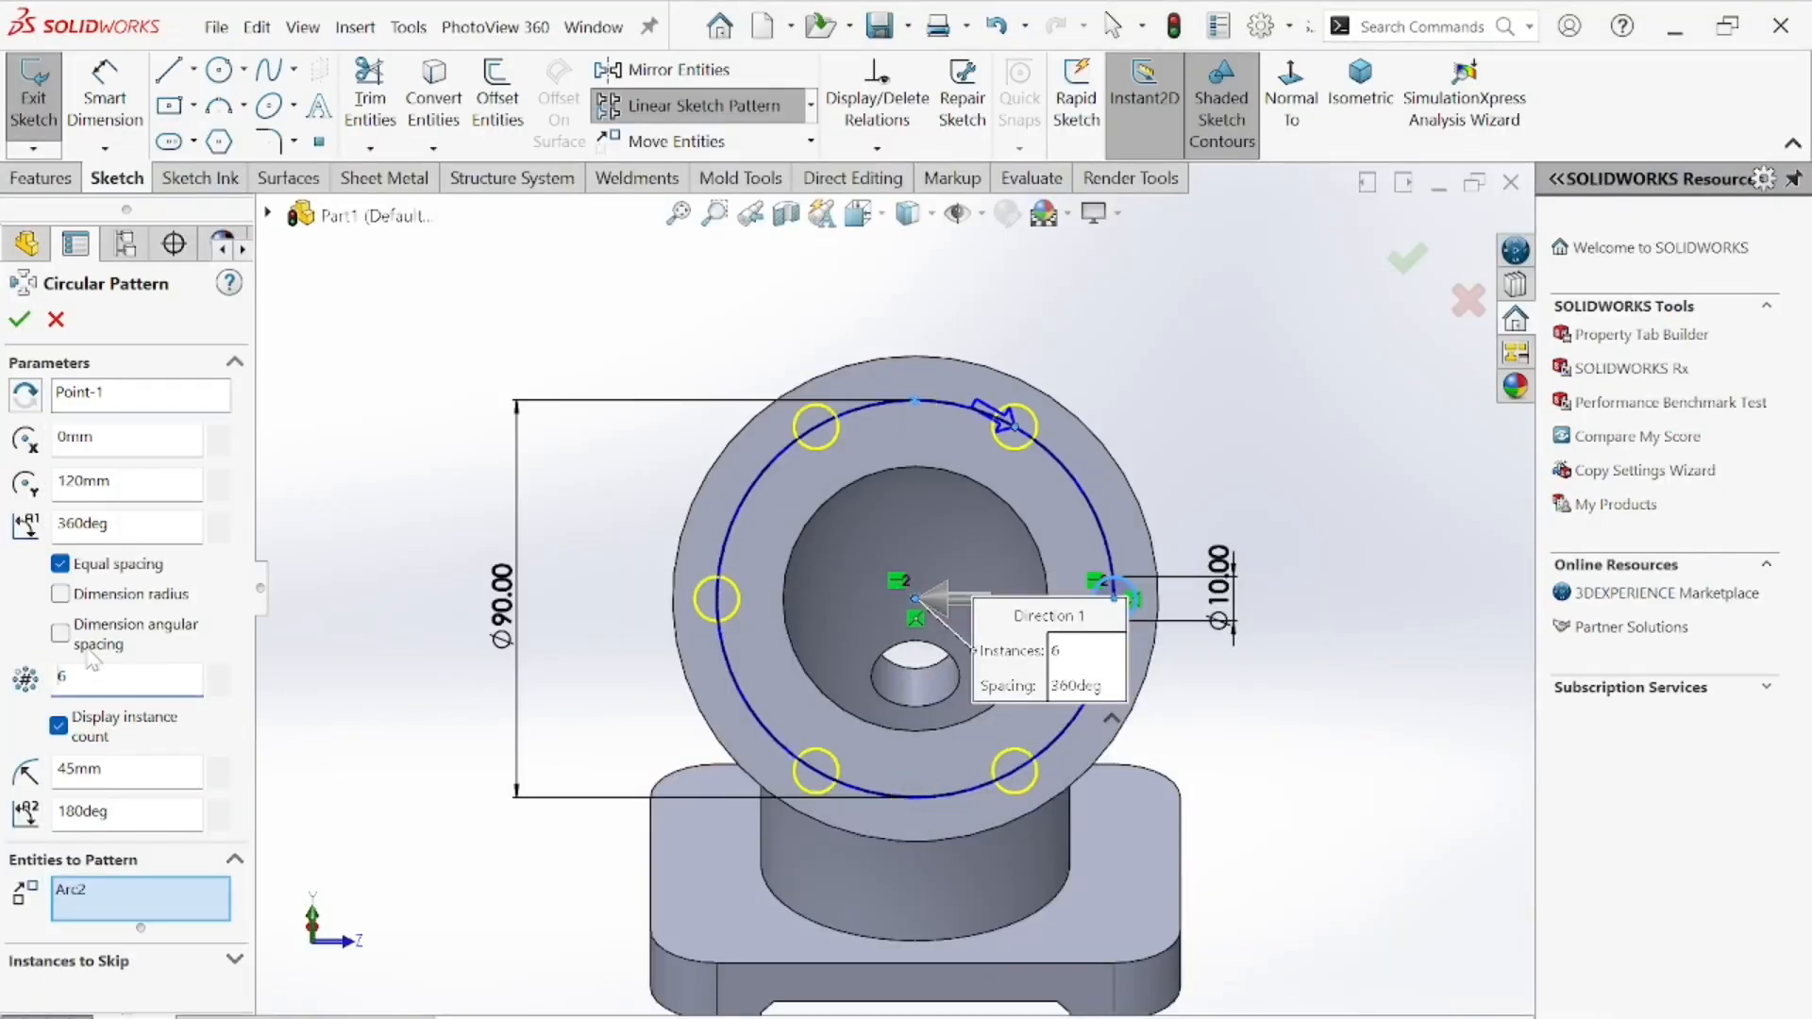
click(20, 320)
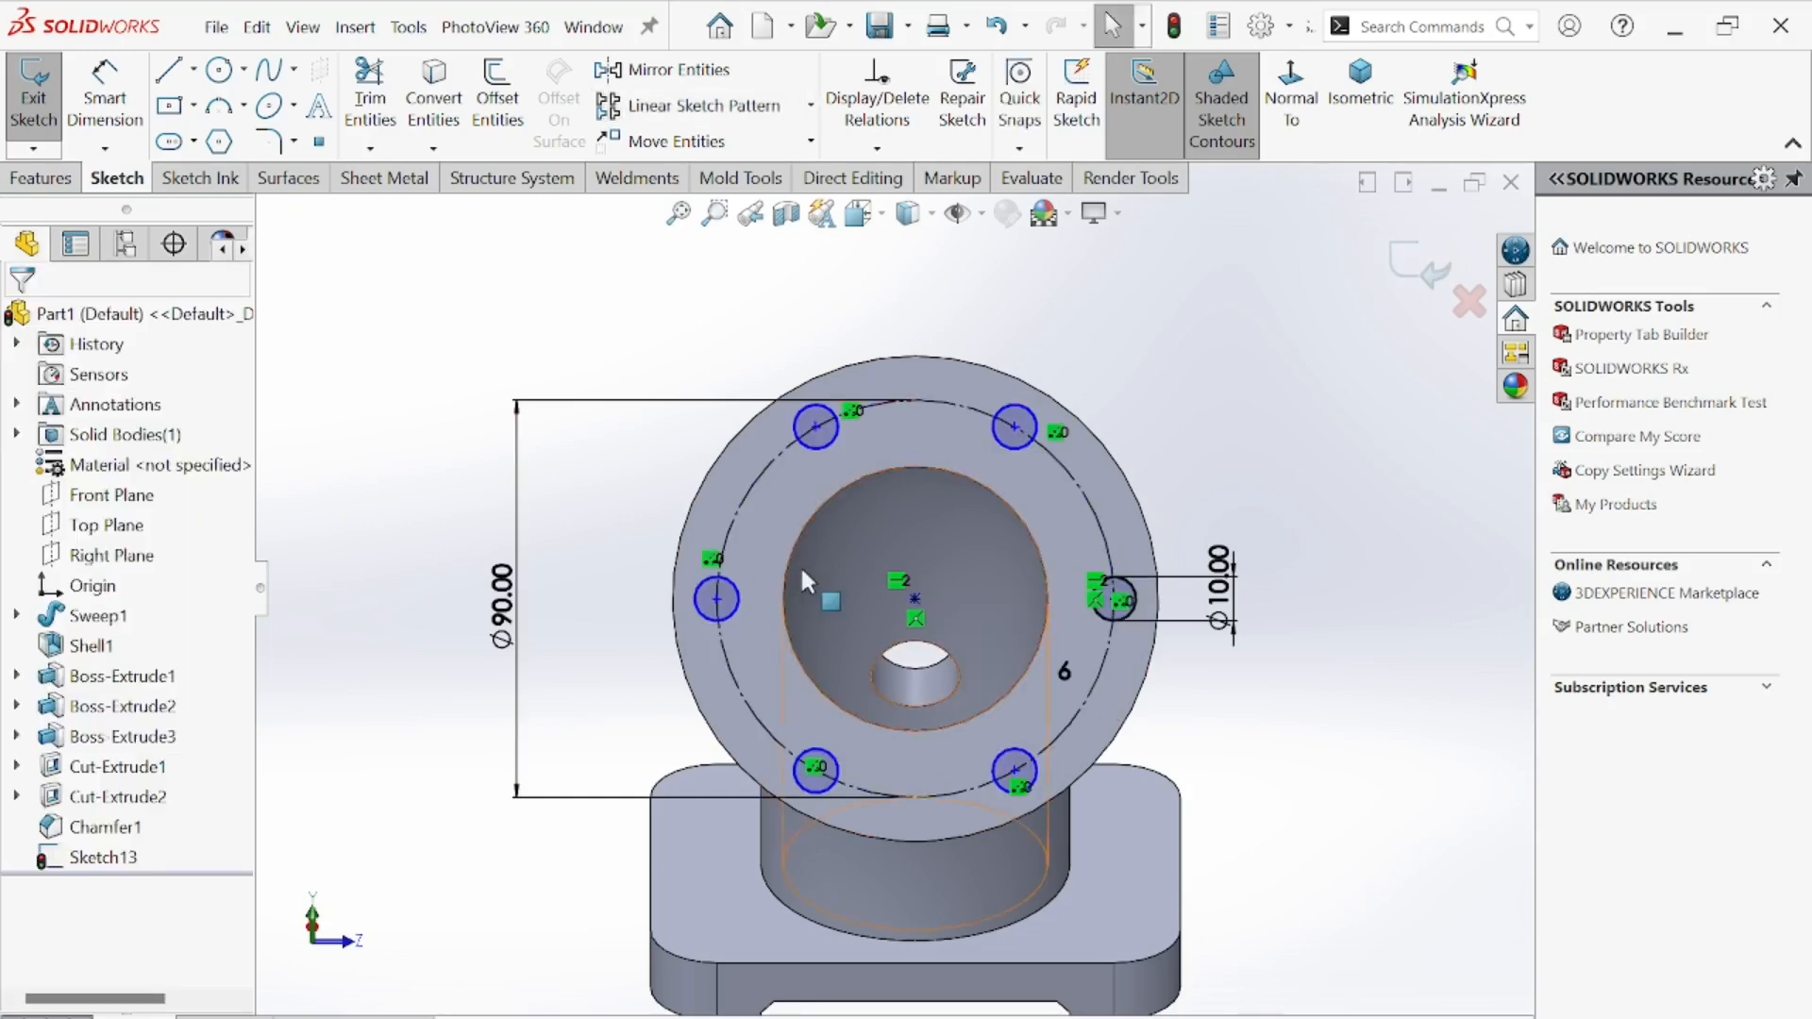
- Cut-extrude the six patterned circles through the round flange only, using the Up To Next end condition
scroll(800, 564, up, 3)
click(38, 180)
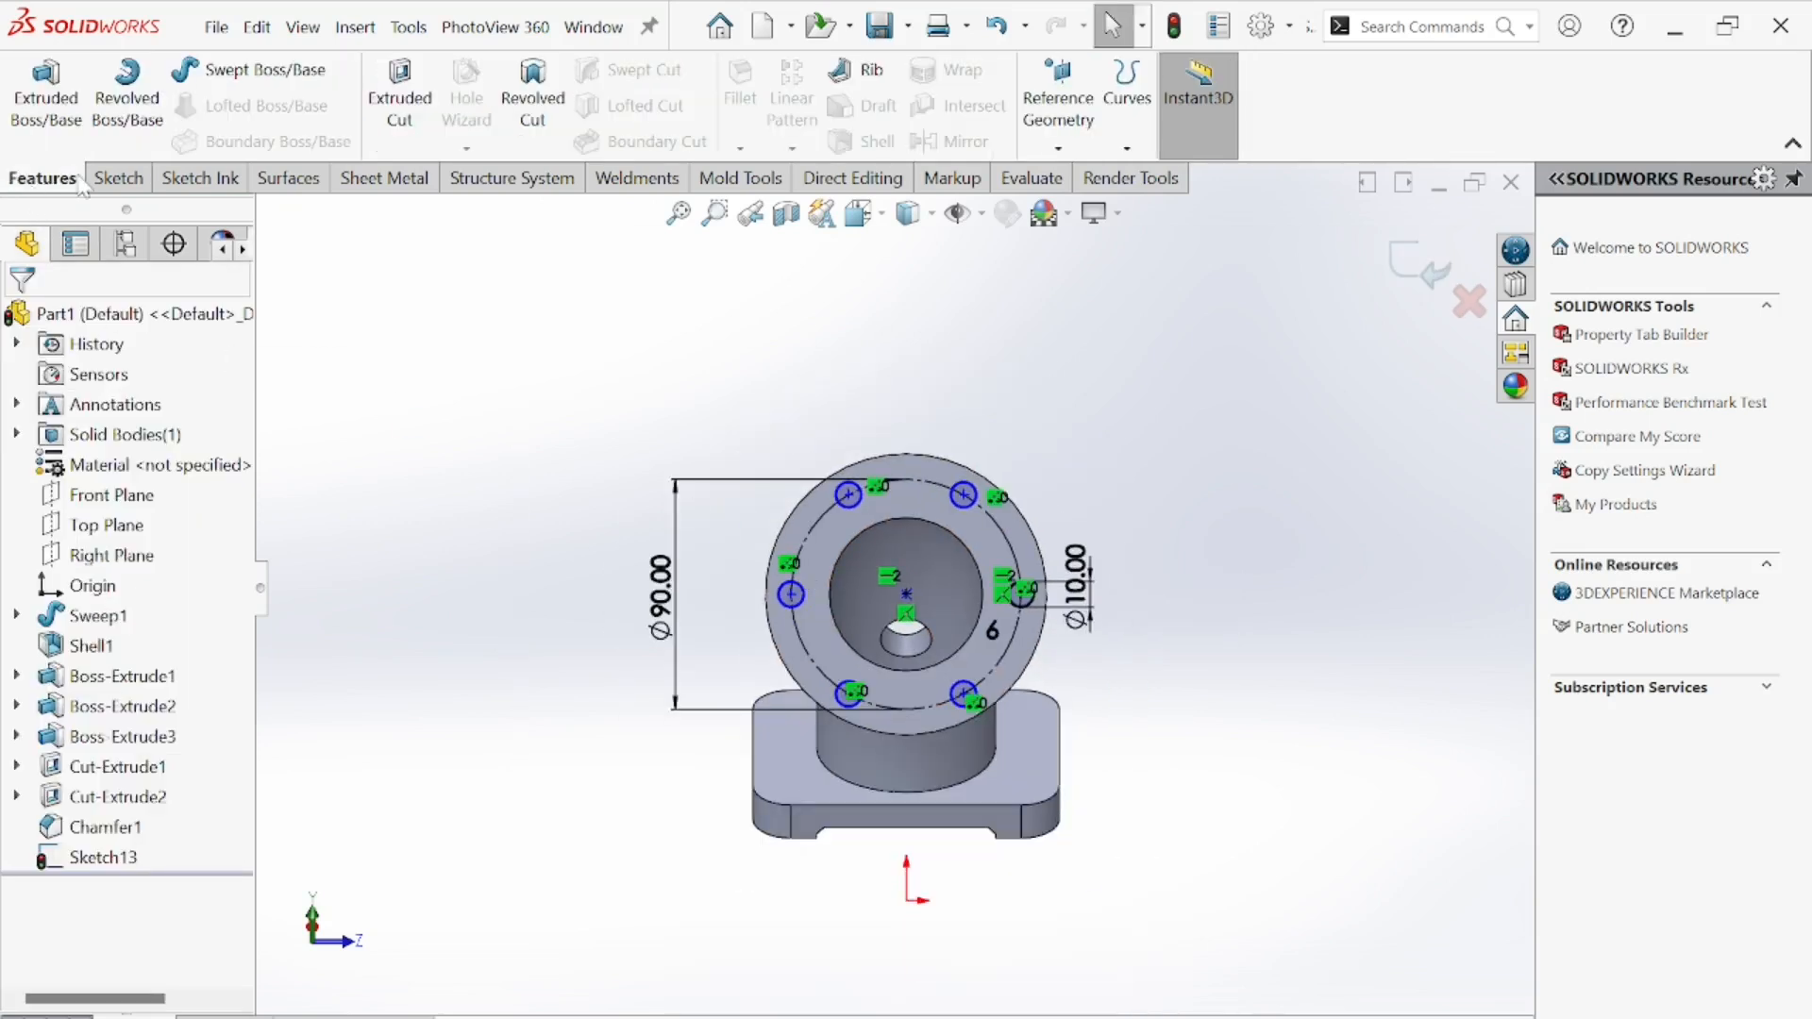
click(400, 104)
middle_drag(1208, 696, 1095, 788)
scroll(1029, 694, down, 3)
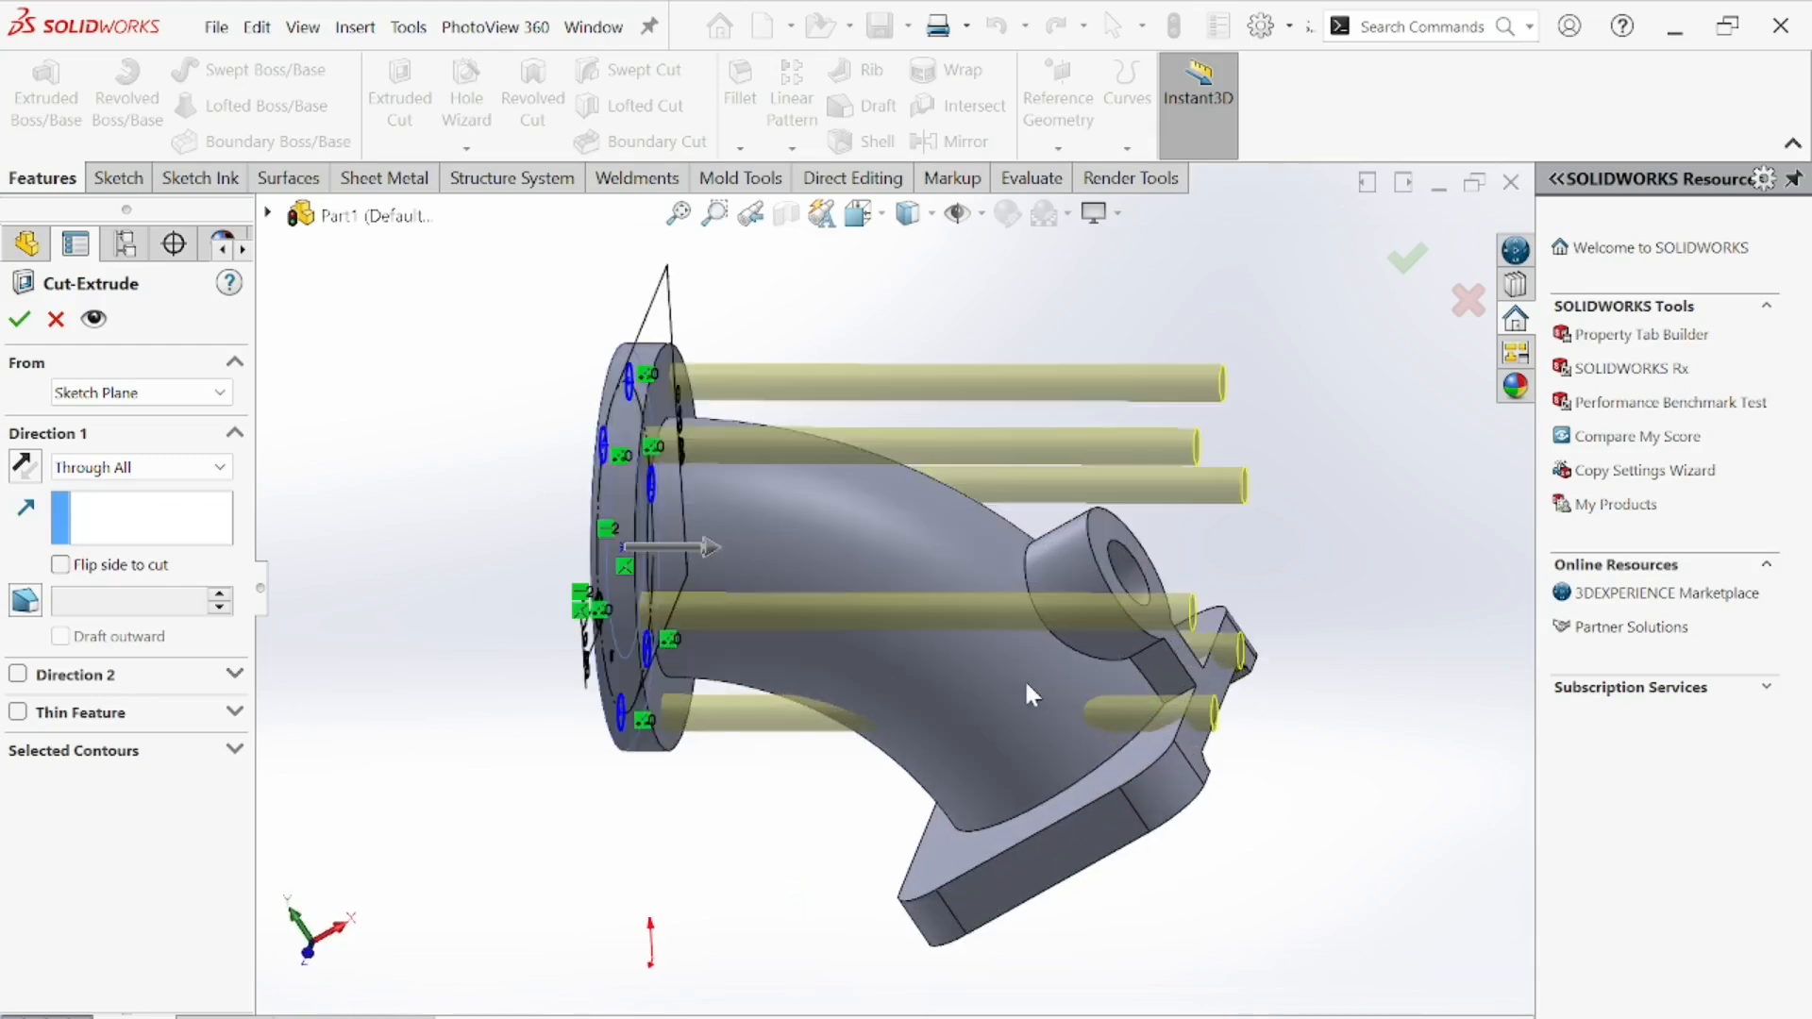
click(122, 469)
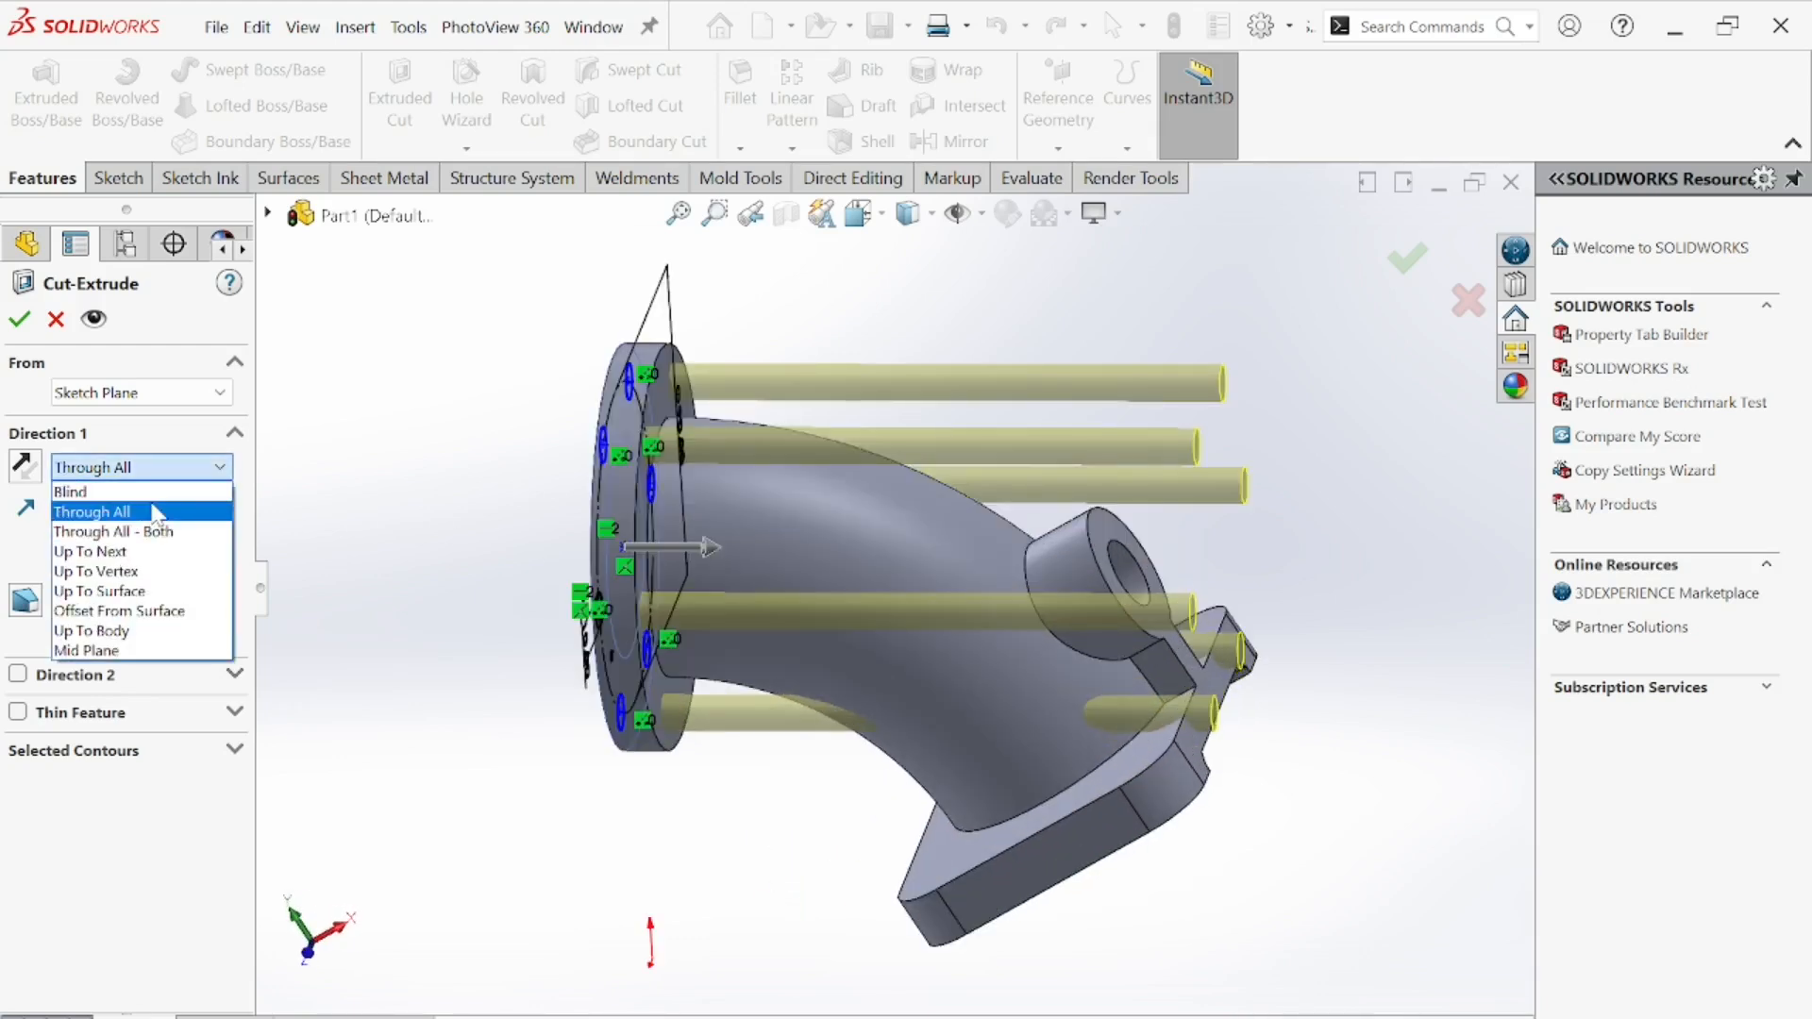
click(94, 551)
scroll(476, 463, down, 5)
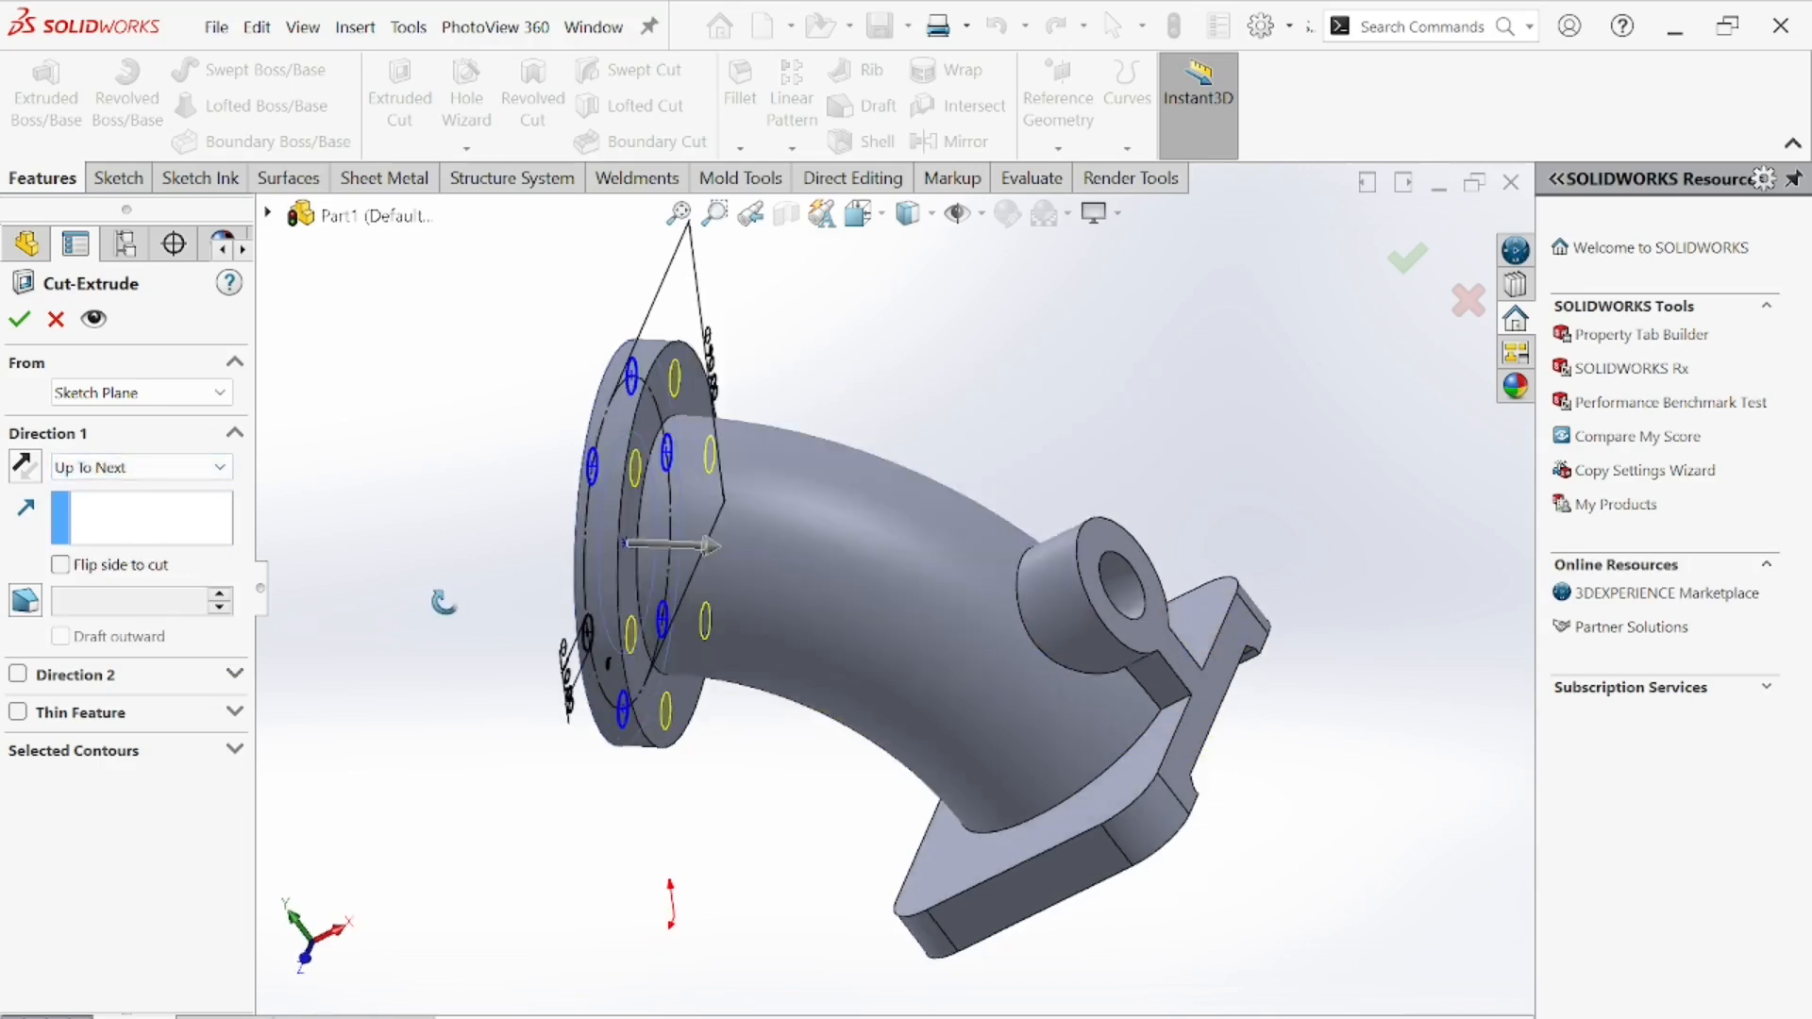
middle_drag(610, 551, 594, 497)
scroll(756, 557, down, 1)
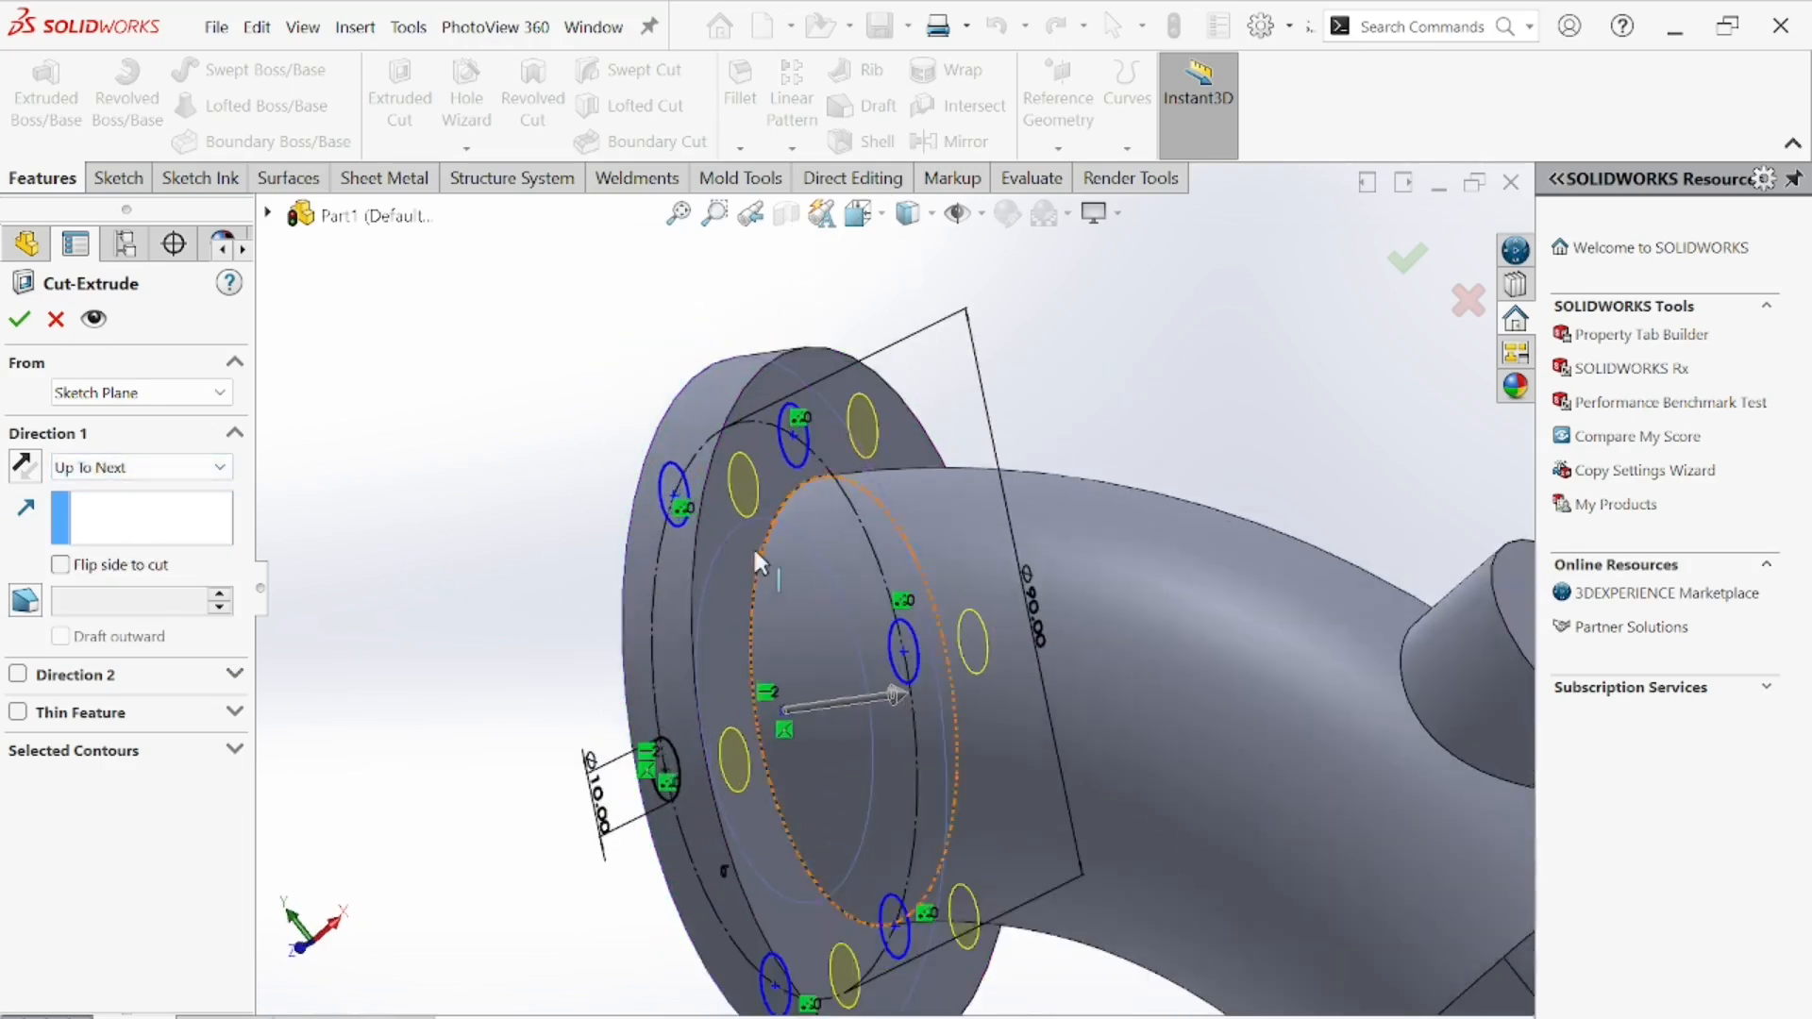
click(18, 319)
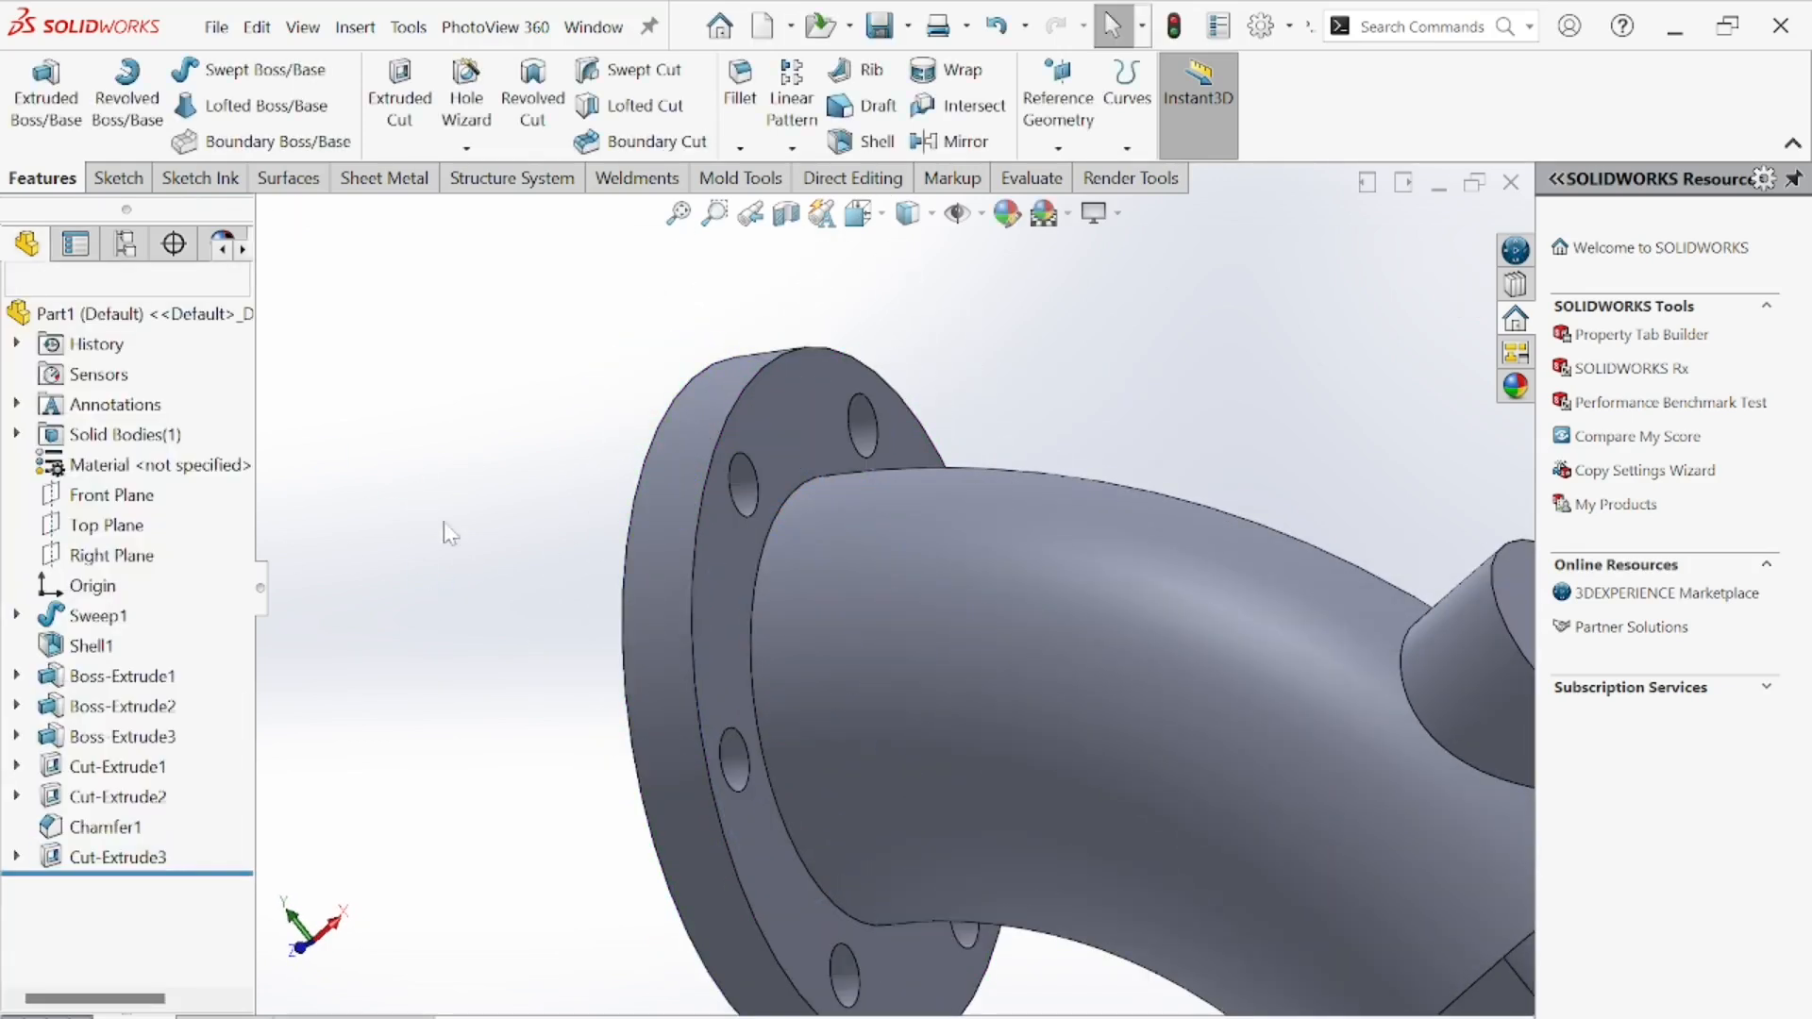
- Inspect the round flange's bolt holes and the rest of the elbow from several sides
scroll(542, 569, up, 5)
middle_drag(652, 635, 666, 566)
scroll(725, 567, down, 5)
middle_drag(789, 598, 982, 404)
scroll(1141, 870, up, 3)
scroll(981, 404, down, 4)
scroll(992, 483, up, 4)
middle_drag(910, 701, 1242, 983)
- Switch to the design blueprint and examine the angled pad's dimensions on the bend, then return to the SOLIDWORKS part
key(alt+Tab)
middle_drag(778, 686, 792, 755)
middle_drag(843, 614, 846, 677)
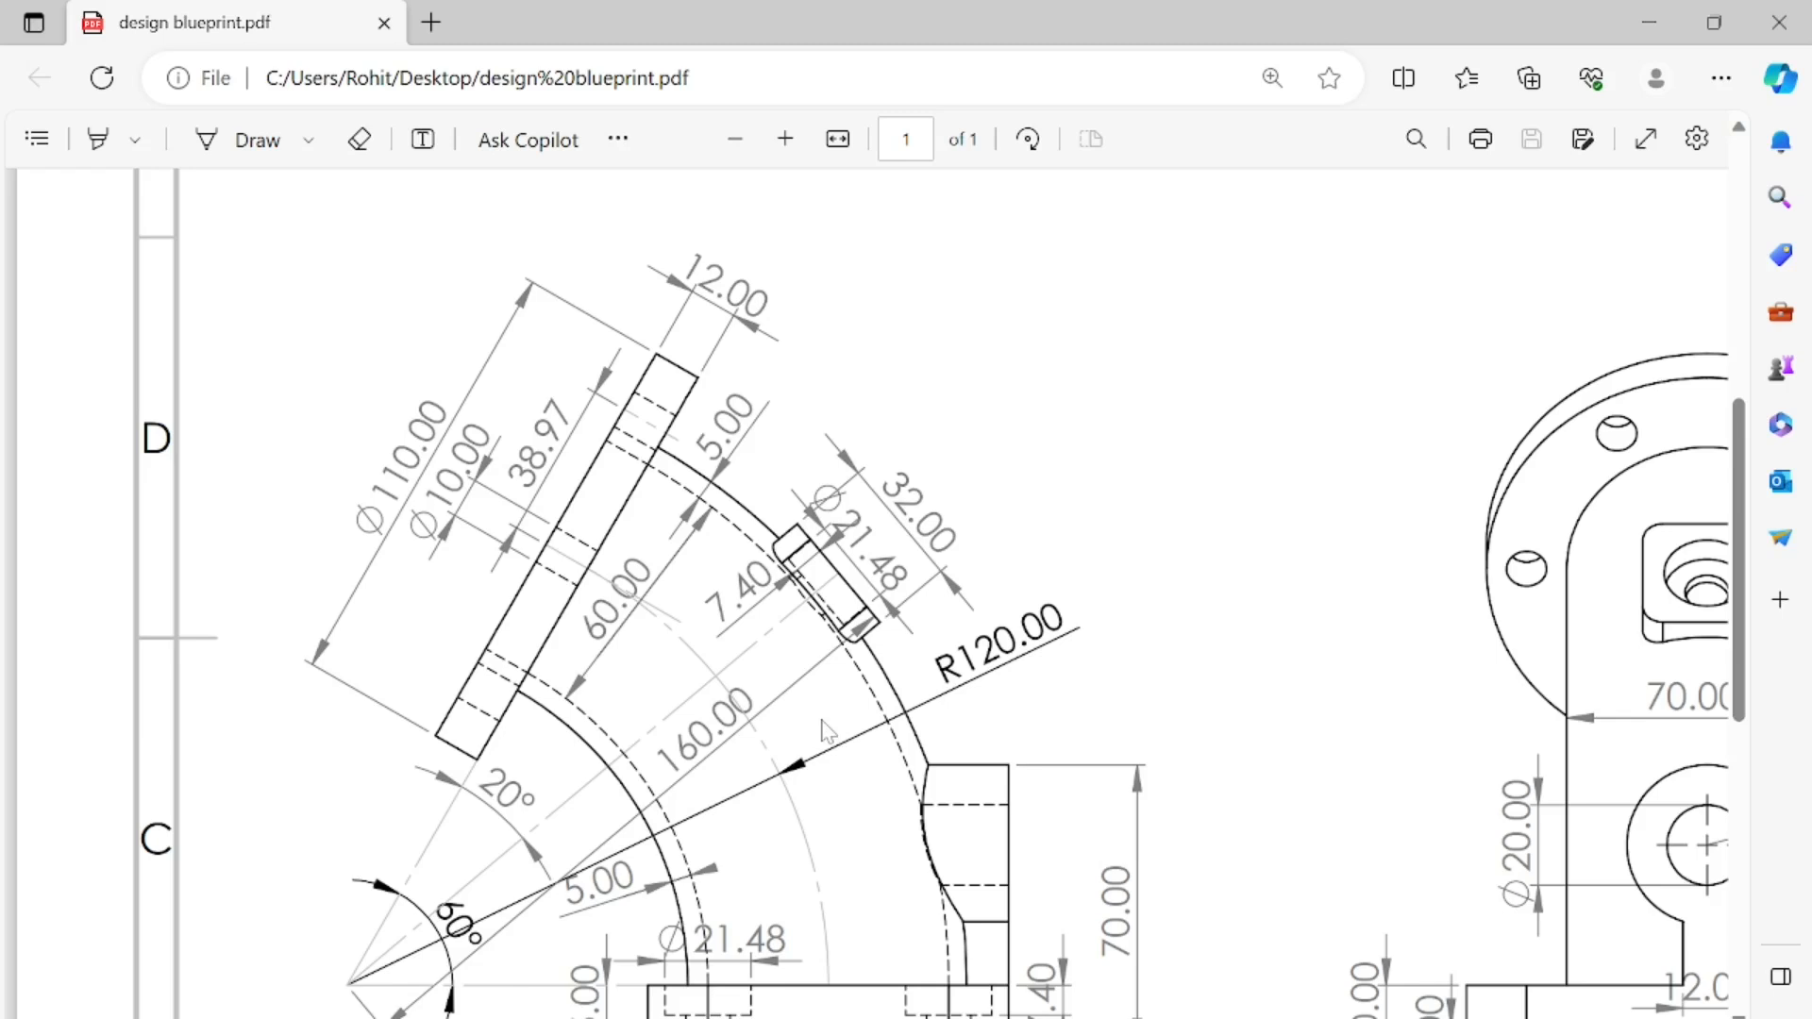
scroll(877, 755, down, 3)
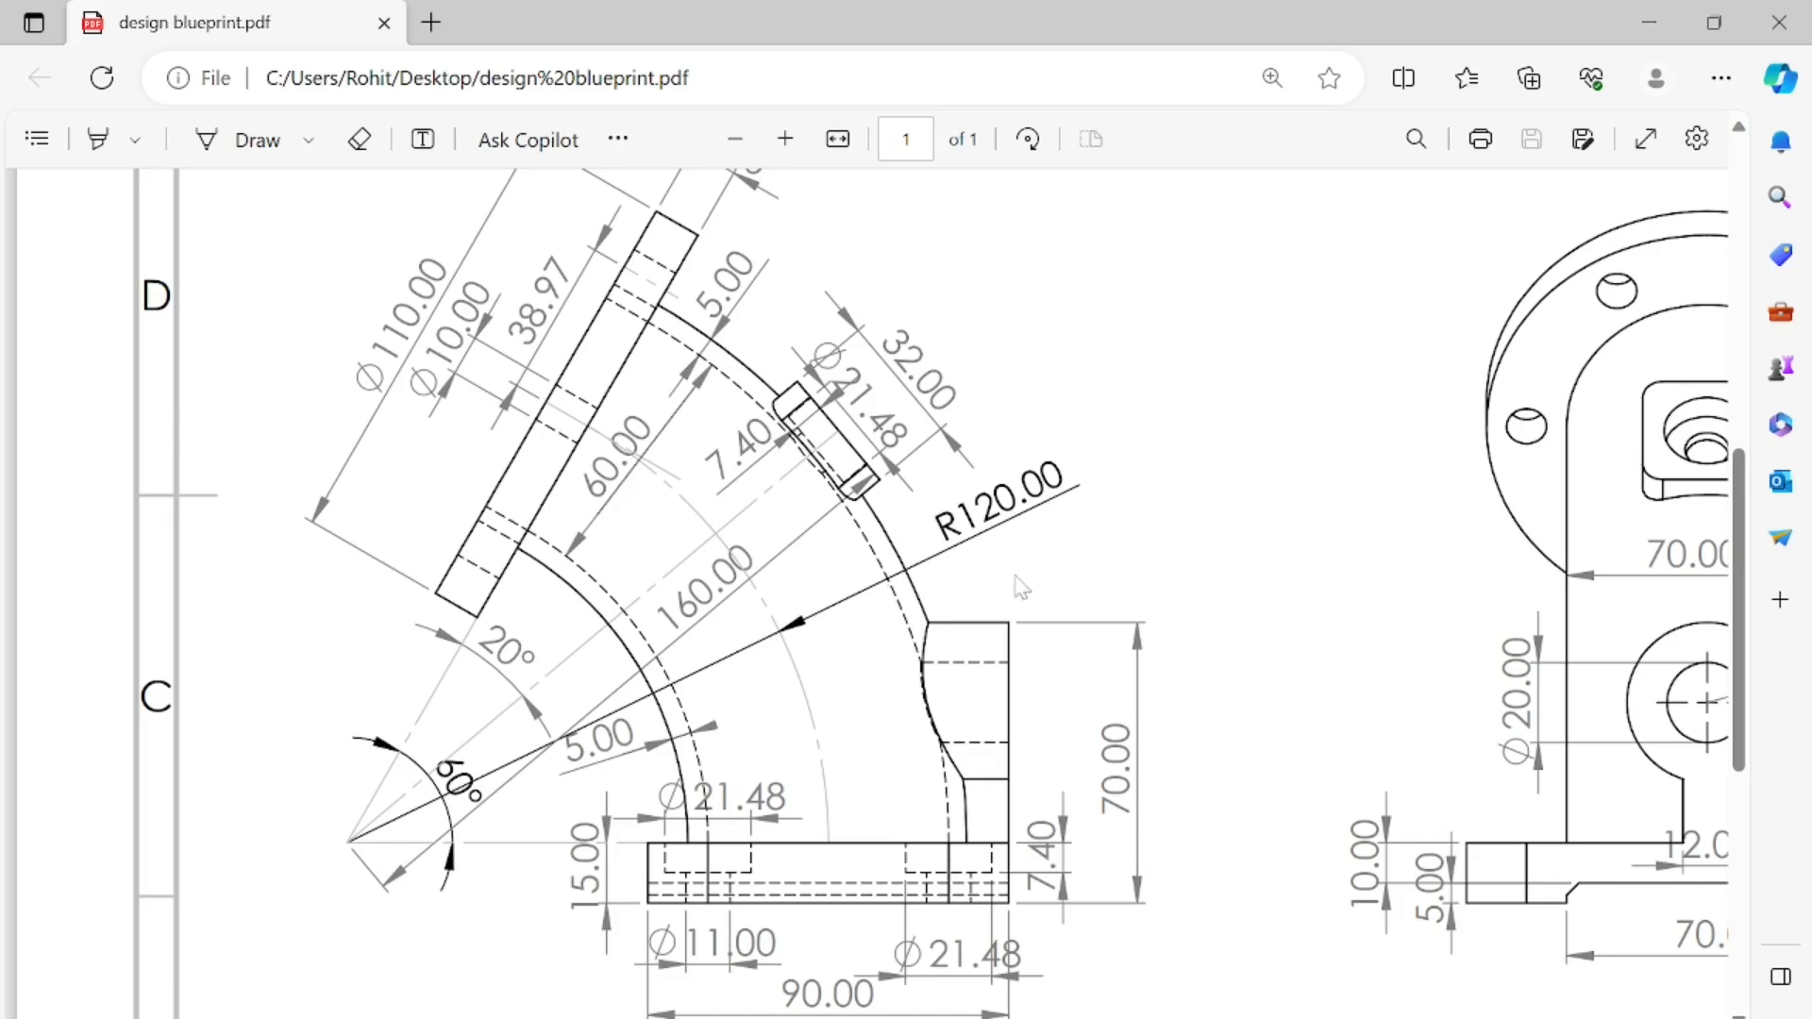
scroll(1015, 431, up, 2)
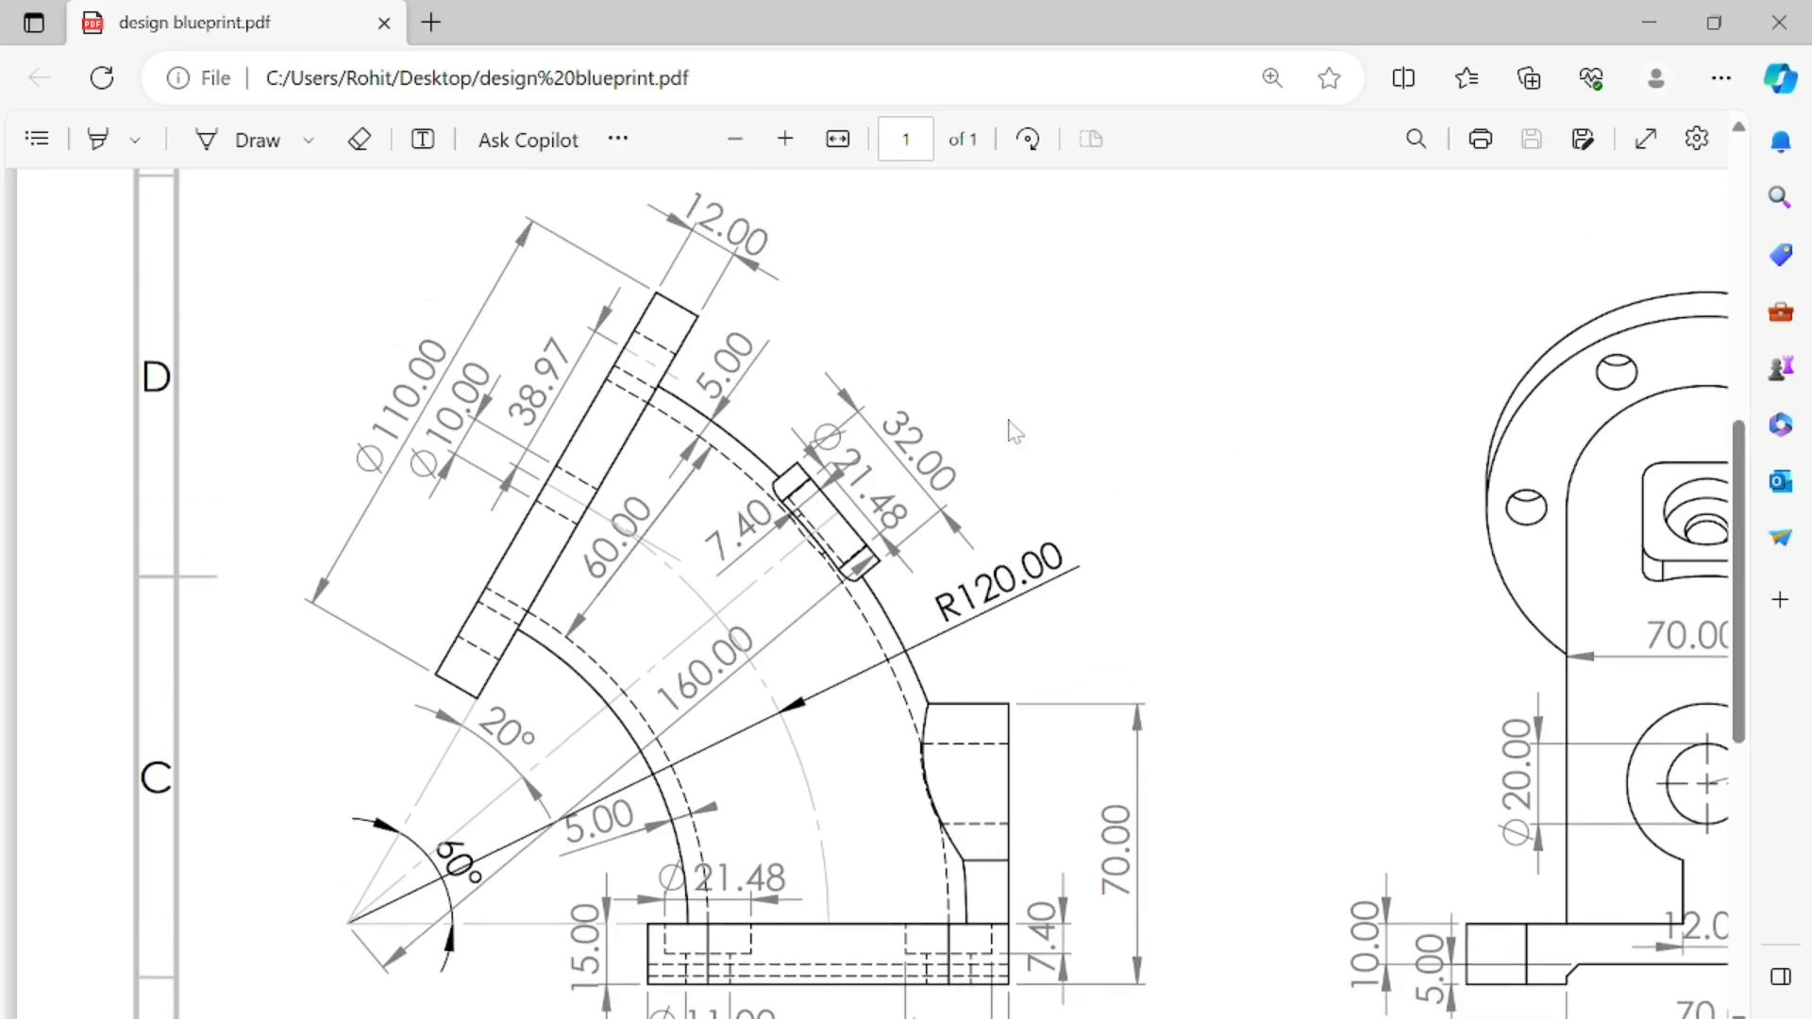
middle_click(1199, 455)
middle_drag(1165, 425, 1000, 703)
middle_drag(1076, 358, 1095, 303)
middle_drag(1119, 417, 1159, 405)
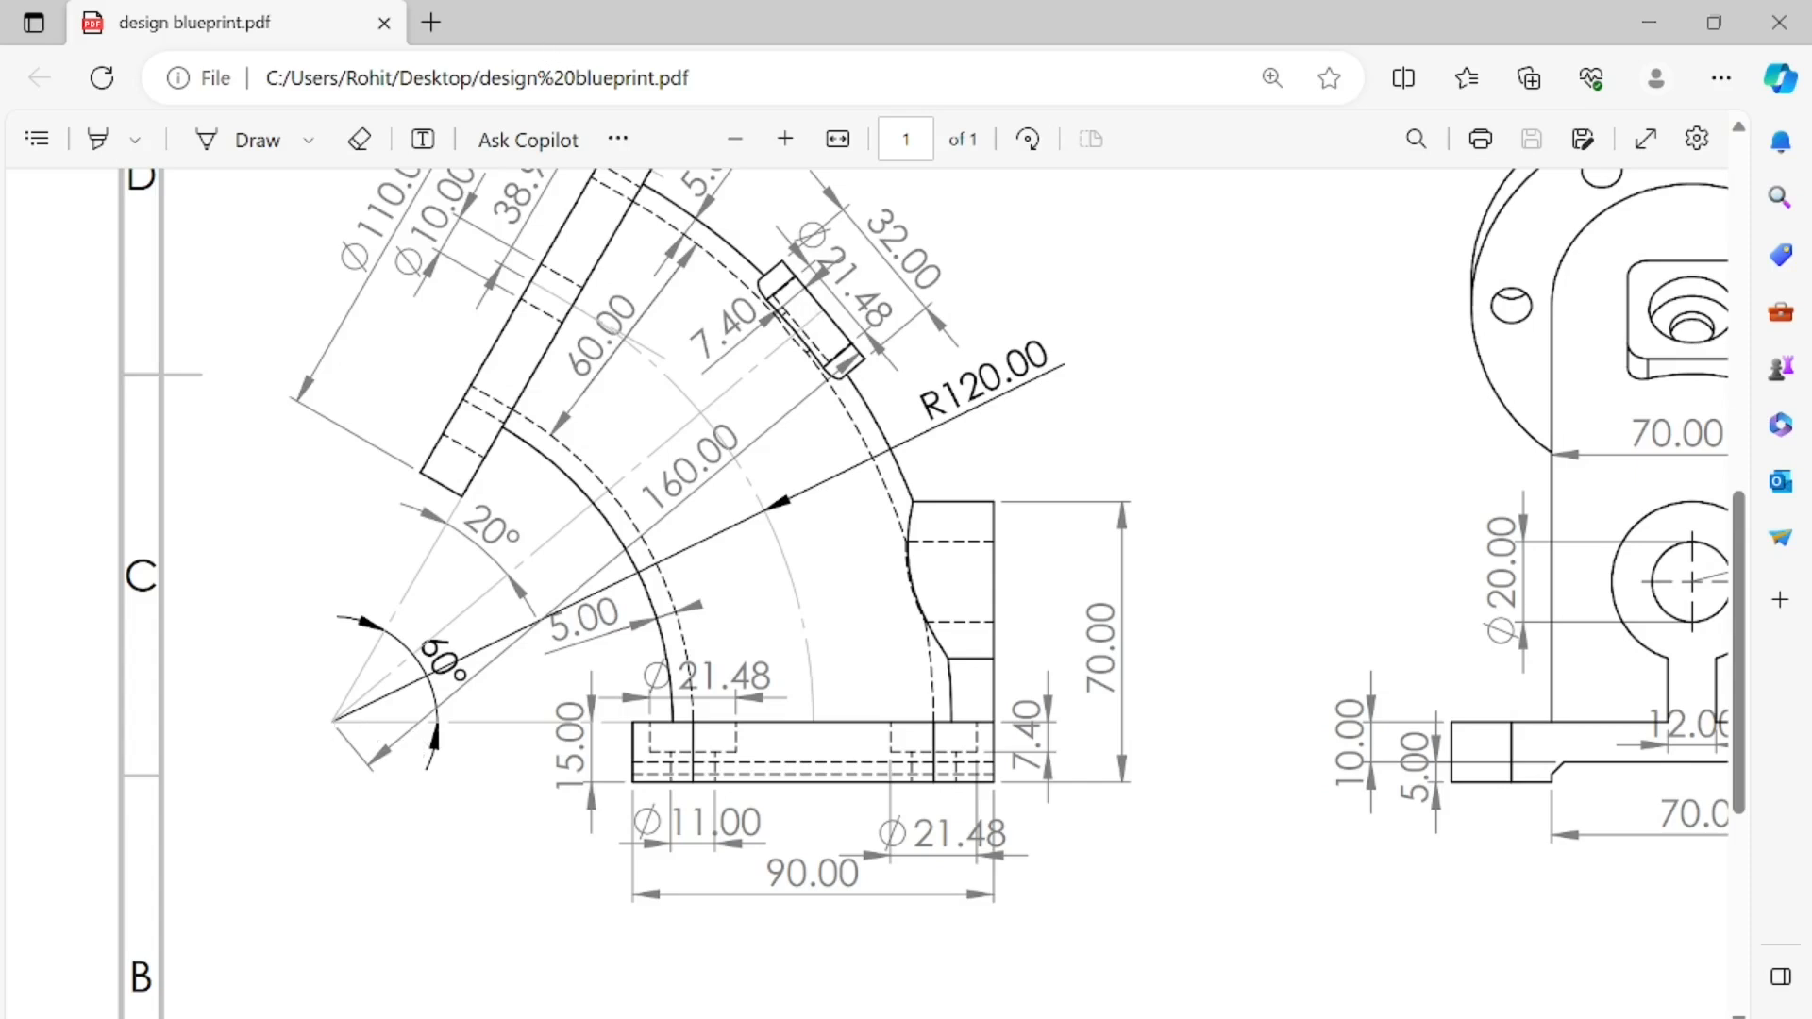
click(1132, 1017)
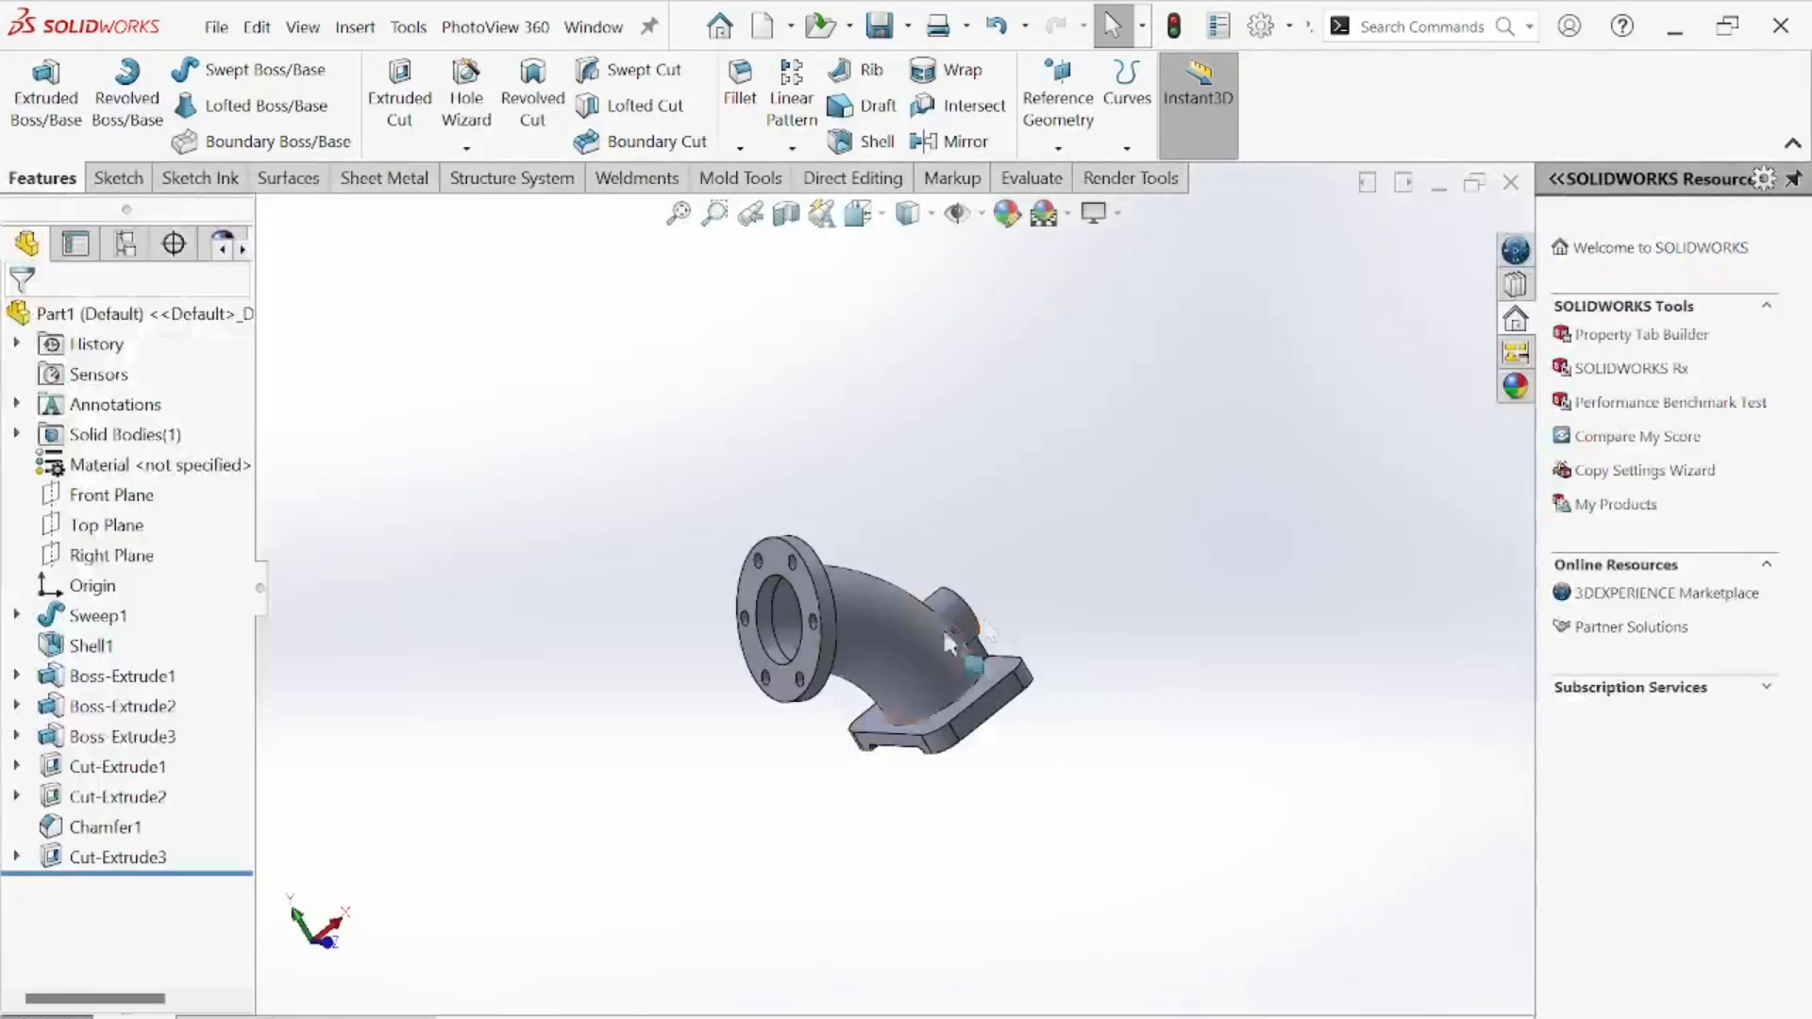
- Sketch on the Front Plane, drawing a centerline from the origin along the round flange's inner face to its outer corner
click(104, 498)
click(129, 472)
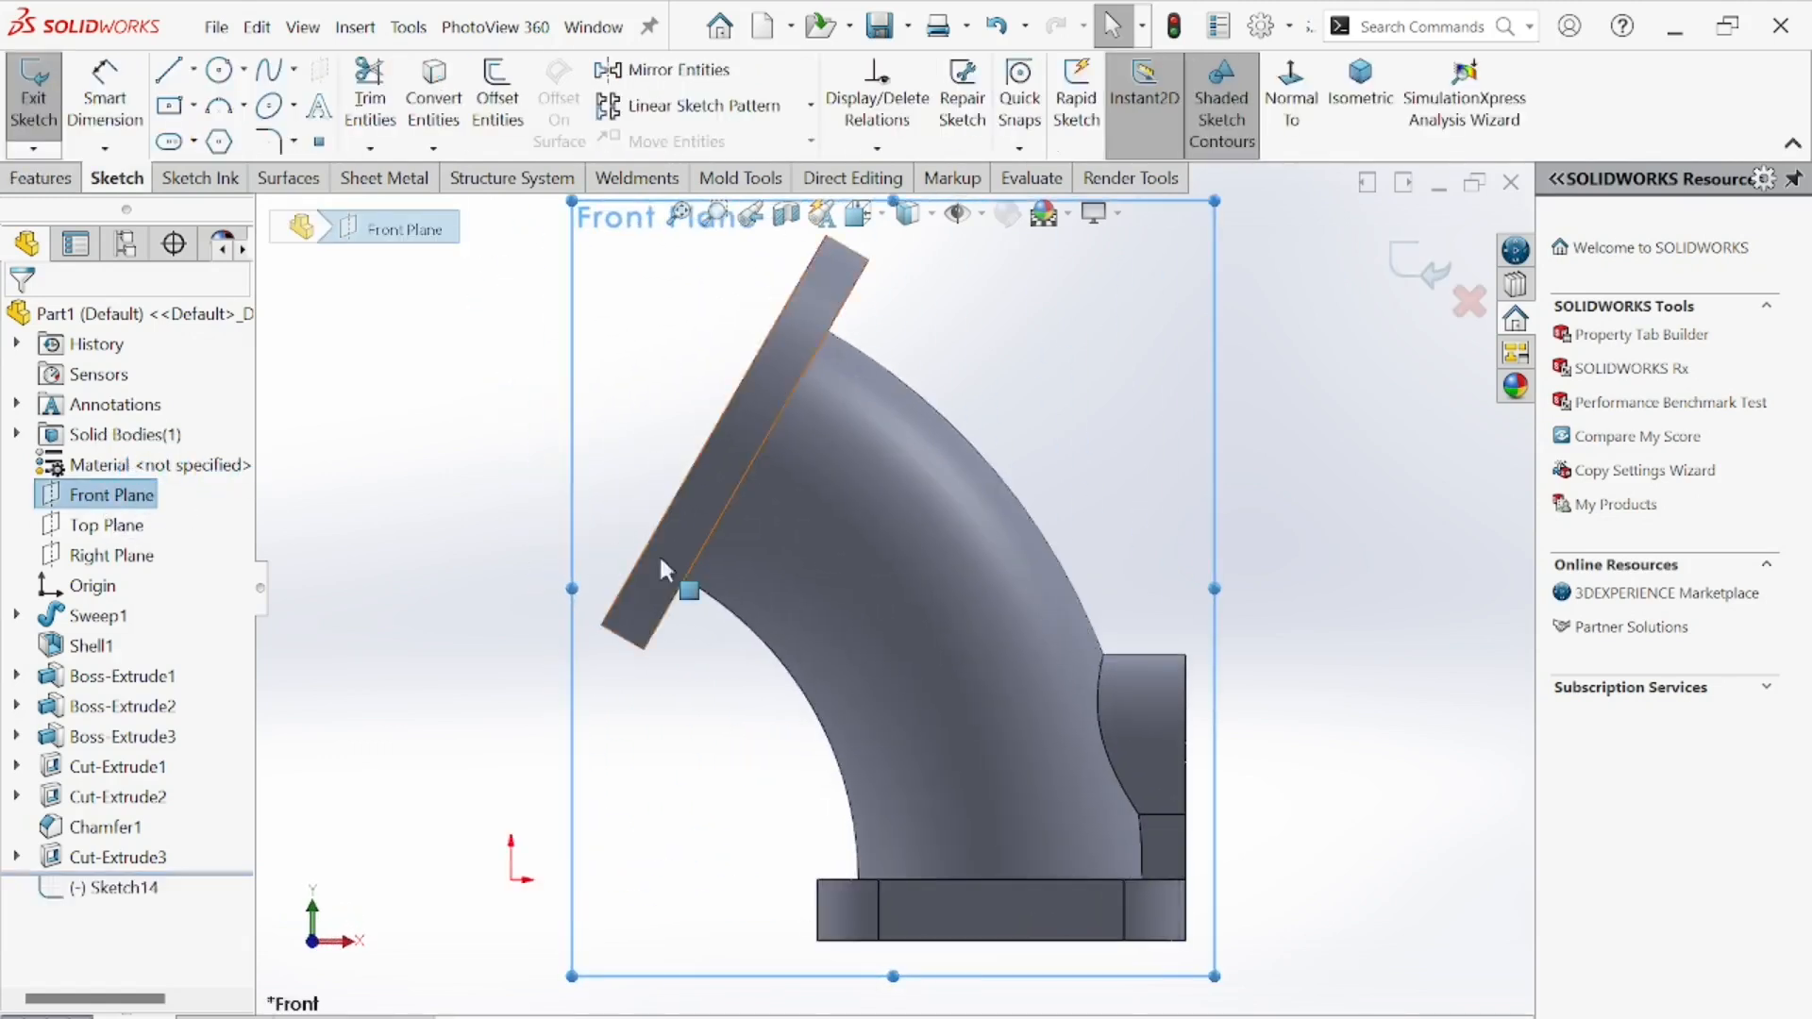
click(1291, 94)
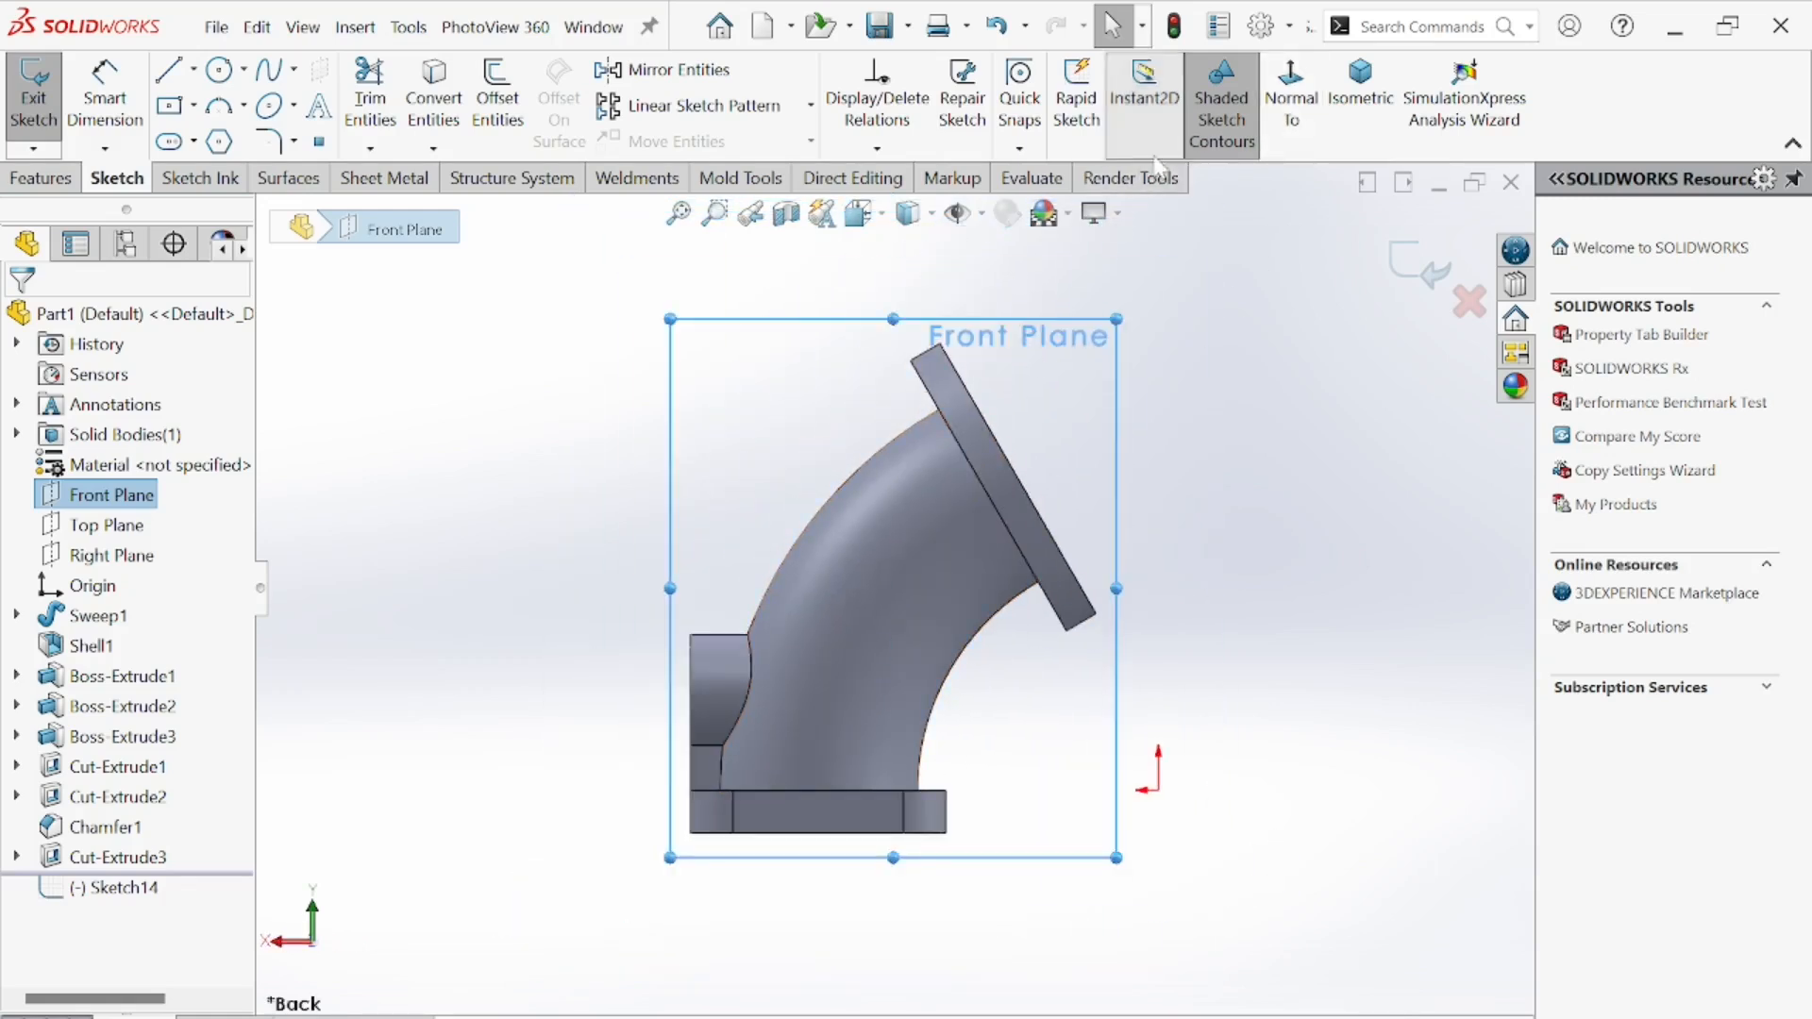
click(1292, 83)
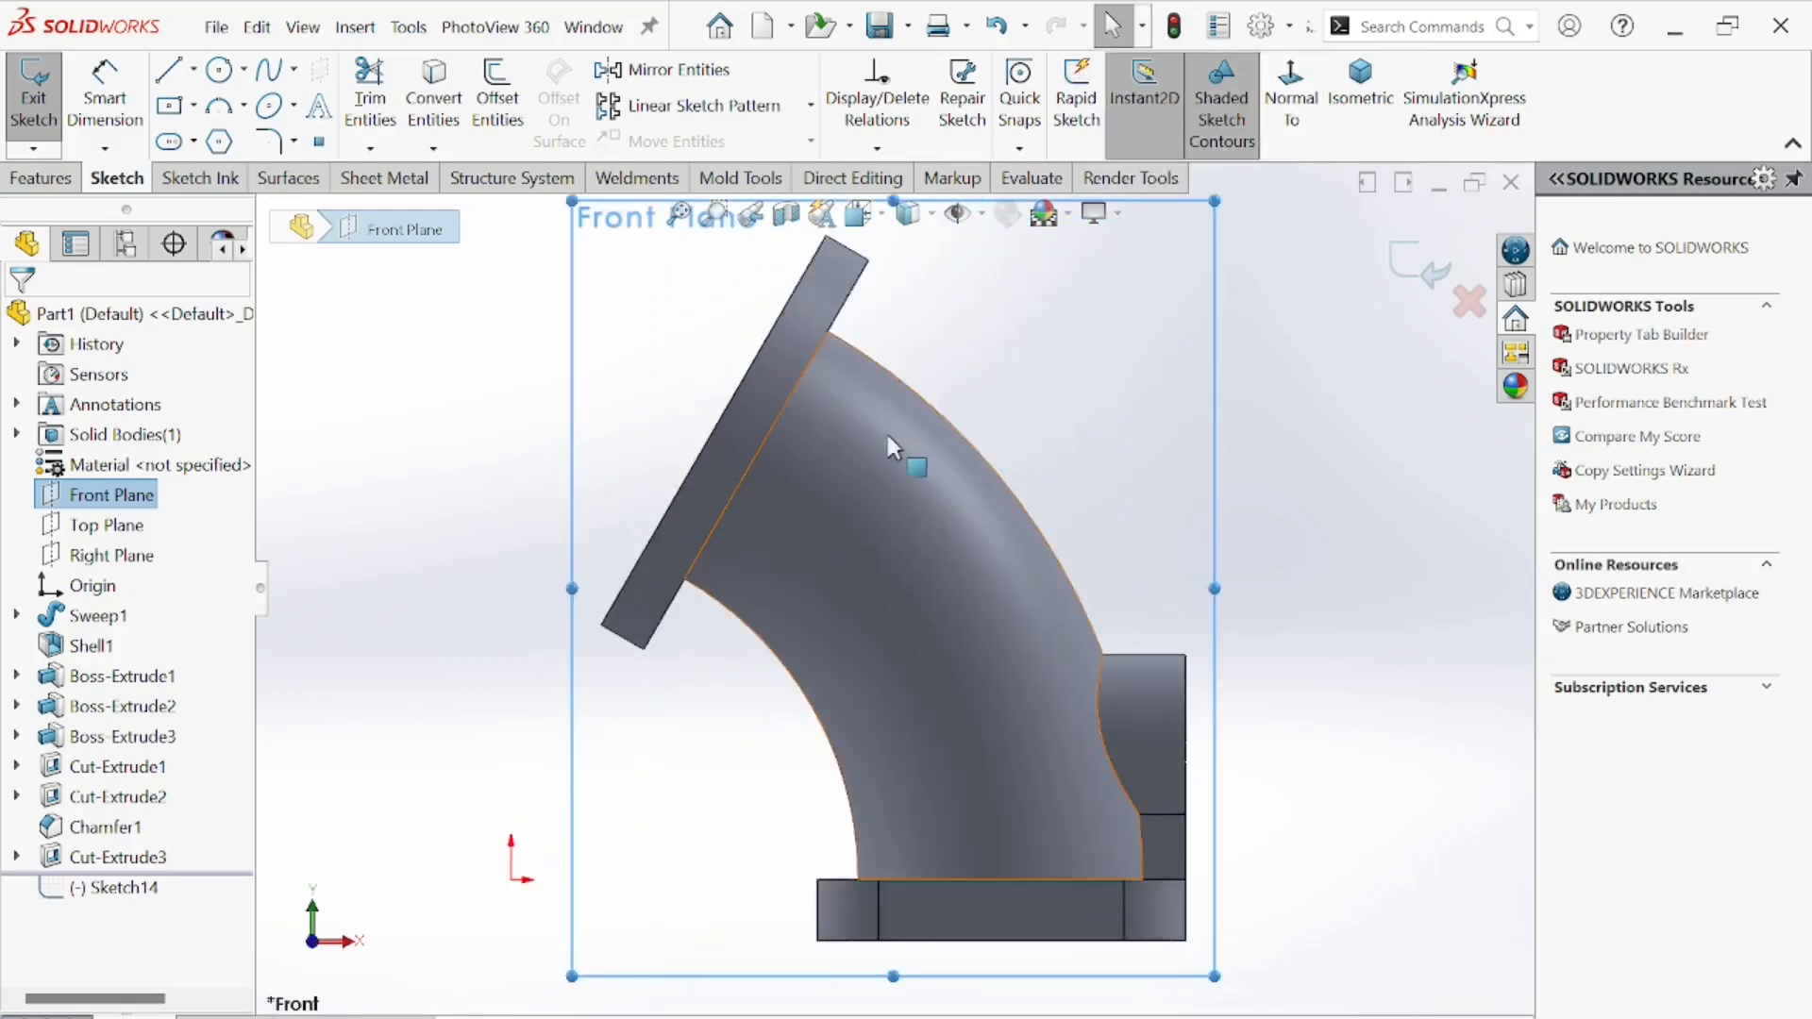
click(193, 72)
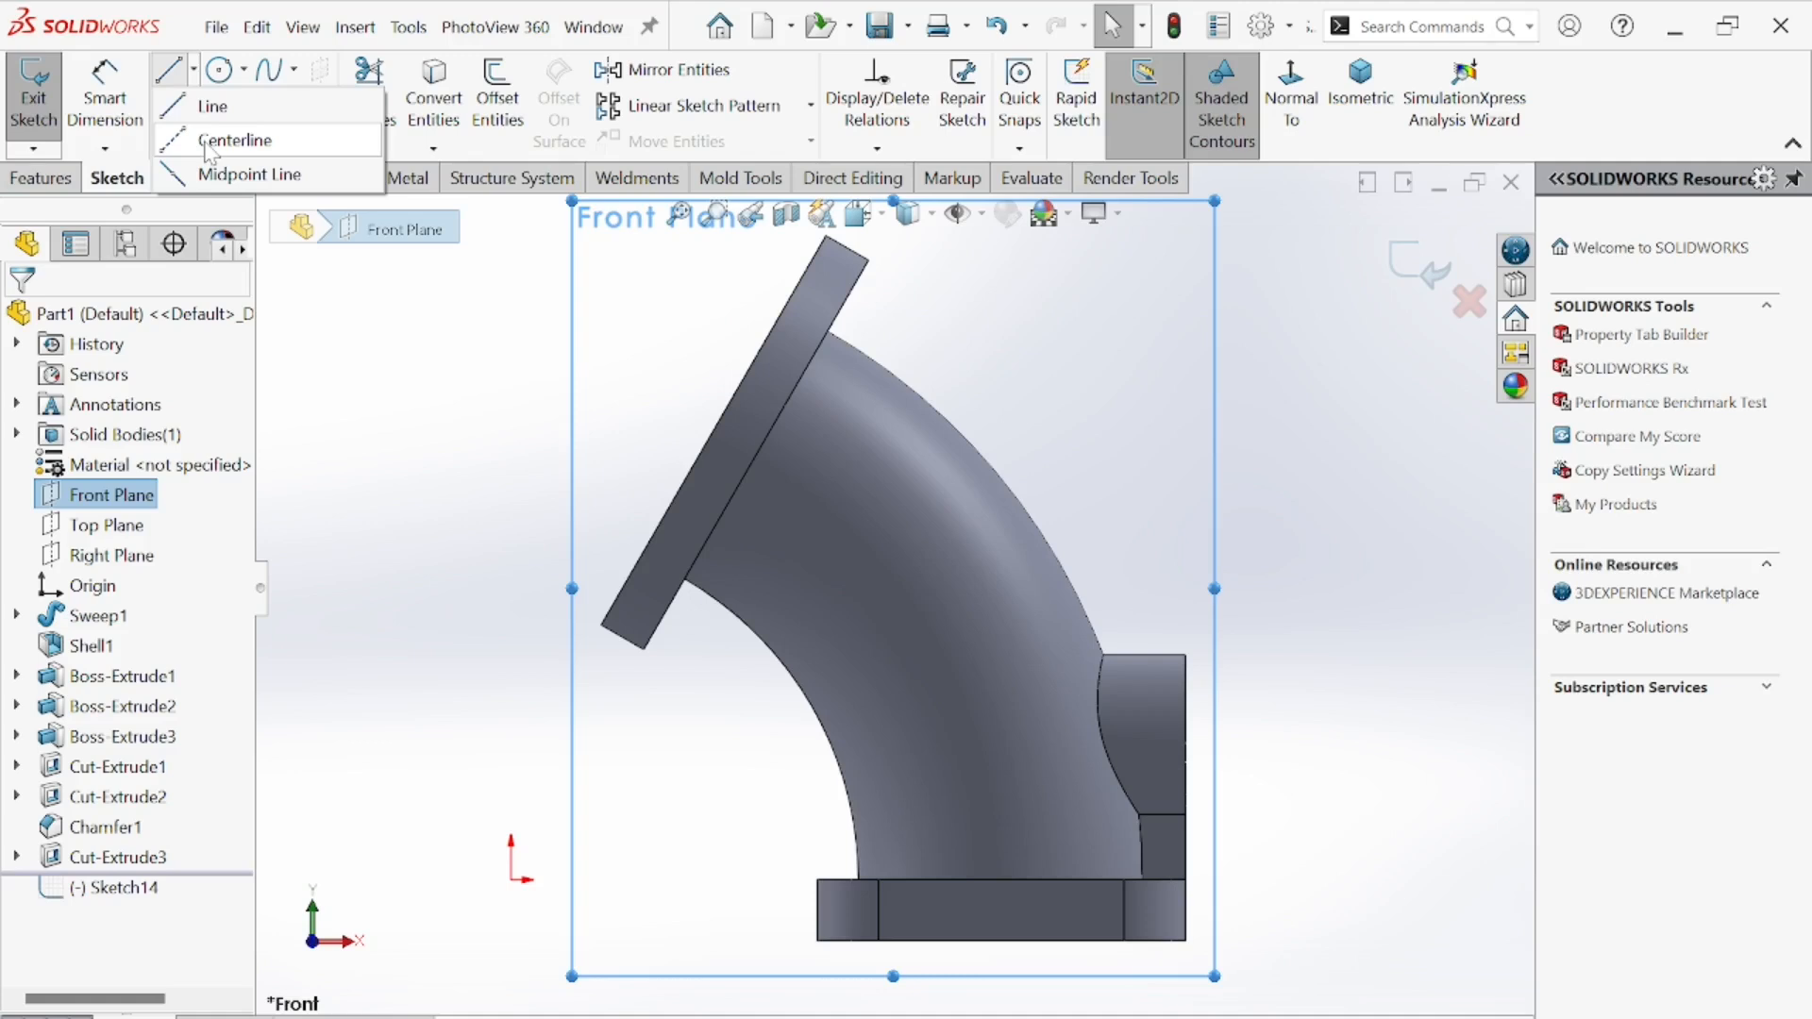
click(205, 143)
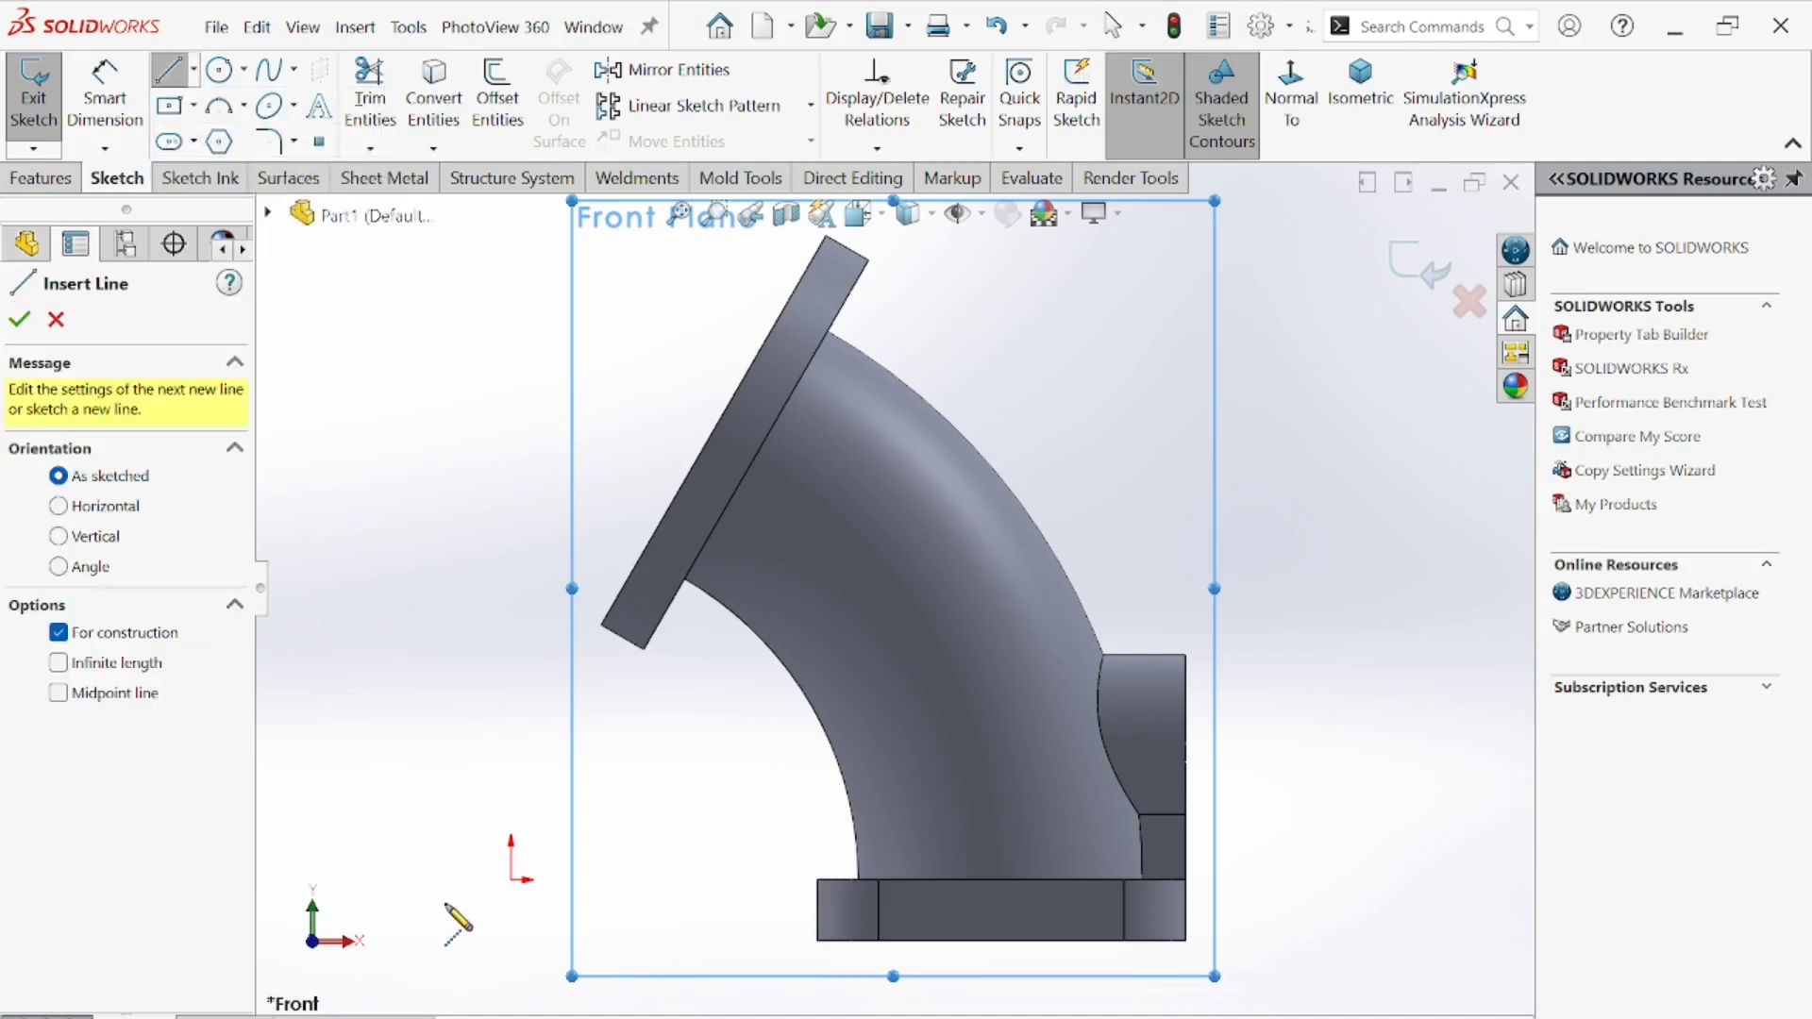
click(646, 636)
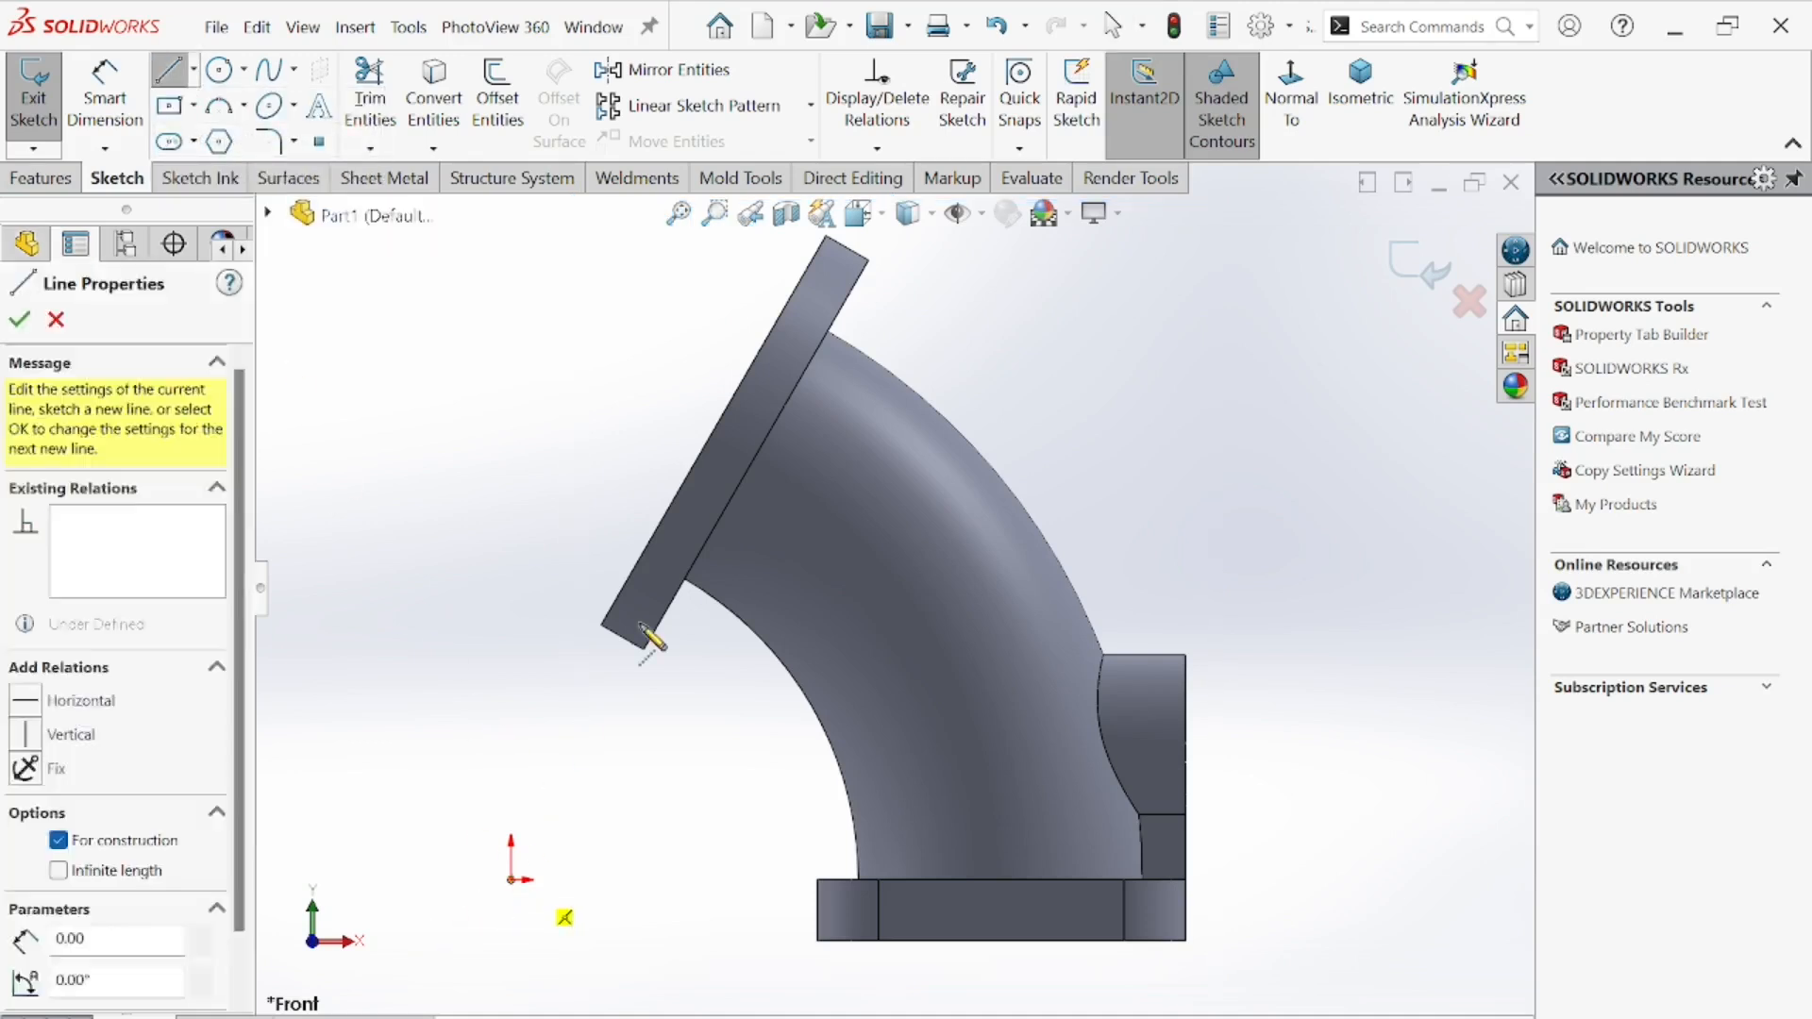
click(868, 261)
right_click(925, 272)
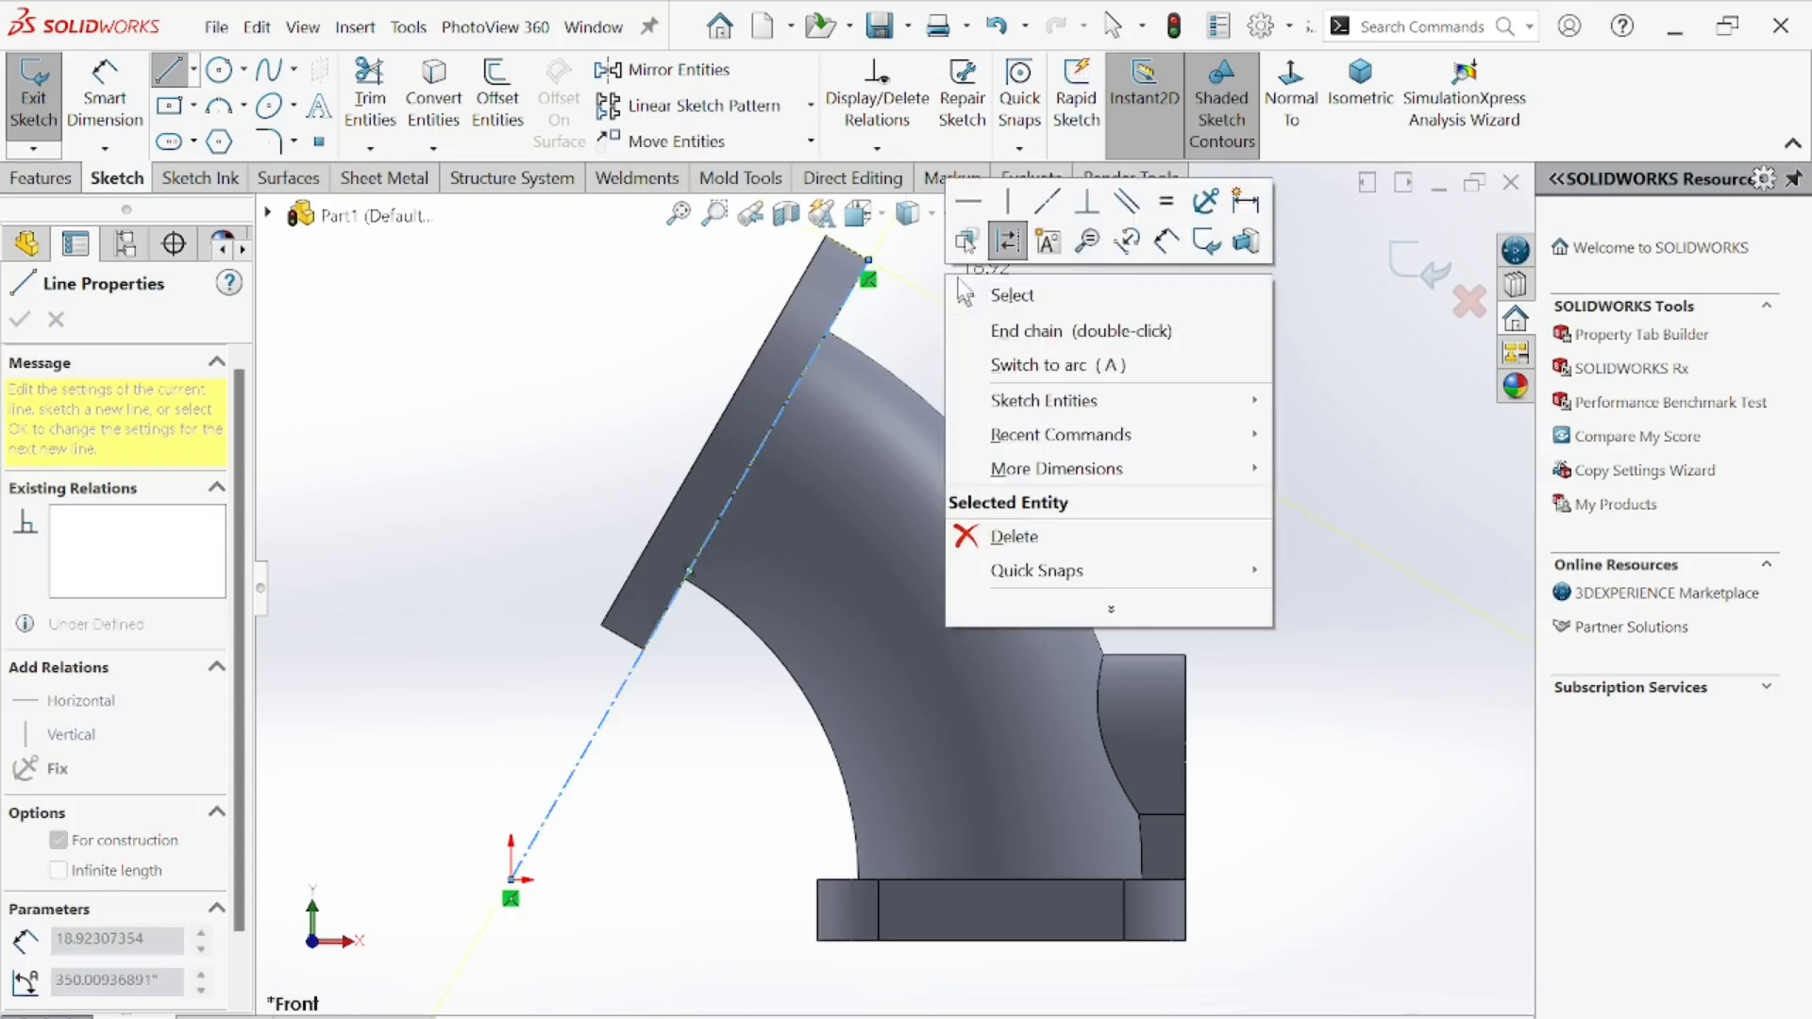
click(981, 292)
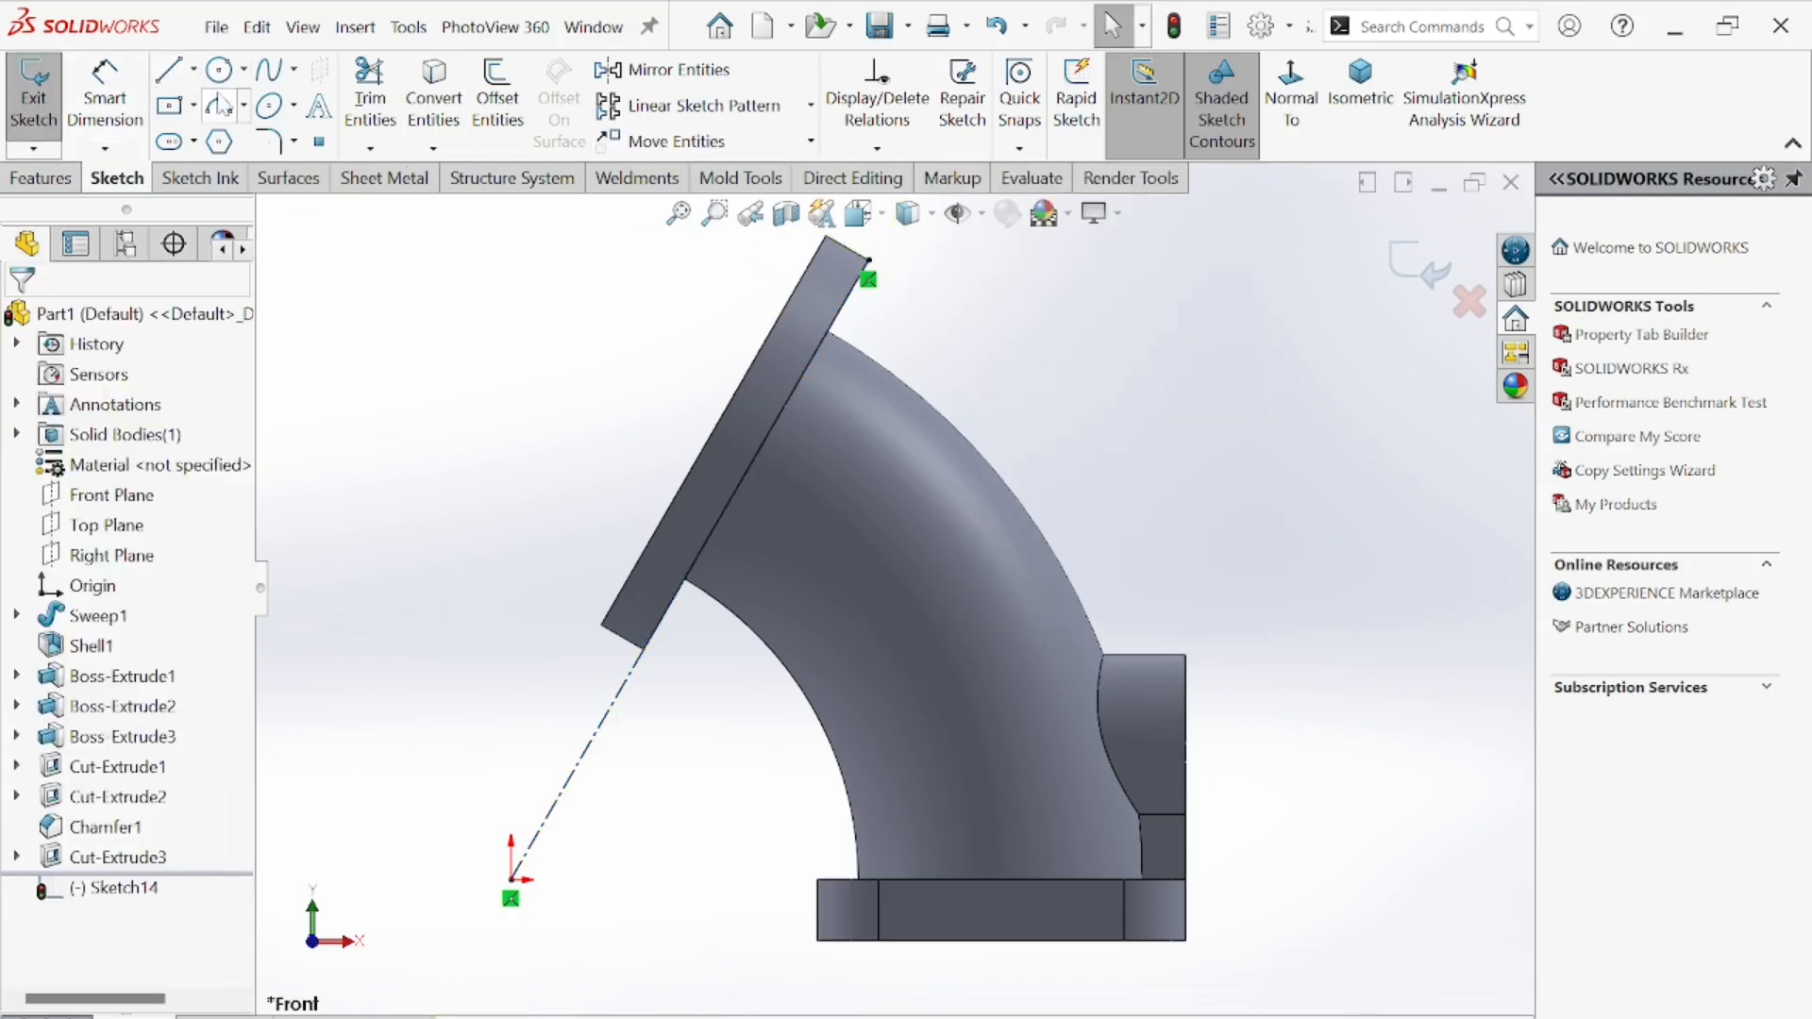
- Draw a second centerline from the origin across the bend, about 177 mm long at 45°
click(193, 69)
click(227, 143)
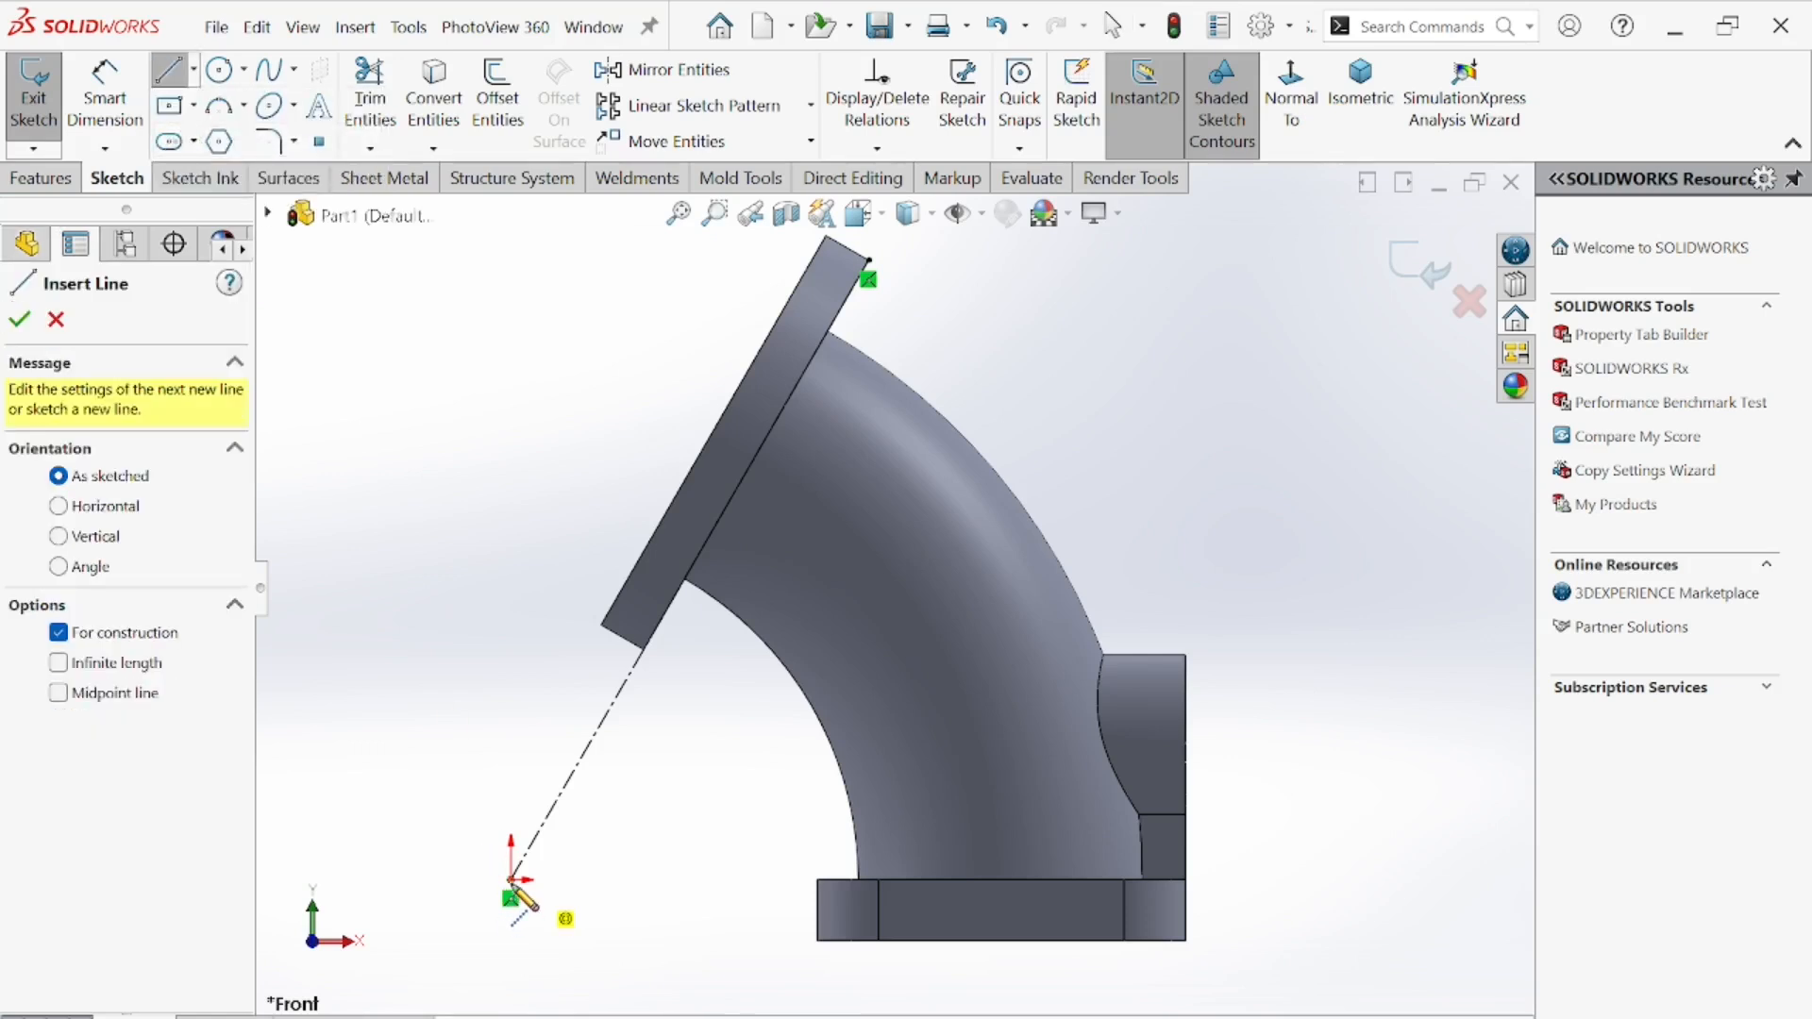
click(512, 882)
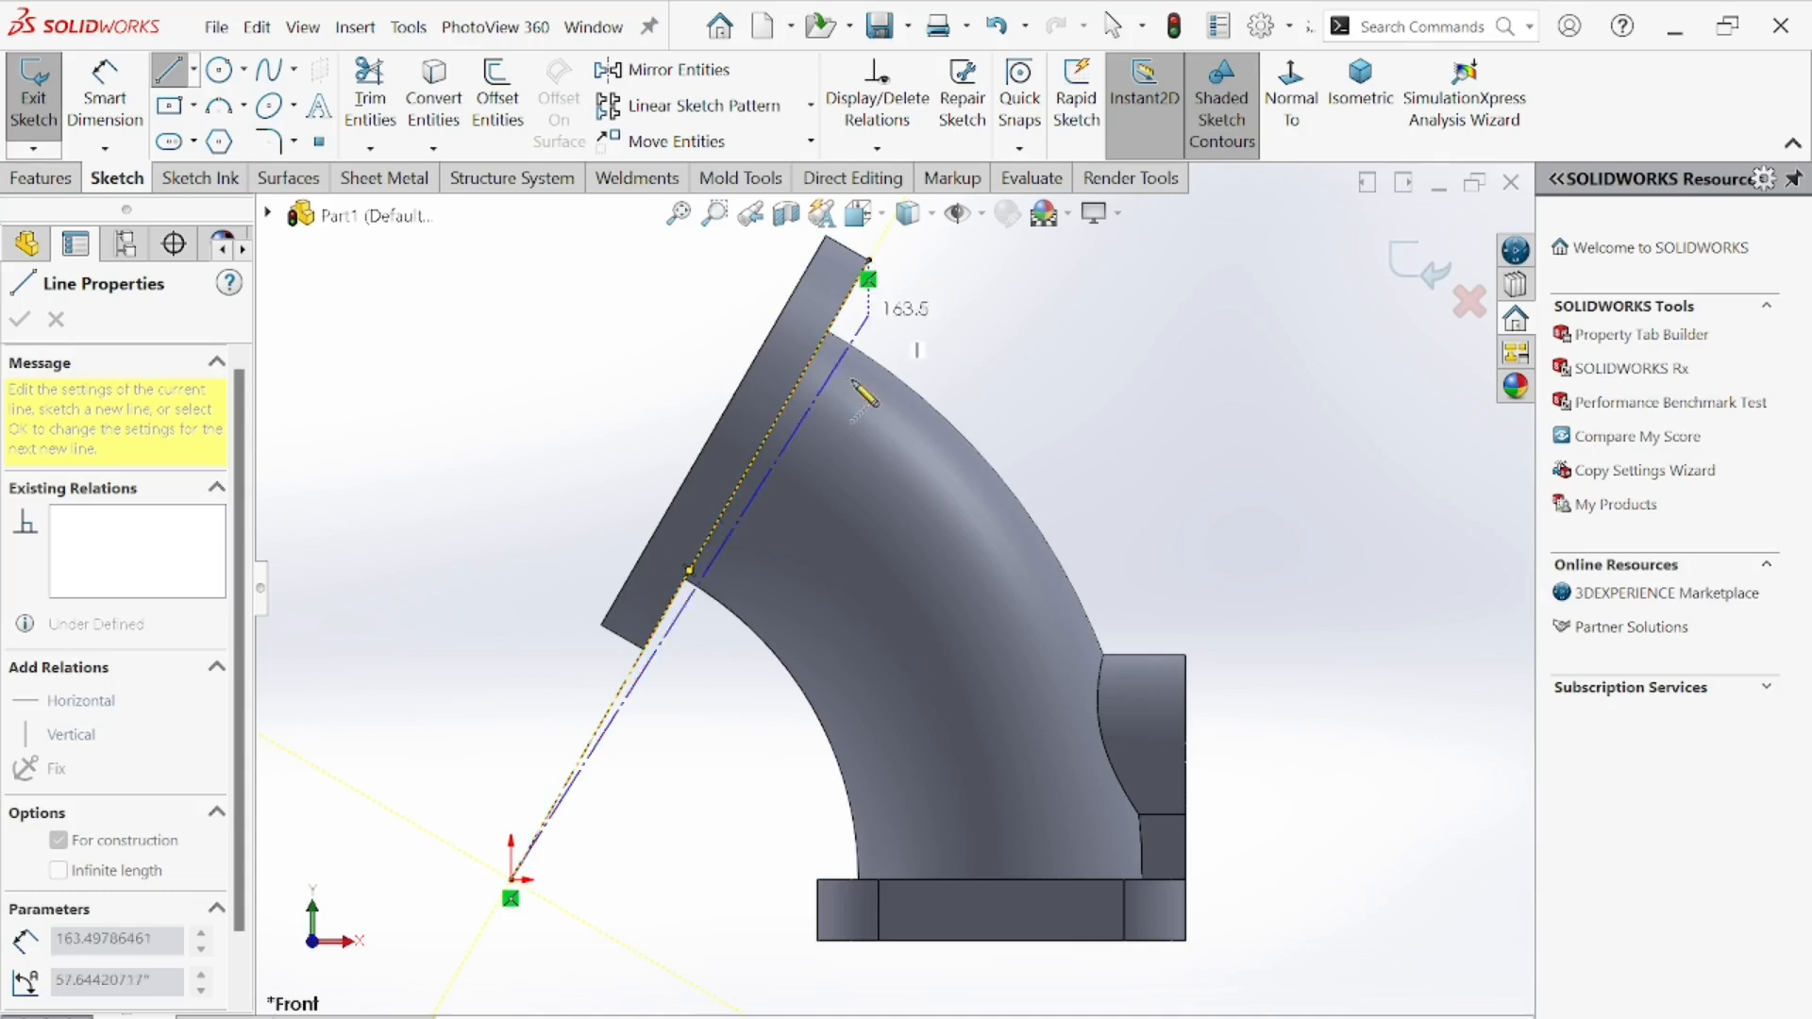
click(1024, 366)
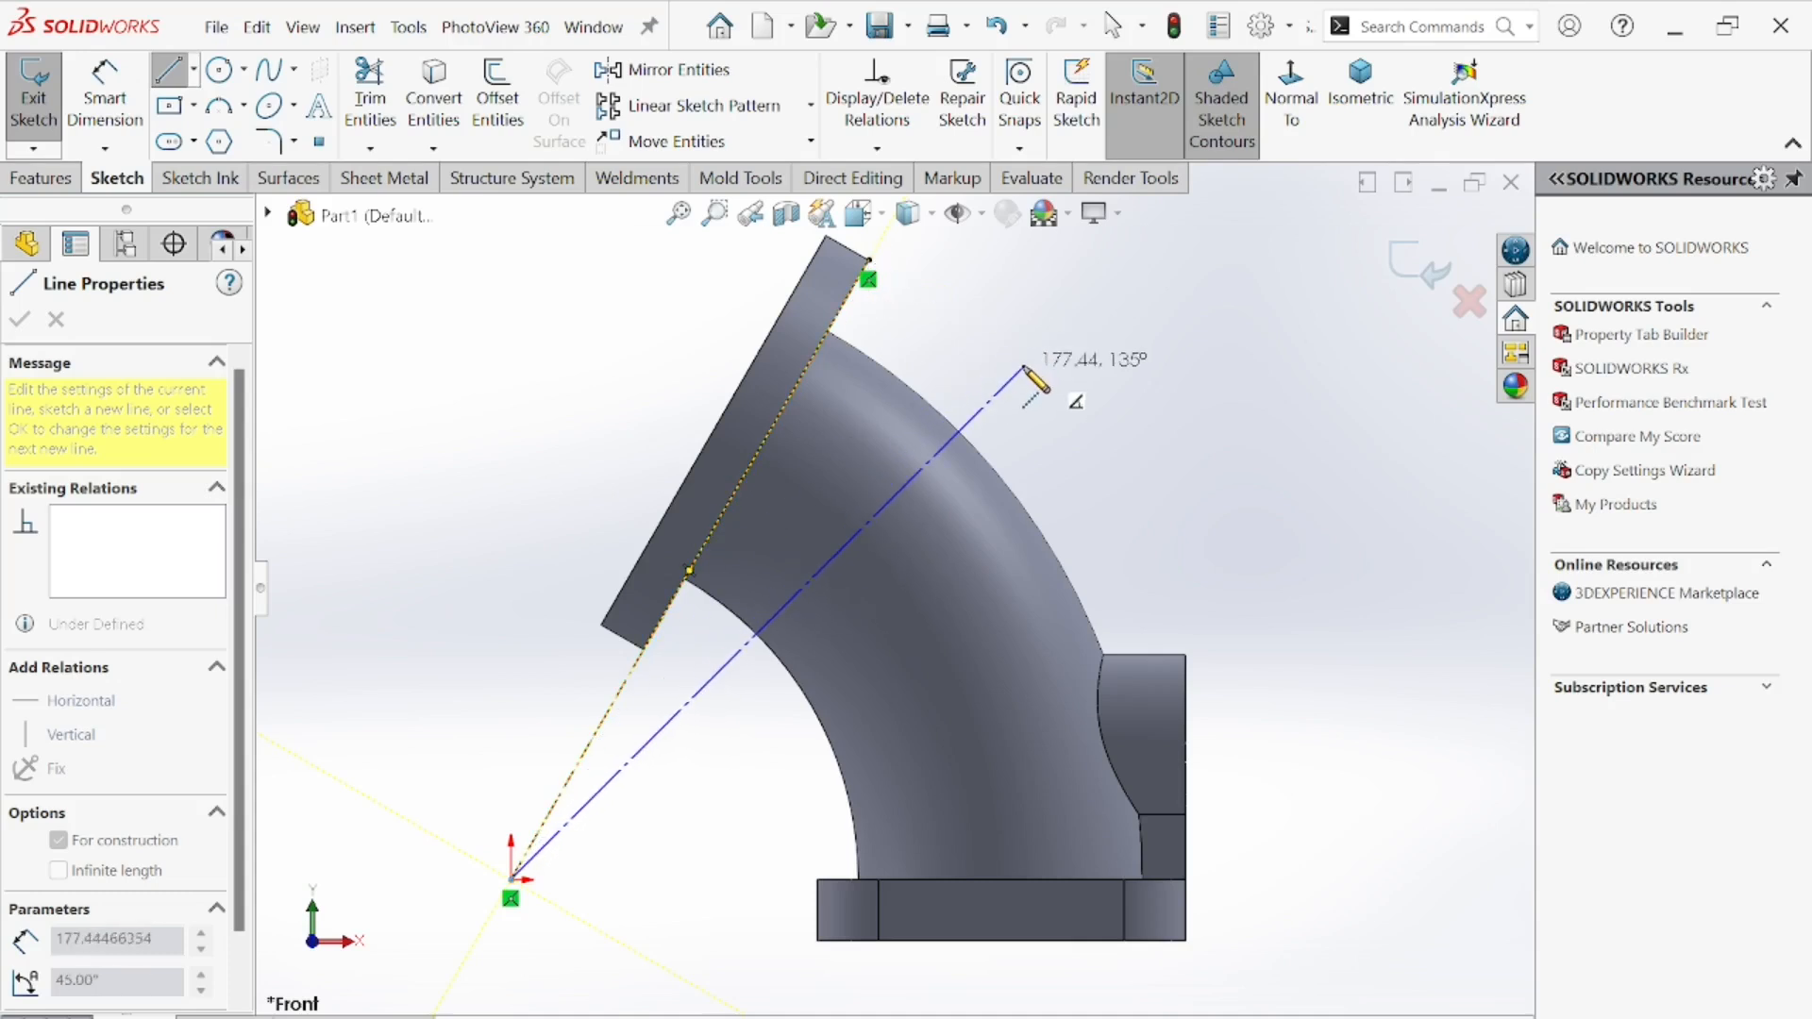
right_click(1076, 408)
click(1128, 413)
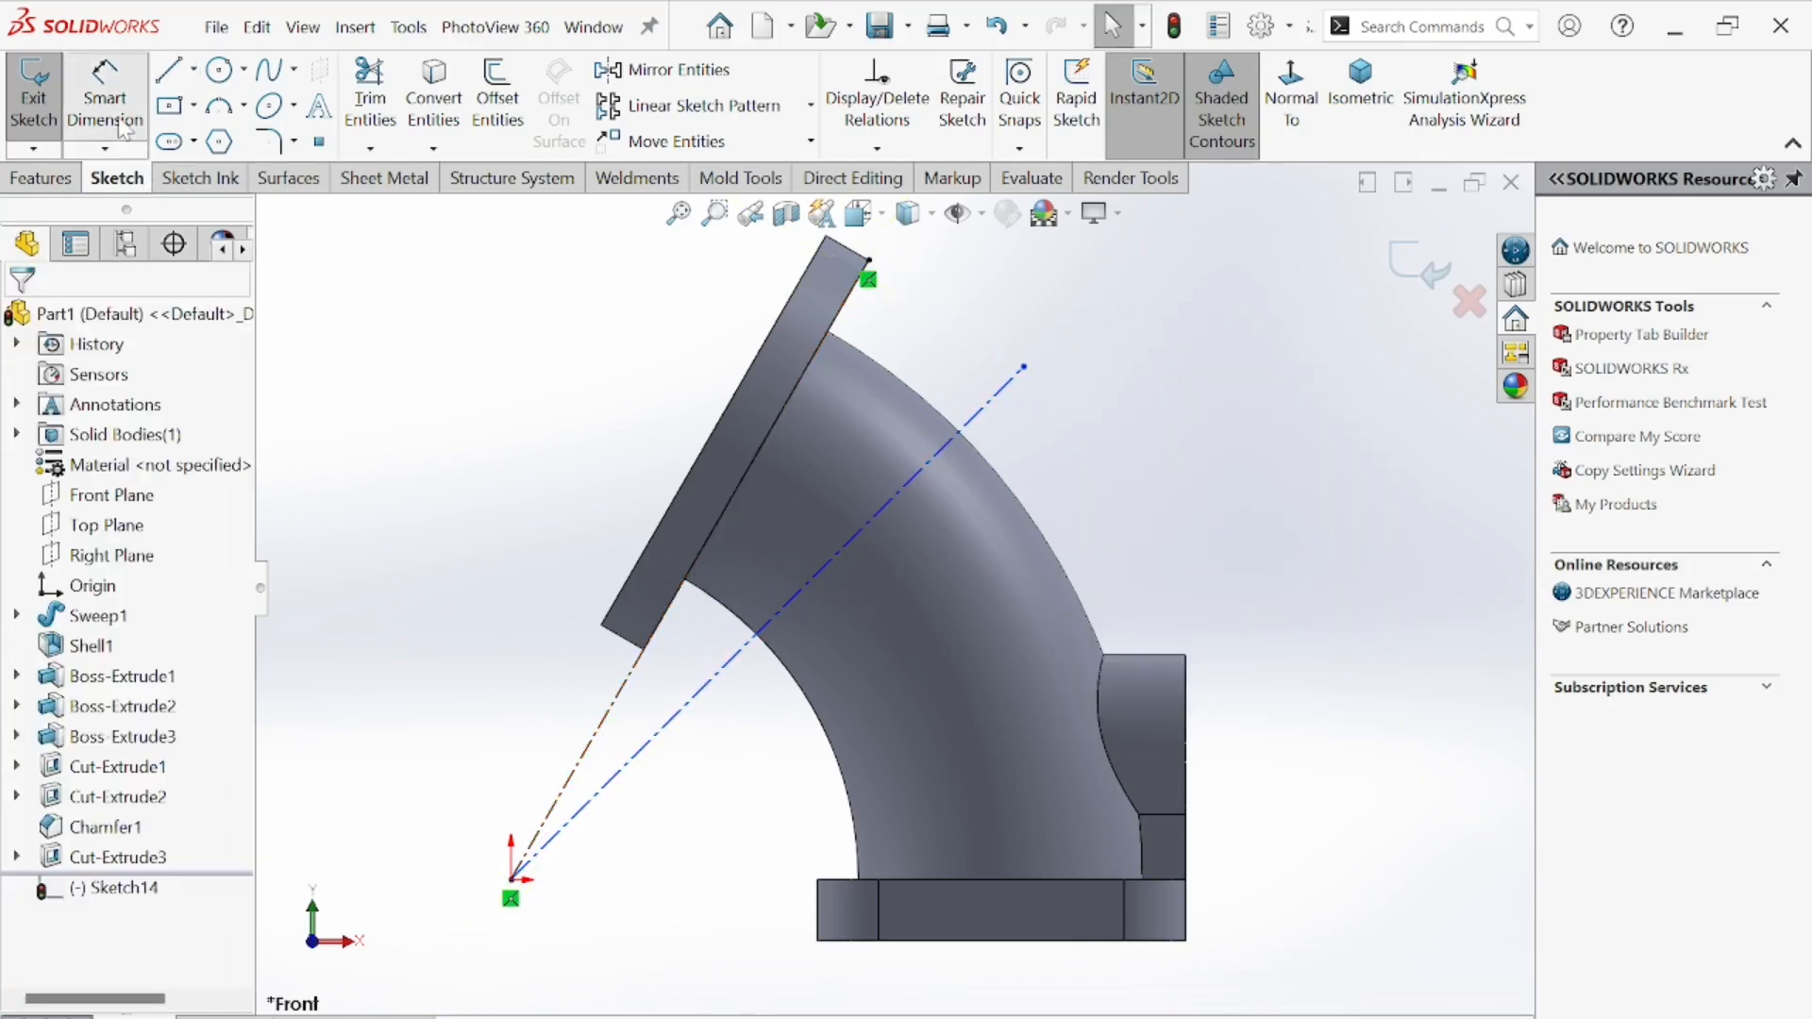
- Dimension the second centerline's length at 160 mm
click(103, 95)
click(806, 579)
click(976, 908)
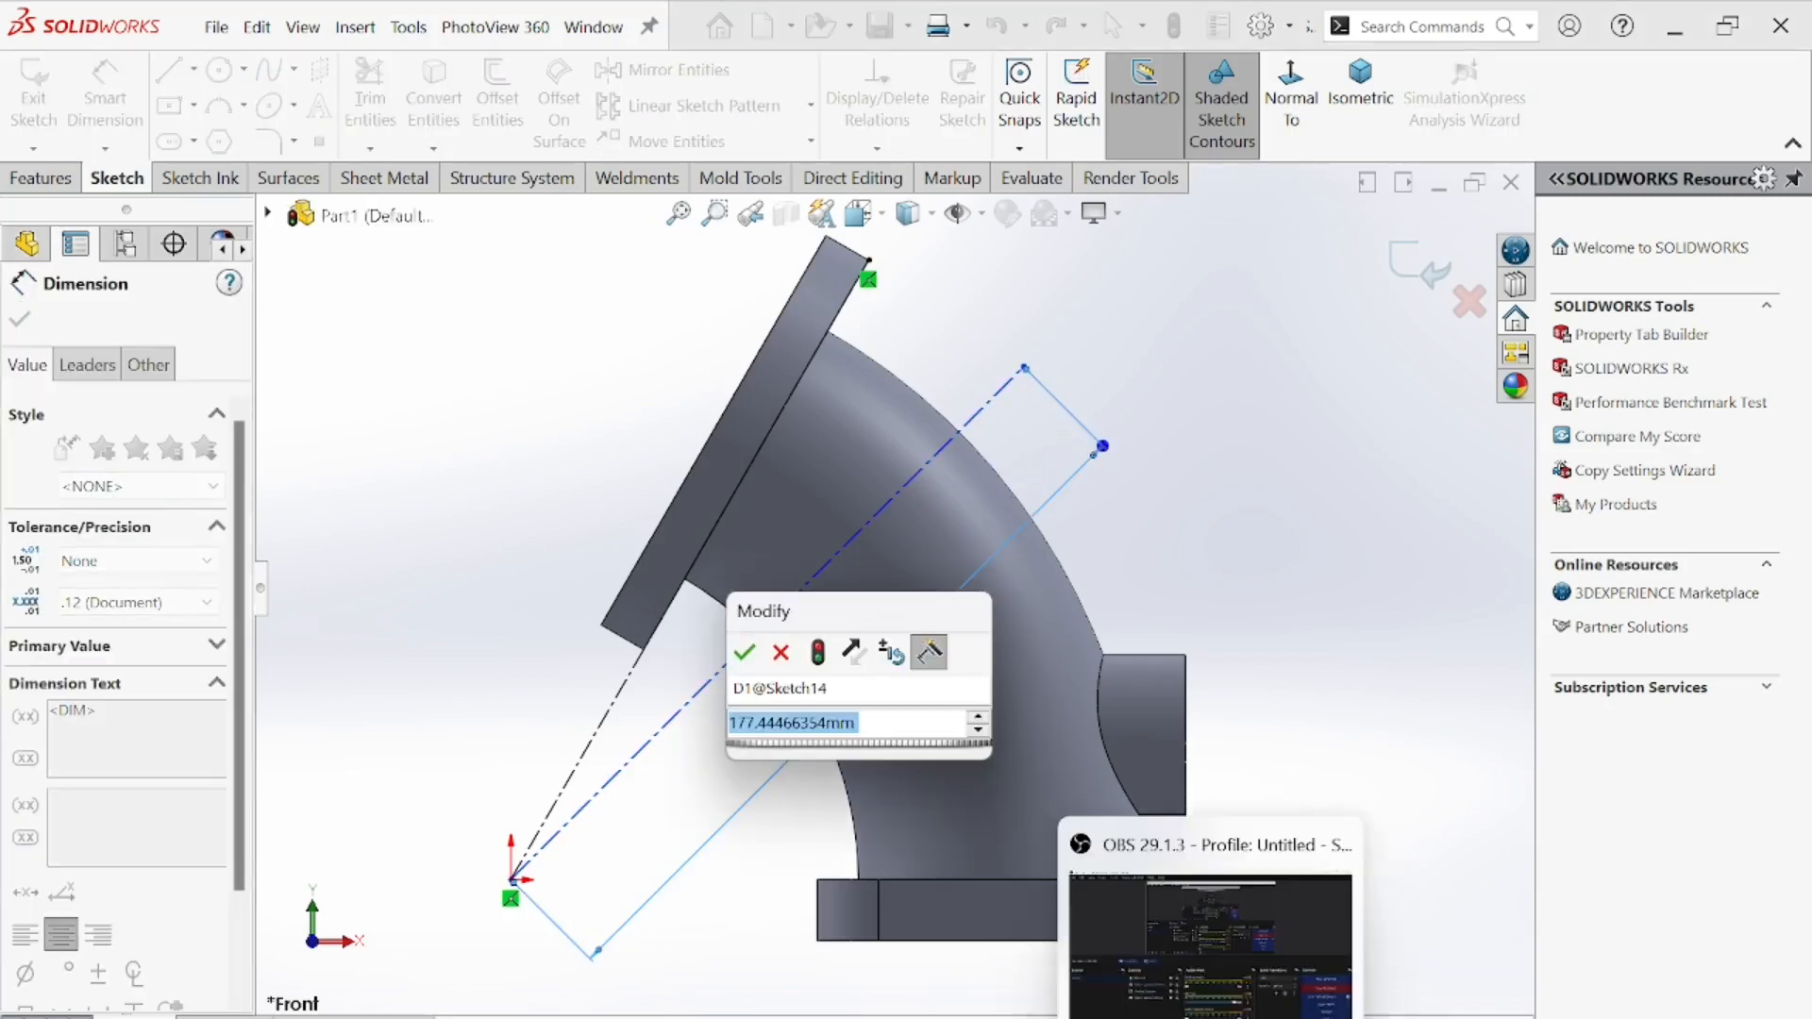
text(160)
key(Return)
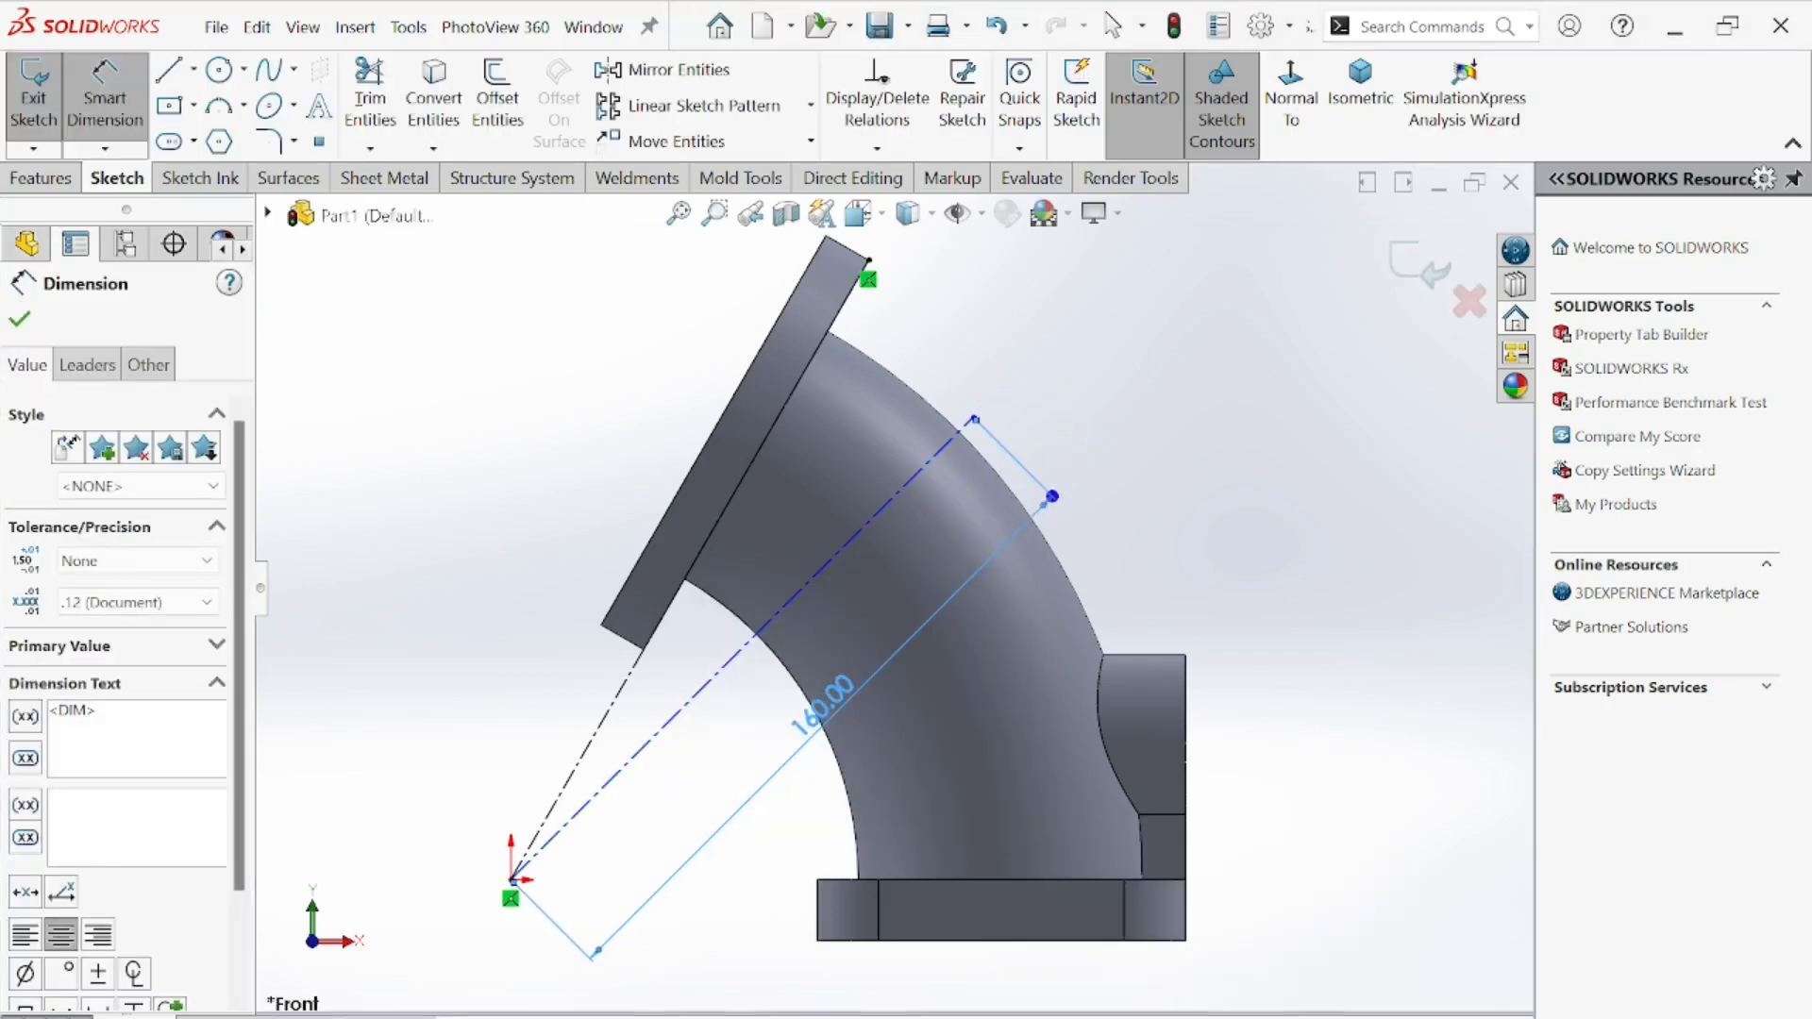
- Look up the pad's angle in the blueprint and dimension the angle between the two centerlines at 20°
click(1175, 913)
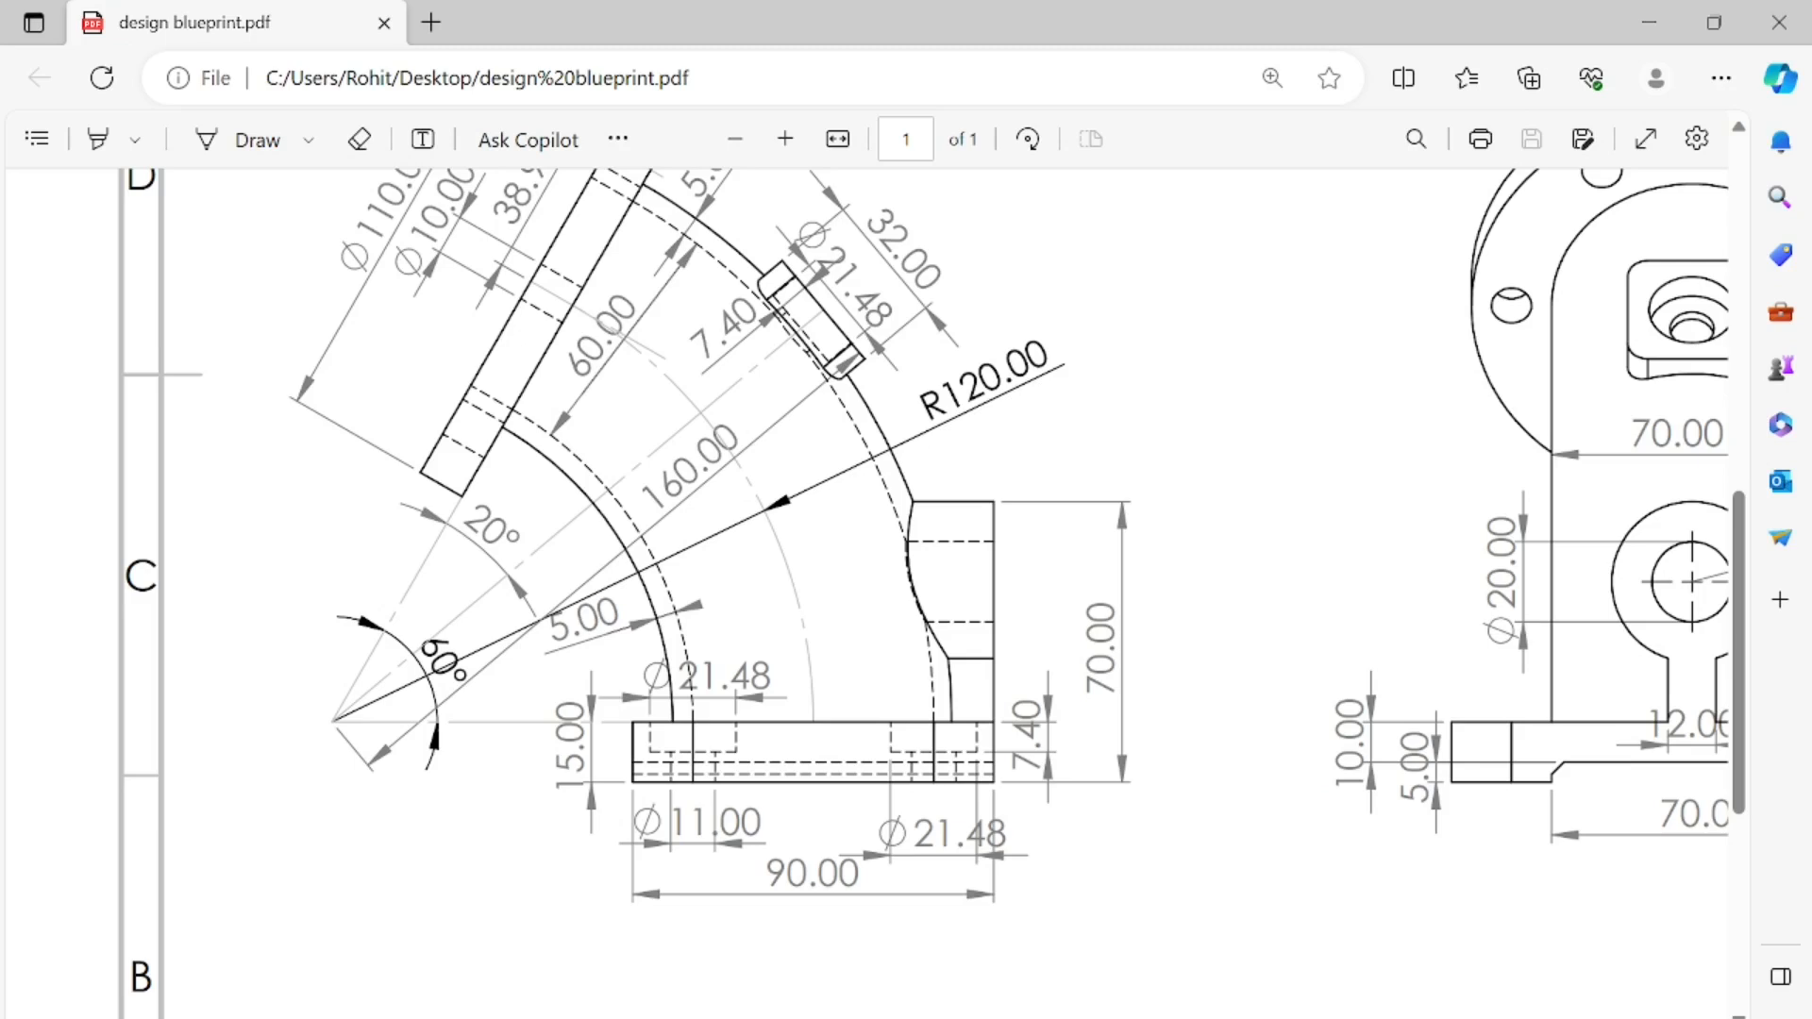
key(alt+Tab)
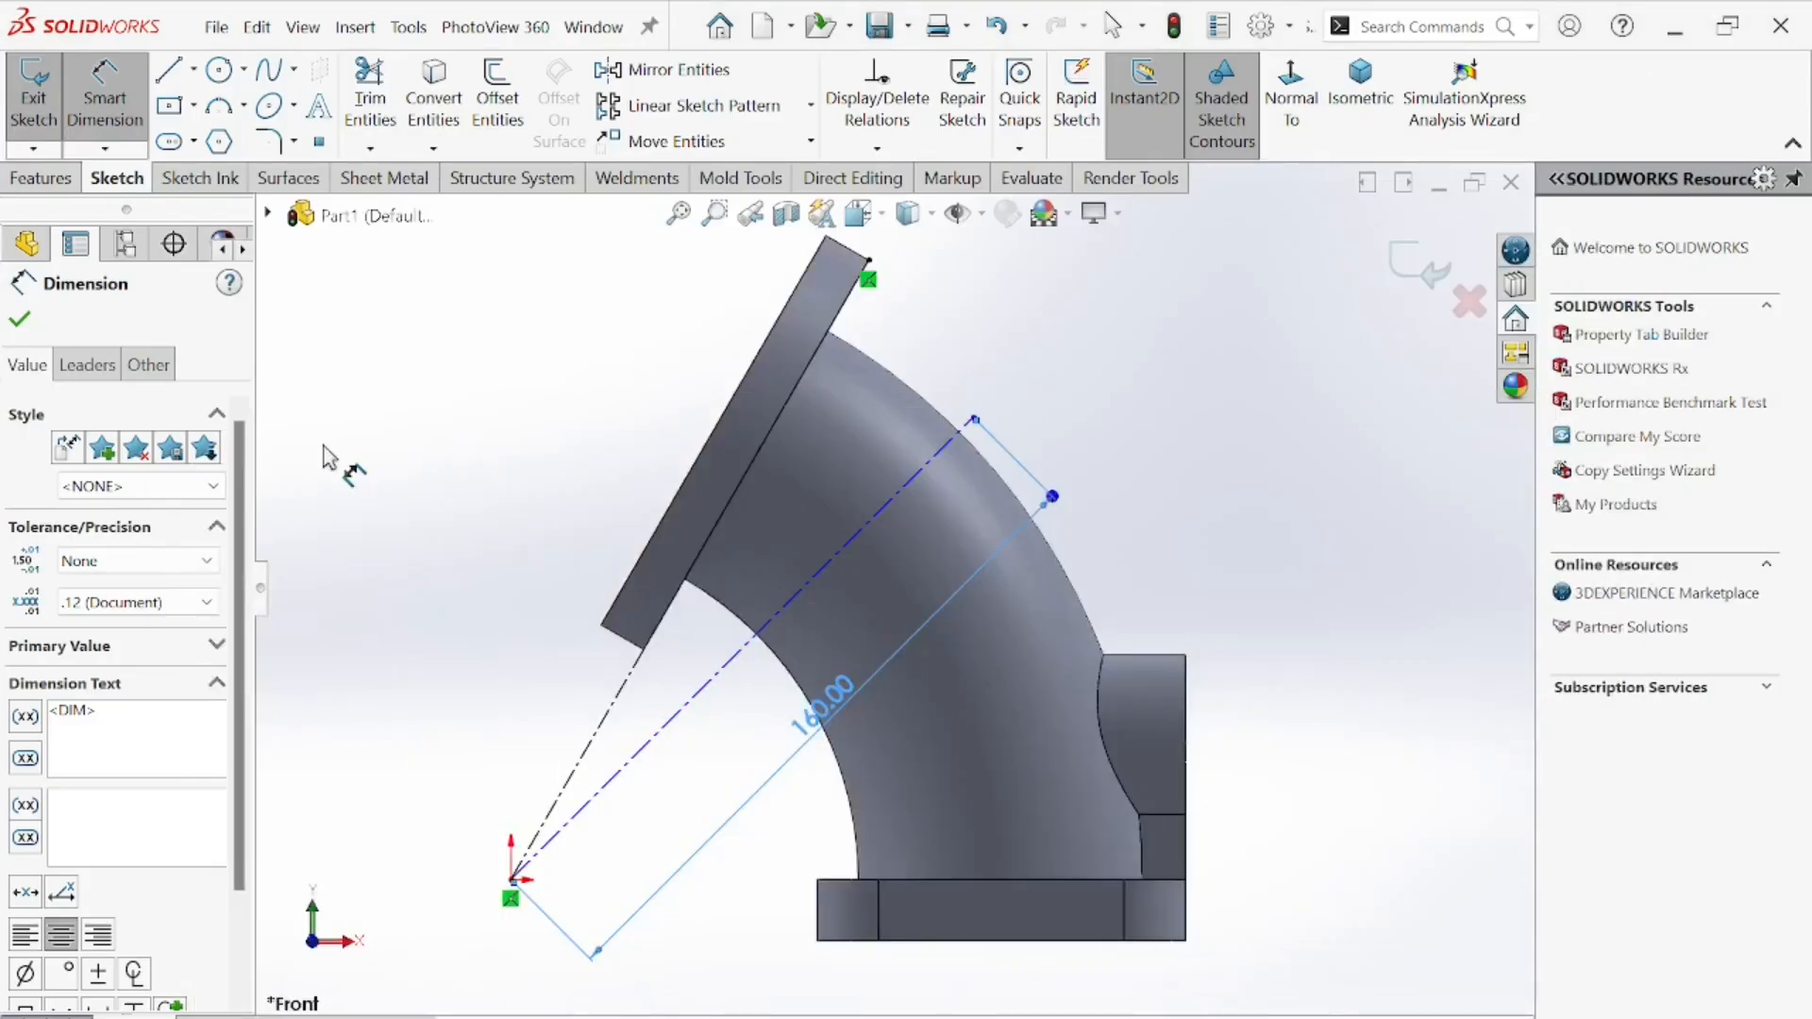
click(627, 708)
click(686, 697)
click(708, 668)
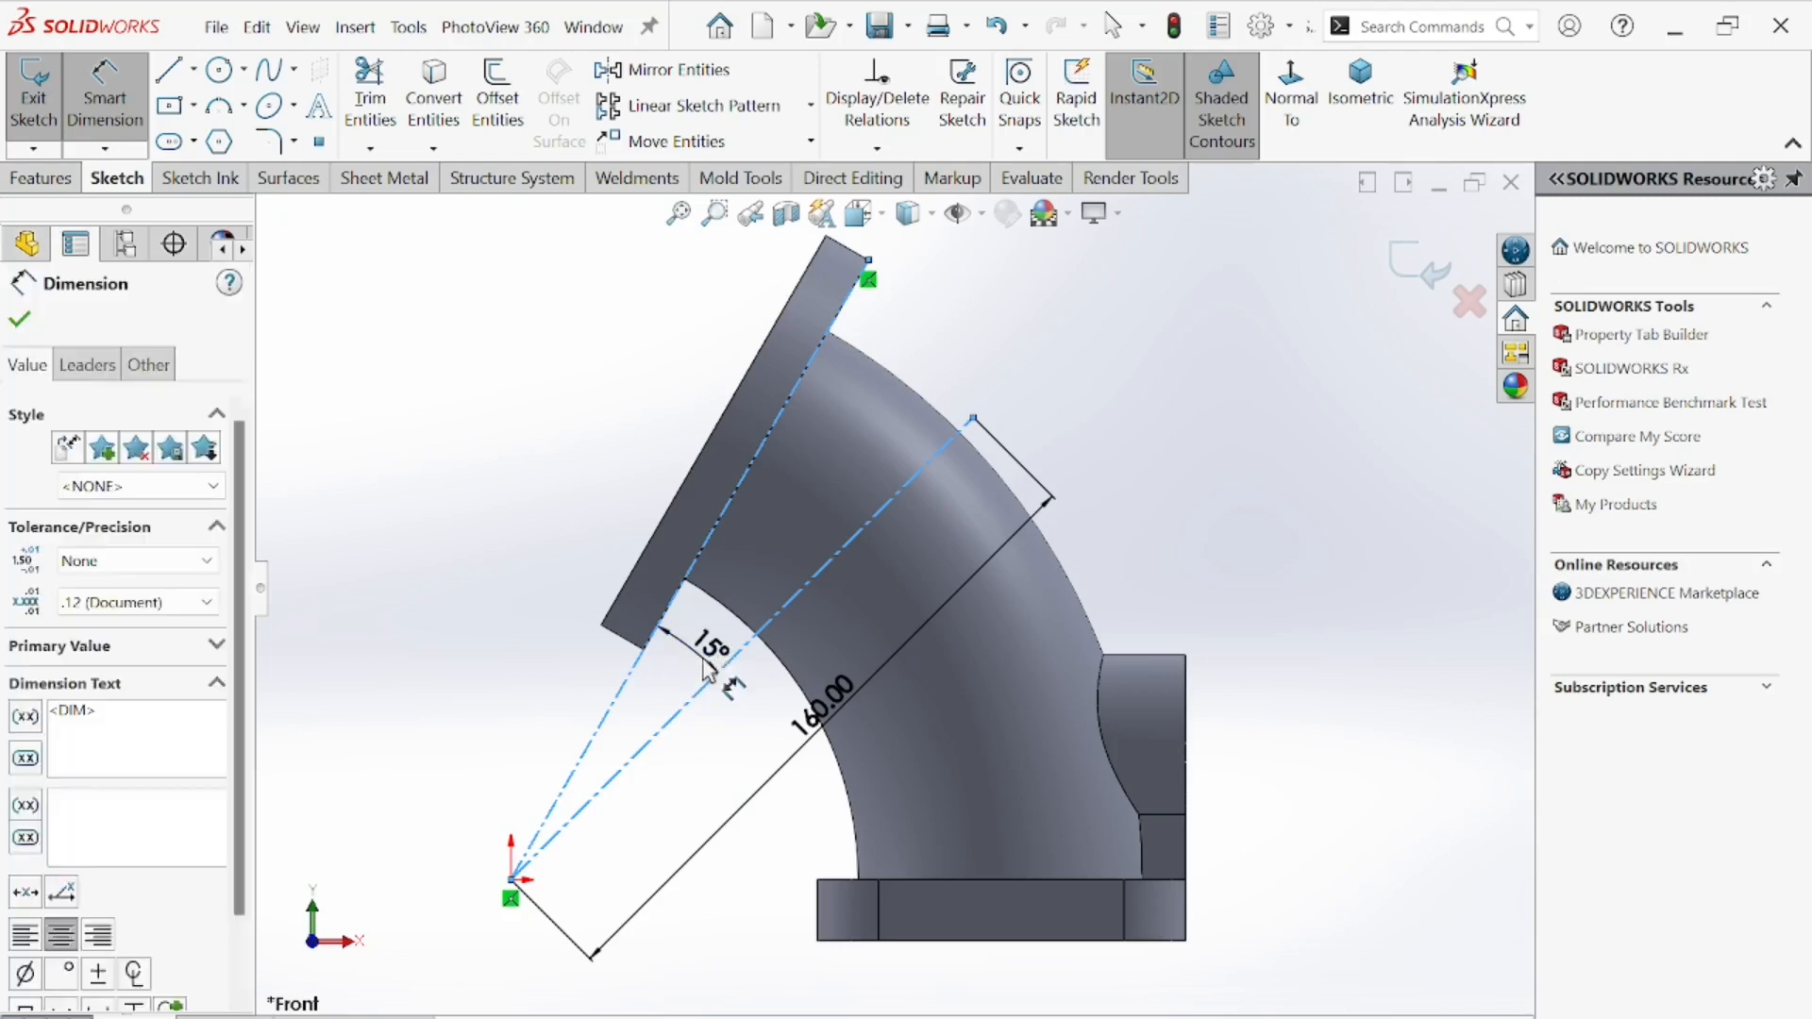
text(15)
key(Return)
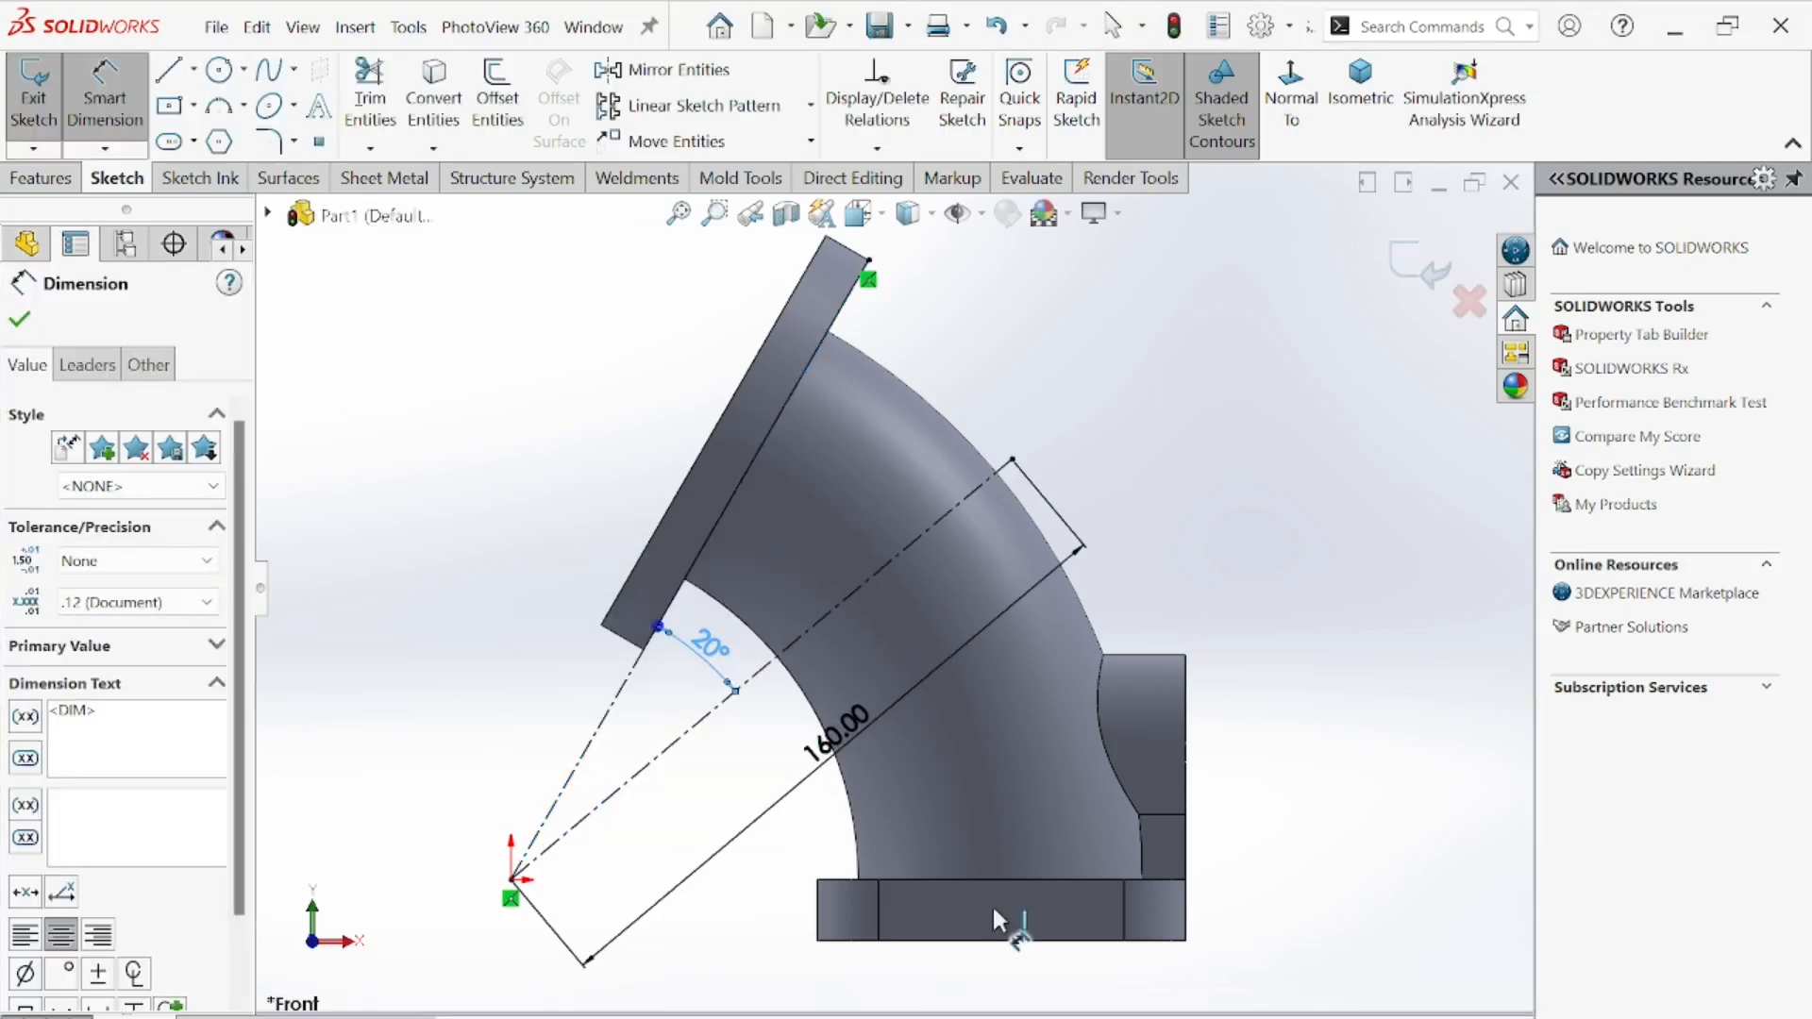
- Review the angled pad's size in the blueprint and finish the centerline sketch on the Front Plane
key(alt+Tab)
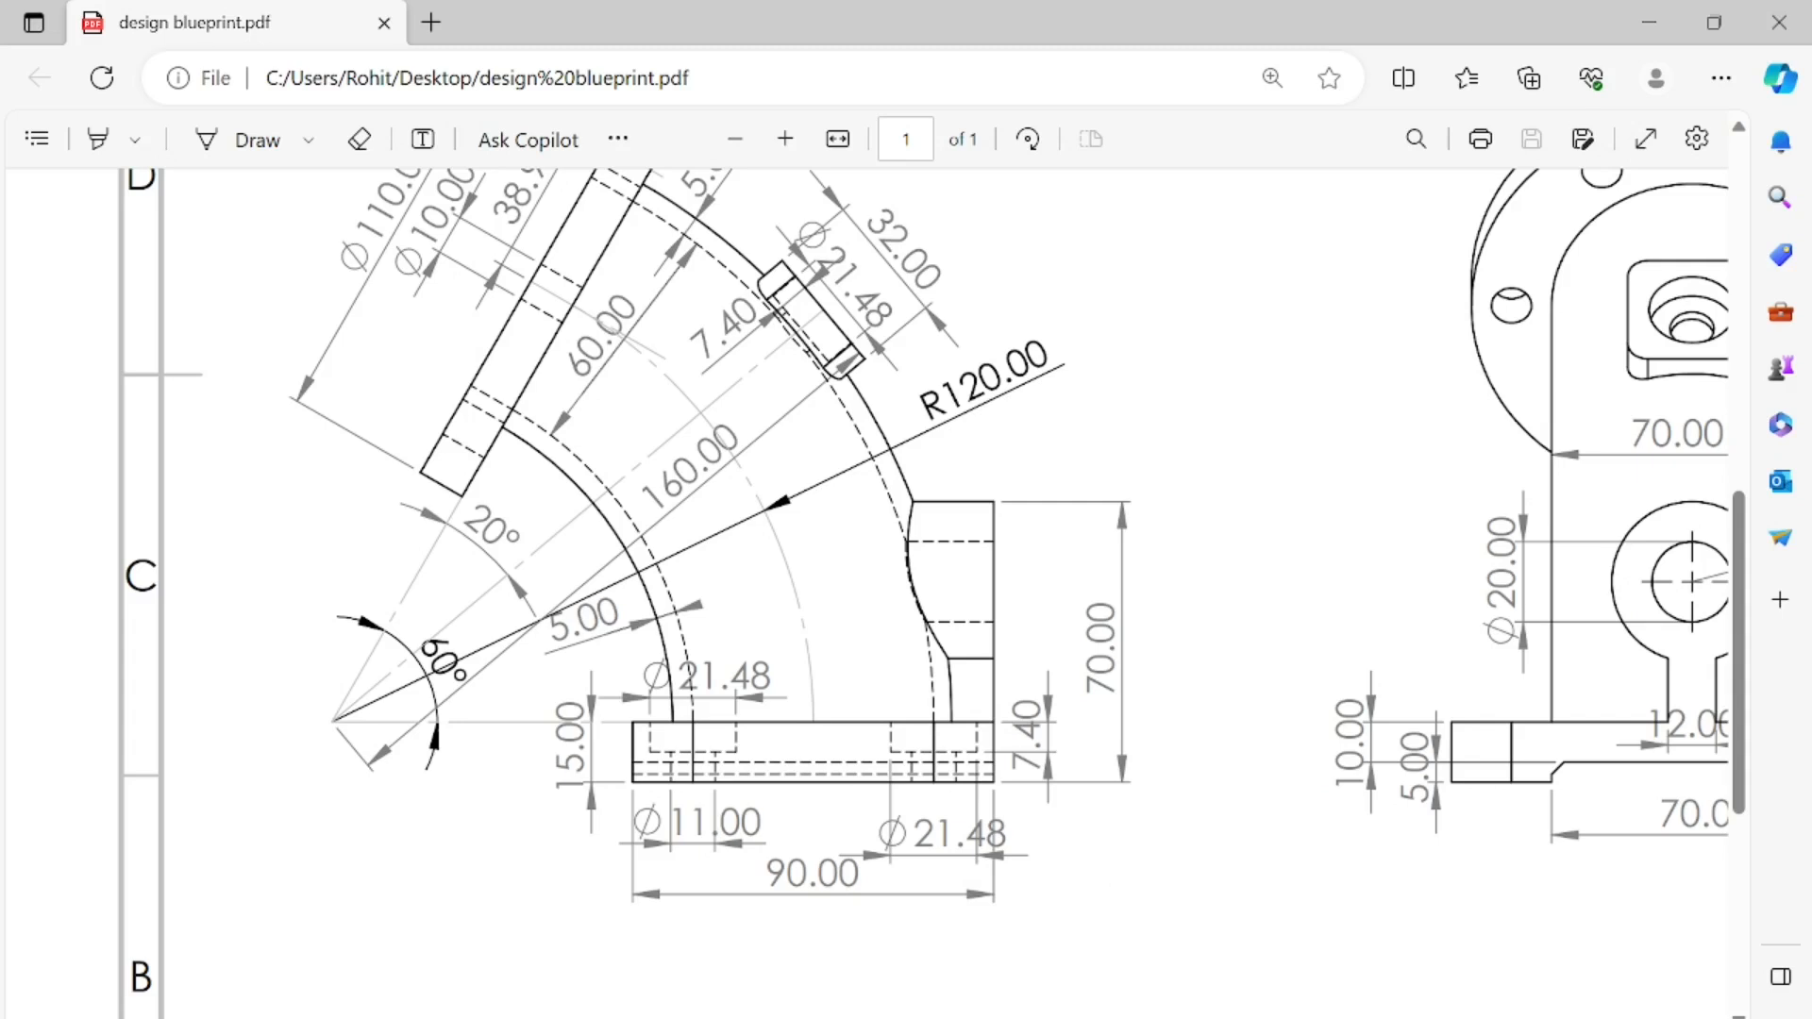
scroll(647, 434, down, 5)
scroll(644, 482, up, 6)
middle_click(653, 460)
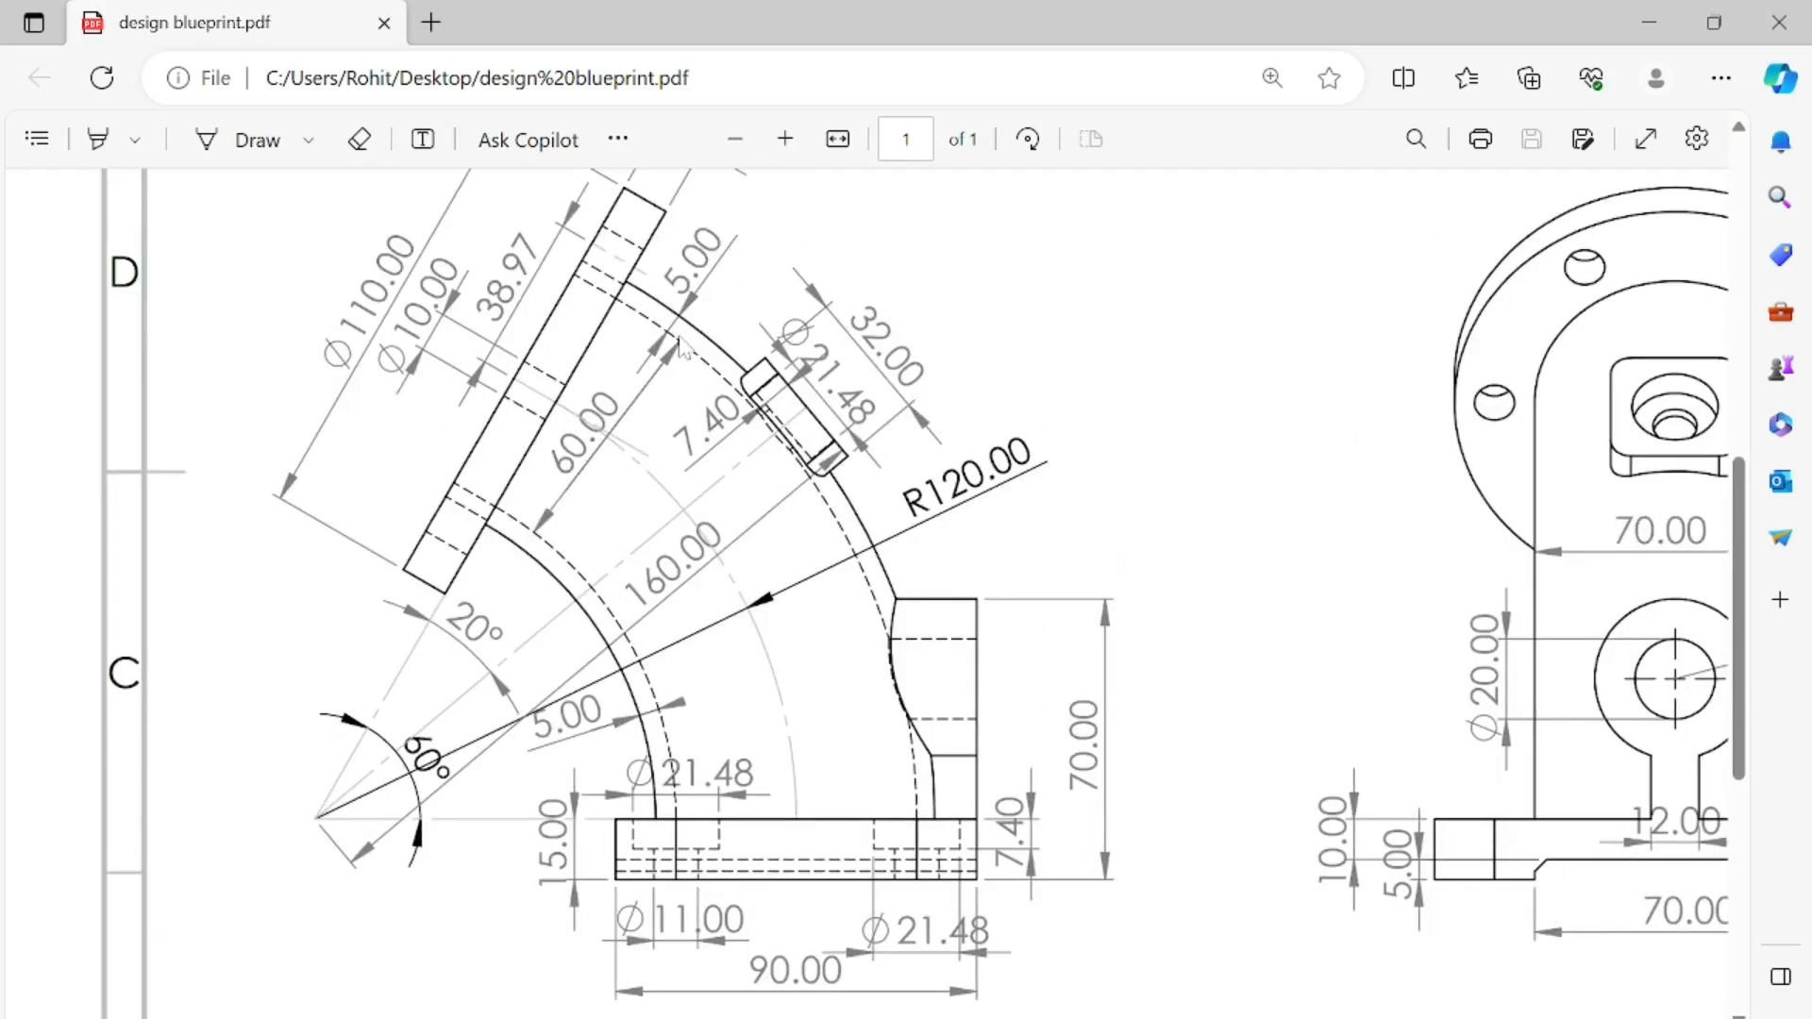
drag(1743, 550, 1743, 532)
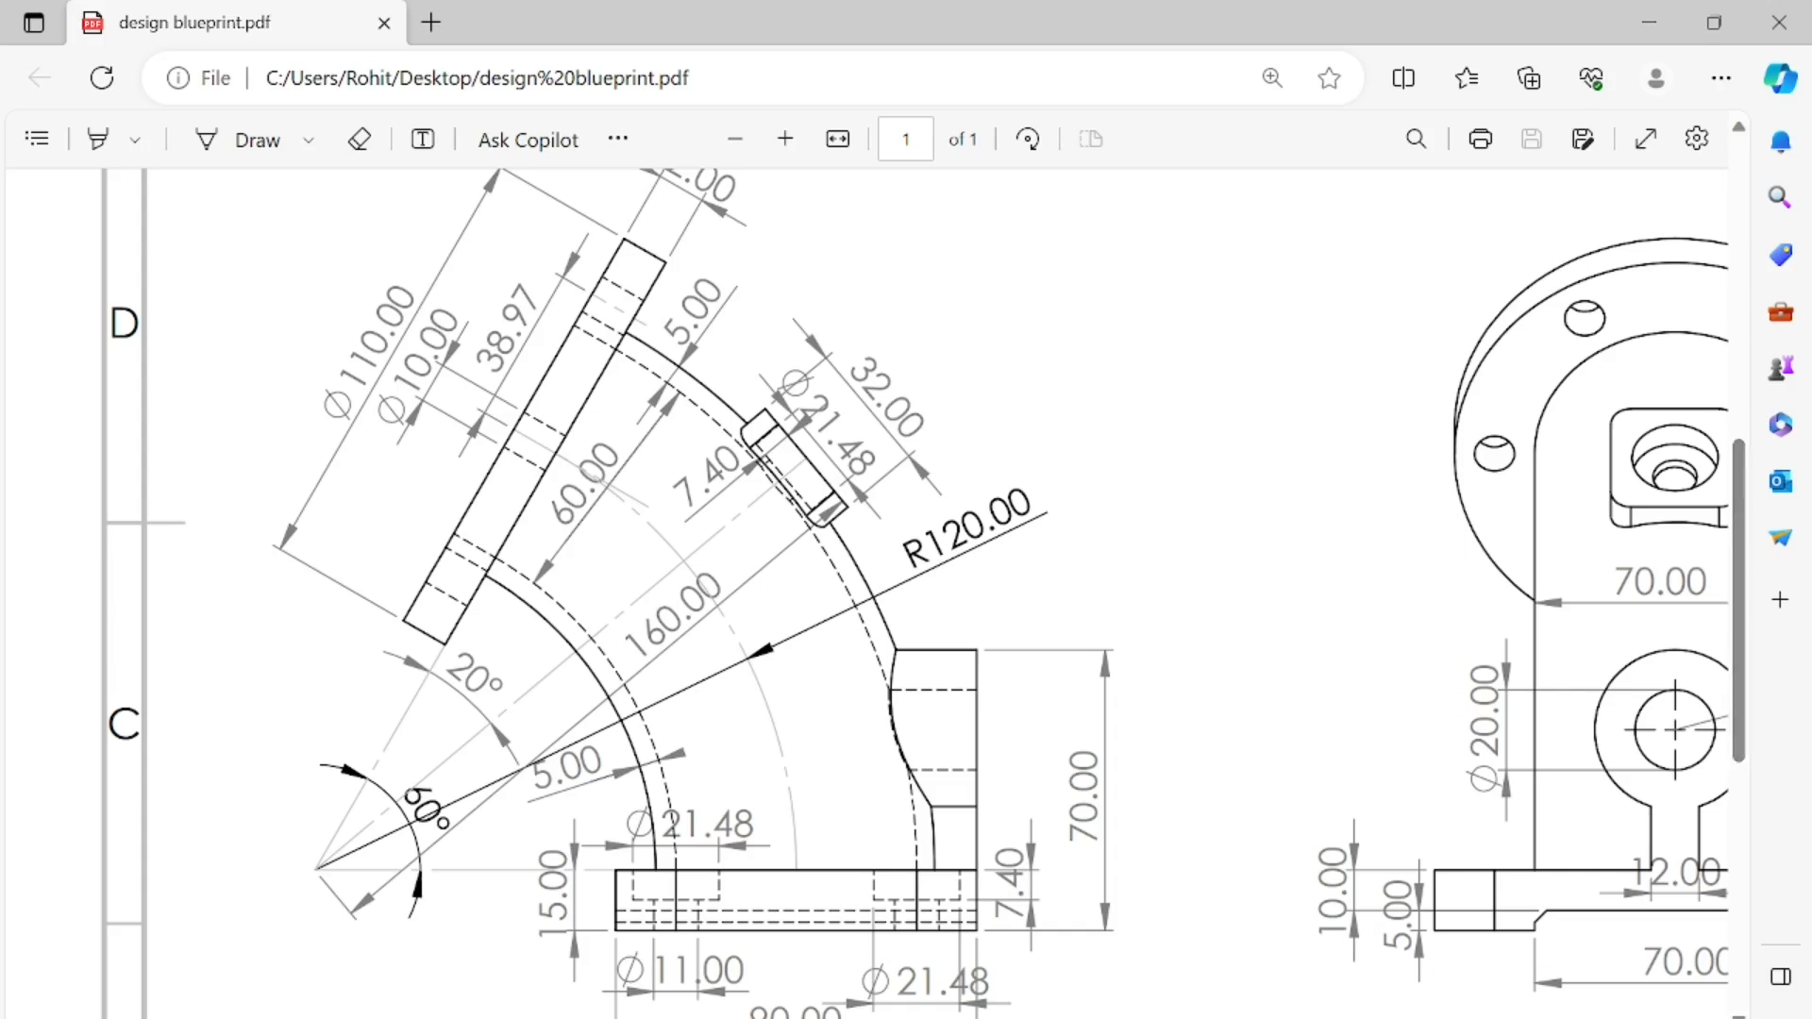
key(alt+Tab)
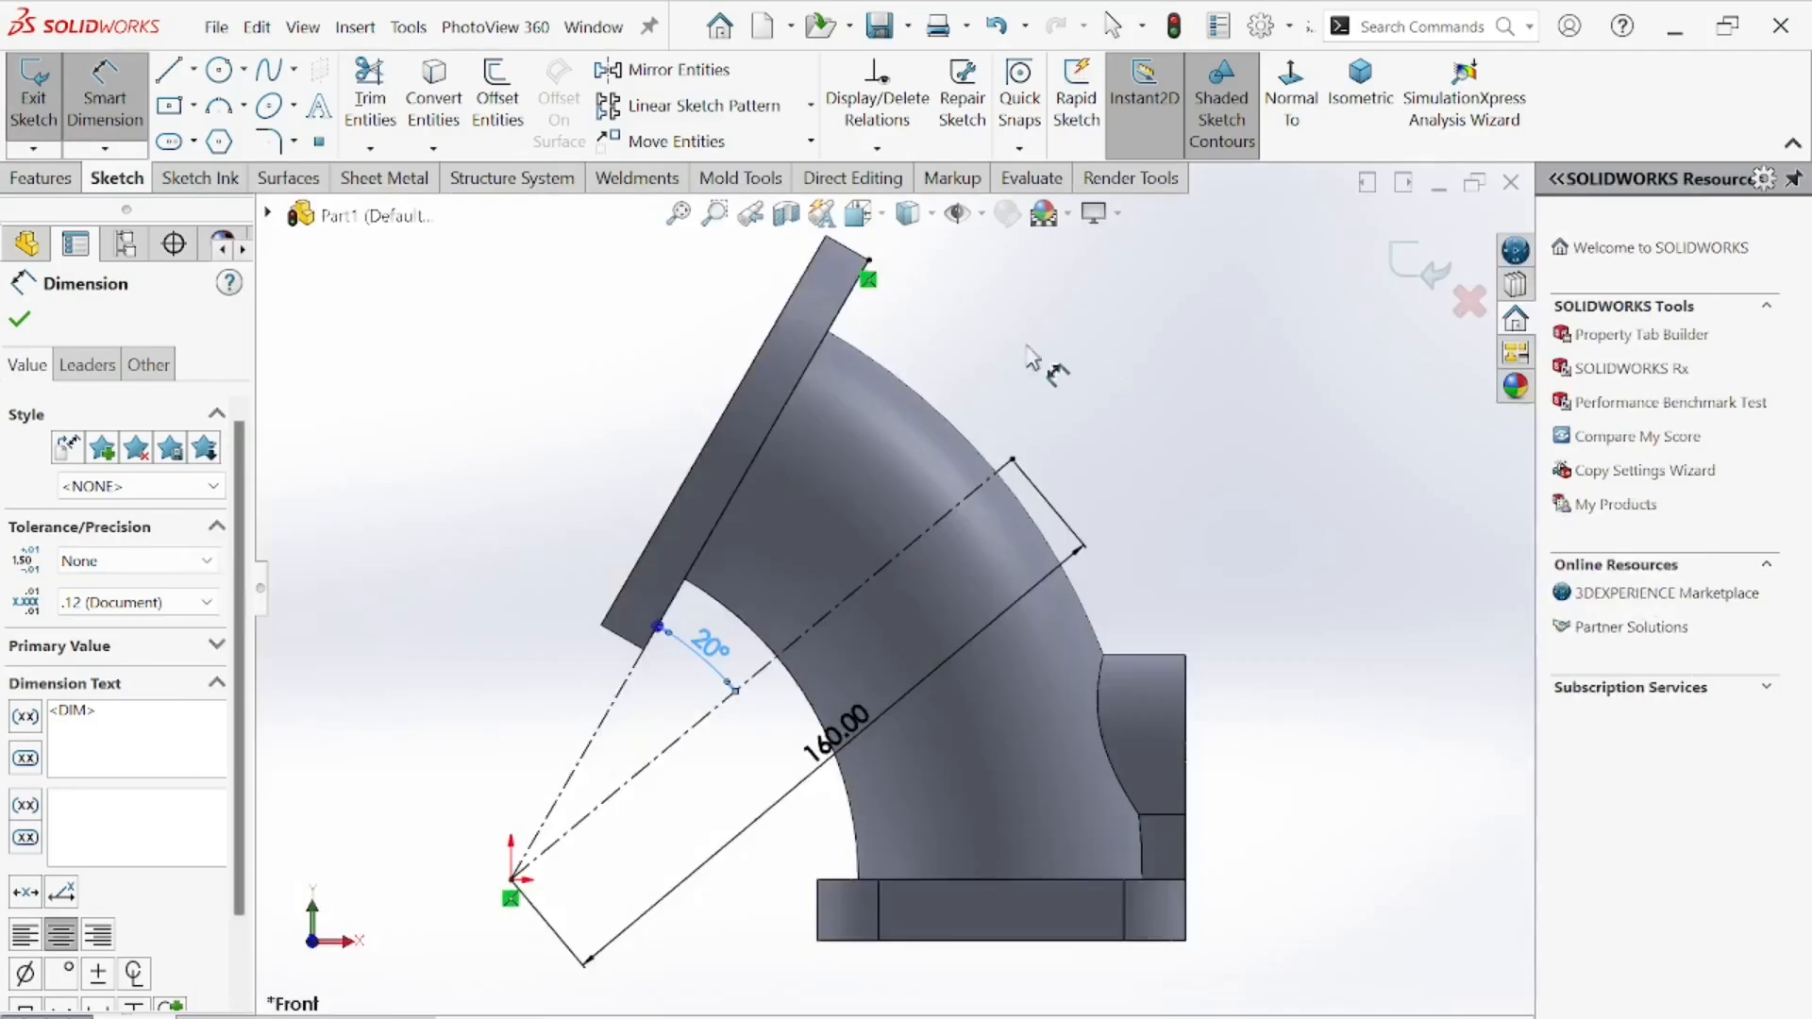
click(47, 181)
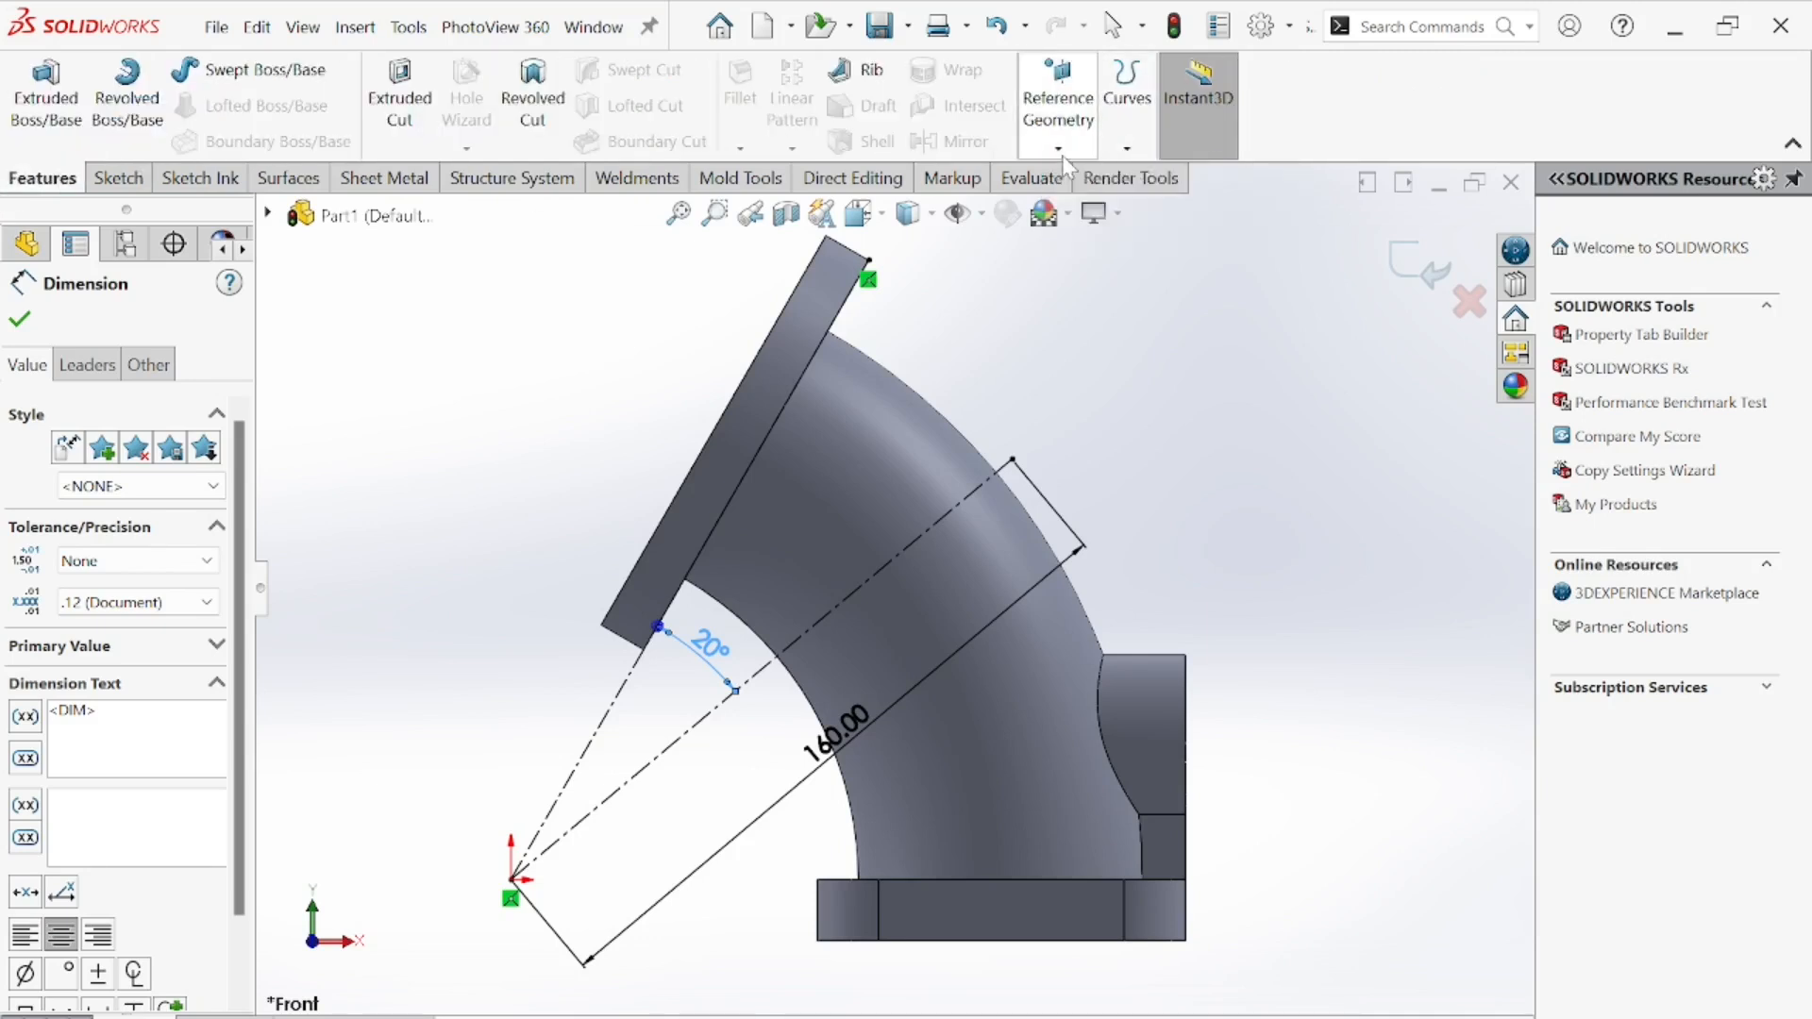
click(1429, 279)
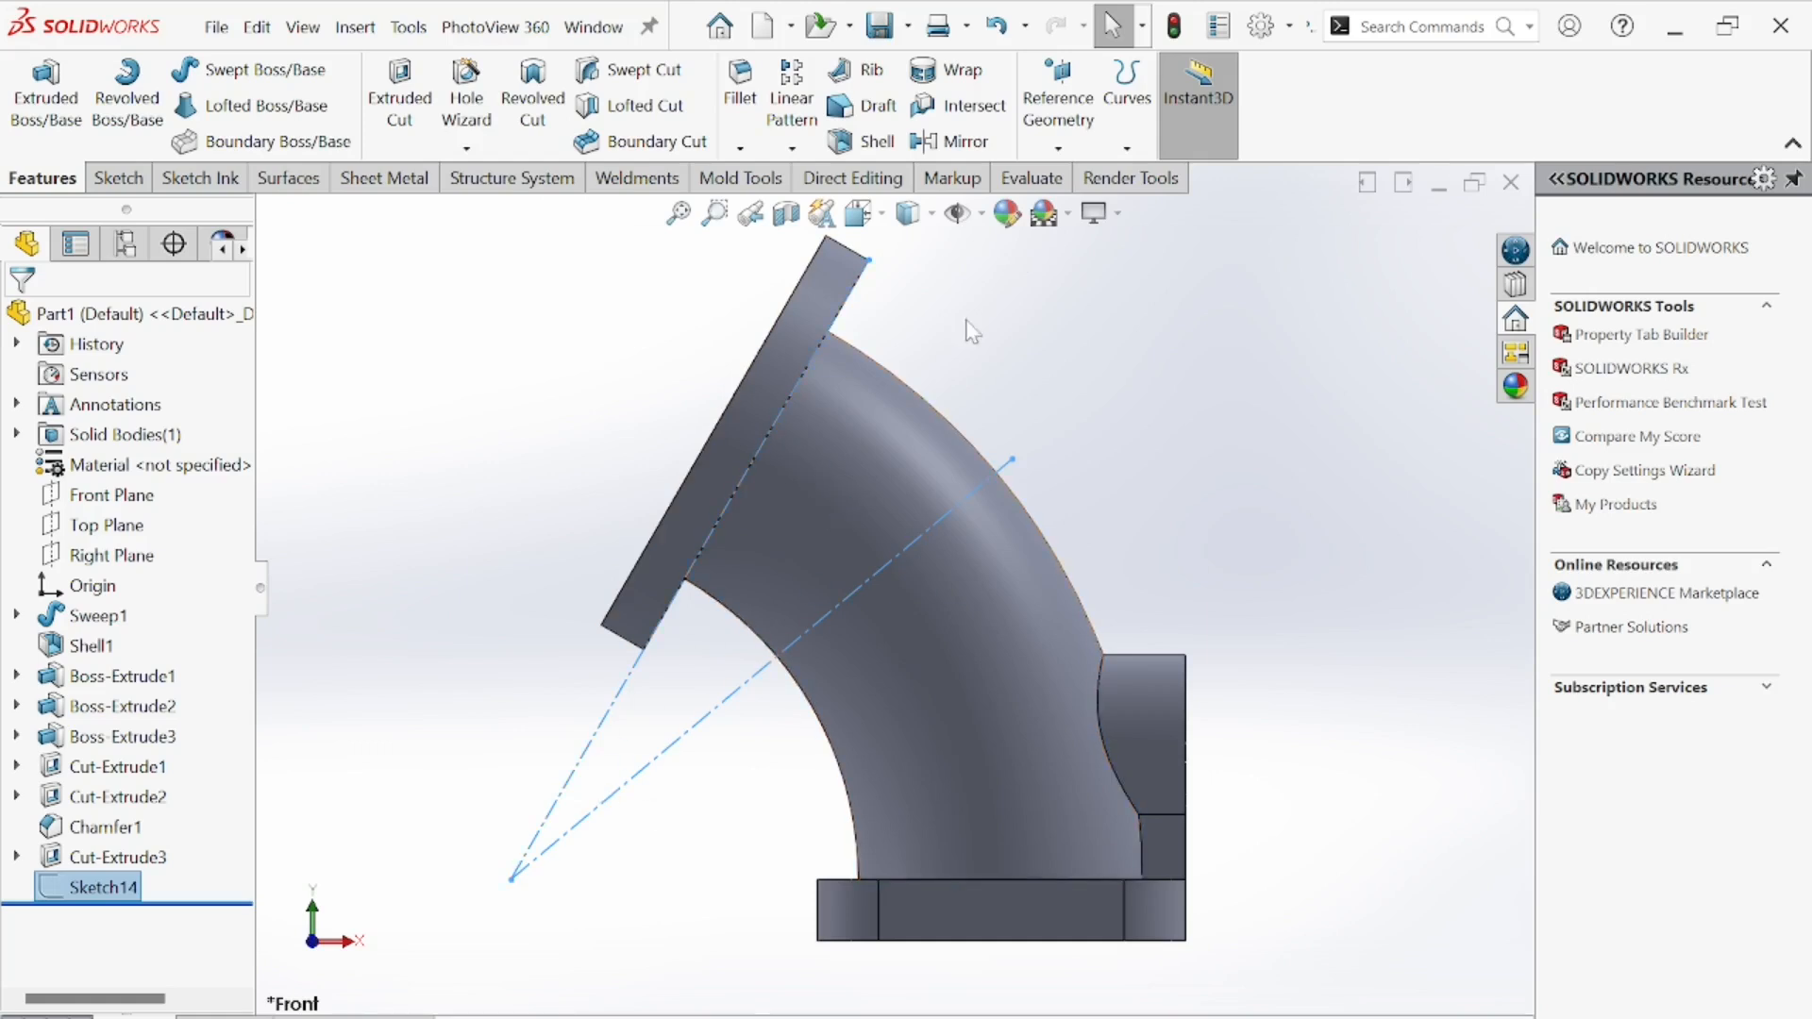
- Create a reference plane perpendicular to the 160 mm centerline and coincident with its outer endpoint
click(1061, 149)
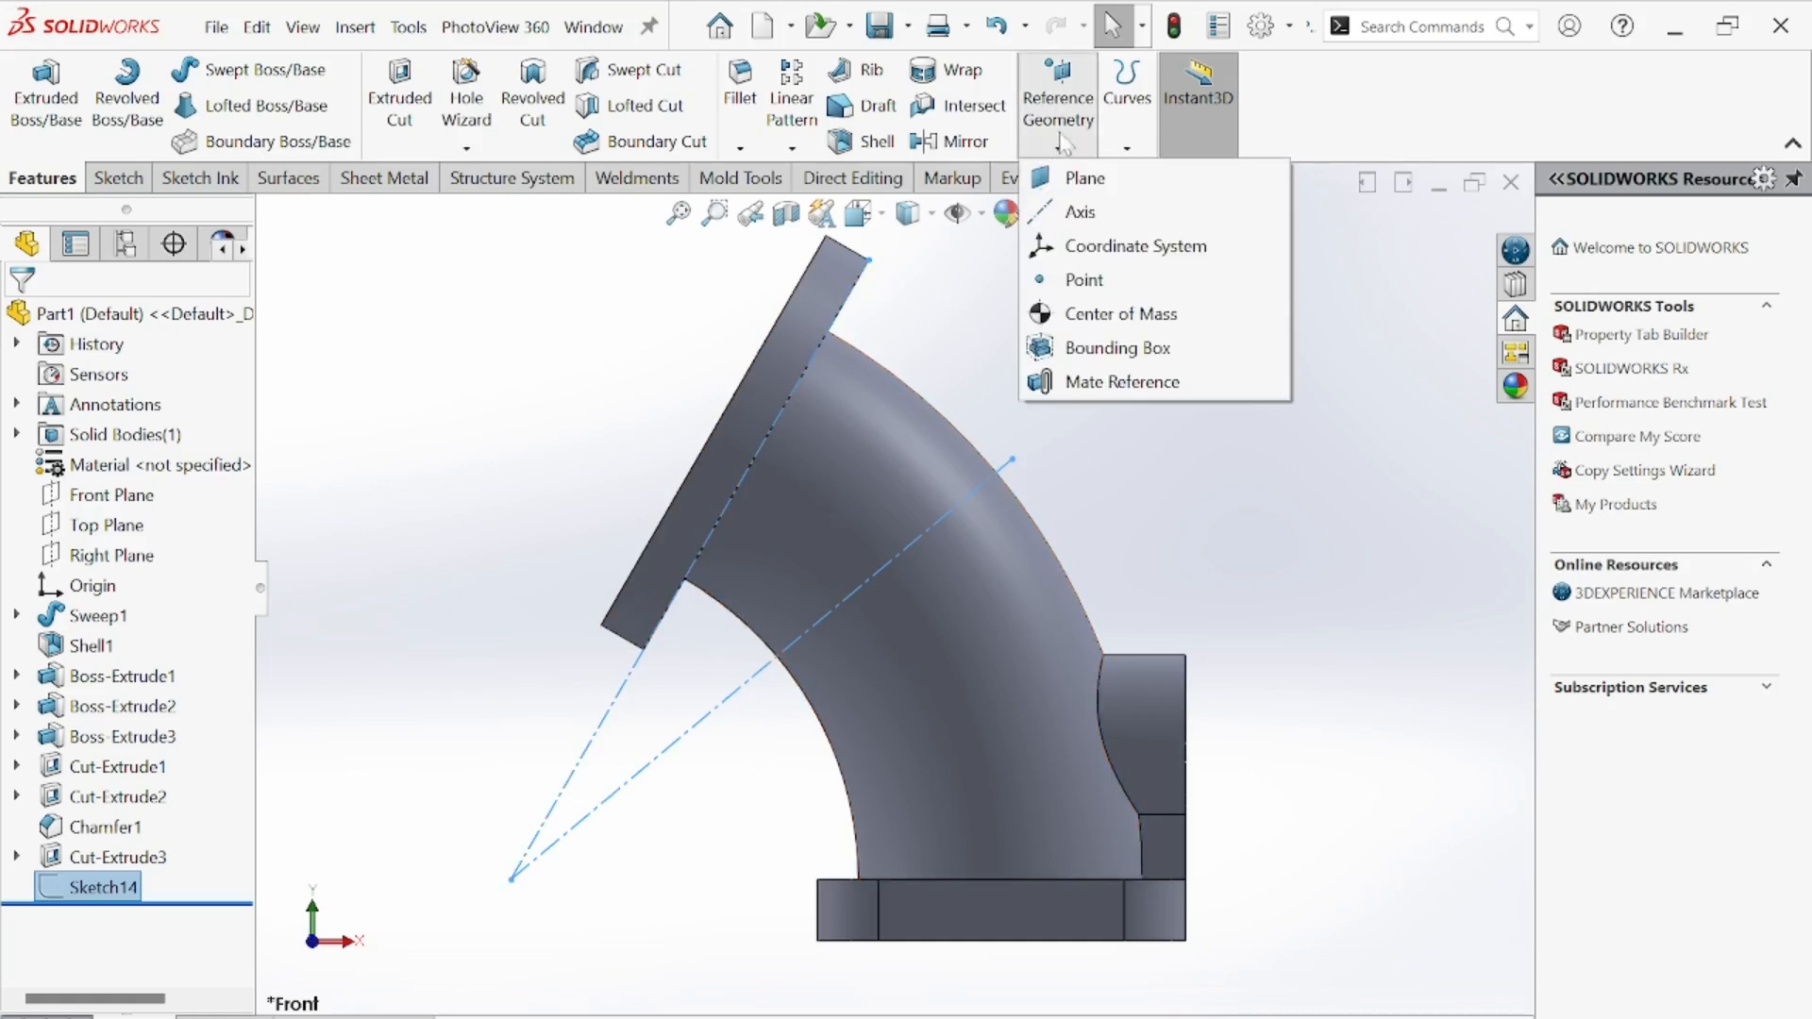
click(1094, 173)
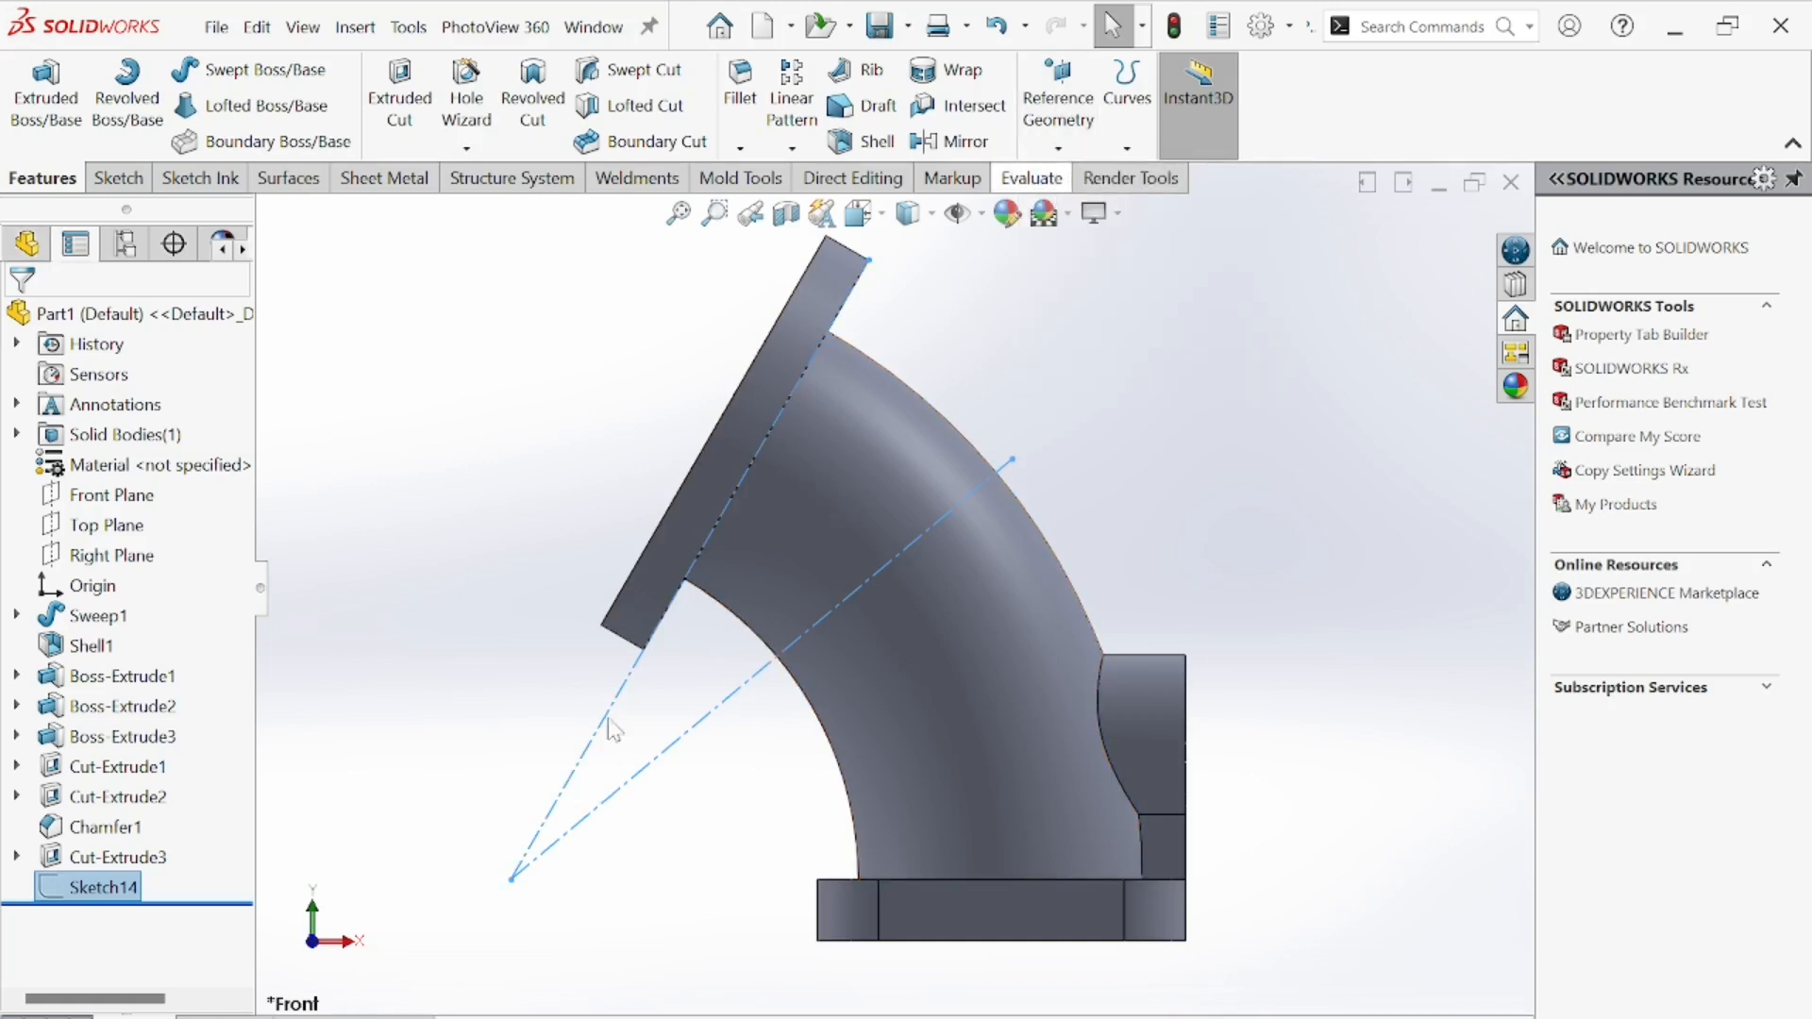
click(830, 611)
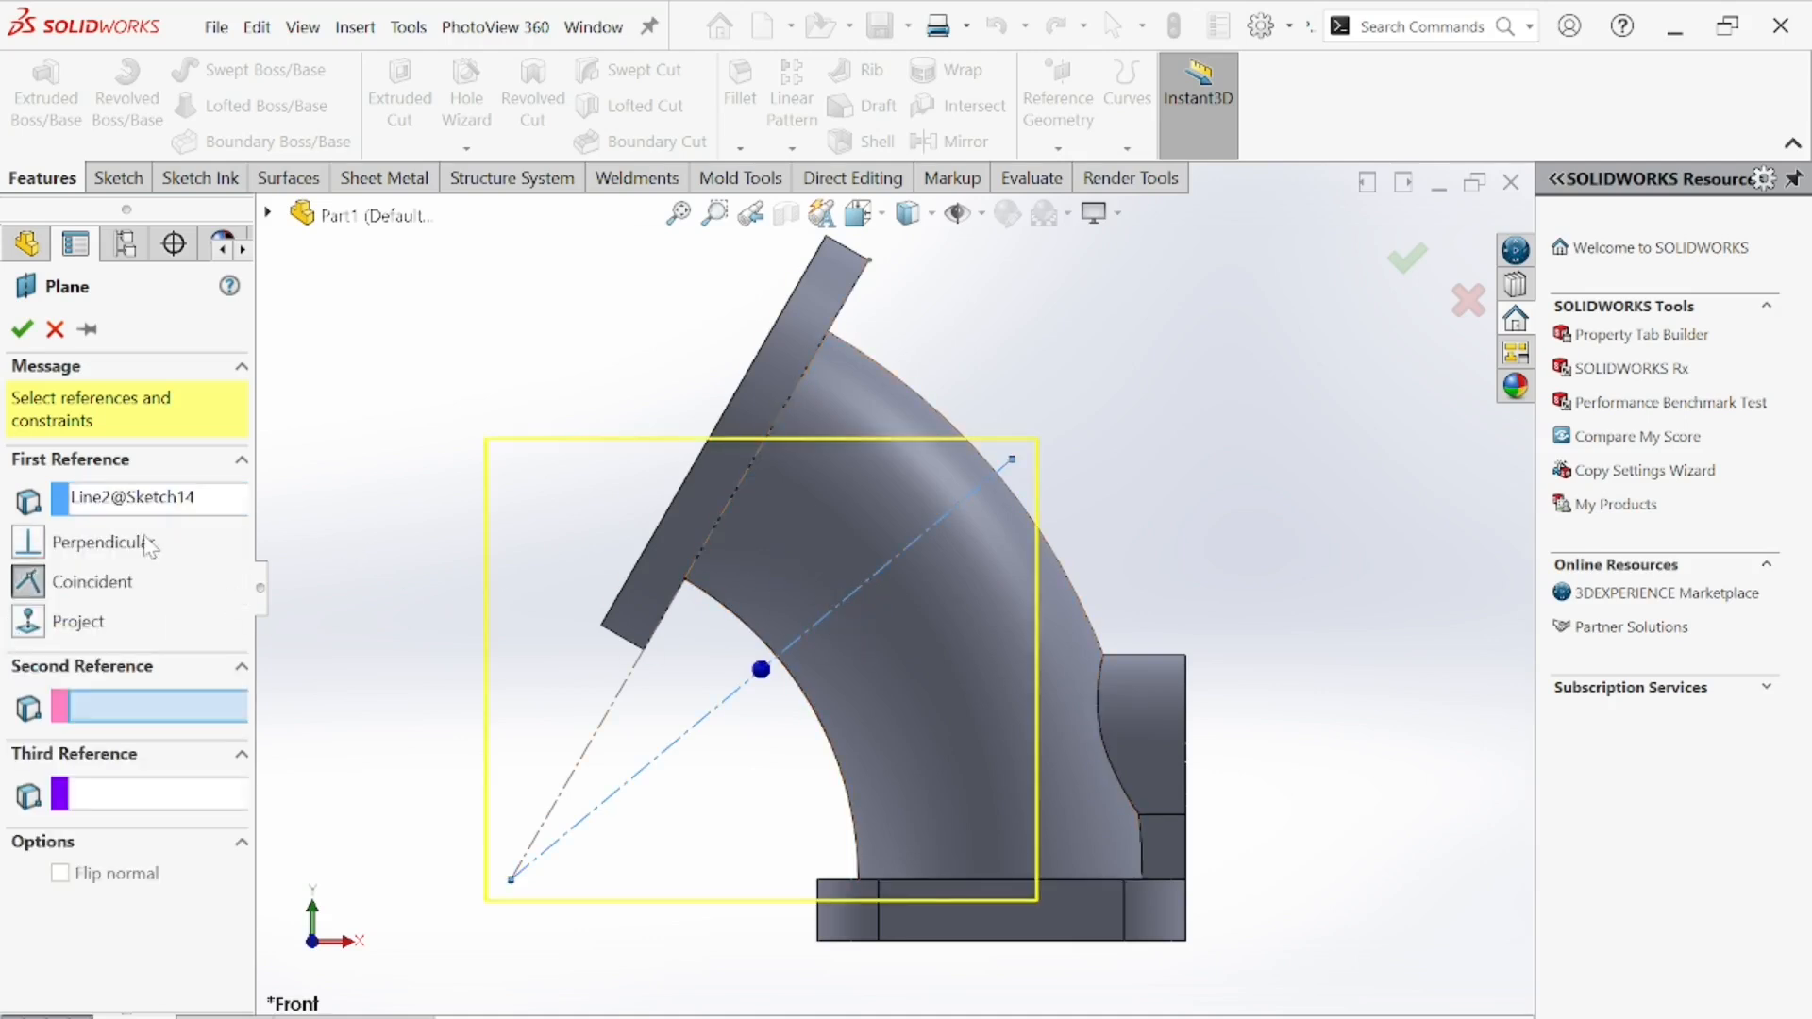
click(1012, 462)
key(ctrl+7)
middle_drag(1163, 507, 1296, 301)
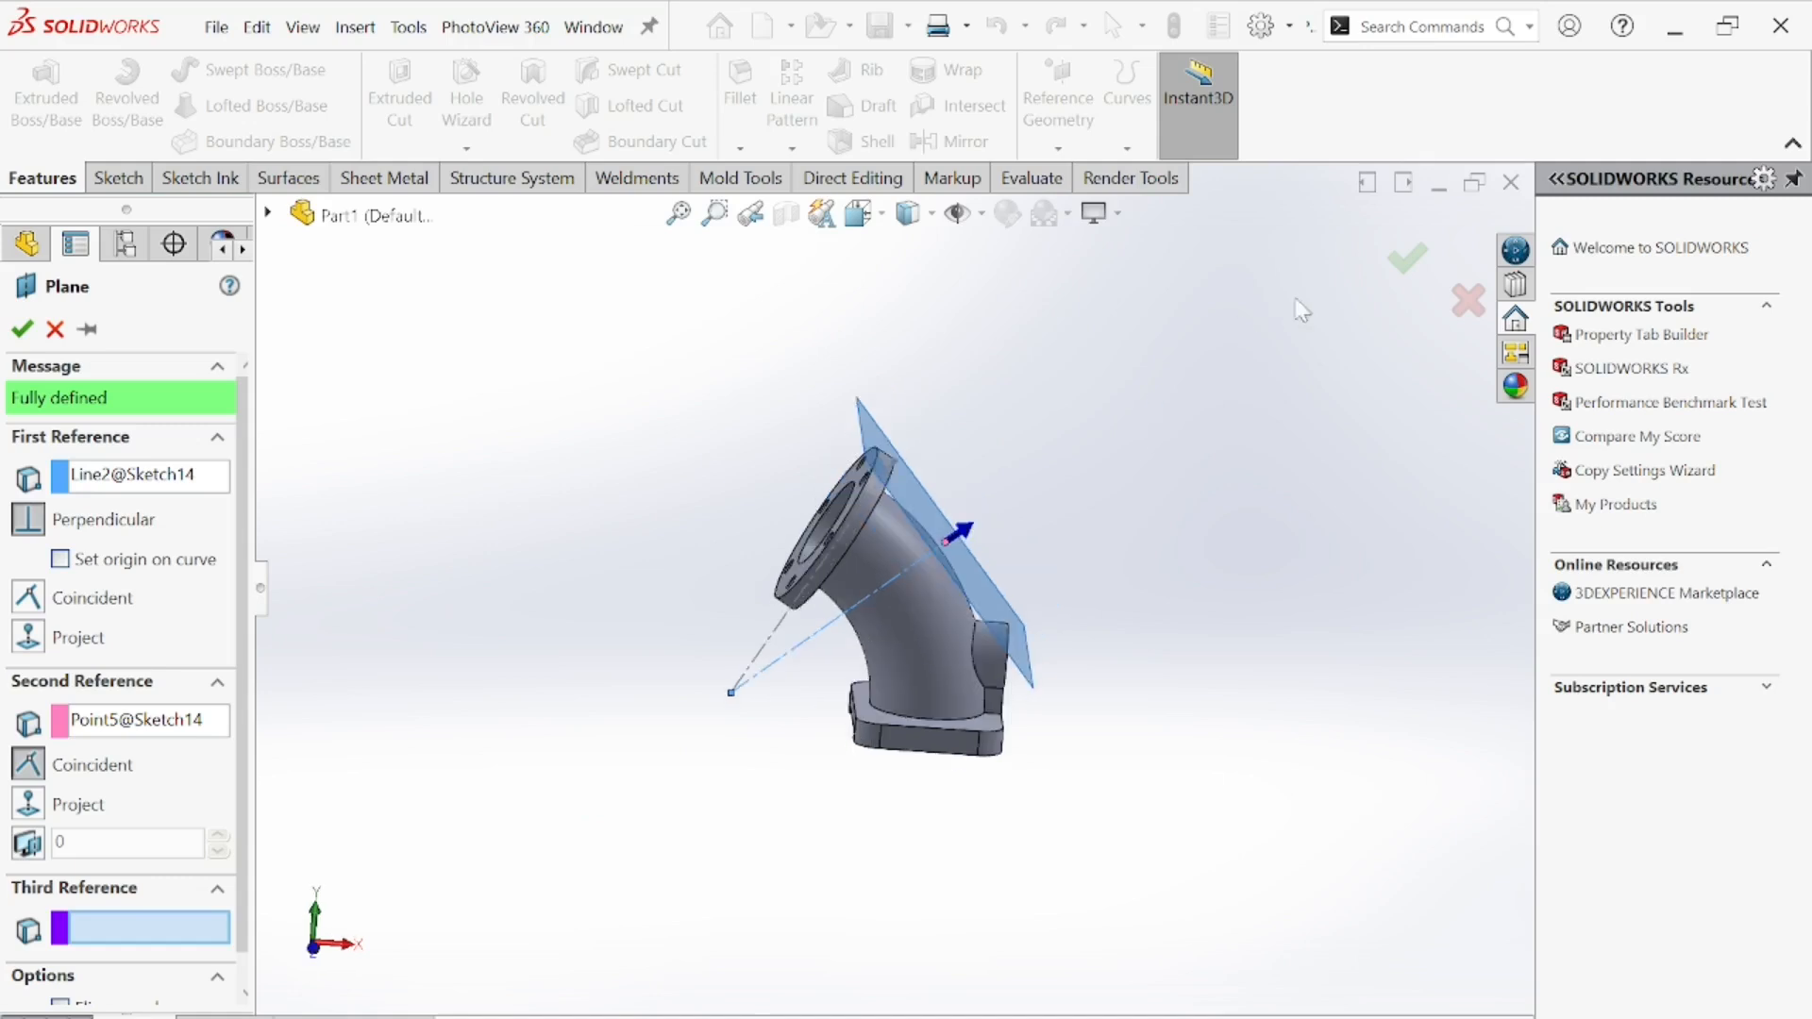
click(1423, 266)
- Start a sketch on the new reference plane and draw a center rectangle on the origin, about 33 mm wide and 44 mm high
middle_drag(1101, 371, 1072, 547)
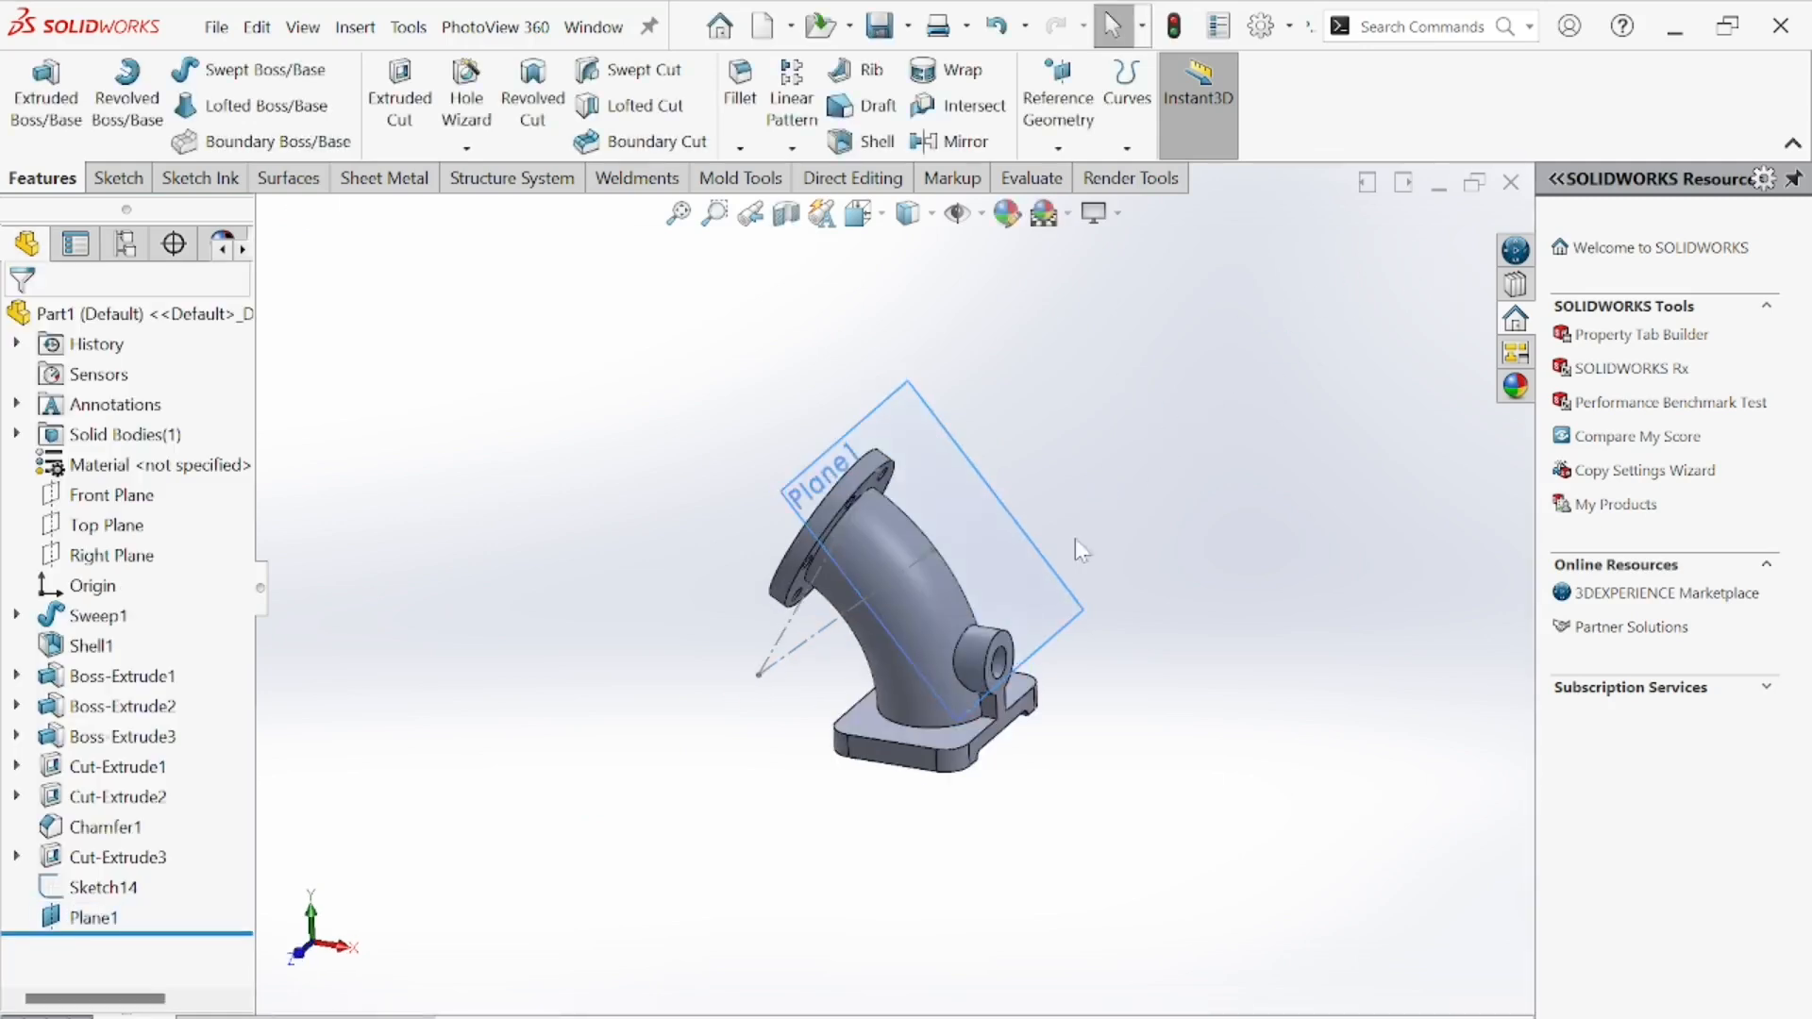
click(1016, 564)
click(1124, 494)
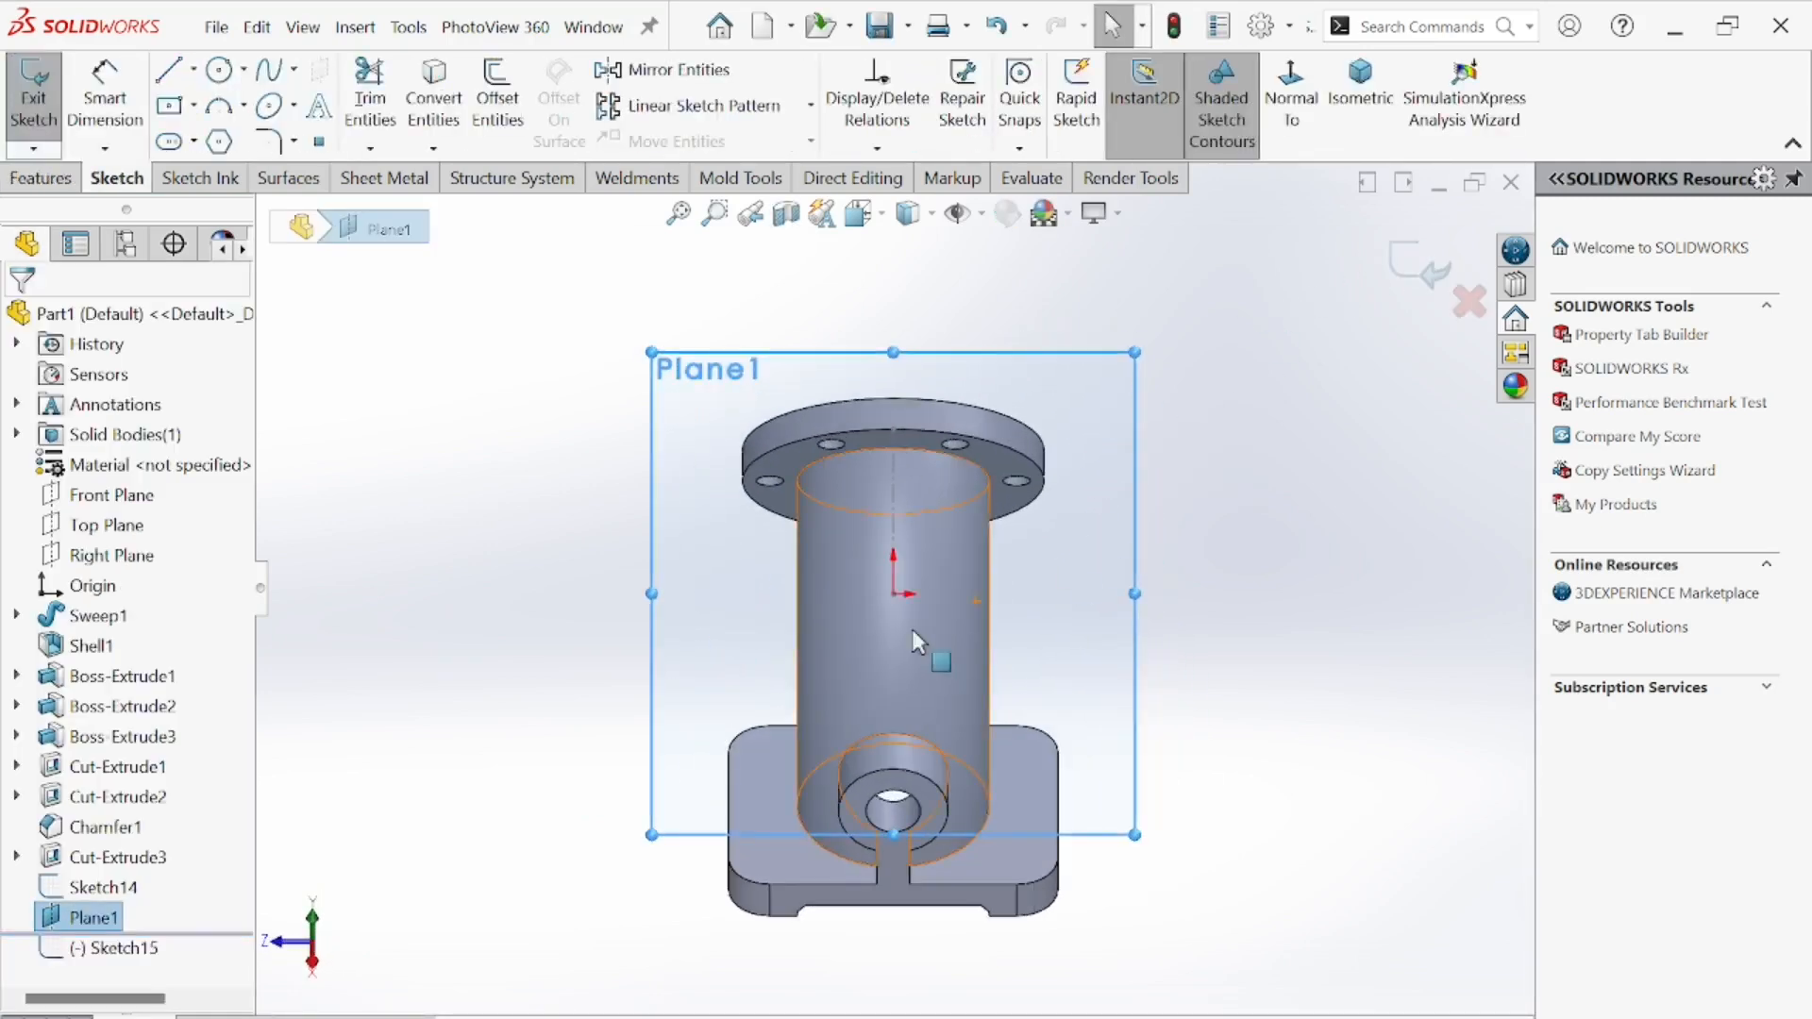
click(194, 106)
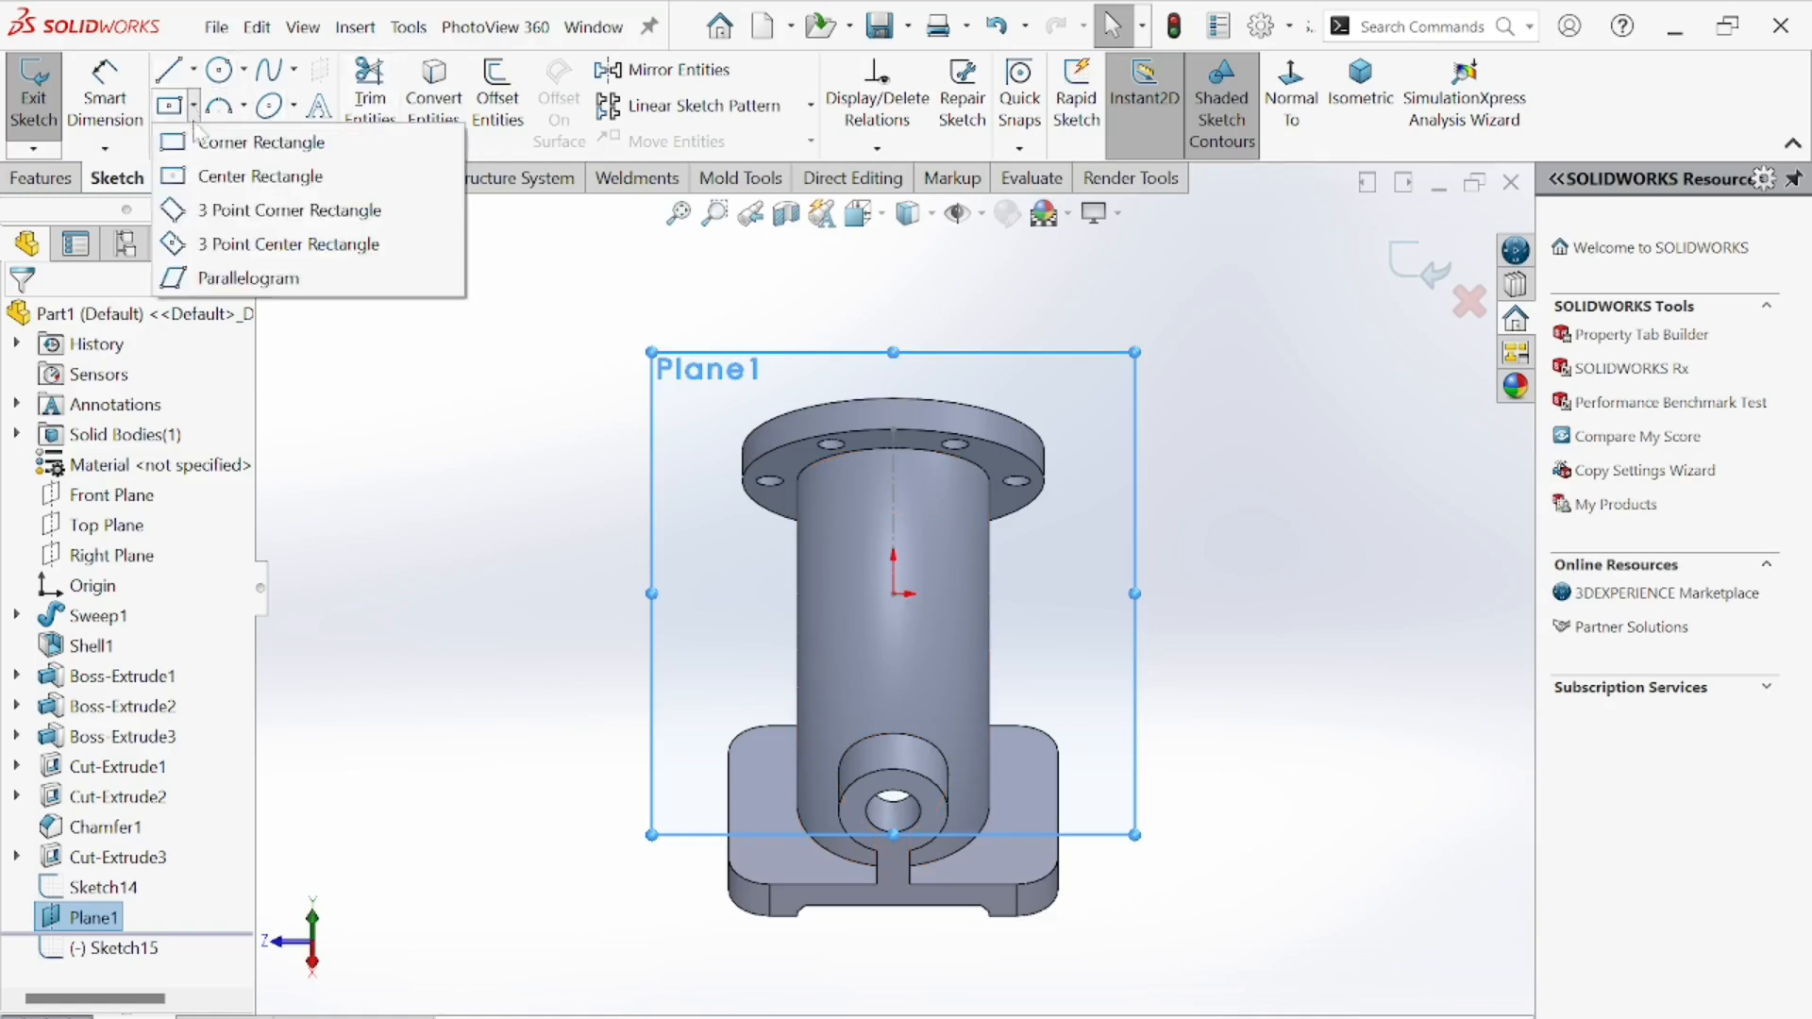
click(260, 176)
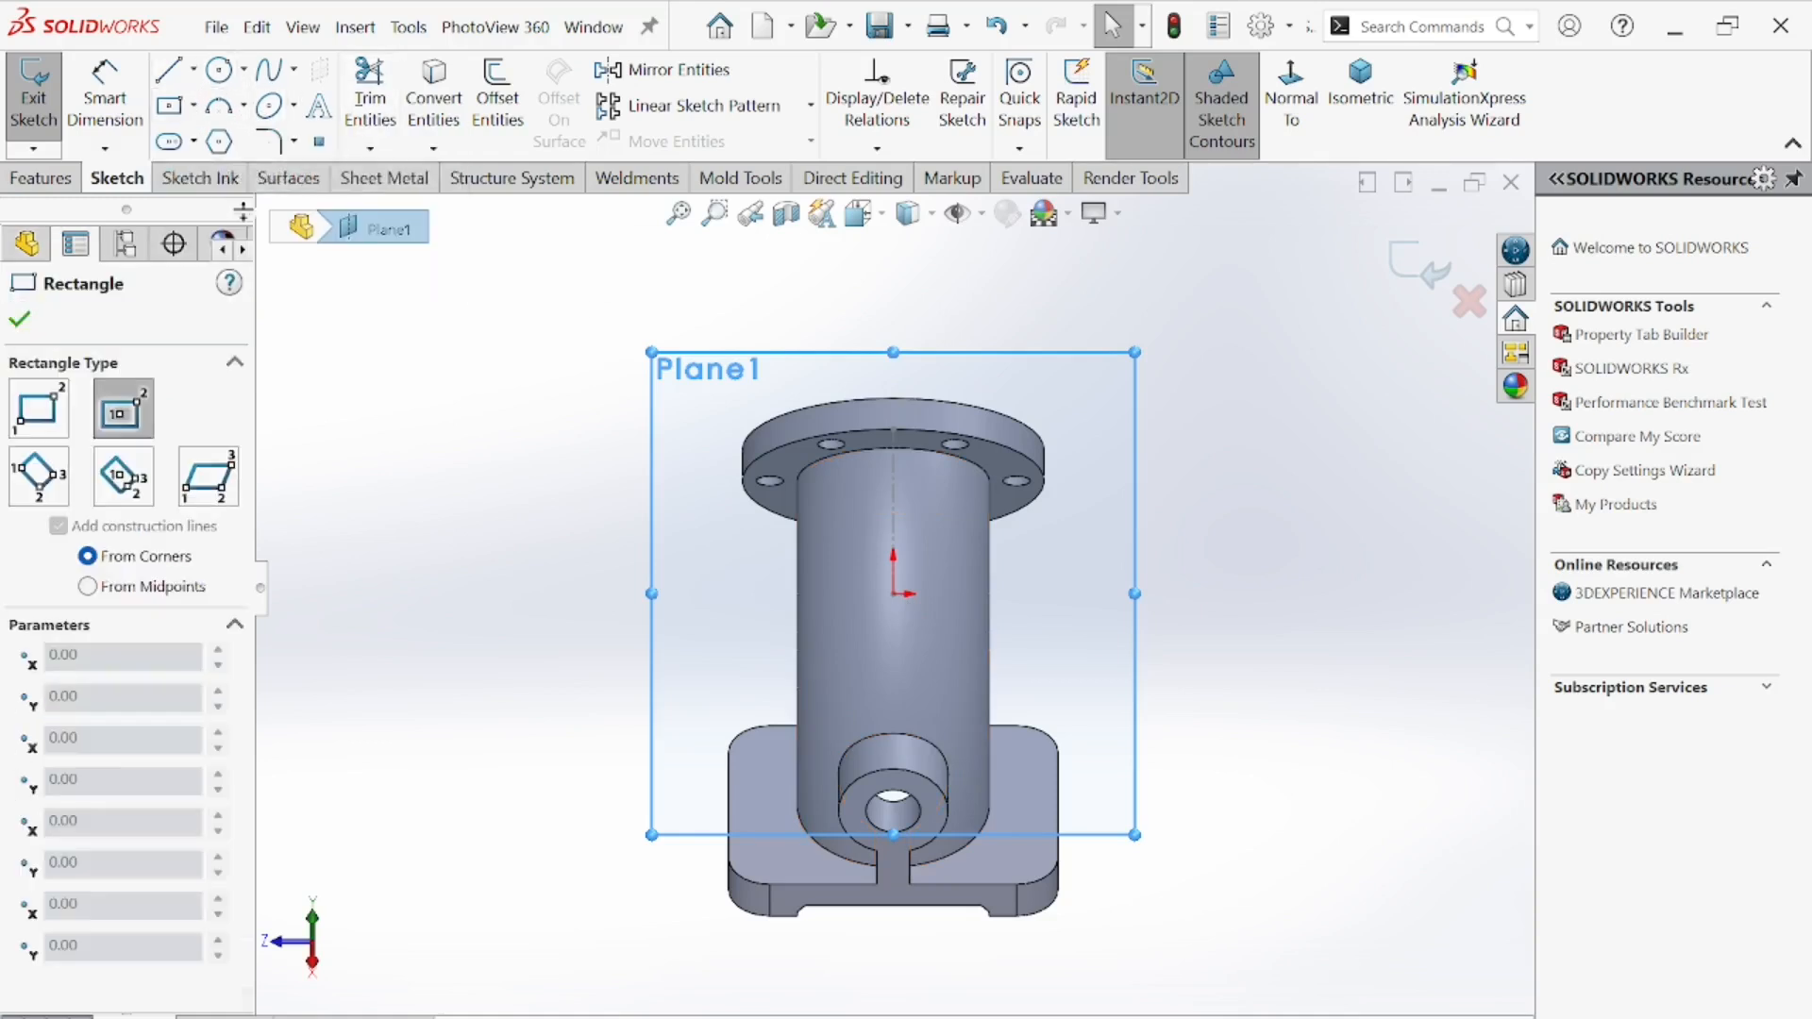
click(893, 594)
click(937, 533)
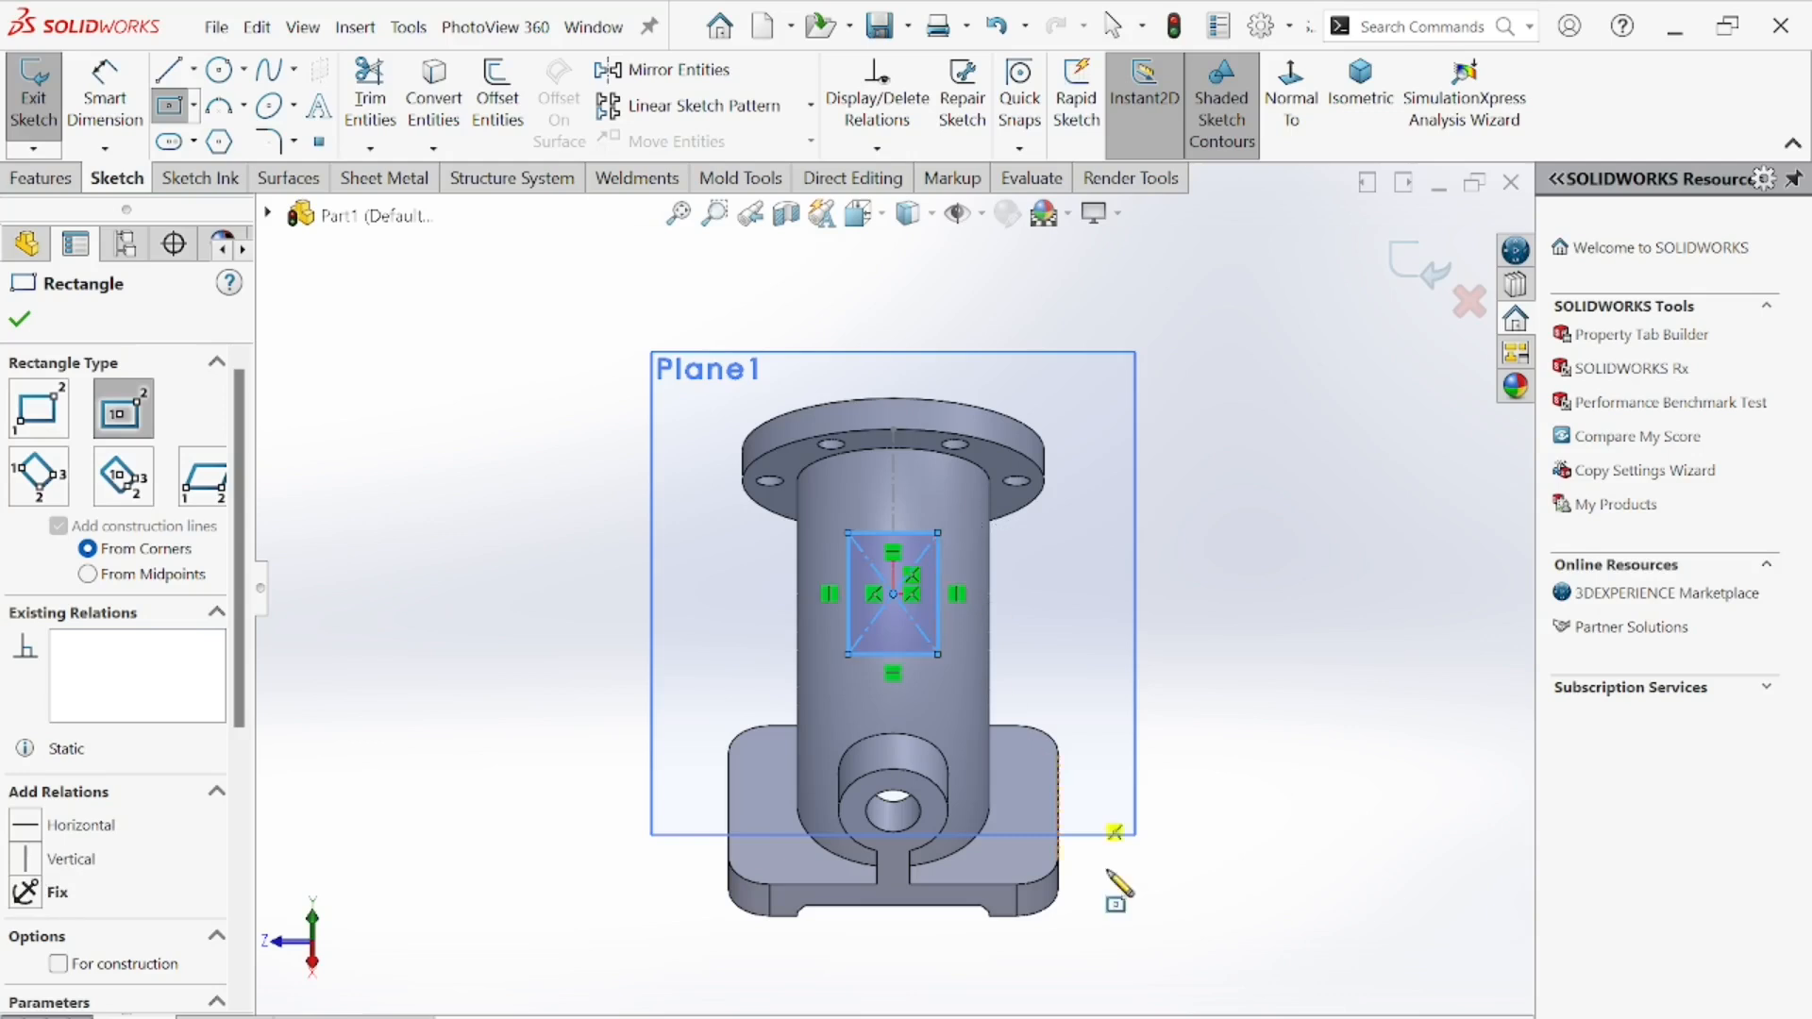
- Look up the angled pad's size in the blueprint and dimension the rectangle's height at 32 mm
key(alt+Tab)
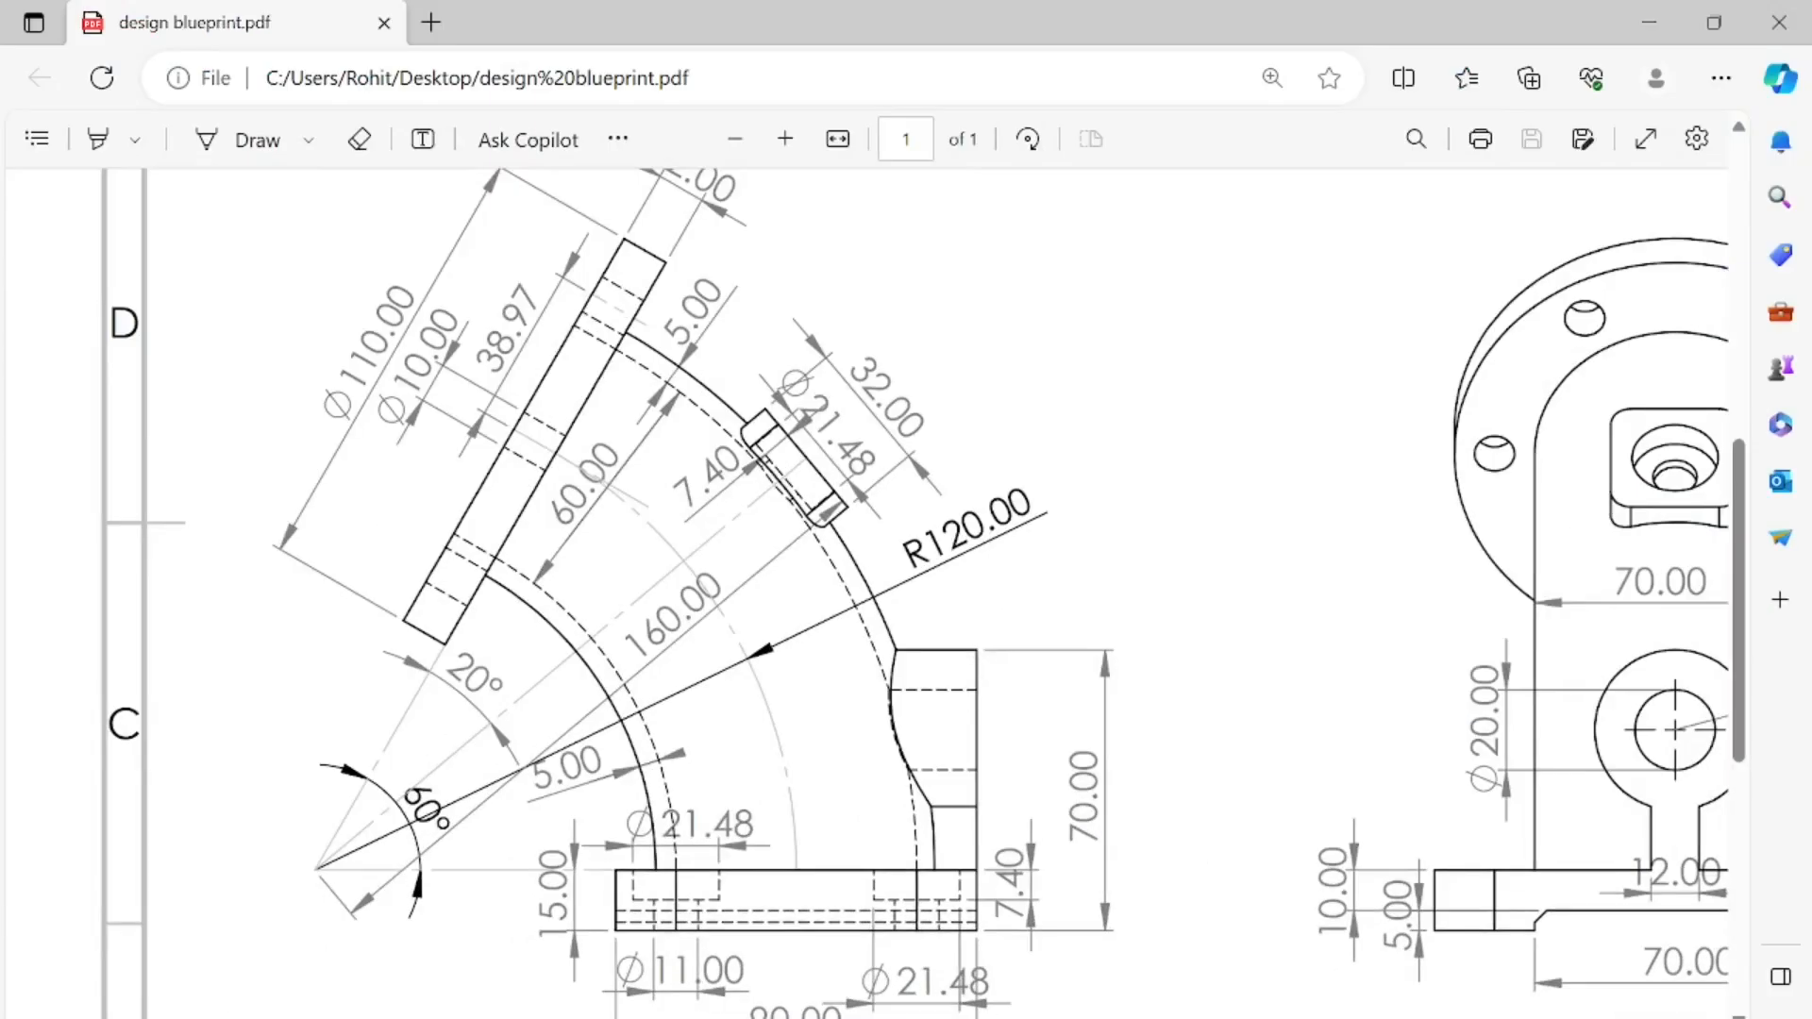
scroll(1097, 500, right, 3)
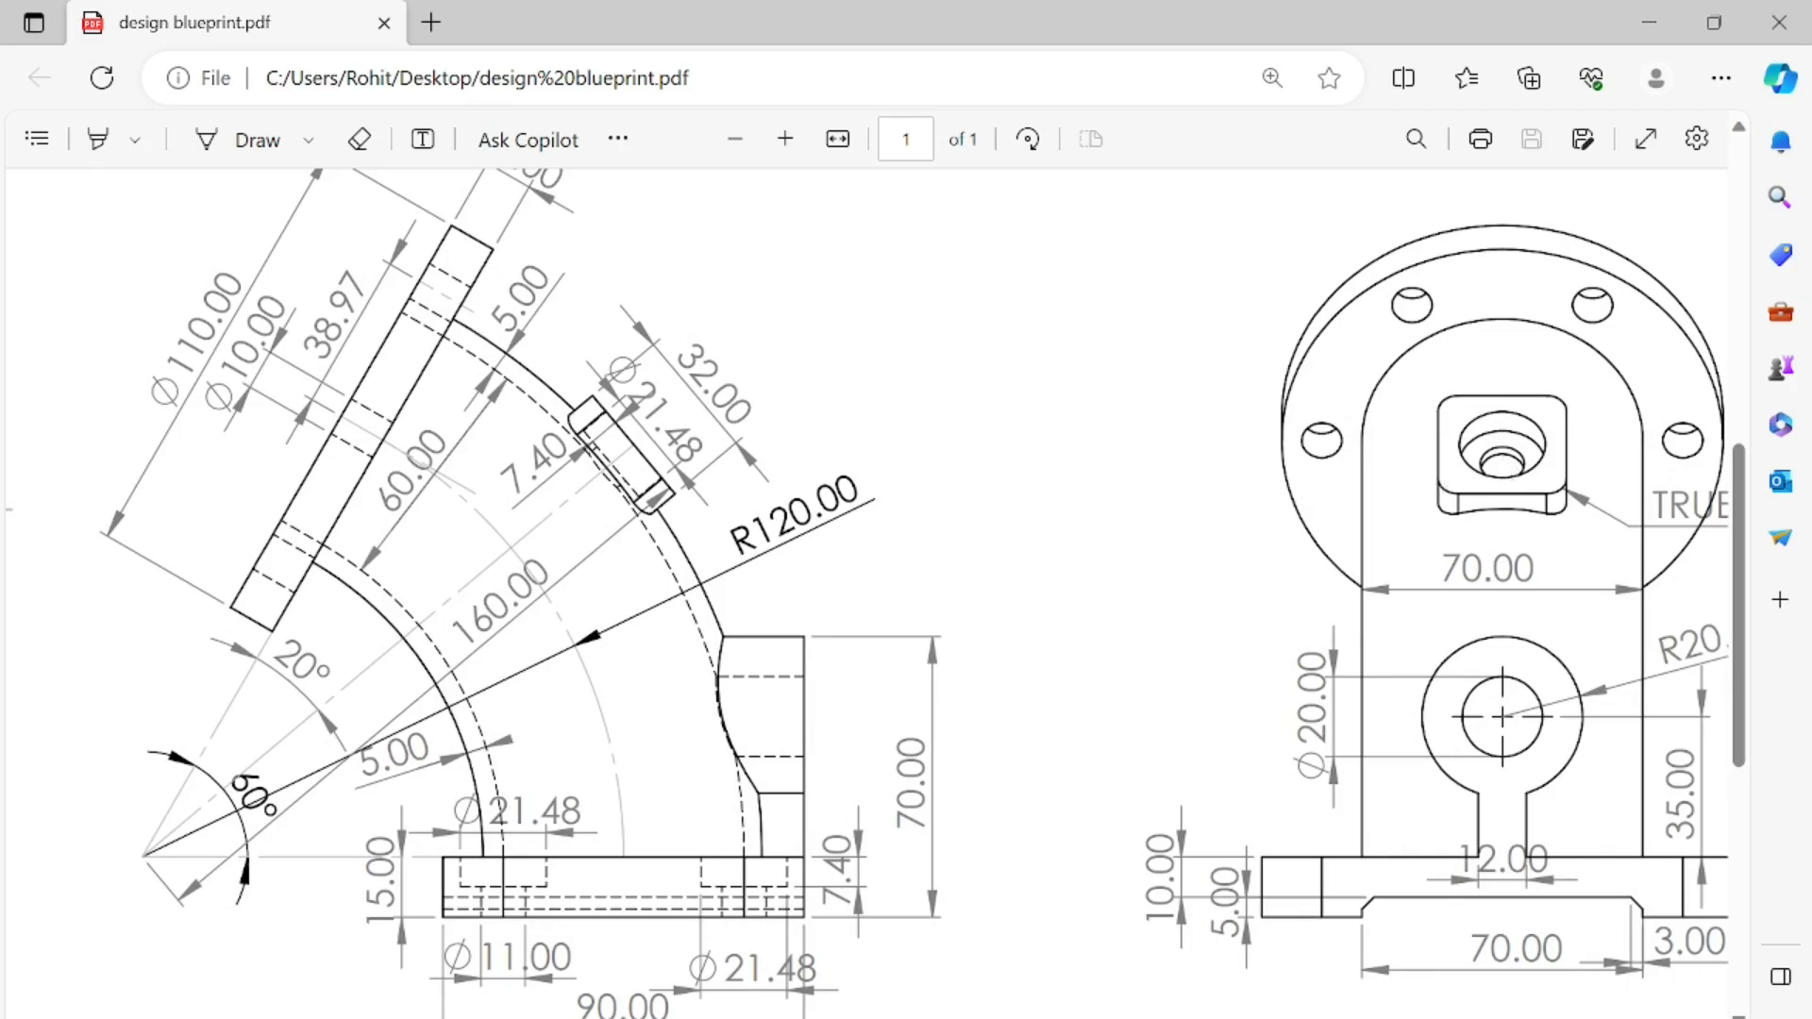
key(alt+Tab)
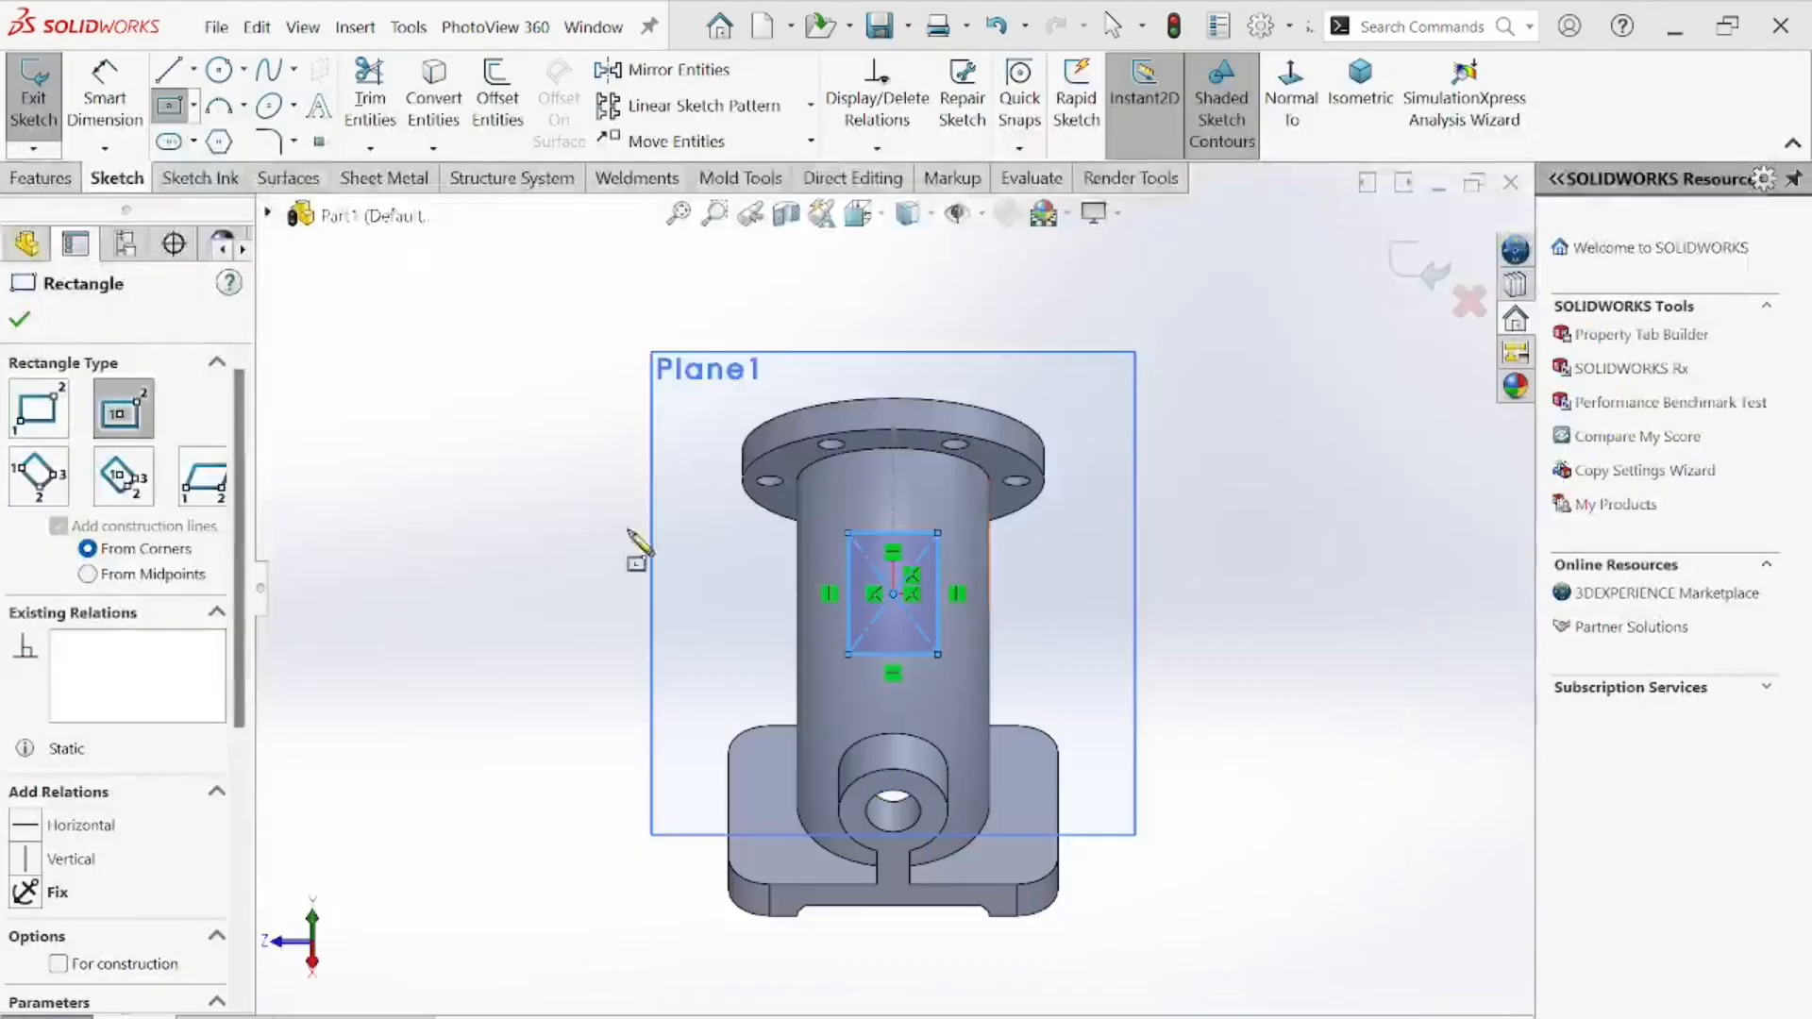
click(105, 99)
click(937, 604)
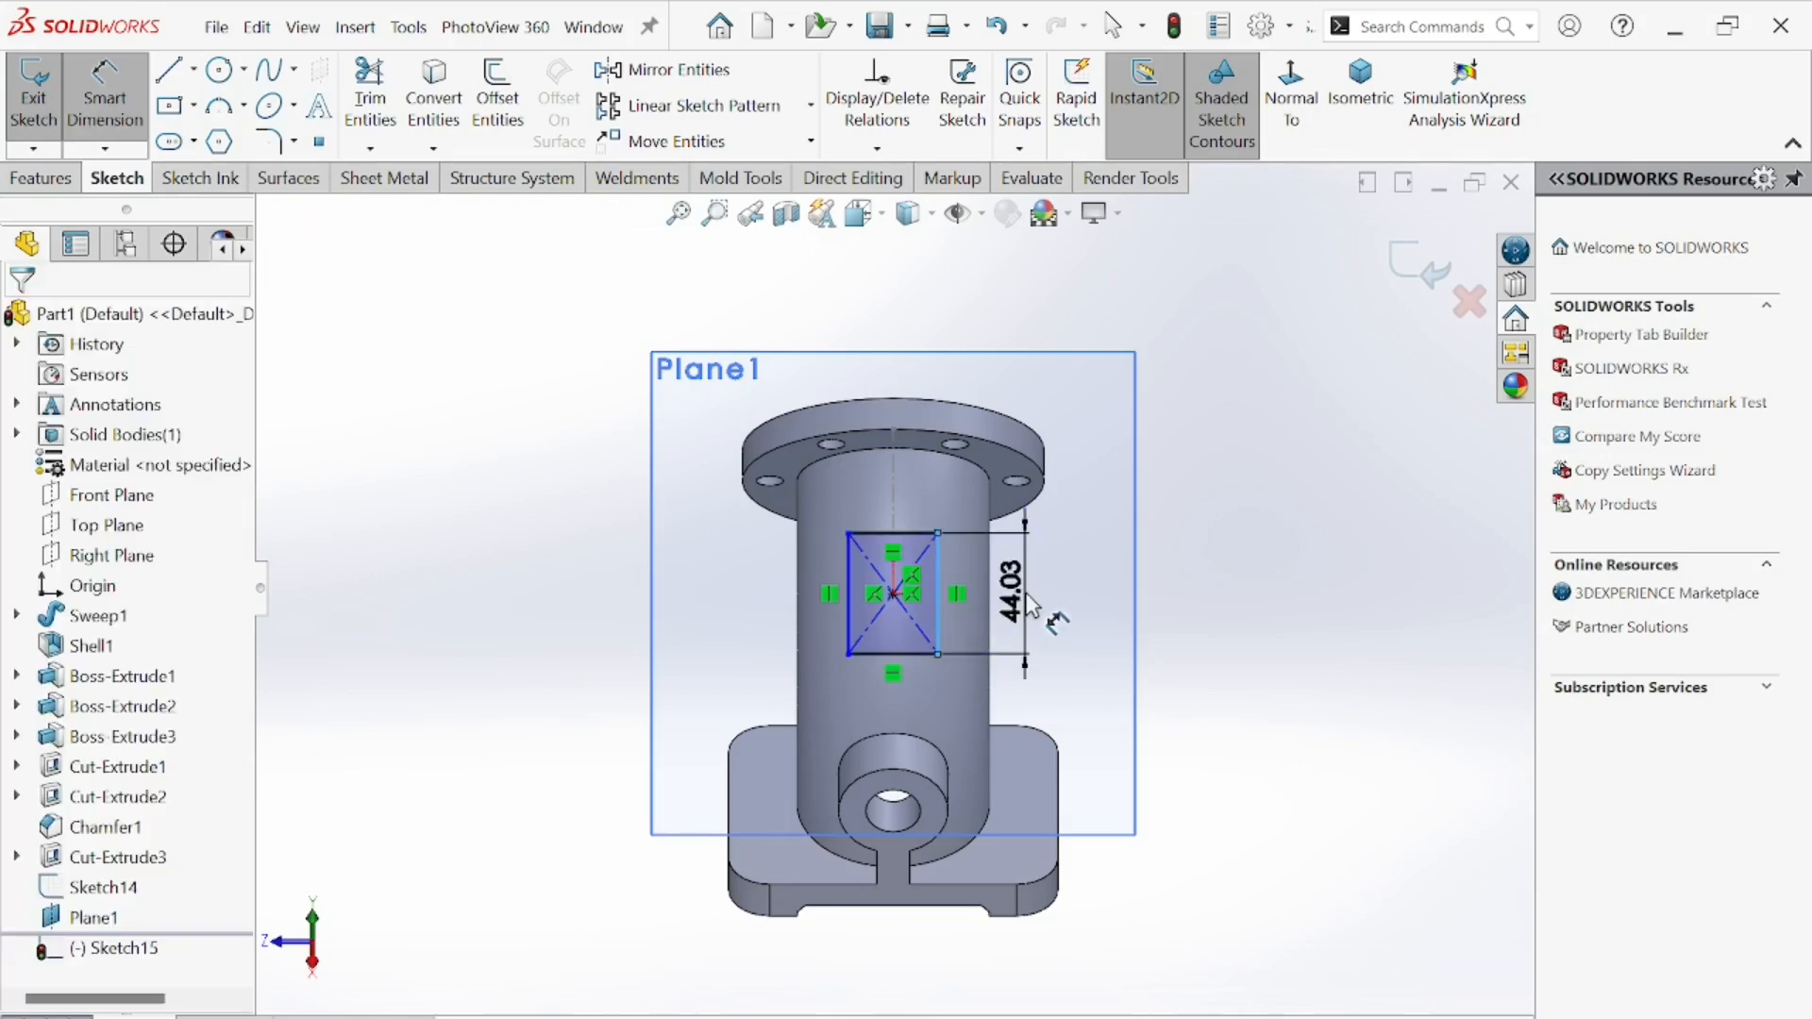
click(1033, 604)
text(32)
key(Return)
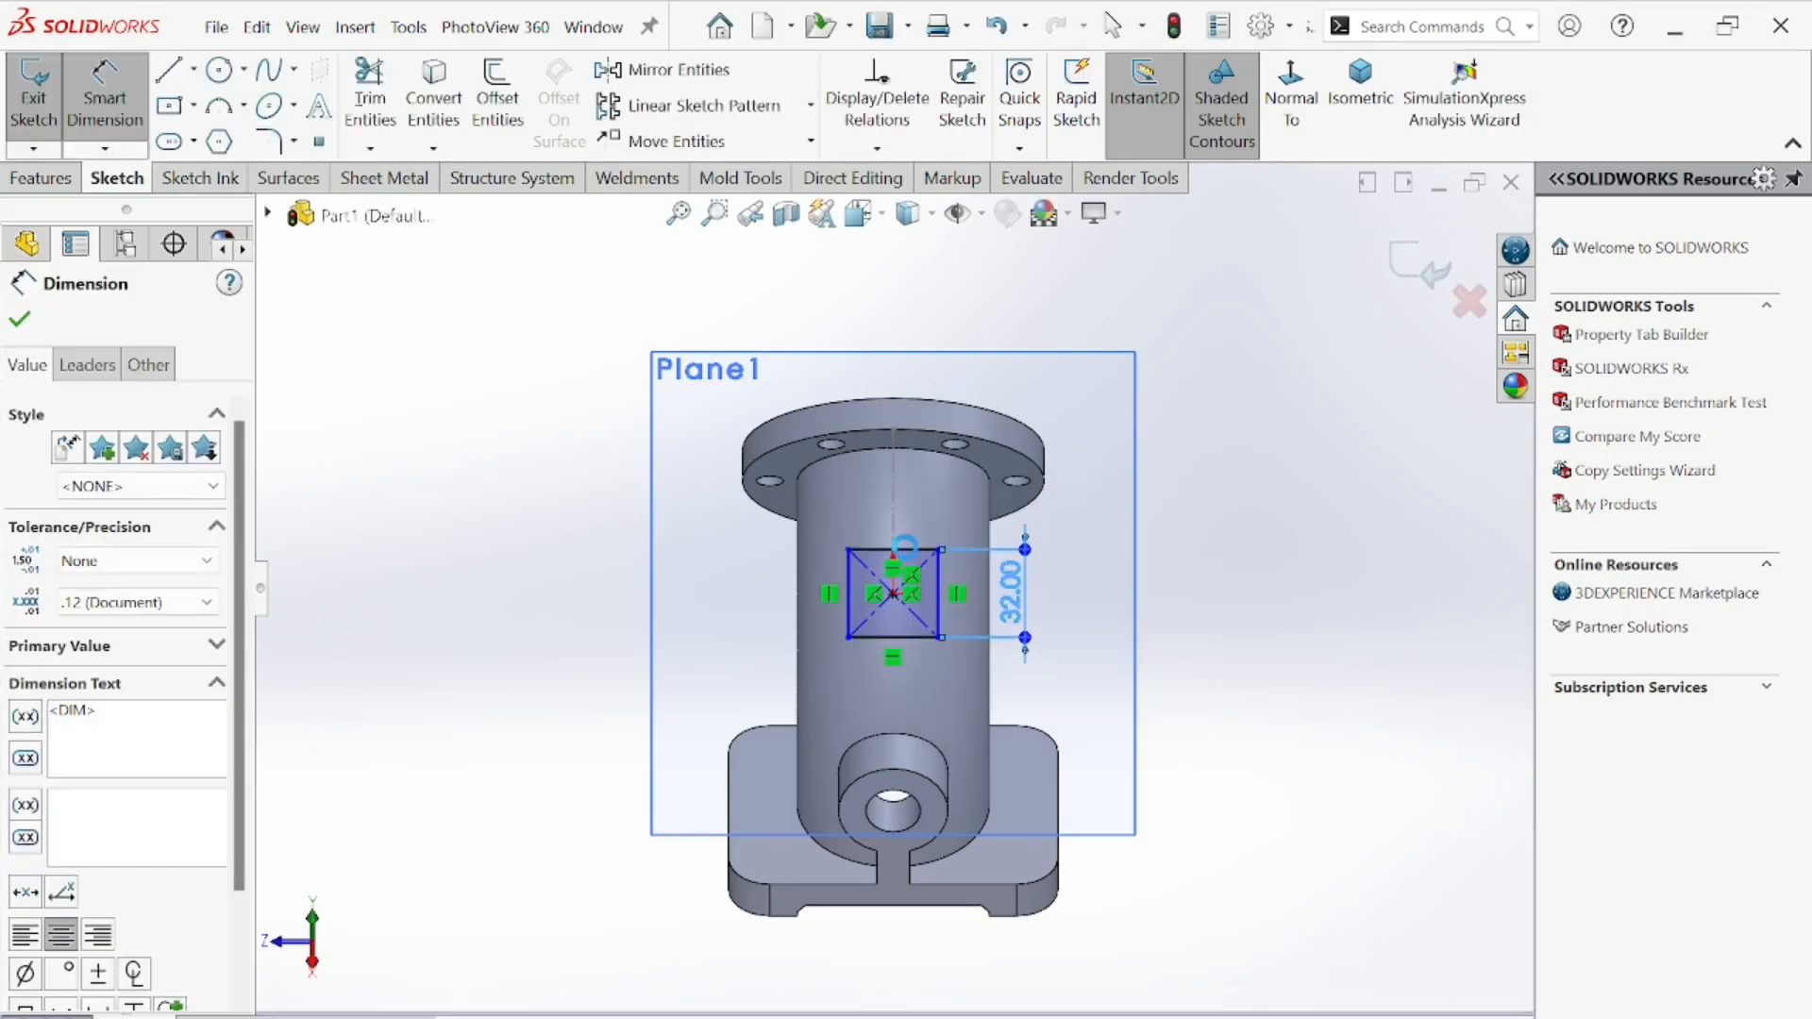
- Dimension the rectangle's width at 32 mm
click(904, 547)
click(909, 505)
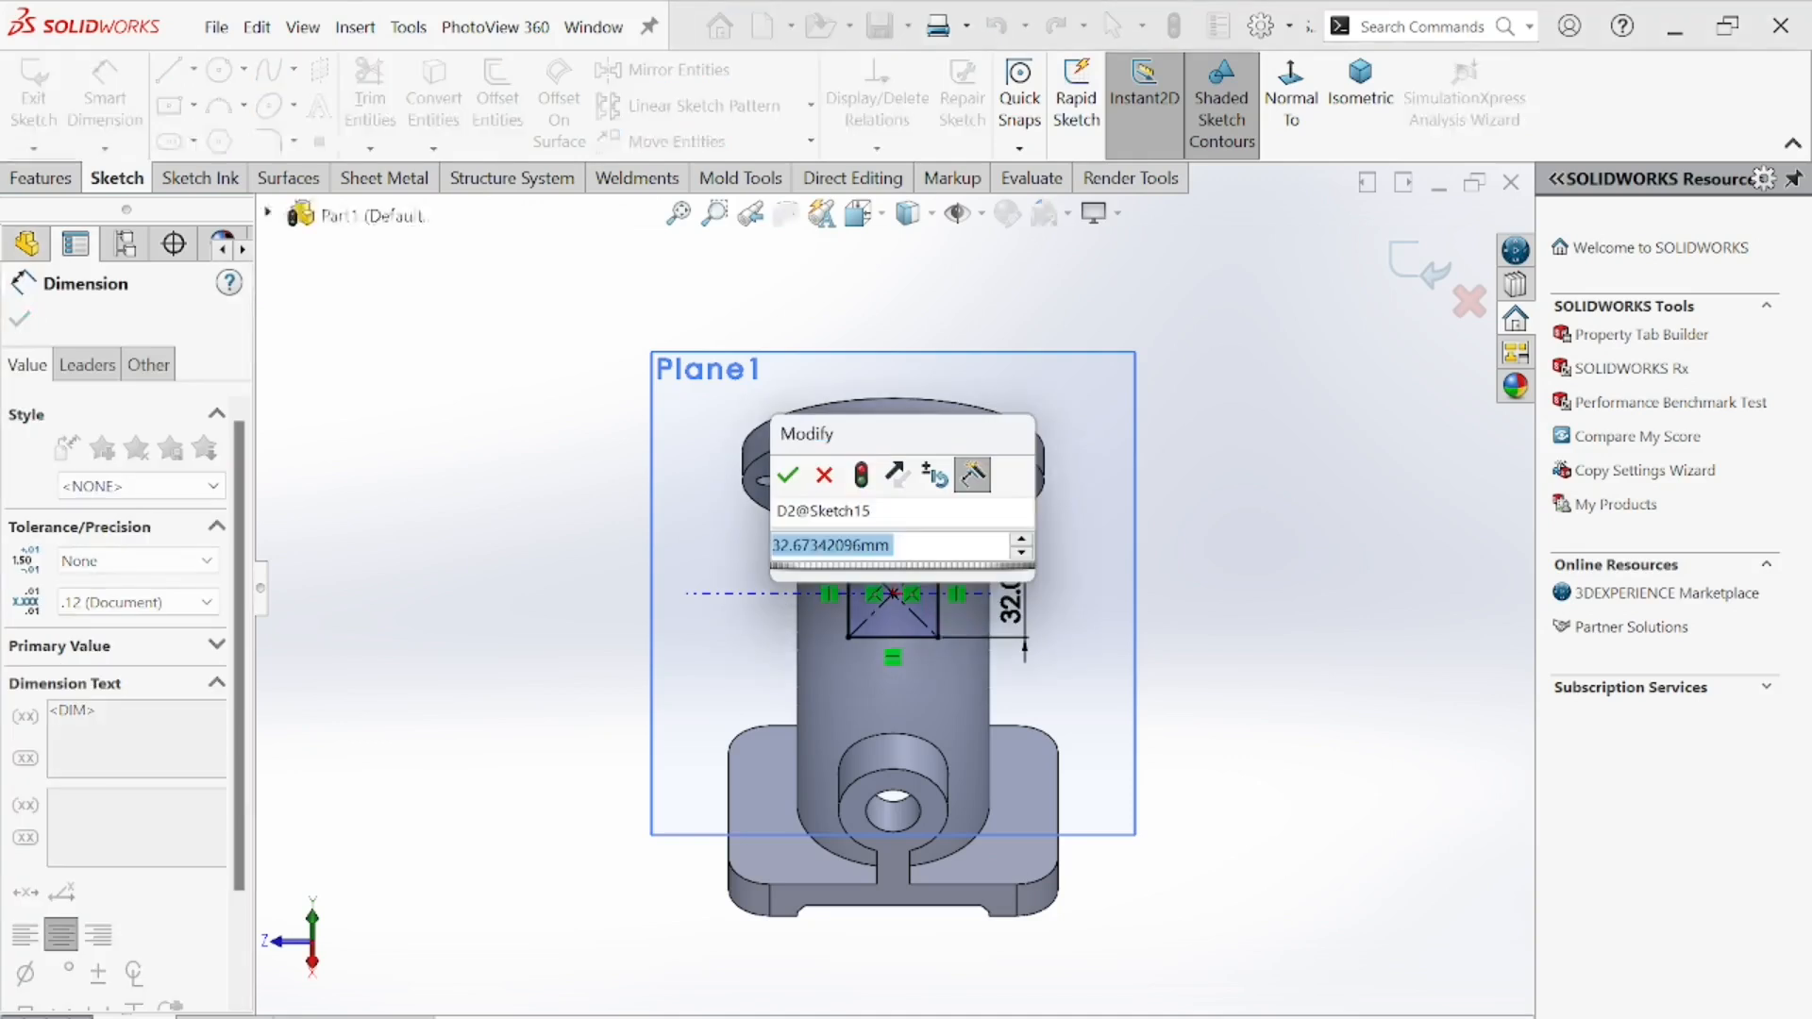
text(32)
key(Return)
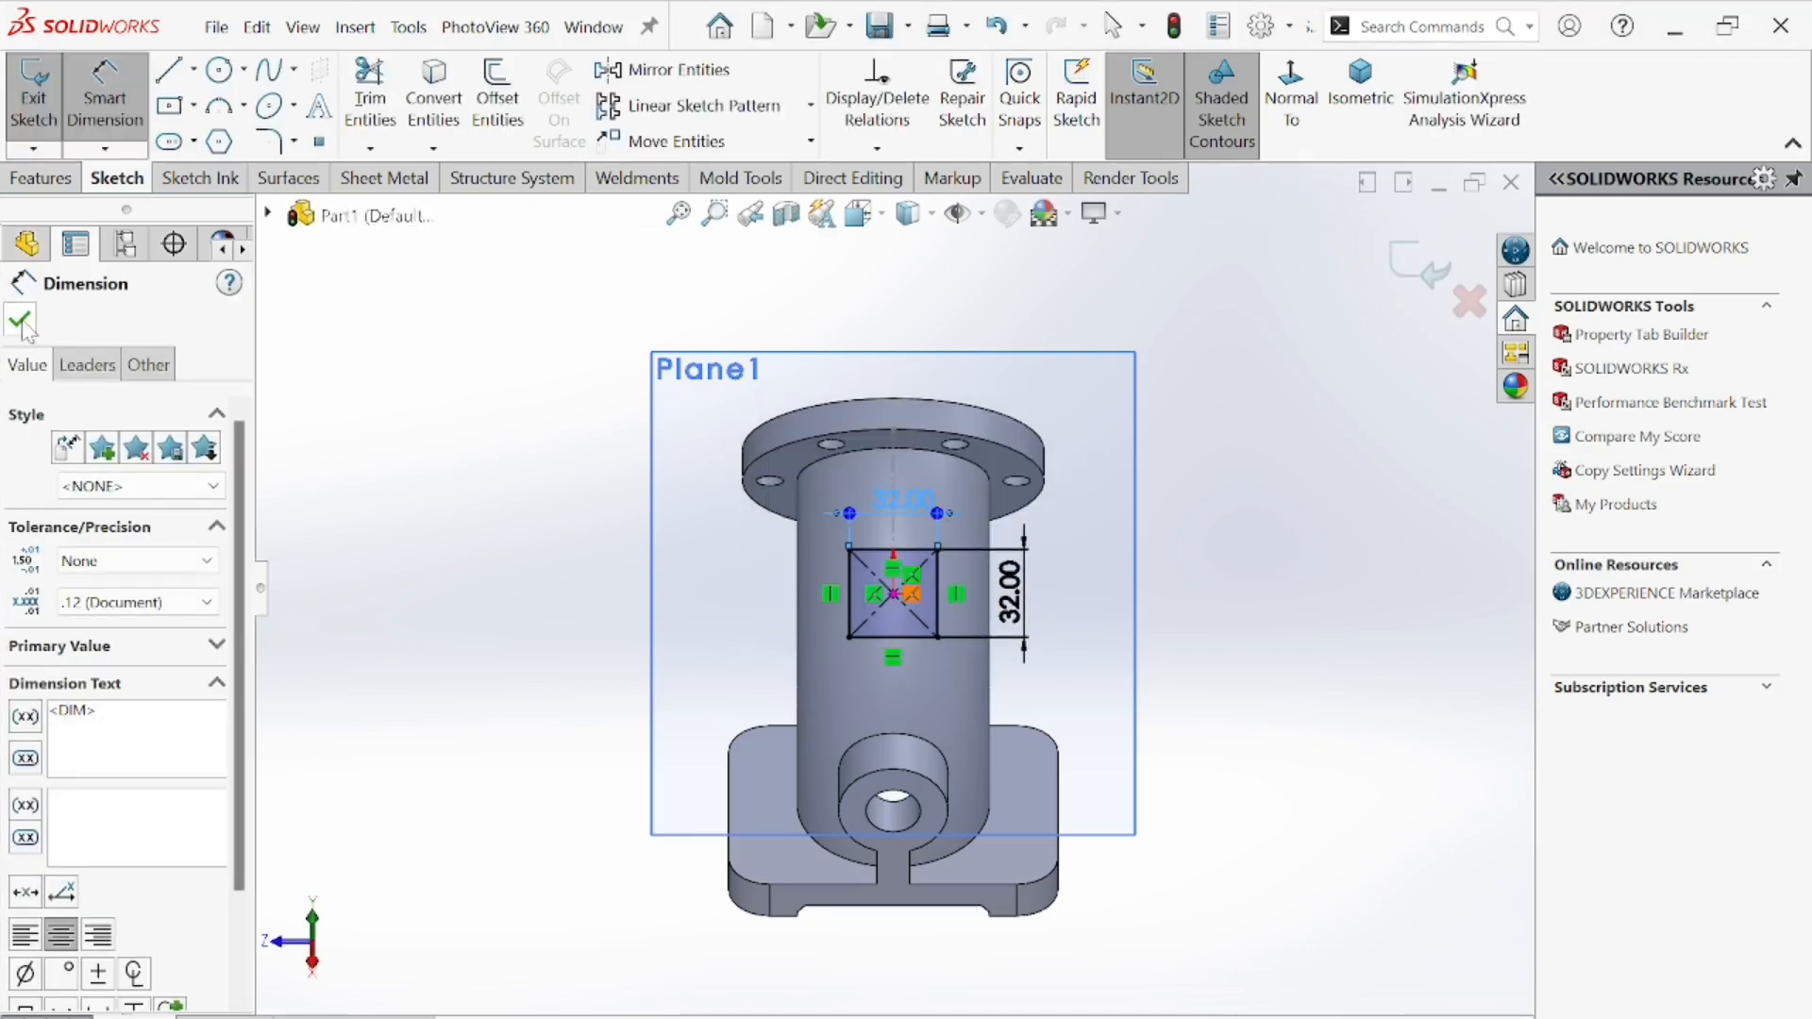
click(20, 321)
- Check the pad's corner radius in the blueprint and round all four rectangle corners with 5 mm sketch fillets
scroll(972, 608, up, 5)
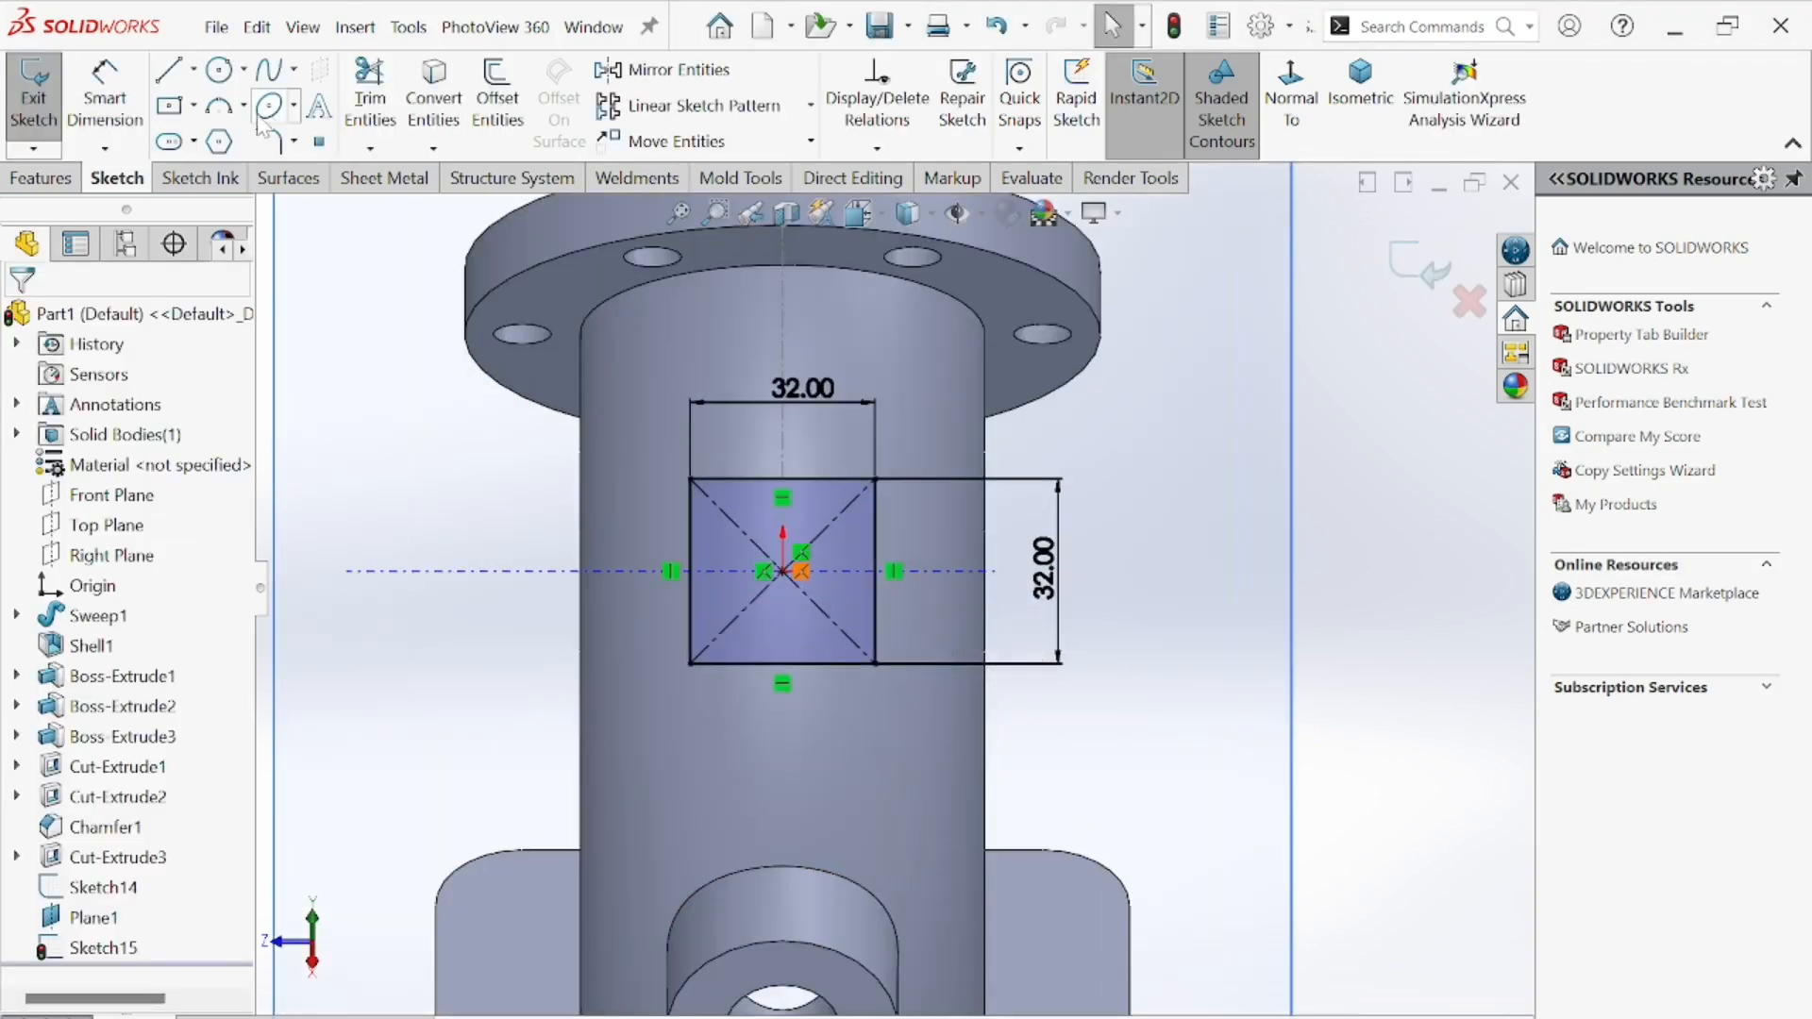
click(269, 140)
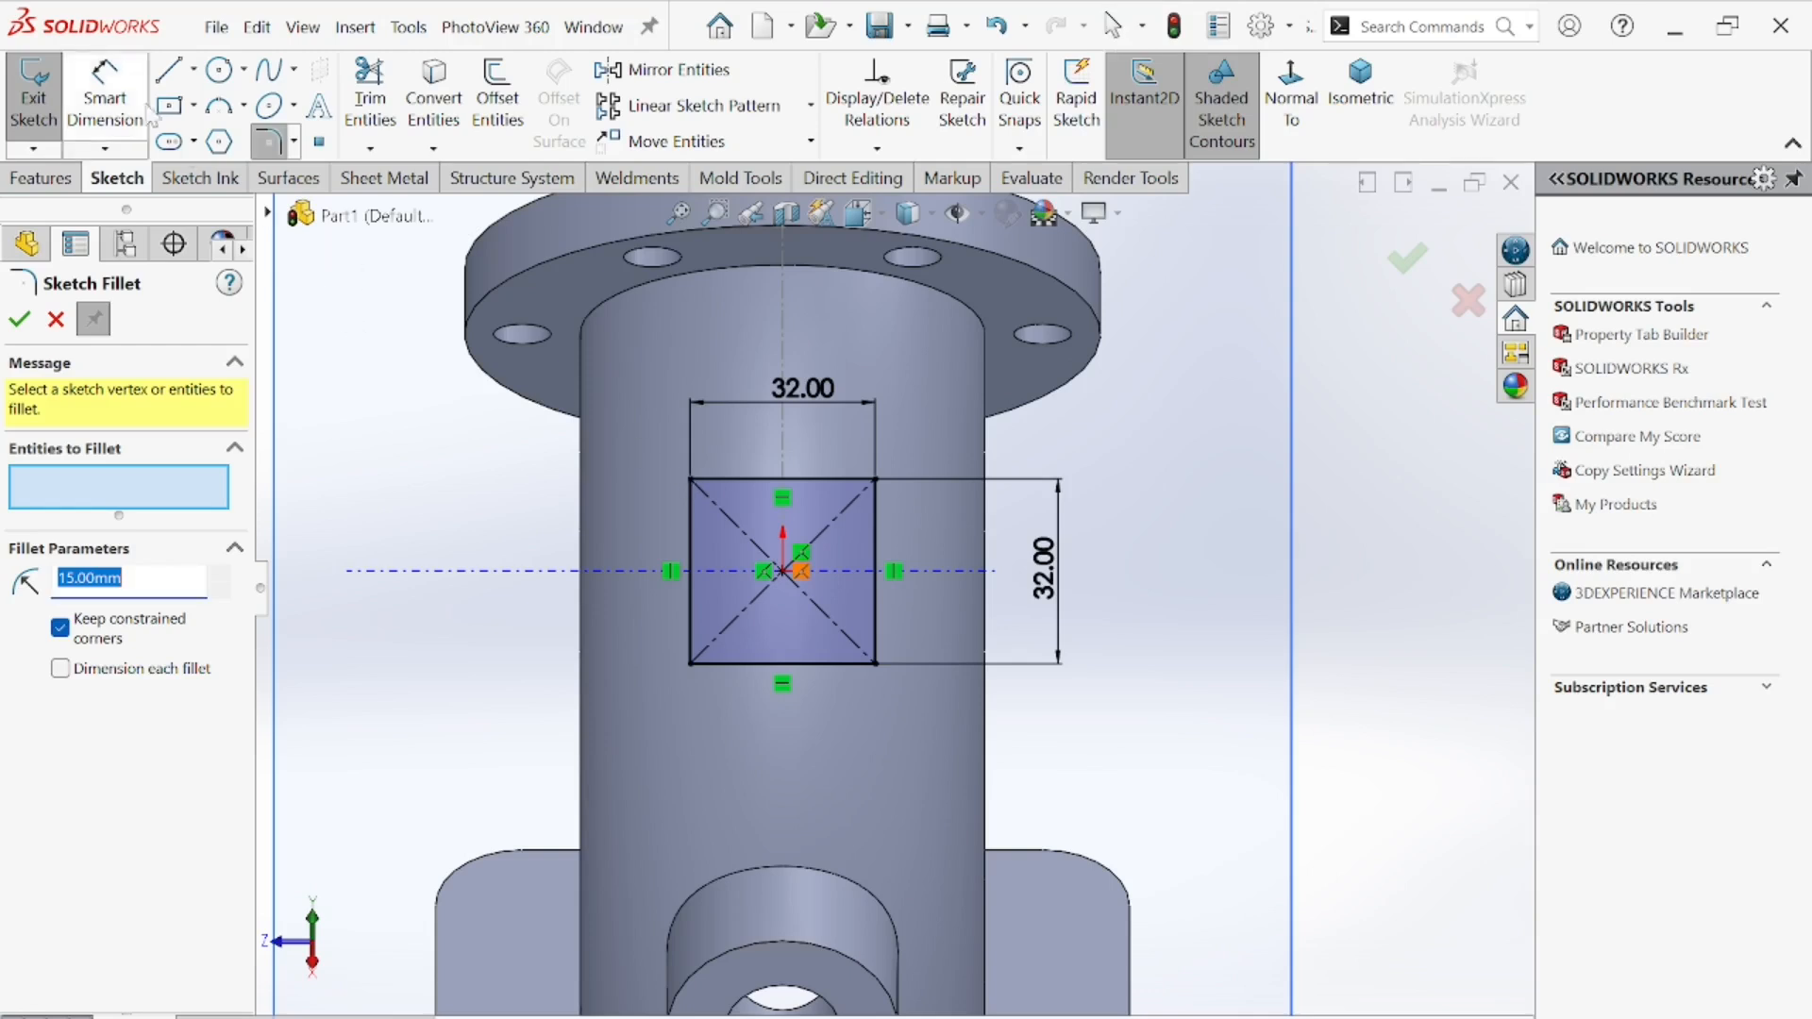
drag(636, 439, 938, 689)
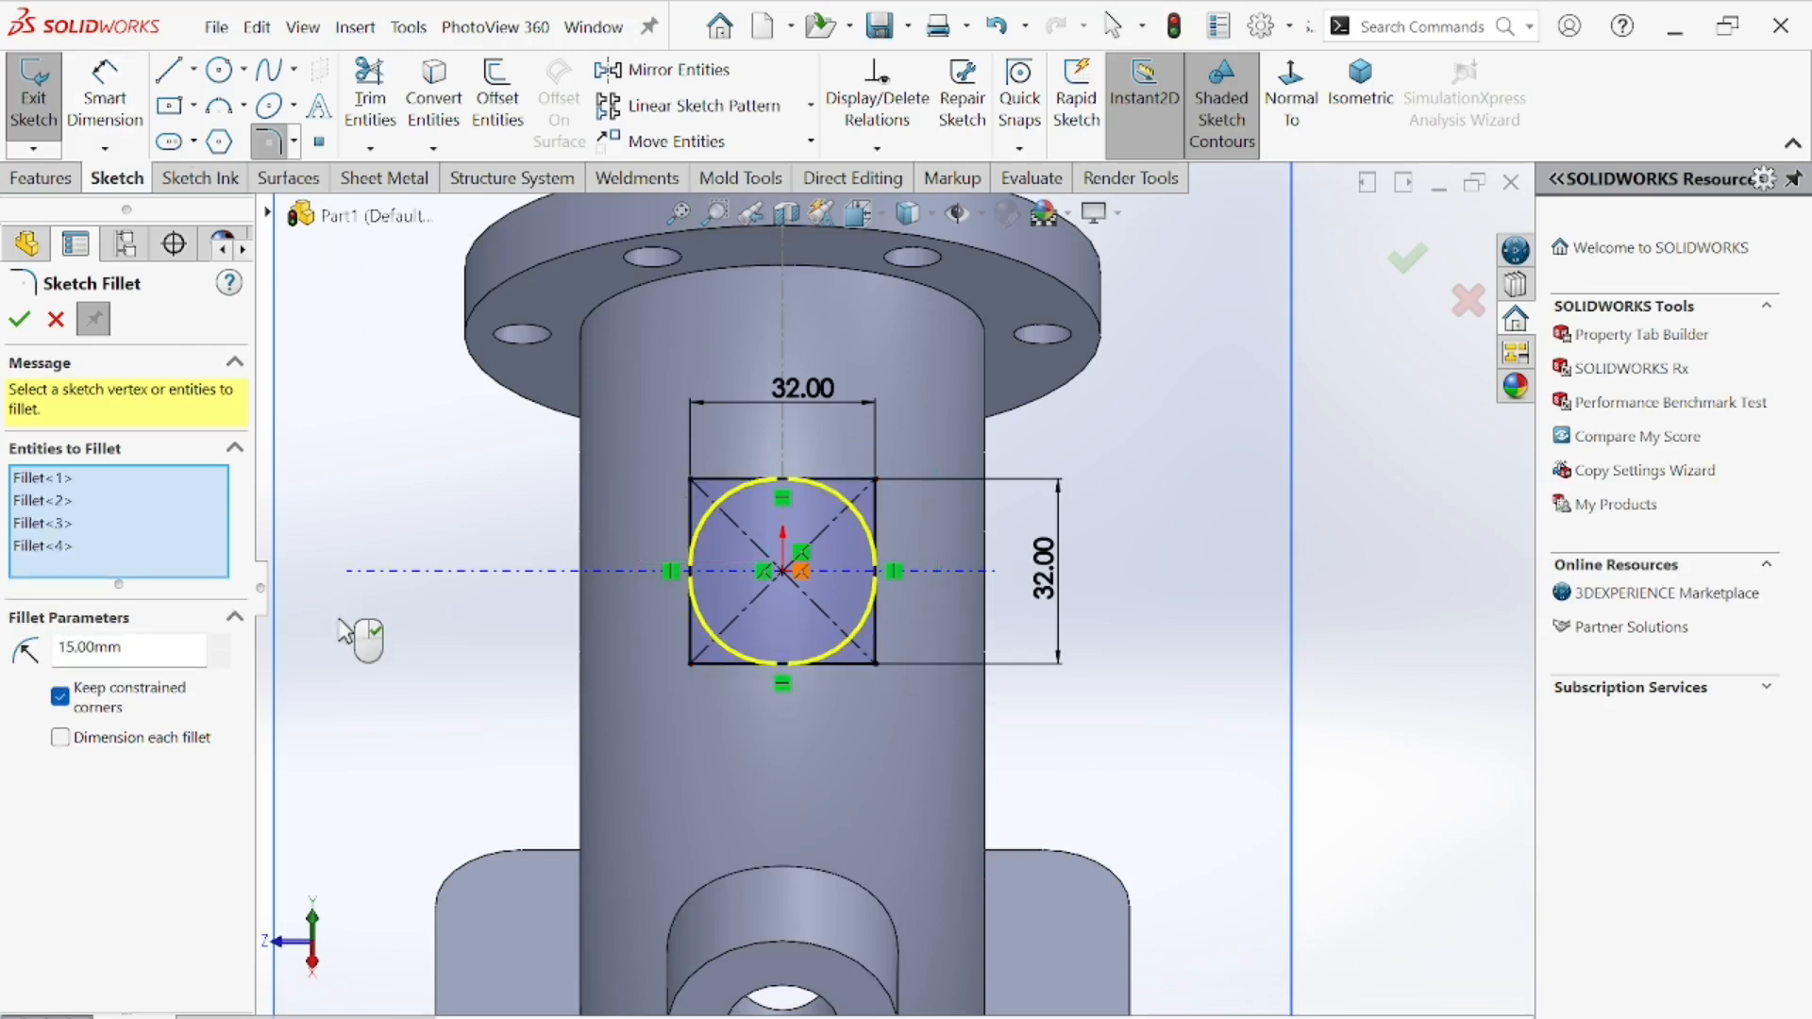
click(1278, 1018)
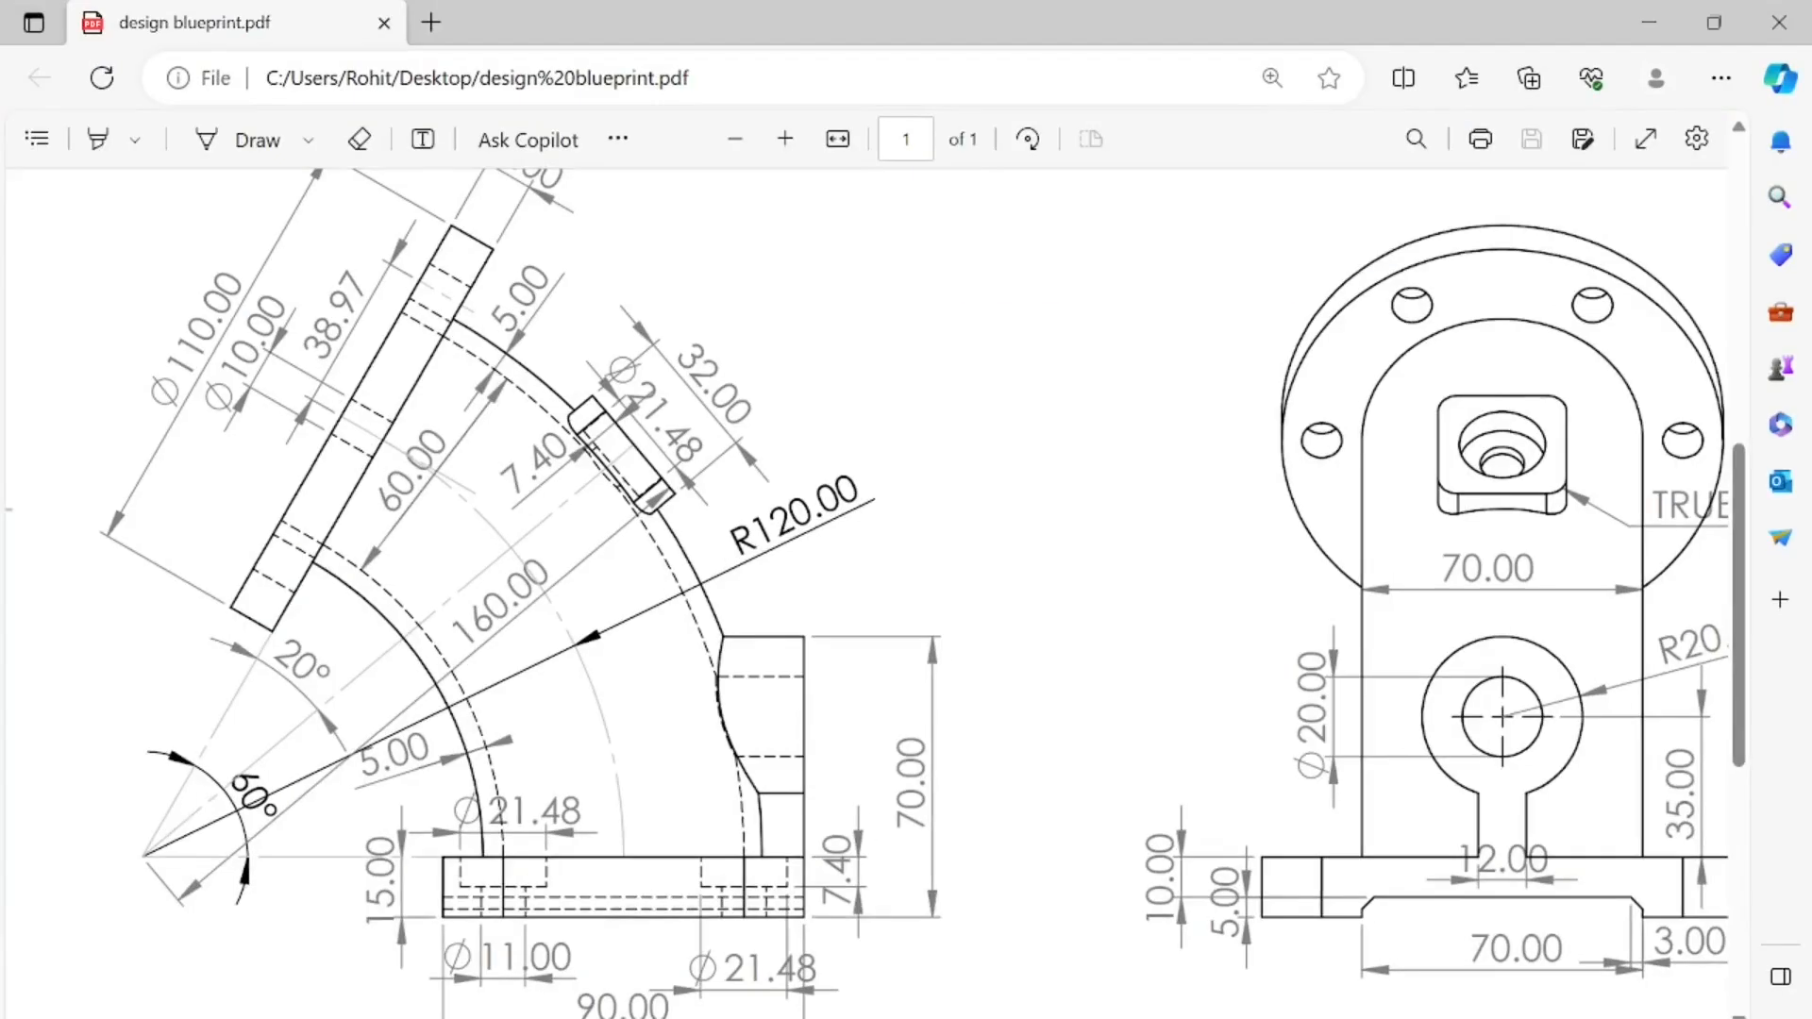
middle_click(1402, 820)
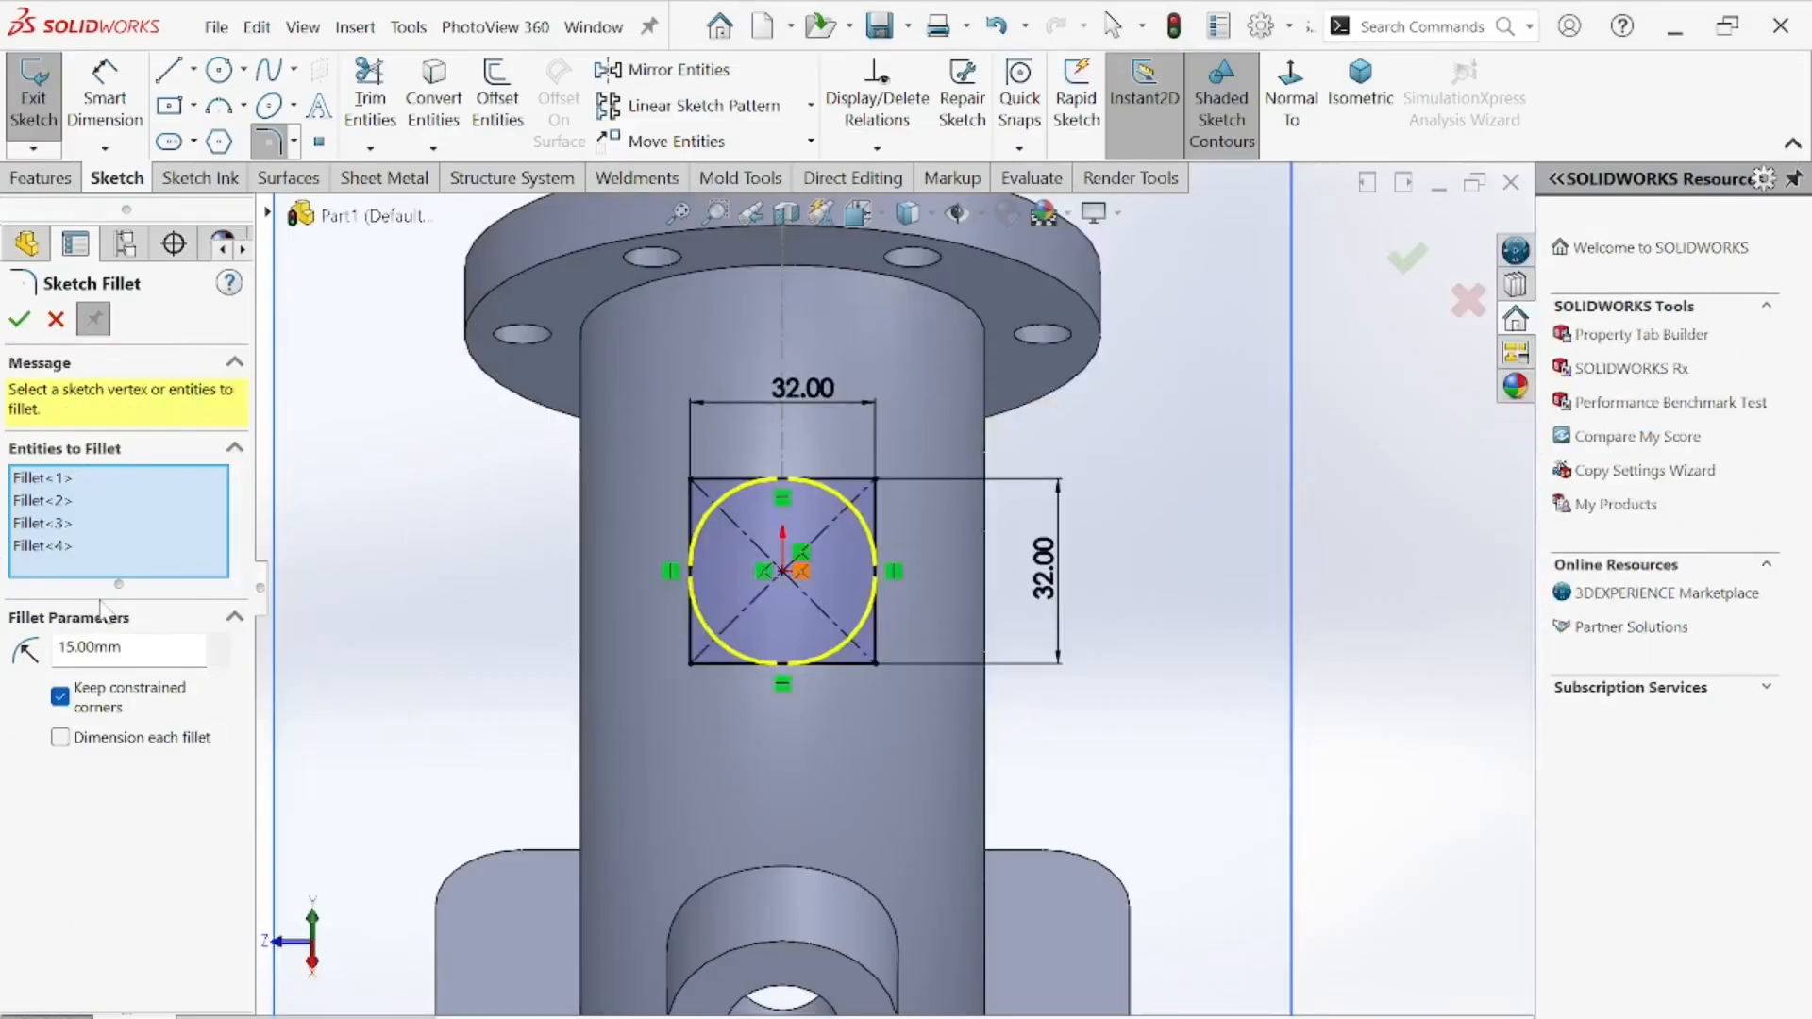
text(5)
key(Return)
click(18, 320)
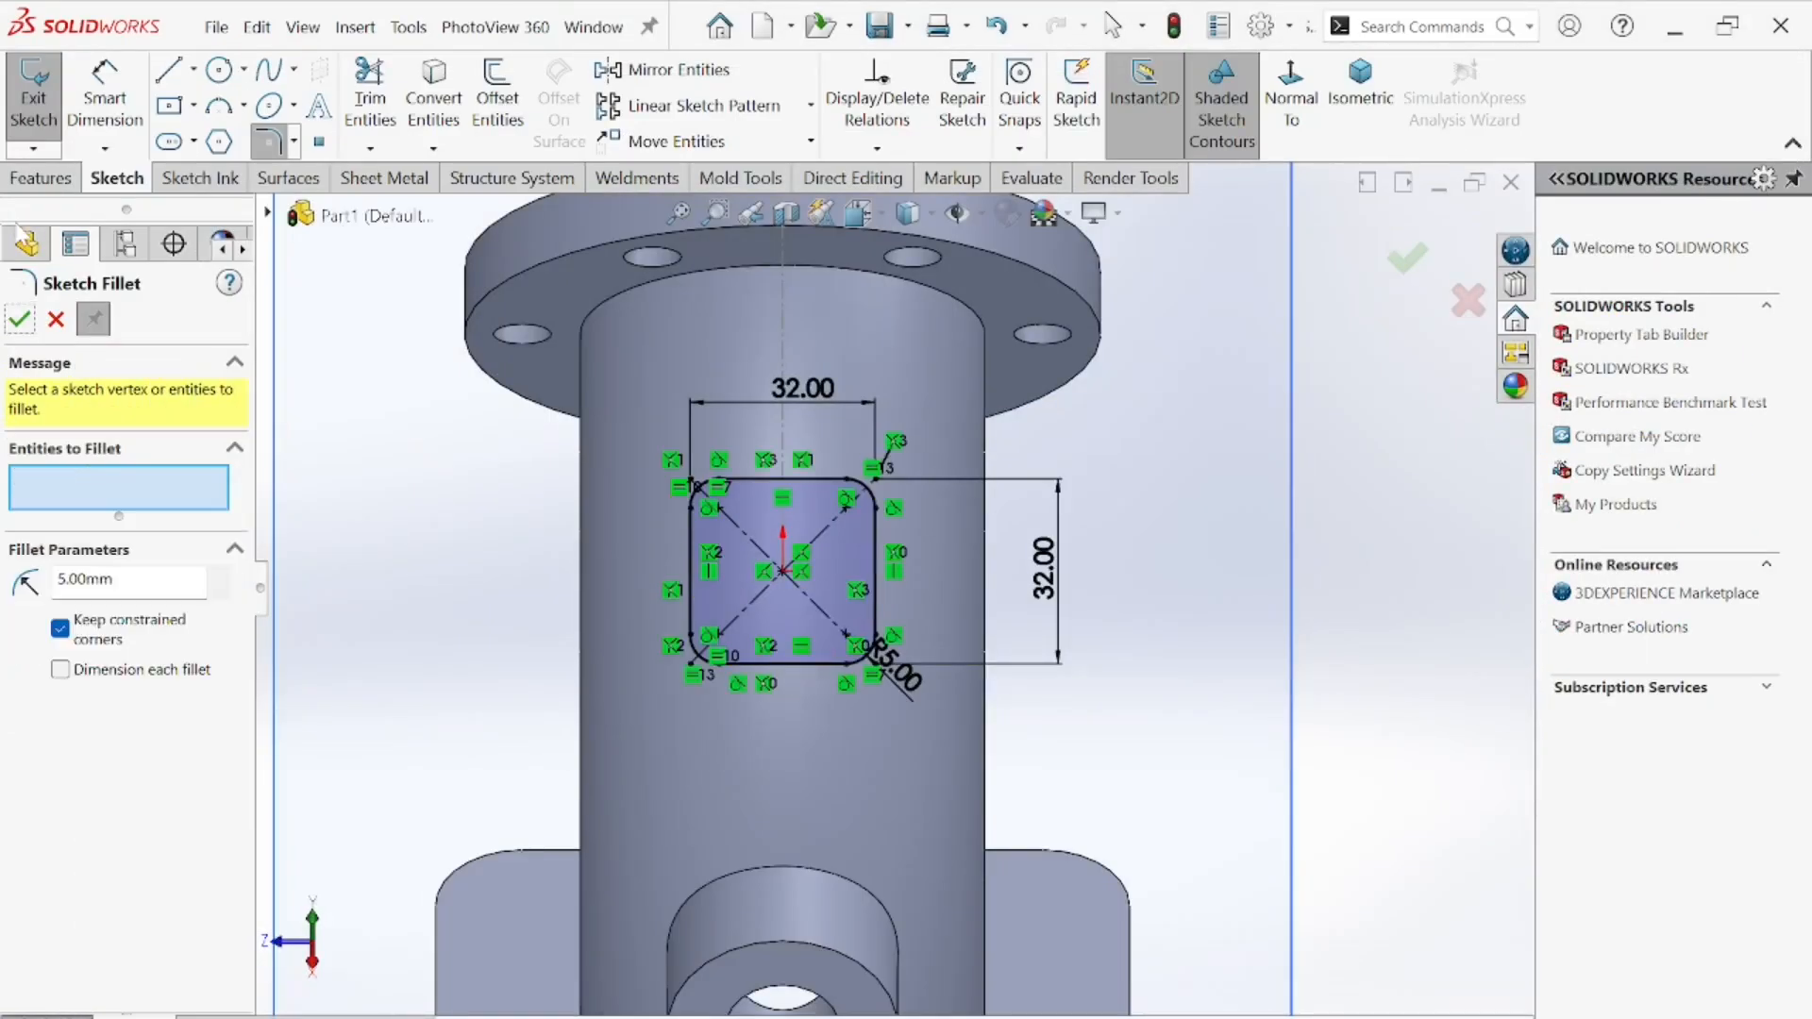
click(32, 170)
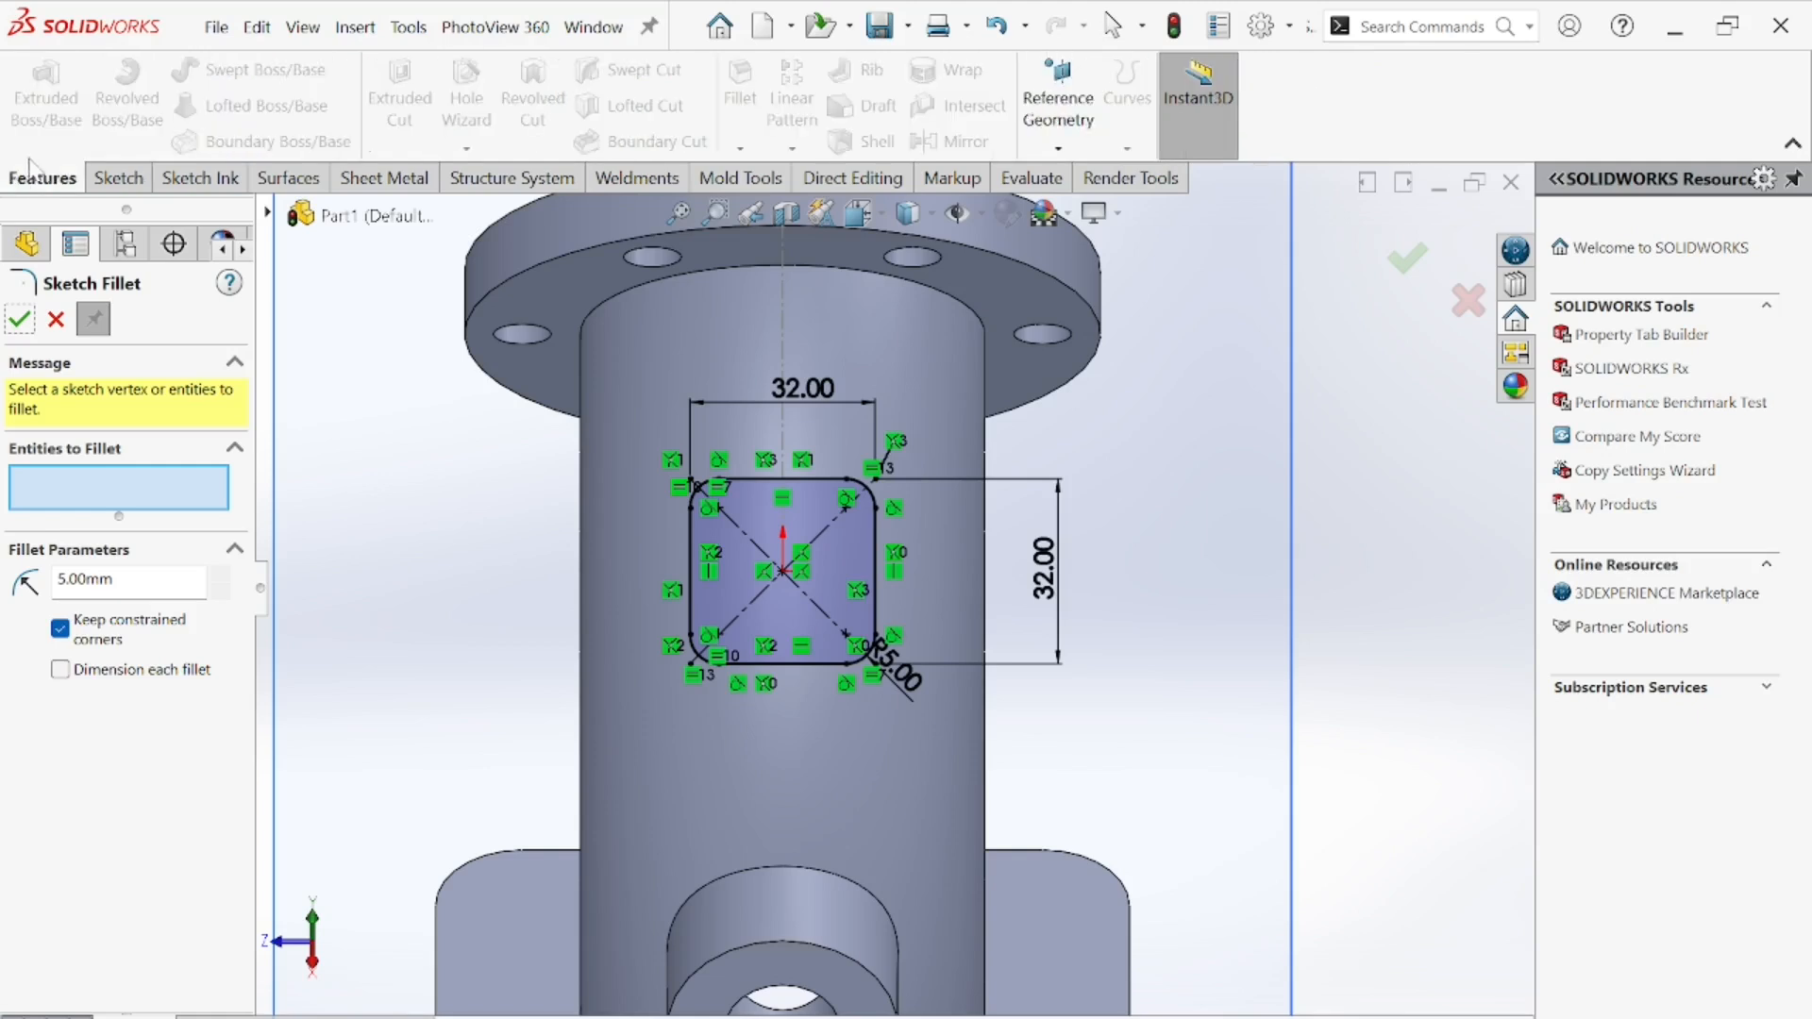
click(19, 320)
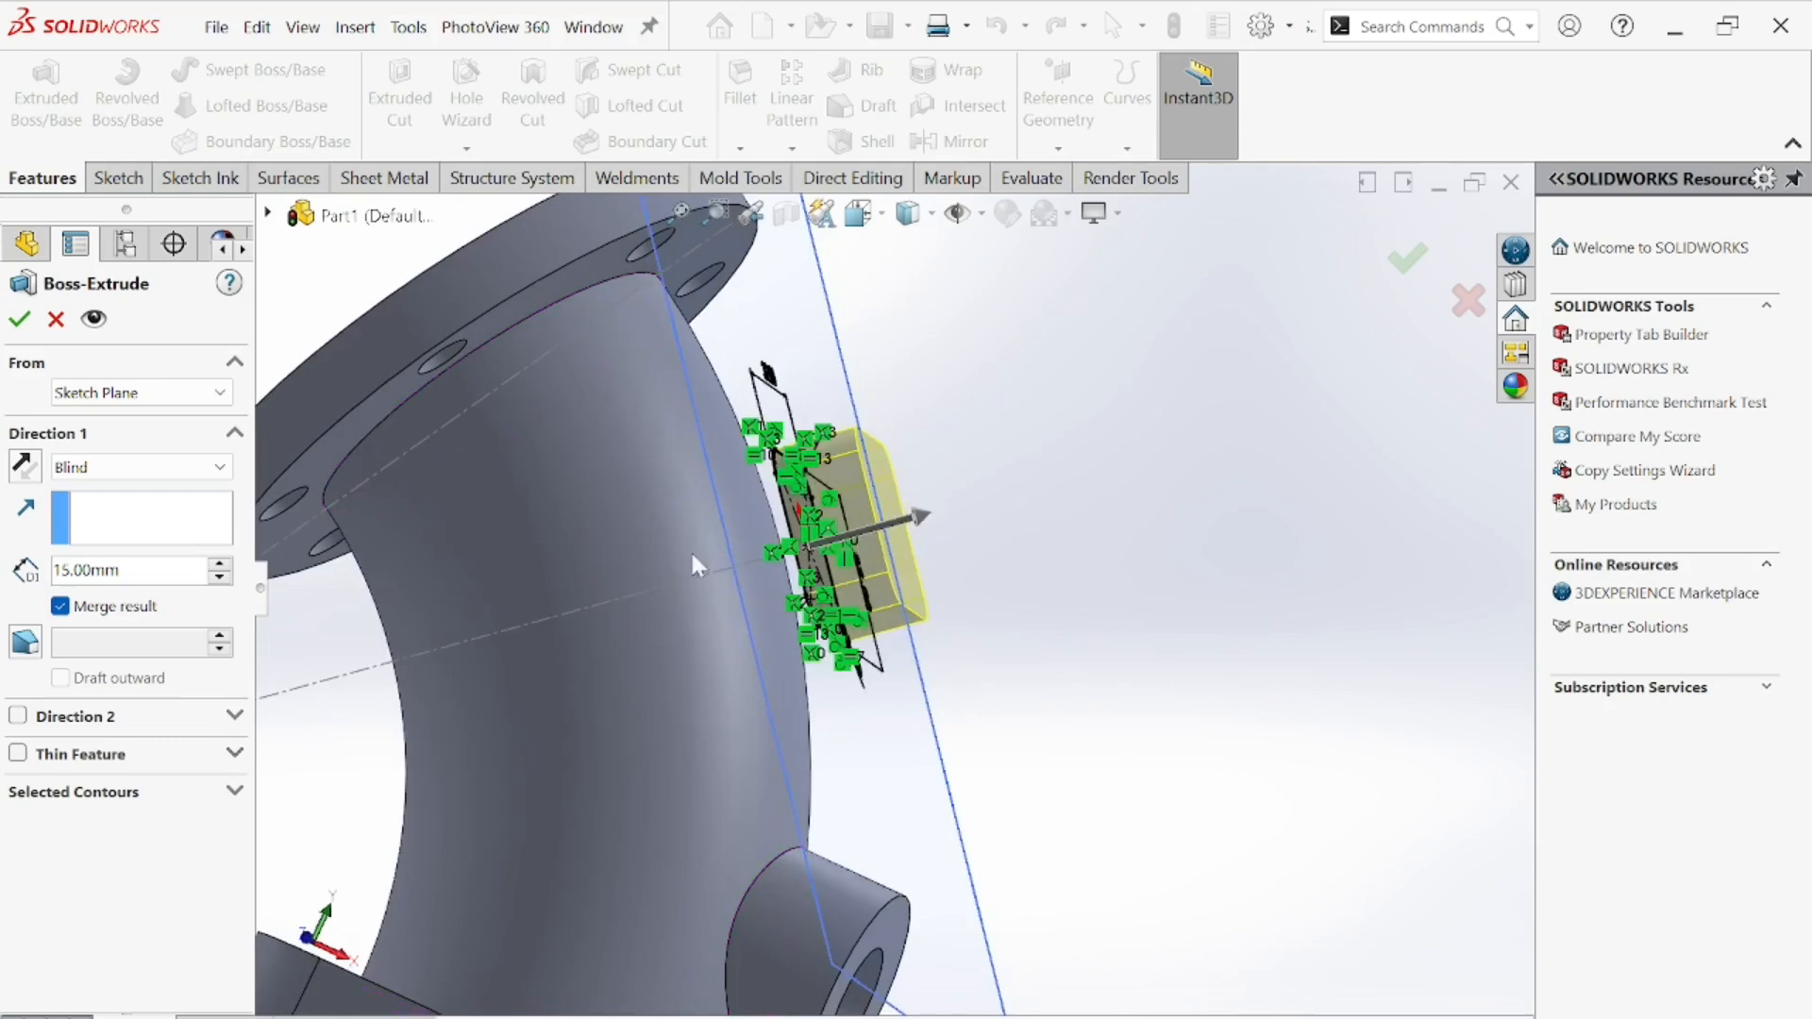
- Set up a boss extrusion of the rounded square reversed toward the pipe, ending Up To Surface at the bend's outer face
click(160, 467)
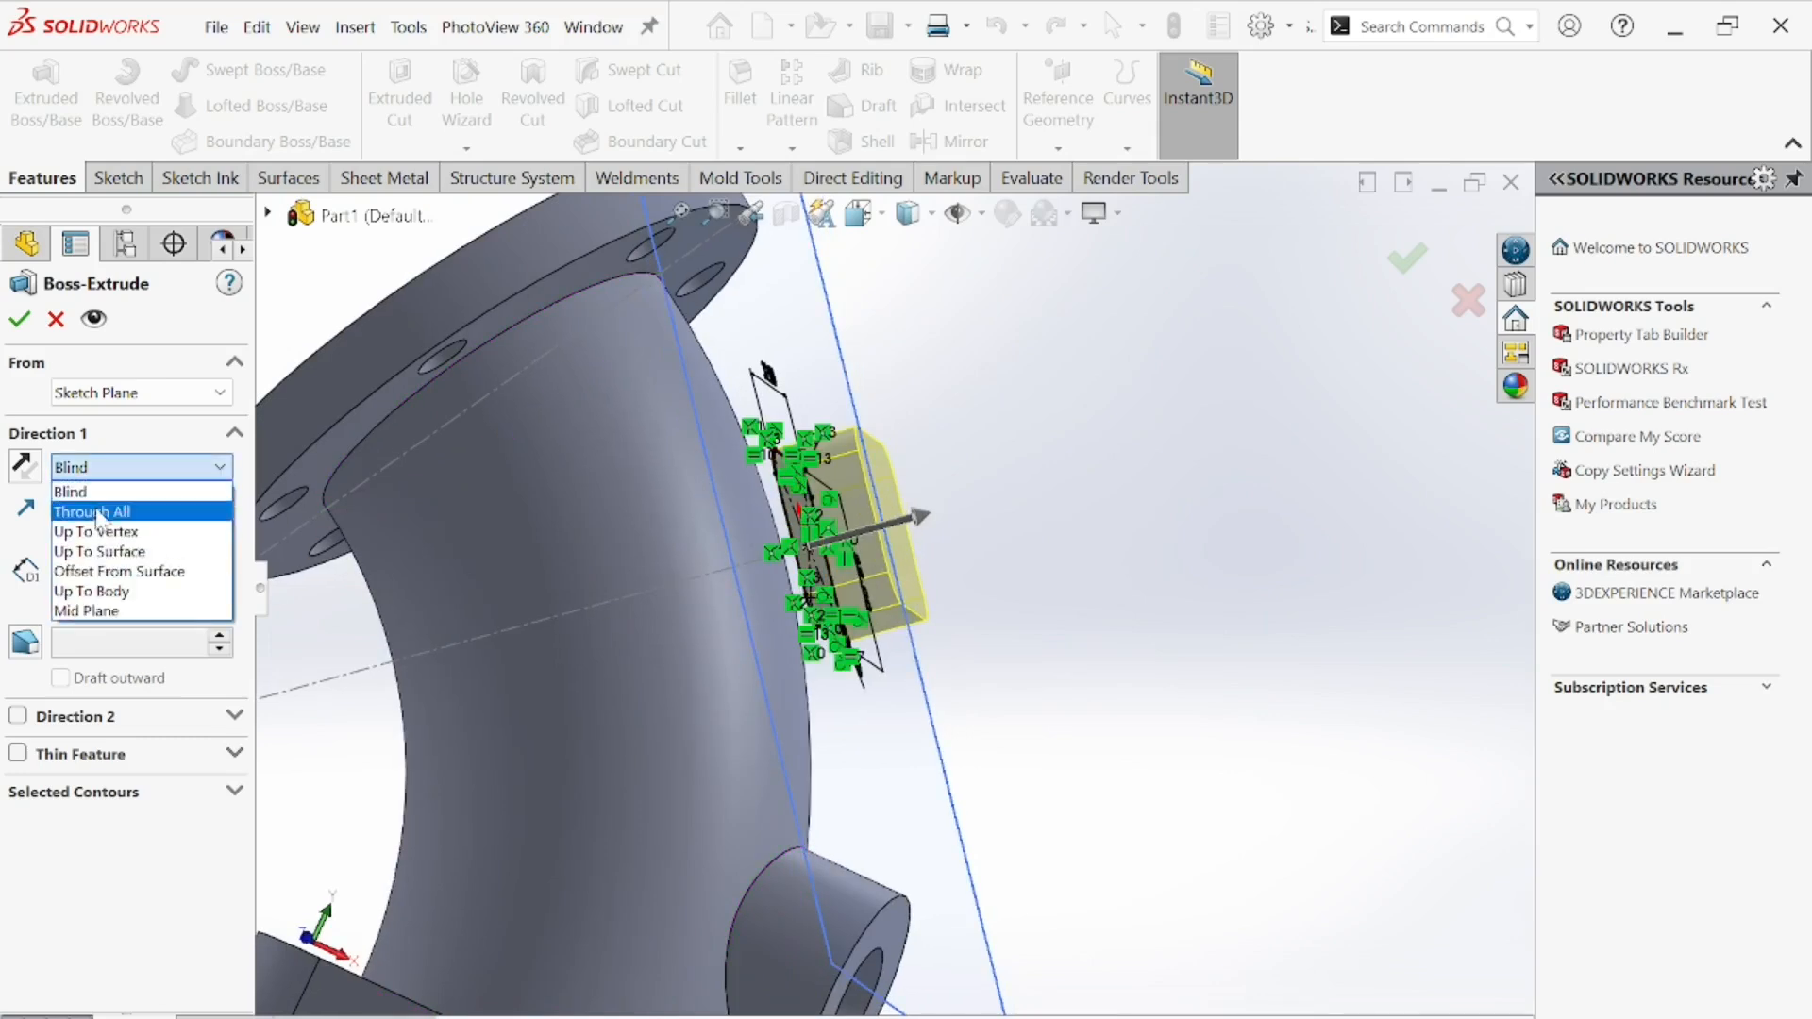
click(109, 553)
click(21, 466)
click(90, 469)
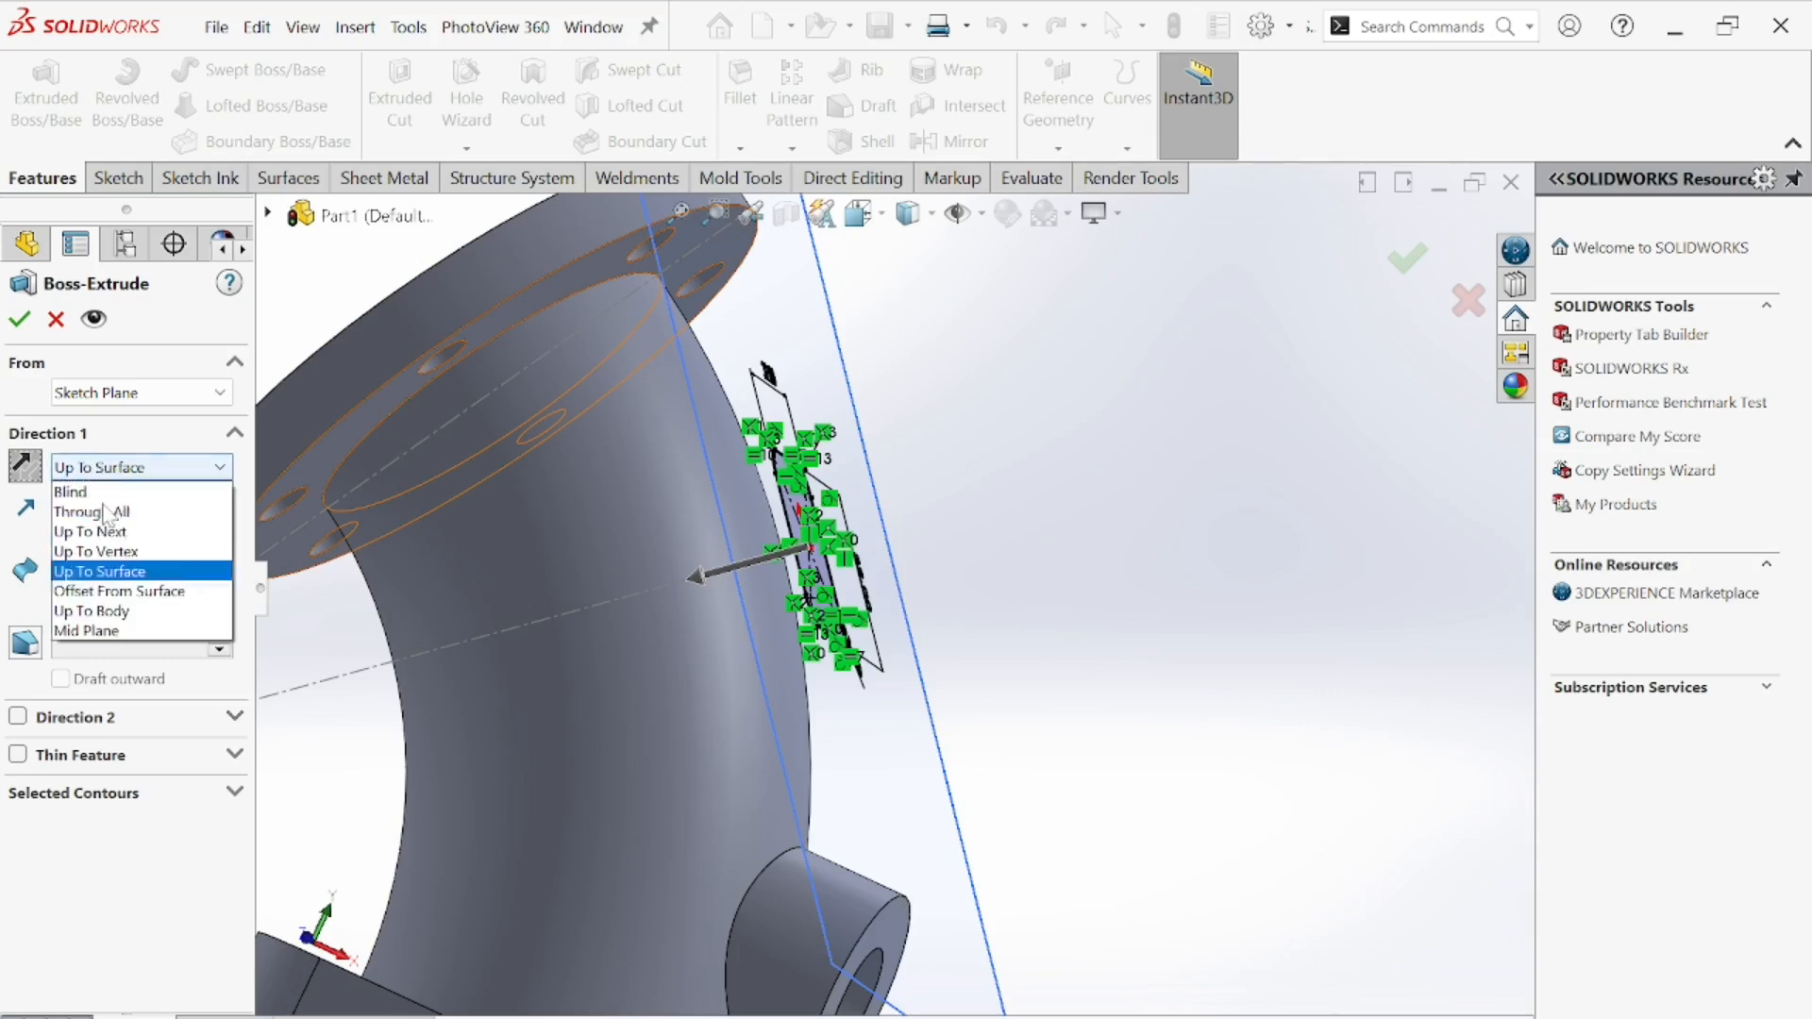
click(673, 504)
click(683, 541)
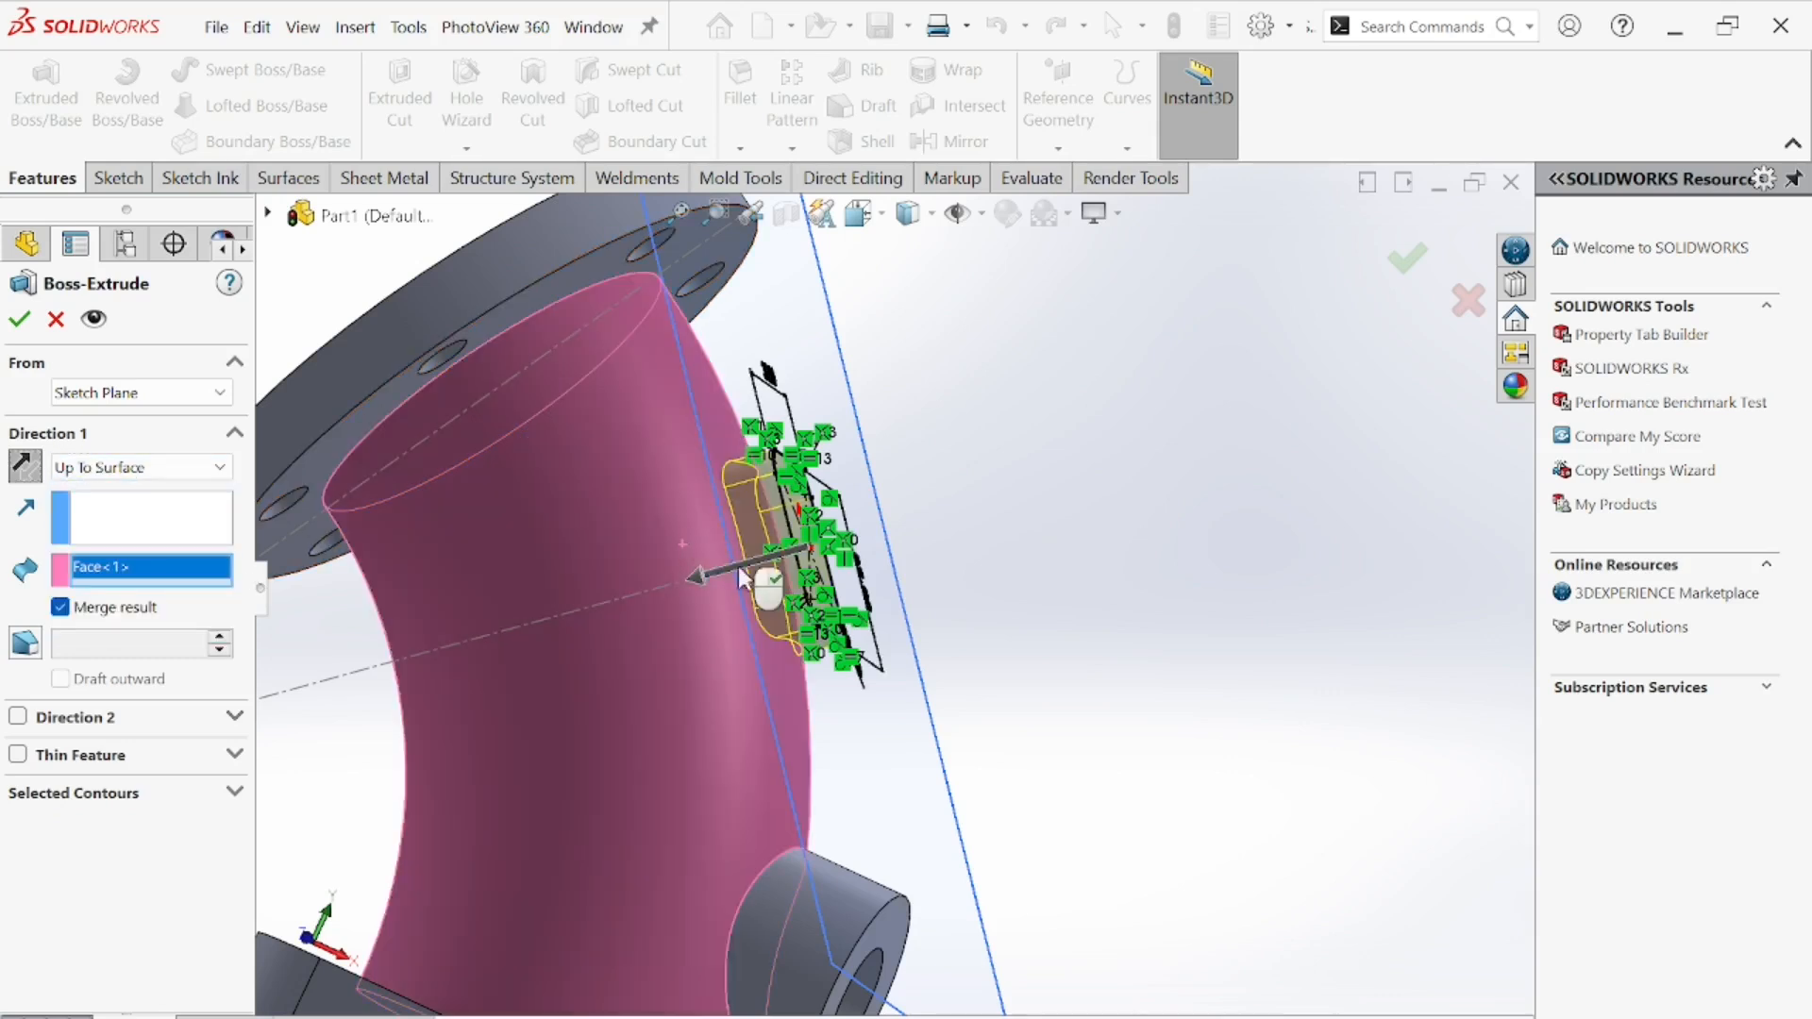
middle_drag(1022, 598, 1044, 692)
- Change the pad extrusion's end condition to Up To Next and complete the extrusion
click(143, 468)
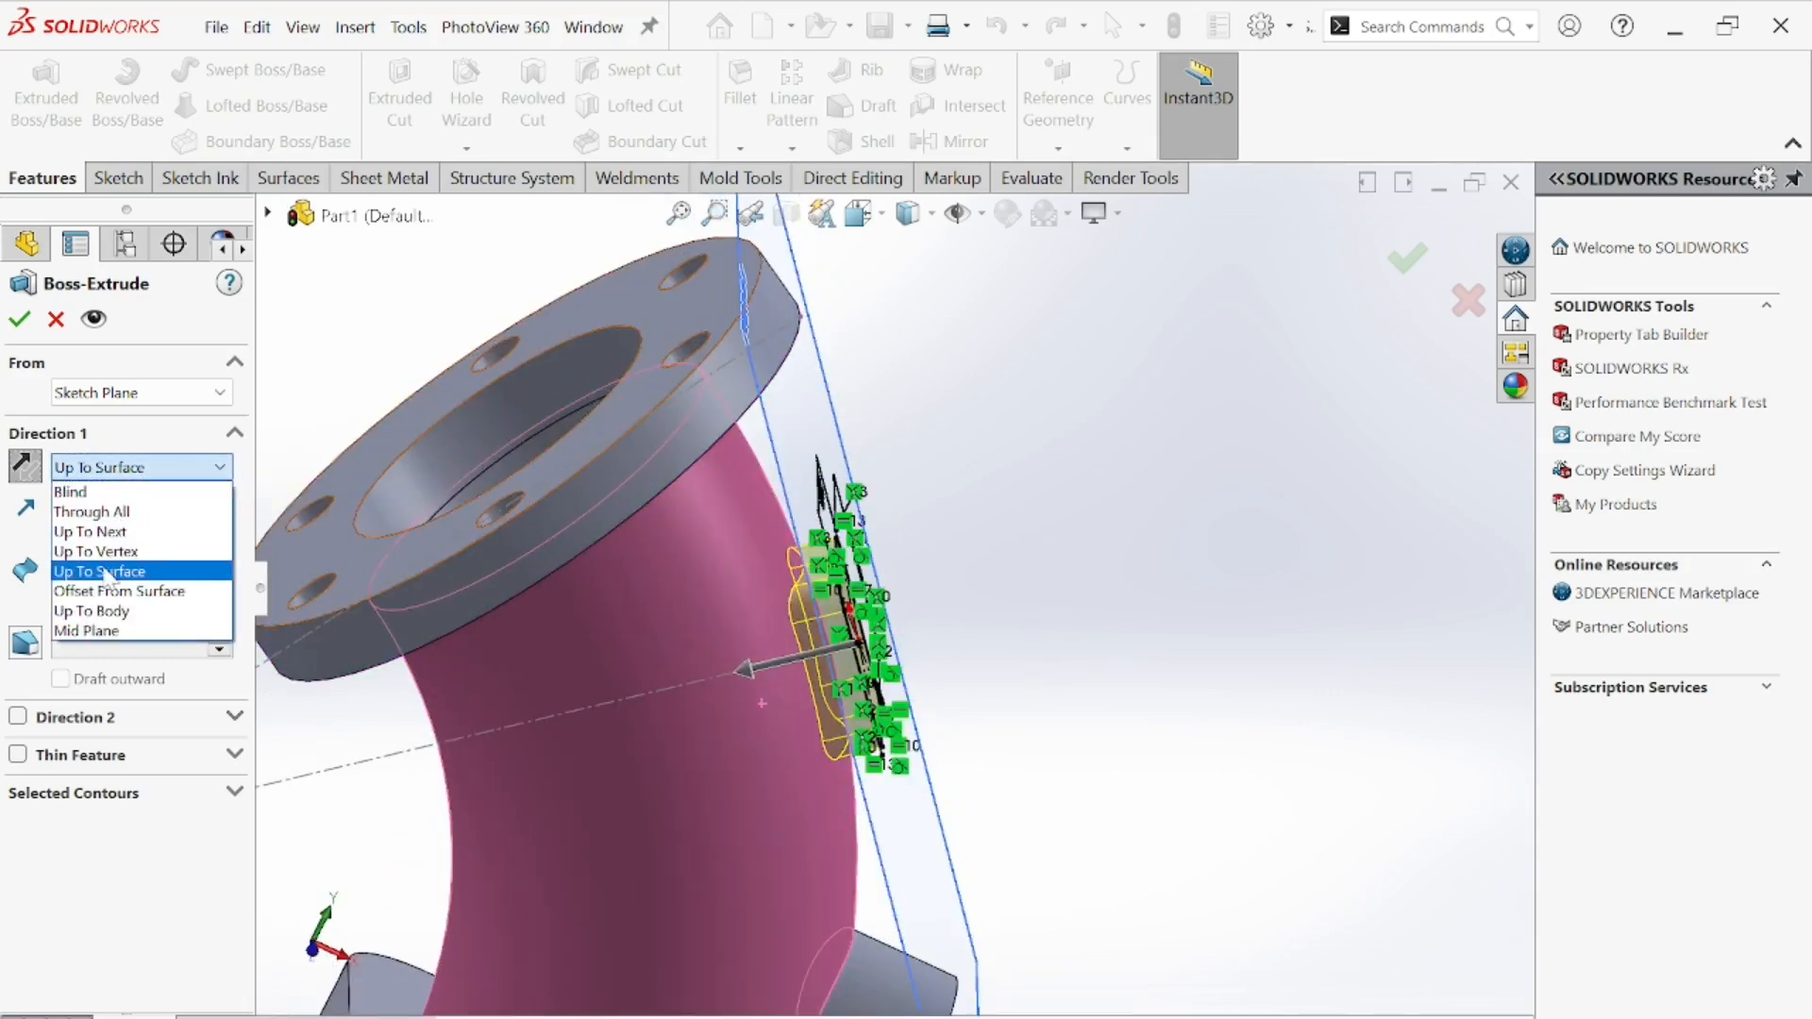
click(94, 527)
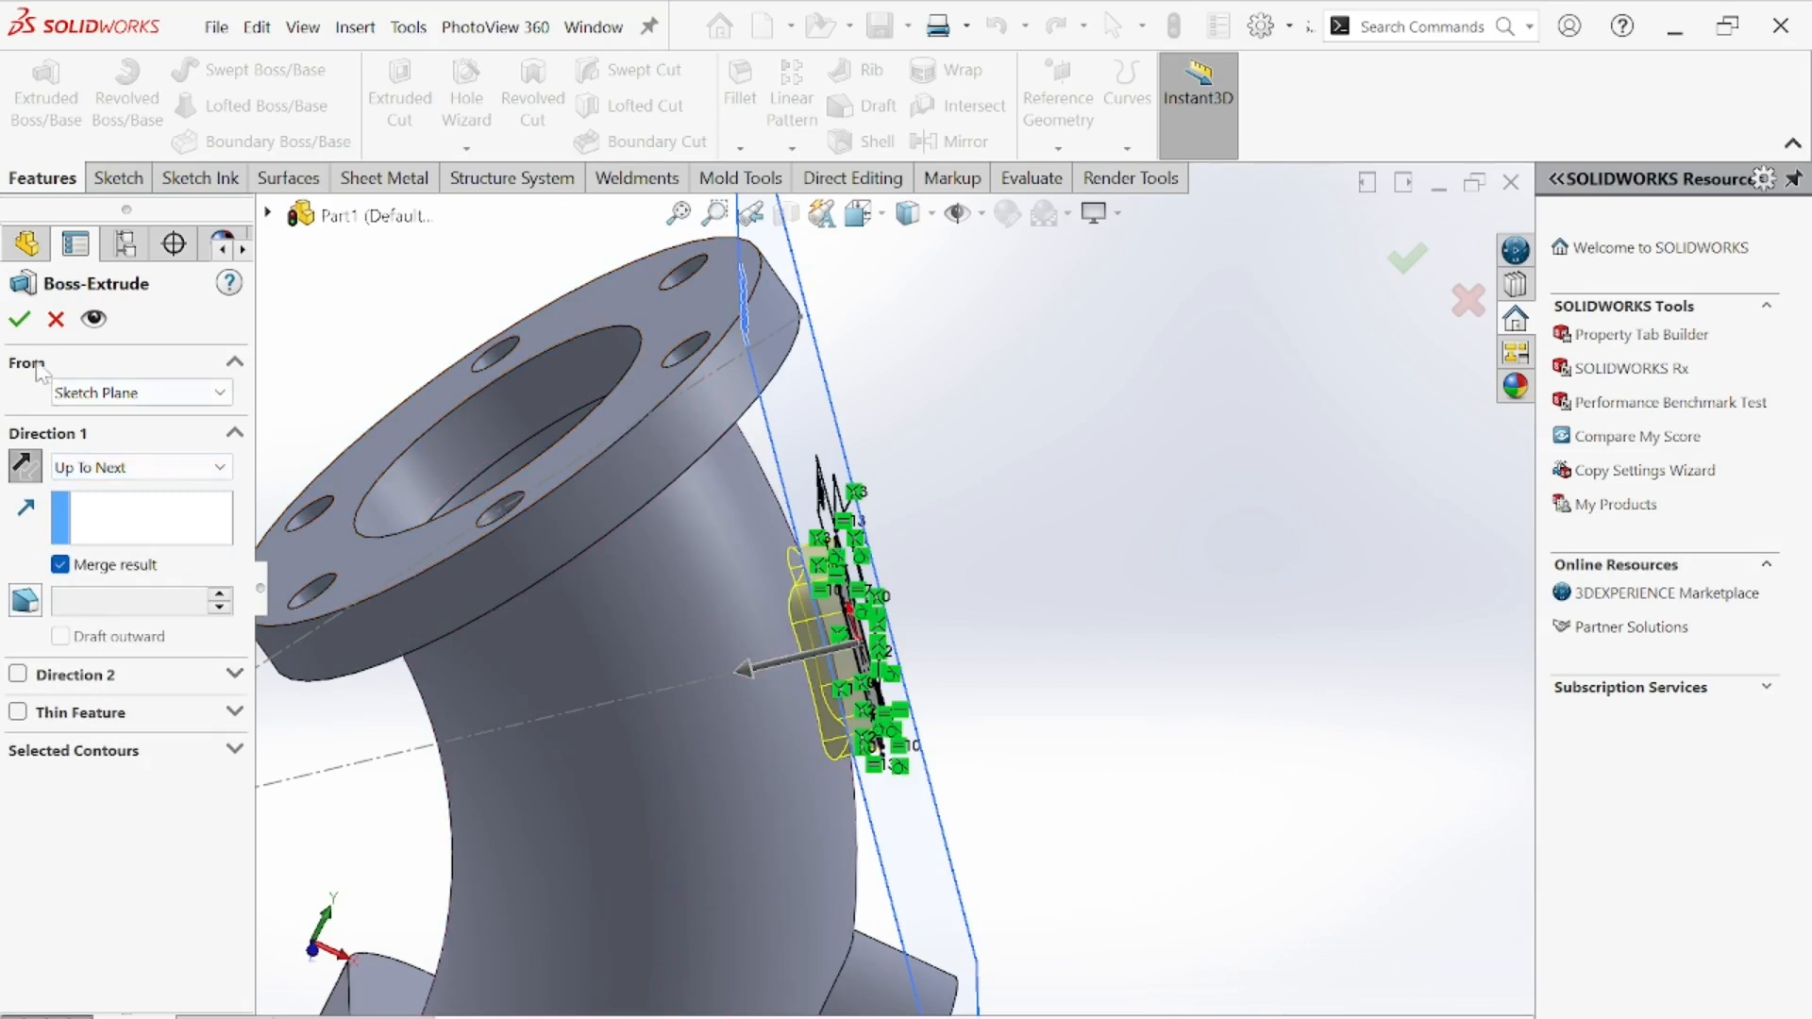
click(19, 321)
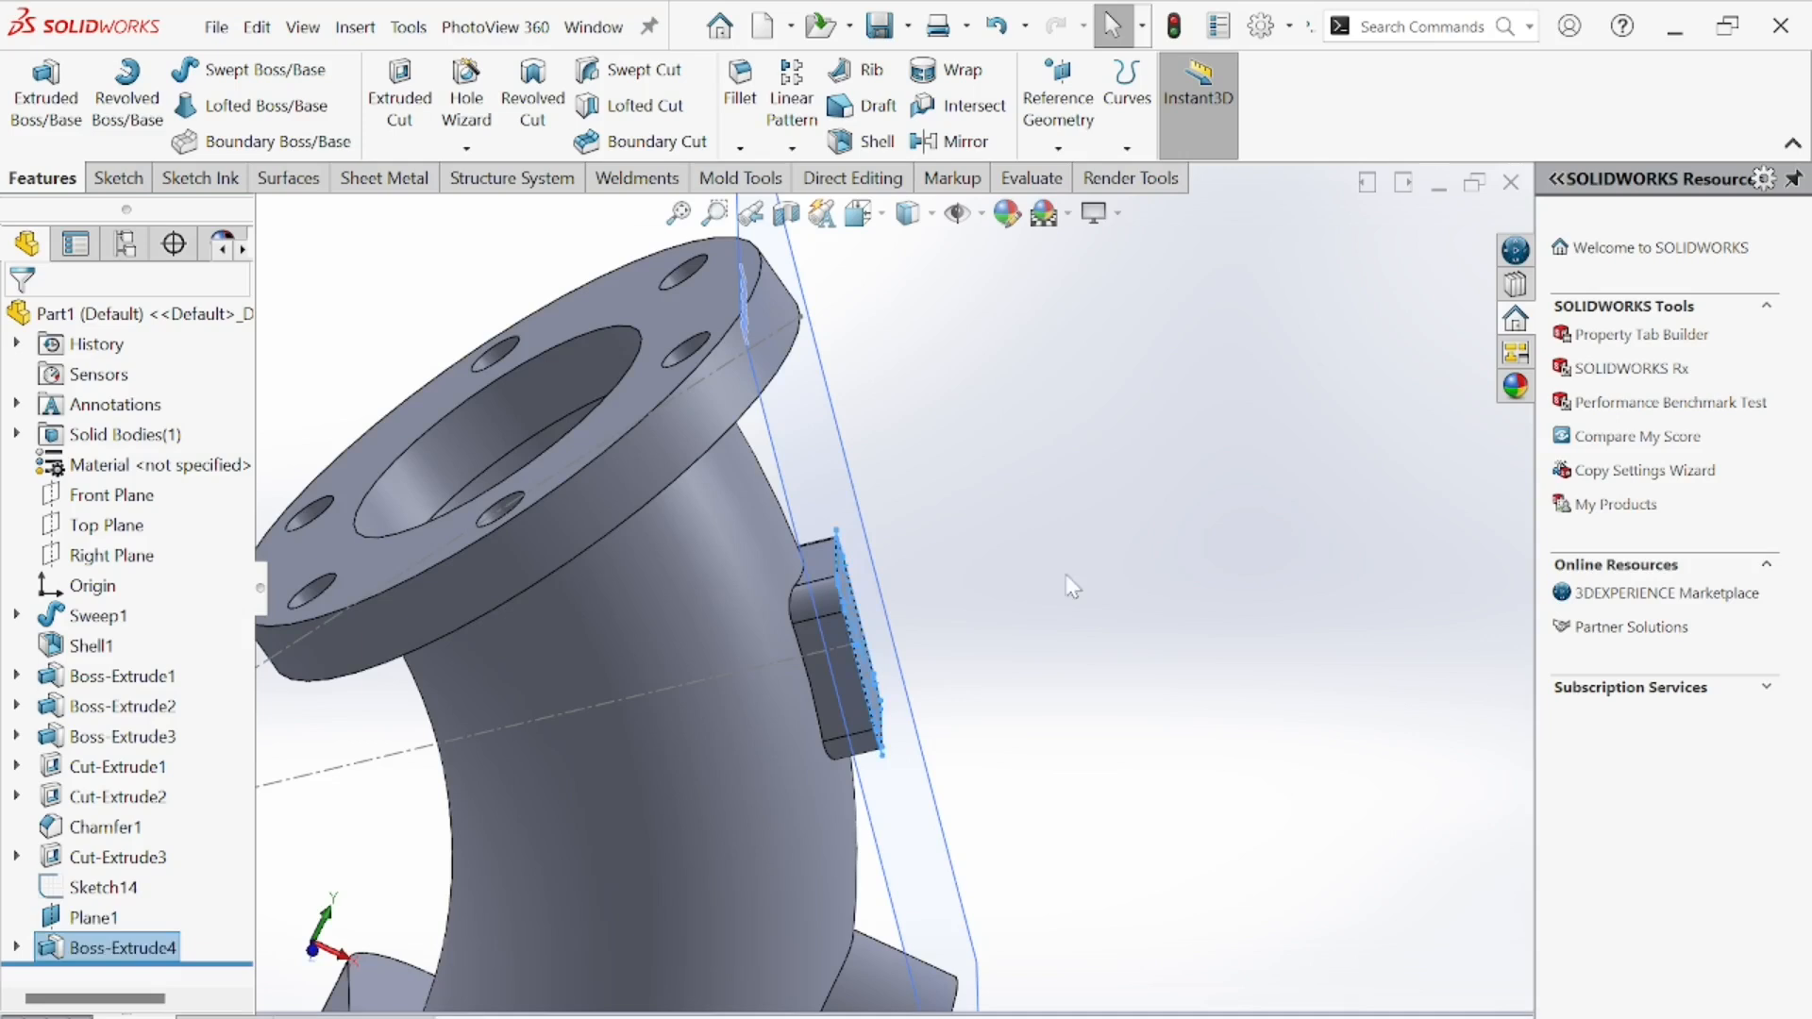
- Hide the reference plane and the centerline sketch used to position the angled pad
key(ctrl+7)
click(986, 665)
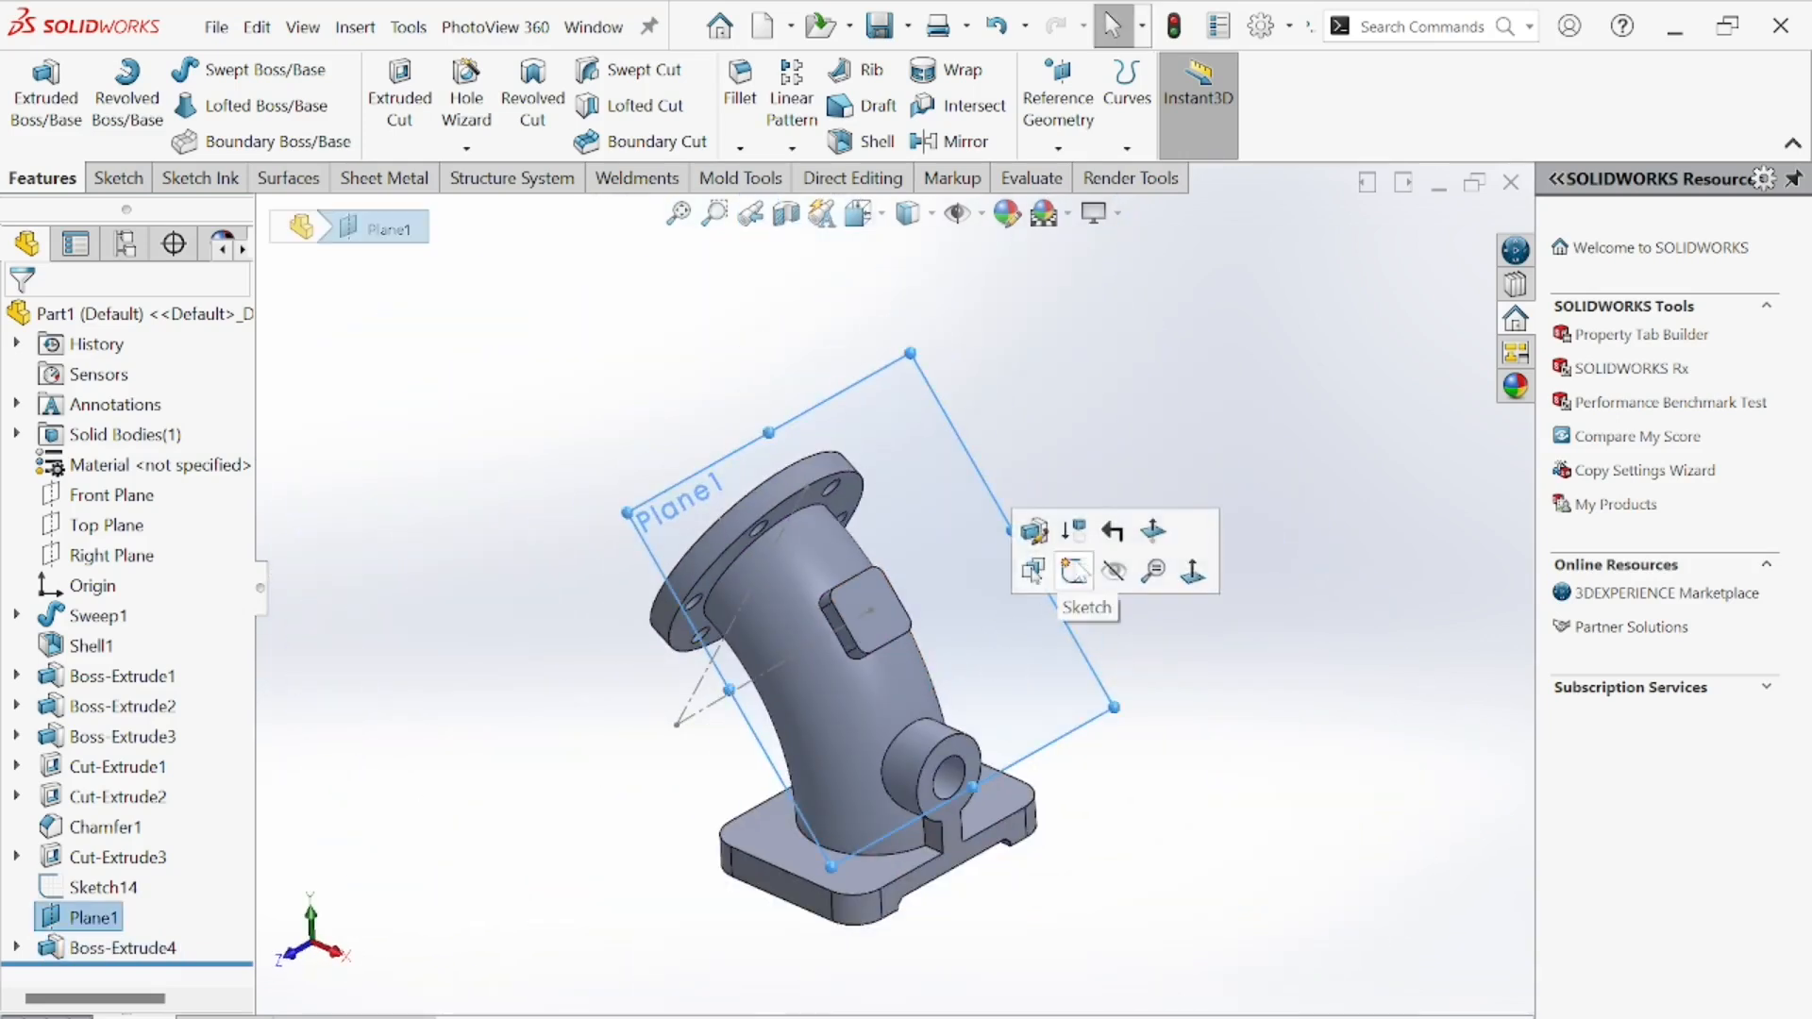
click(1113, 580)
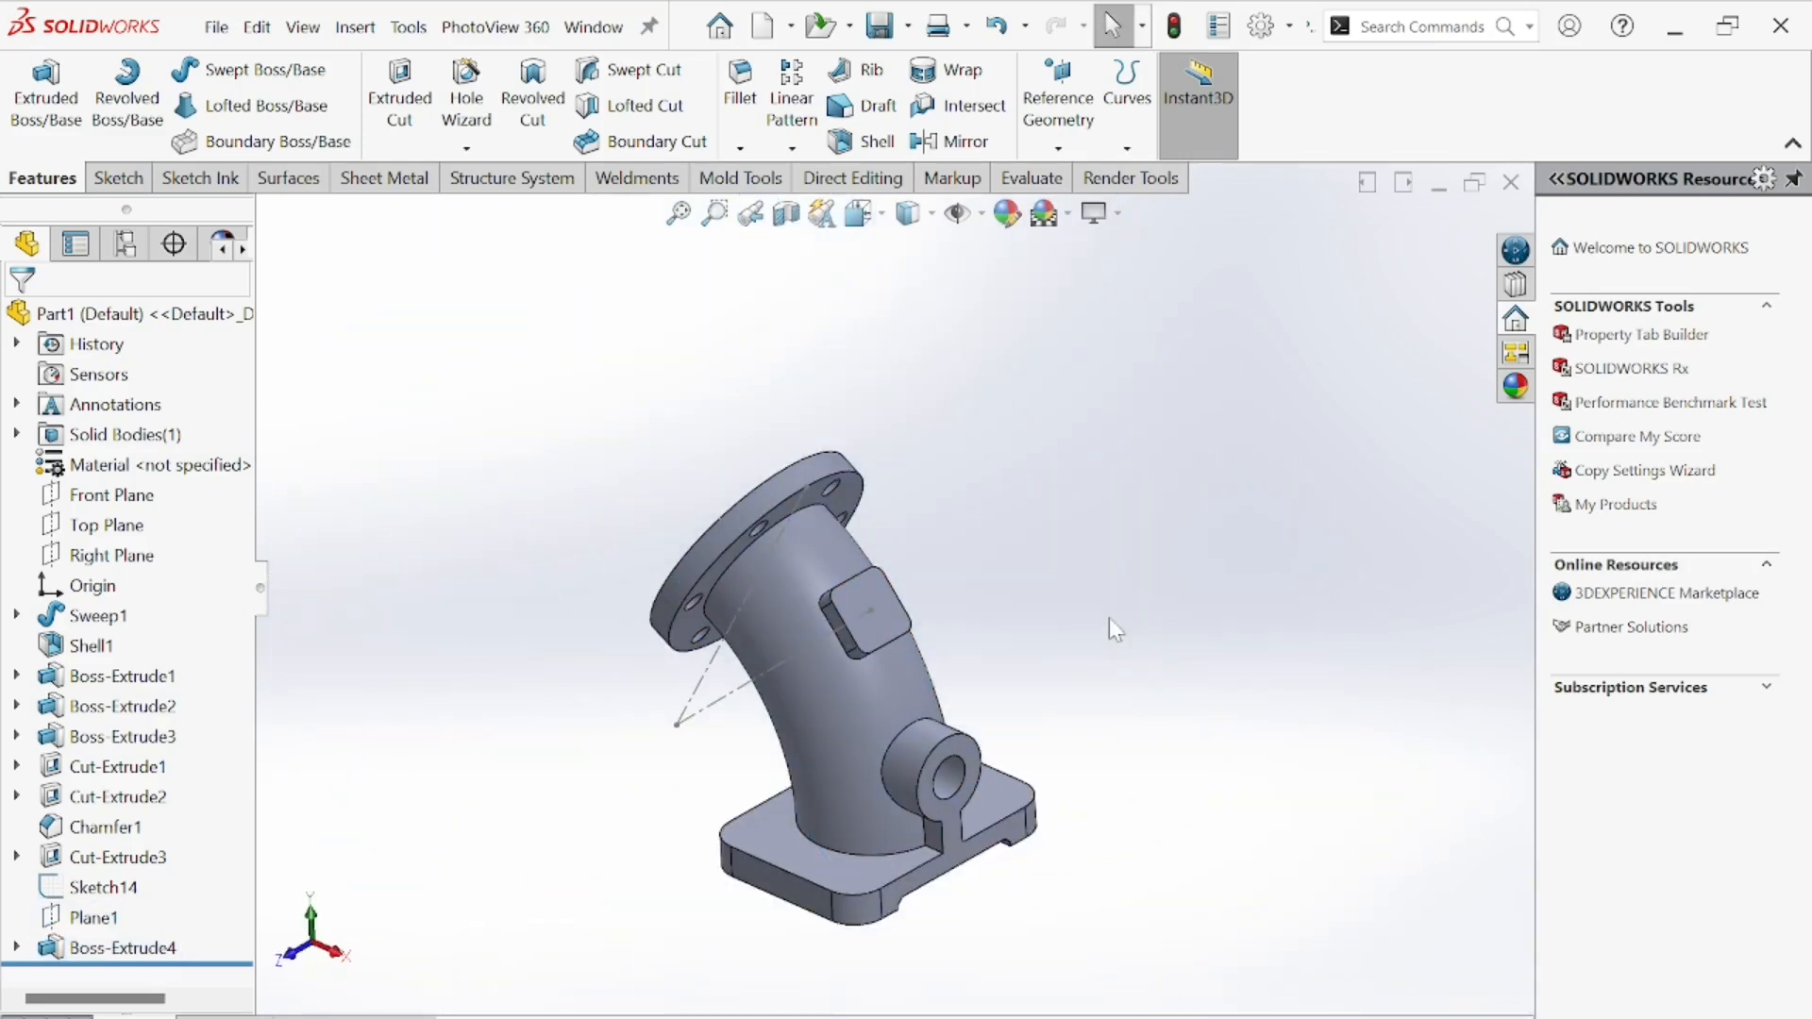
click(702, 719)
click(804, 665)
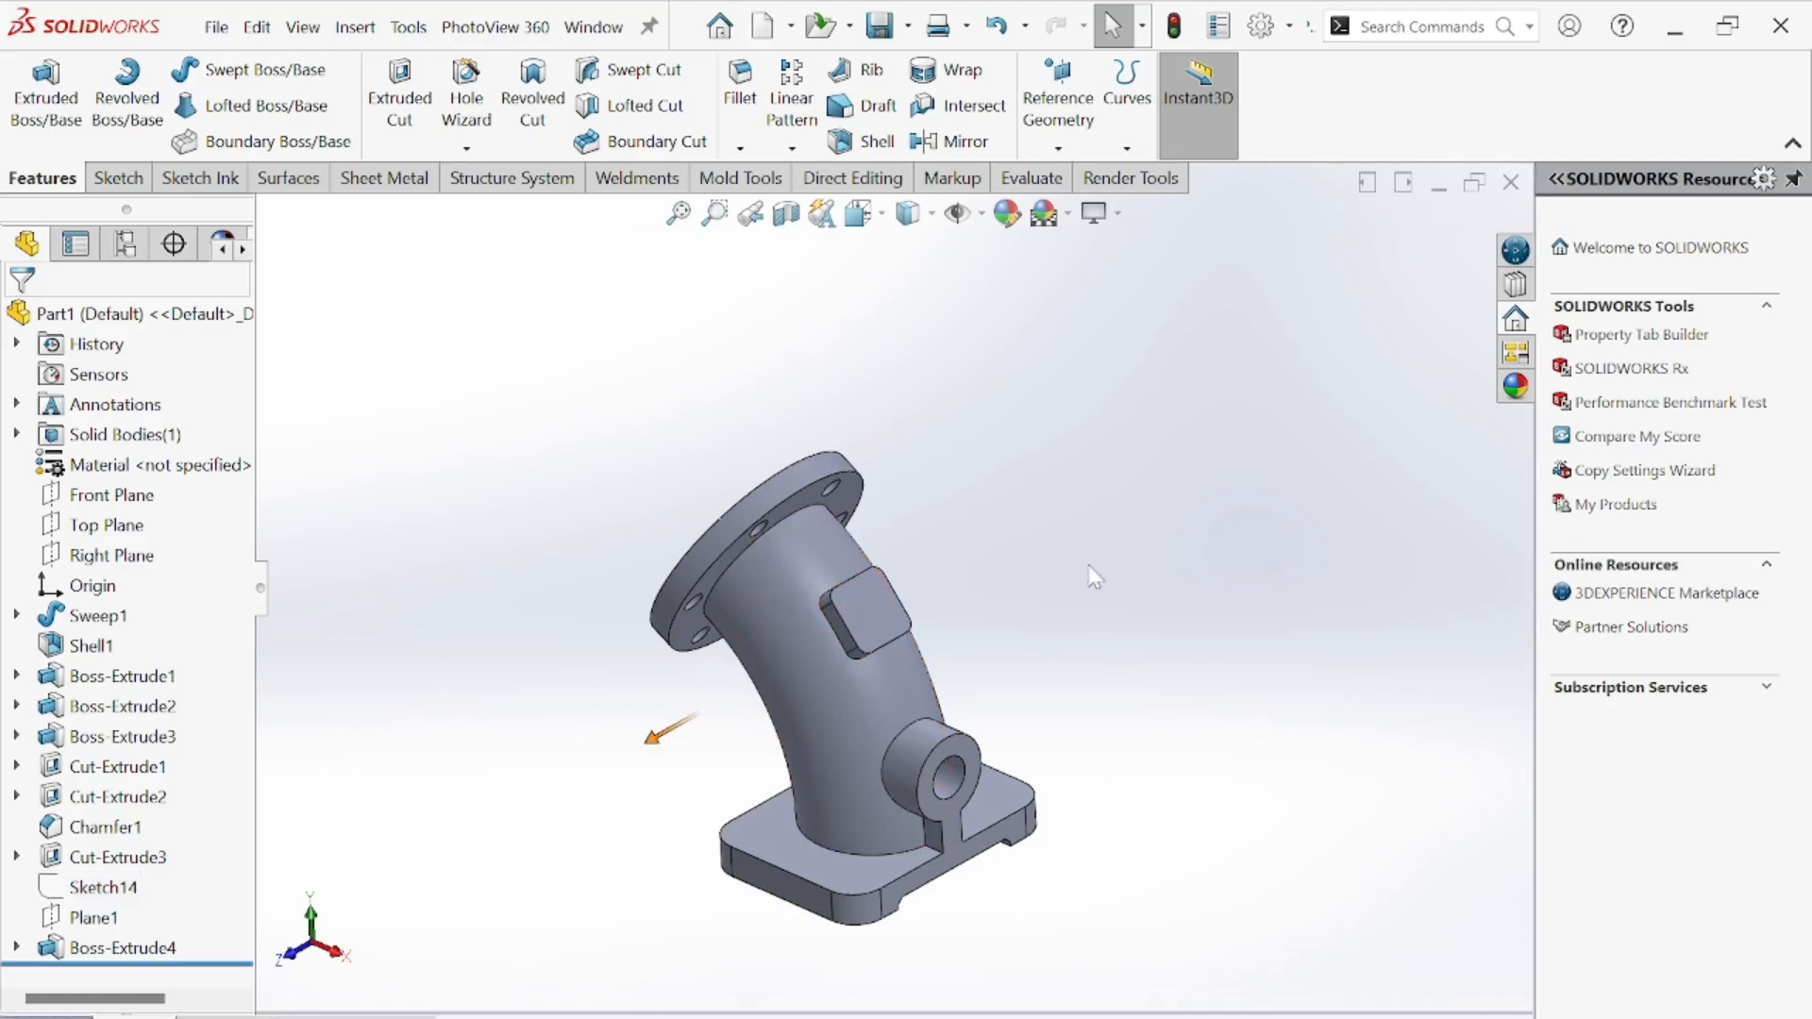
- Start a sketch on the angled pad's outer face and draw a circle about 17 mm in diameter centered on the origin
middle_drag(967, 651, 897, 641)
click(854, 628)
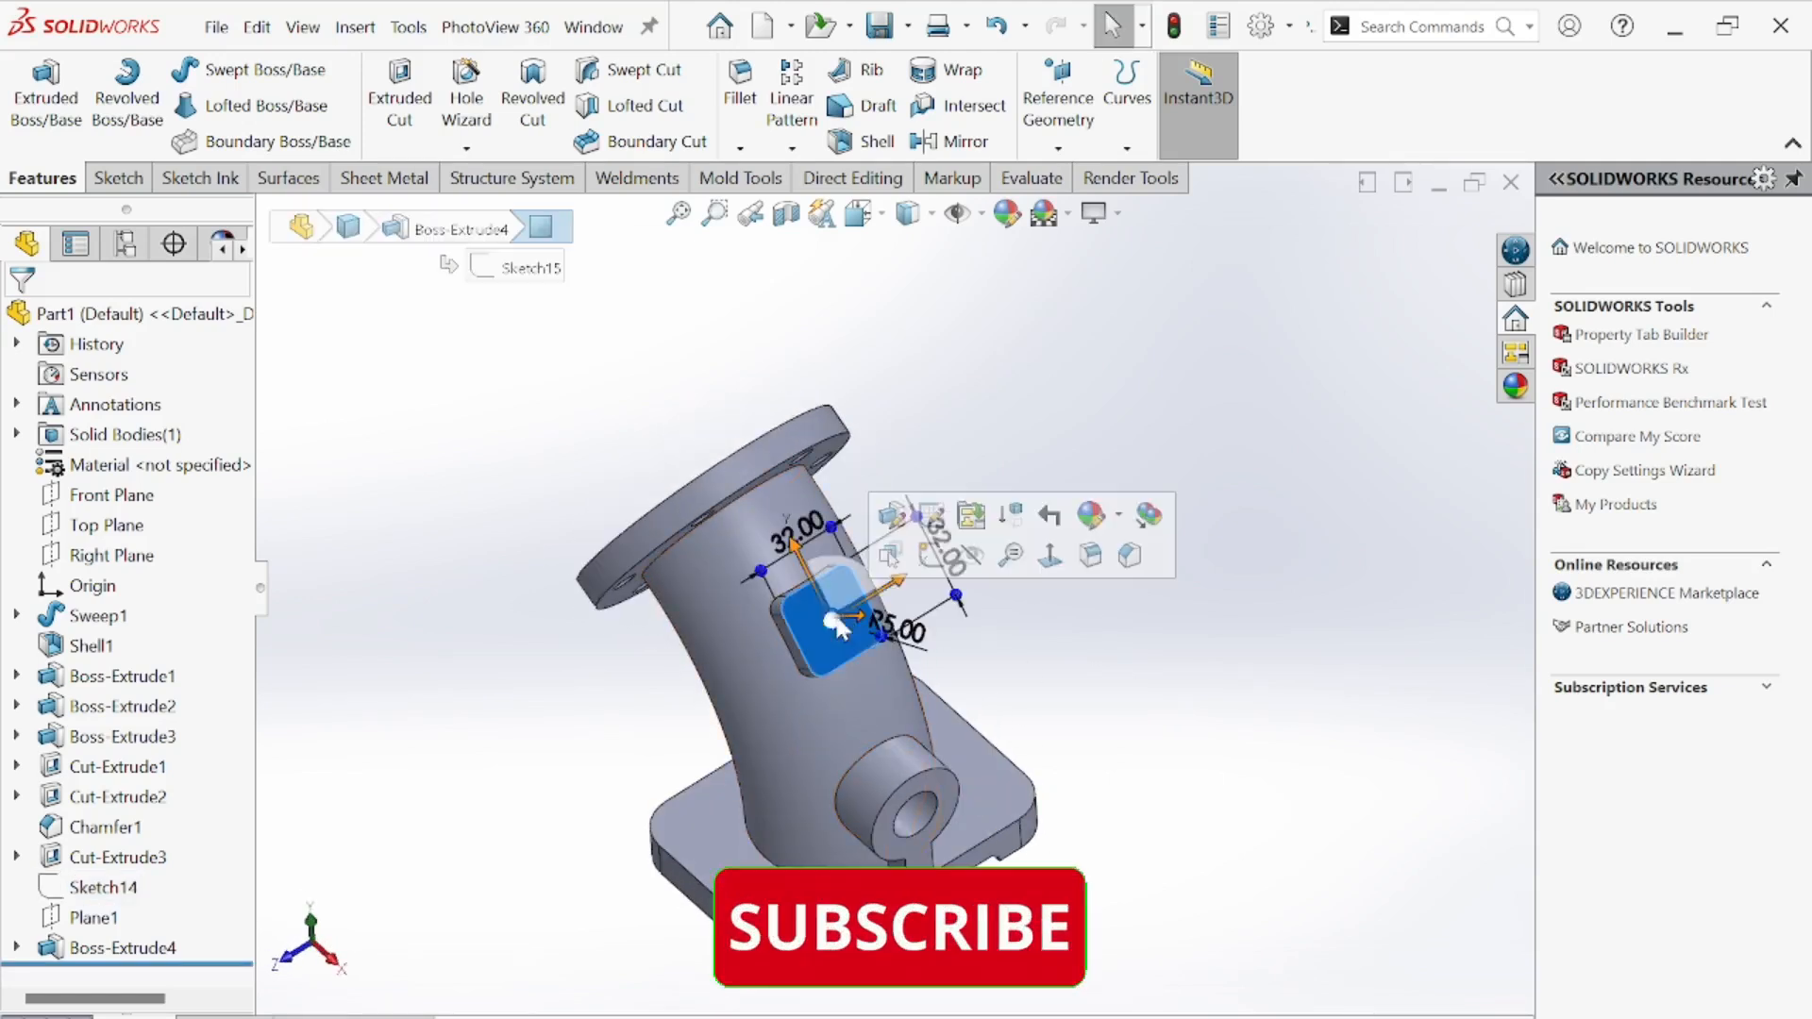
click(930, 525)
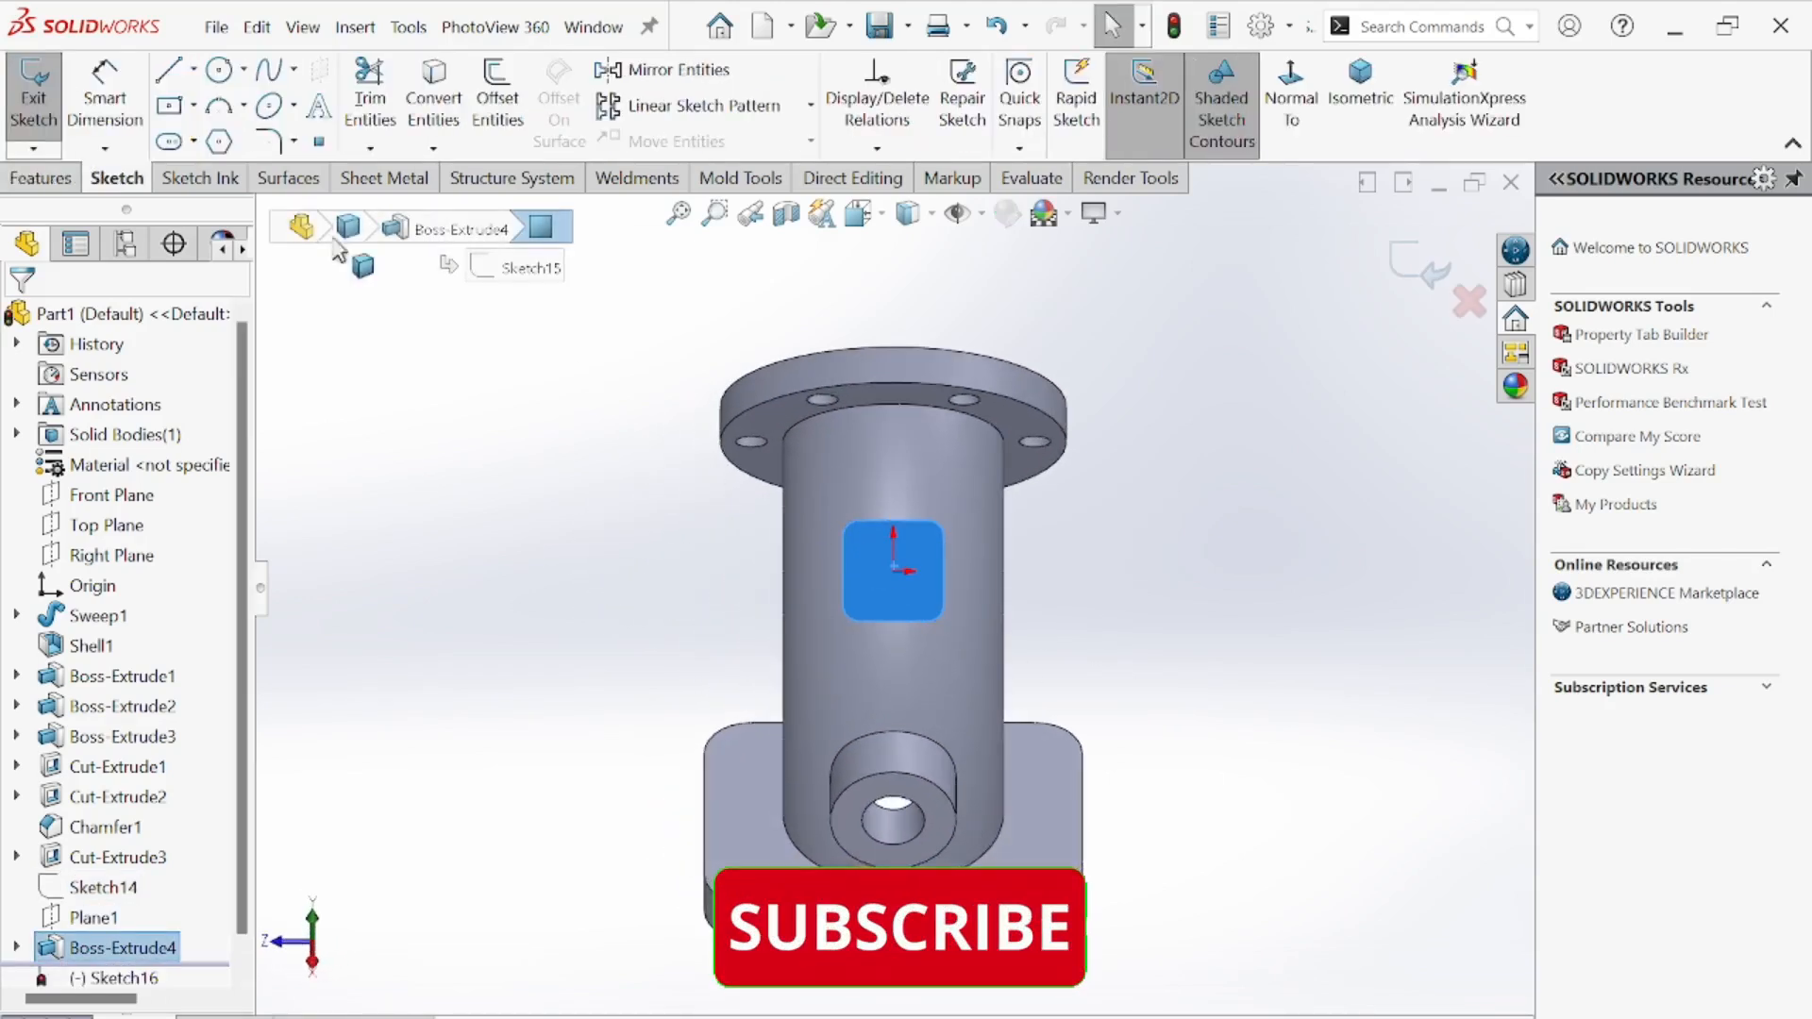
click(219, 72)
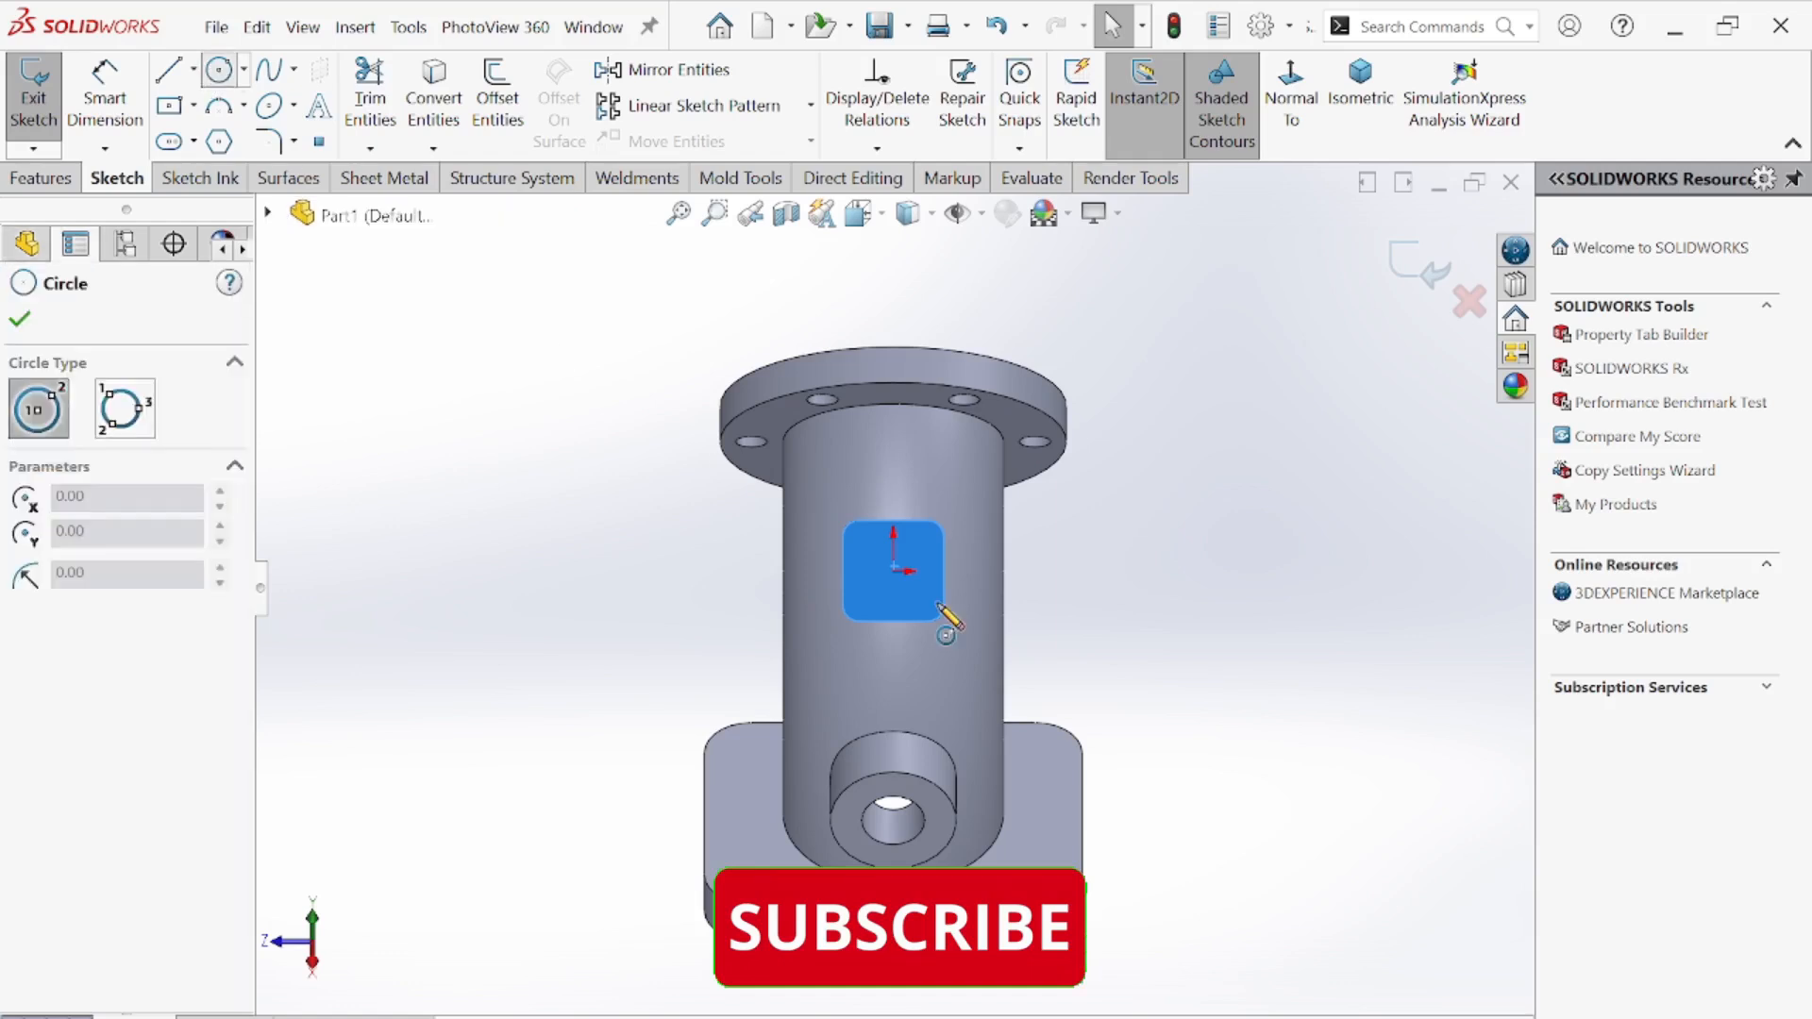
scroll(878, 546, down, 3)
click(766, 480)
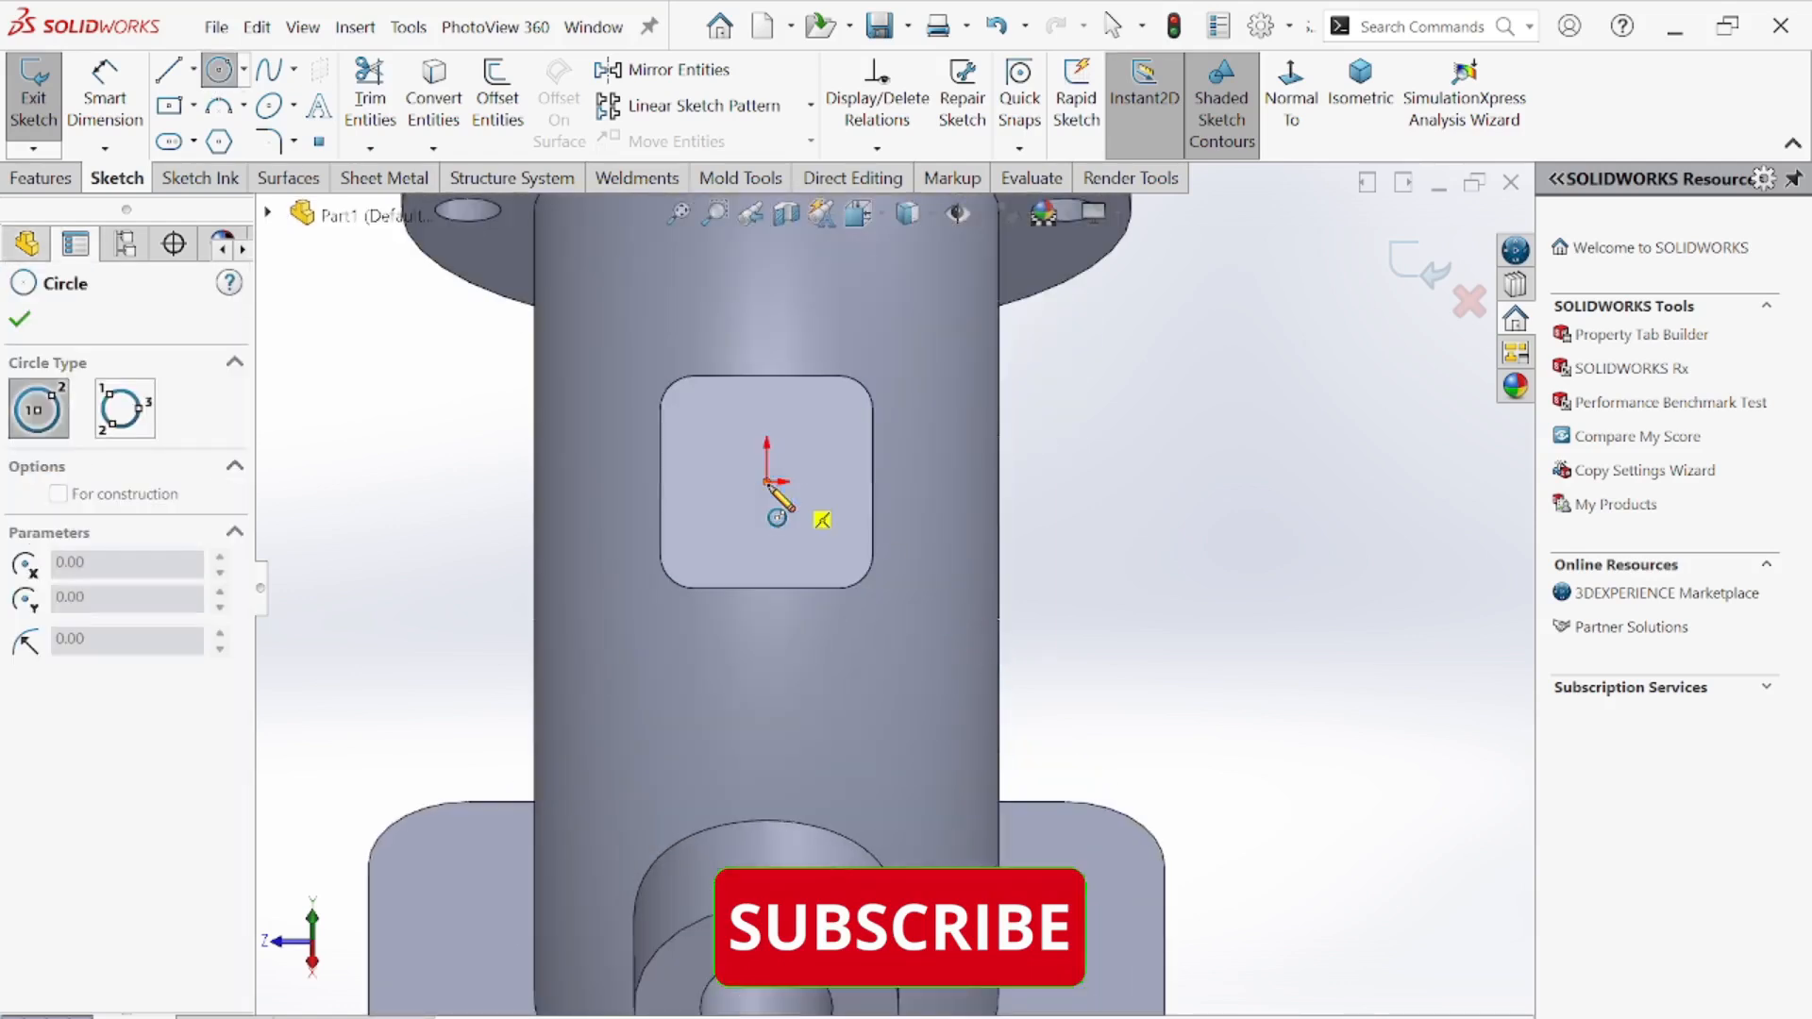
click(821, 461)
- Dimension the circle on the angled pad's face, consult the blueprint, and set its diameter to 20 mm
click(104, 94)
click(817, 500)
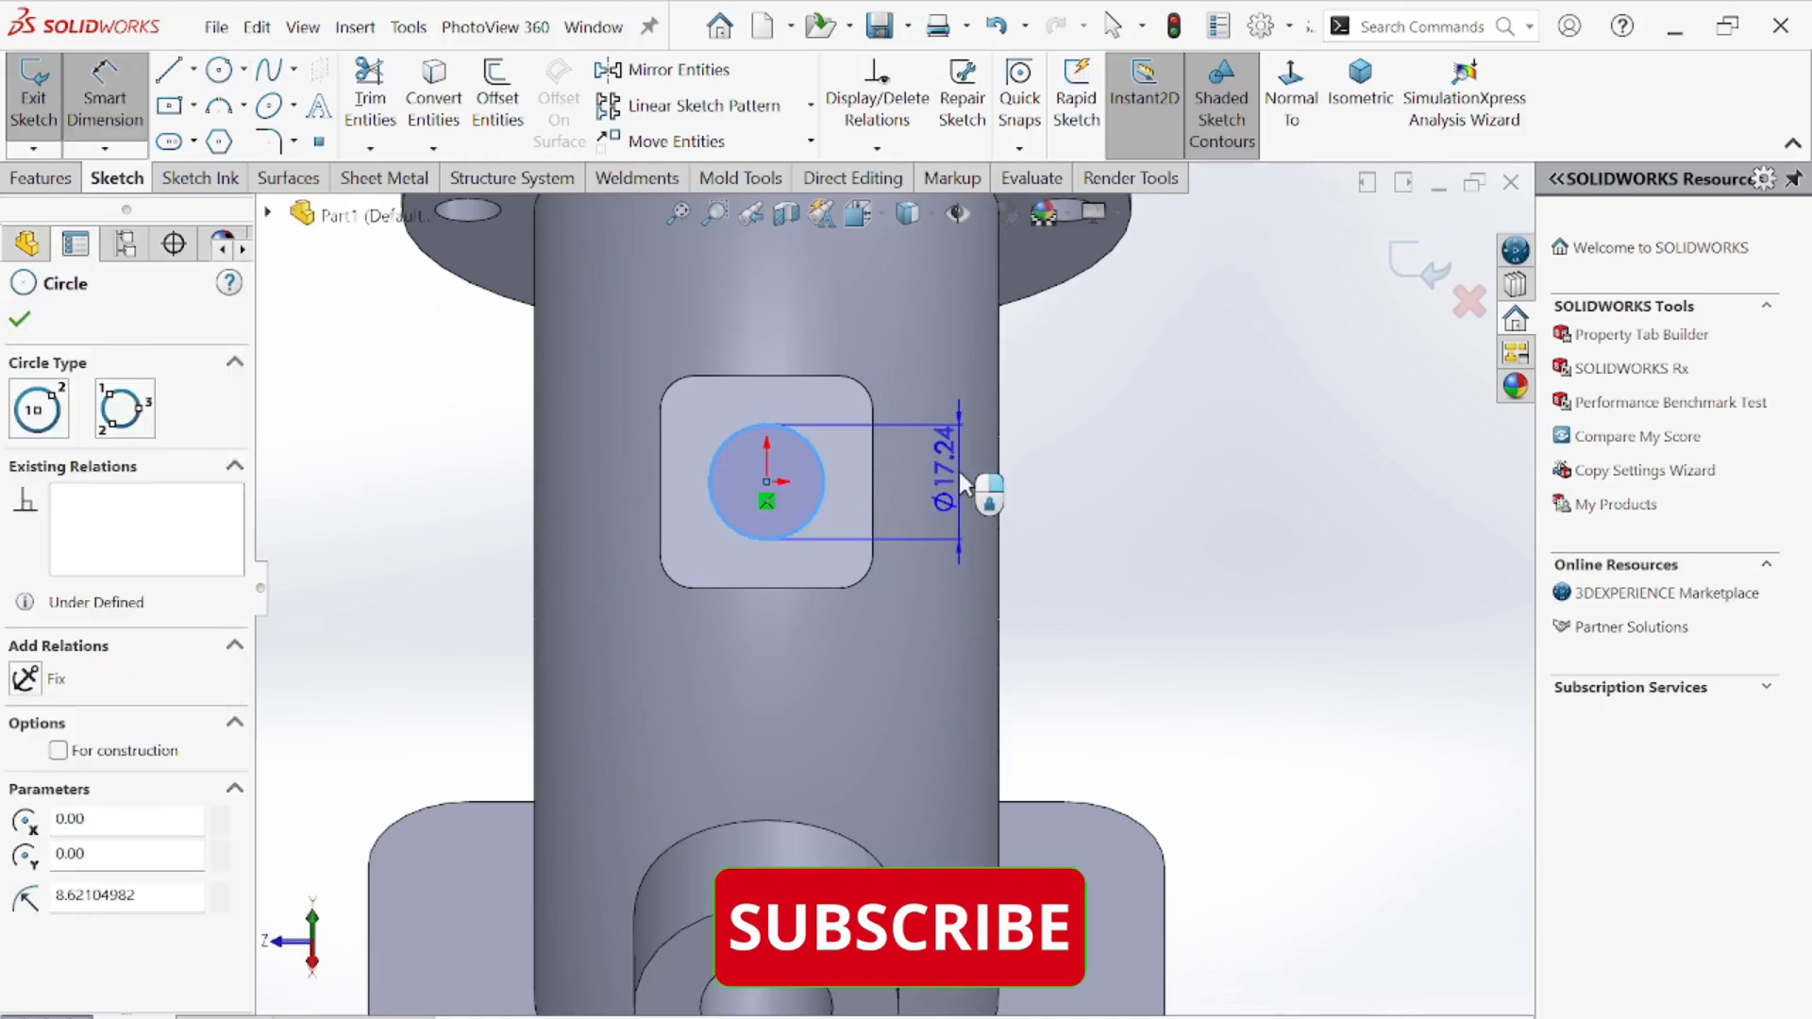
click(959, 552)
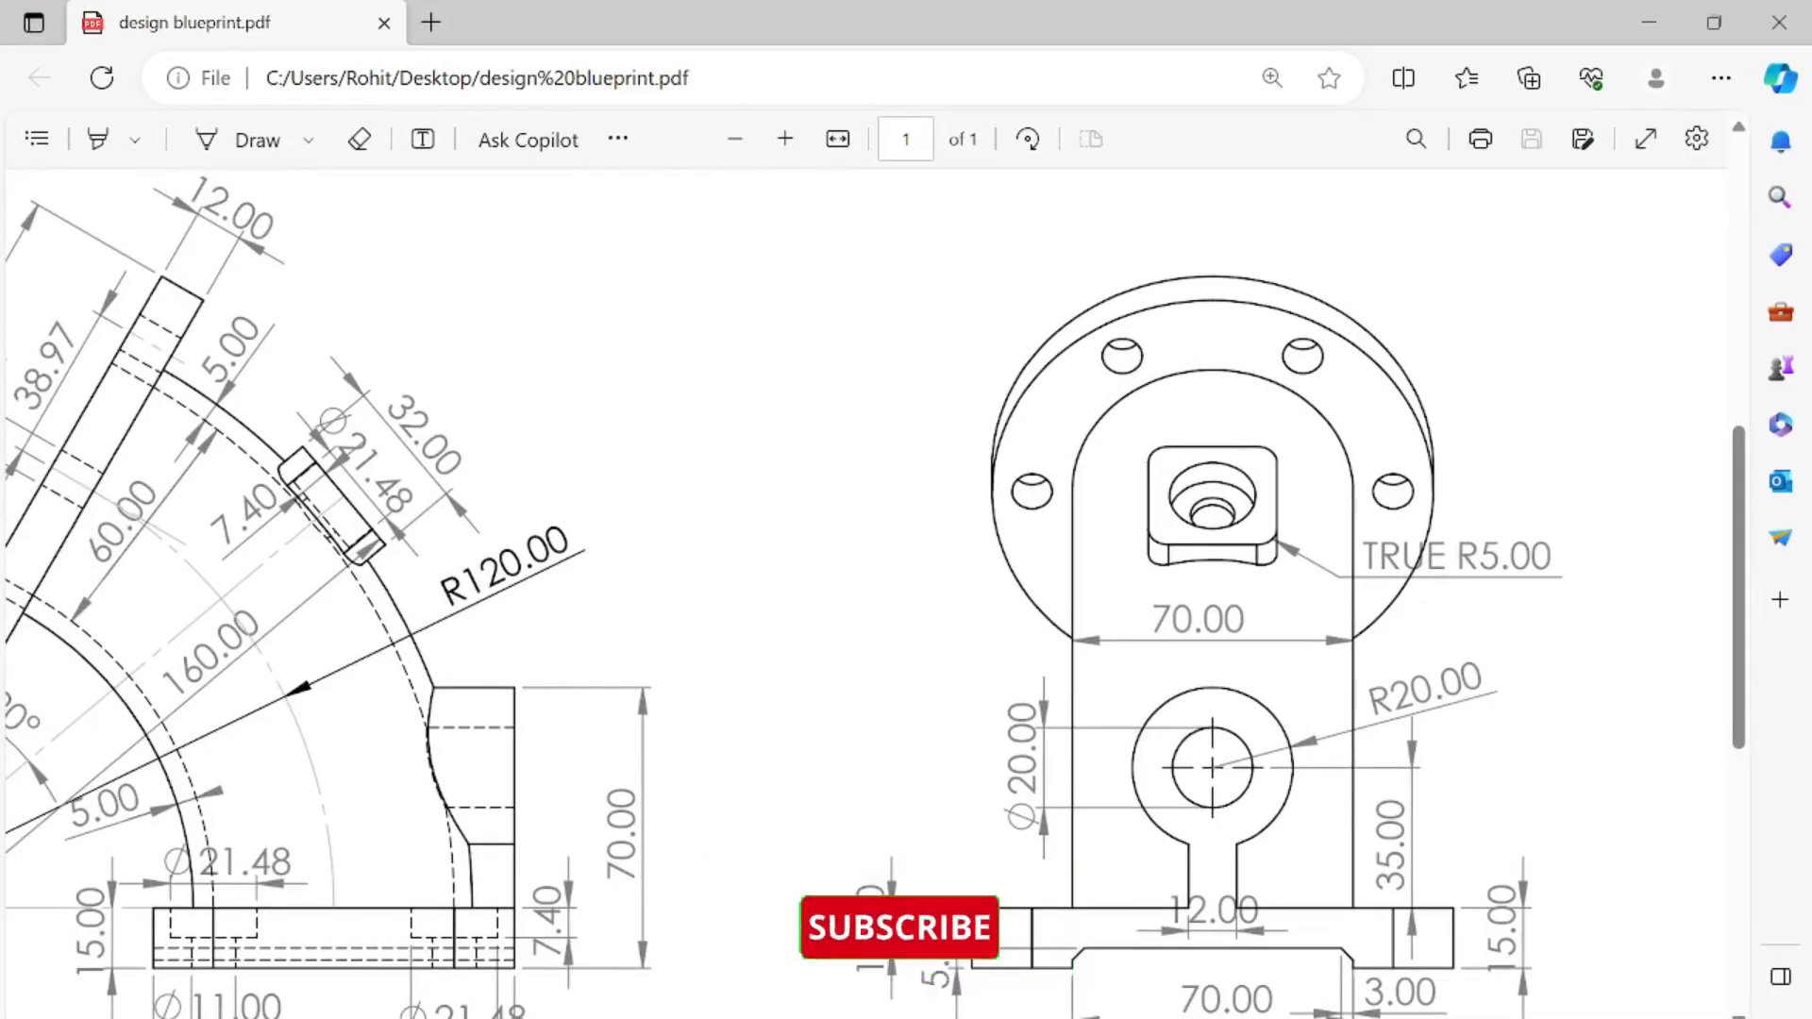
scroll(802, 594, left, 2)
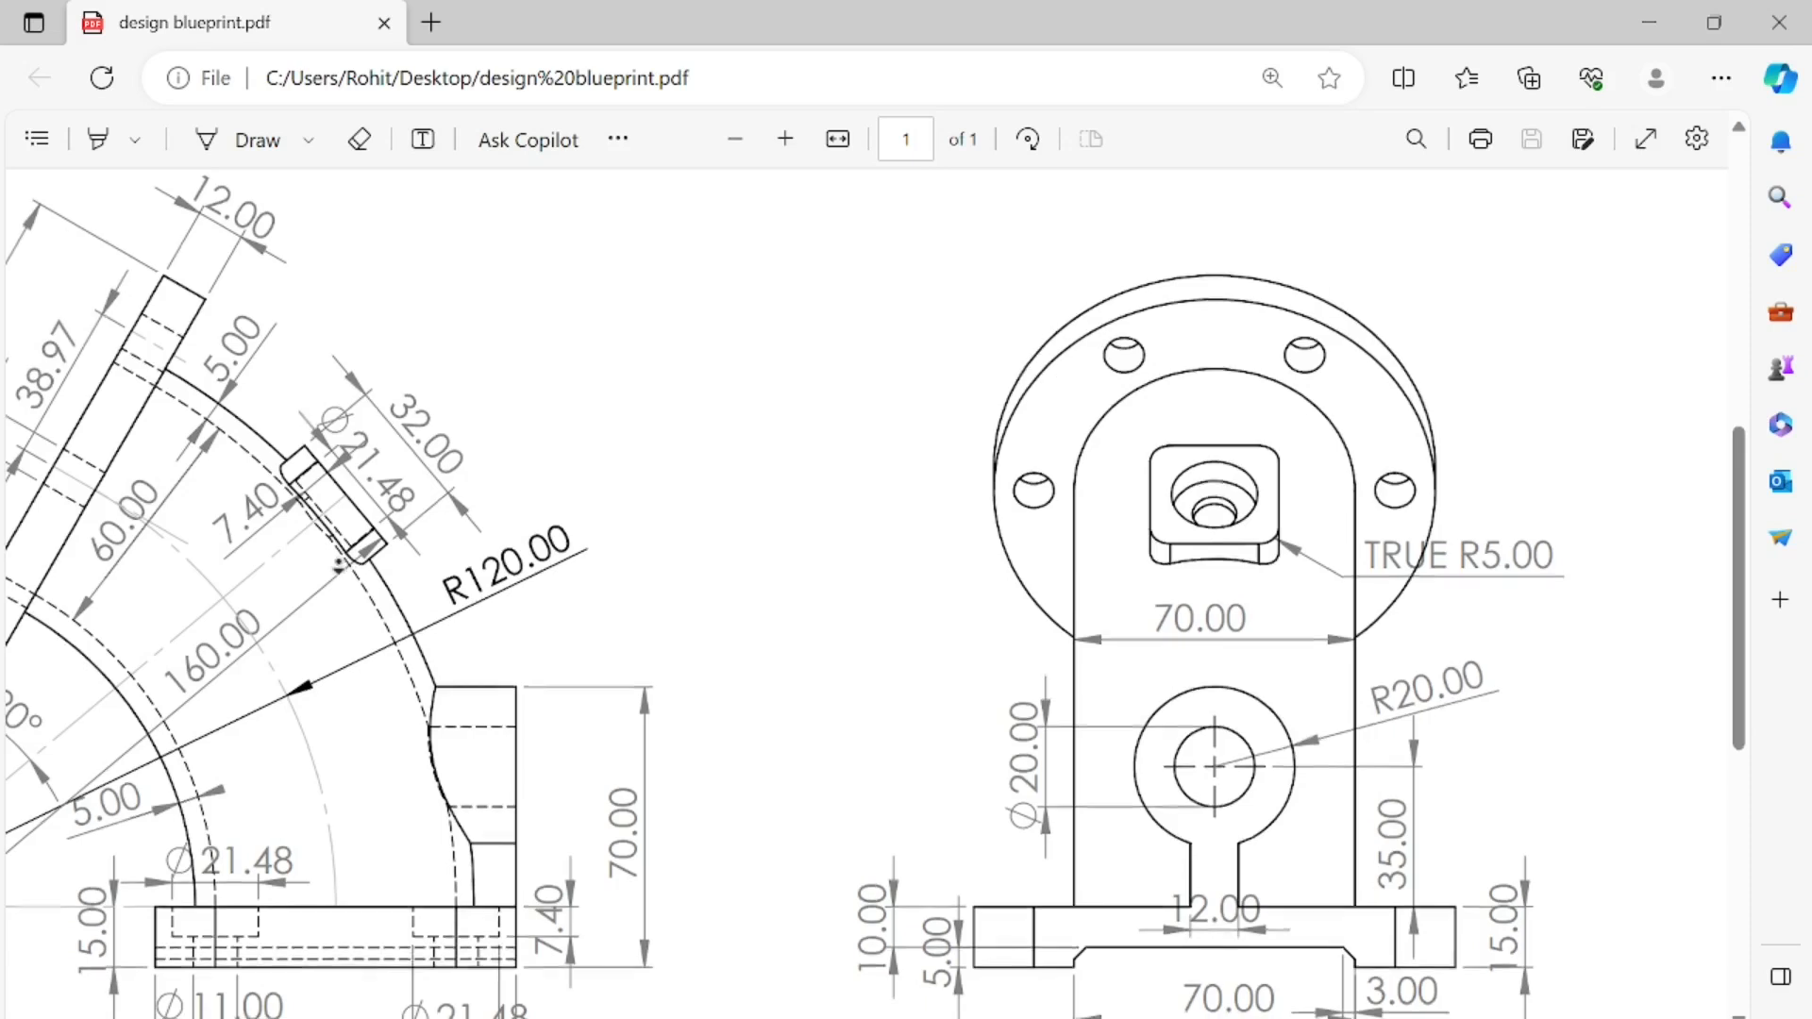
scroll(397, 502, left, 1)
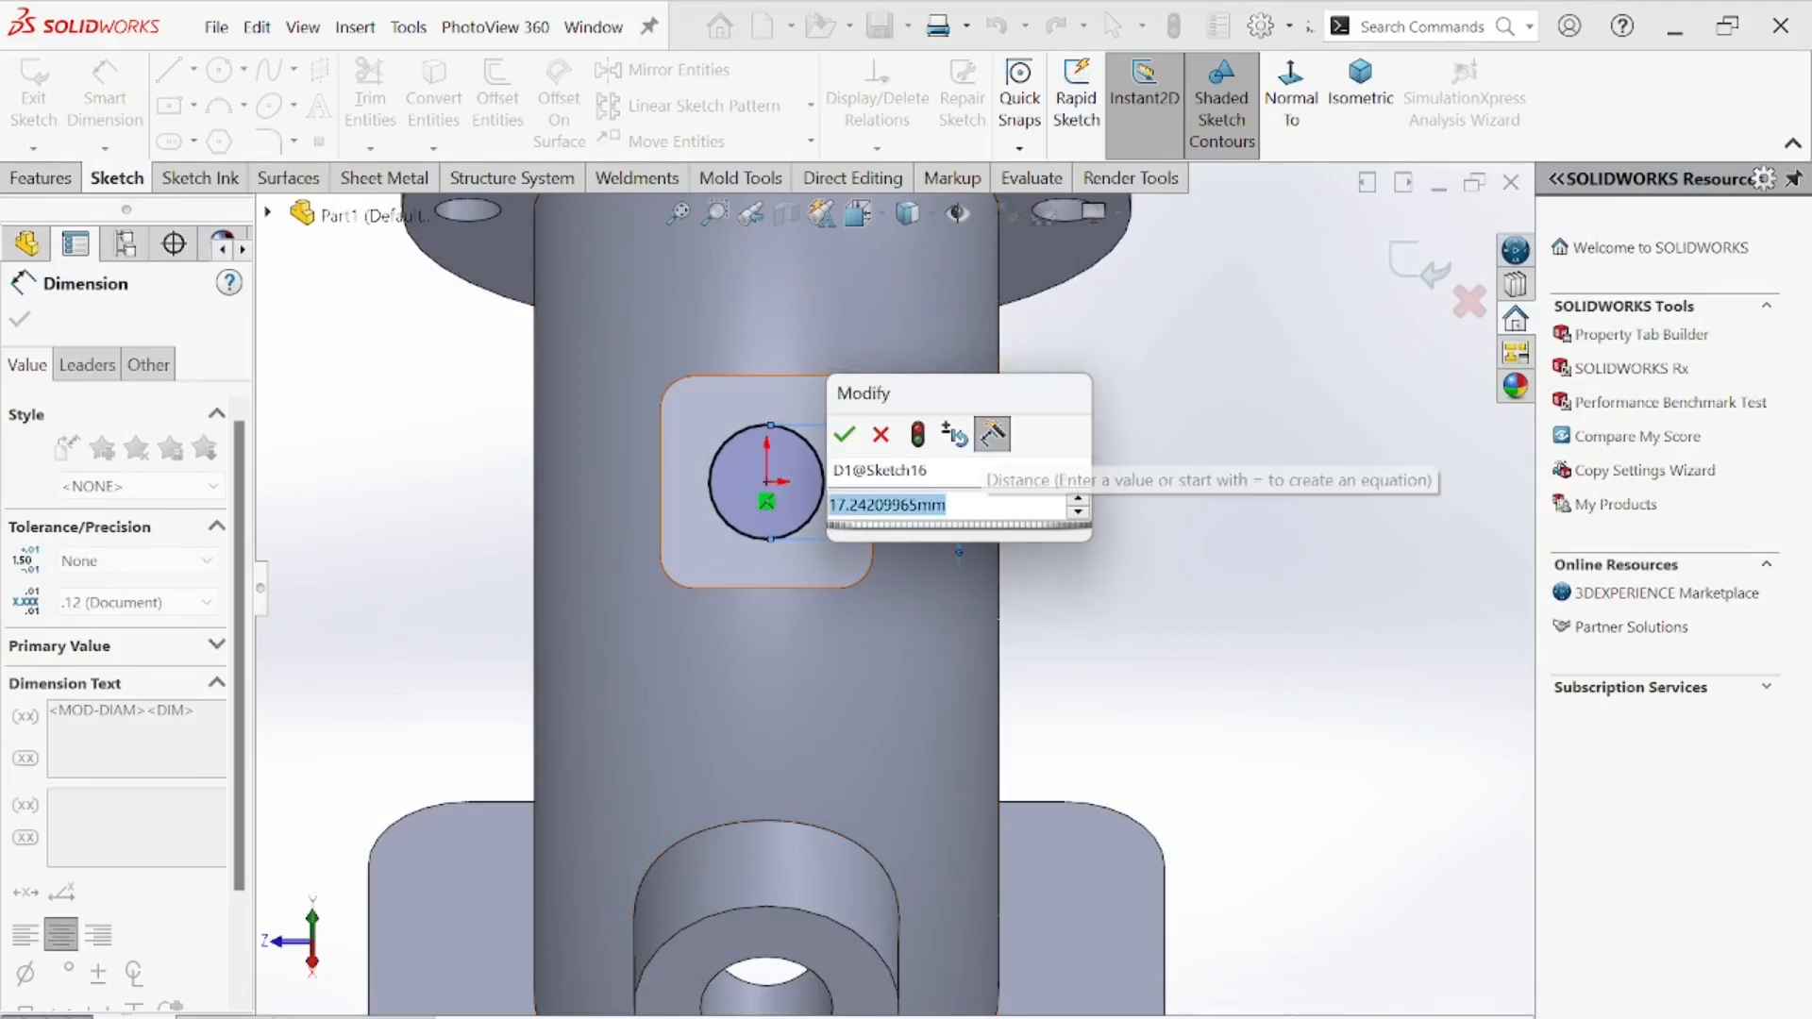
text(20)
key(Return)
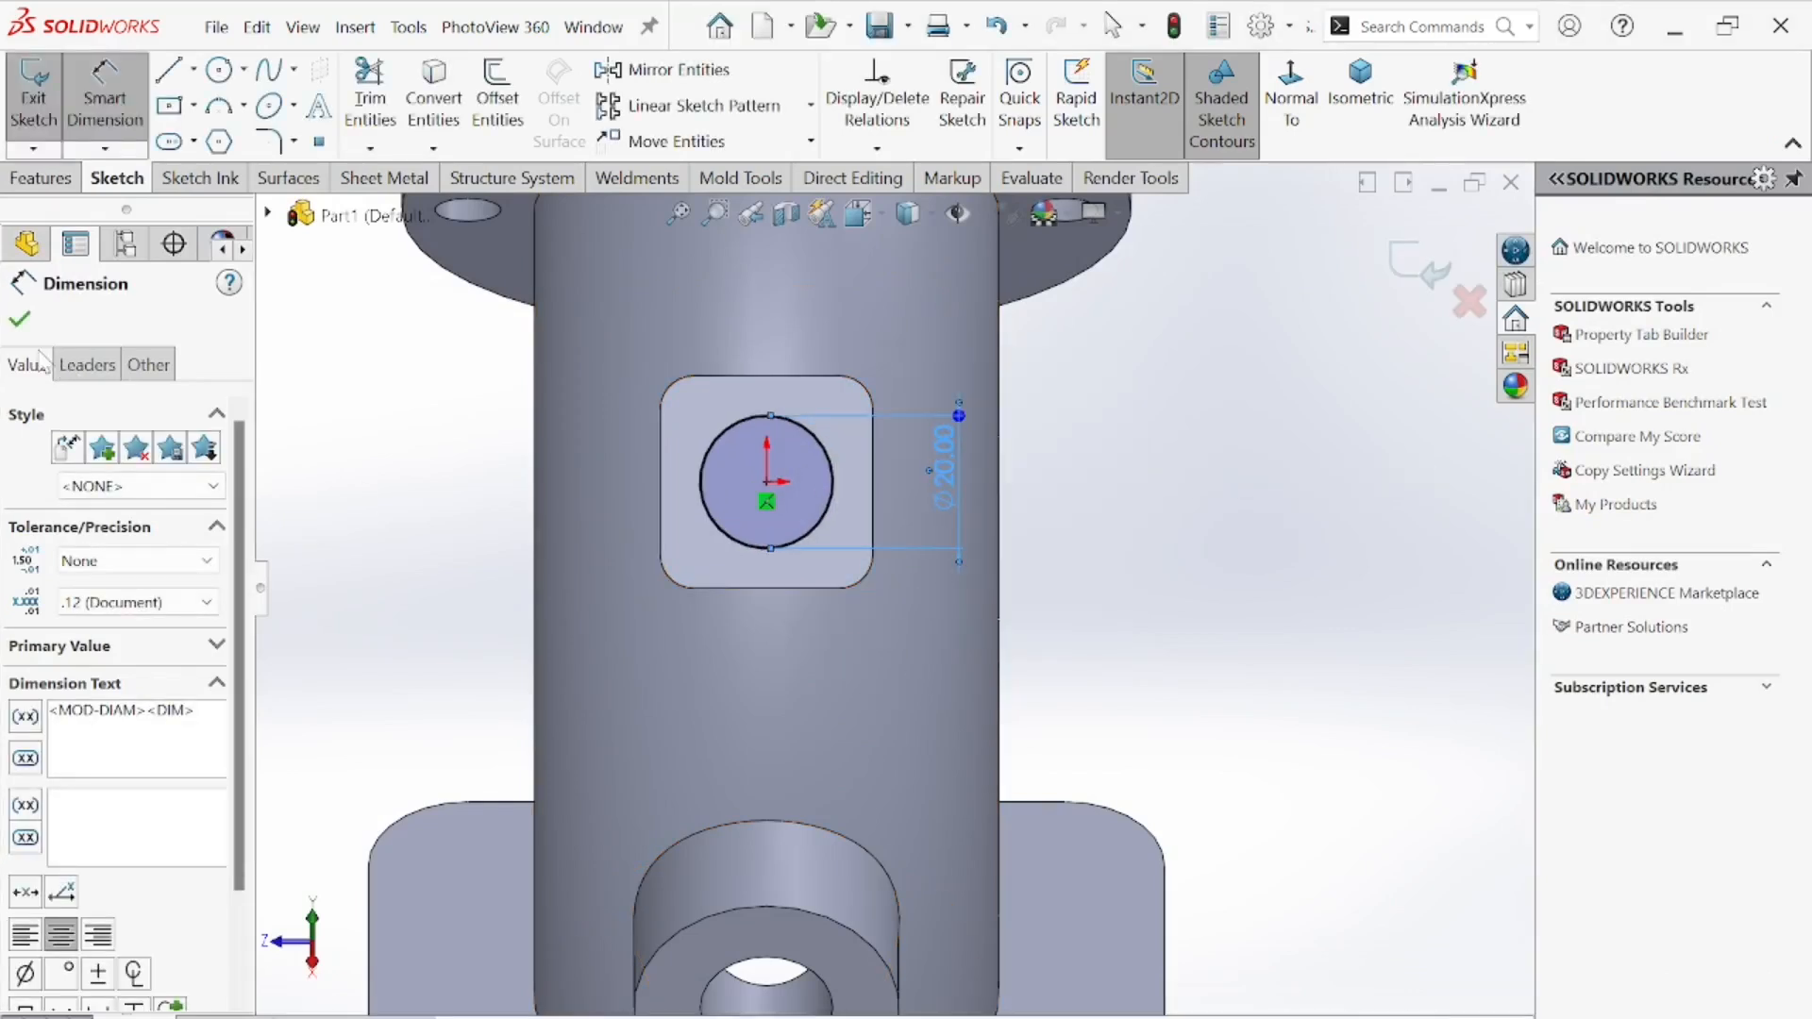
- Try an extruded cut of the pad's circle through the pad and pipe wall with end condition Up To Next
click(17, 322)
click(40, 177)
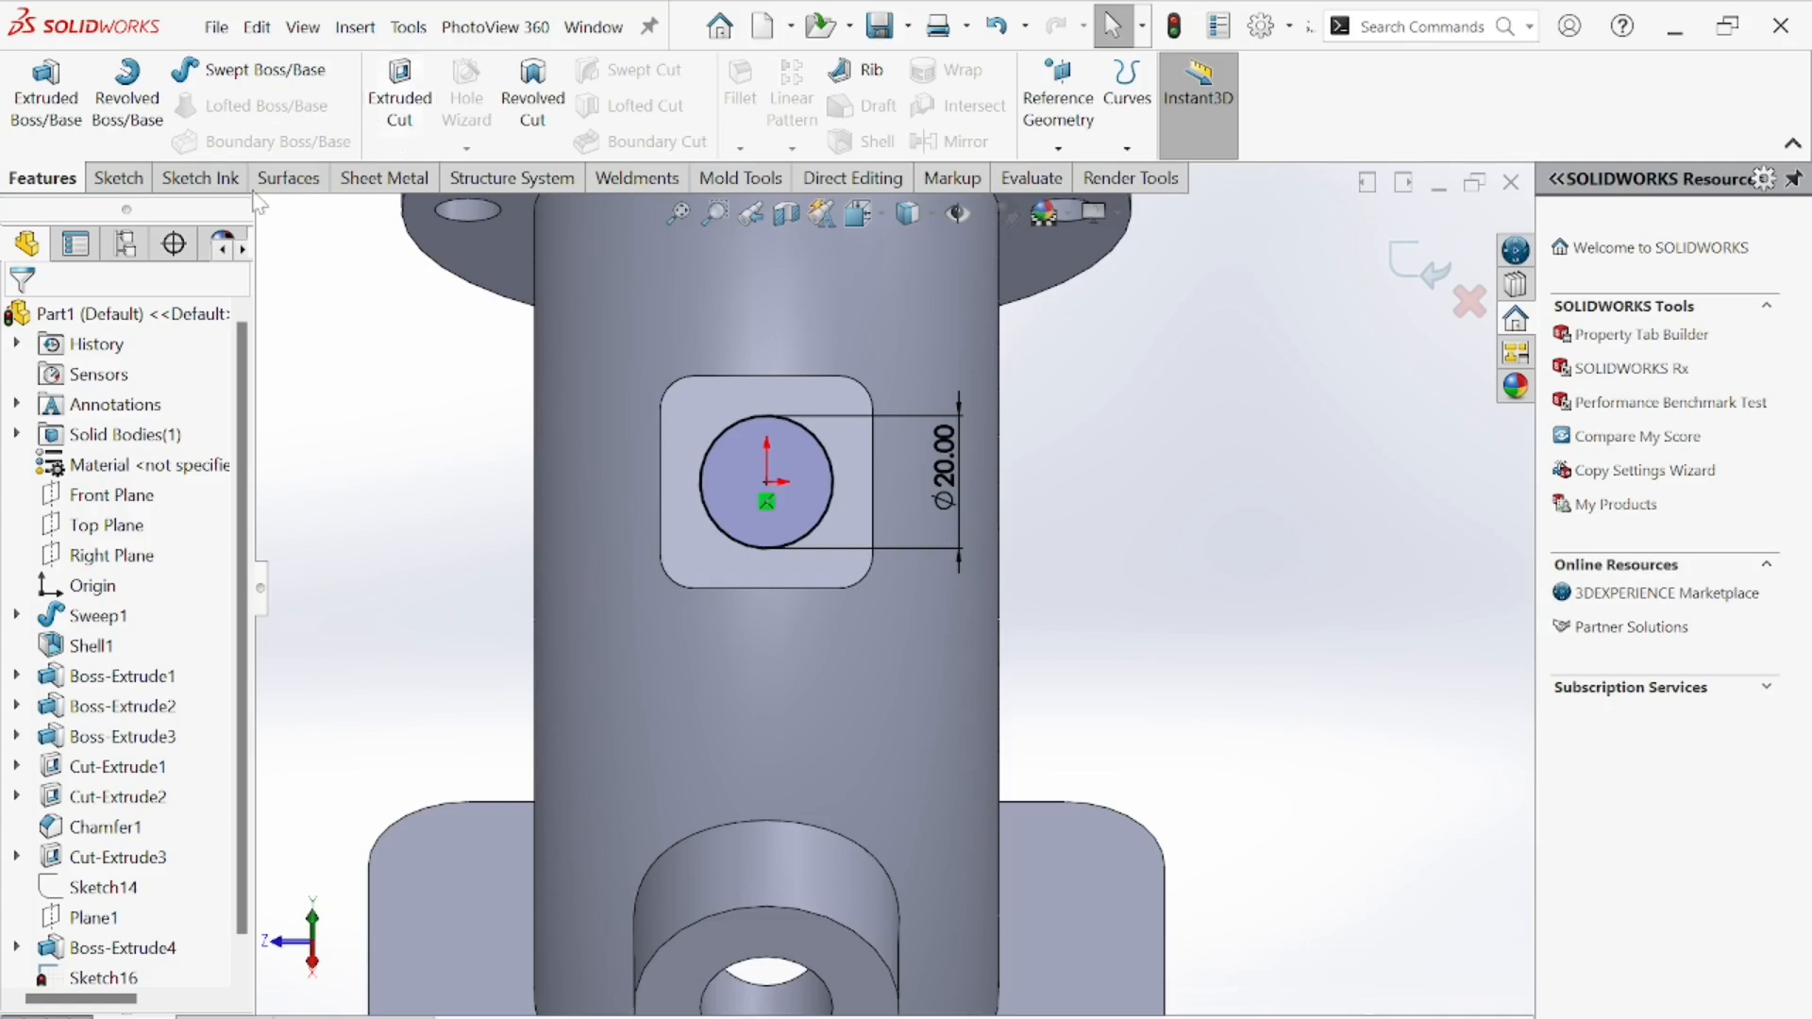
click(400, 99)
middle_drag(1059, 614, 599, 738)
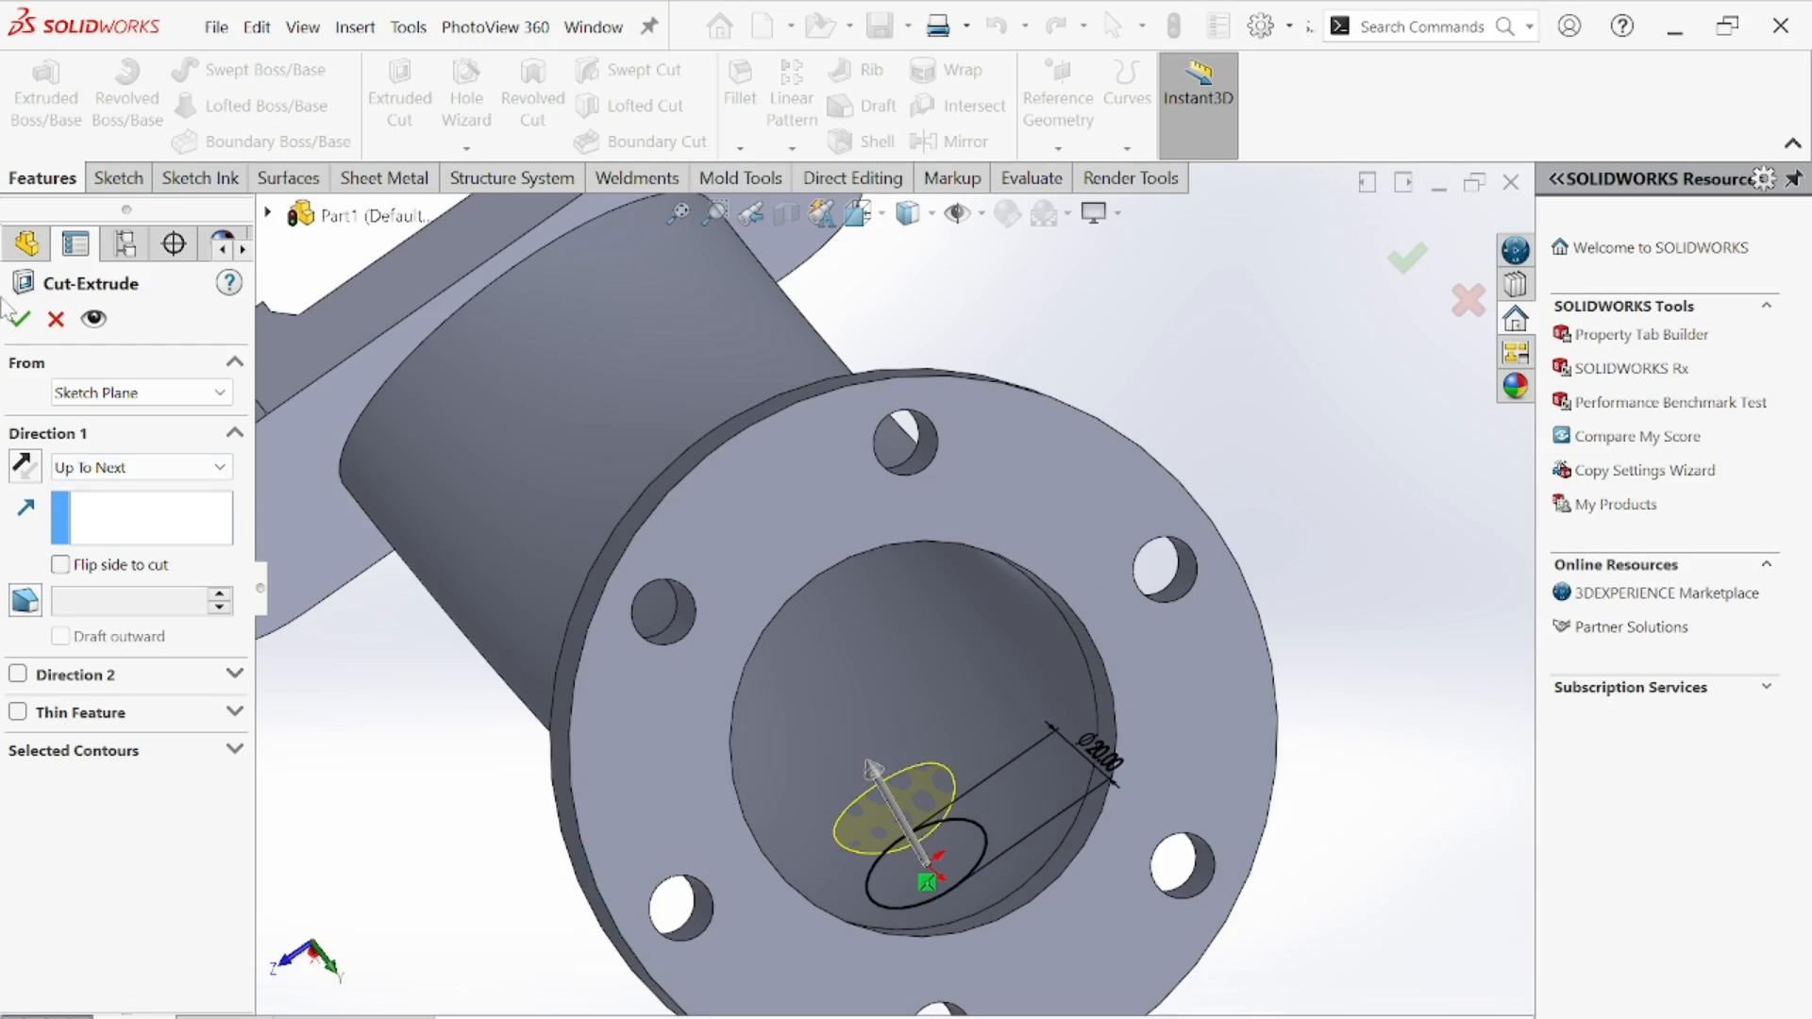
scroll(823, 682, up, 2)
click(1417, 797)
middle_drag(1143, 766, 935, 543)
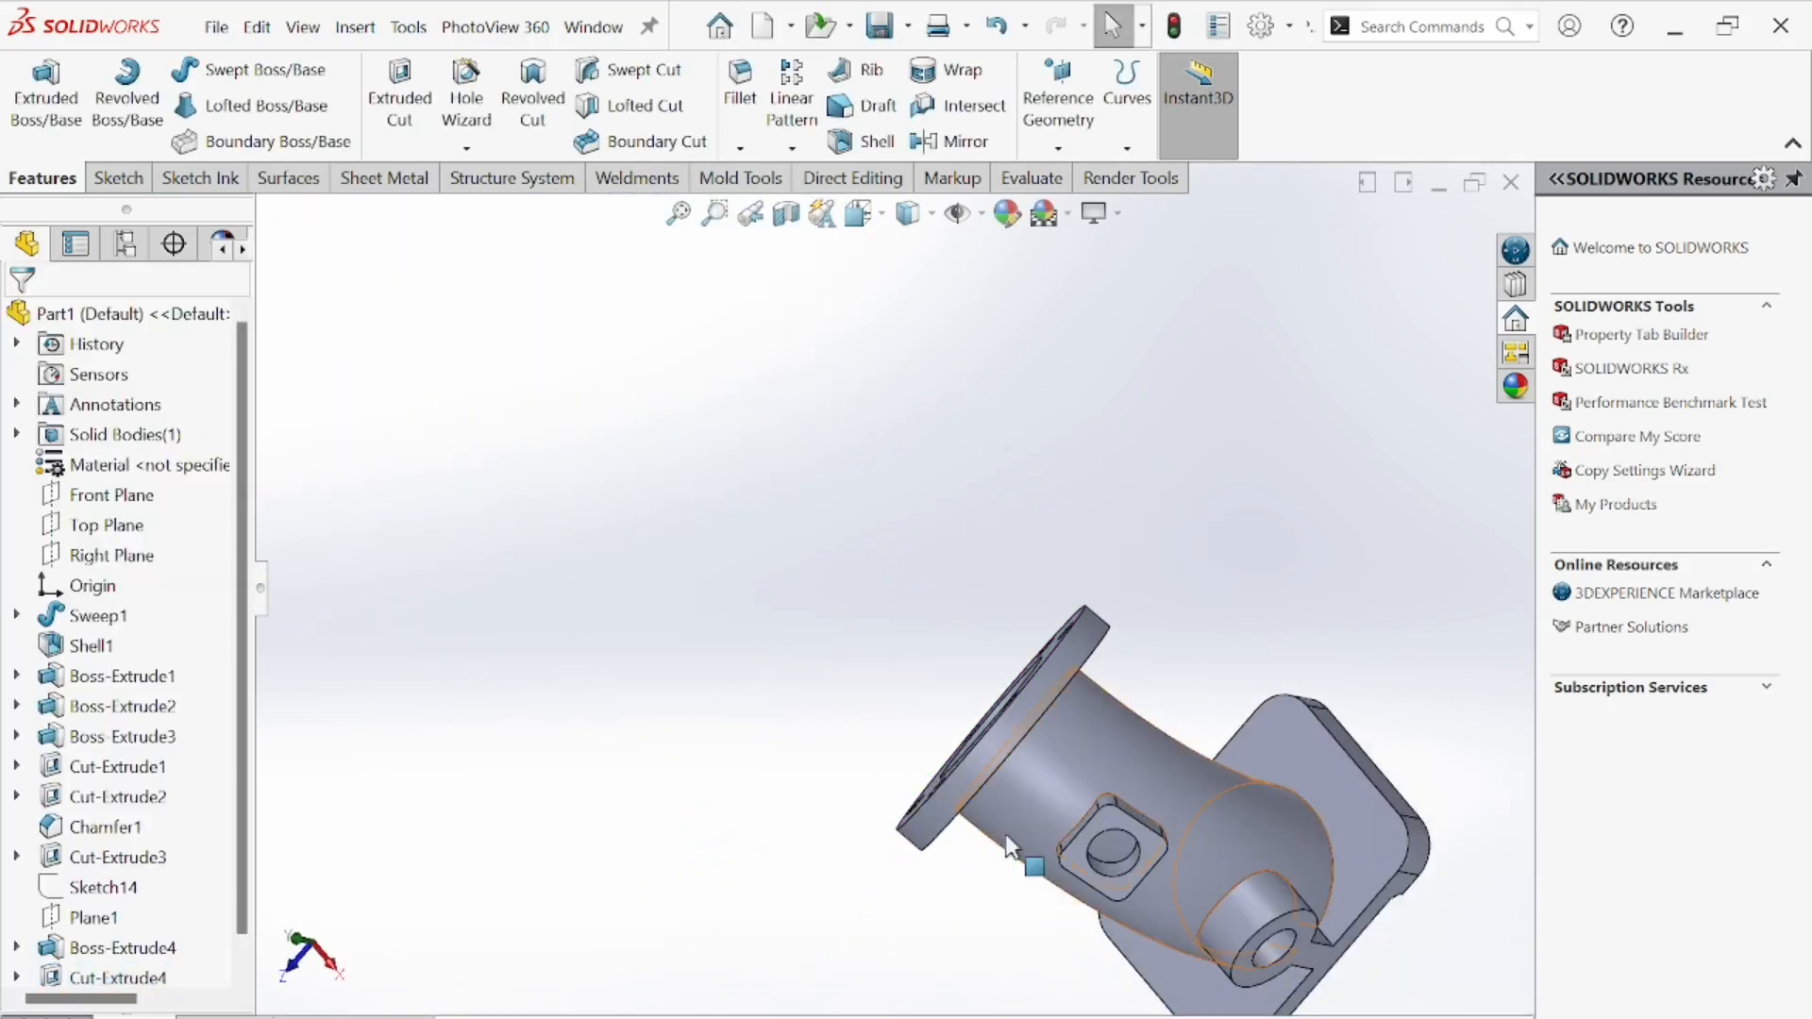
- Undo the extruded cut, the diameter dimension and the circle, back to the empty sketch on the pad's face
key(ctrl+z)
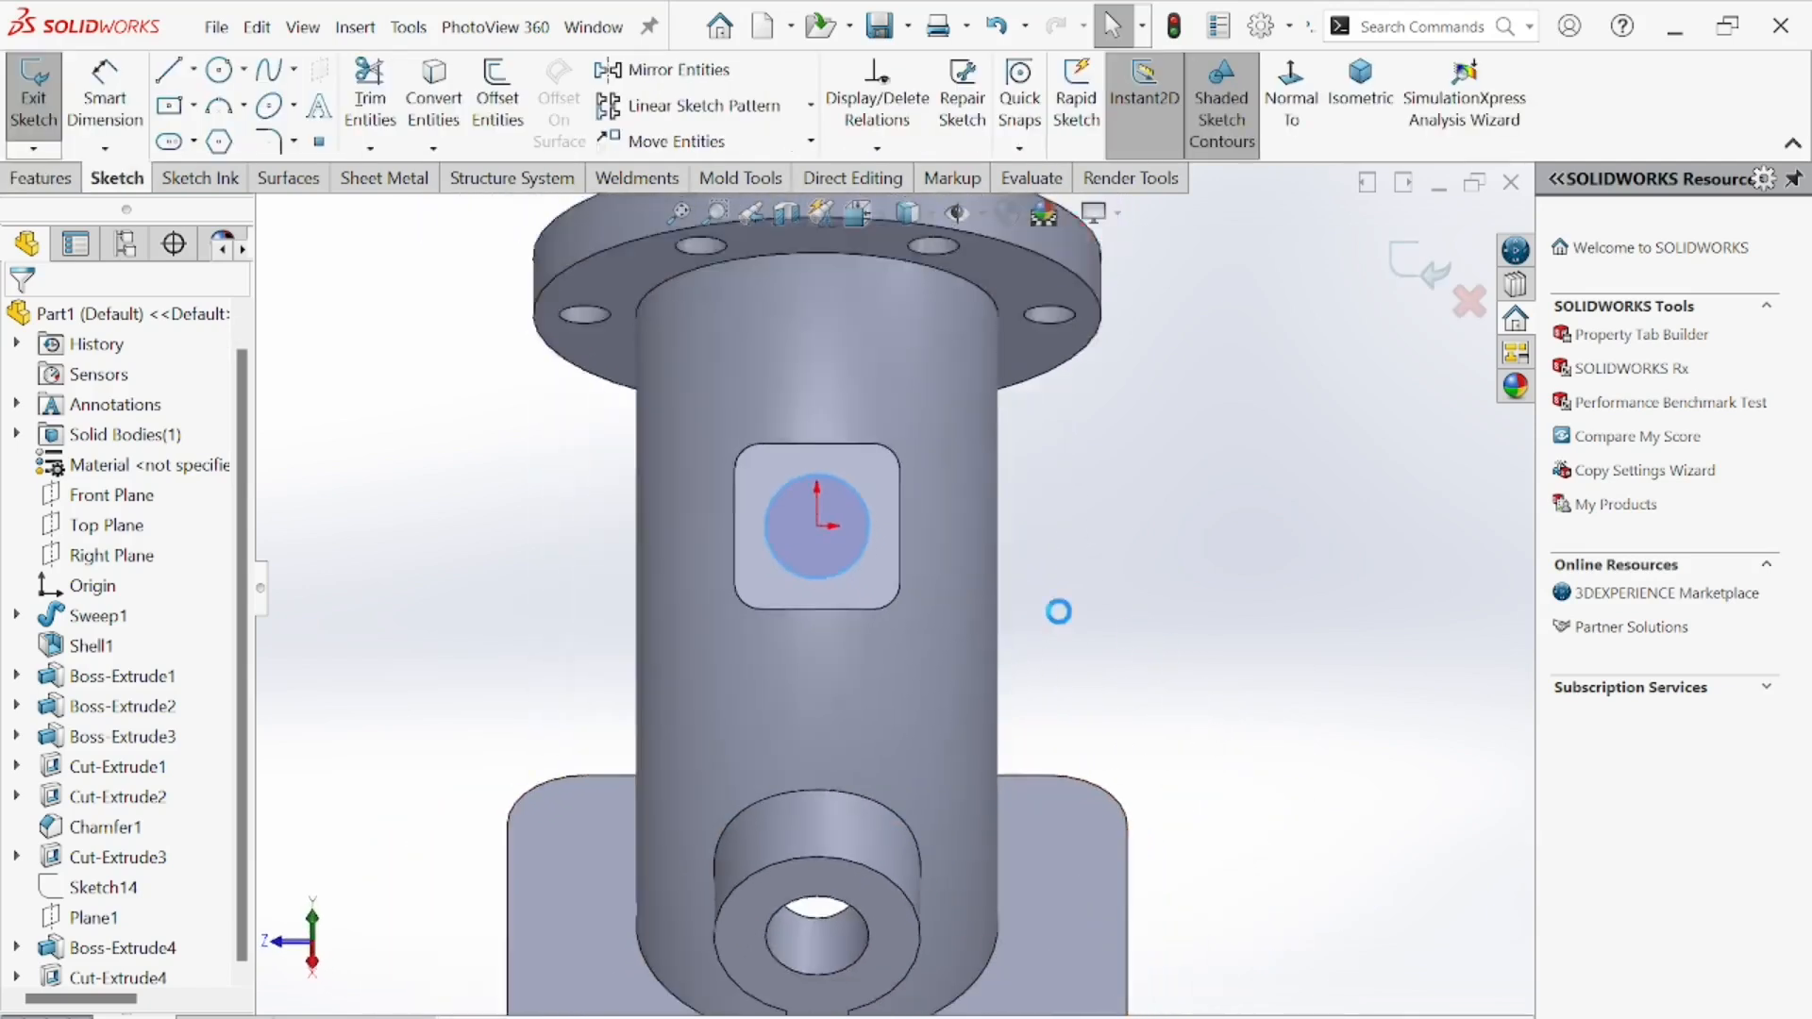
key(ctrl+z)
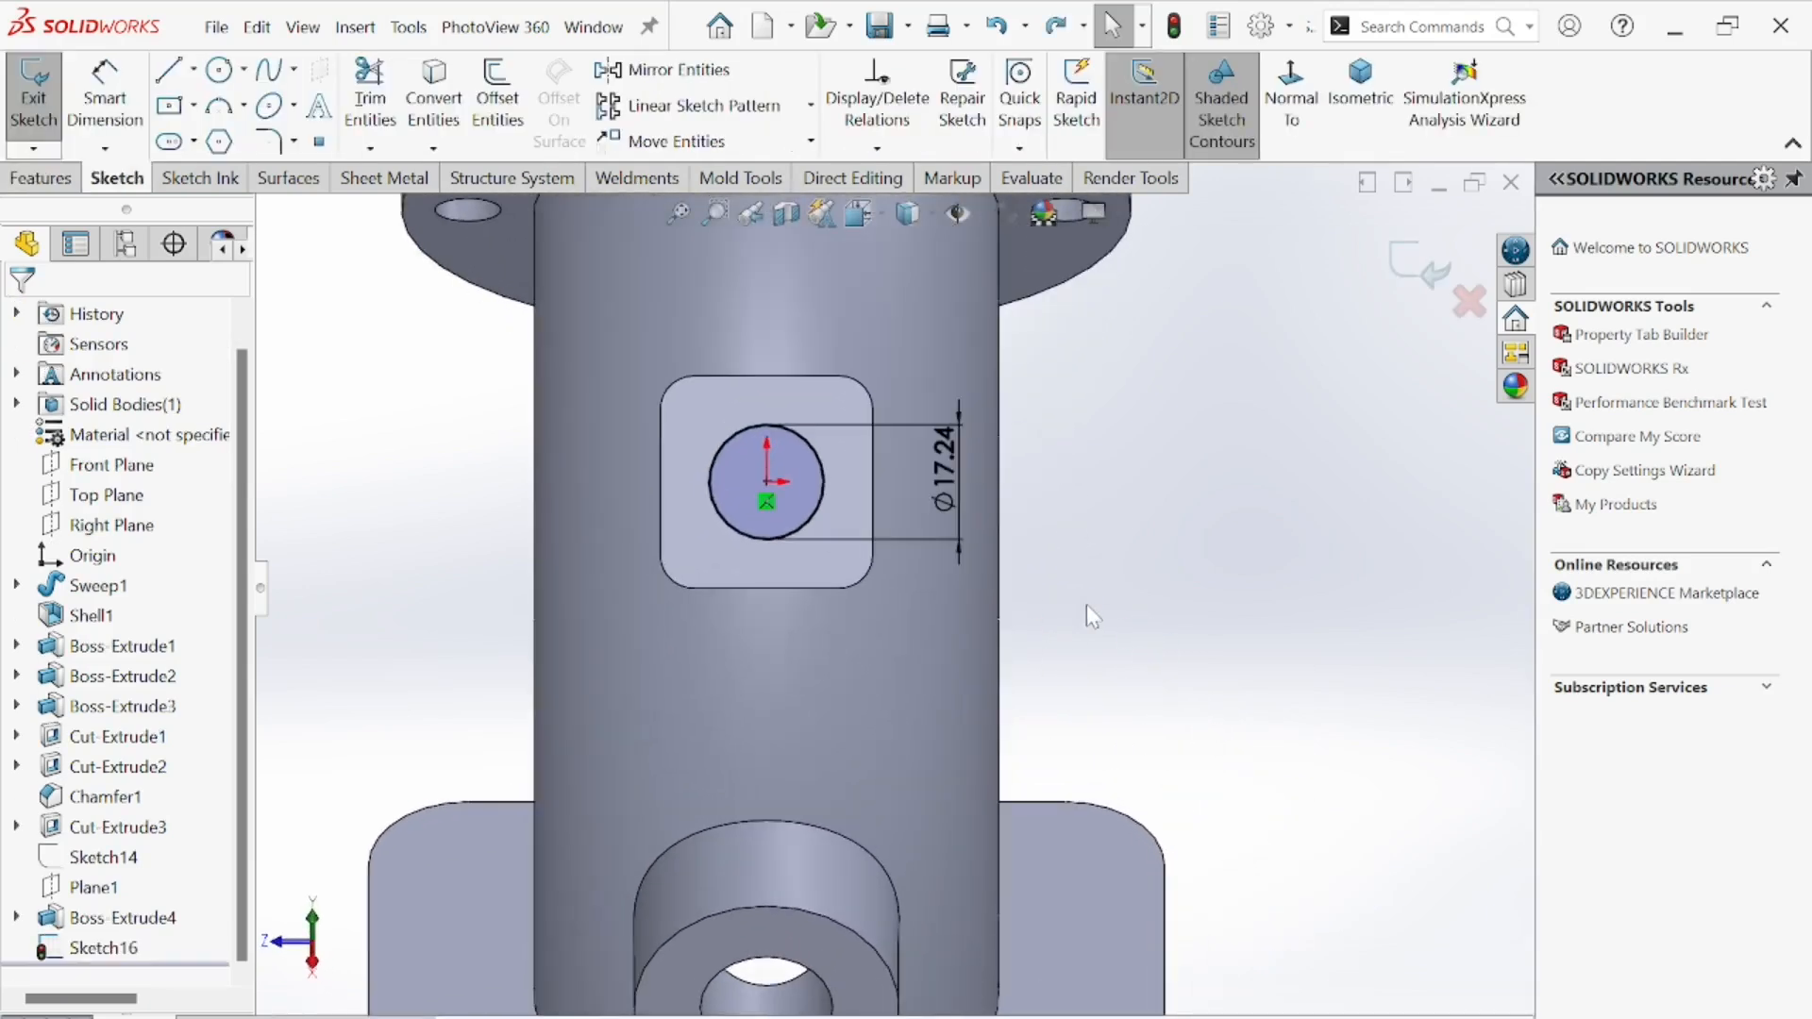
key(ctrl+z)
click(1280, 418)
key(ctrl+z)
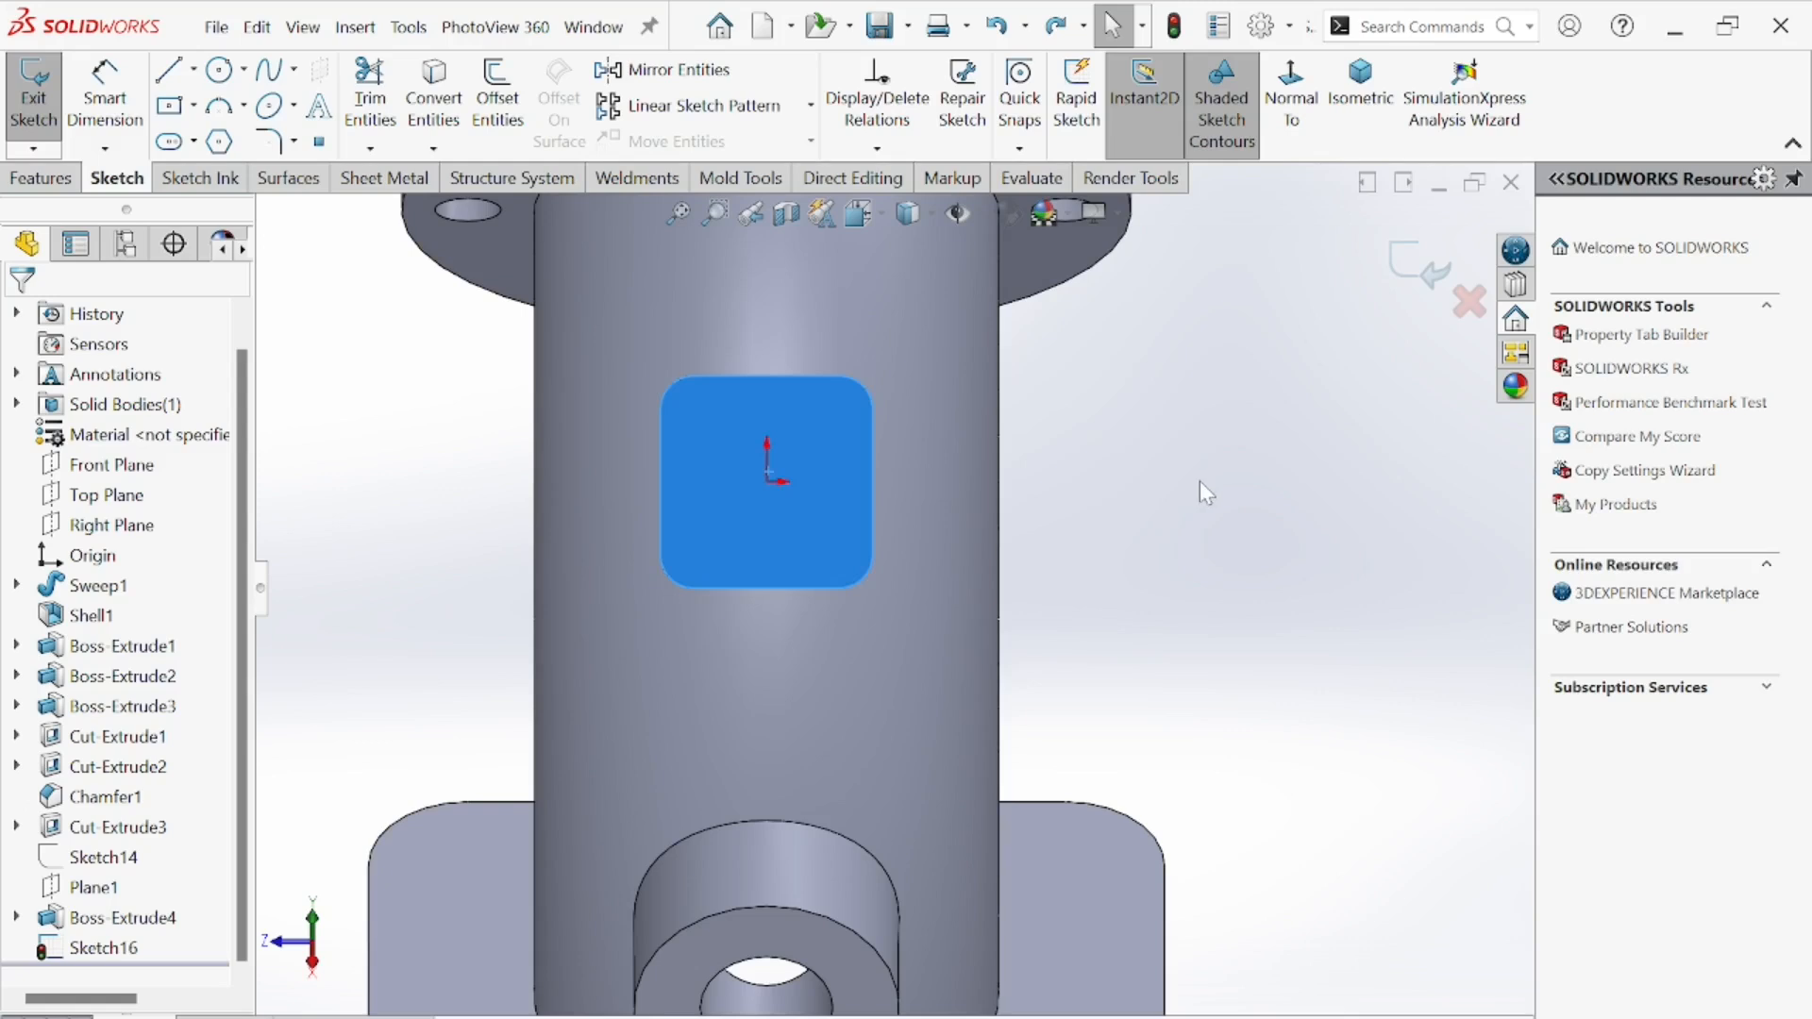
click(1198, 479)
scroll(887, 585, up, 3)
middle_drag(501, 454, 519, 496)
scroll(1125, 703, up, 4)
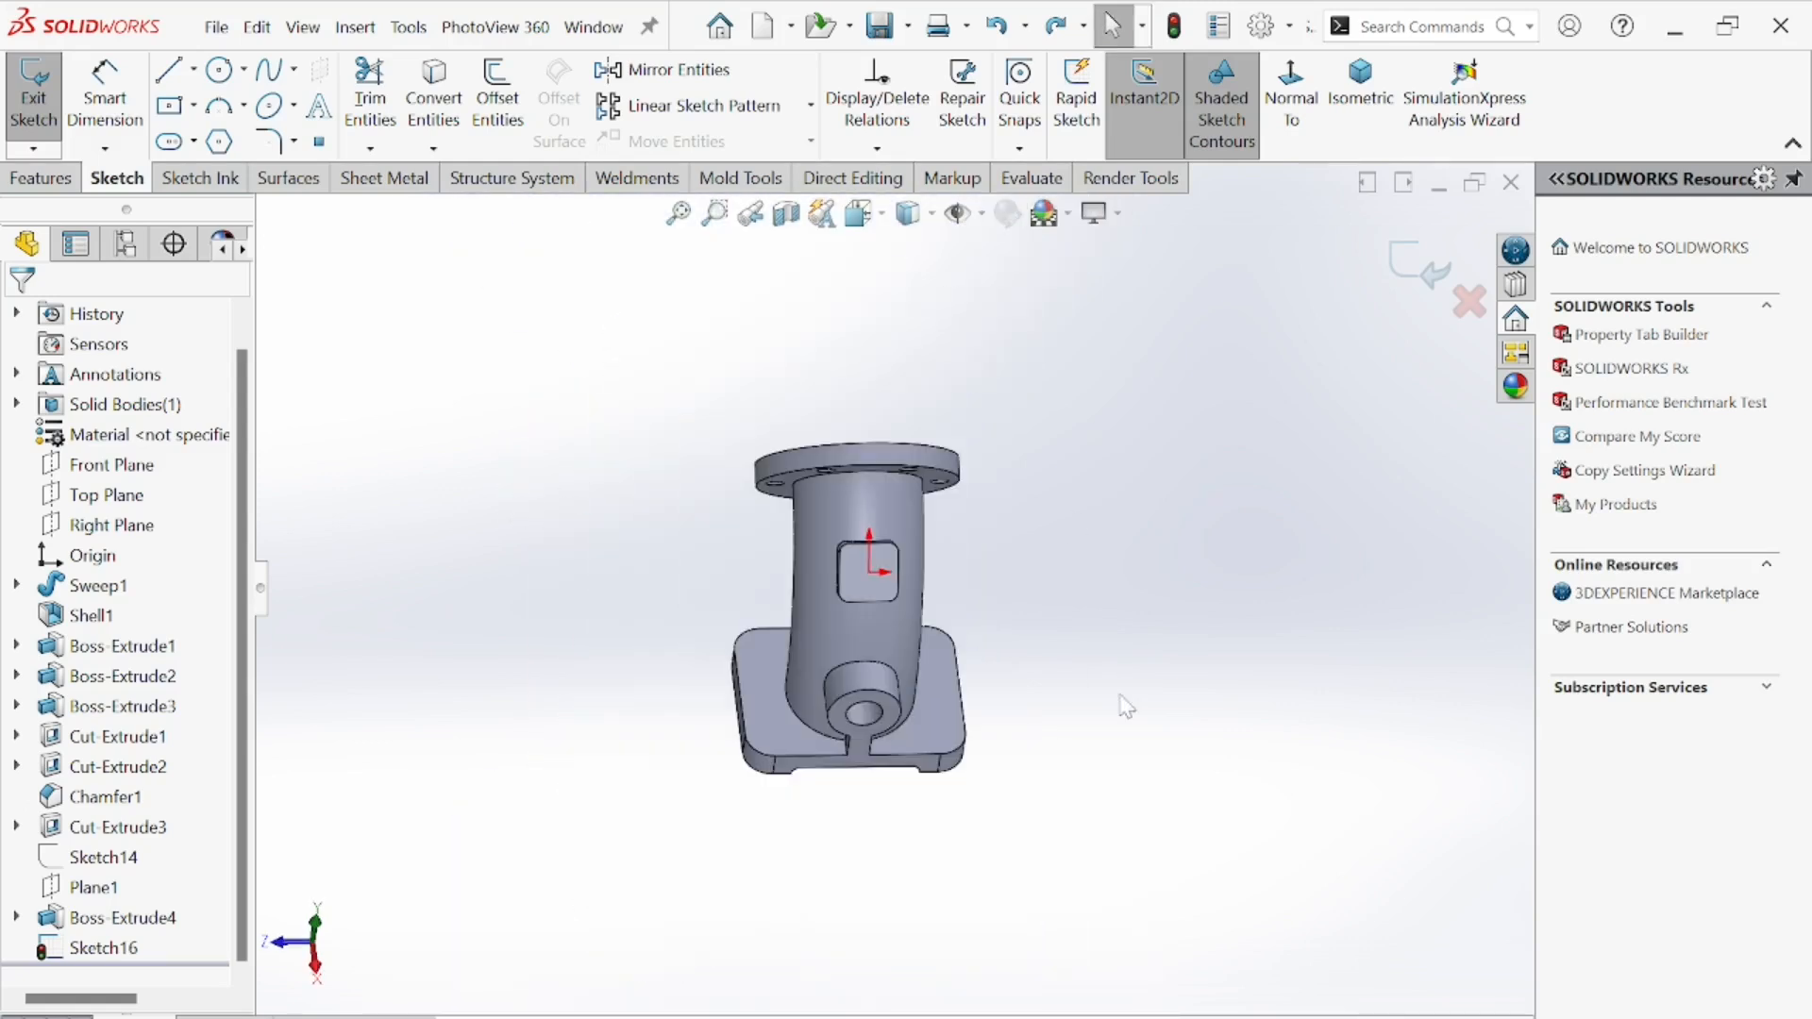
middle_drag(1125, 702, 1130, 516)
middle_drag(967, 674, 918, 878)
scroll(918, 695, up, 2)
middle_drag(946, 614, 967, 512)
scroll(983, 614, down, 3)
scroll(892, 727, down, 3)
middle_drag(824, 759, 847, 825)
scroll(848, 826, up, 3)
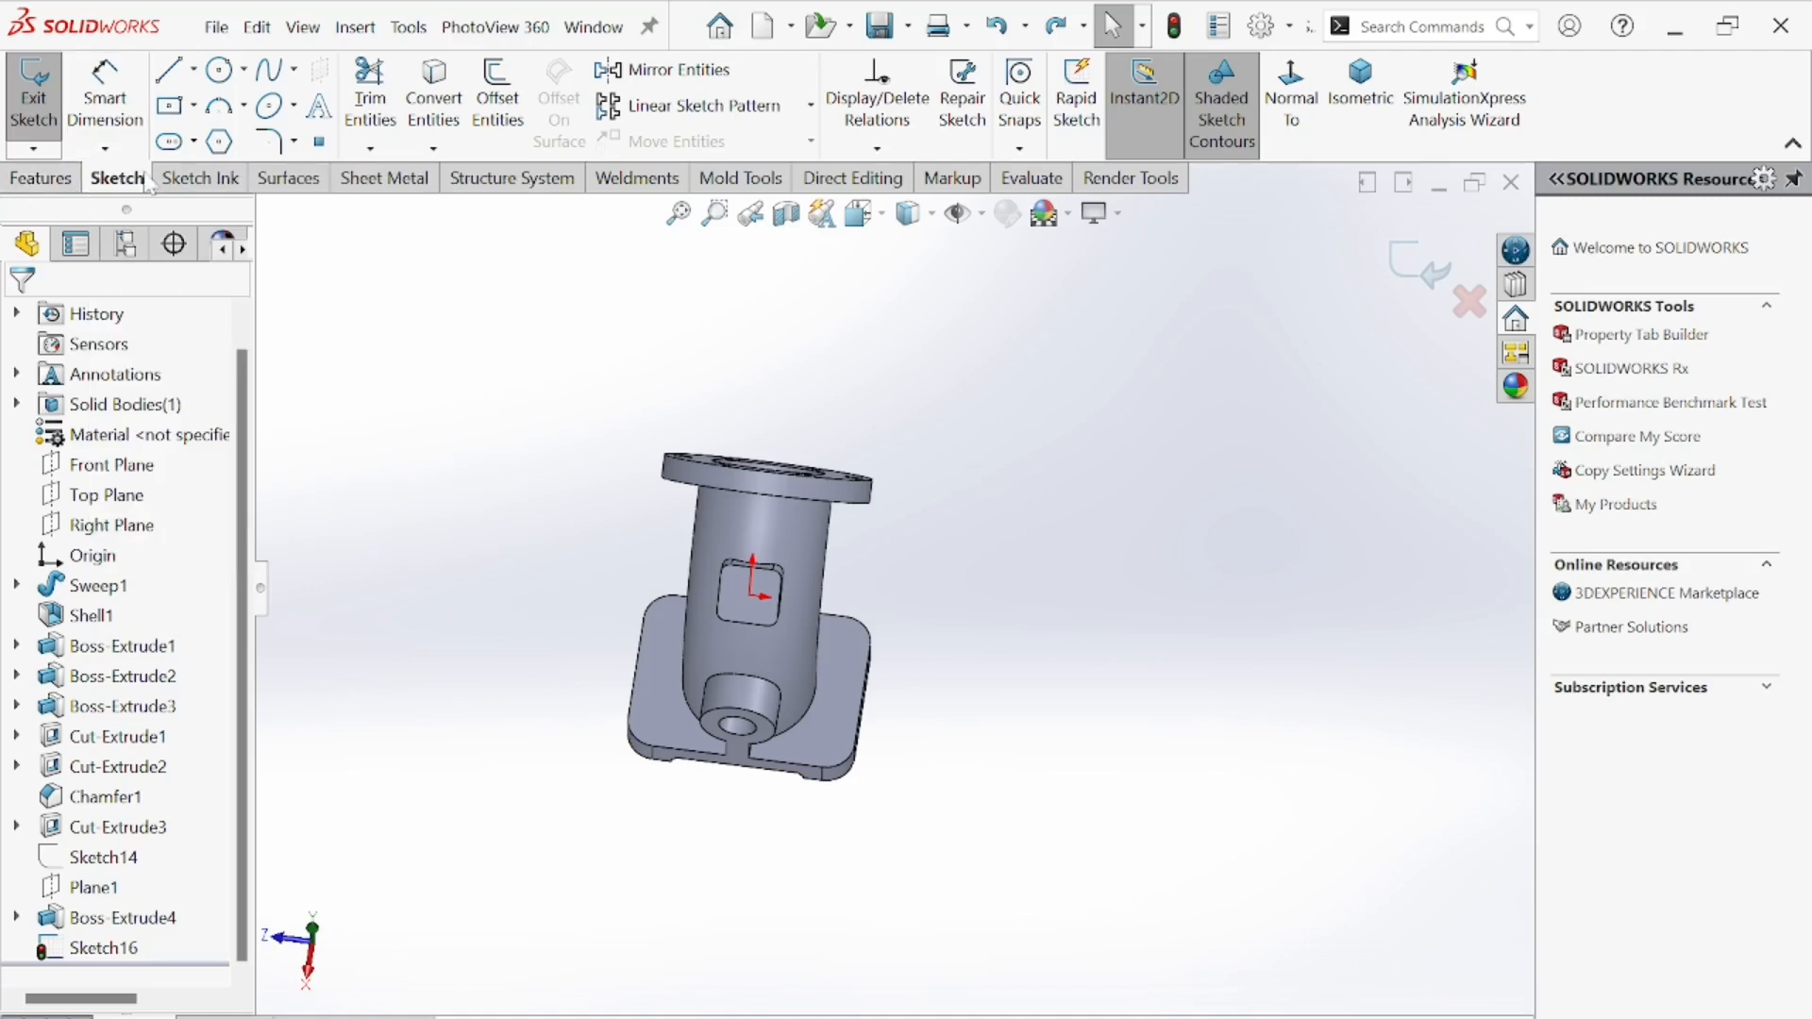
- Exit the empty pad sketch and start a counterbored M10 ISO hole for Hex Bolt Grade C ISO 4016 on the base flange's upper face
click(40, 178)
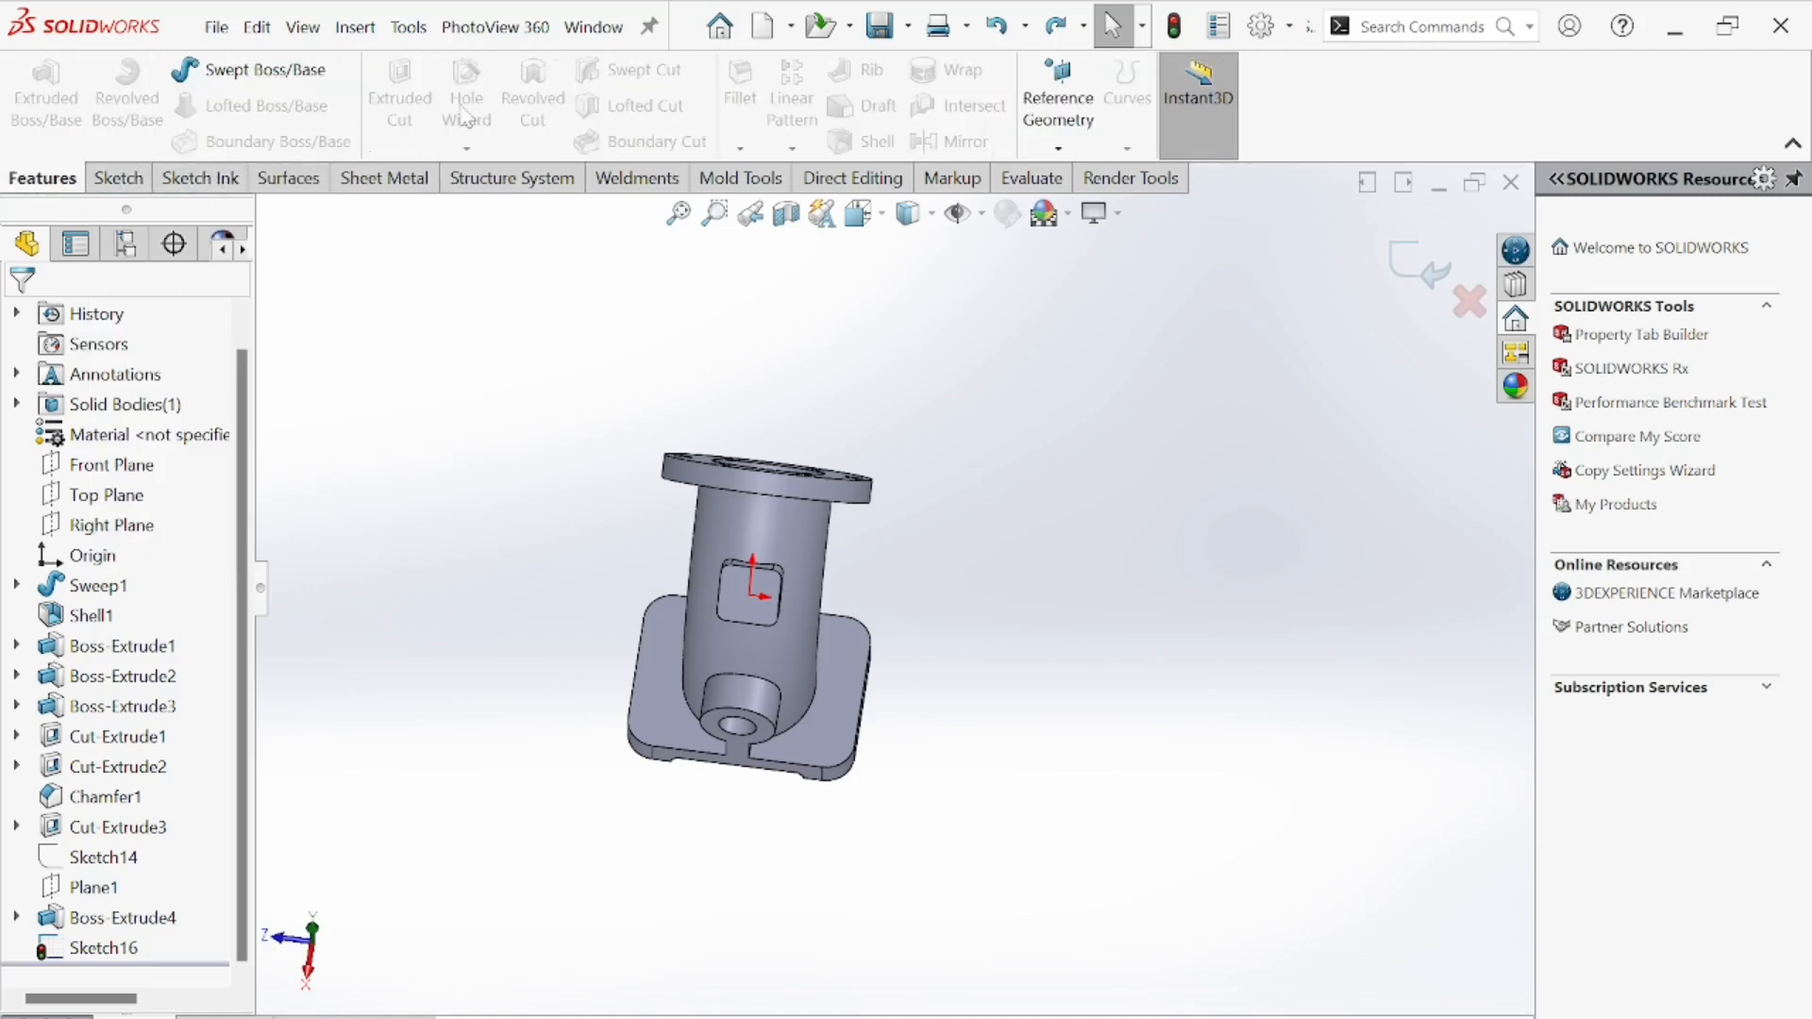
click(1420, 267)
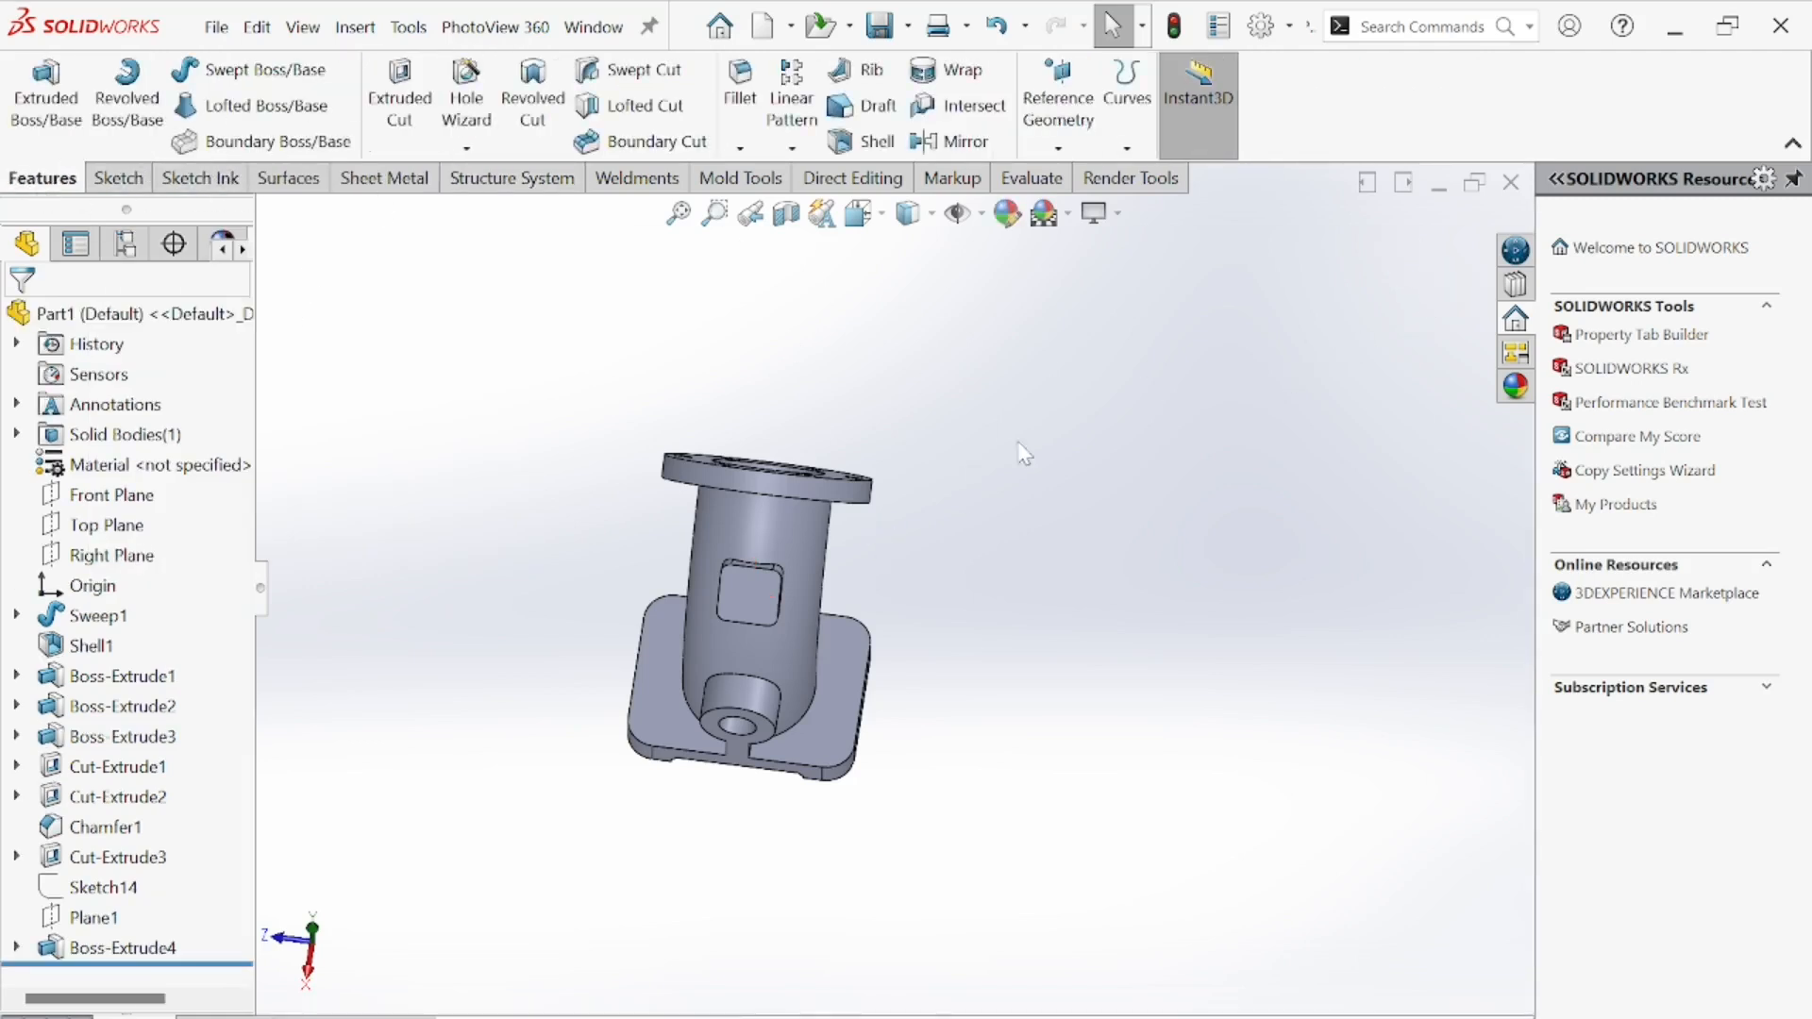
click(467, 110)
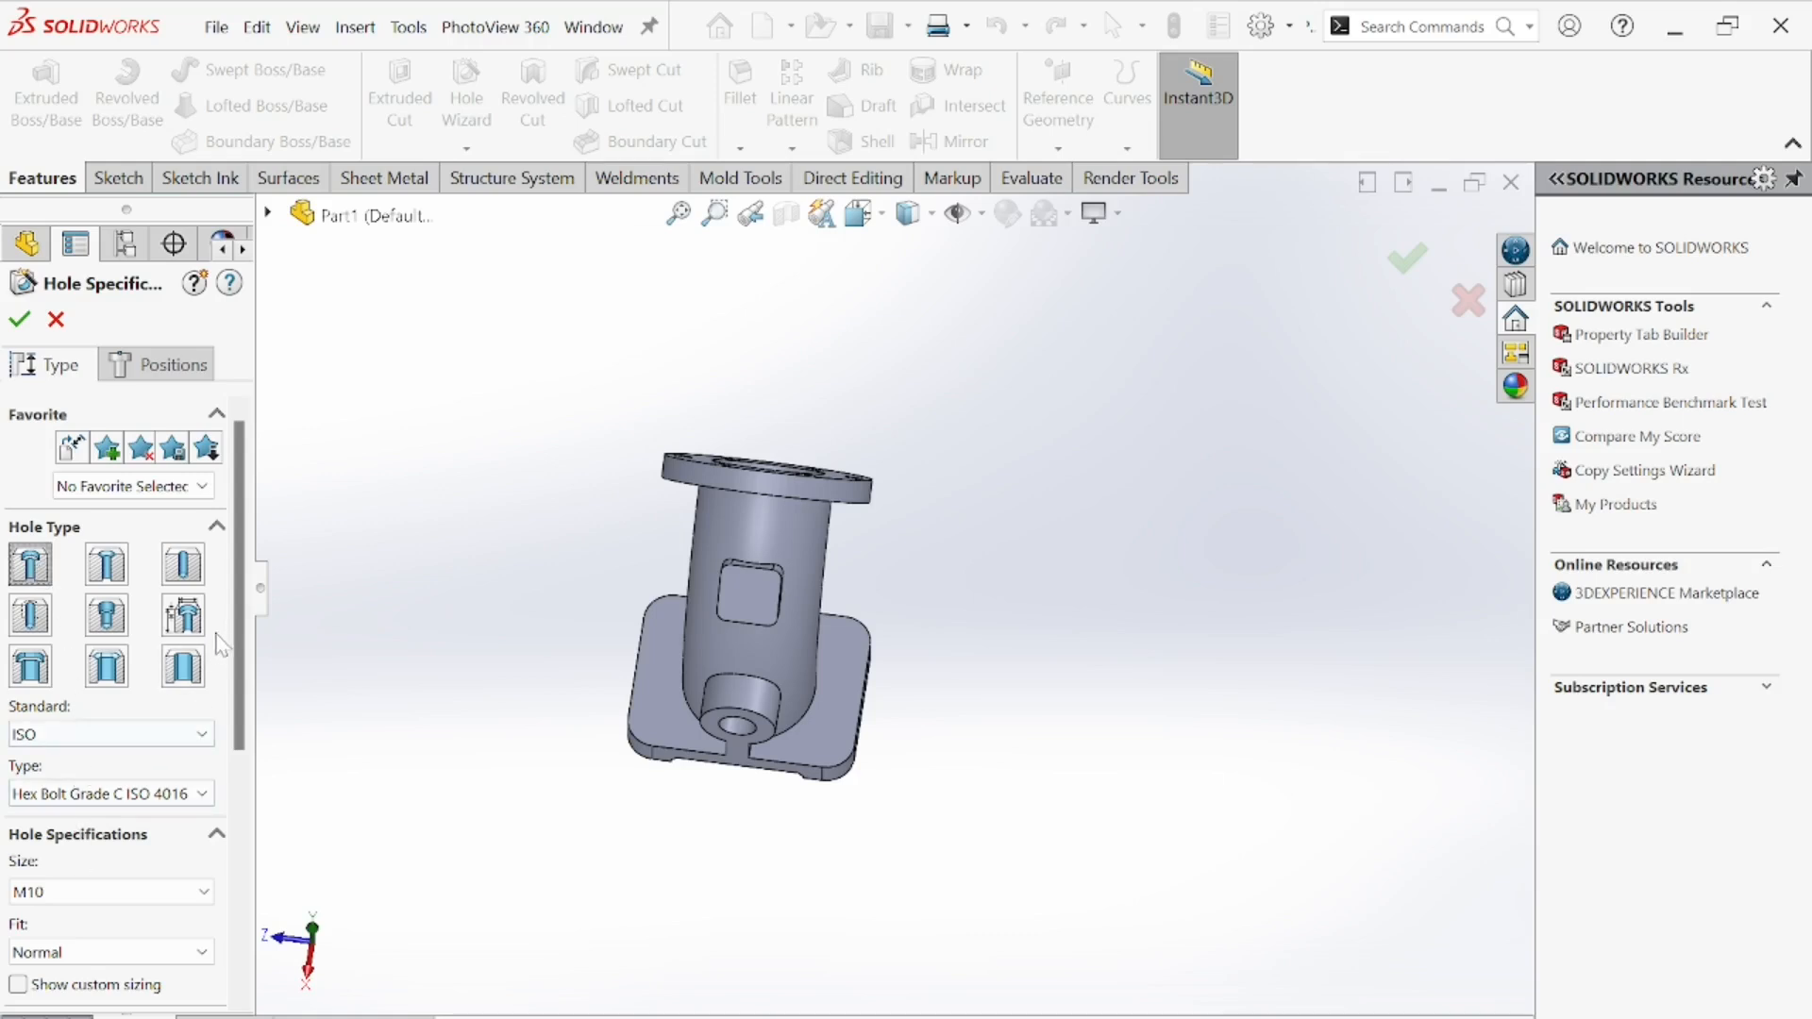
scroll(227, 623, down, 3)
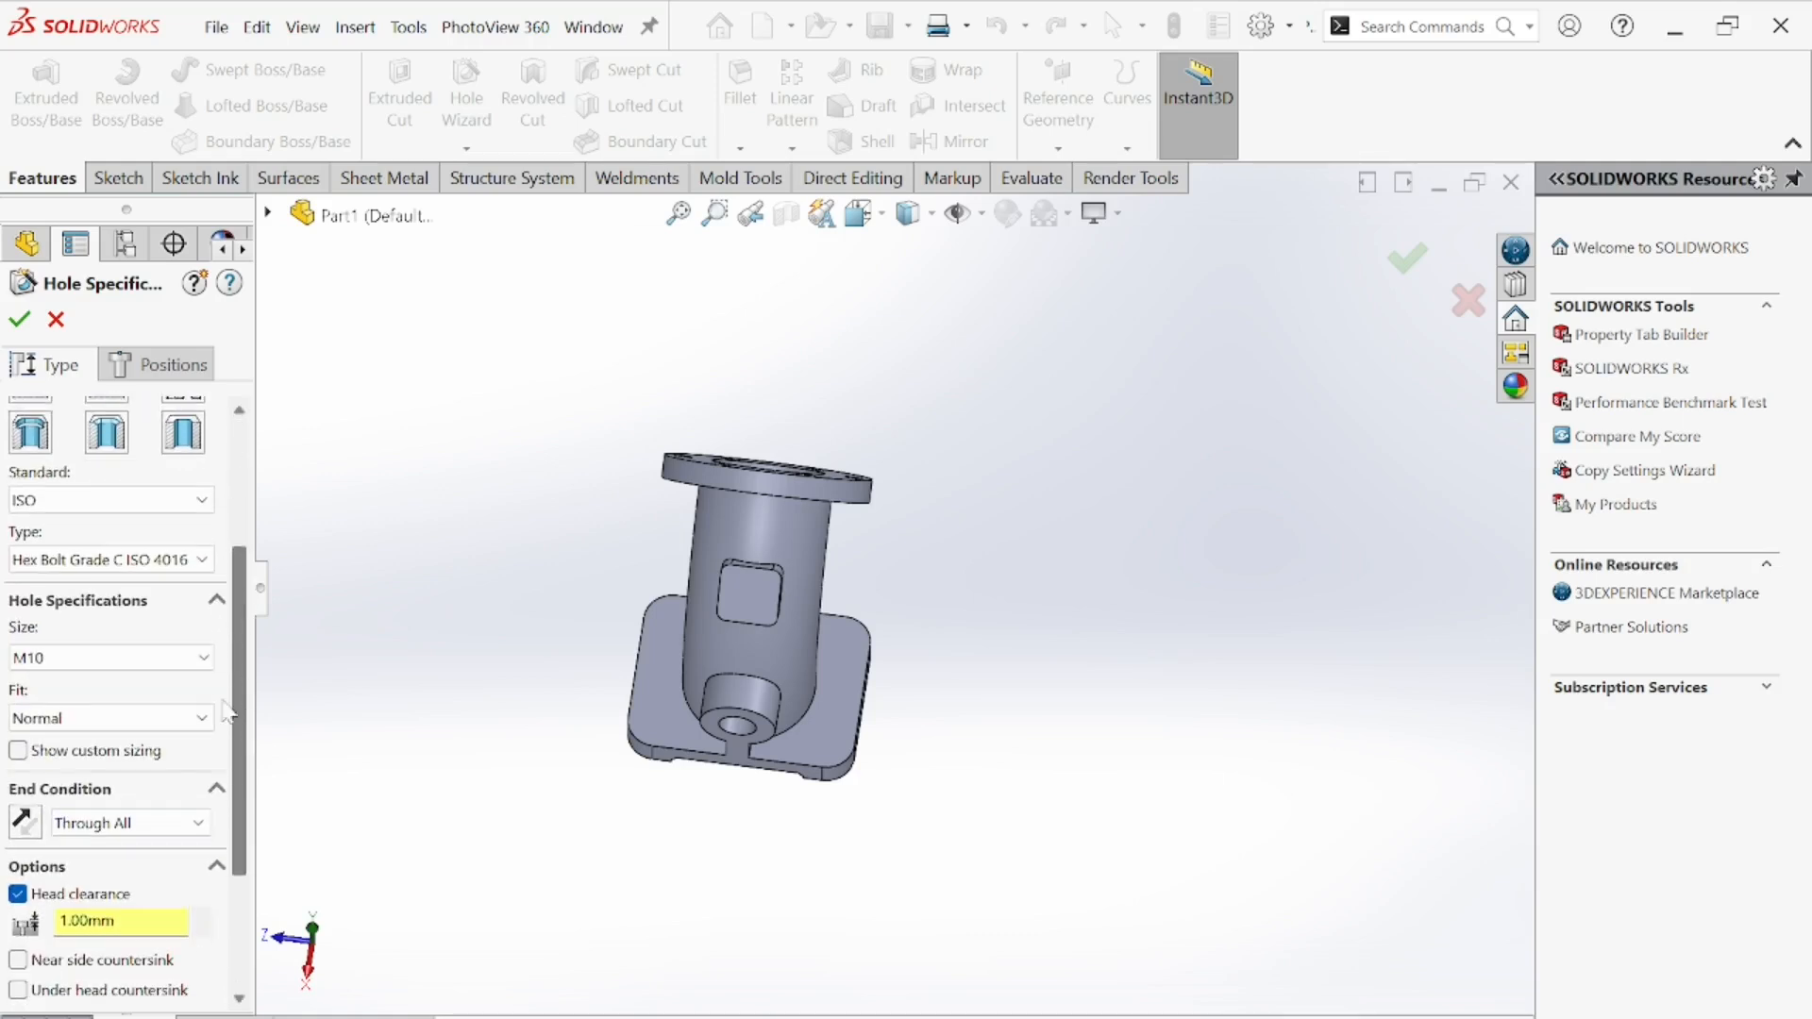
click(156, 376)
click(665, 698)
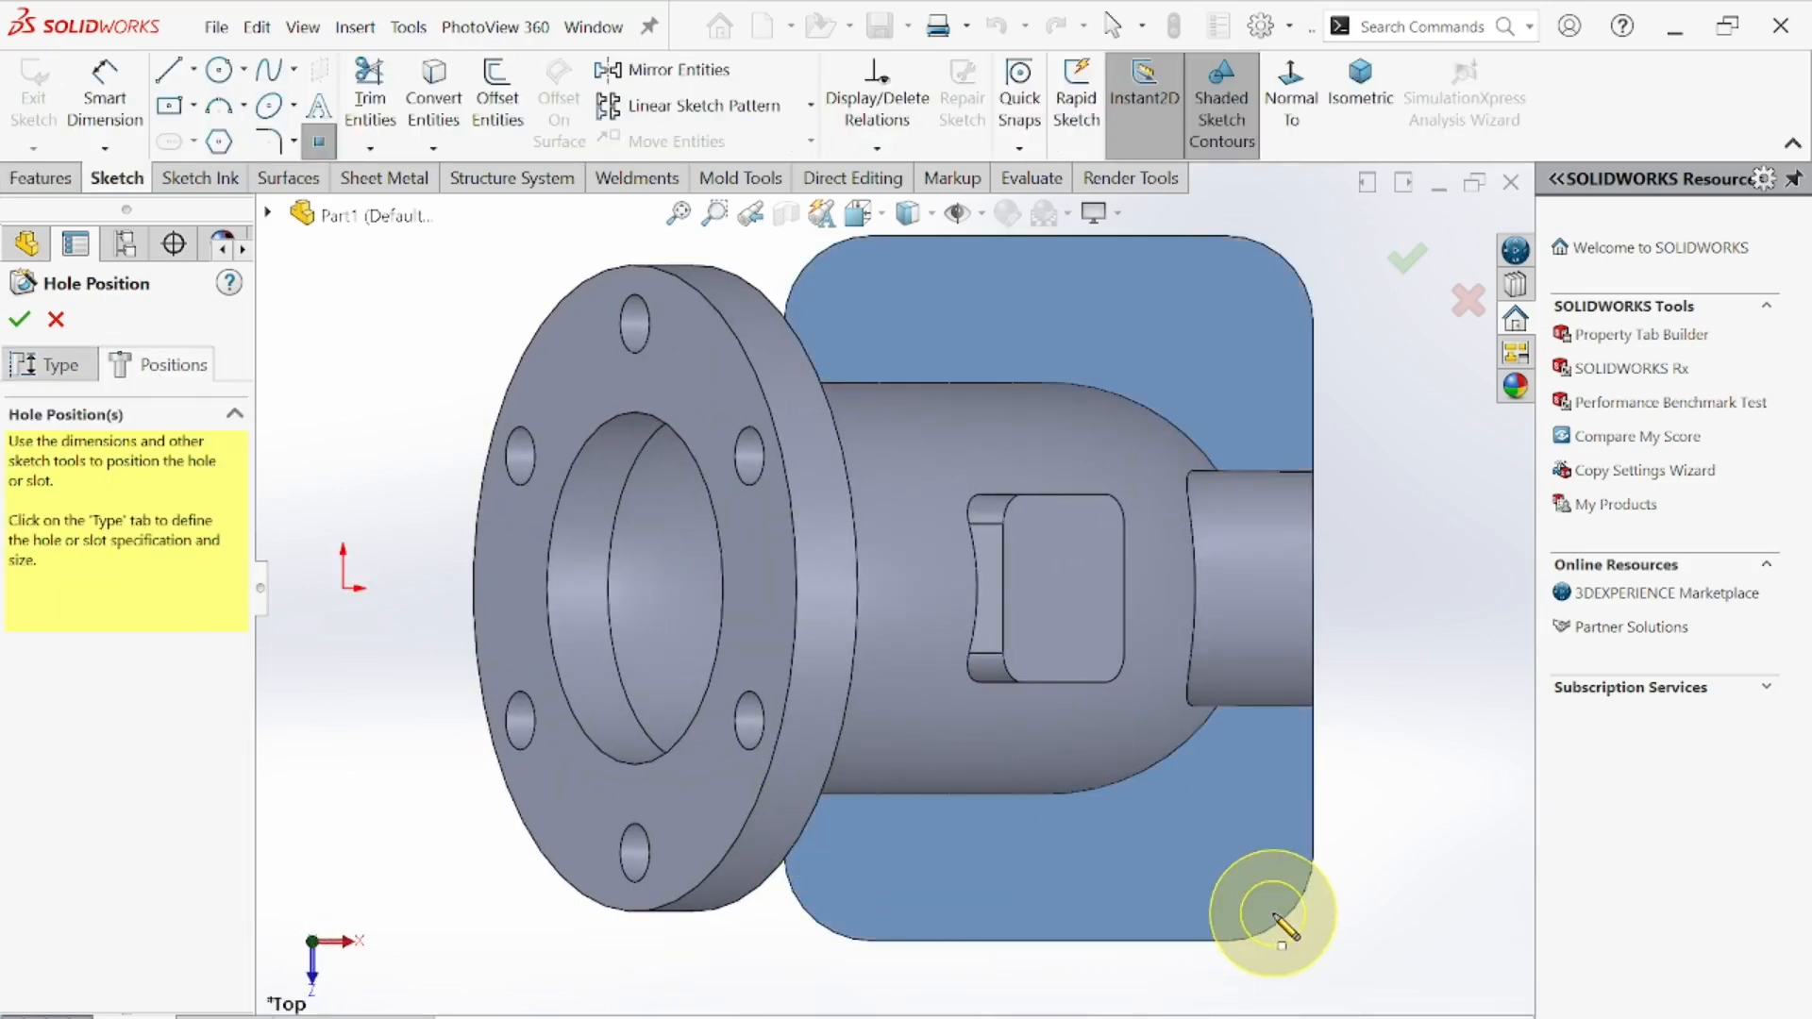
- Place counterbored holes at the centres of the base flange's four rounded corners
click(1225, 852)
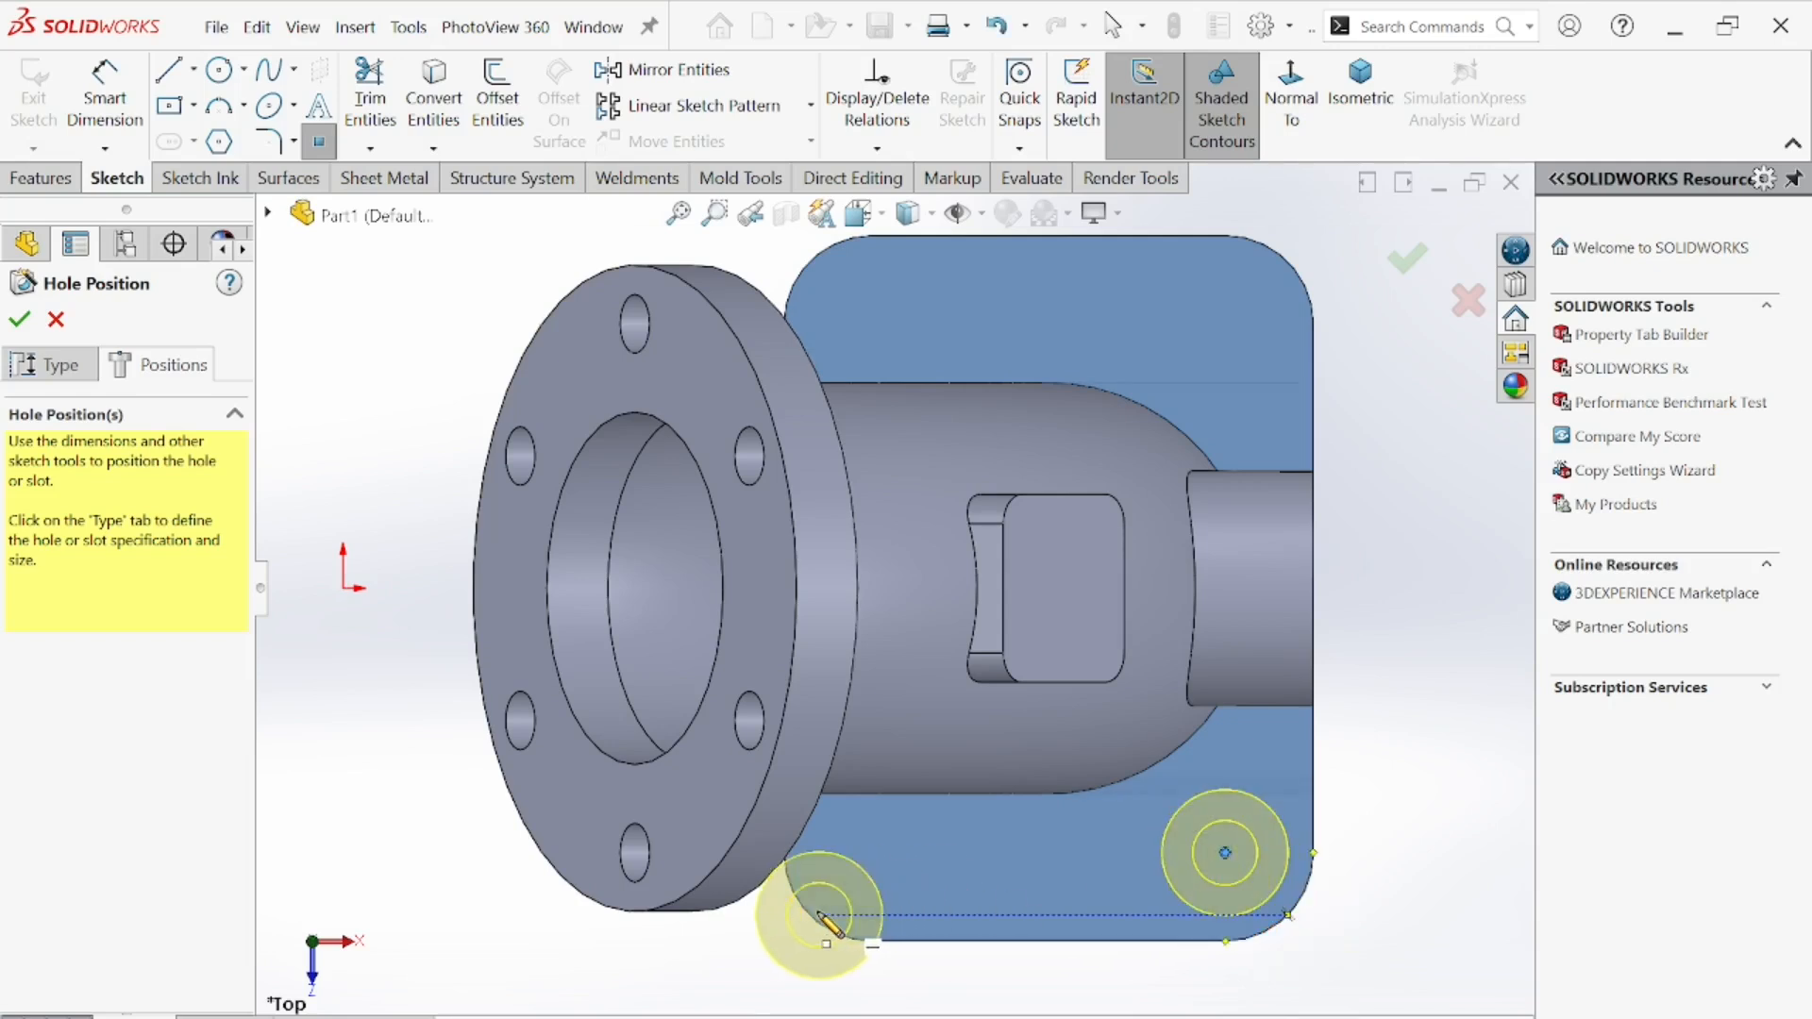
click(872, 854)
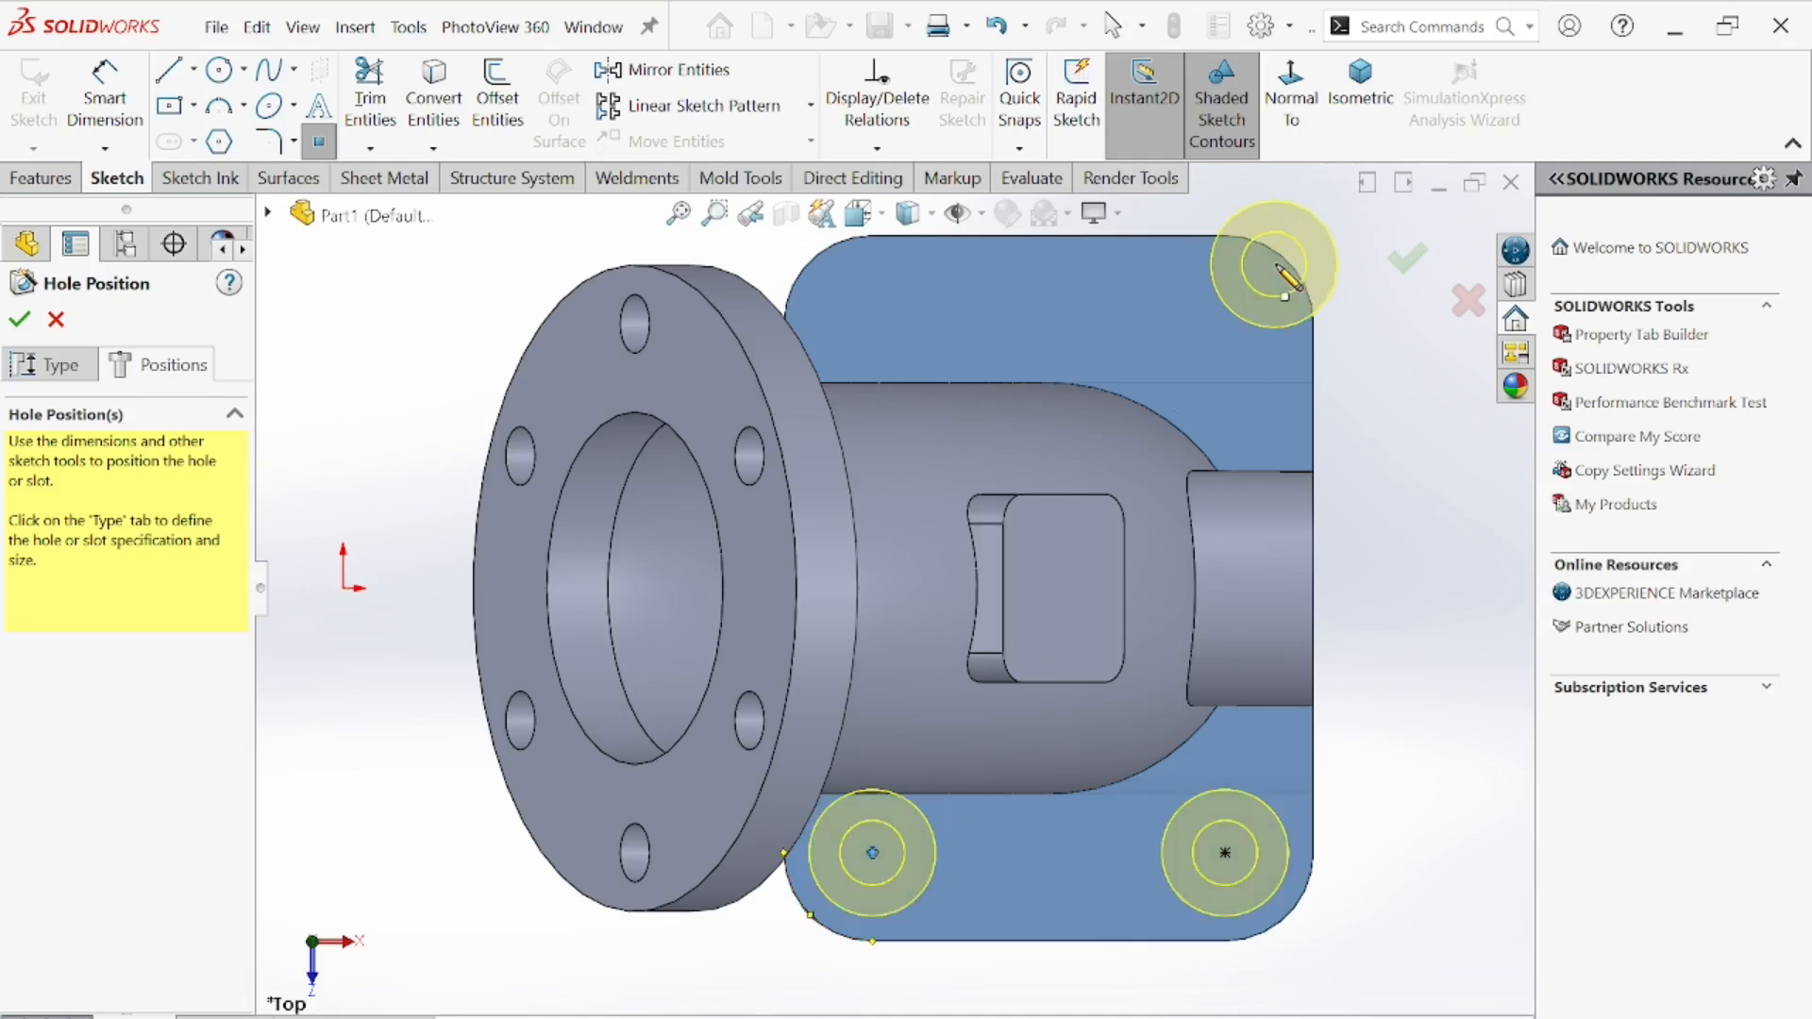
click(1226, 327)
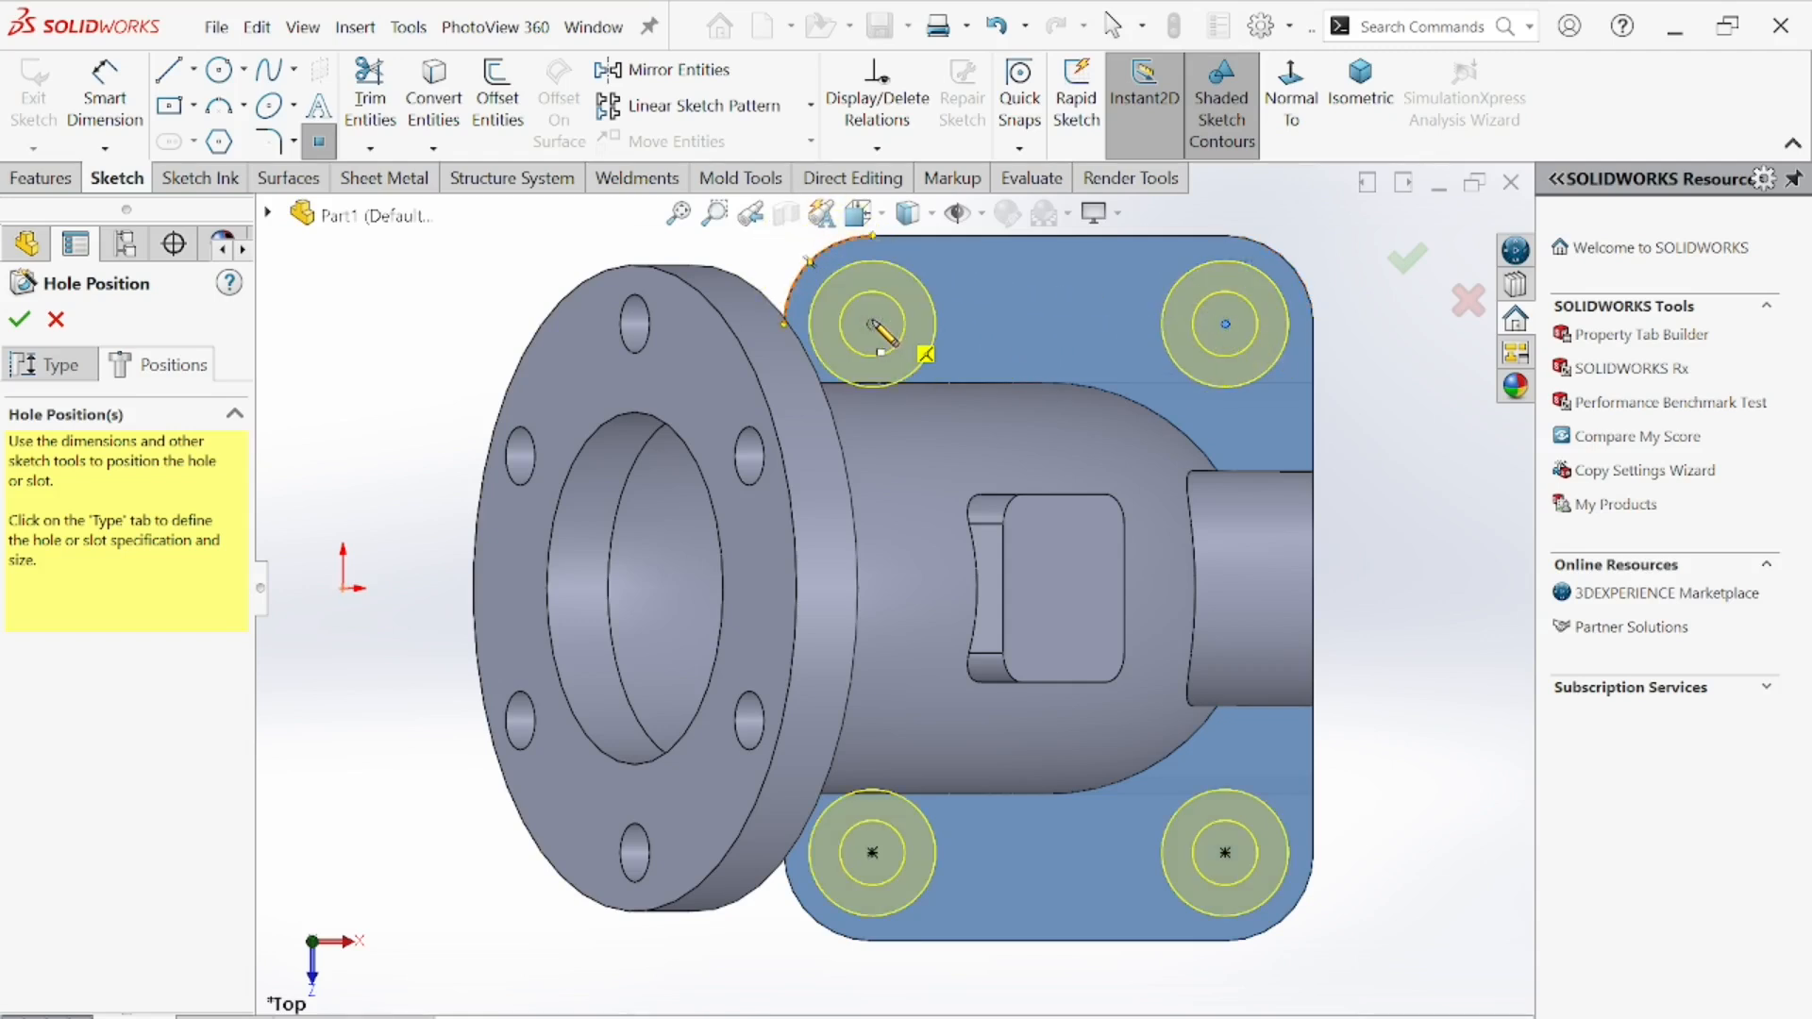
- Examine the direction and depth of the four counterbore previews in the base flange from several angles
middle_drag(898, 384, 1157, 581)
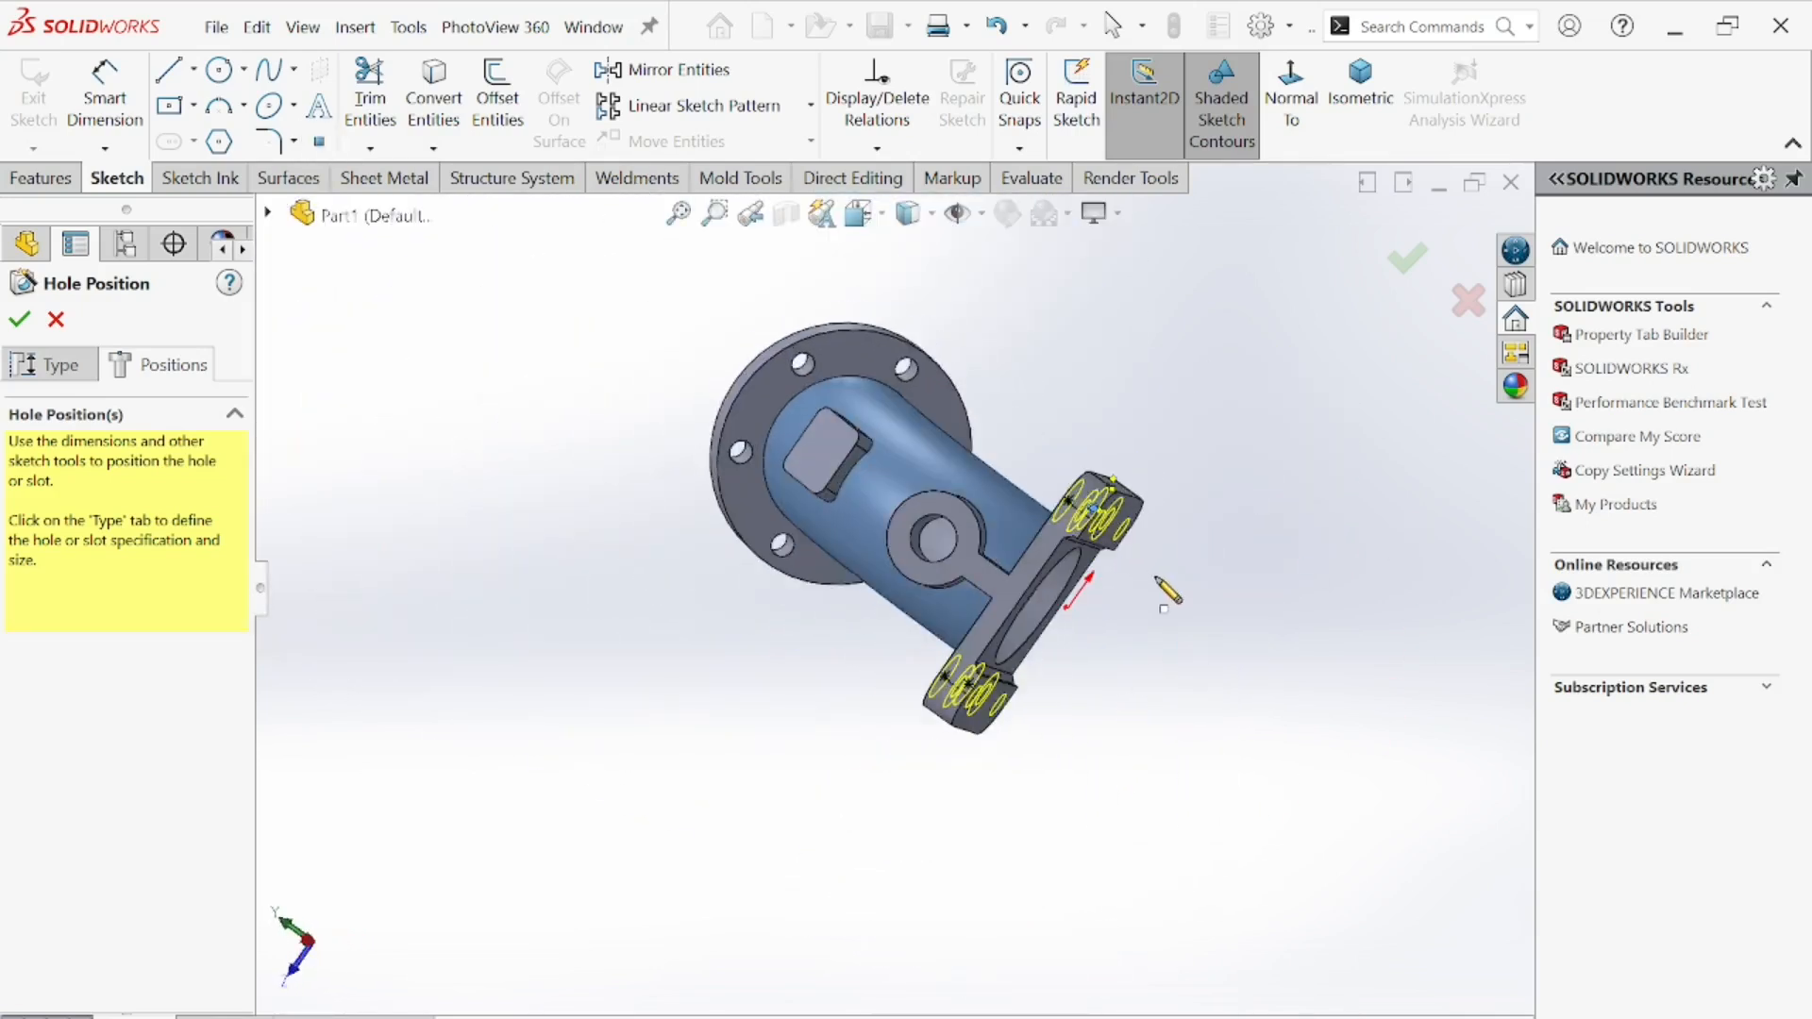
scroll(1157, 581, down, 3)
middle_drag(991, 538, 997, 552)
scroll(998, 526, down, 3)
scroll(997, 519, up, 3)
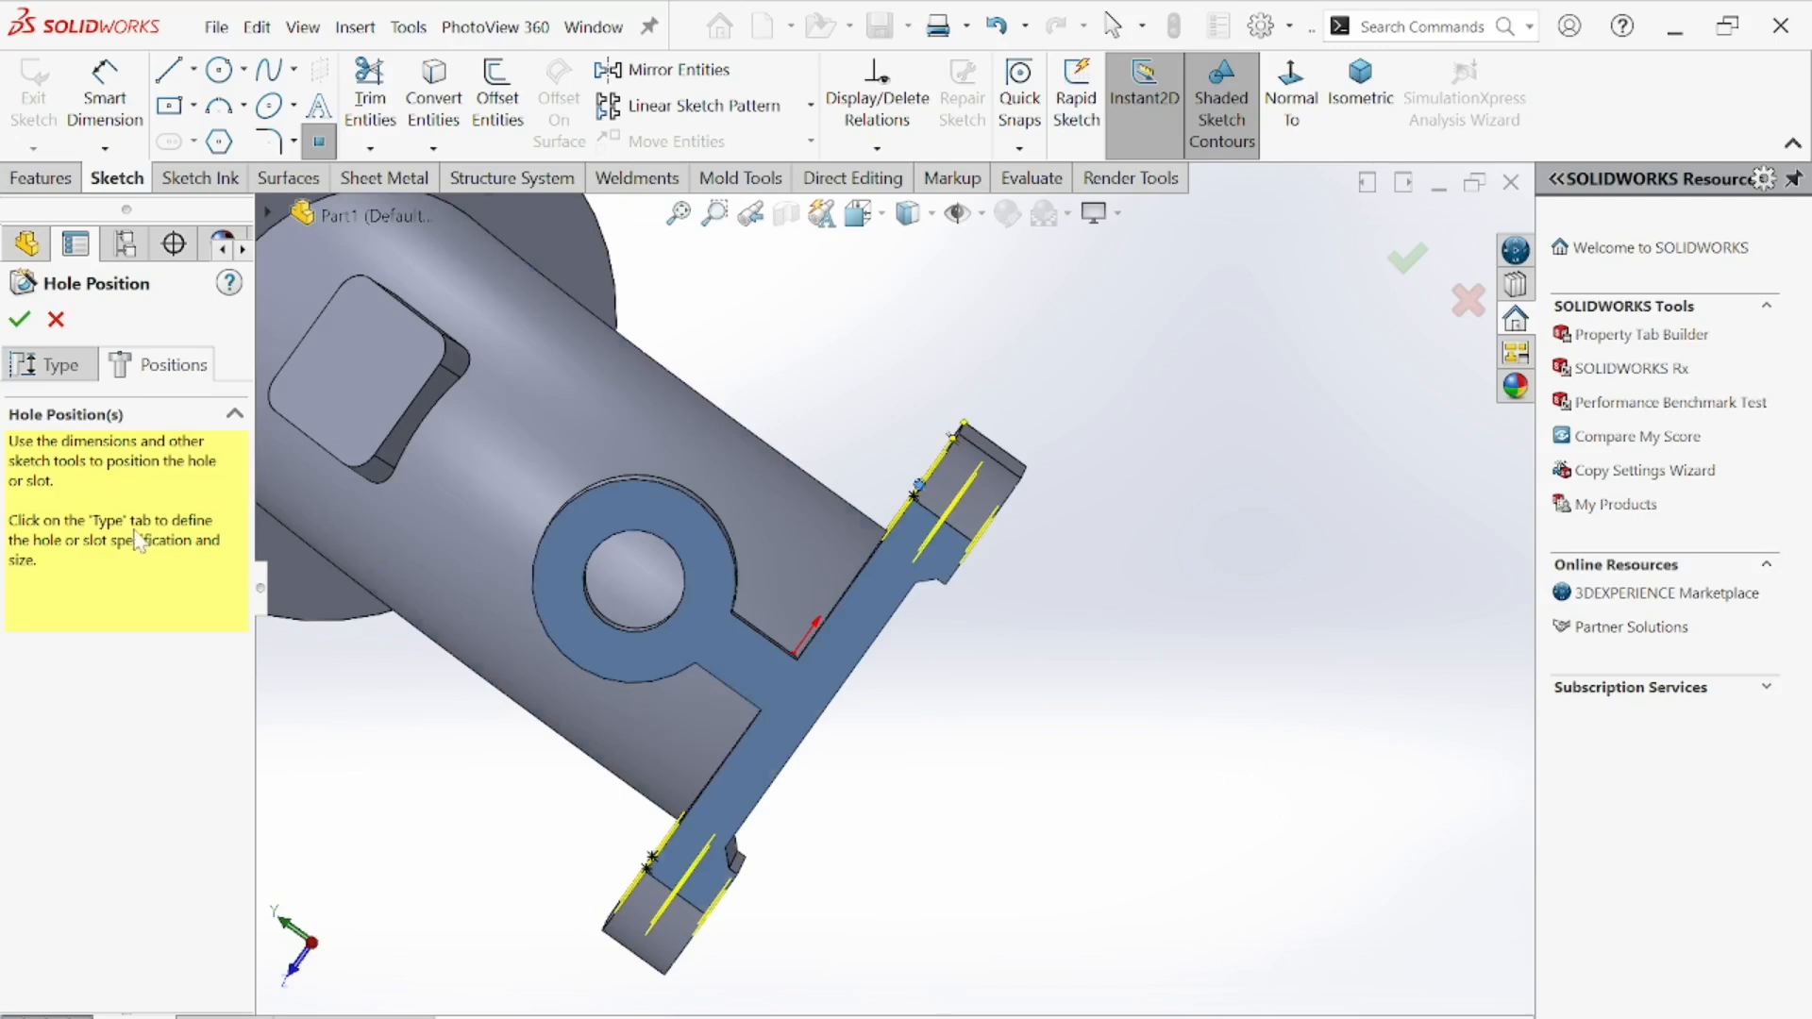
middle_drag(462, 626, 545, 625)
scroll(545, 625, up, 4)
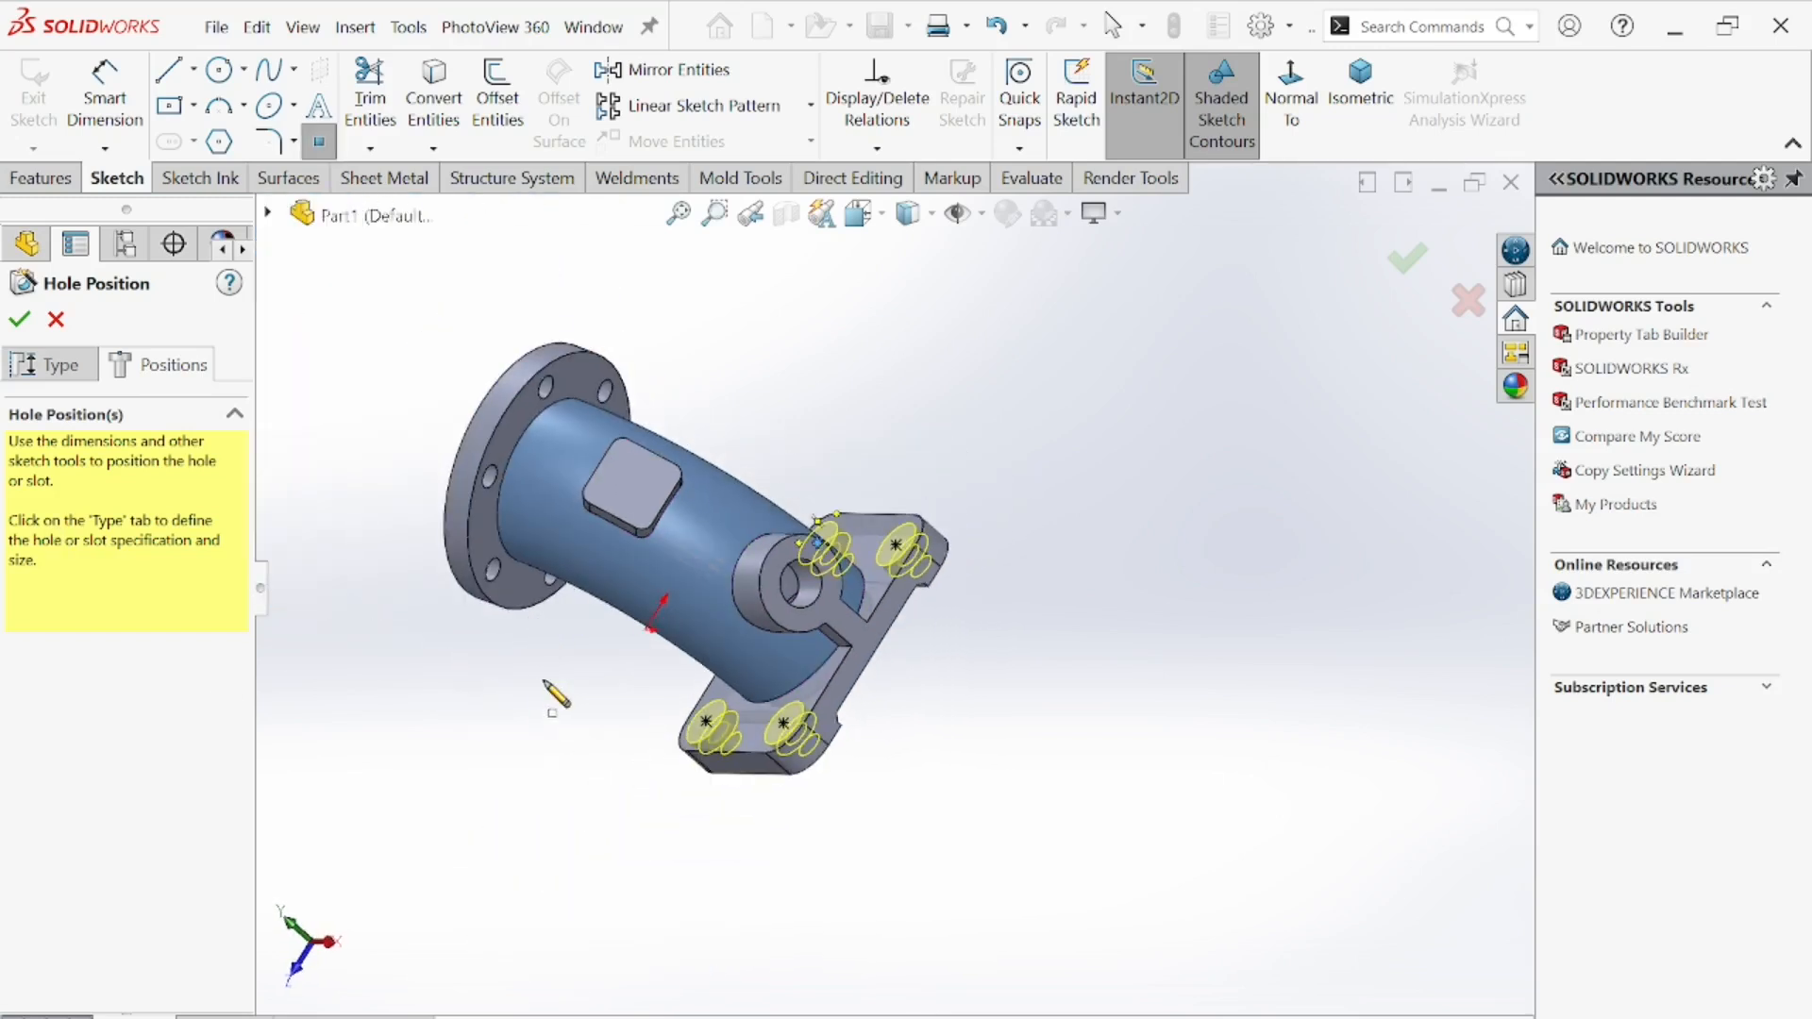
scroll(462, 566, down, 3)
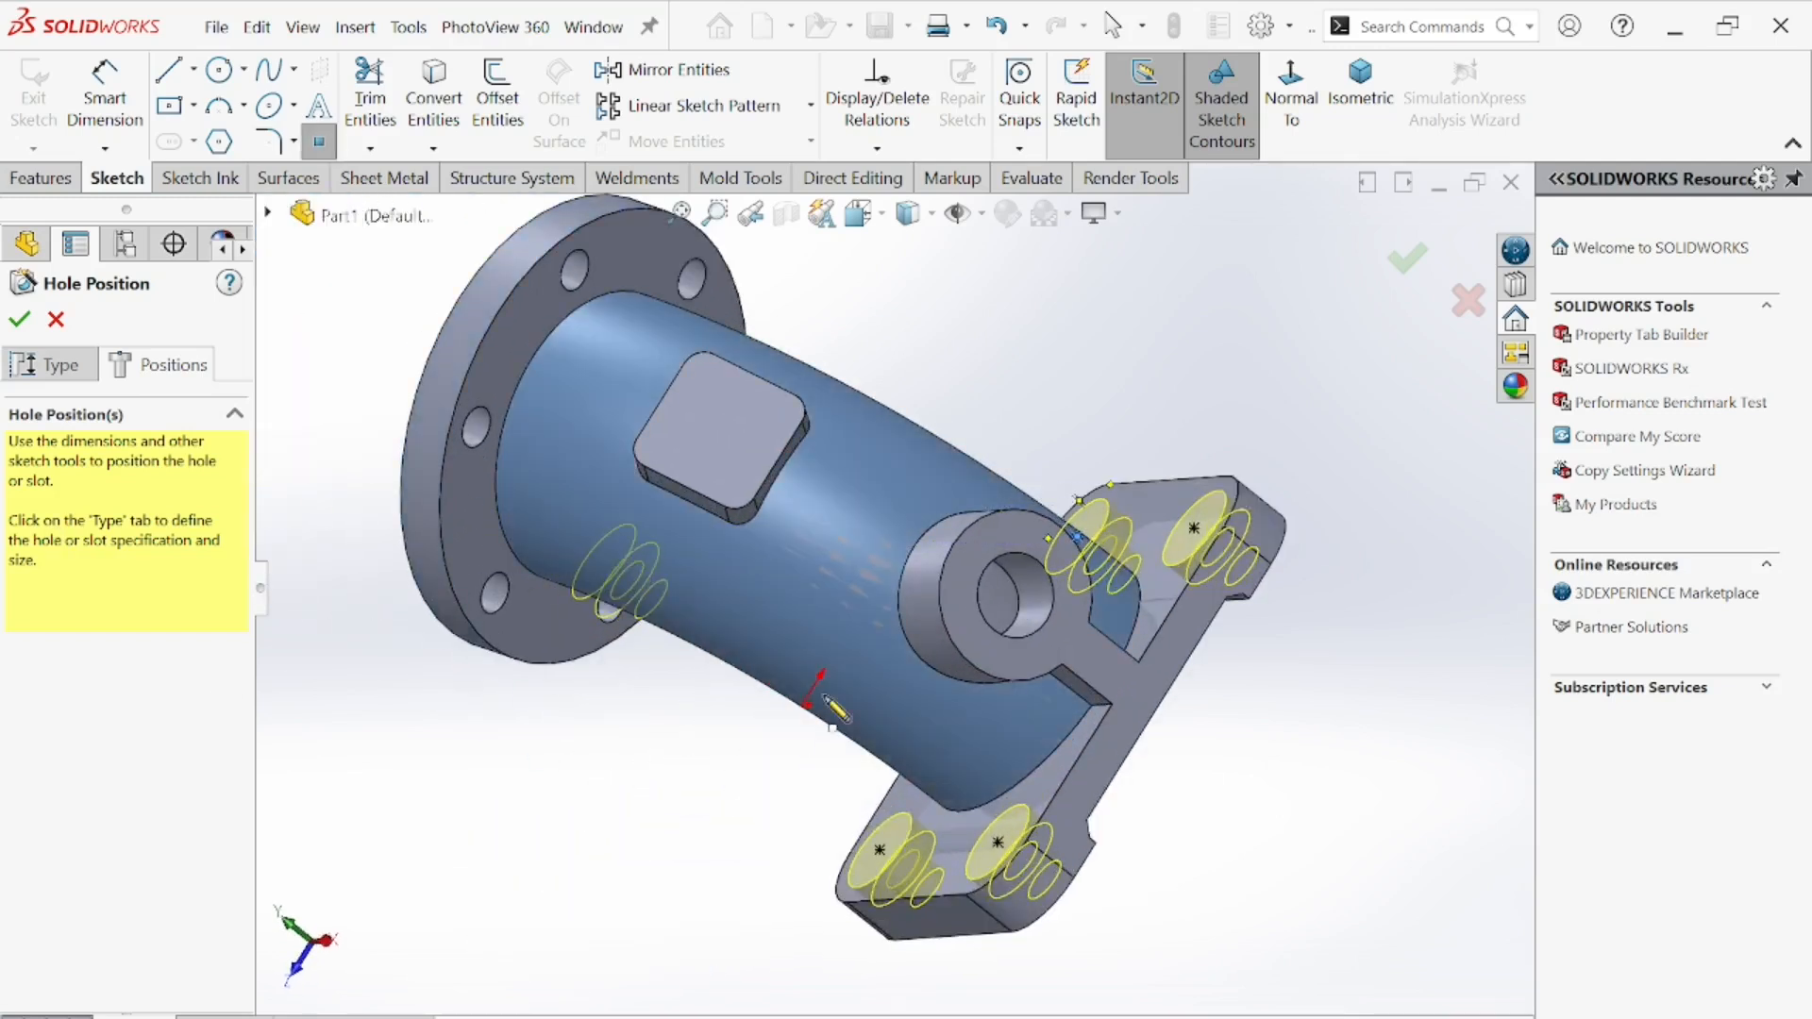
scroll(827, 702, up, 3)
- Review the M10 counterbore settings with Normal fit, Through All and 1 mm head clearance, and complete the base flange holes
click(48, 364)
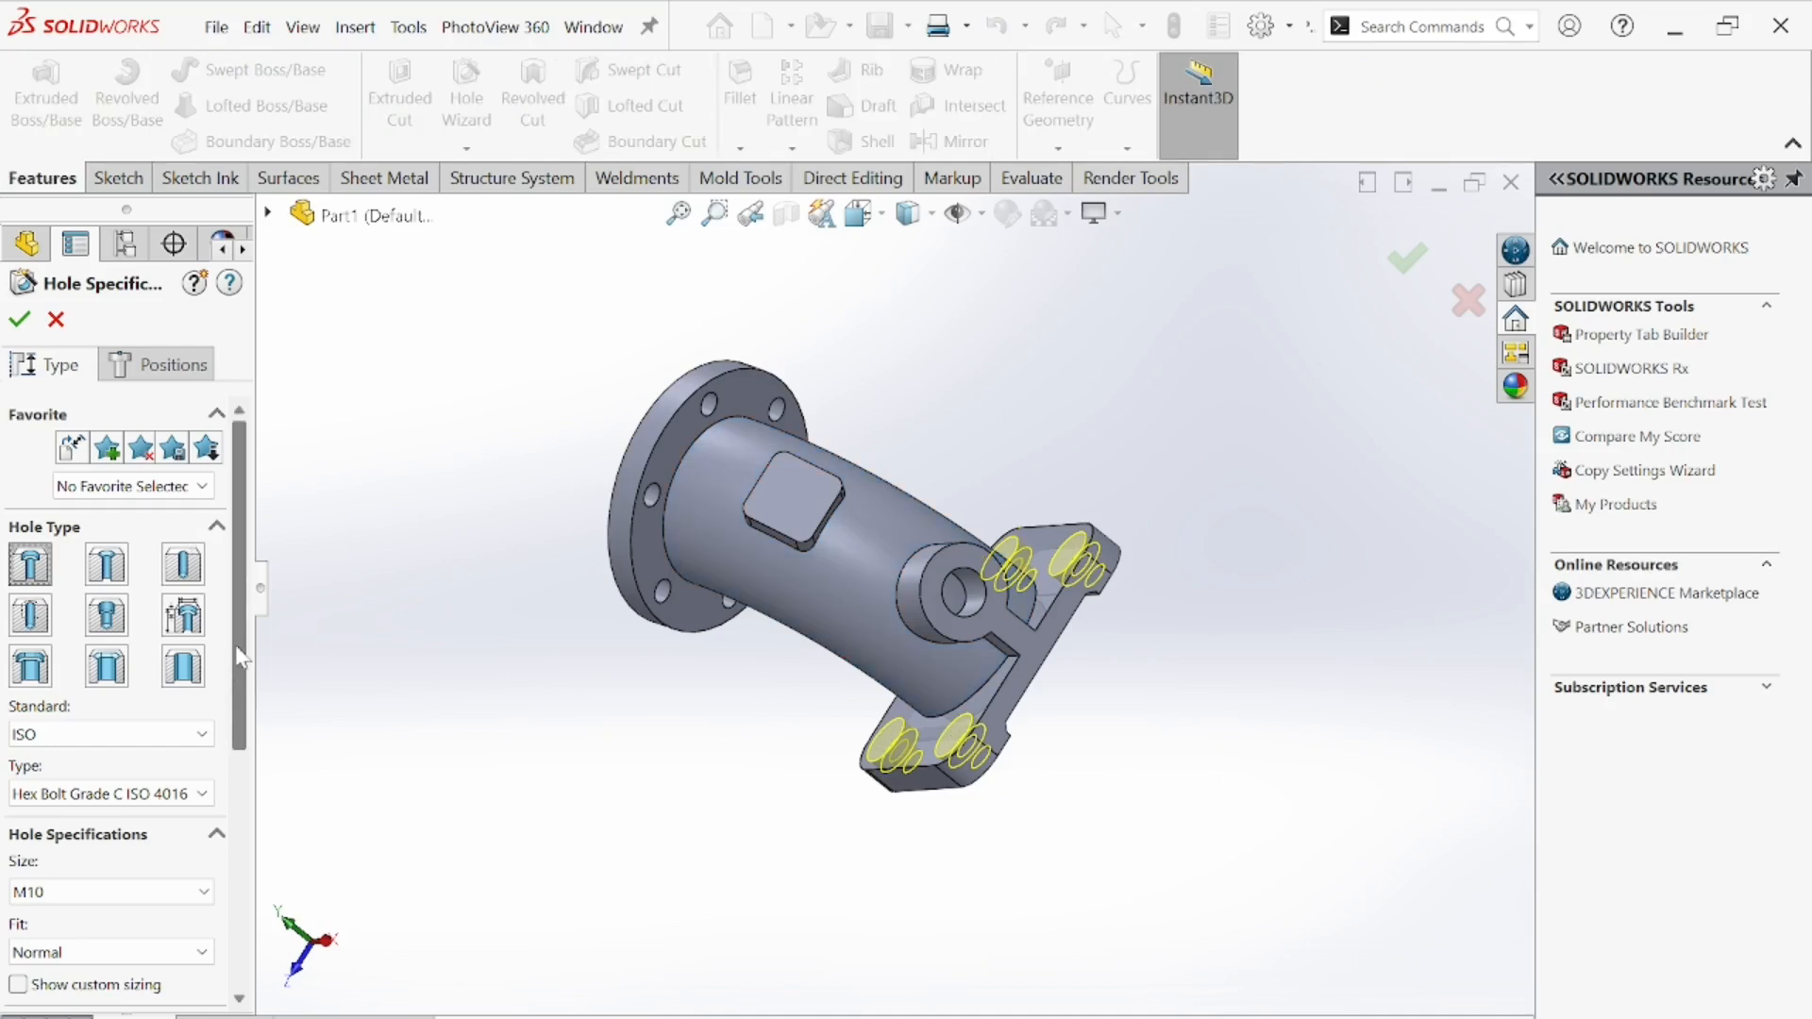
scroll(241, 658, down, 2)
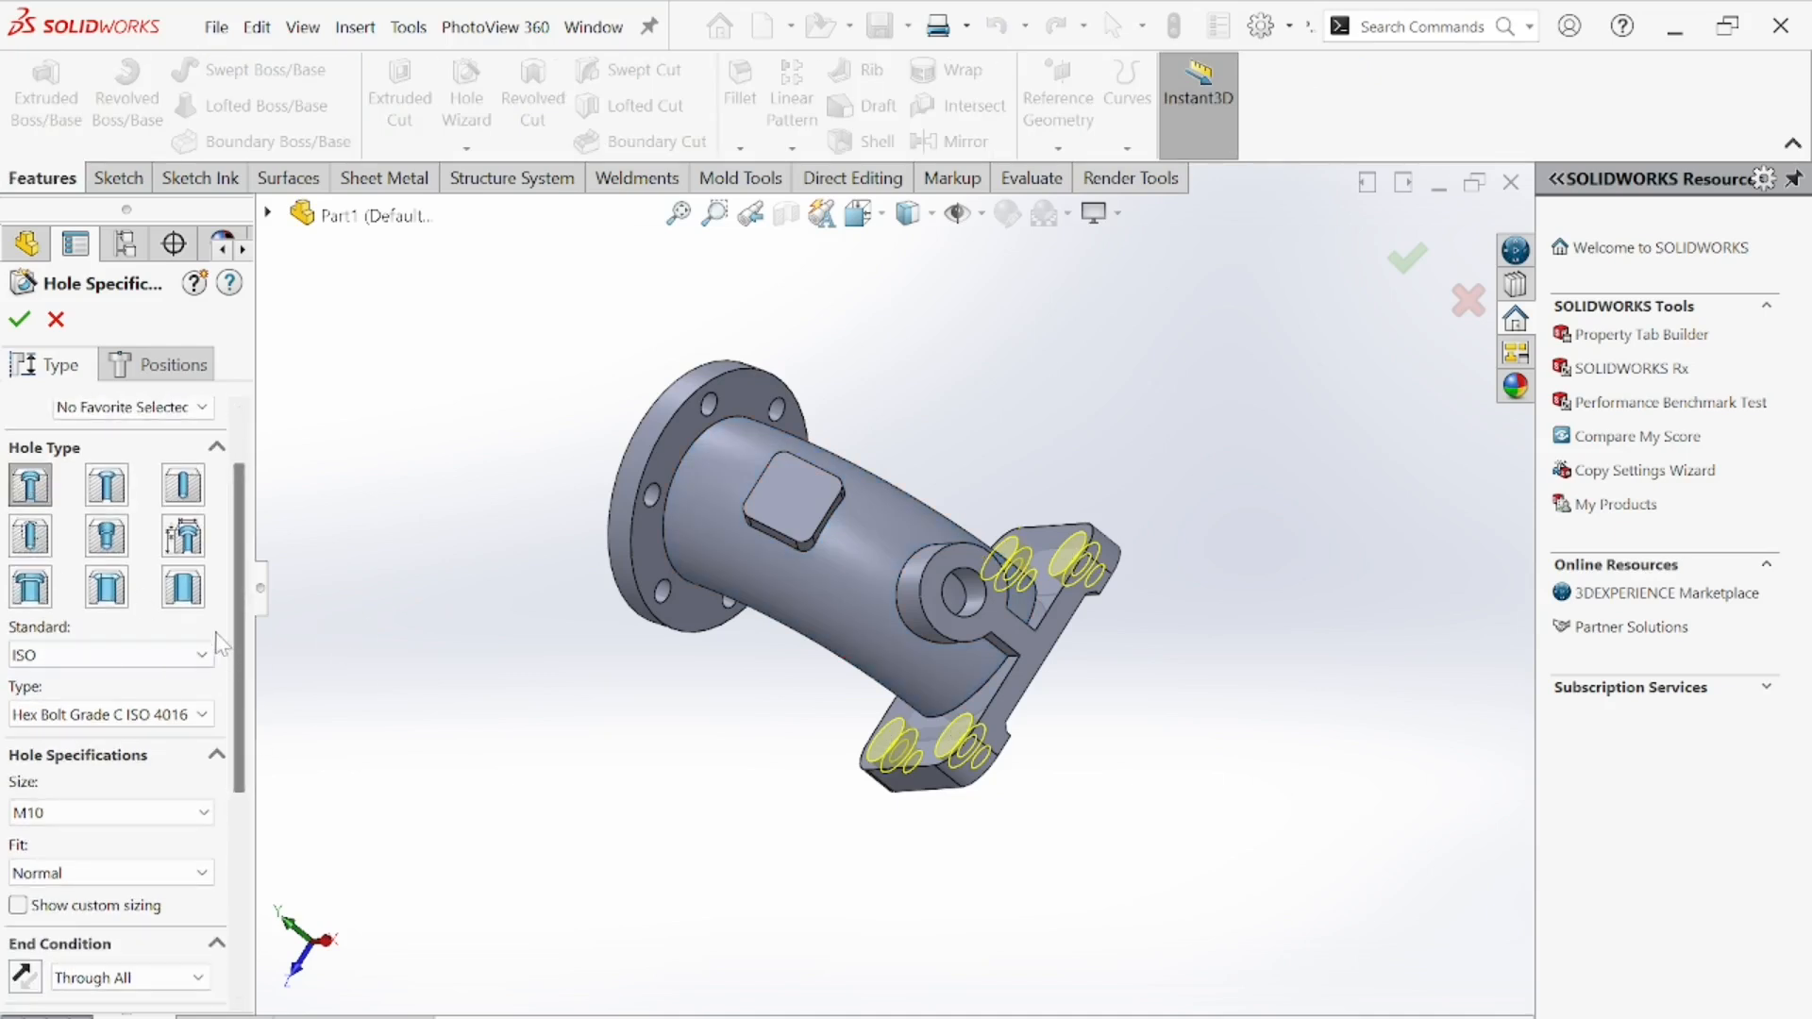
scroll(231, 634, down, 2)
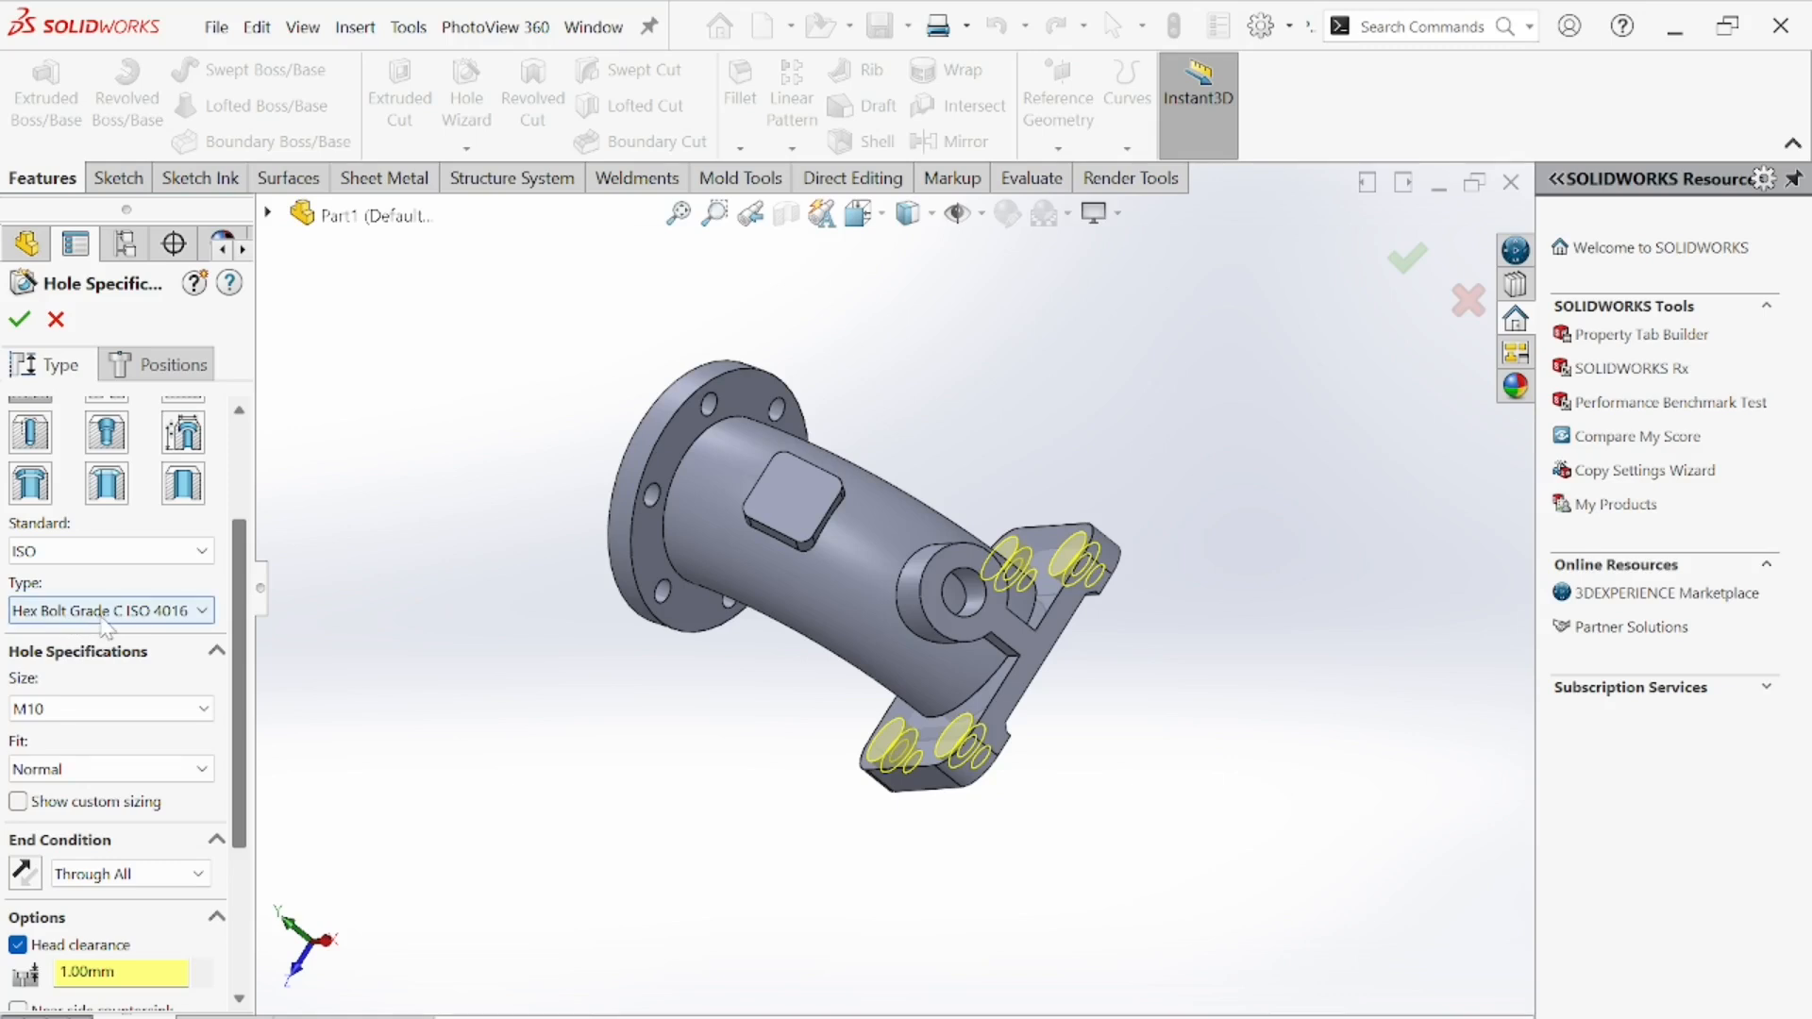
middle_drag(780, 809, 897, 821)
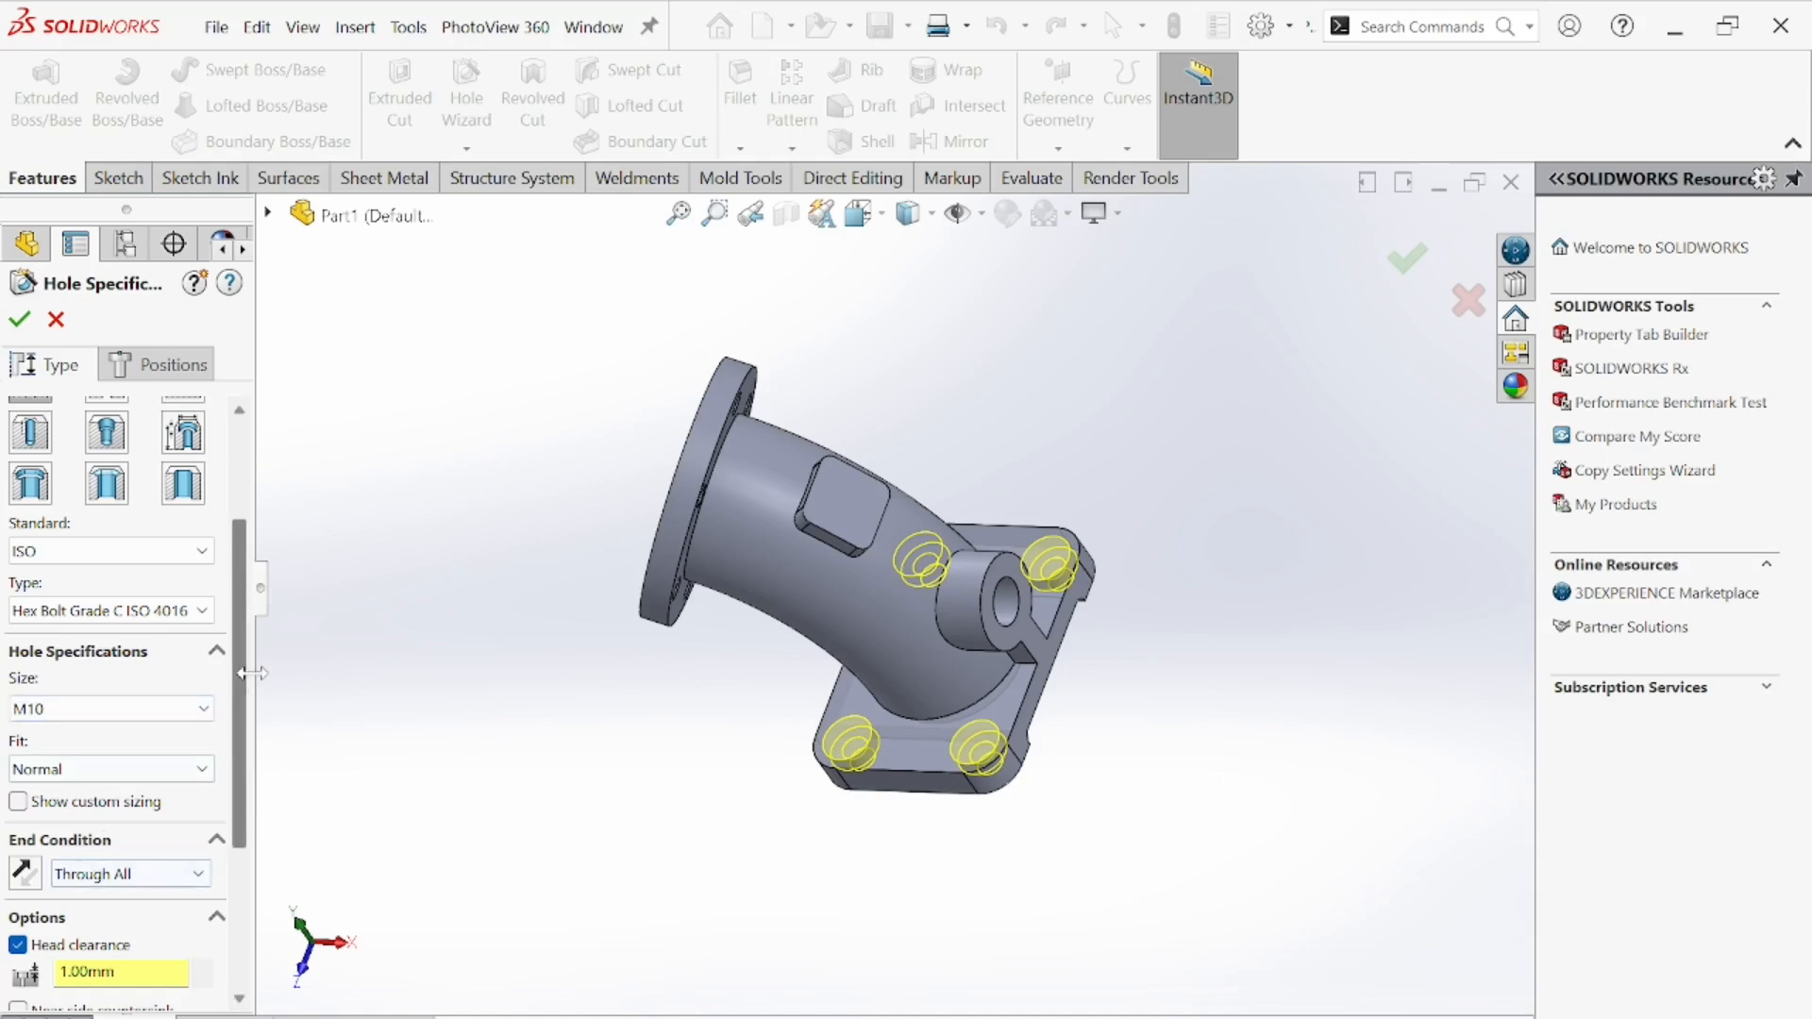
scroll(253, 703, down, 1)
scroll(253, 703, down, 2)
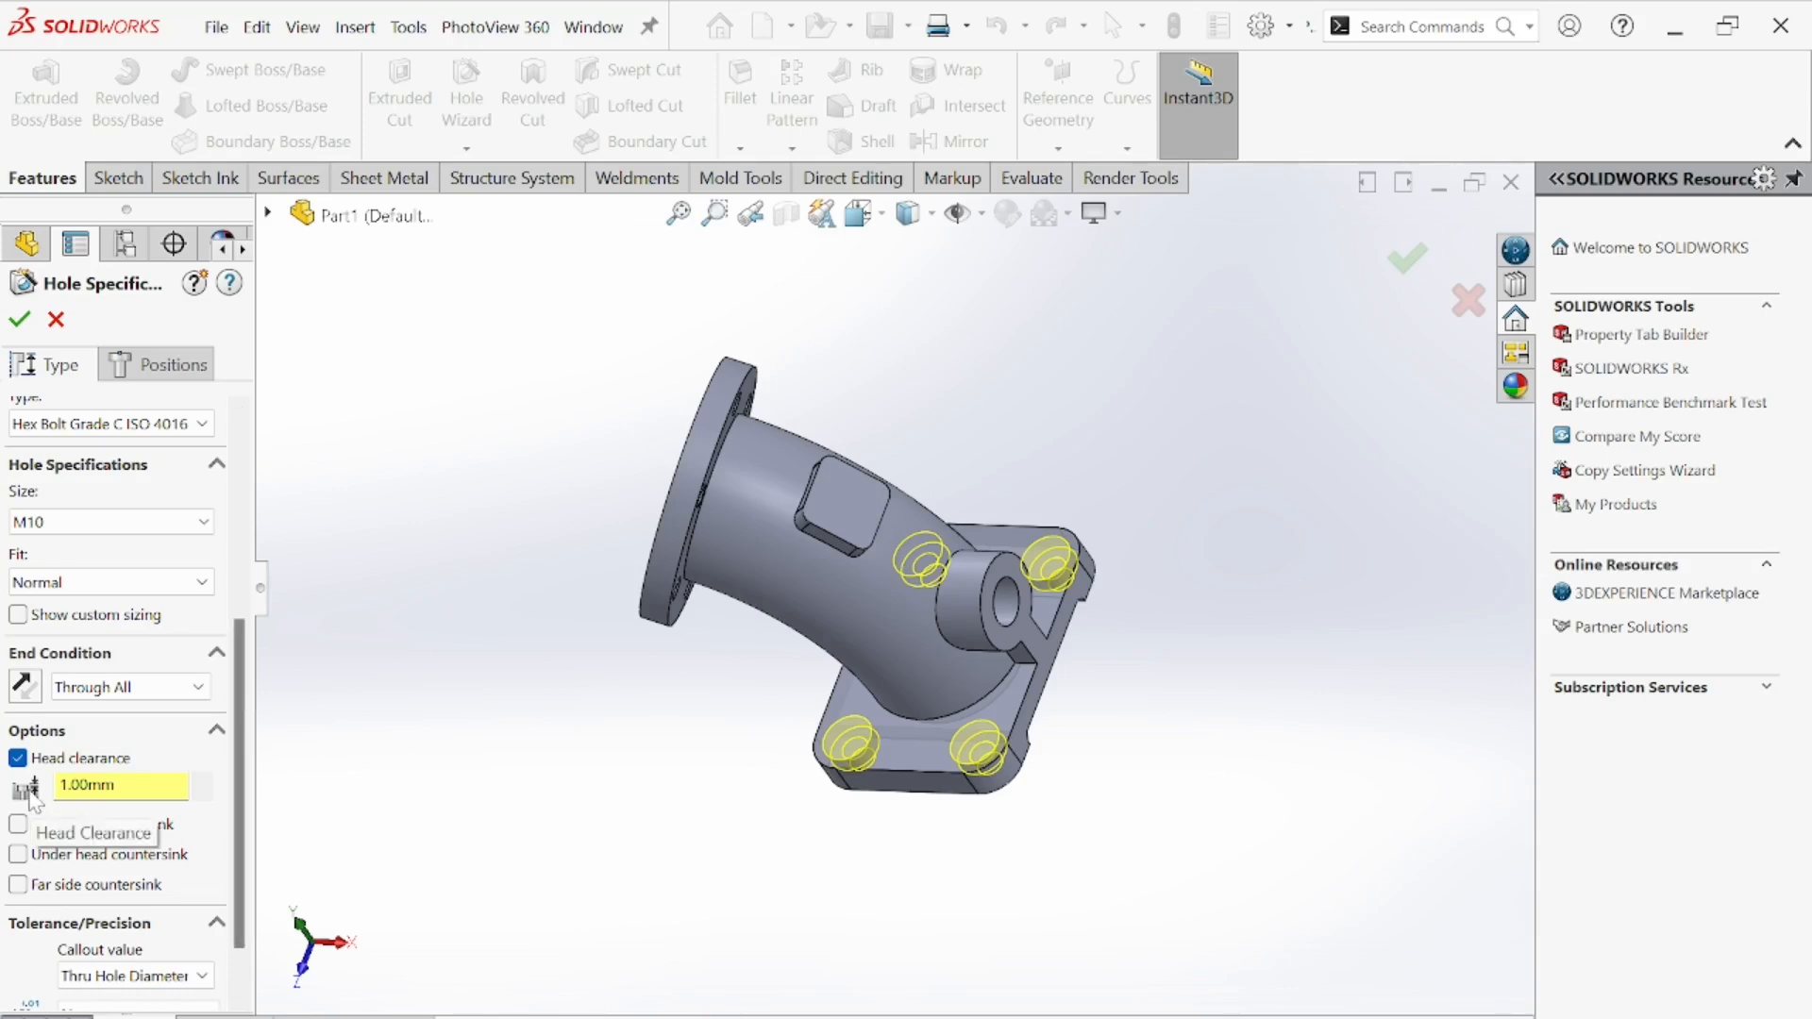
middle_drag(880, 776, 912, 681)
scroll(900, 774, down, 4)
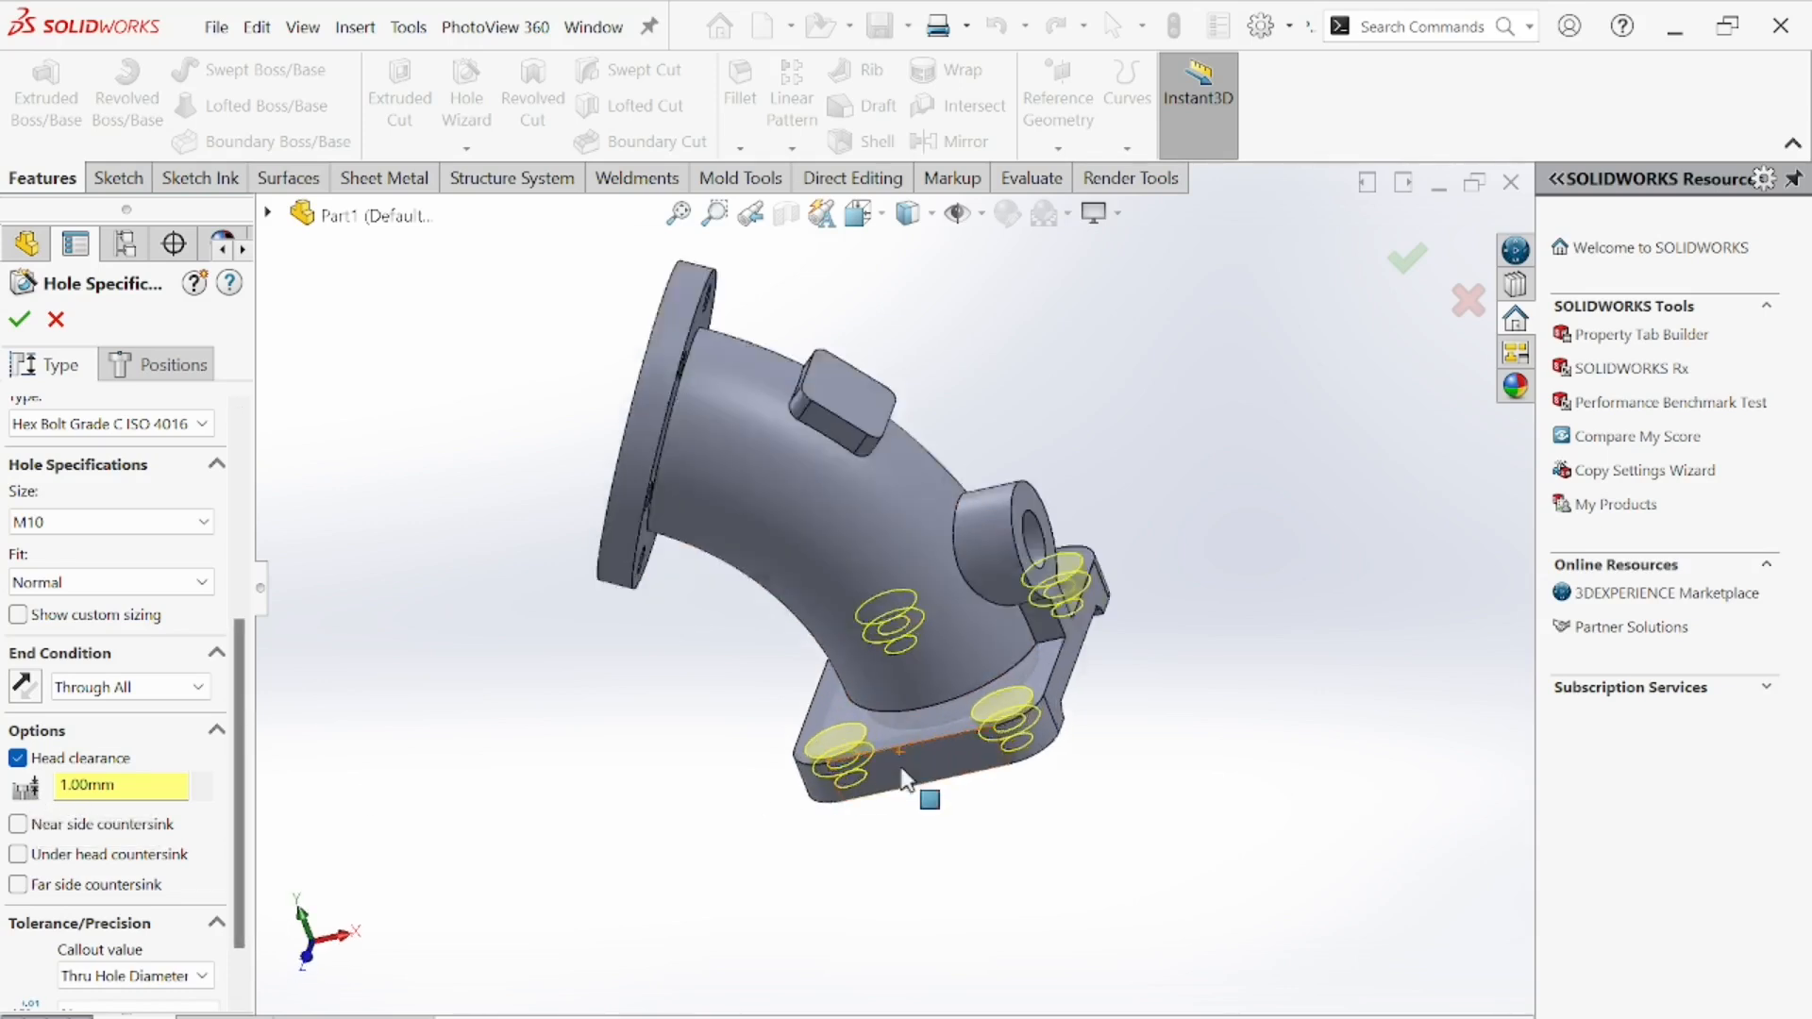
scroll(793, 707, down, 2)
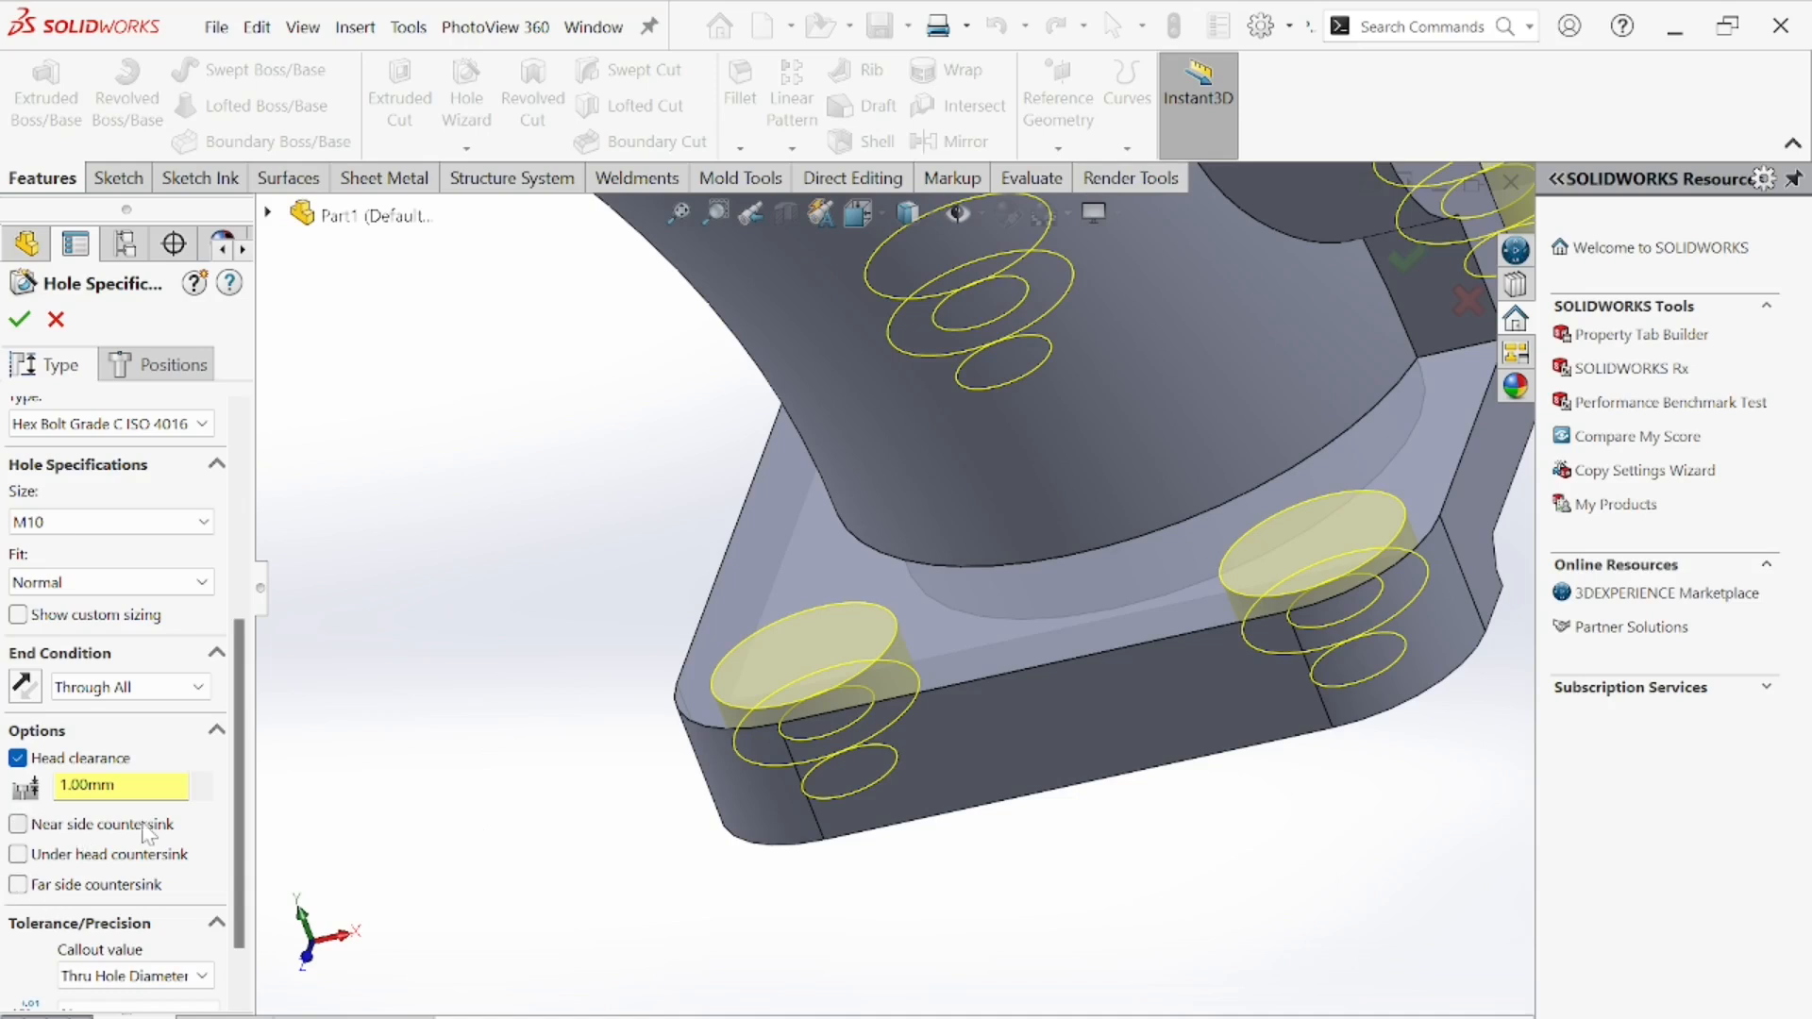
scroll(578, 708, up, 6)
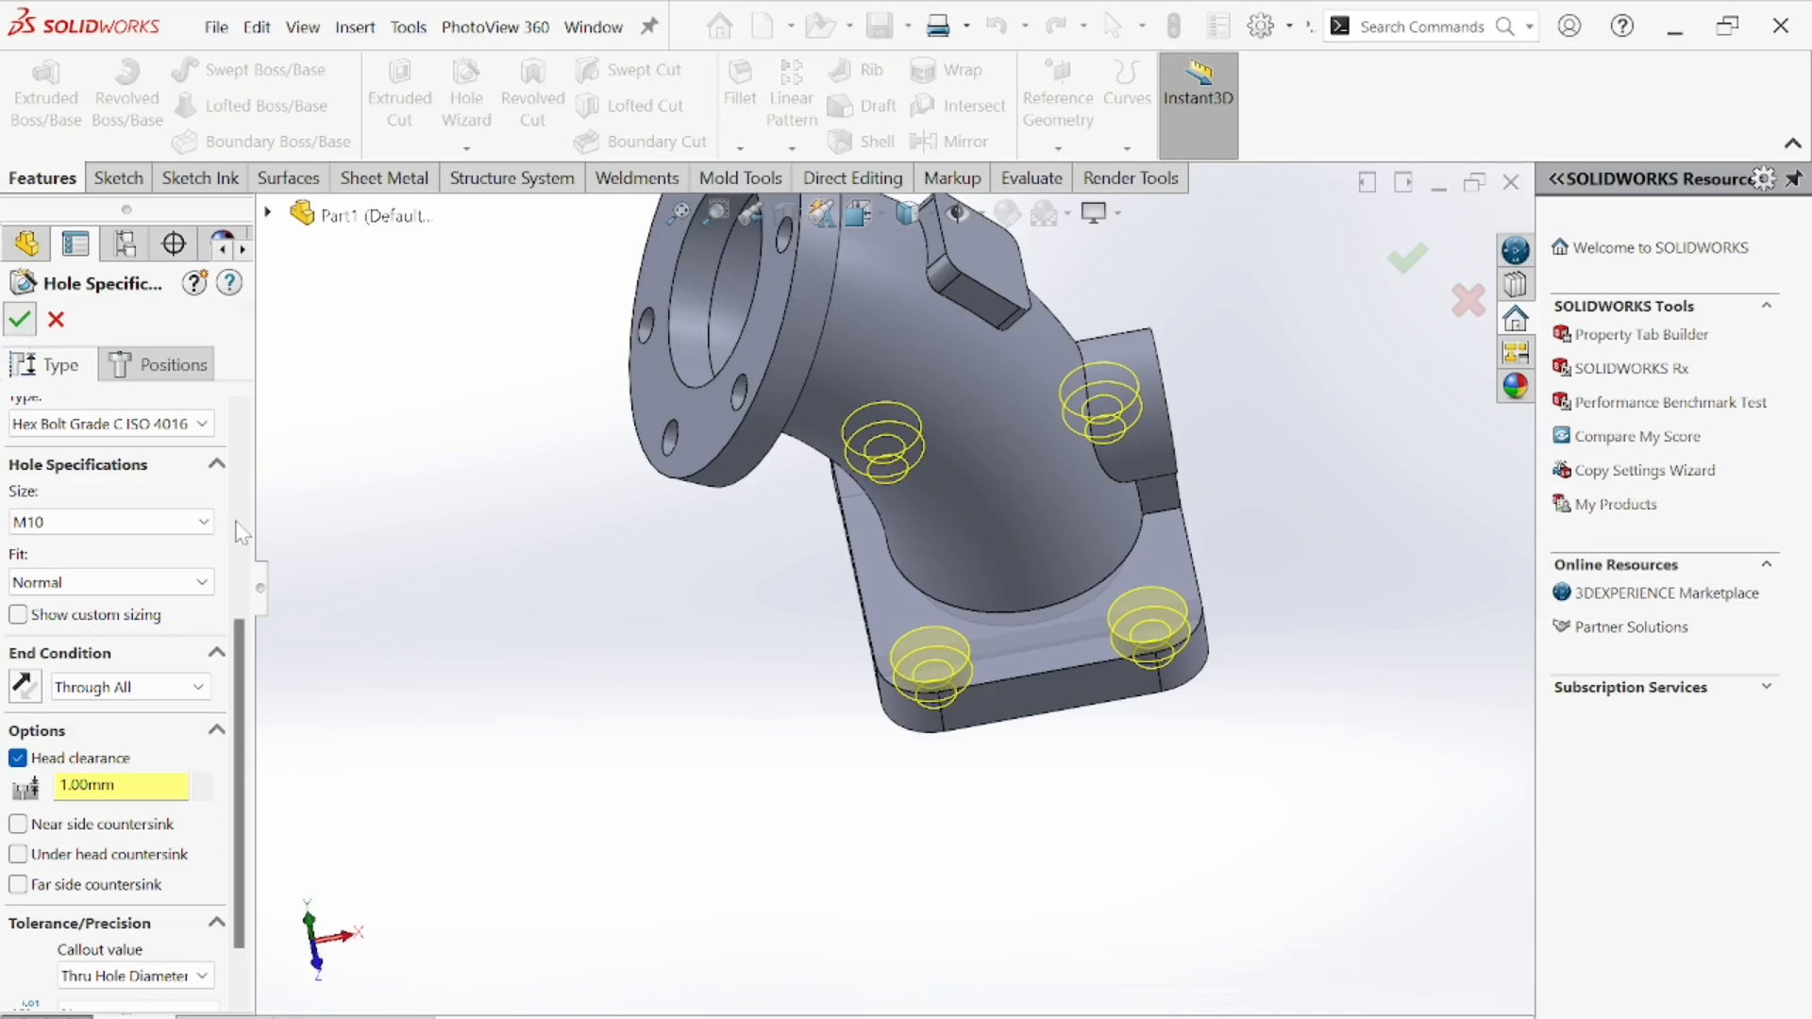
middle_drag(627, 788, 643, 843)
click(712, 834)
- Start another M10 ISO counterbored hole on the angled square pad's face and place it at the pad's centre
scroll(773, 824, up, 2)
middle_drag(772, 824, 617, 691)
middle_drag(908, 804, 897, 981)
scroll(752, 785, down, 3)
scroll(723, 660, up, 2)
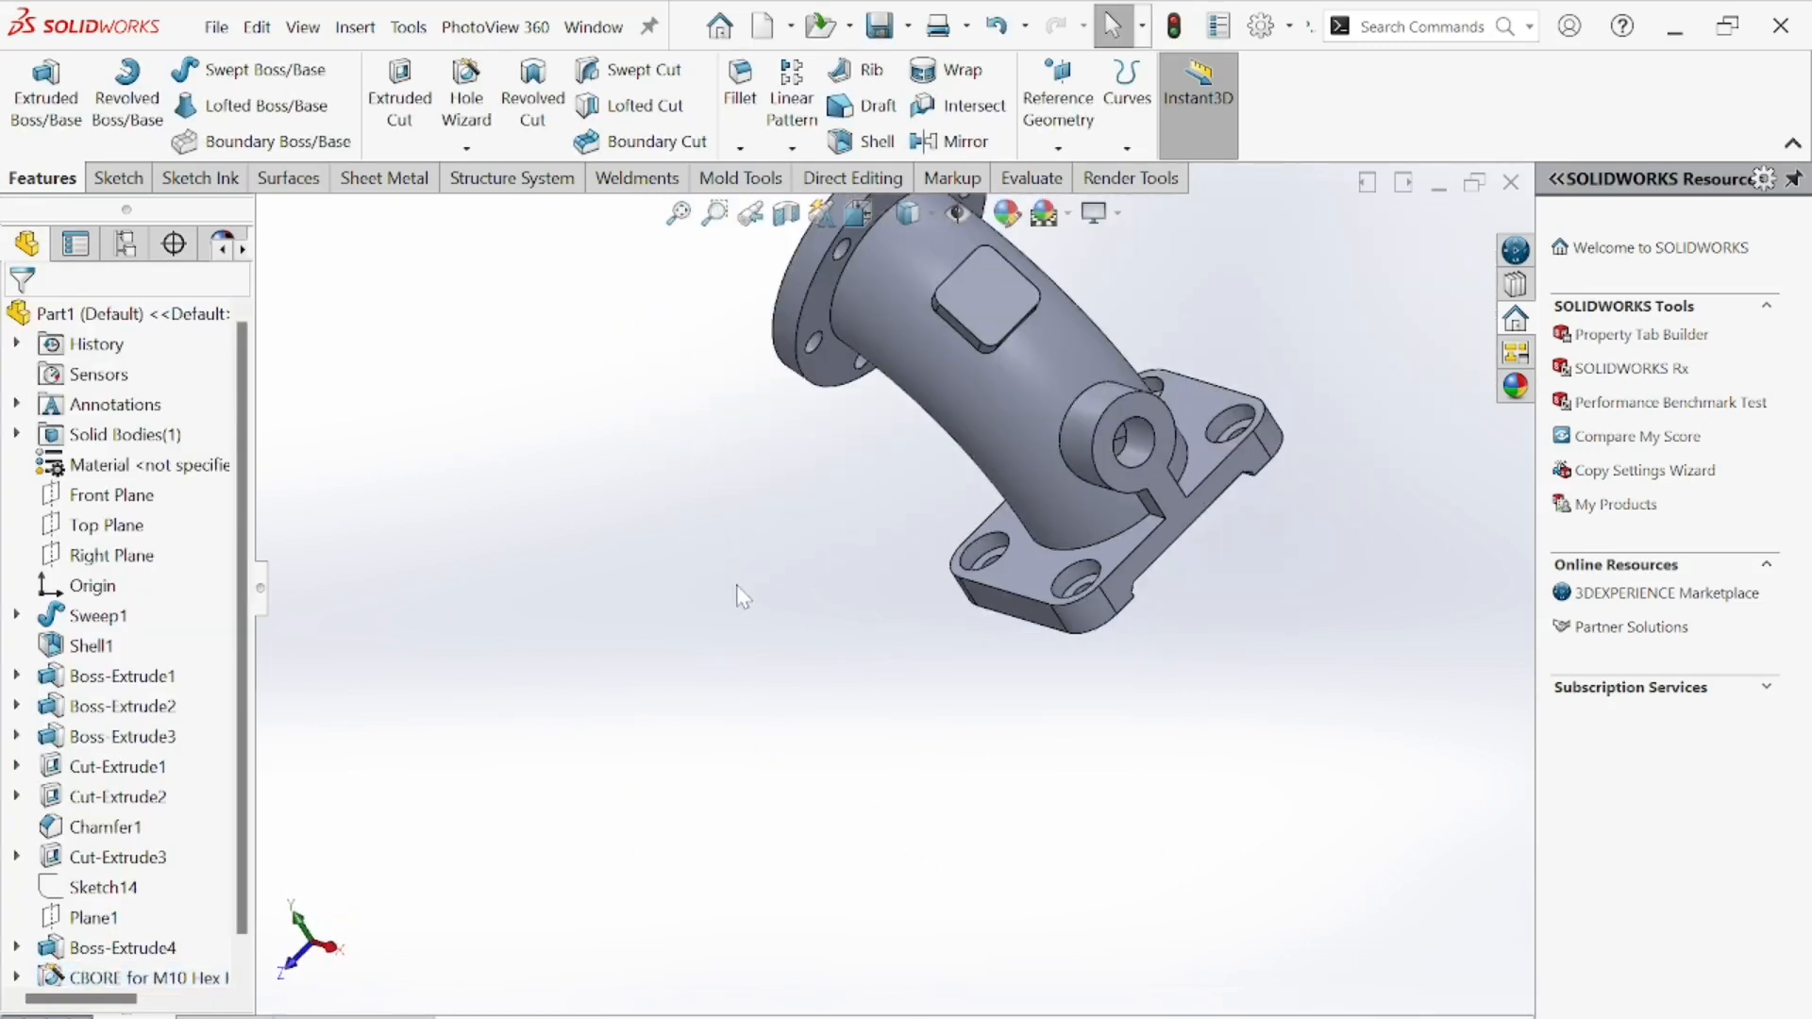
scroll(742, 594, up, 3)
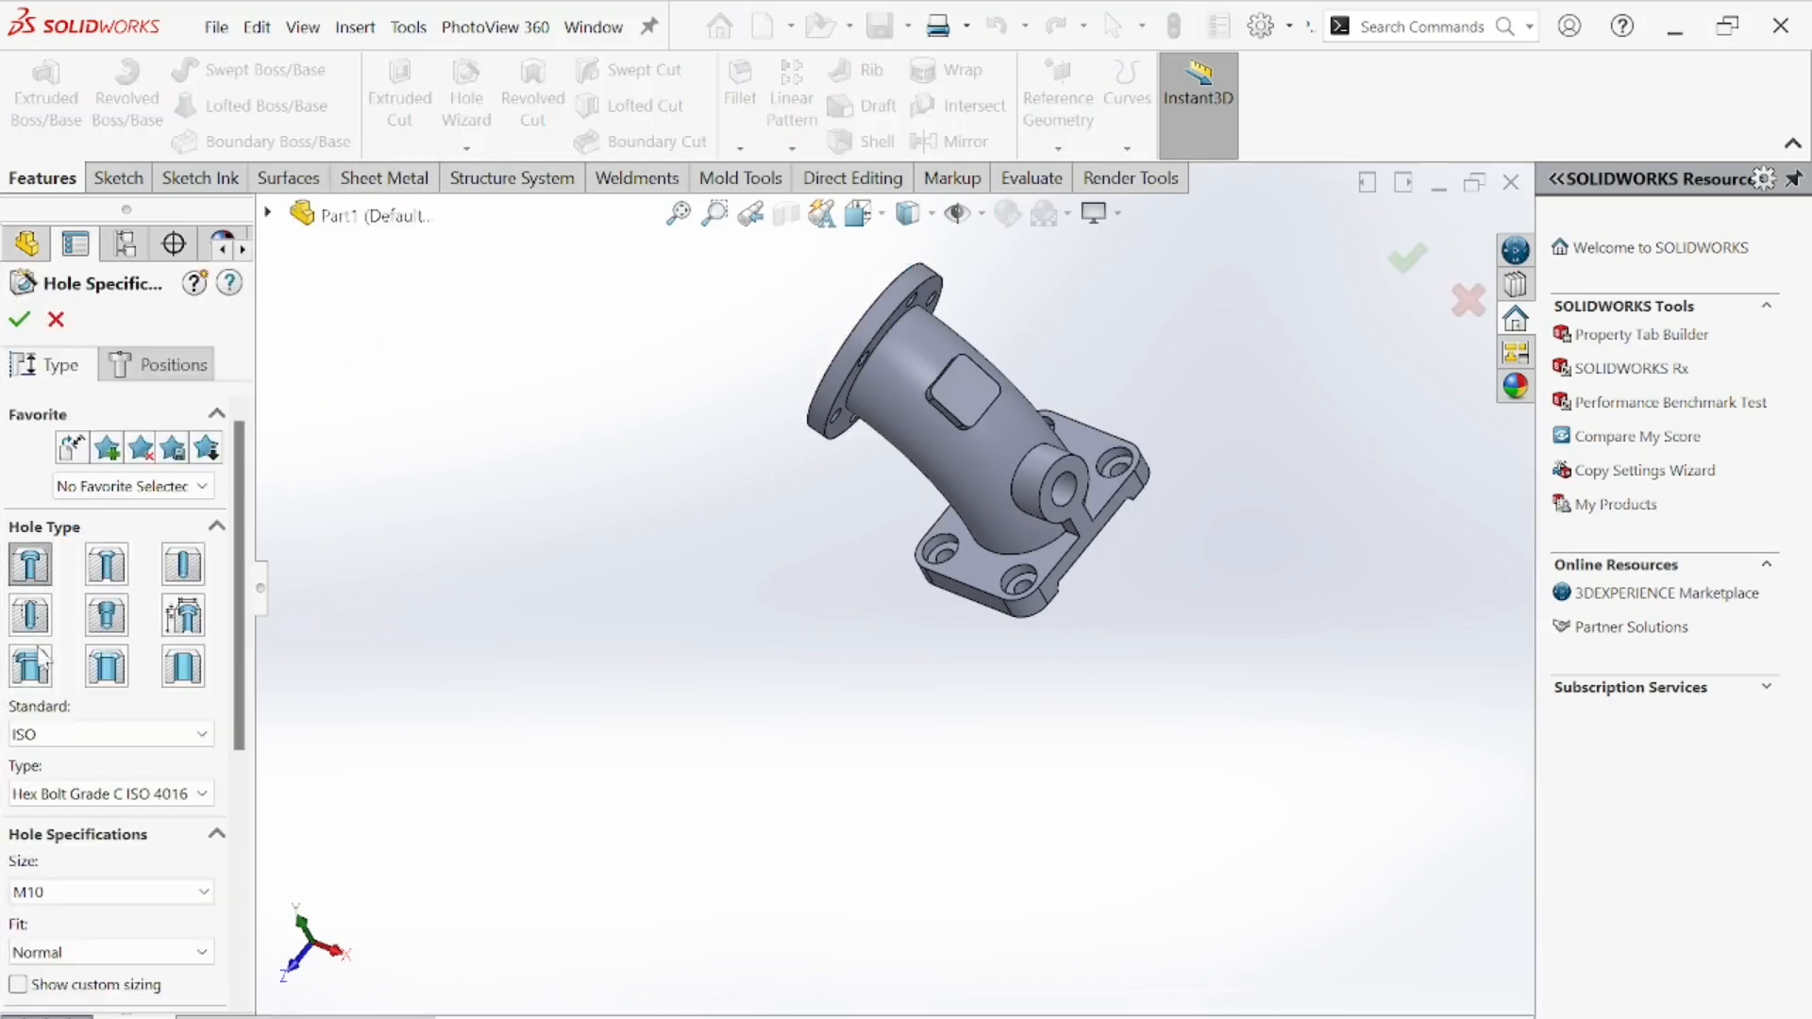
click(175, 363)
click(971, 413)
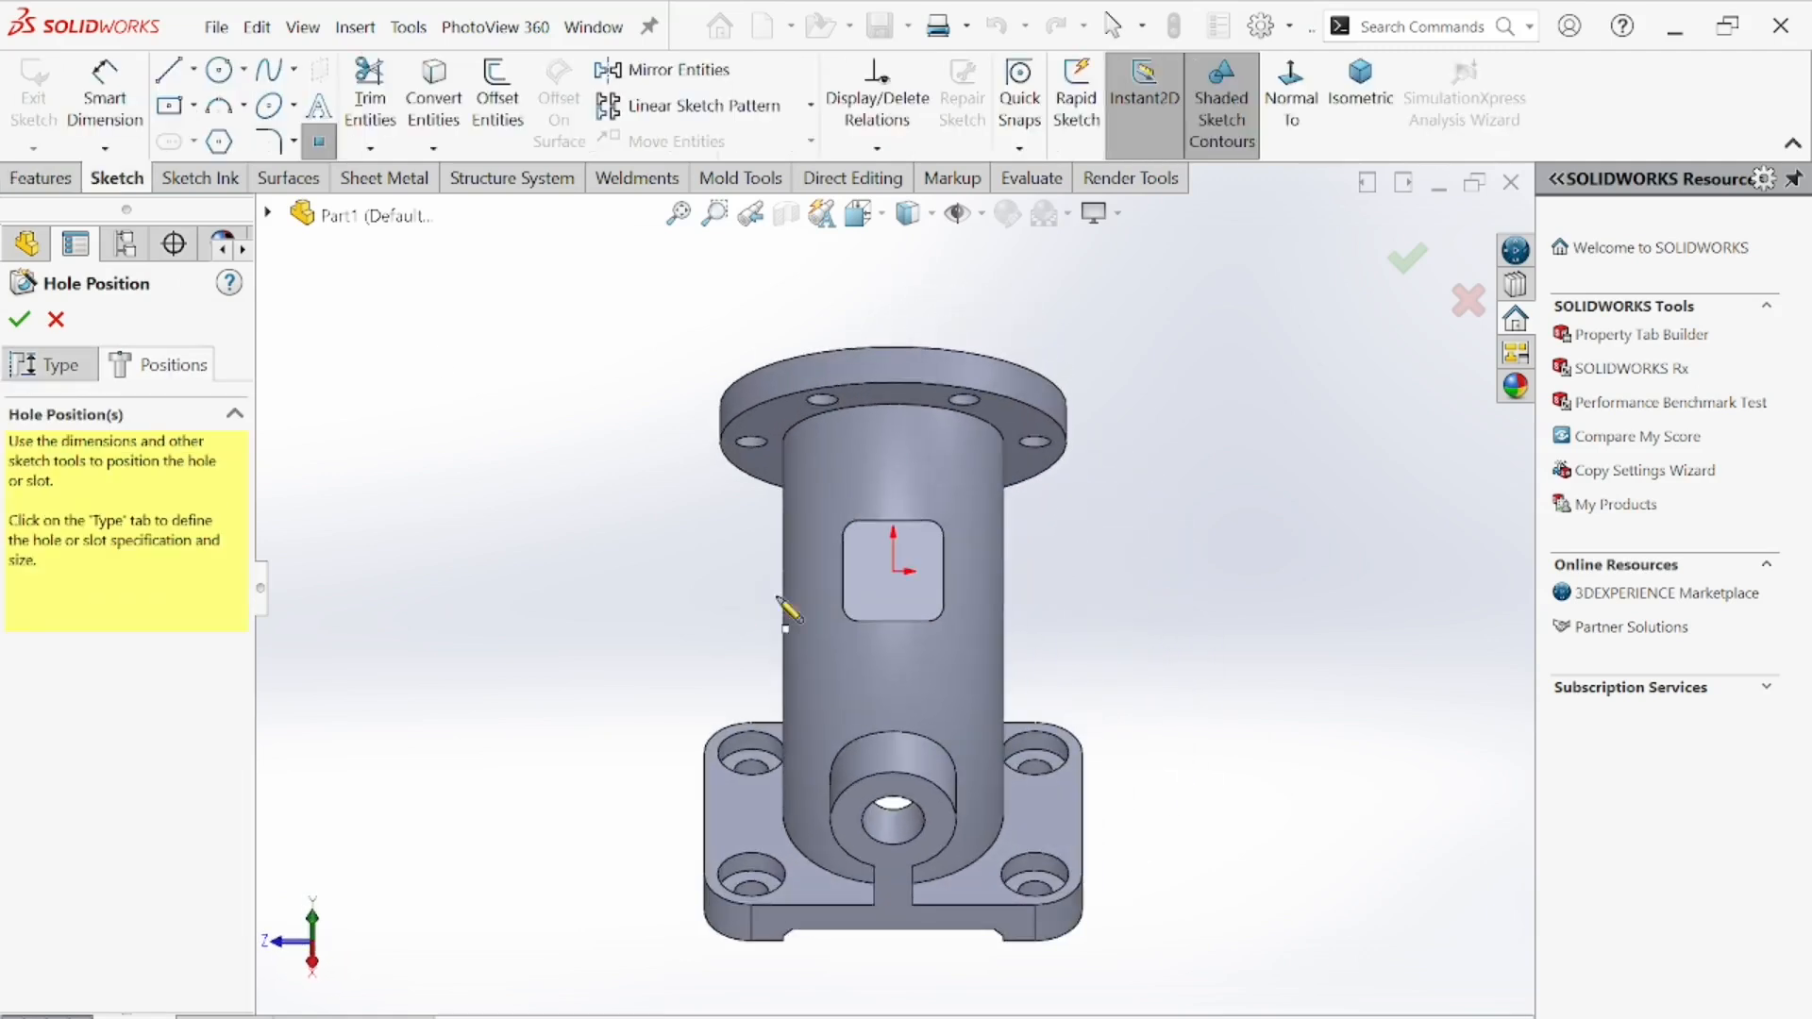
scroll(894, 574, down, 4)
scroll(894, 572, down, 3)
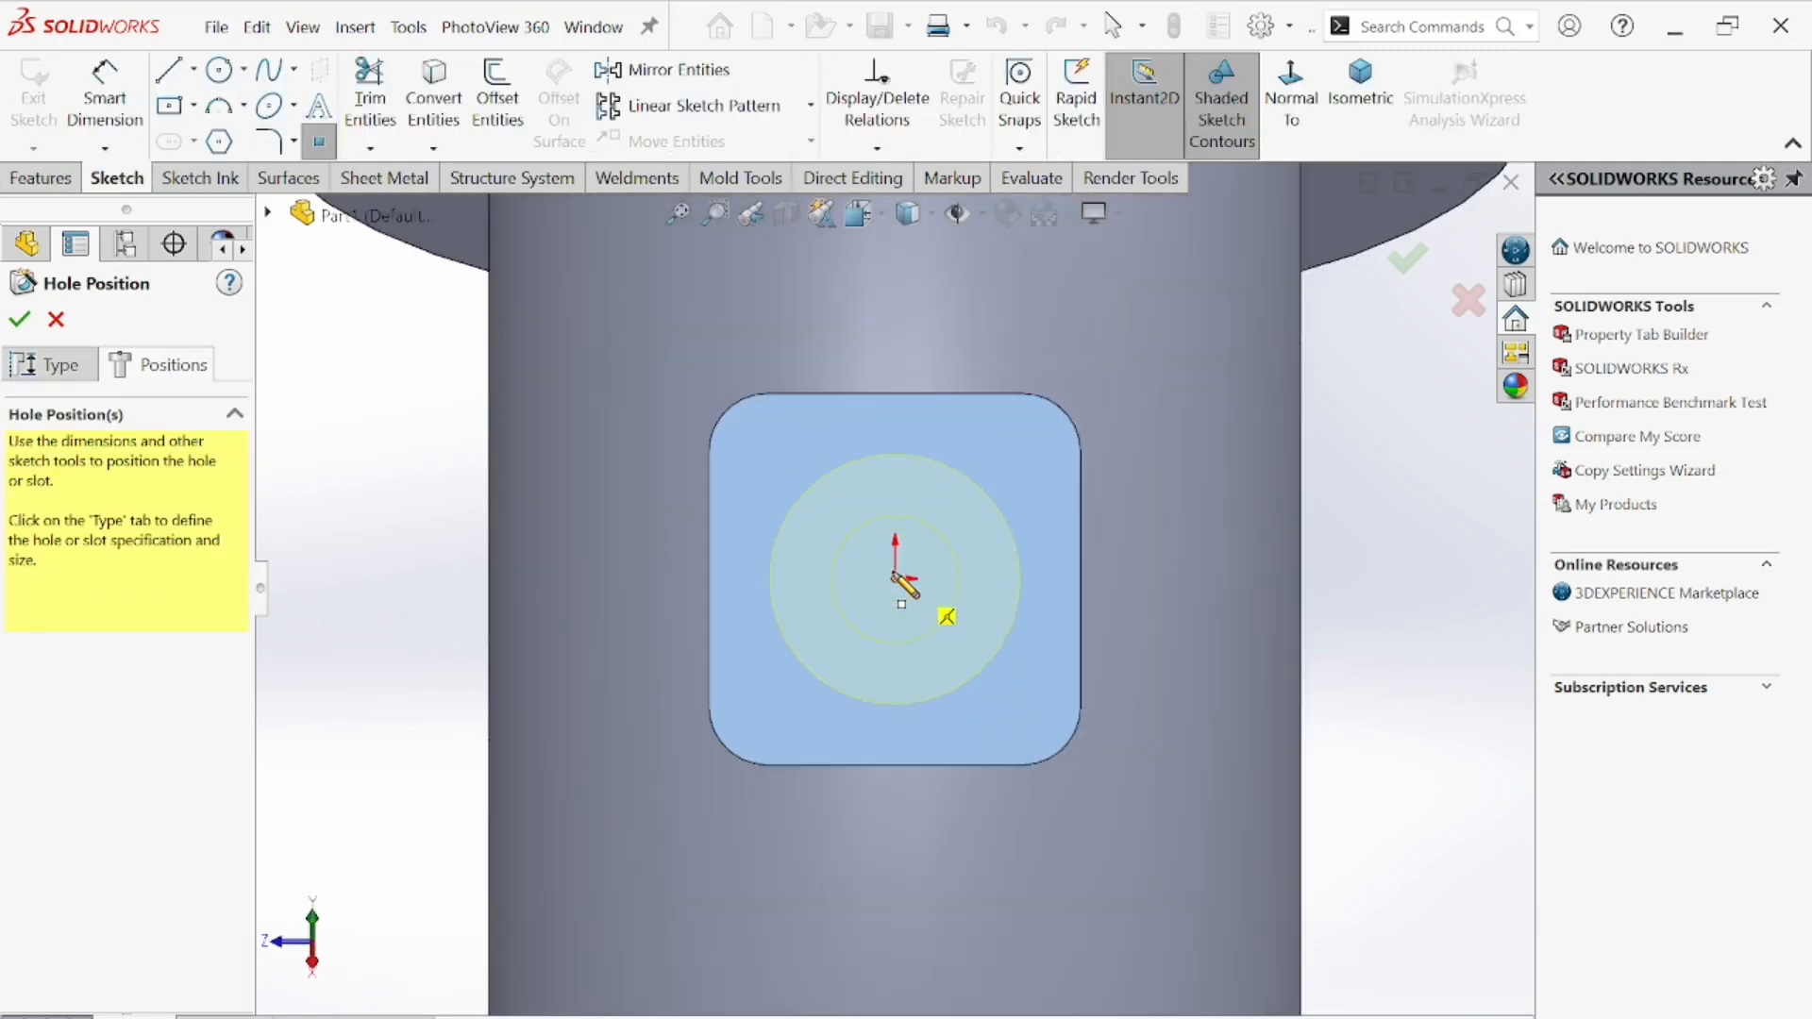
scroll(896, 589, up, 6)
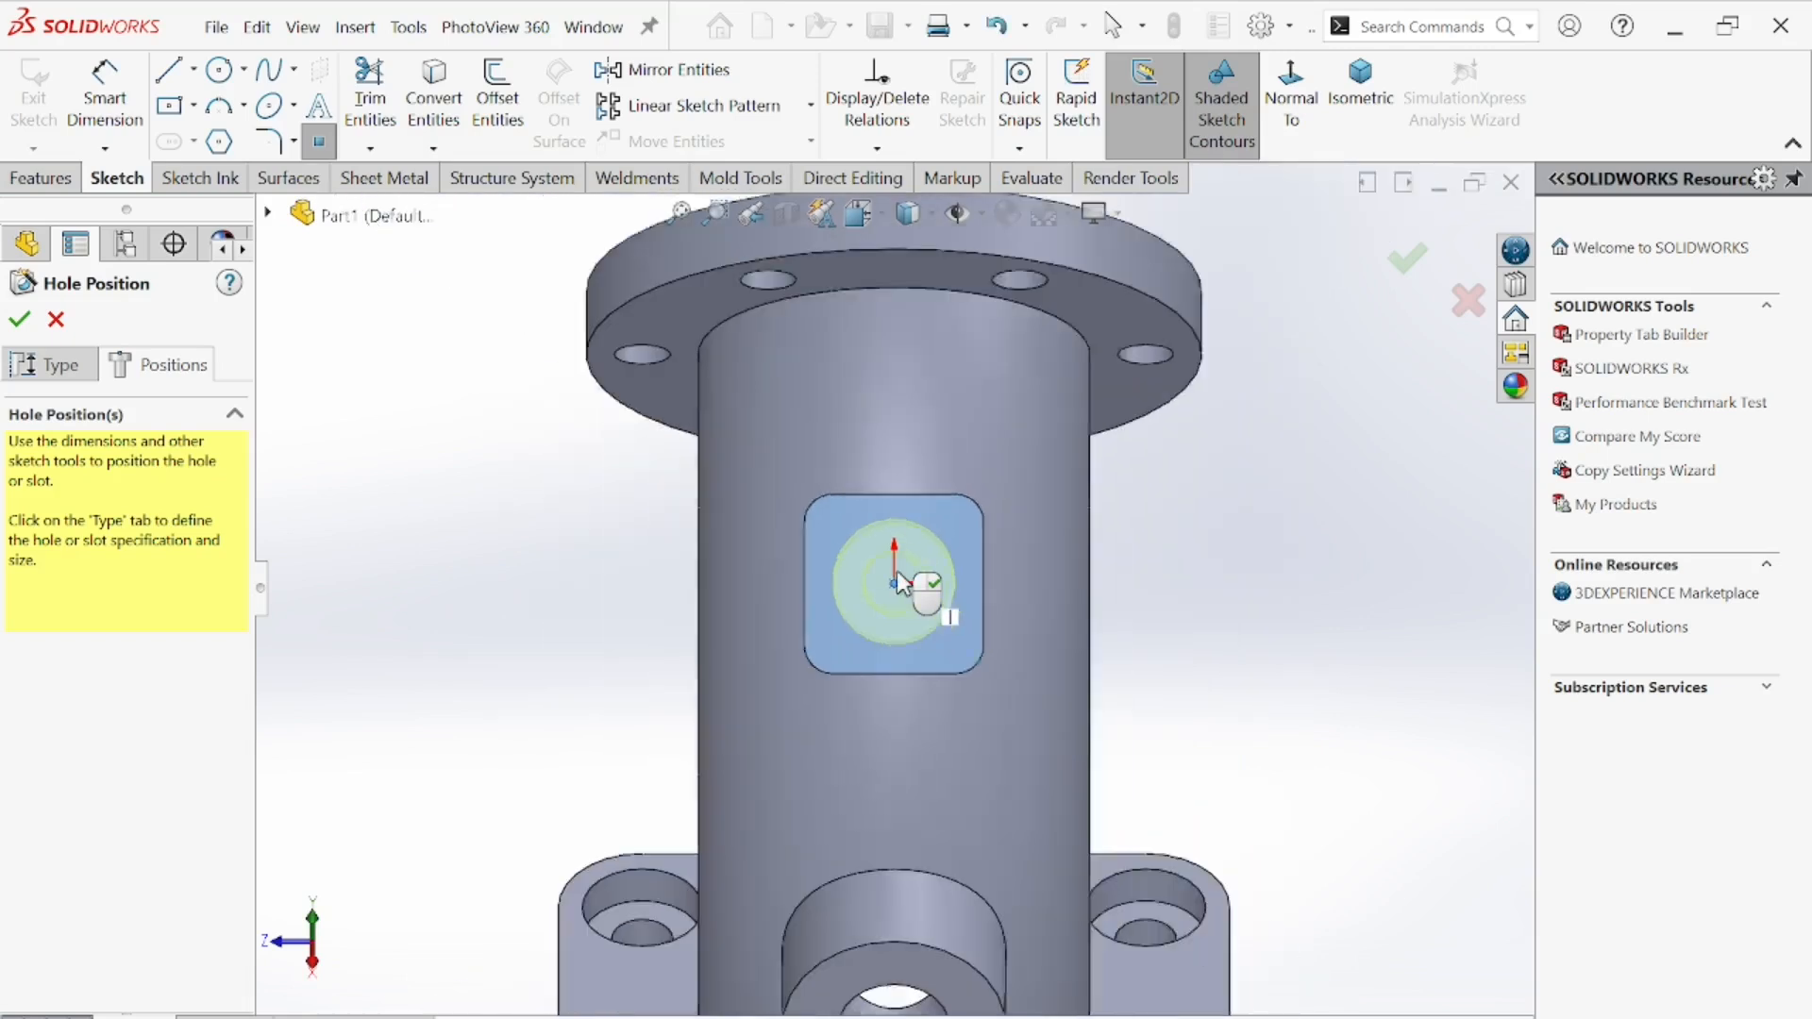
- Set the pad hole's end condition to Up To Next and complete the counterbored hole
mouse_move(1072, 635)
middle_down()
mouse_move(1098, 986)
mouse_move(1038, 906)
mouse_move(876, 809)
middle_up()
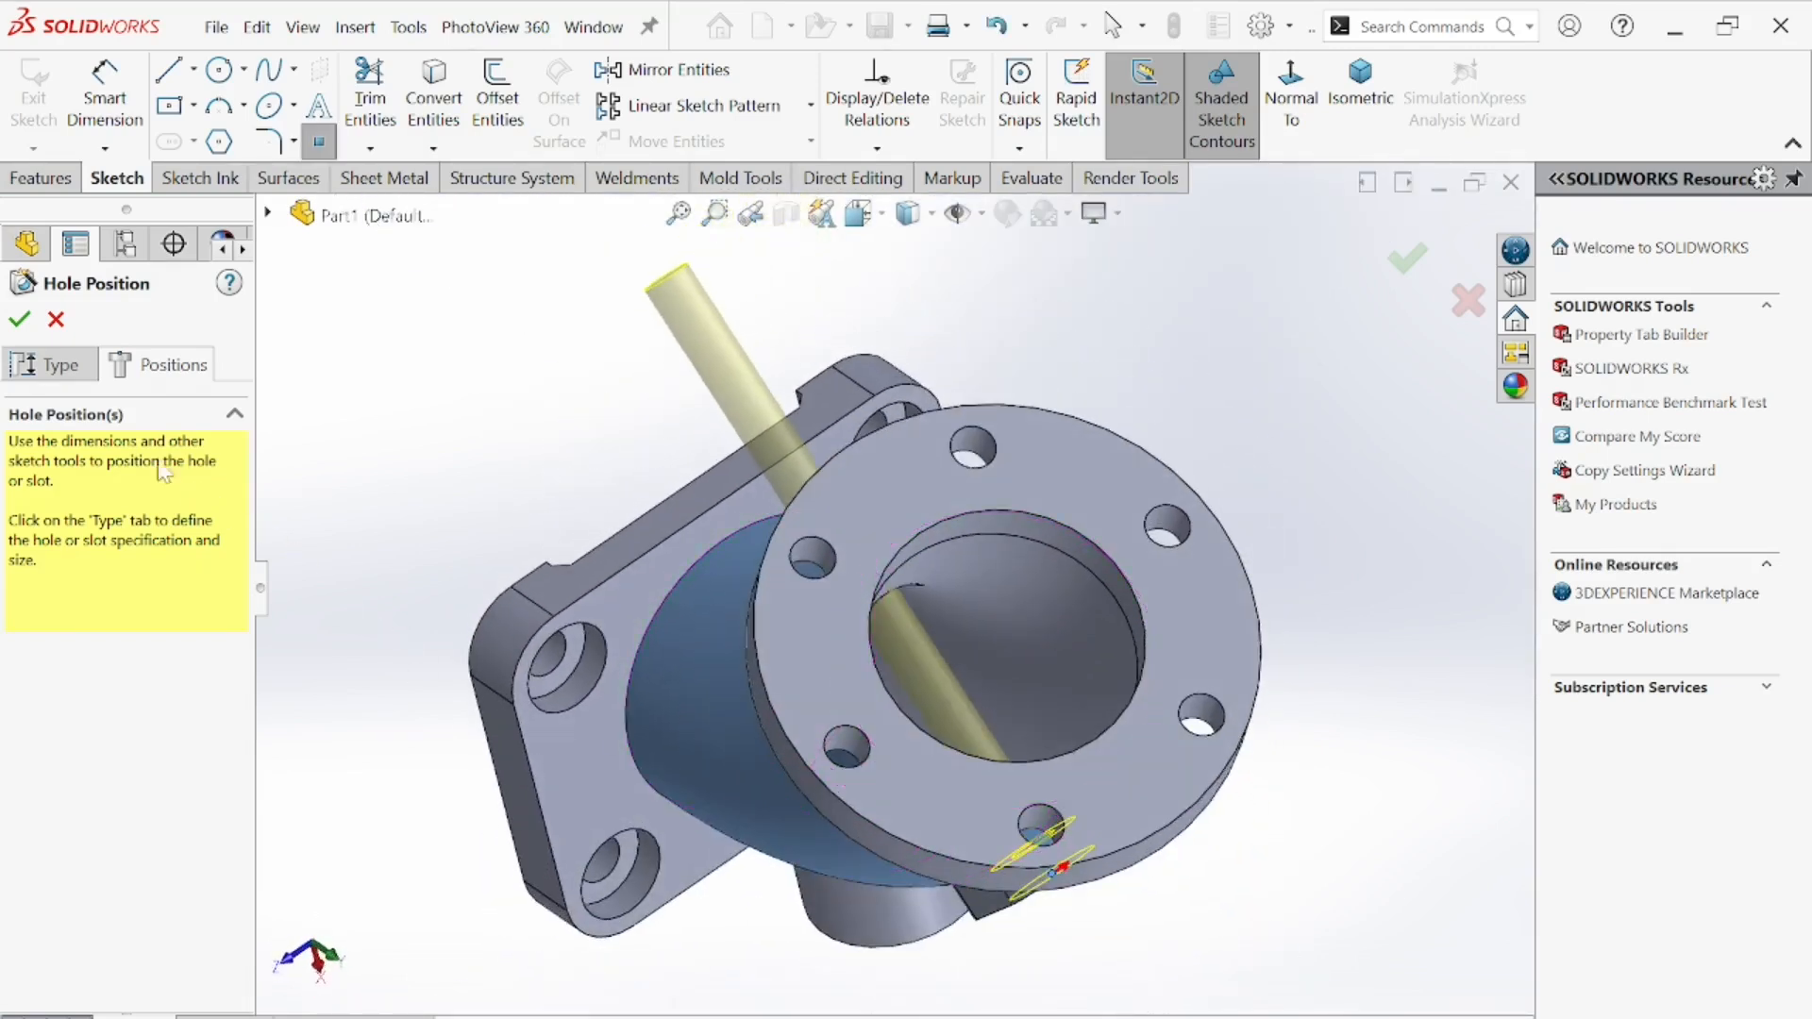
click(47, 364)
scroll(241, 514, down, 2)
scroll(241, 514, down, 3)
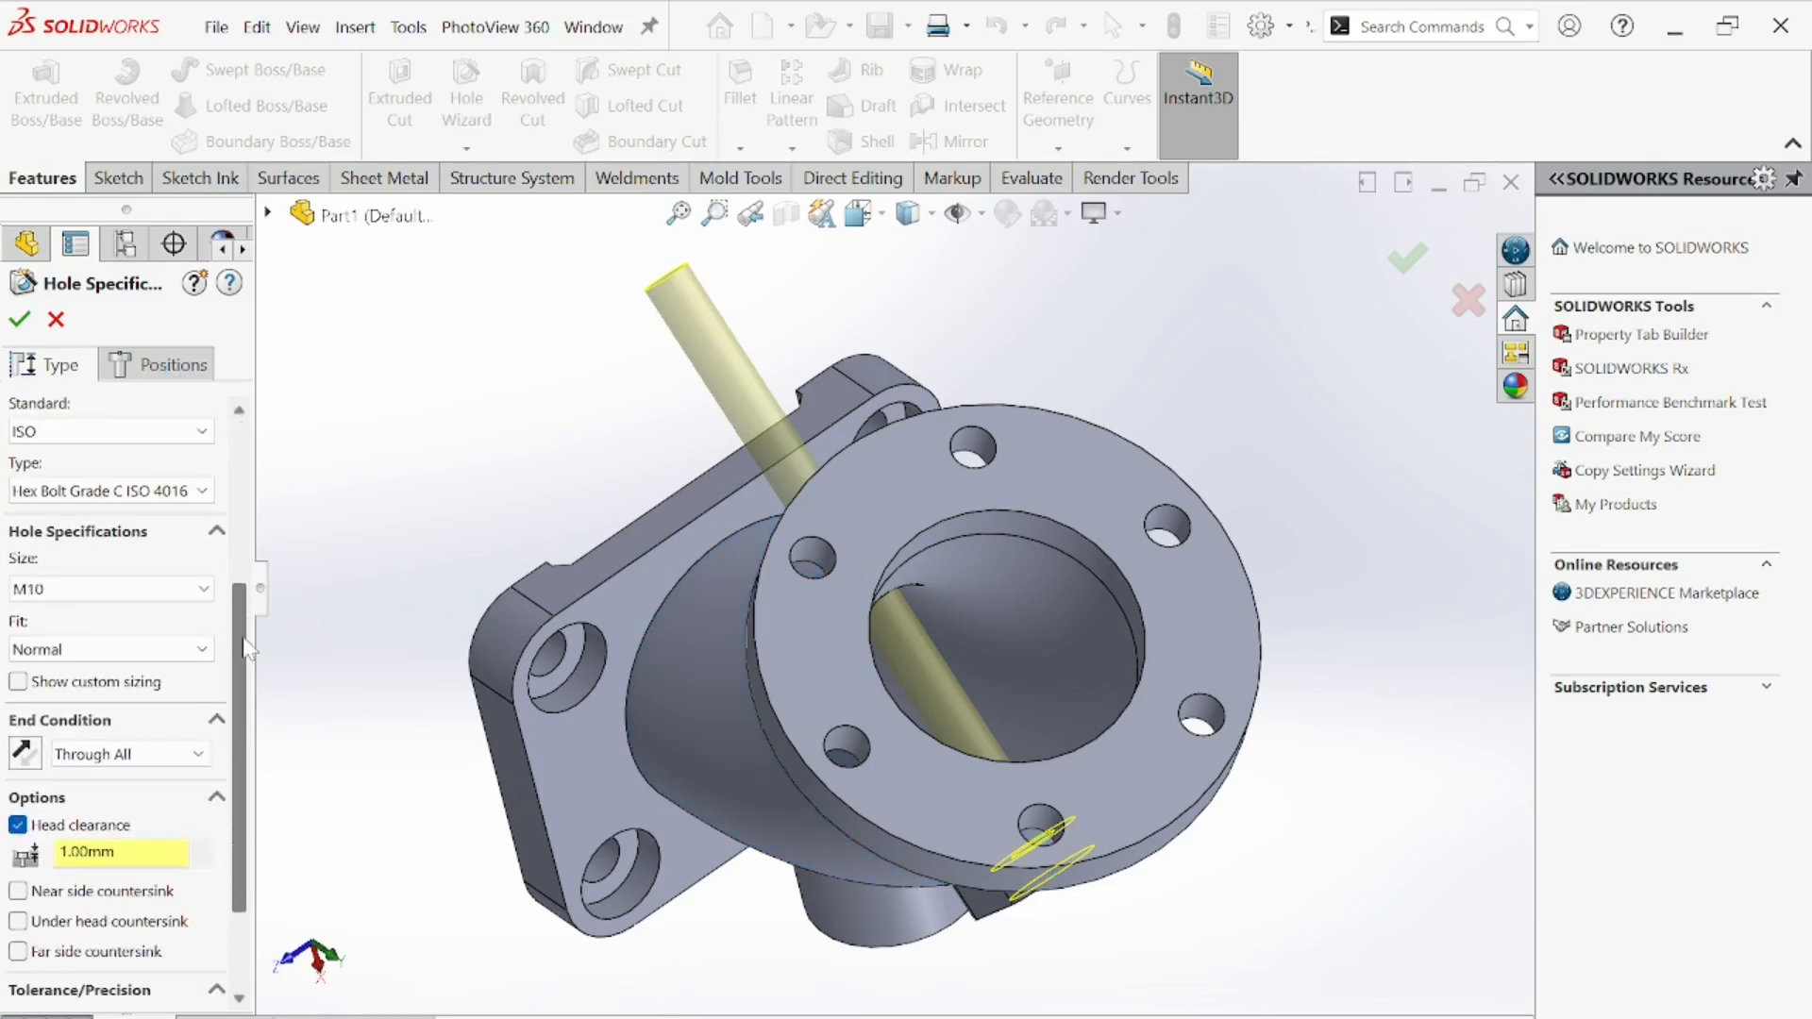
click(130, 732)
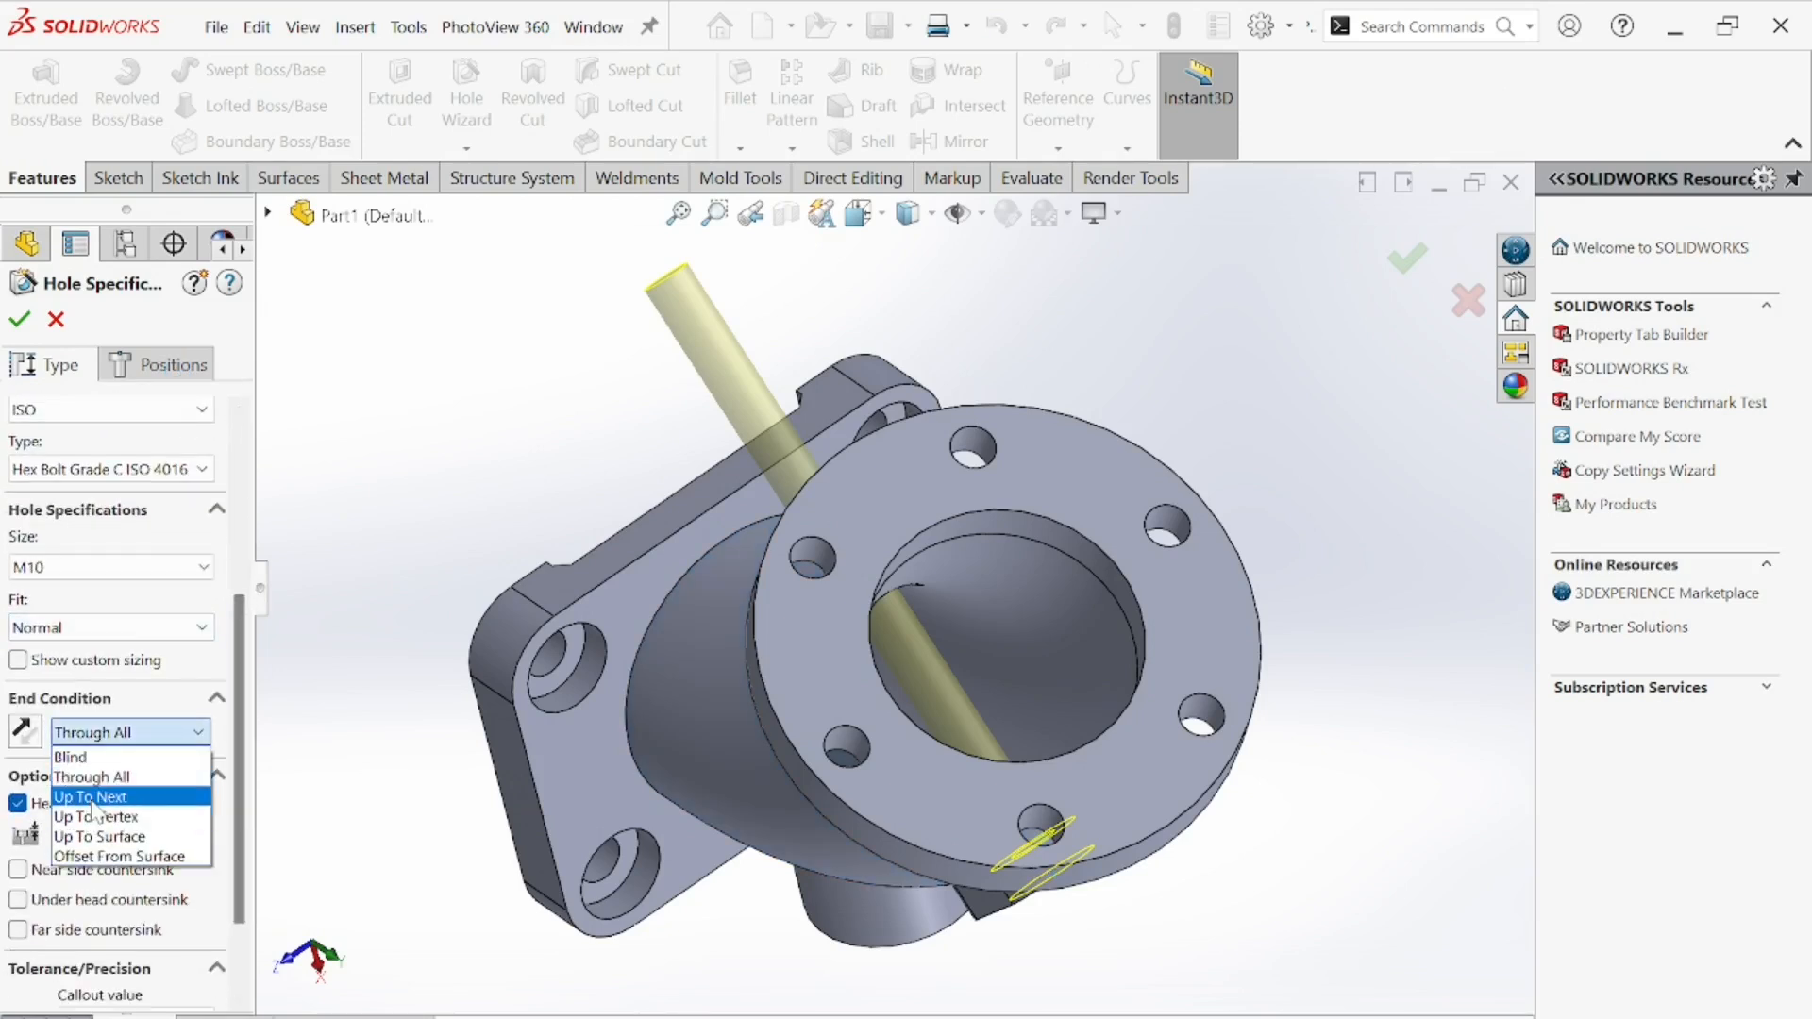
click(90, 797)
middle_drag(547, 694, 613, 809)
scroll(613, 809, up, 3)
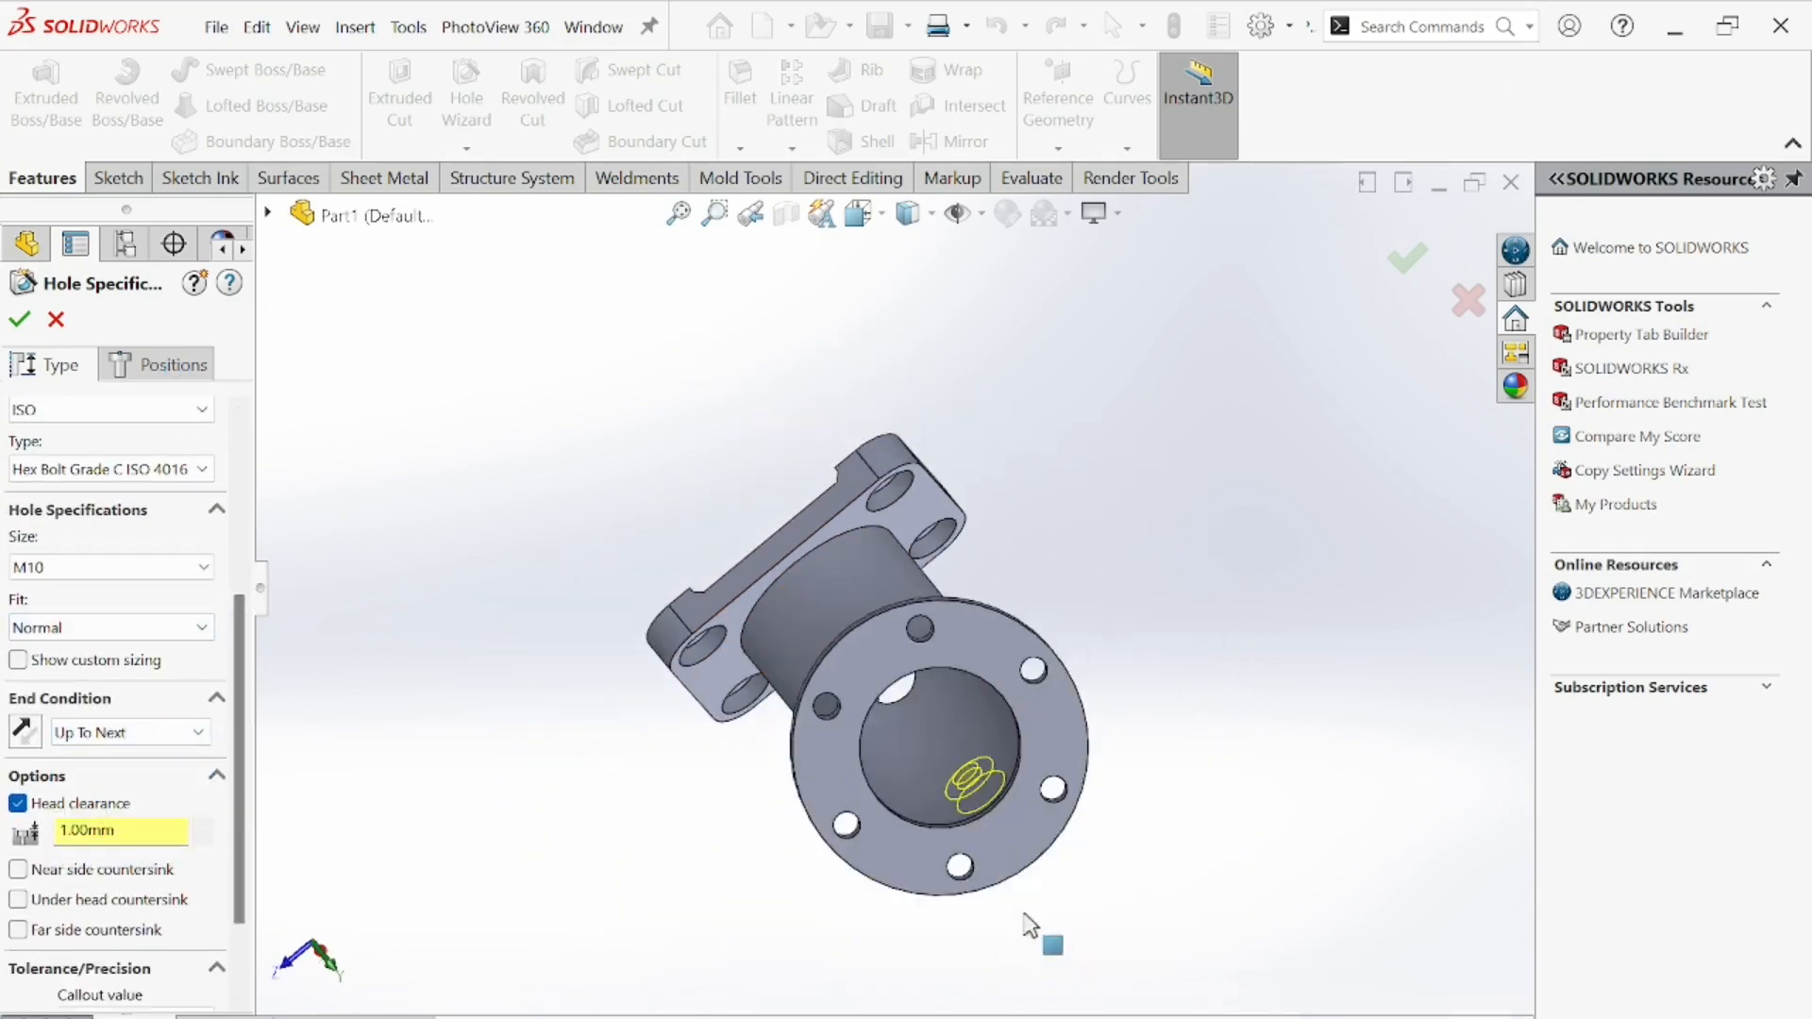
middle_drag(1027, 920, 1062, 873)
scroll(1066, 877, down, 3)
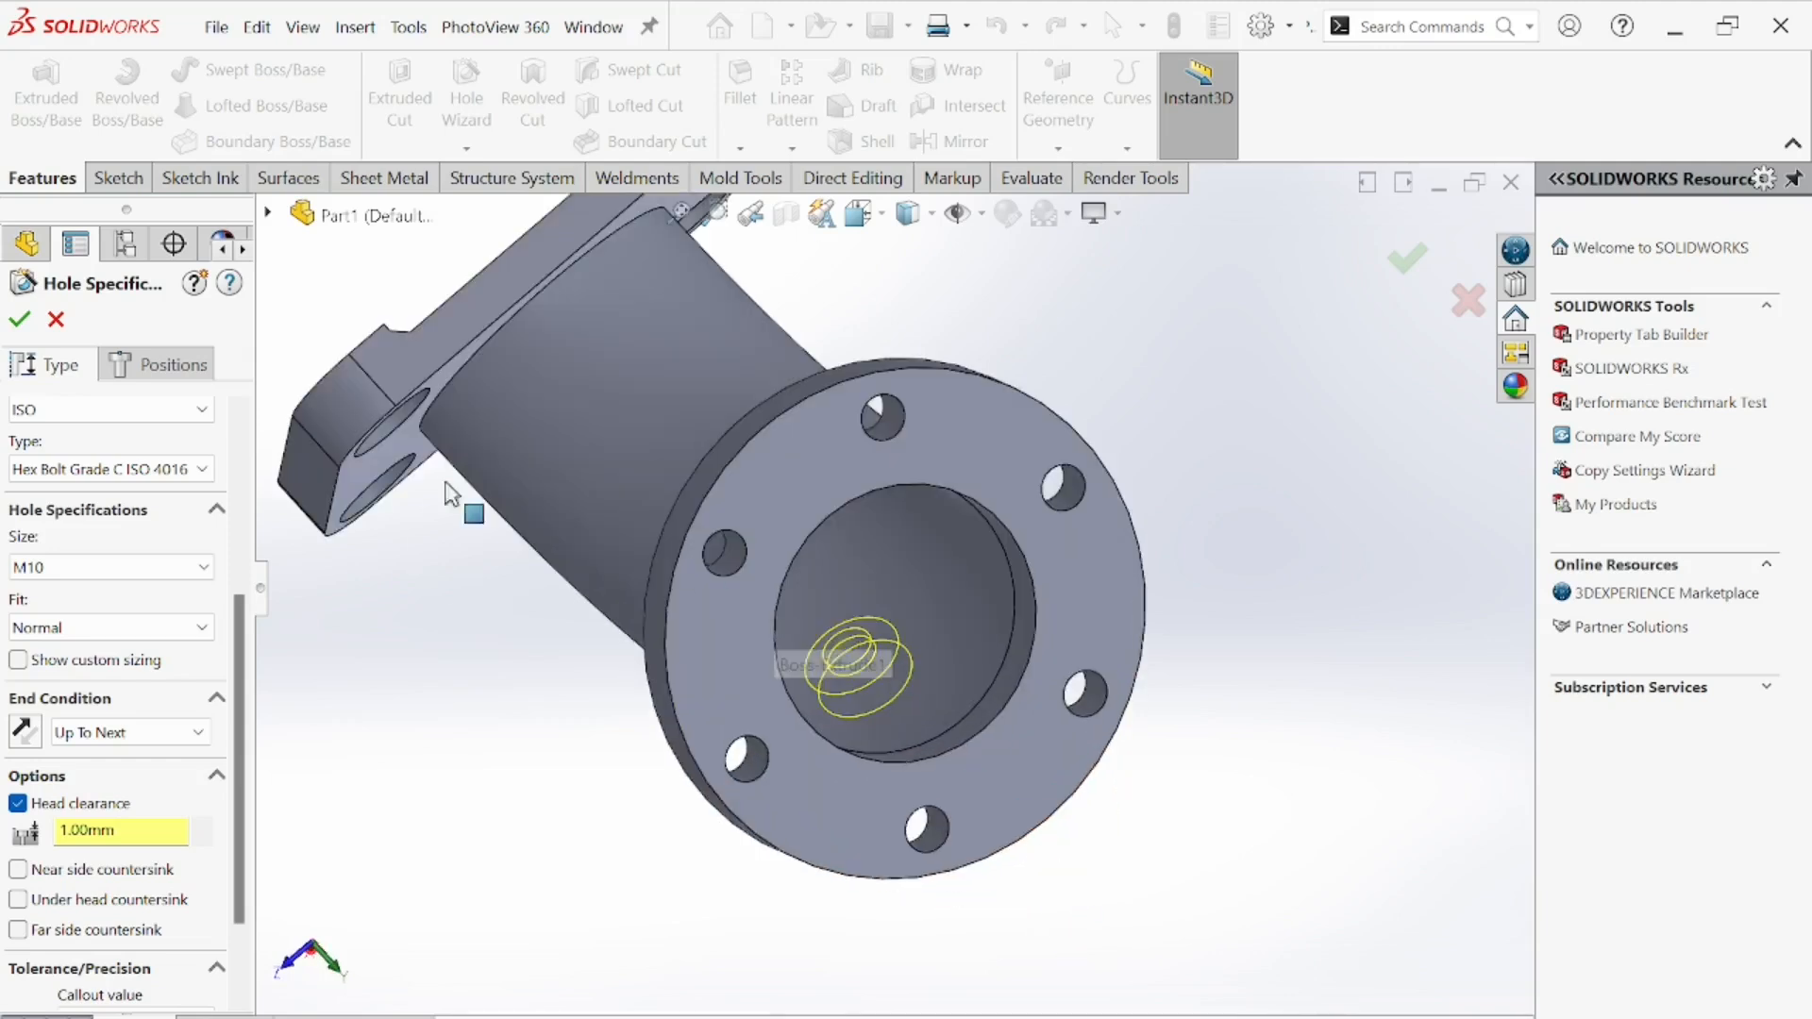
click(20, 319)
- Apply the brushed nickel metal appearance to the whole part
middle_drag(857, 797, 1378, 361)
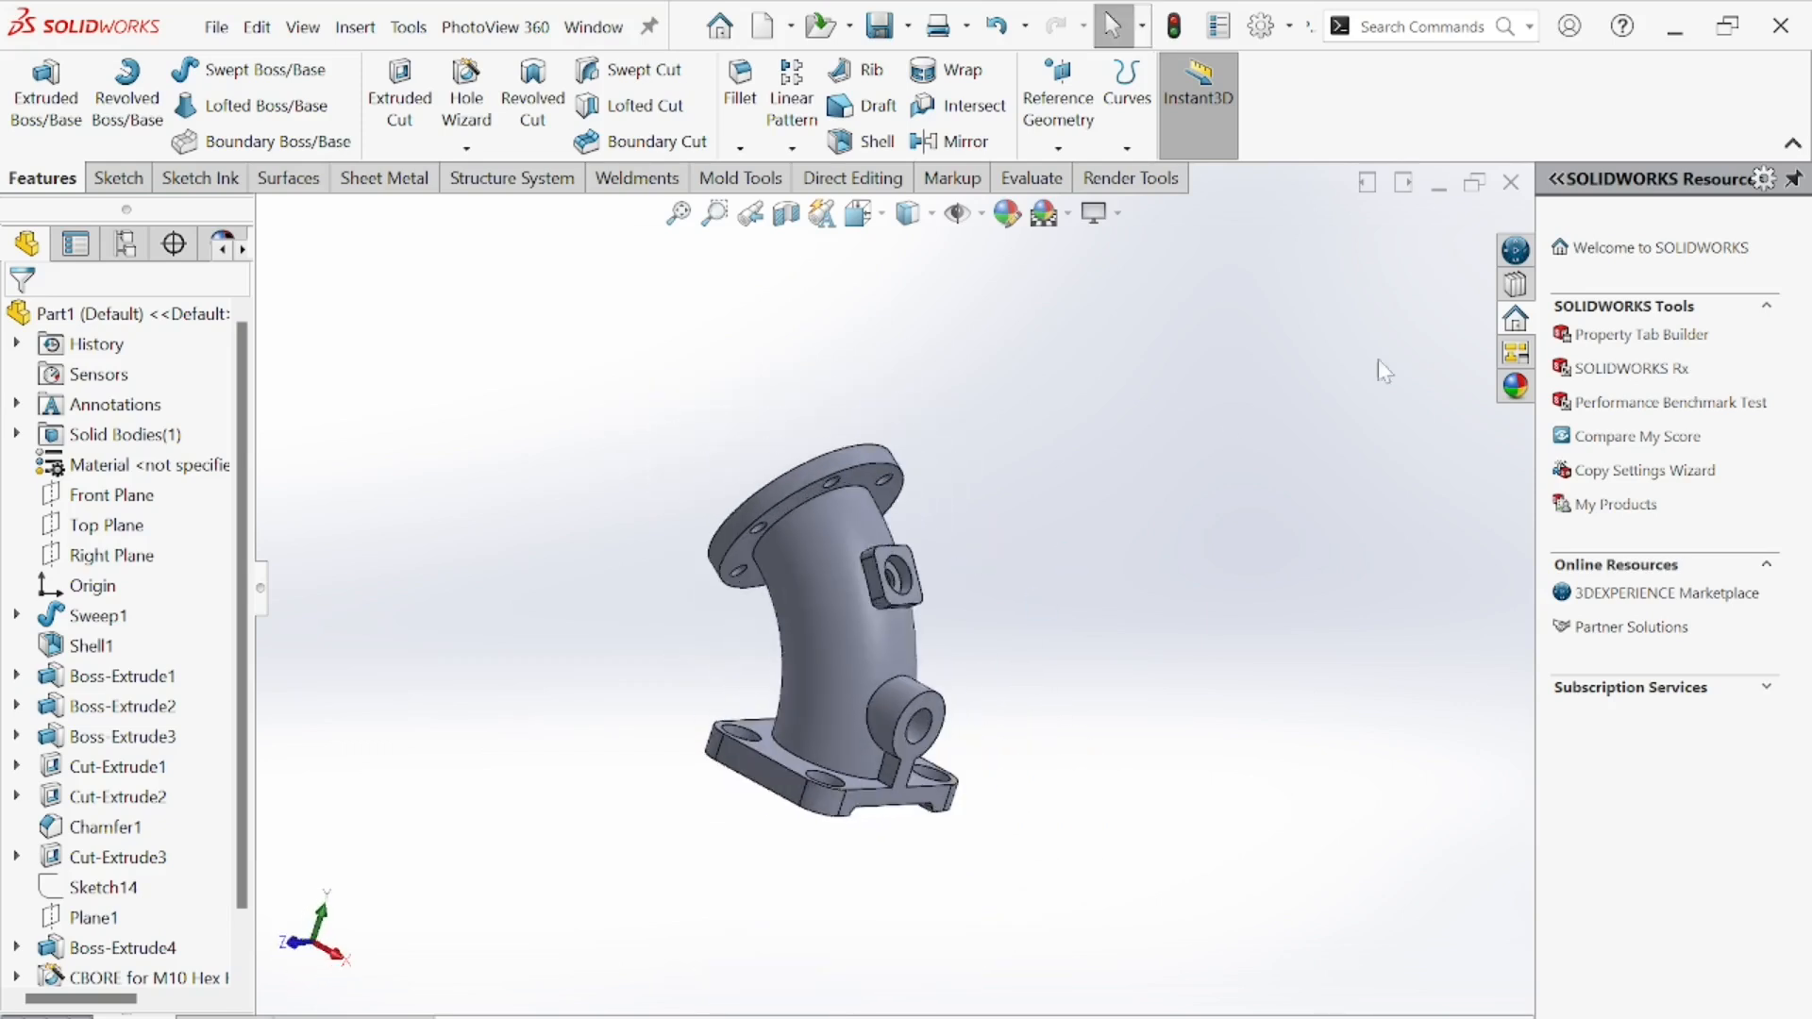
click(1512, 391)
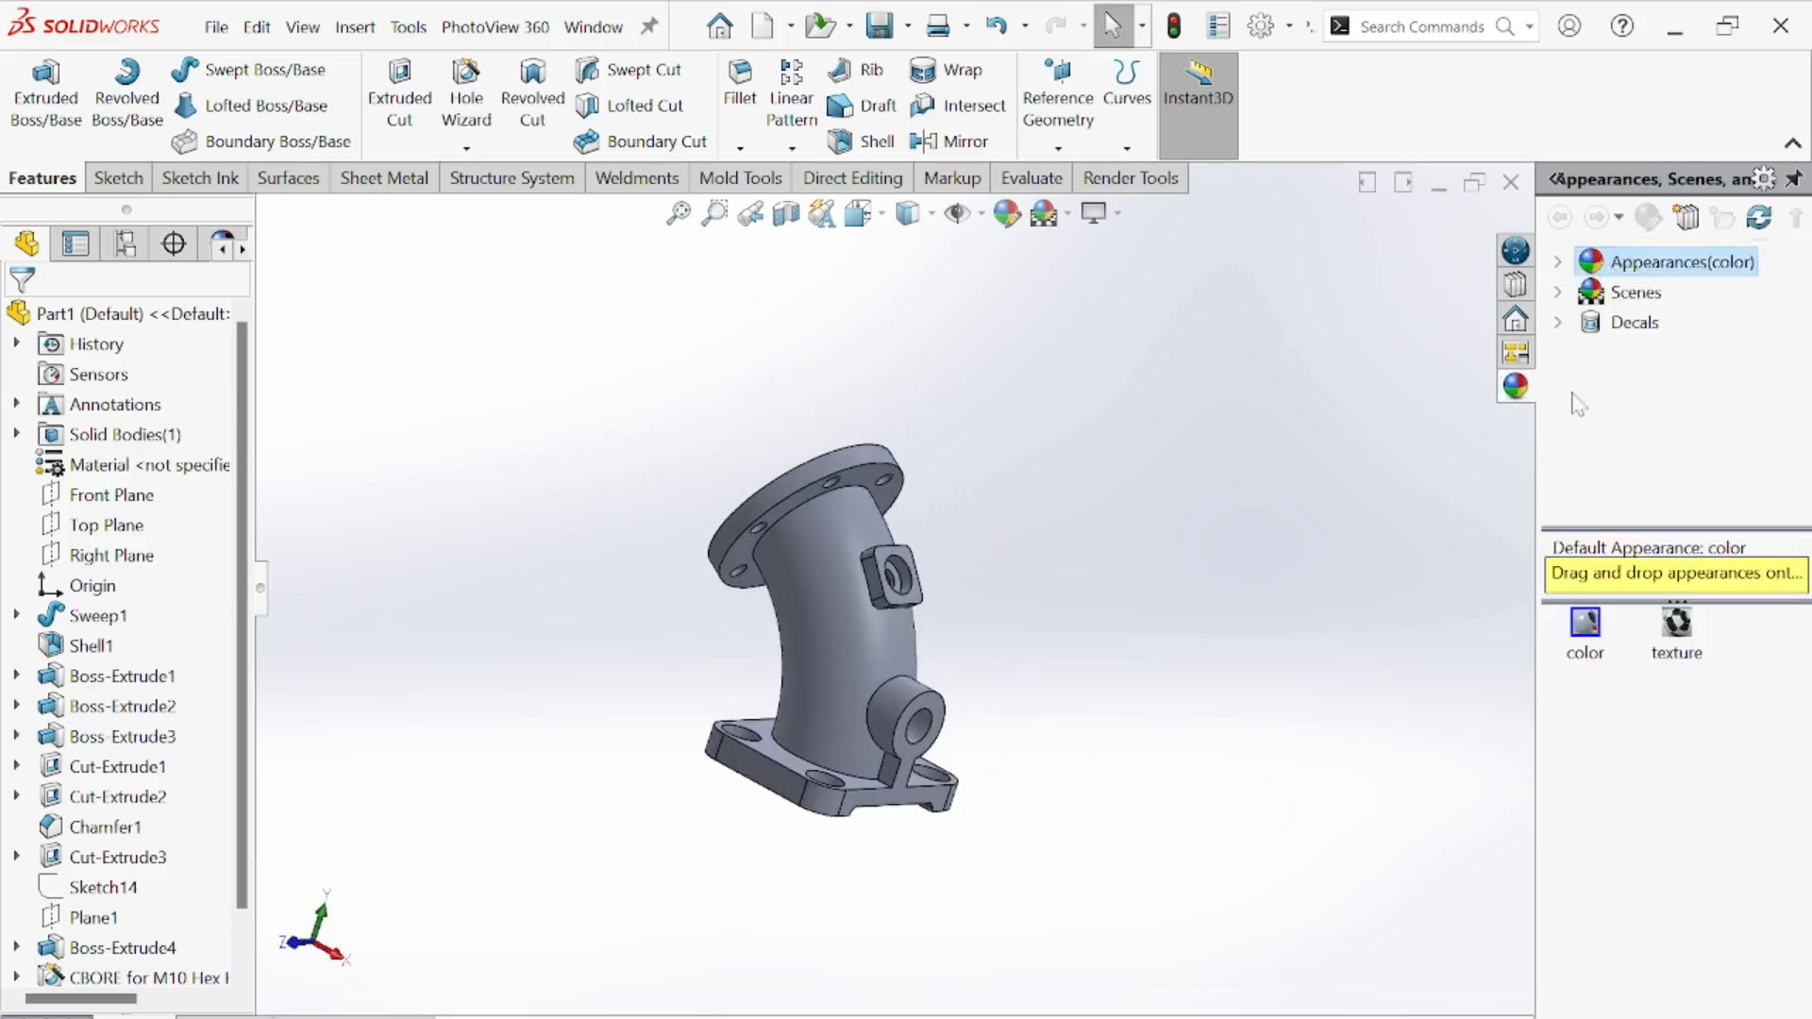
click(1558, 262)
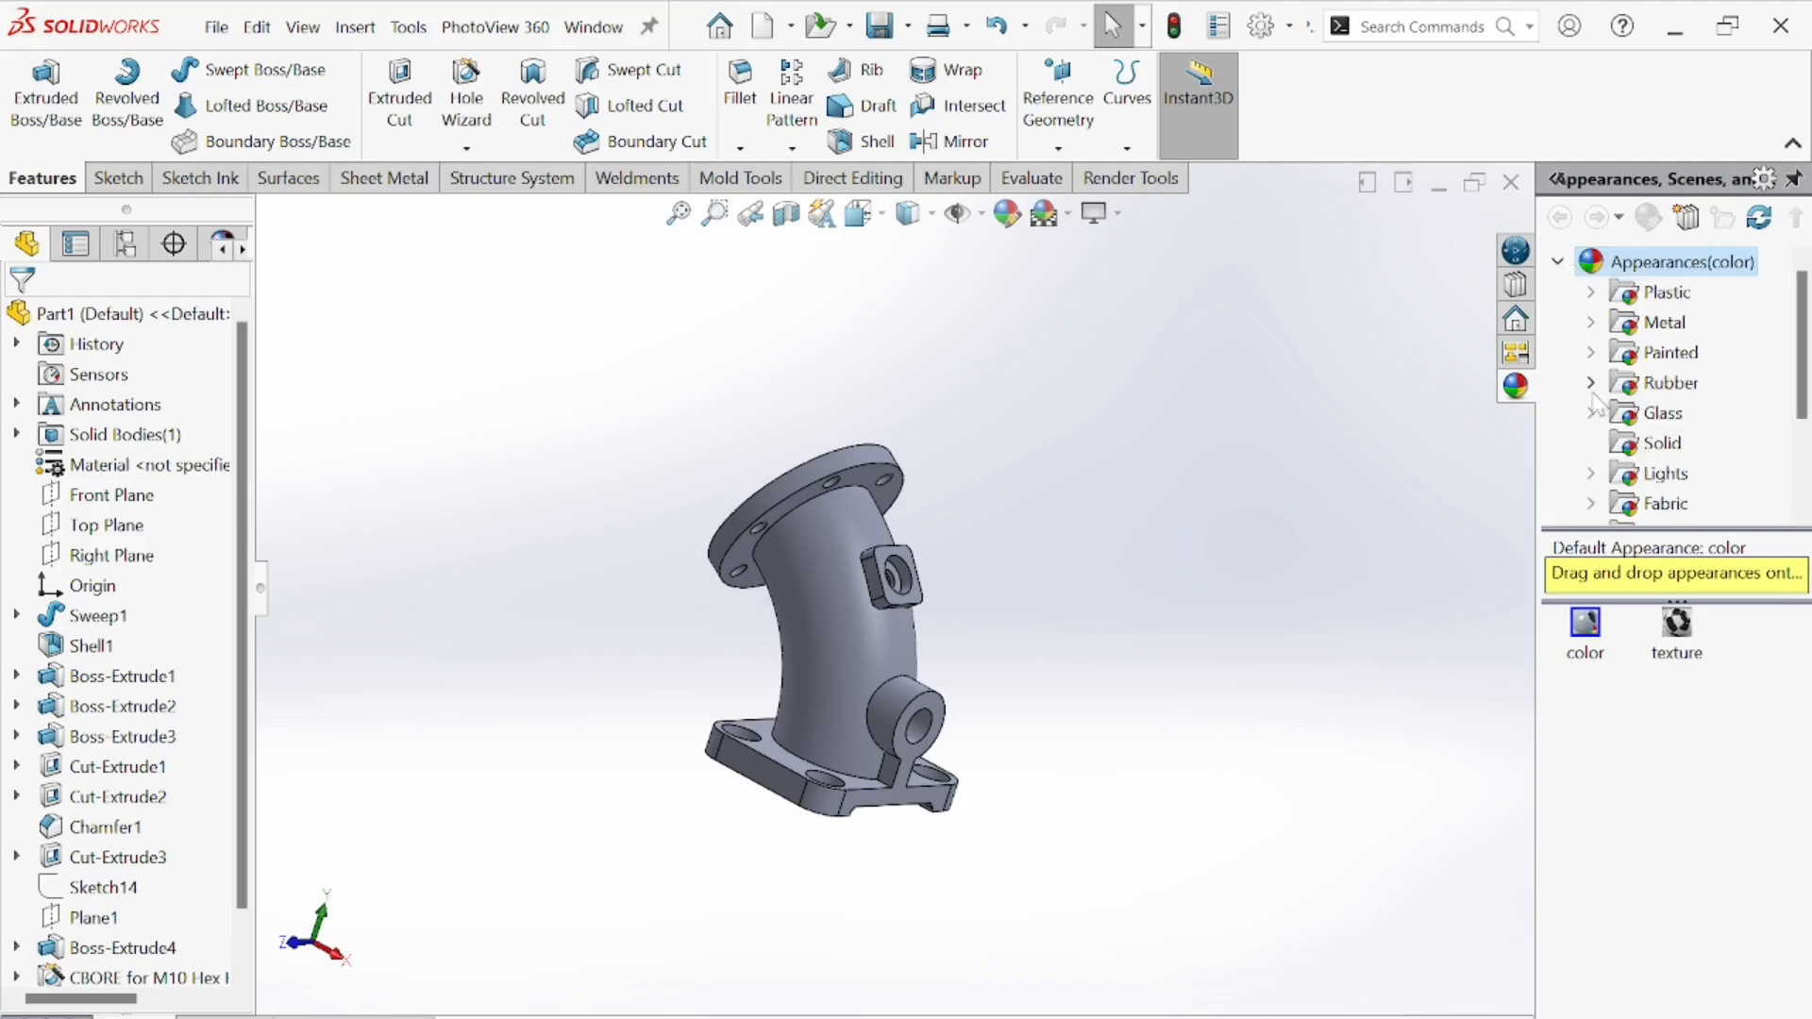
click(1642, 326)
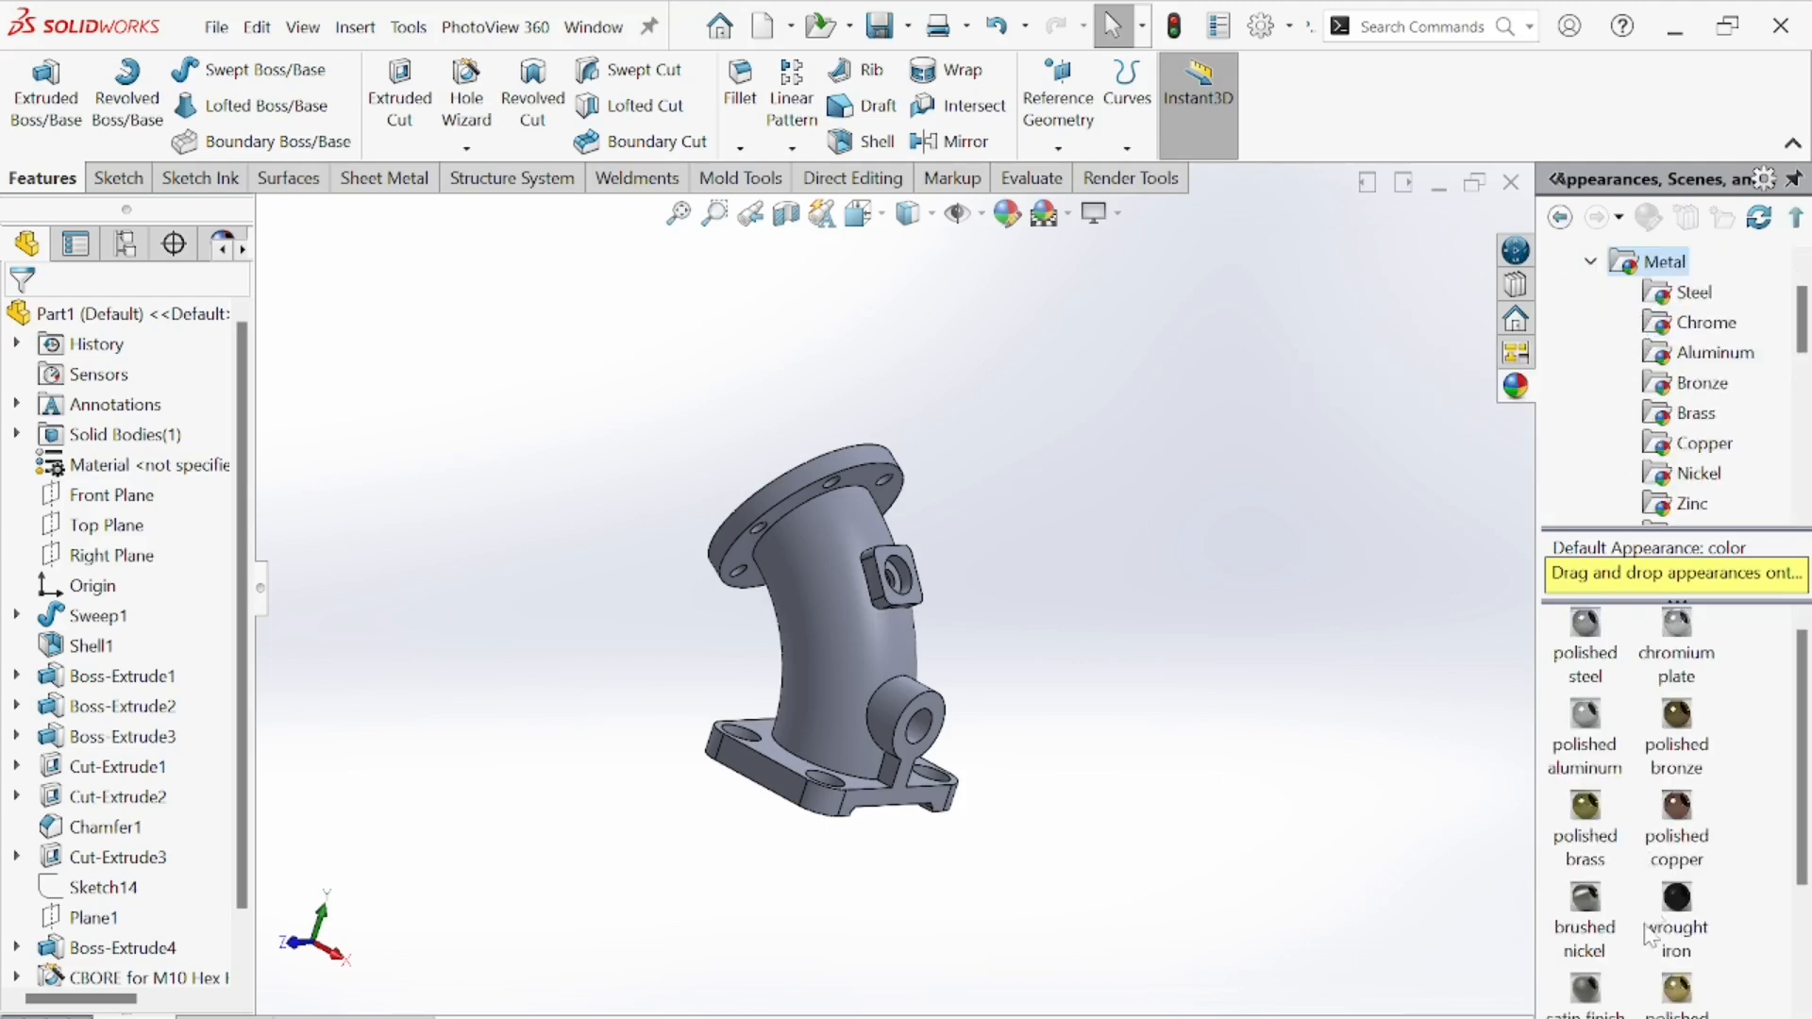
double_click(1578, 920)
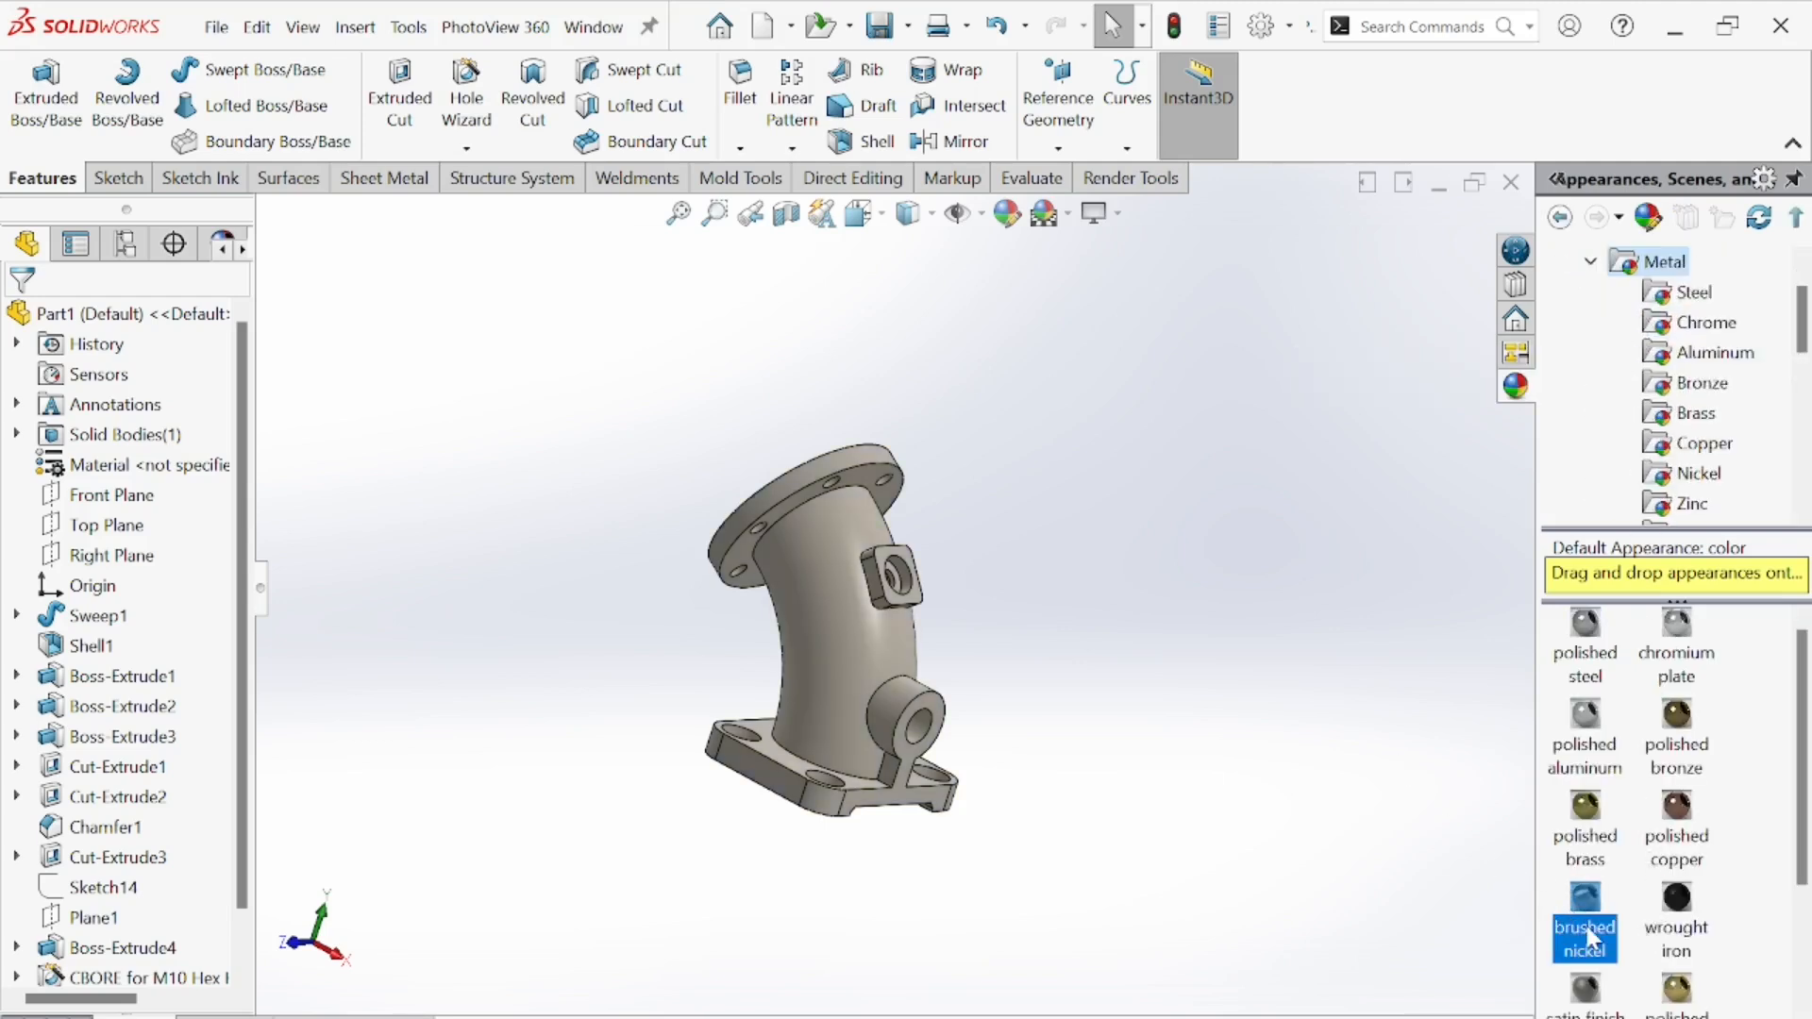
- Examine the nickel-finished elbow's flanges, pad, boss and counterbored holes from several angles
middle_drag(1414, 868, 906, 652)
scroll(1291, 883, up, 2)
scroll(902, 649, down, 5)
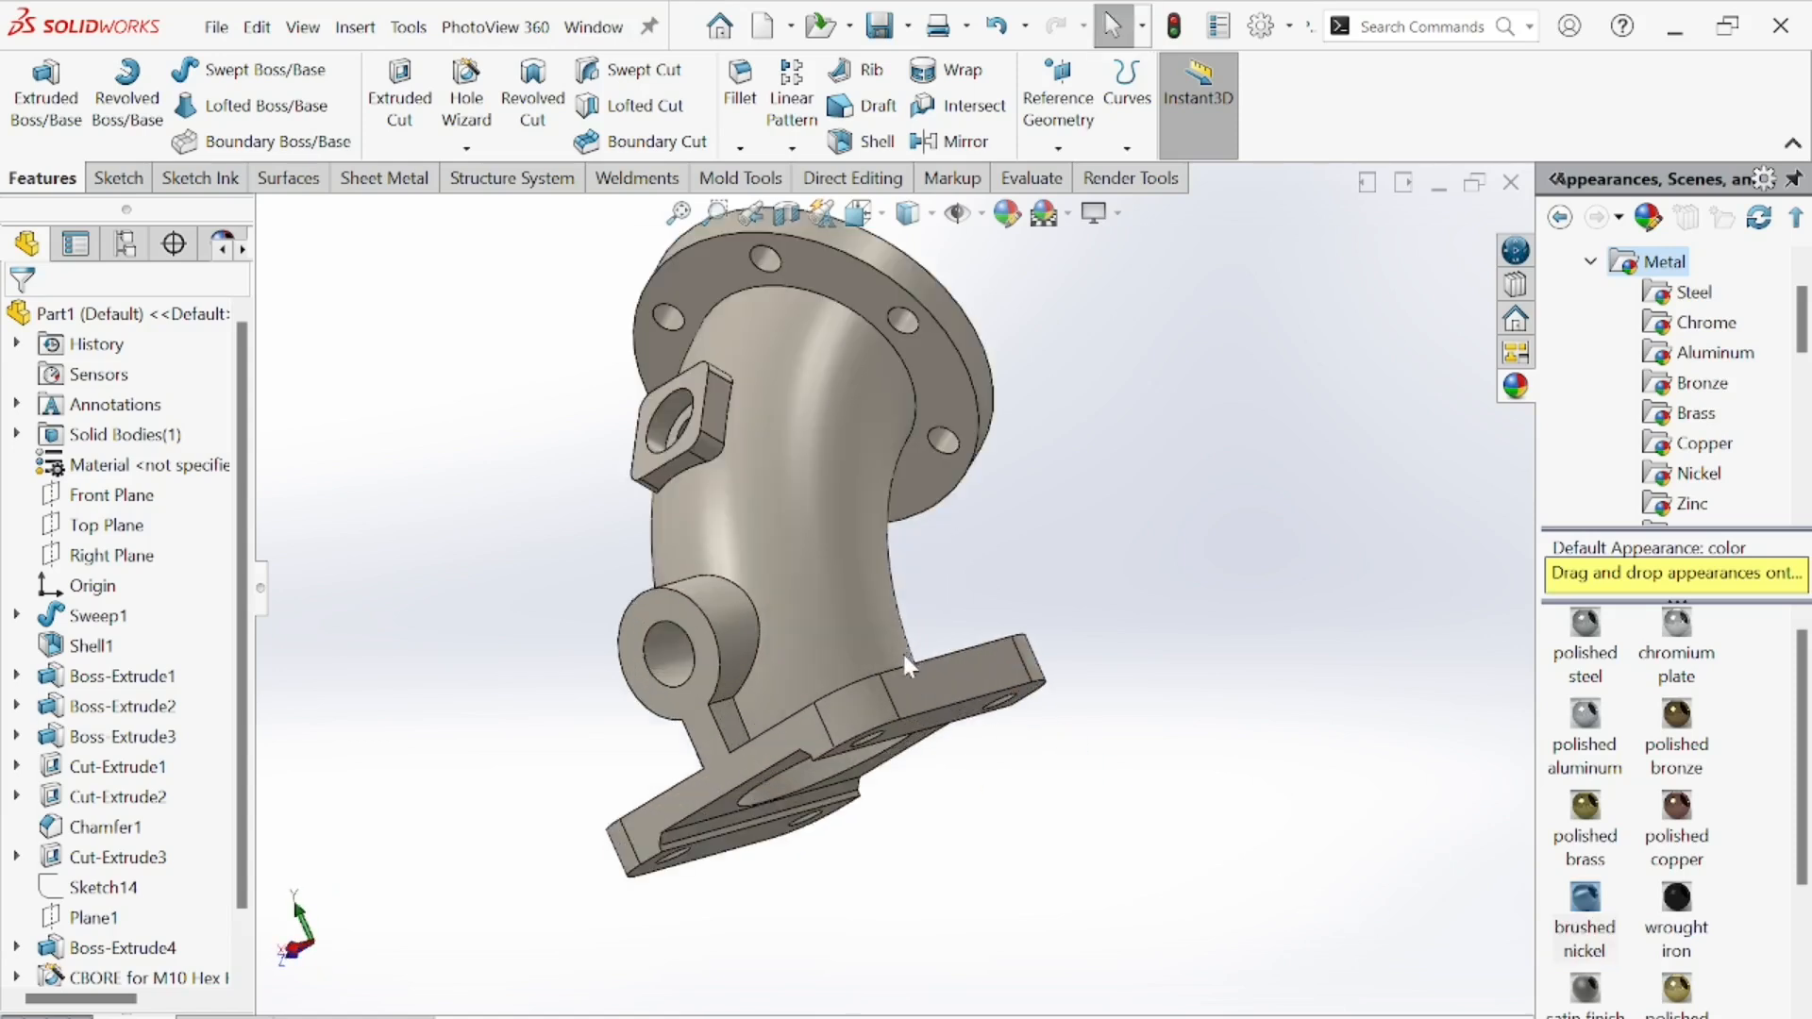
middle_drag(405, 493, 515, 531)
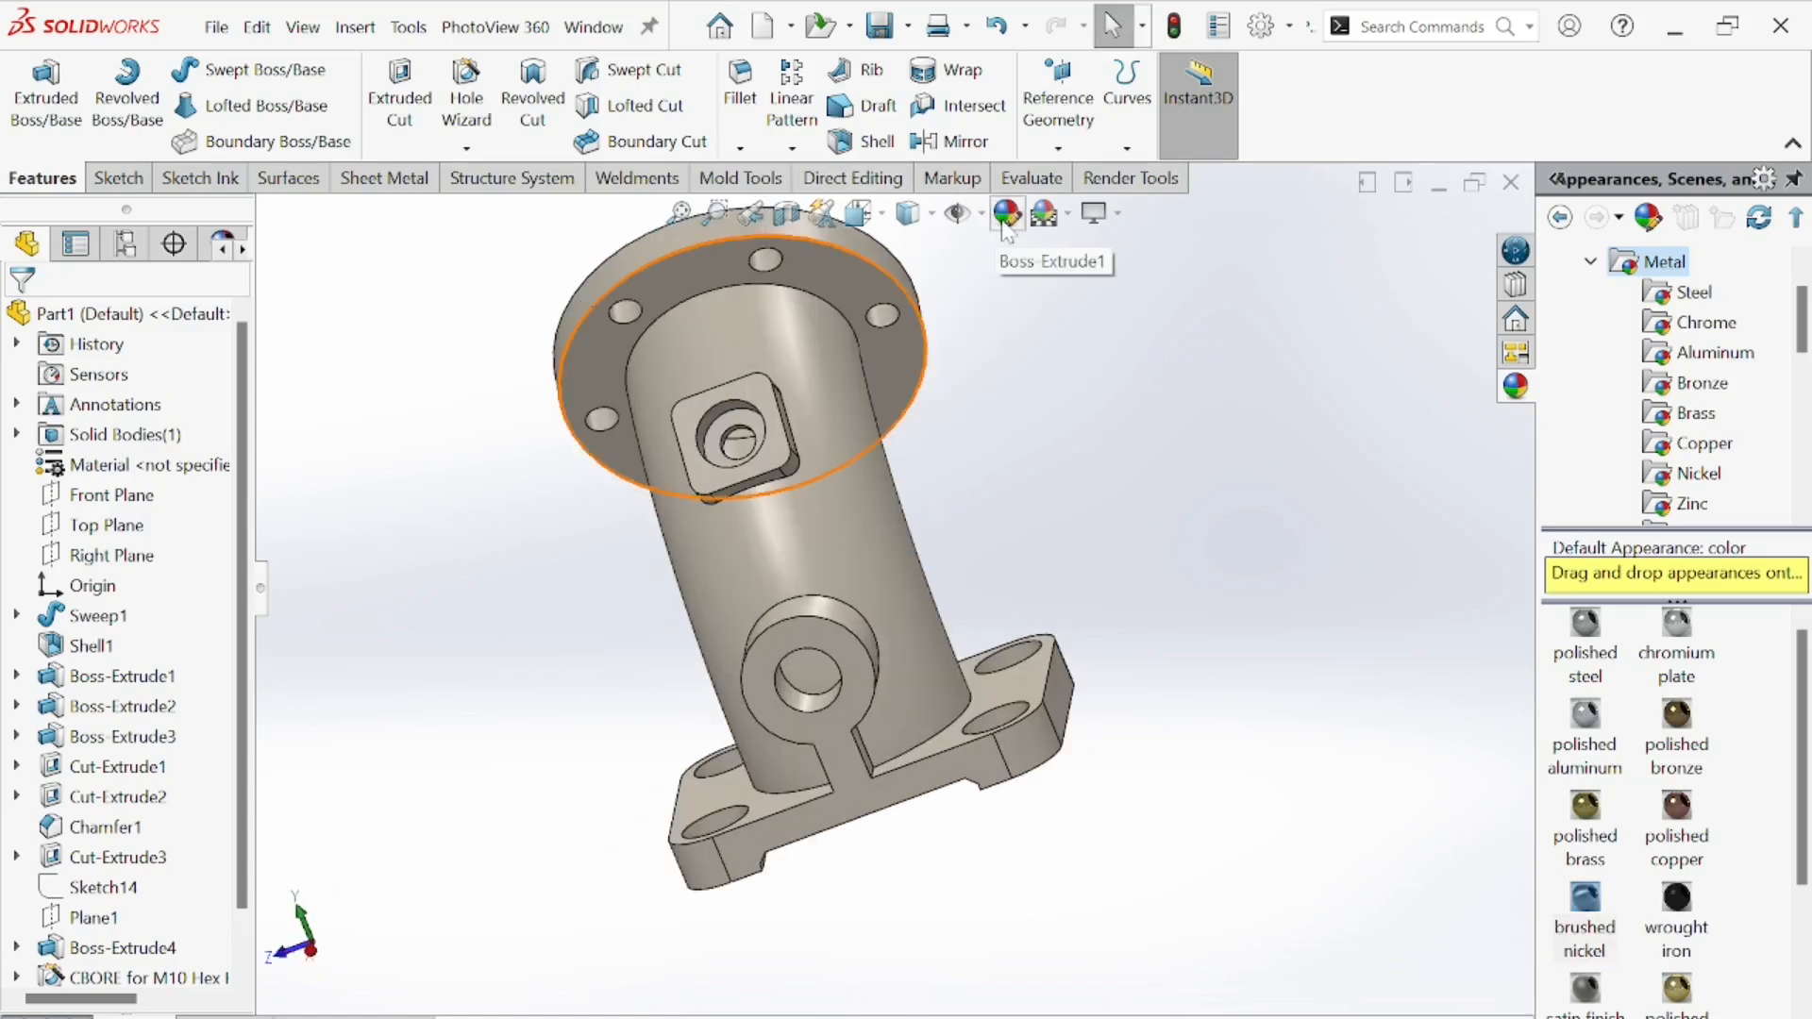
scroll(948, 477, up, 2)
middle_drag(983, 547, 932, 772)
scroll(901, 670, up, 4)
mouse_move(869, 579)
middle_down()
mouse_move(907, 567)
mouse_move(776, 653)
mouse_move(721, 607)
mouse_move(727, 571)
middle_up()
- Switch to the design blueprint PDF in the browser and review the elbow's dimensioned views against the model
key(alt+Tab)
middle_drag(796, 432, 783, 469)
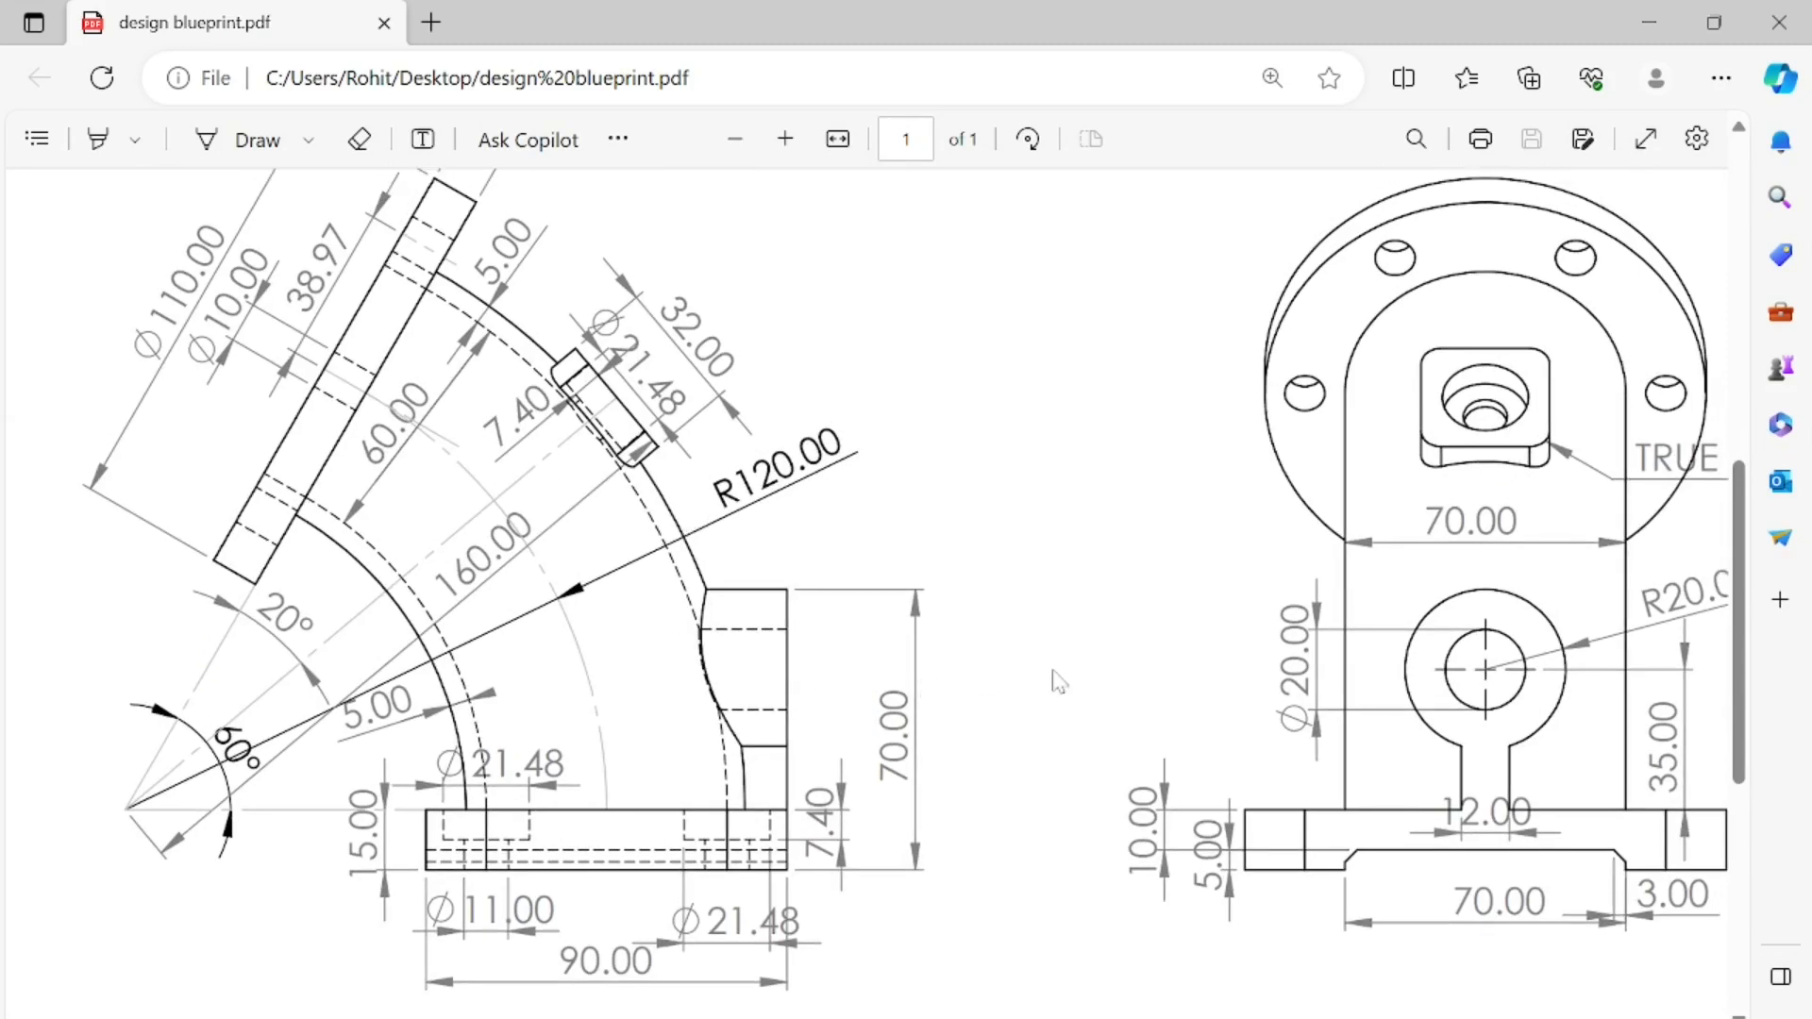
scroll(1059, 682, down, 1)
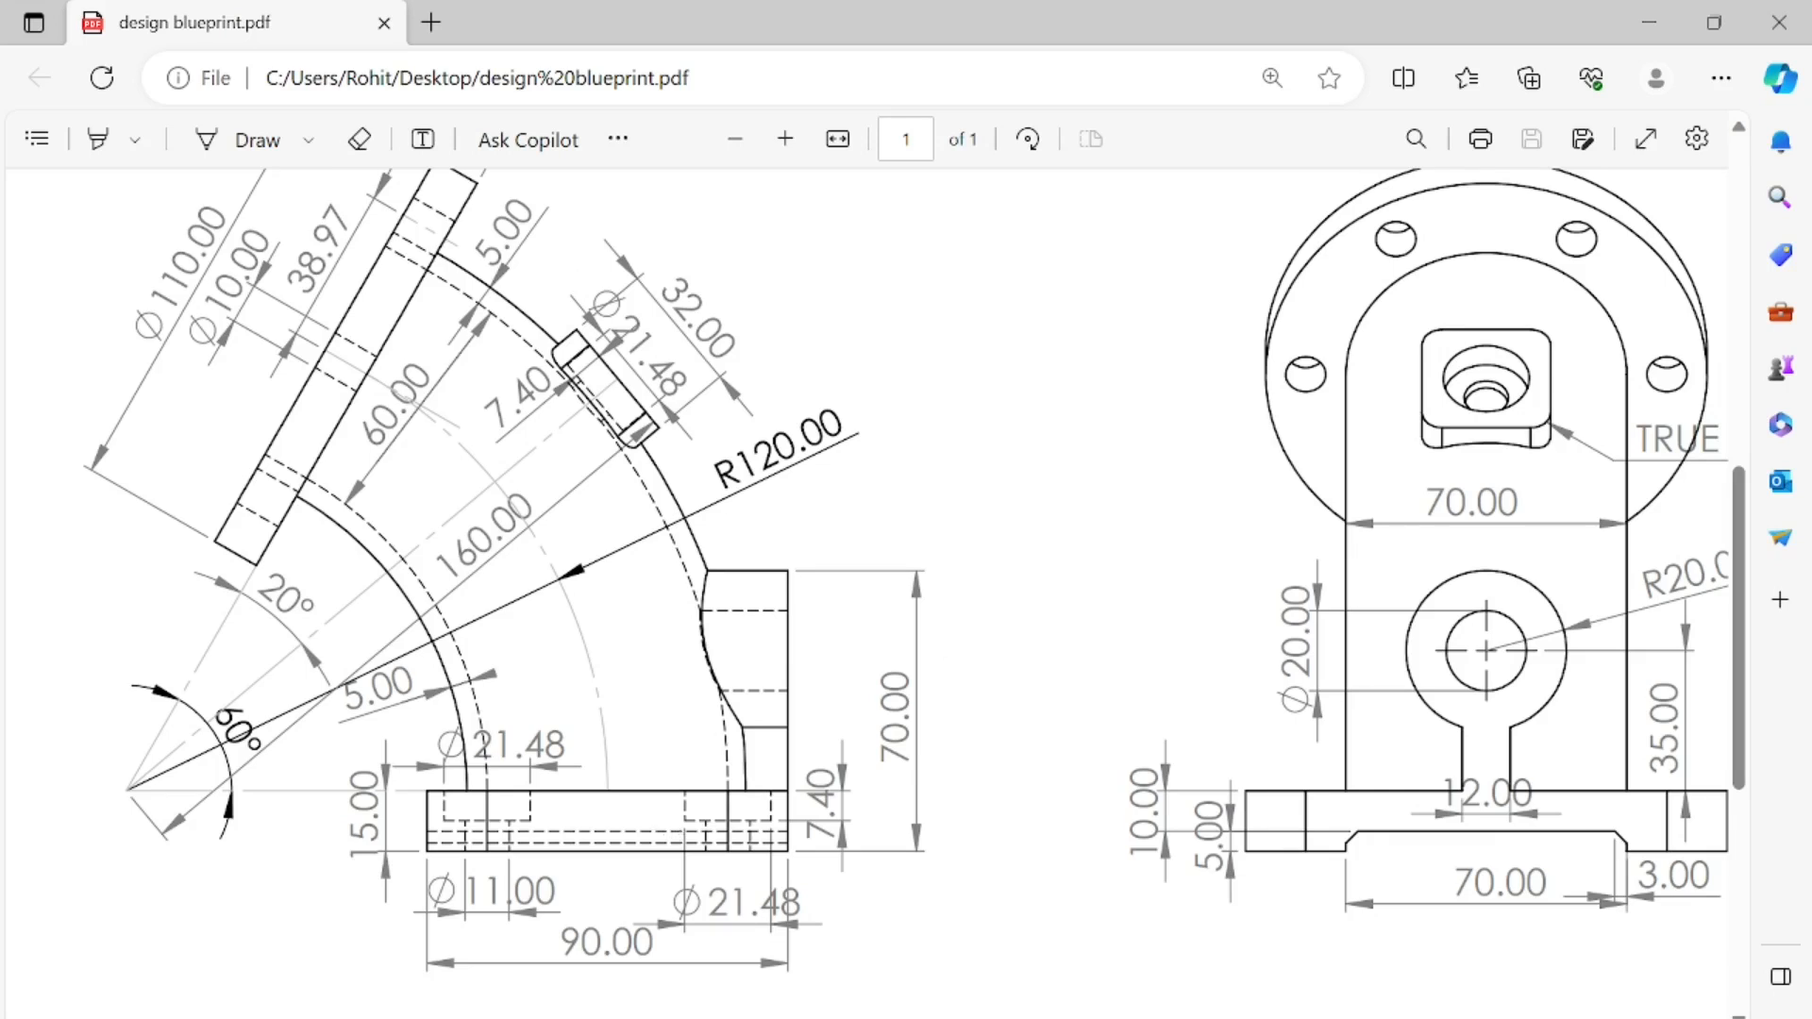
scroll(1026, 507, down, 5)
scroll(1026, 507, left, 5)
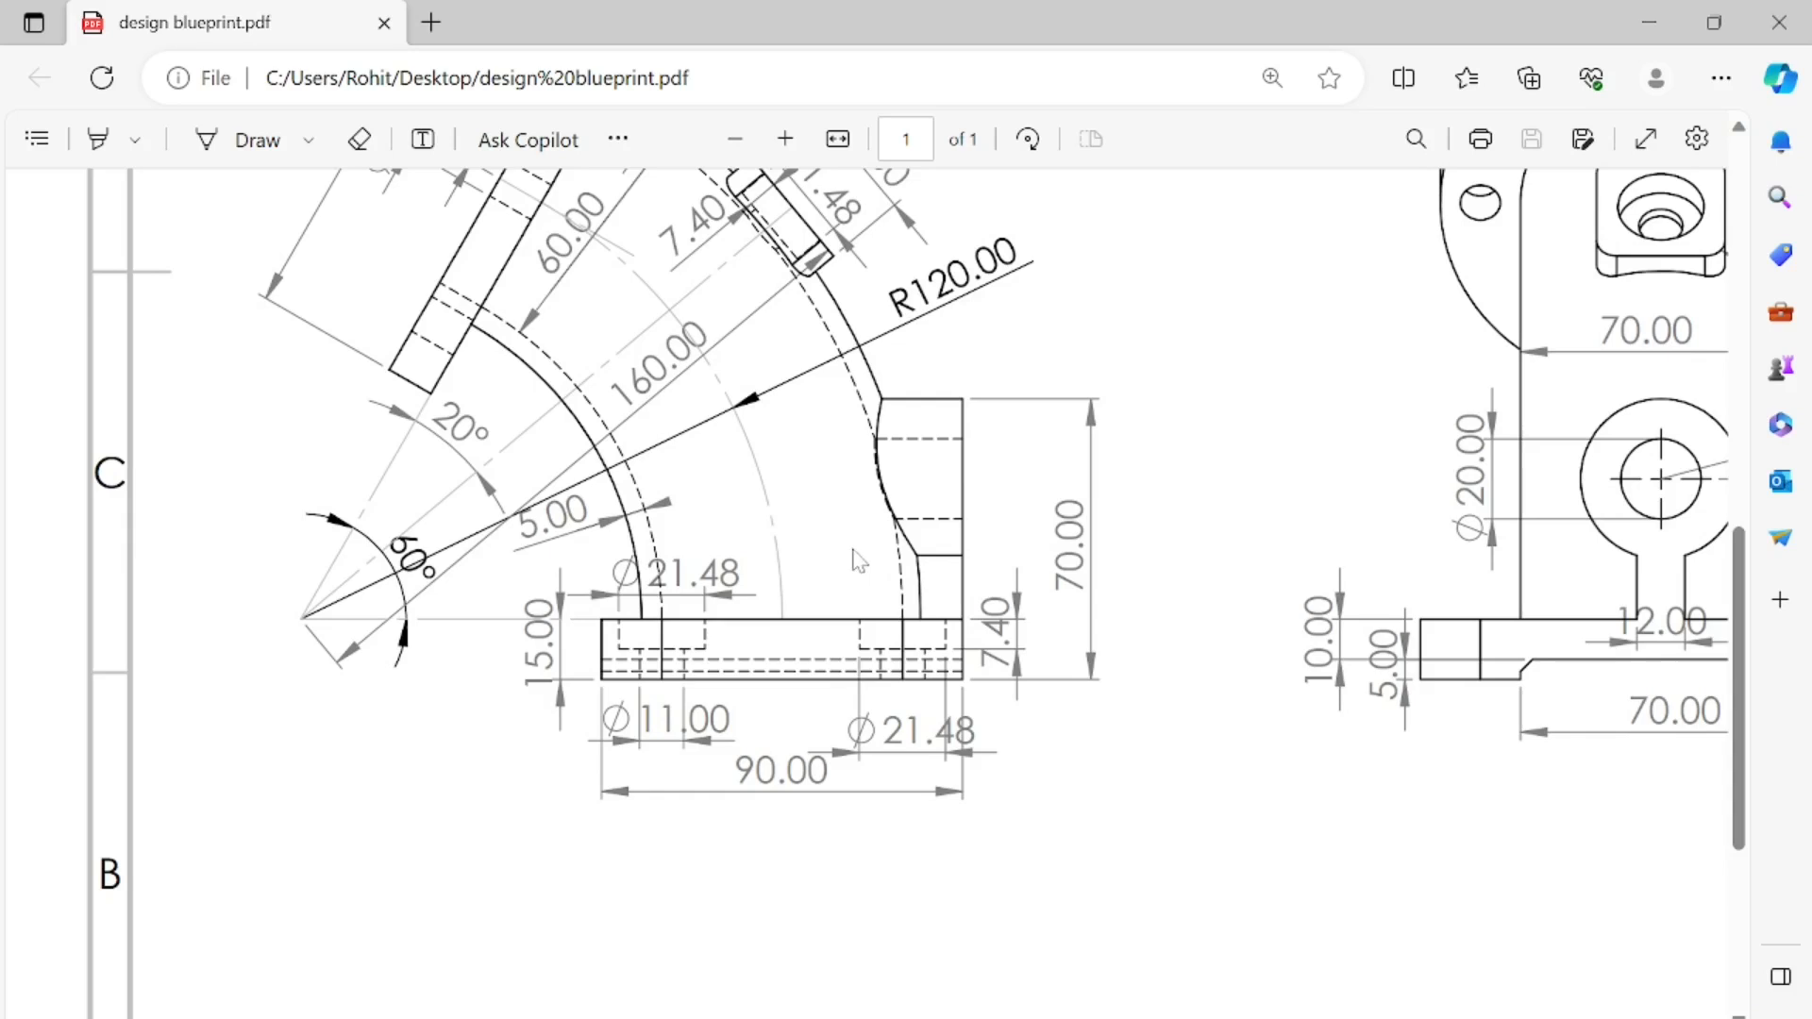
scroll(578, 785, up, 10)
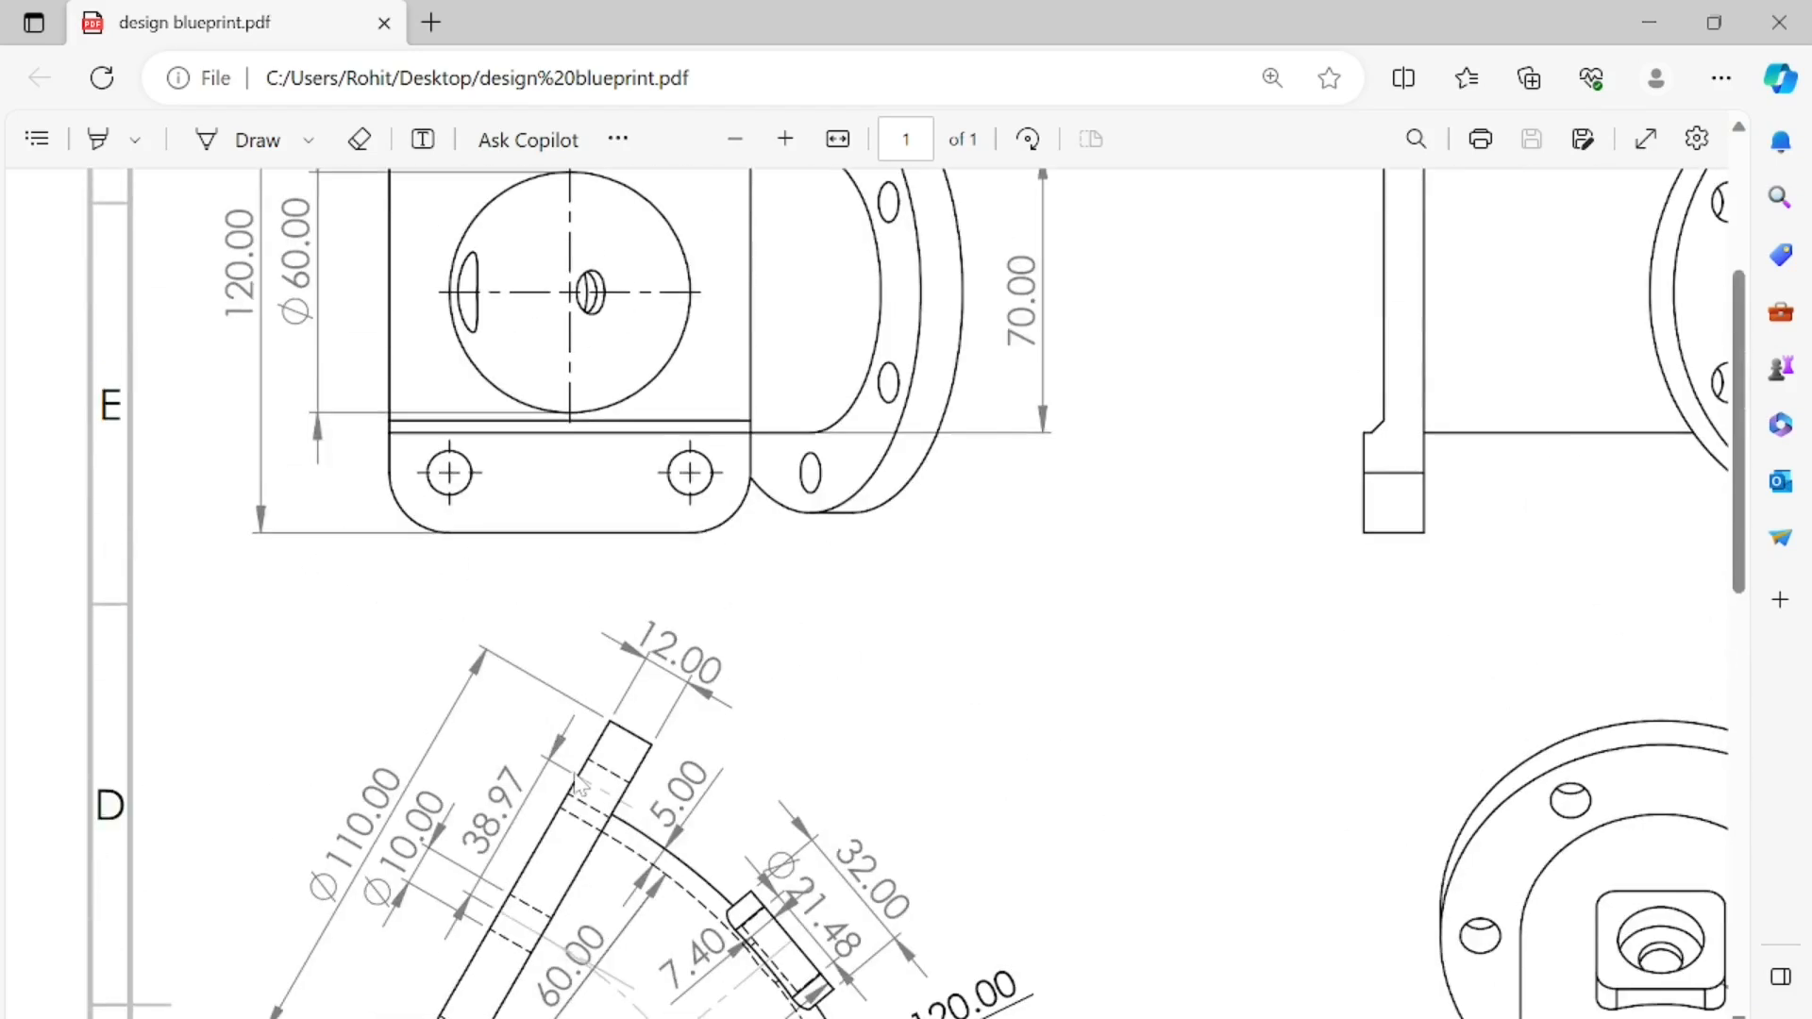
scroll(886, 866, down, 3)
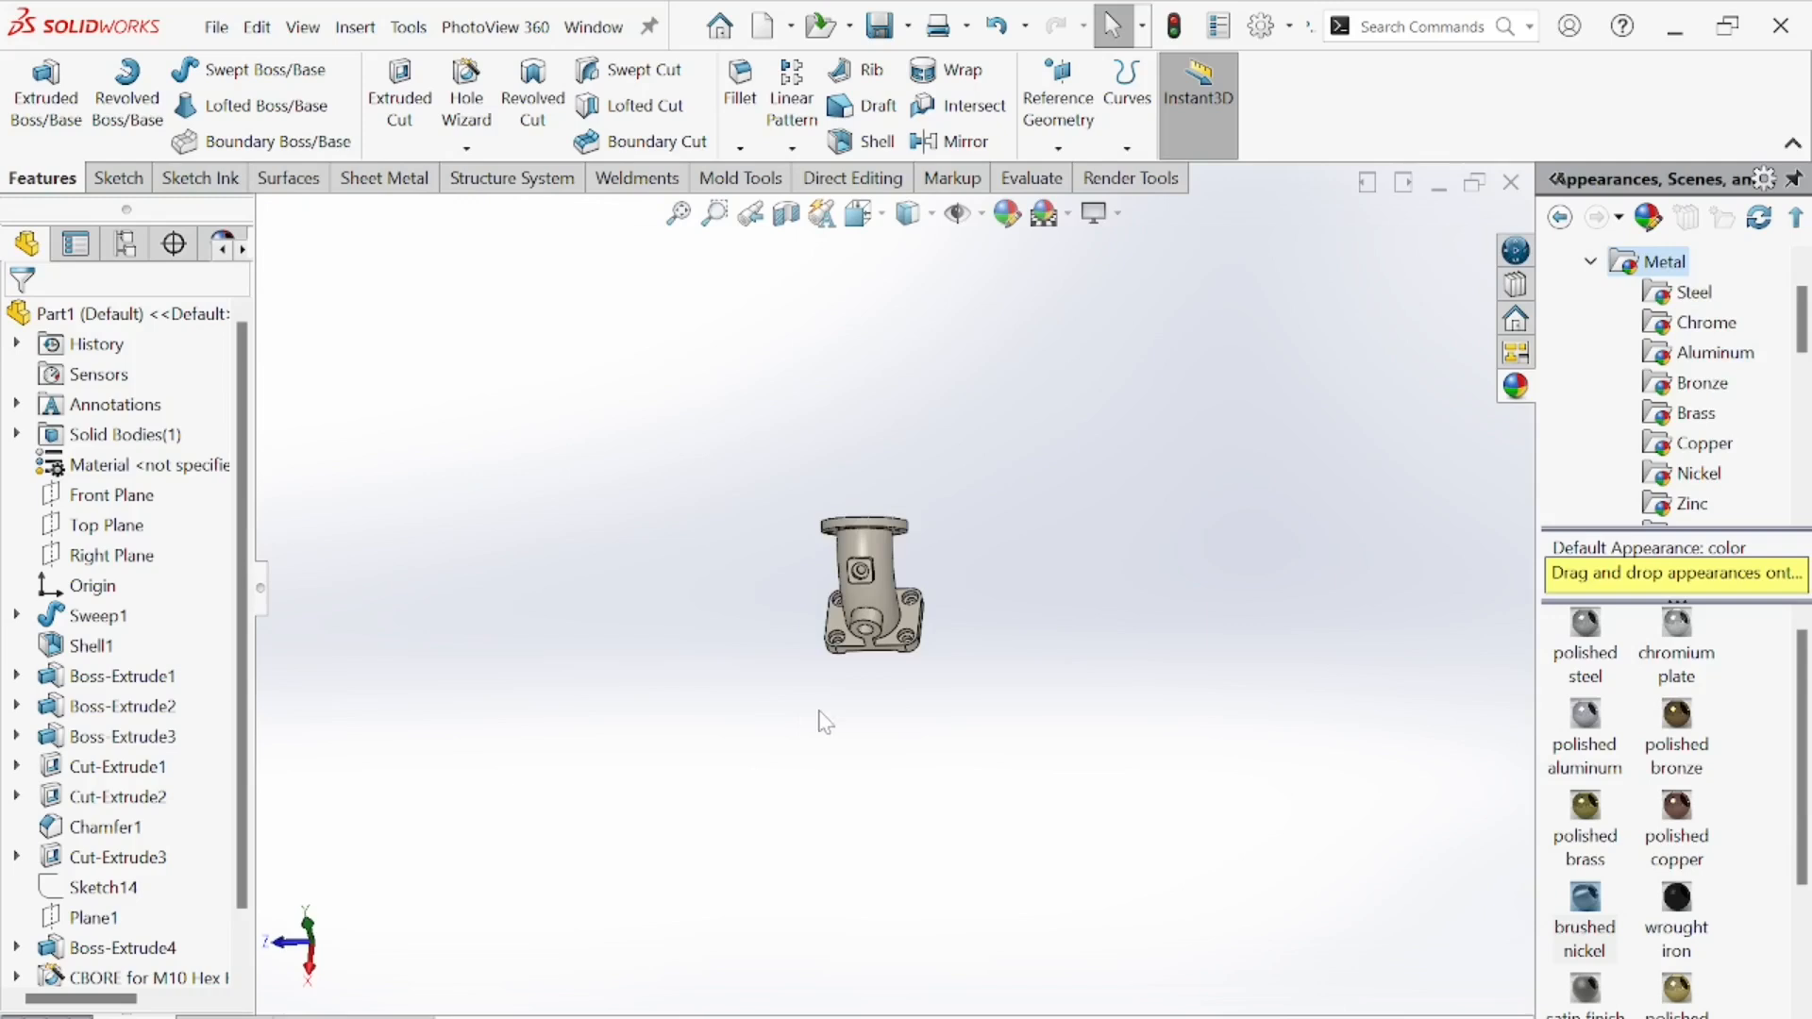
- Return to SOLIDWORKS and inspect the completed elbow all round, including the round flange opening and the base flange's underside
middle_drag(819, 711, 854, 595)
scroll(858, 576, down, 5)
middle_drag(884, 671, 1049, 476)
scroll(934, 628, down, 4)
scroll(864, 652, up, 5)
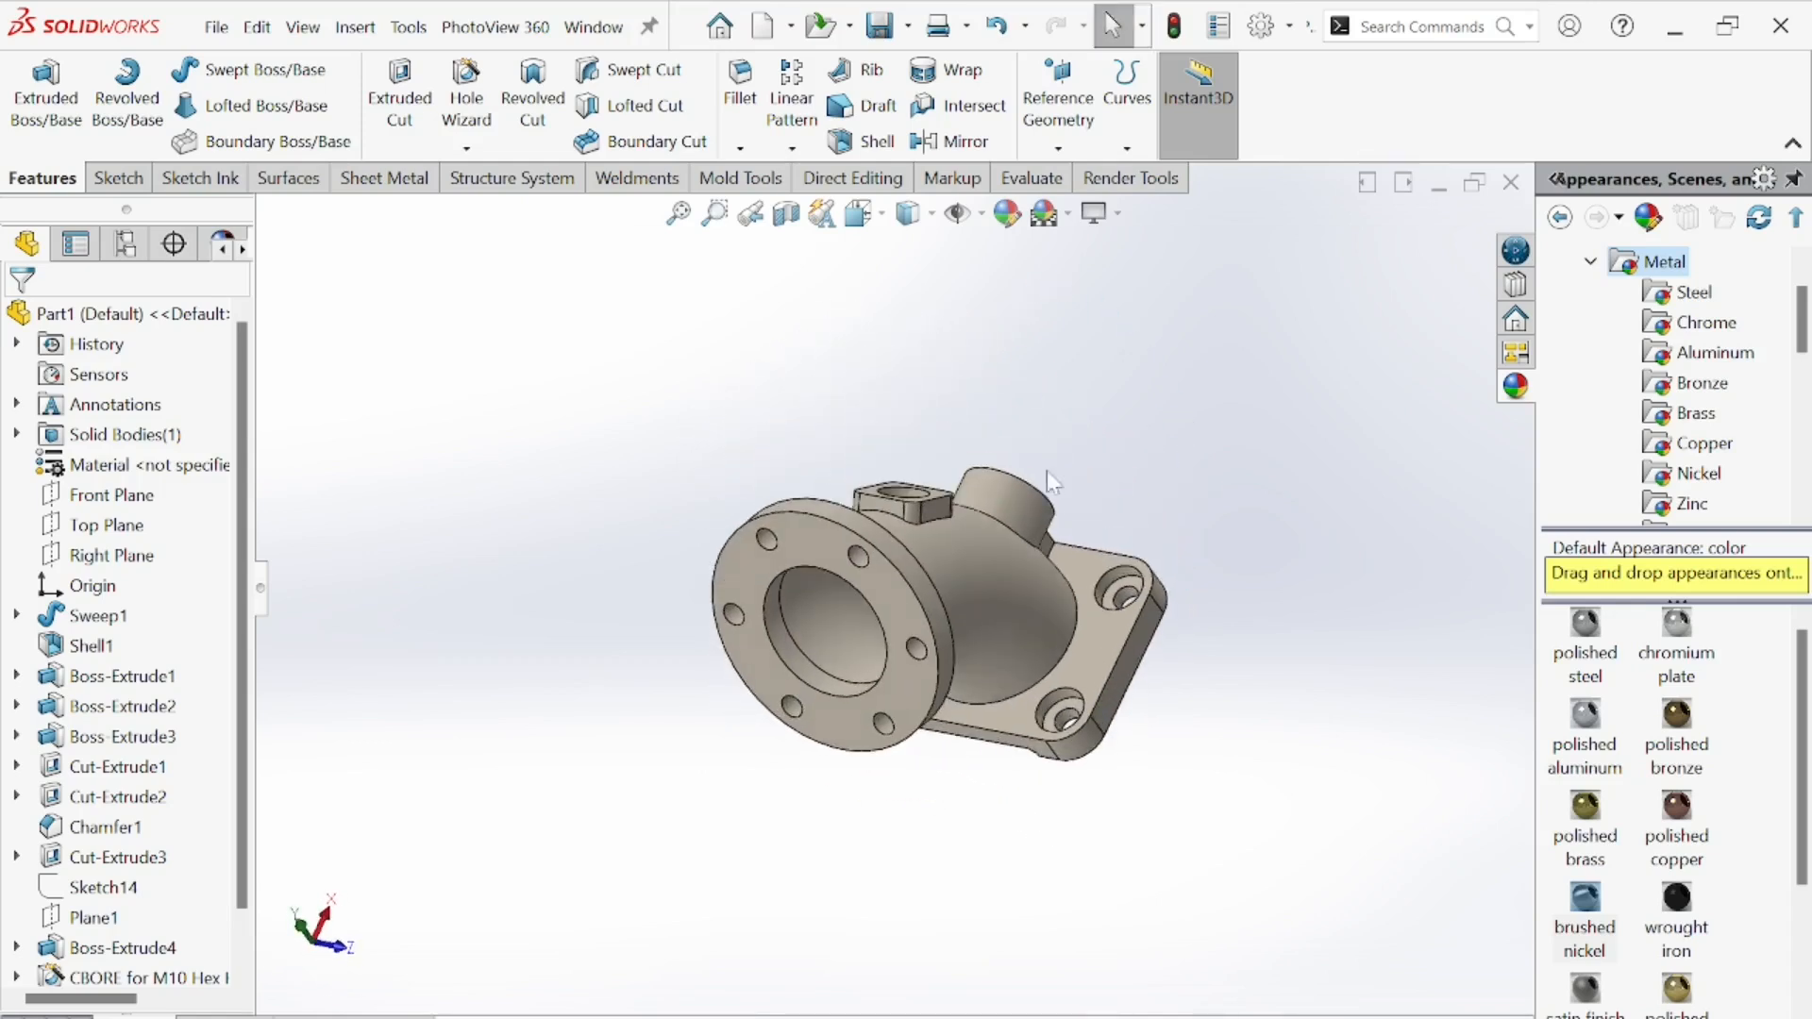
middle_drag(1176, 493, 972, 585)
scroll(961, 577, down, 2)
middle_drag(1314, 792, 1302, 760)
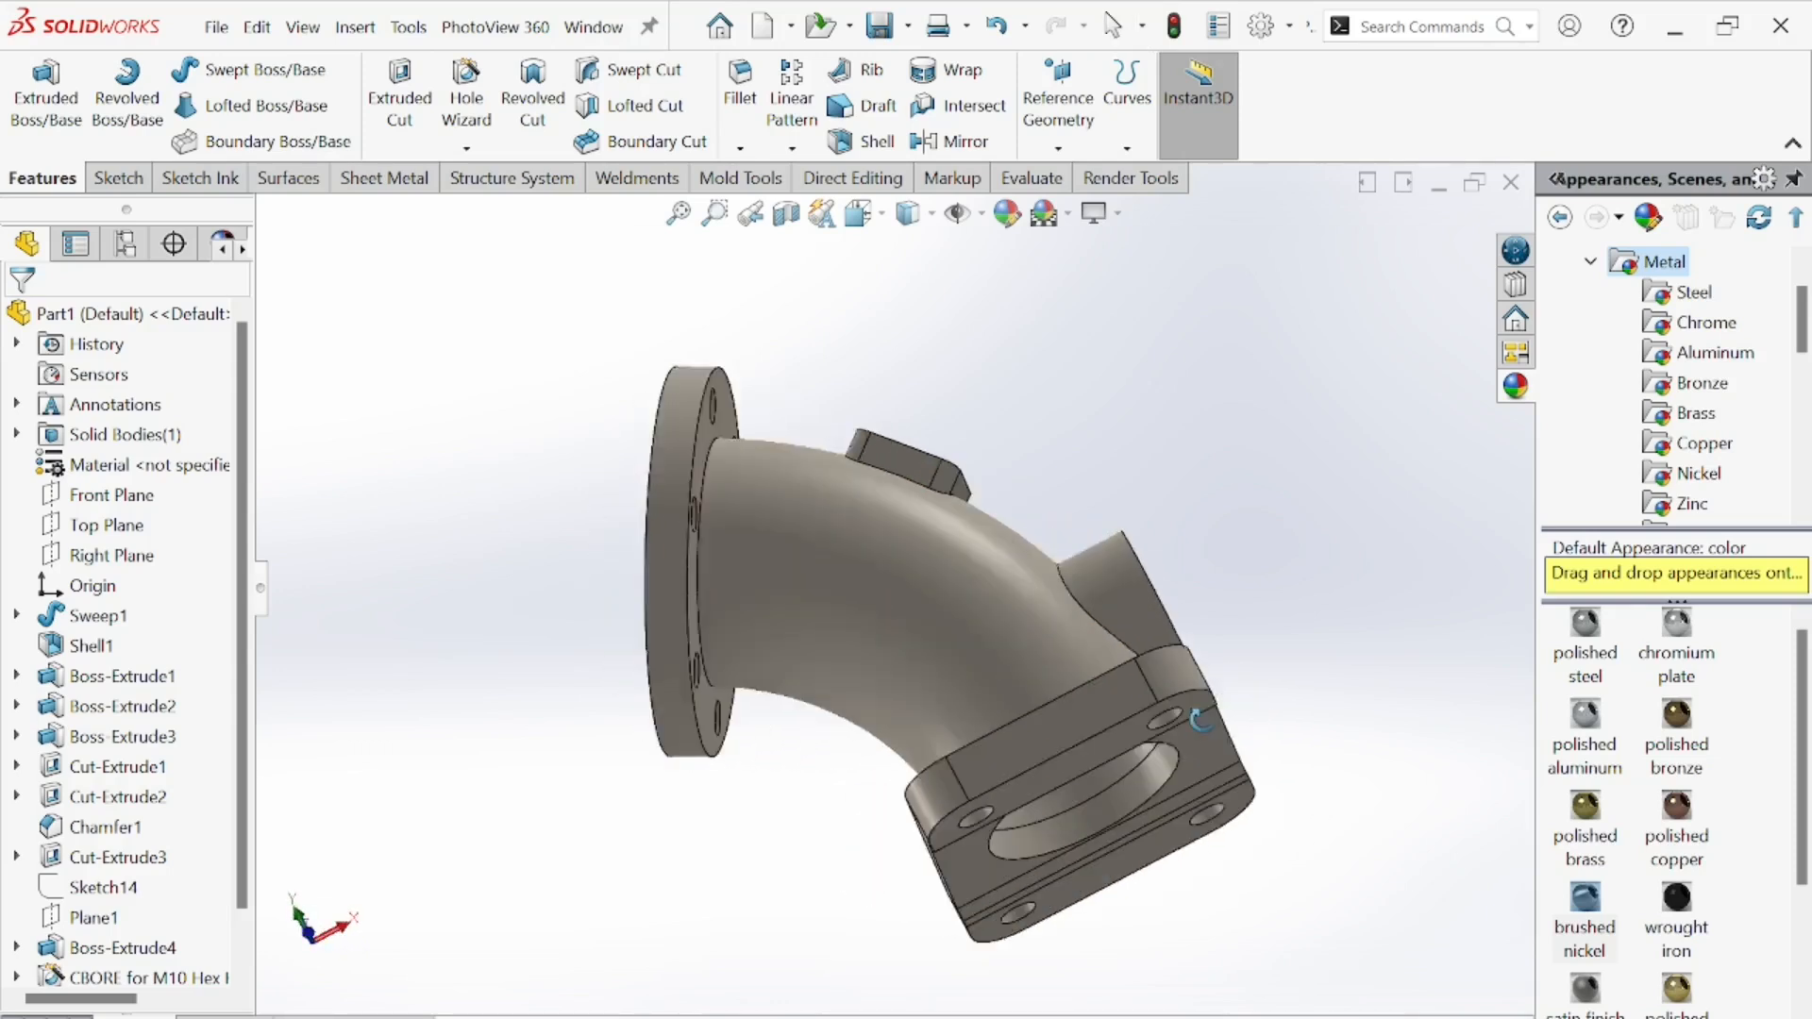